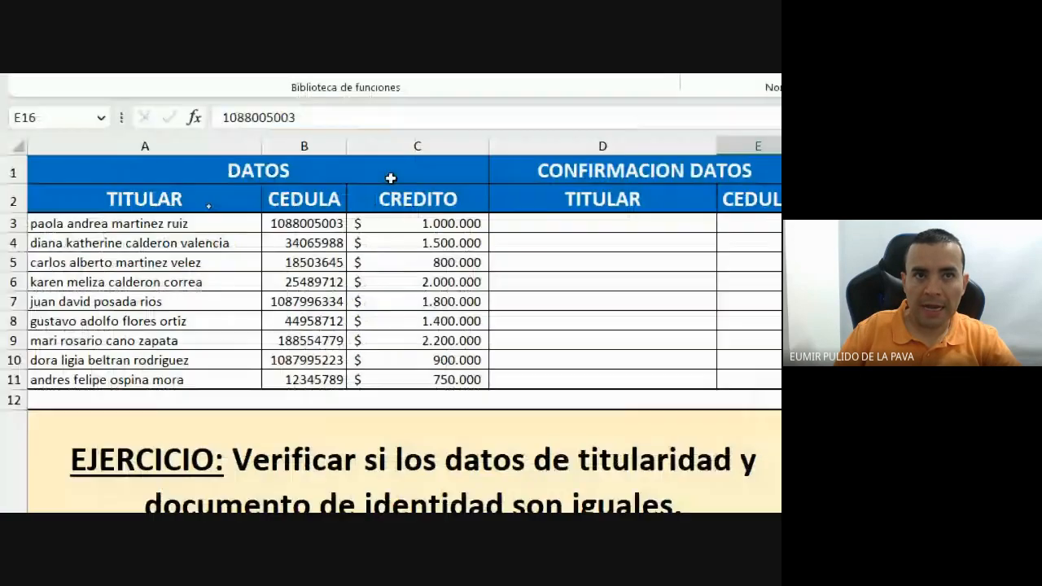
In cell D3, type =igu so the IGUAL function appears in the autocomplete list.
{"action": "left_click", "coordinate": [560, 224]}
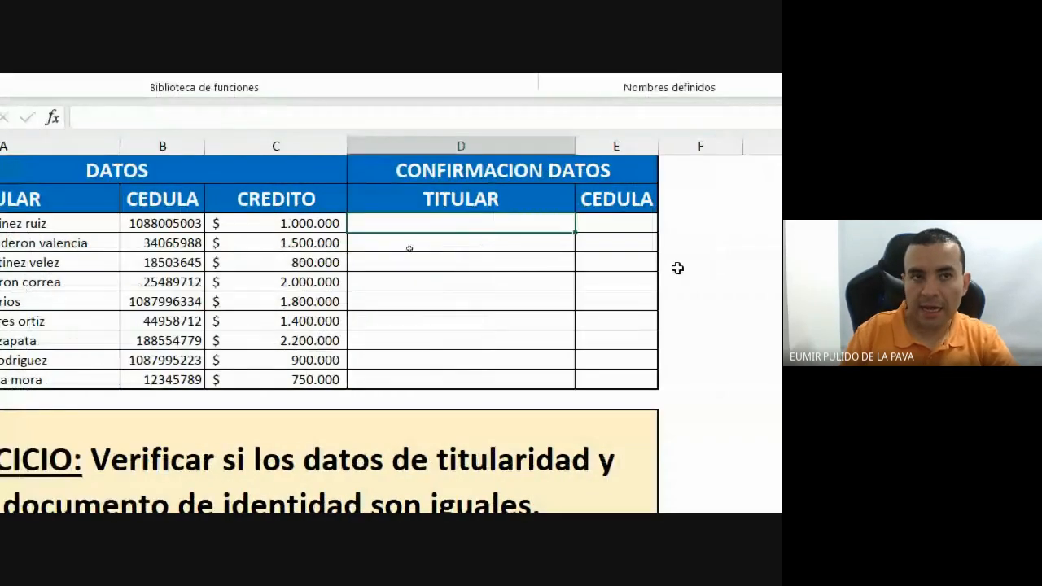
{"action": "type", "text": "="}
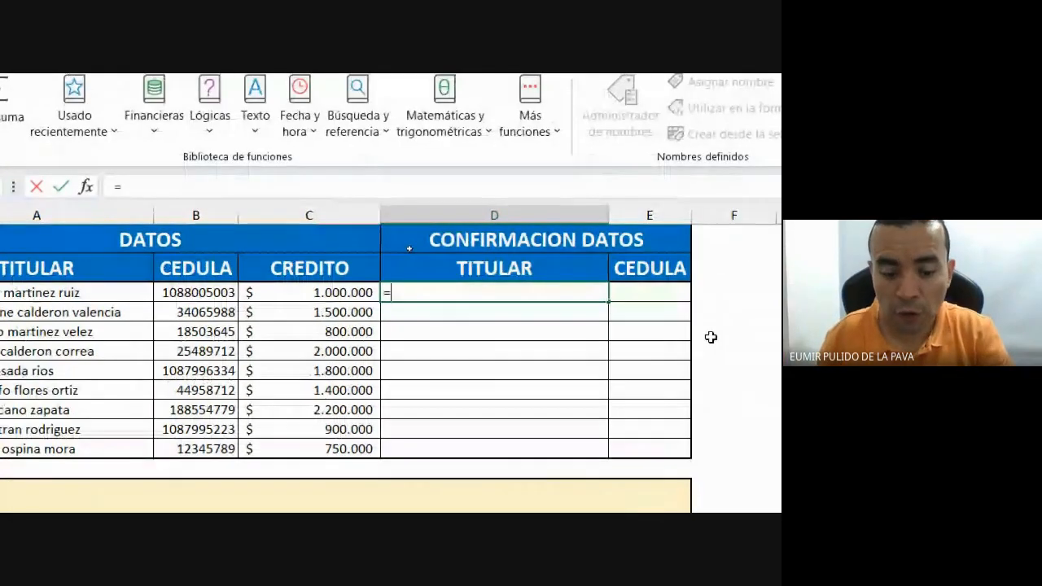
{"action": "key", "text": "Escape"}
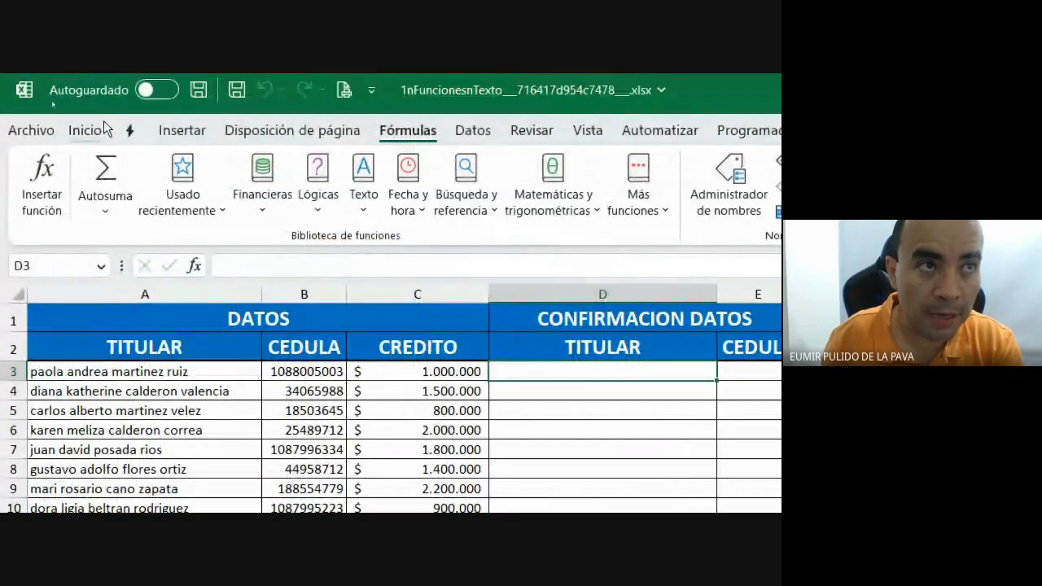
{"action": "left_click", "coordinate": [101, 127]}
{"action": "left_click", "coordinate": [361, 168]}
{"action": "left_click", "coordinate": [361, 168]}
{"action": "left_click", "coordinate": [361, 168]}
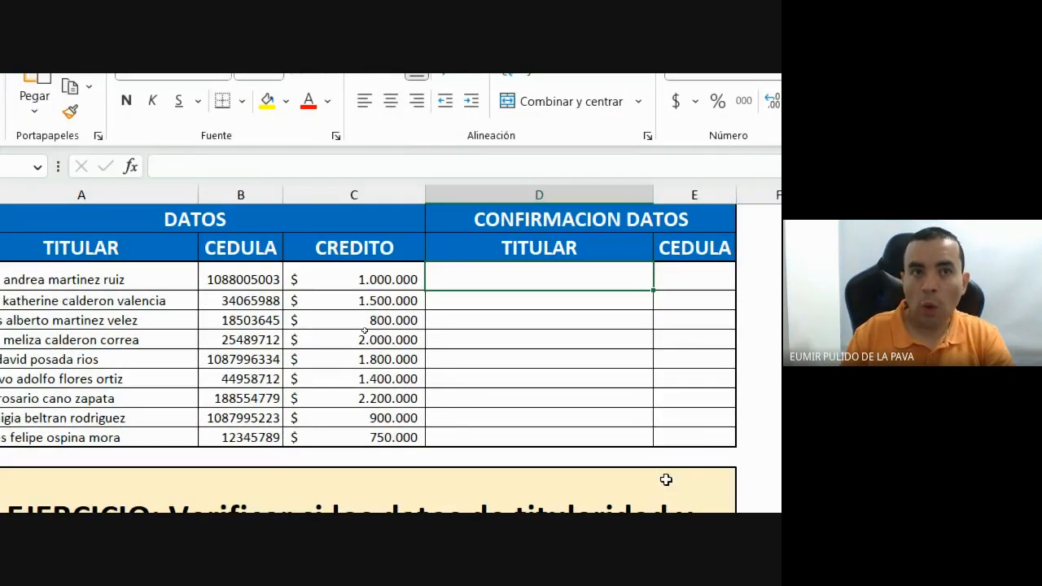
{"action": "type", "text": "="}
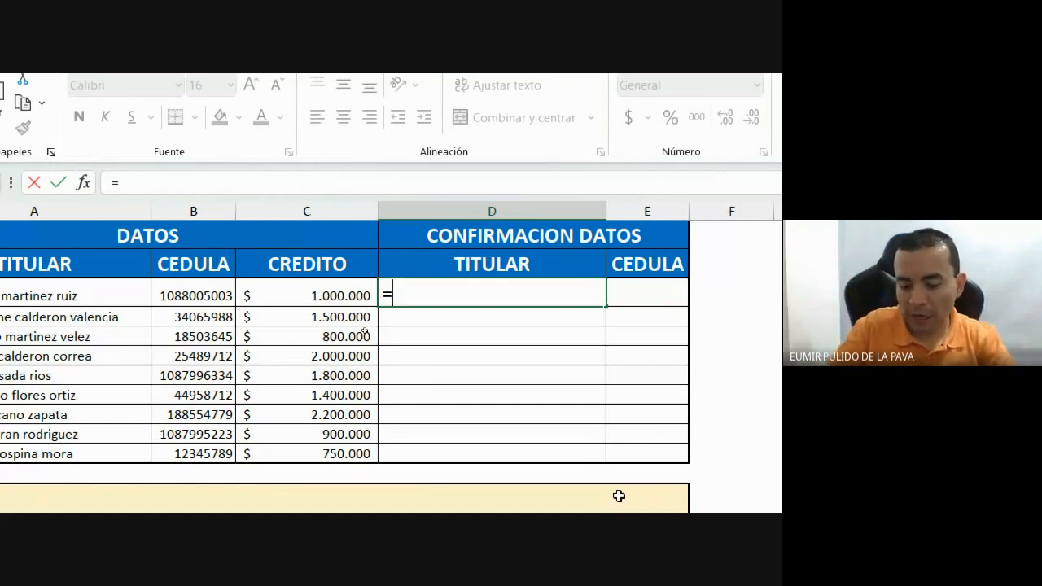
{"action": "type", "text": "igu"}
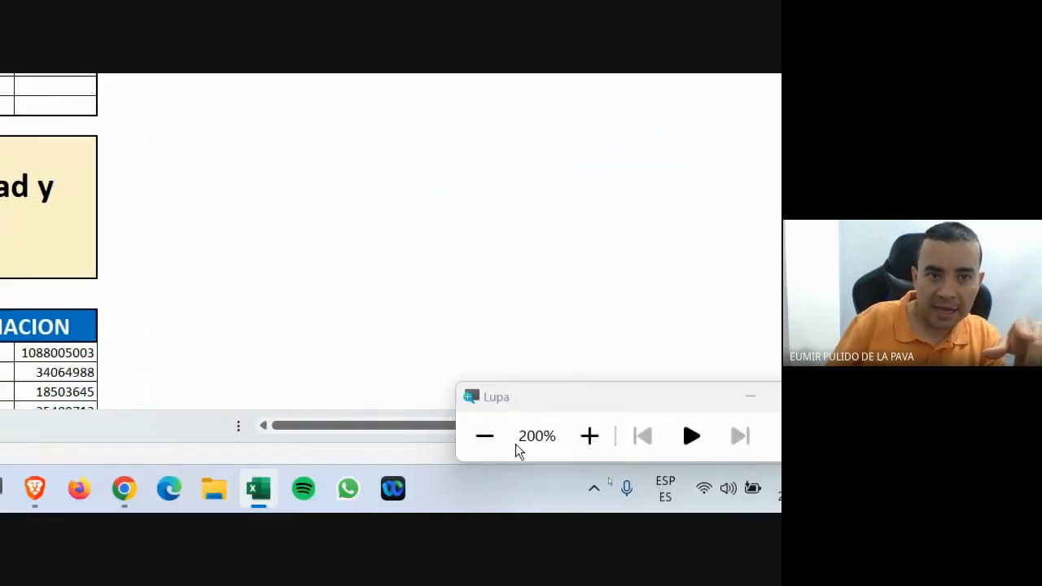
{"action": "left_click", "coordinate": [498, 456]}
{"action": "left_click", "coordinate": [292, 227]}
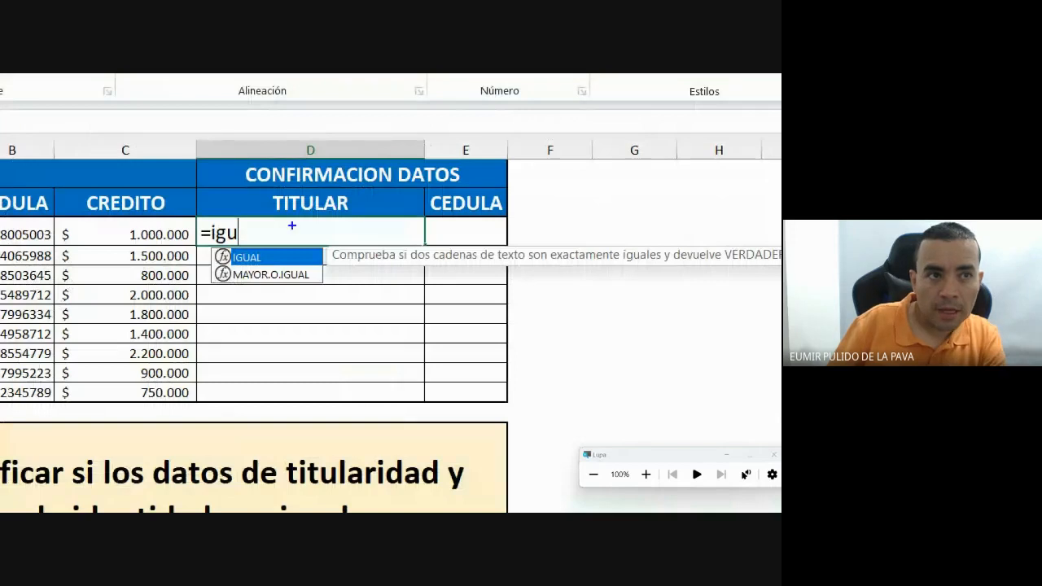
{"action": "mouse_move", "coordinate": [205, 244]}
{"action": "left_mouse_down"}
{"action": "mouse_move", "coordinate": [285, 285]}
{"action": "mouse_move", "coordinate": [333, 289]}
{"action": "left_mouse_up"}
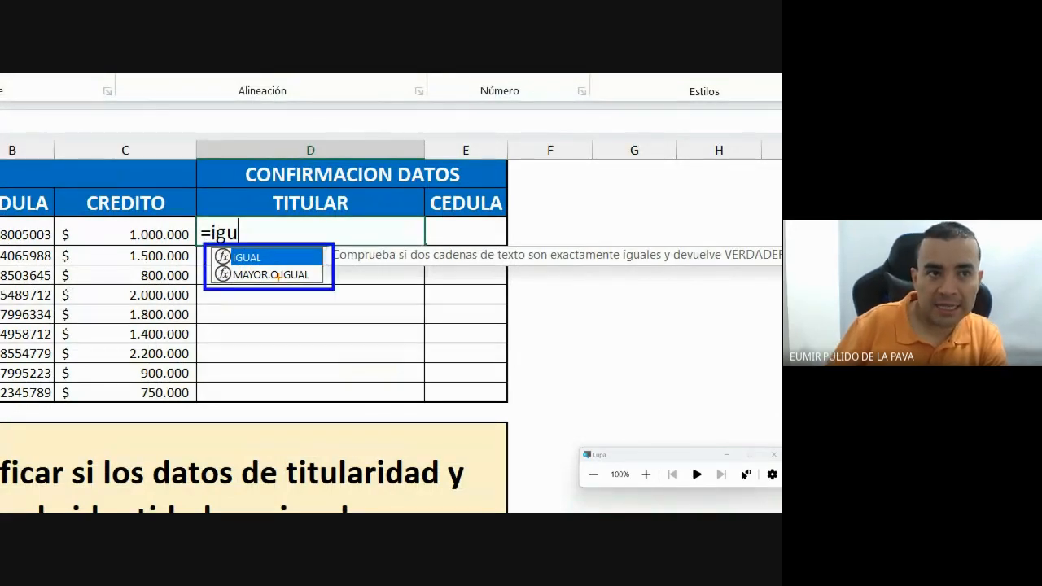
{"action": "left_click_drag", "start_coordinate": [319, 264], "coordinate": [459, 264]}
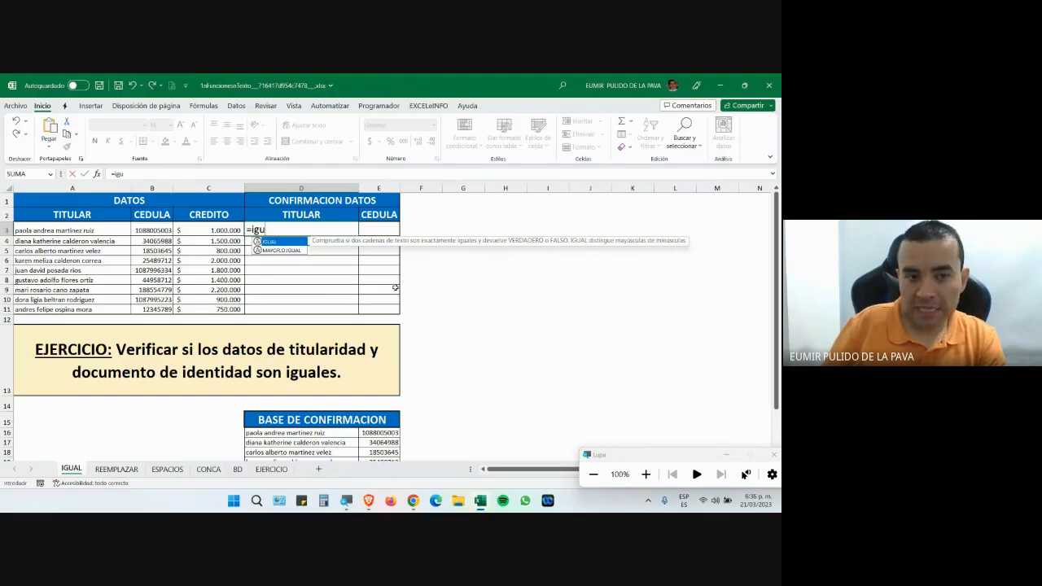
Erase the D3 entry back to = and type hi, so it reads =hi.
{"action": "left_click", "coordinate": [646, 475]}
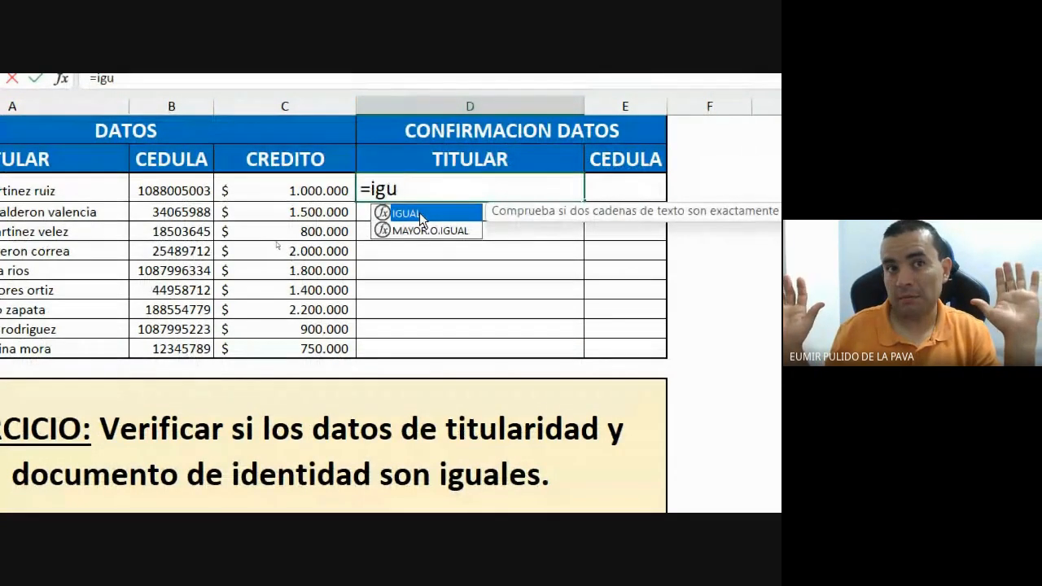
{"action": "key", "text": "BackSpace"}
{"action": "key", "text": "BackSpace"}
{"action": "key", "text": "BackSpace"}
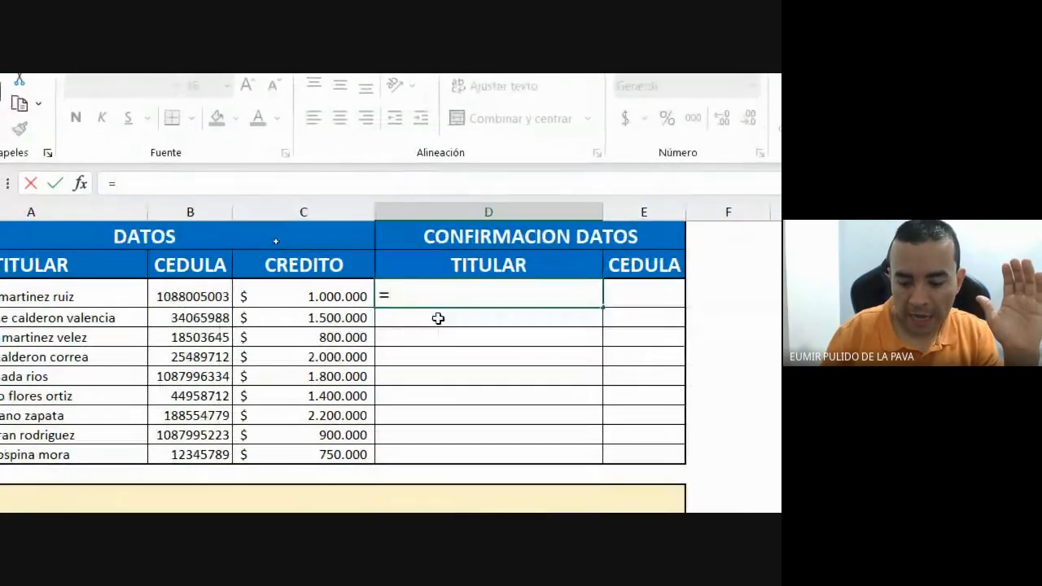
{"action": "type", "text": "h"}
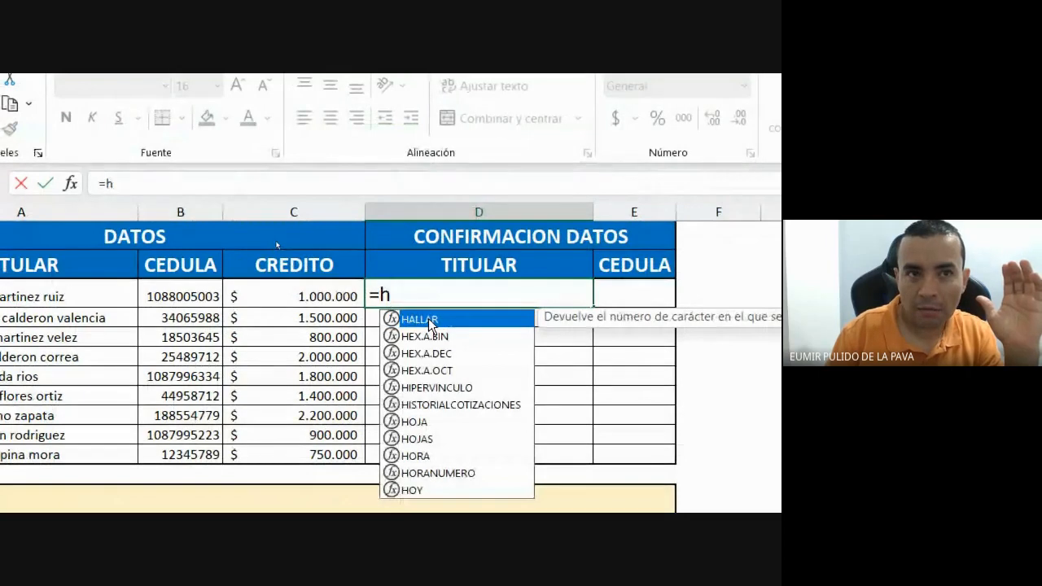
{"action": "type", "text": "i"}
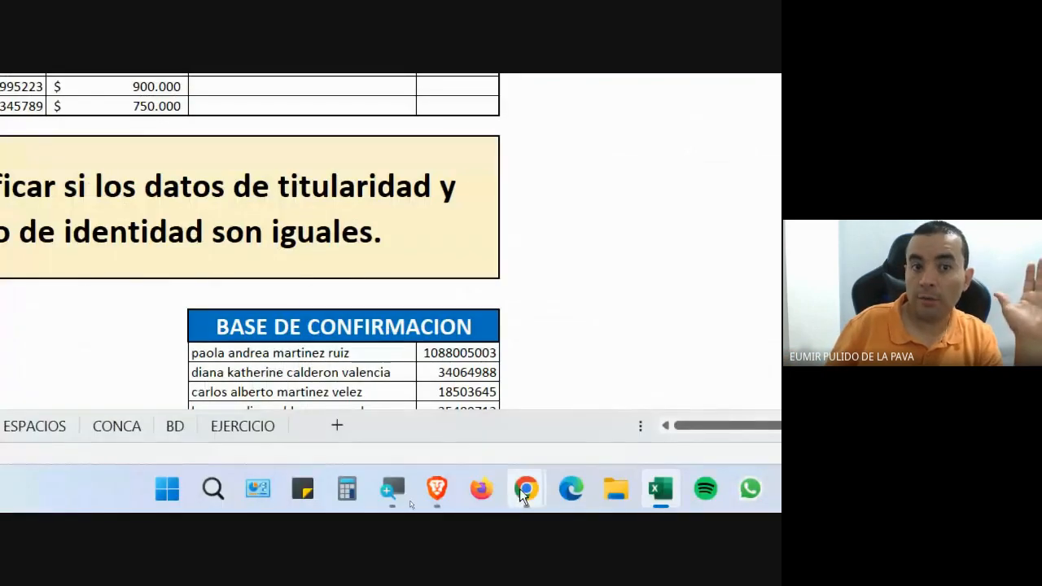
Admit the waiting guest to the Google Meet call and return to Excel.
{"action": "mouse_move", "coordinate": [524, 493]}
{"action": "left_click", "coordinate": [444, 392]}
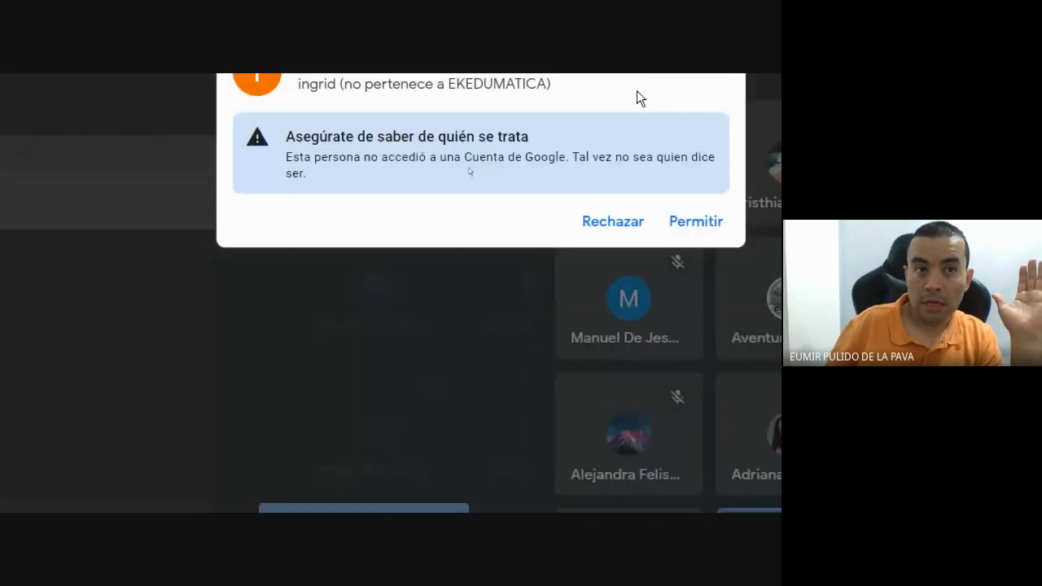
{"action": "left_click", "coordinate": [693, 223]}
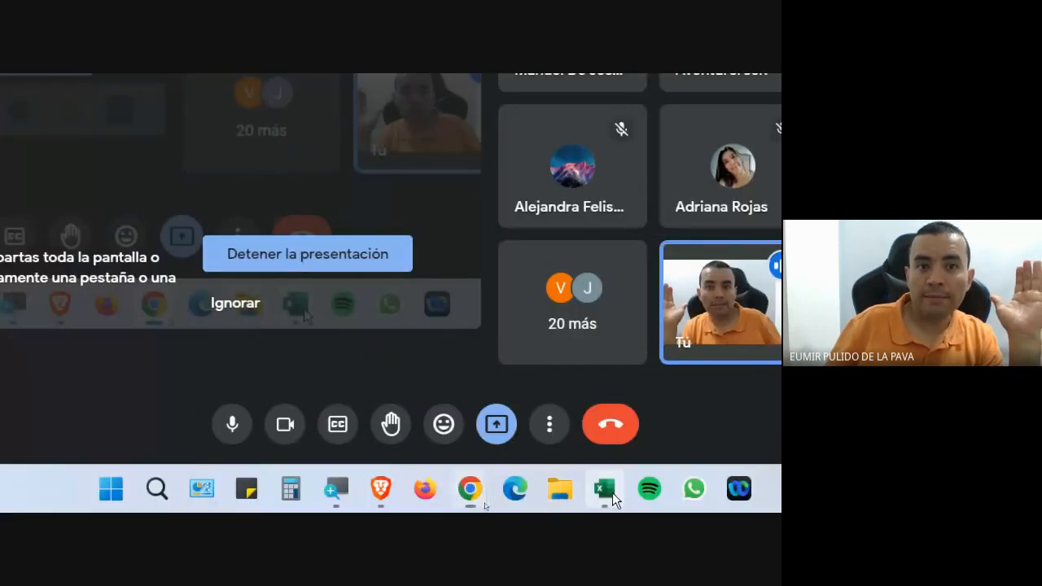
{"action": "left_click", "coordinate": [613, 493]}
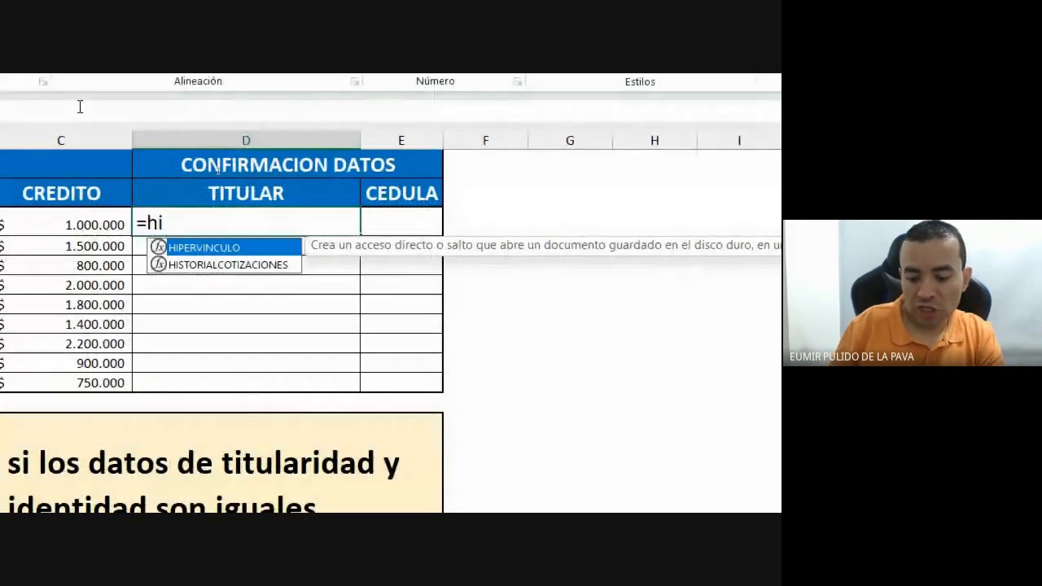
Retype the function start as =i and move through the suggestions back to IGUAL.
{"action": "type", "text": "g"}
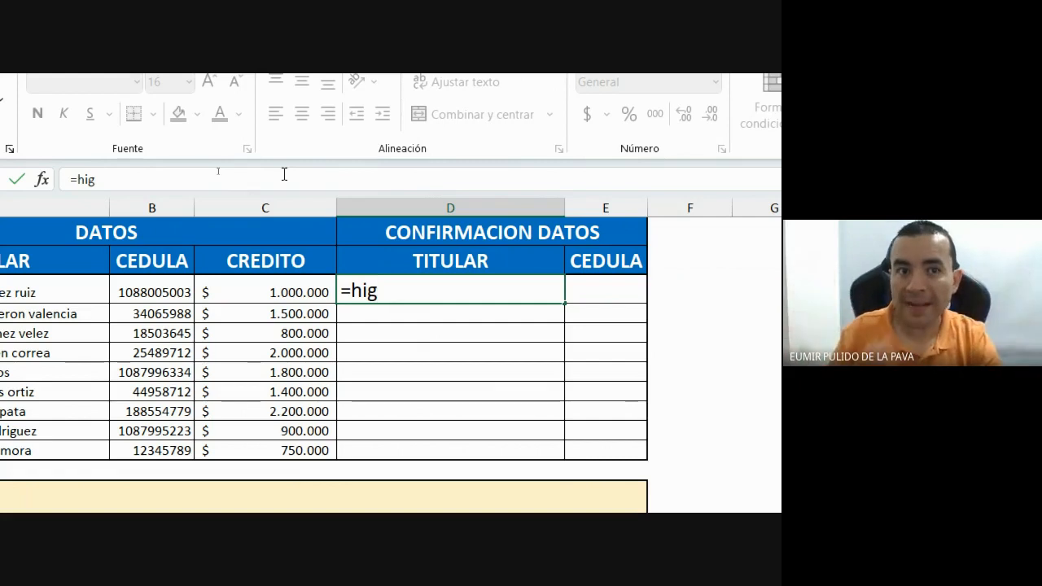
{"action": "key", "text": "BackSpace"}
{"action": "key", "text": "BackSpace"}
{"action": "key", "text": "BackSpace"}
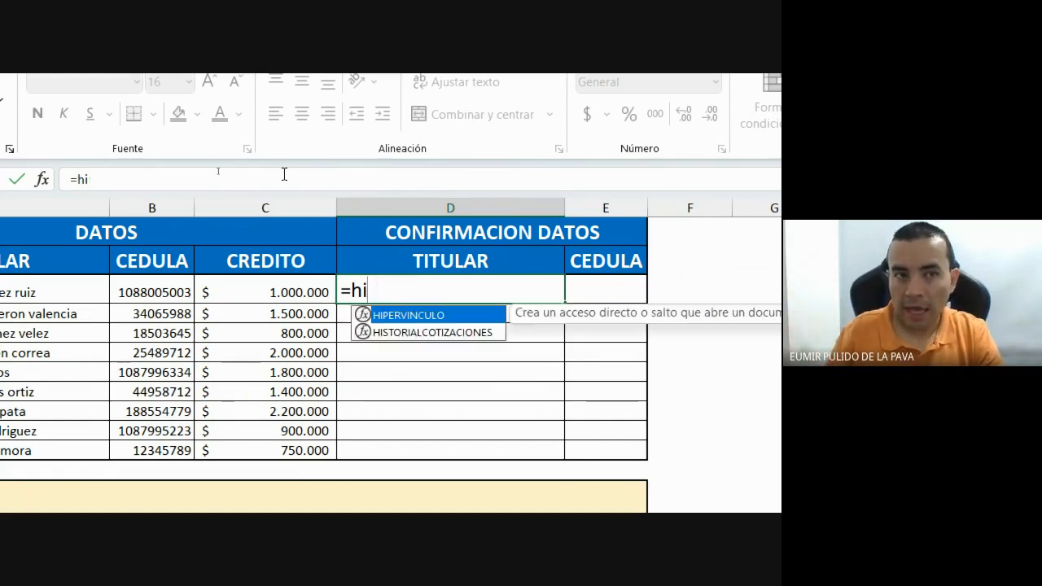
{"action": "type", "text": "ig"}
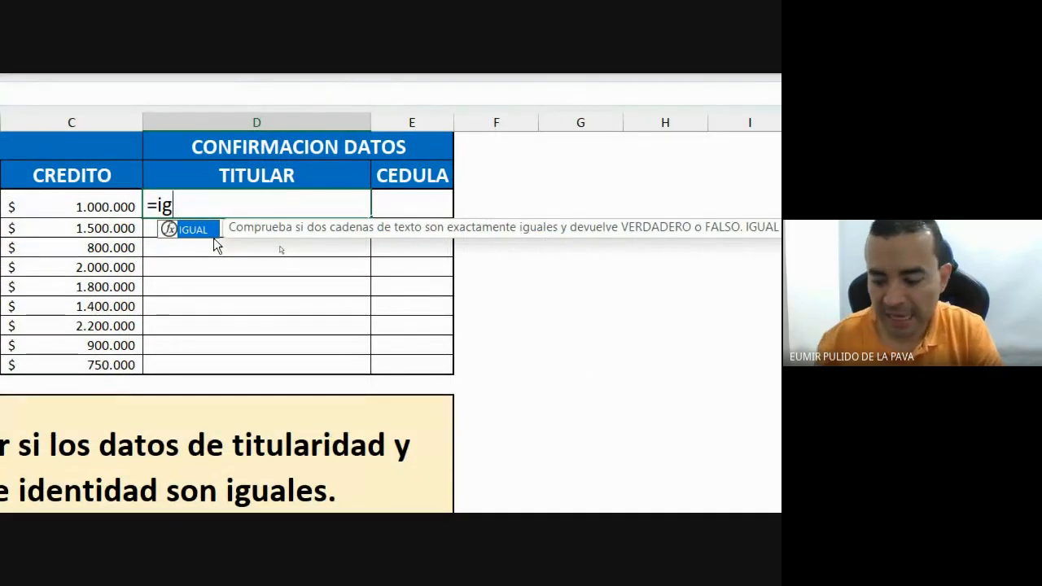
{"action": "key", "text": "BackSpace"}
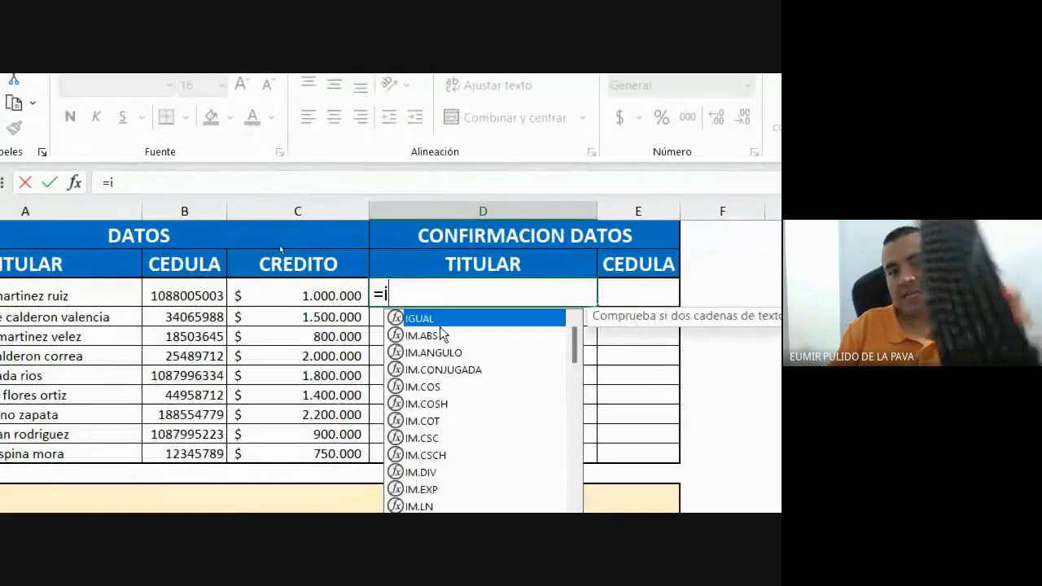
{"action": "key", "text": "Down"}
{"action": "key", "text": "Down"}
{"action": "key", "text": "Down"}
{"action": "key", "text": "Down"}
{"action": "key", "text": "Down"}
{"action": "key", "text": "Down"}
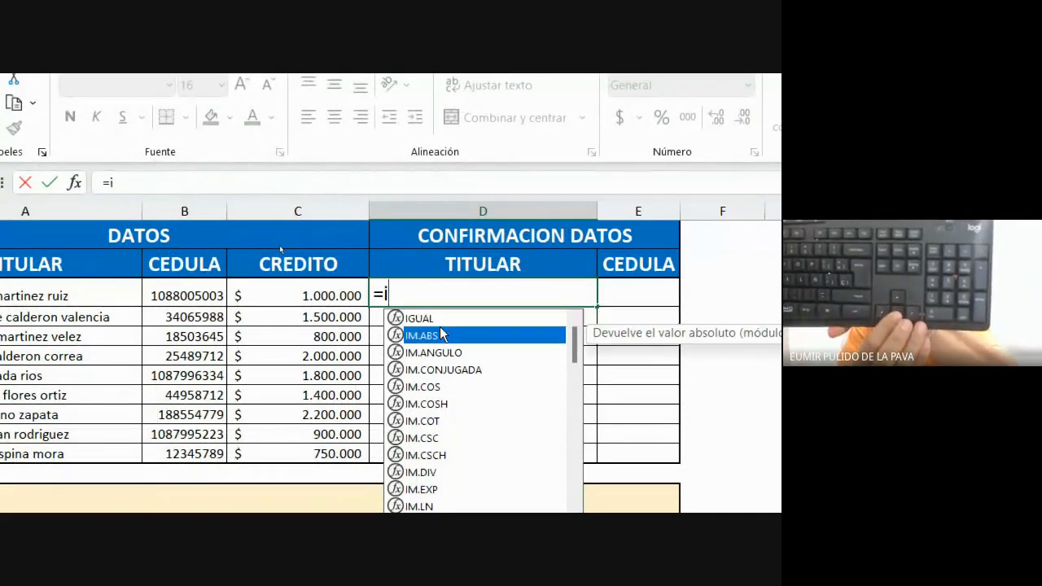
{"action": "key", "text": "Up"}
{"action": "key", "text": "Up"}
{"action": "key", "text": "Up"}
{"action": "key", "text": "Up"}
{"action": "key", "text": "Up"}
{"action": "key", "text": "Up"}
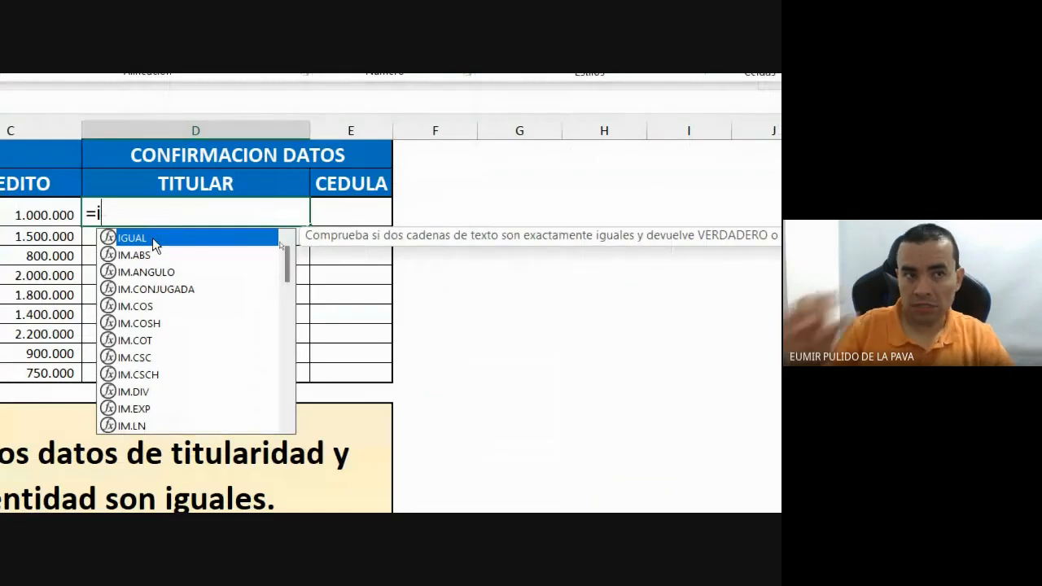
Insert IGUAL from the autocomplete list so D3 reads =IGUAL( with no stray character.
{"action": "double_click", "coordinate": [155, 245]}
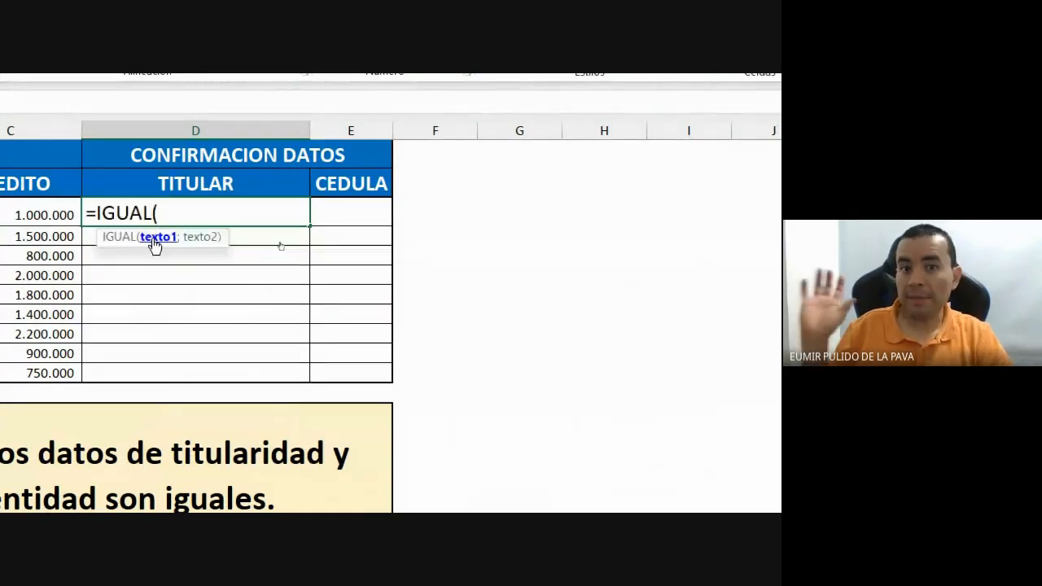
{"action": "key", "text": "BackSpace"}
{"action": "key", "text": "BackSpace"}
{"action": "key", "text": "BackSpace"}
{"action": "key", "text": "BackSpace"}
{"action": "key", "text": "BackSpace"}
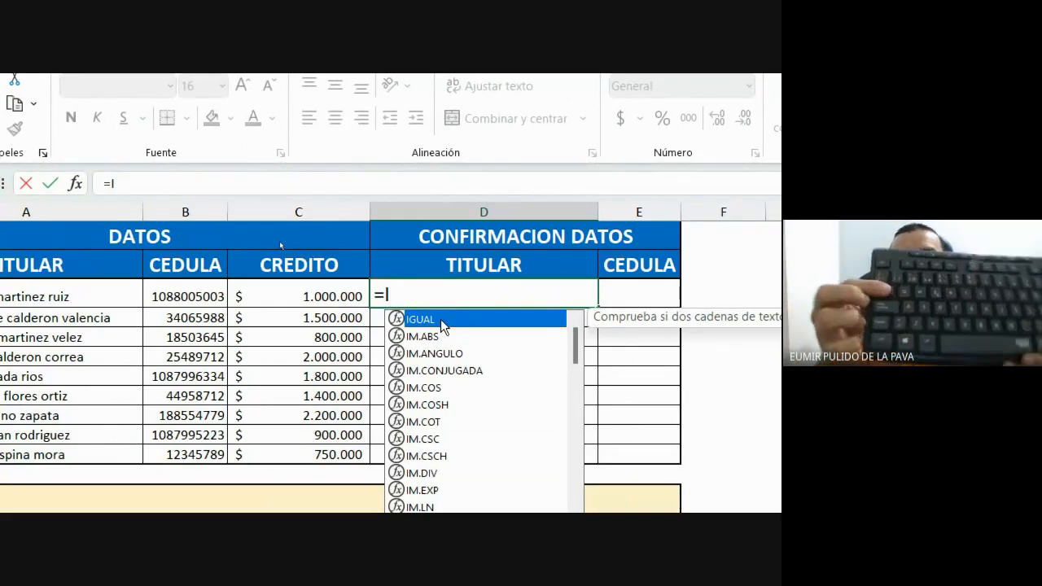
{"action": "double_click", "coordinate": [443, 326]}
{"action": "type", "text": "º"}
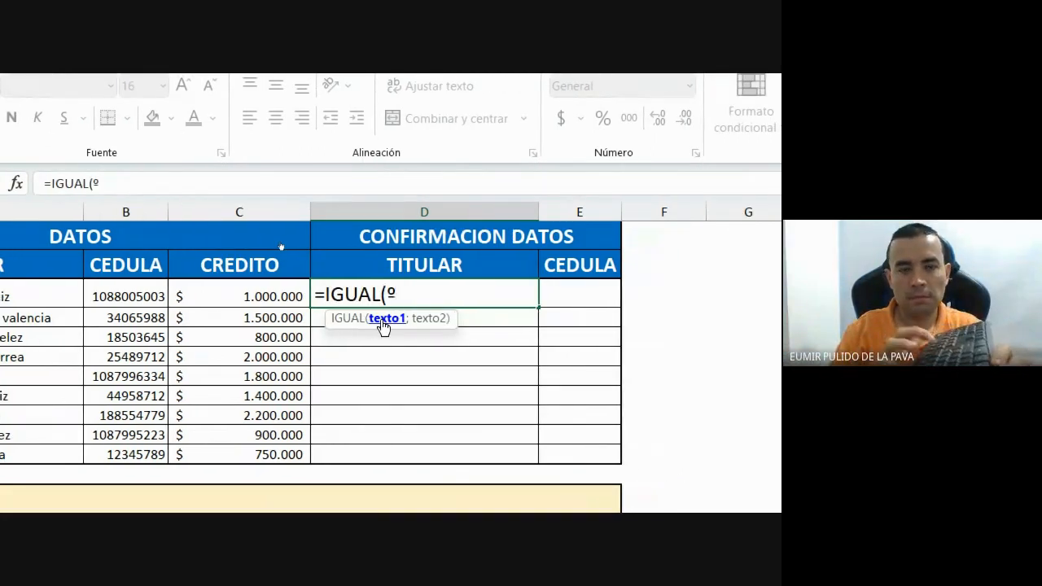
{"action": "key", "text": "BackSpace"}
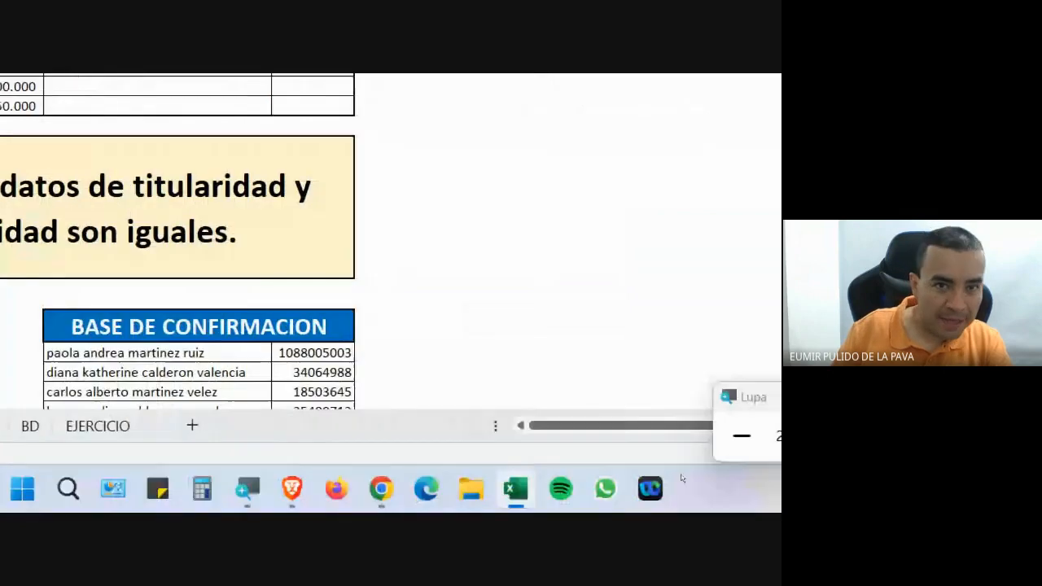
{"action": "left_click", "coordinate": [457, 435]}
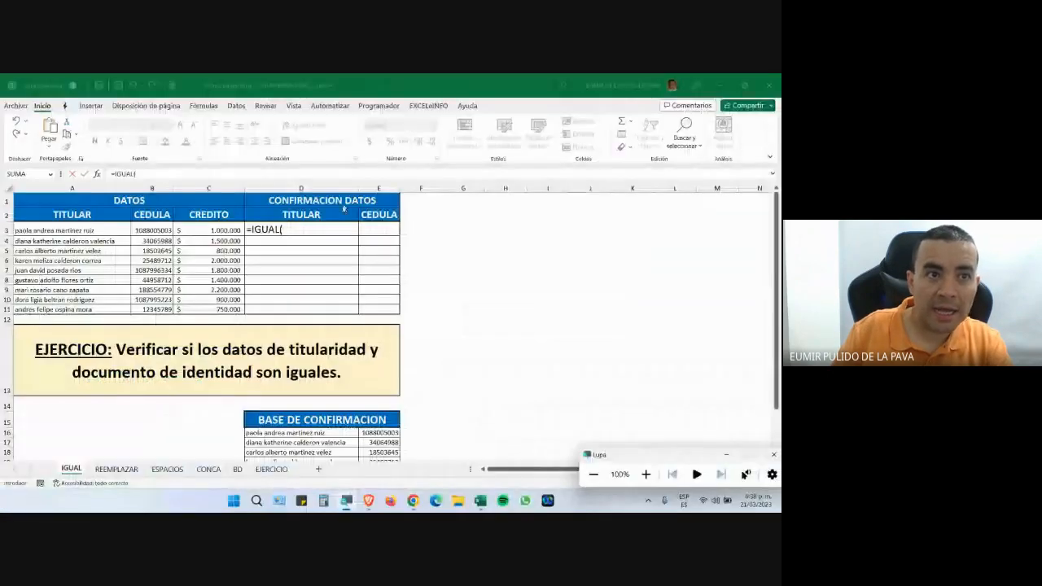
{"action": "left_click", "coordinate": [306, 229]}
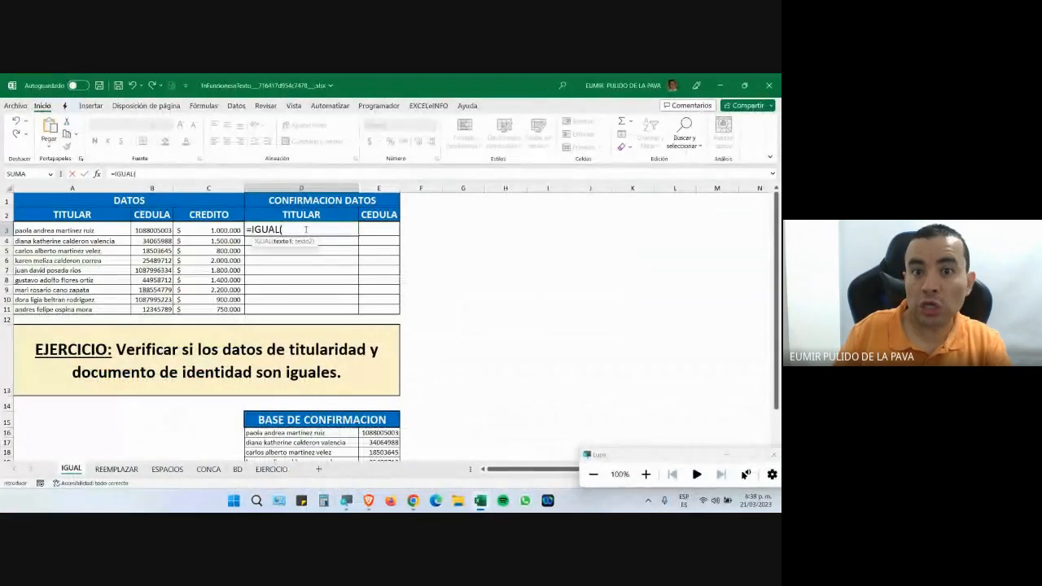
{"action": "key", "text": "ctrl+F1"}
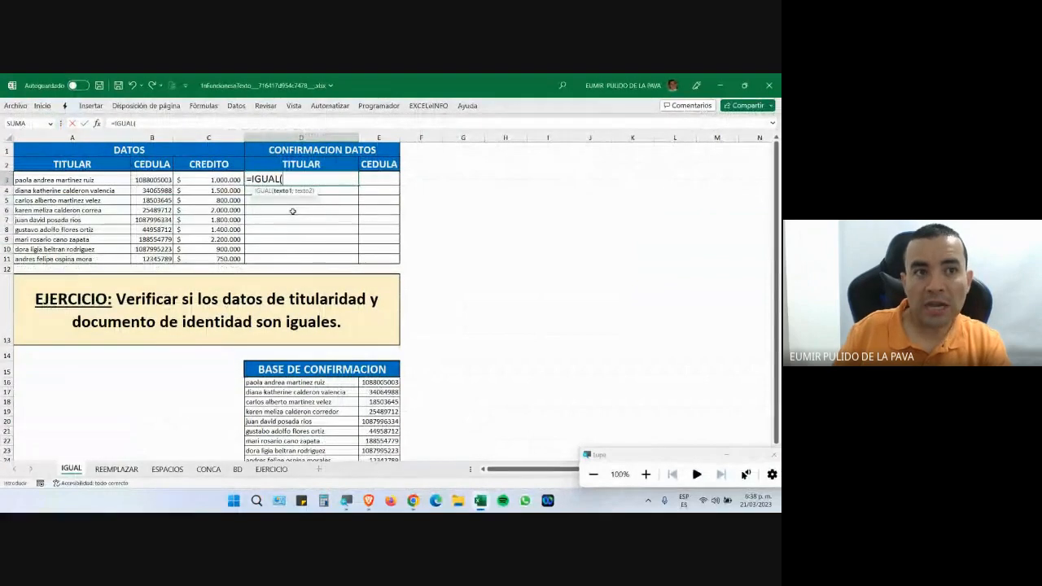
{"action": "key", "text": "ctrl+F1"}
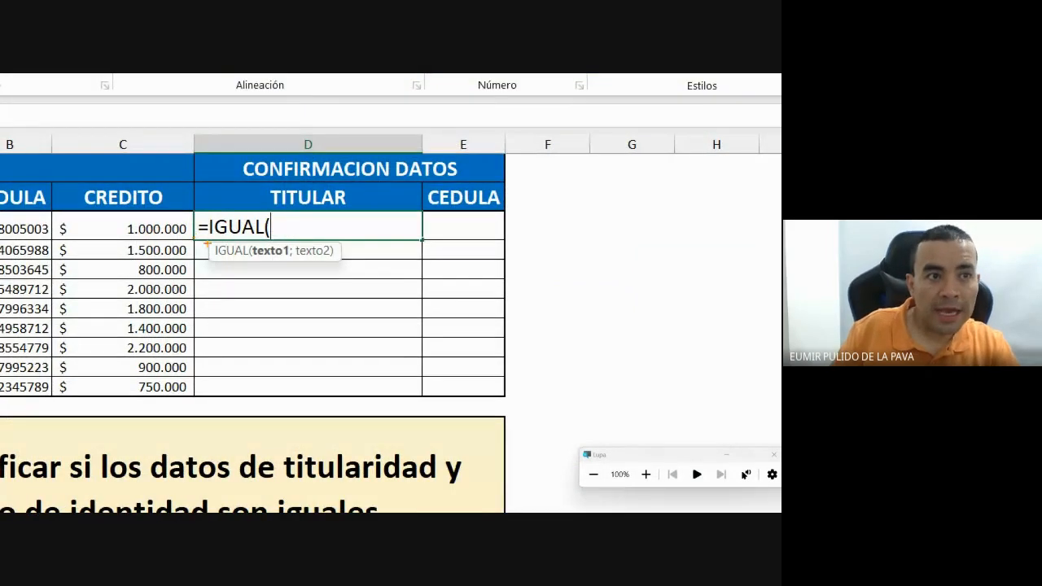
{"action": "left_click_drag", "start_coordinate": [202, 240], "coordinate": [346, 263]}
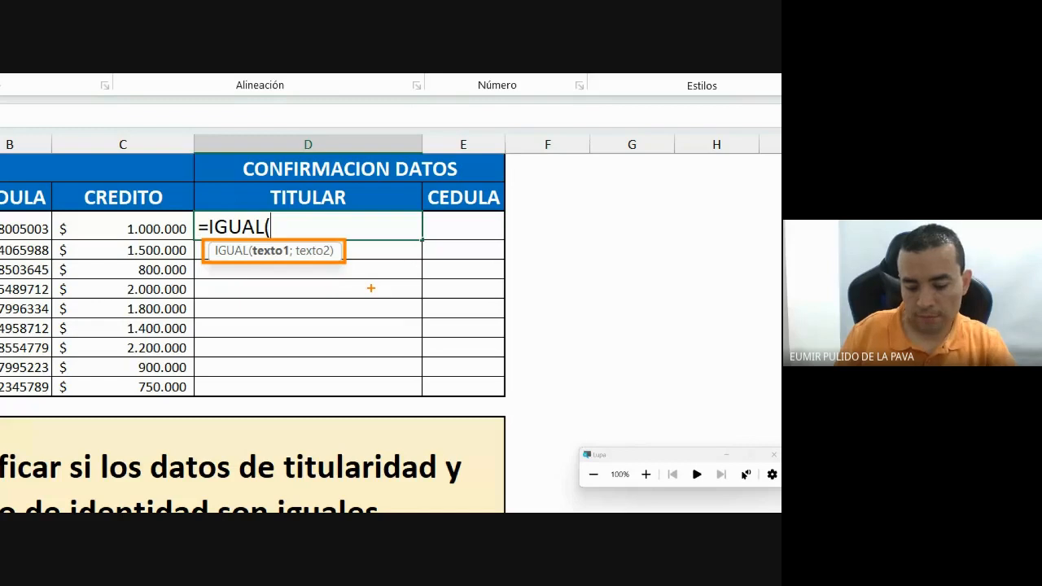
{"action": "left_click_drag", "start_coordinate": [267, 254], "coordinate": [269, 325]}
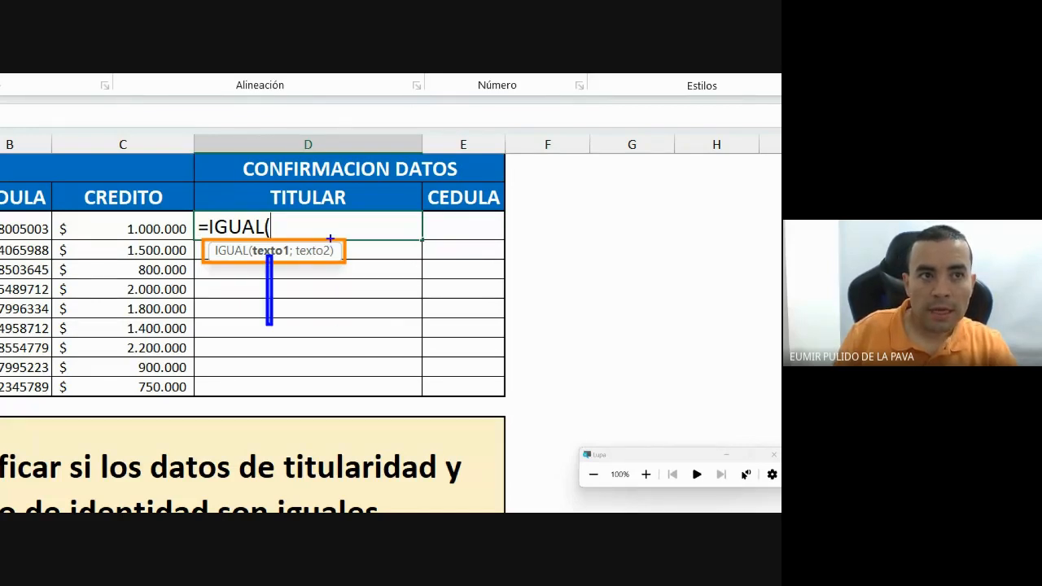
{"action": "left_click_drag", "start_coordinate": [326, 242], "coordinate": [379, 215]}
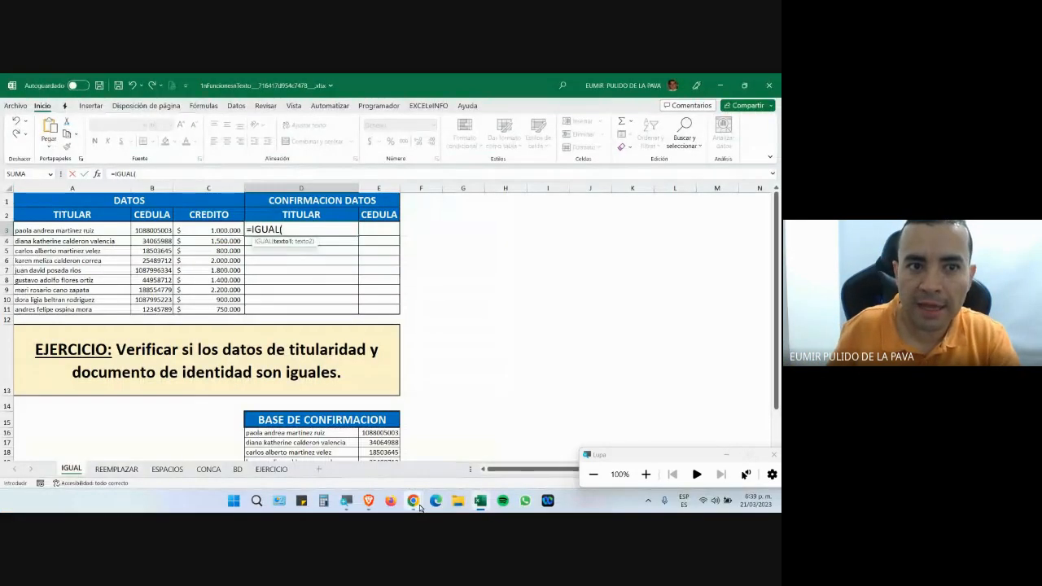
Accept the join request in the Meet window with Permitir, then switch back to Excel.
{"action": "left_click", "coordinate": [416, 503]}
{"action": "left_click", "coordinate": [355, 455]}
{"action": "left_click", "coordinate": [491, 184]}
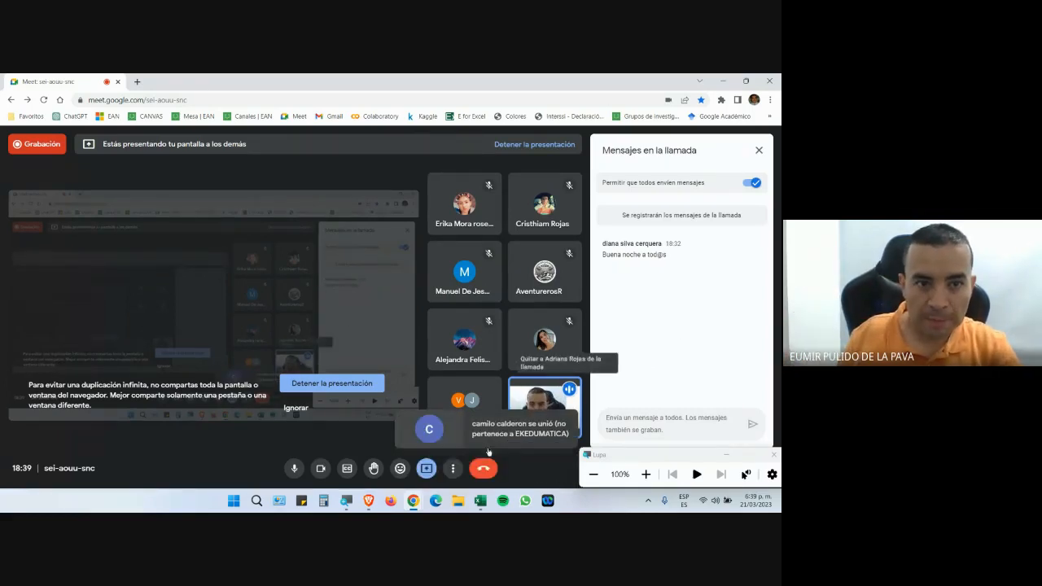
{"action": "left_click", "coordinate": [479, 501]}
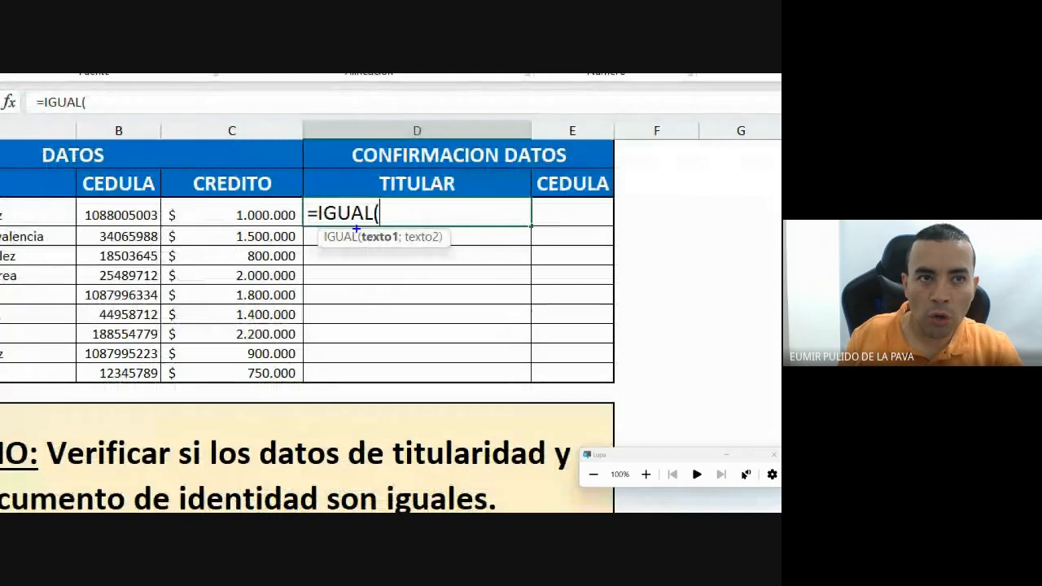
{"action": "left_click_drag", "start_coordinate": [356, 230], "coordinate": [399, 237]}
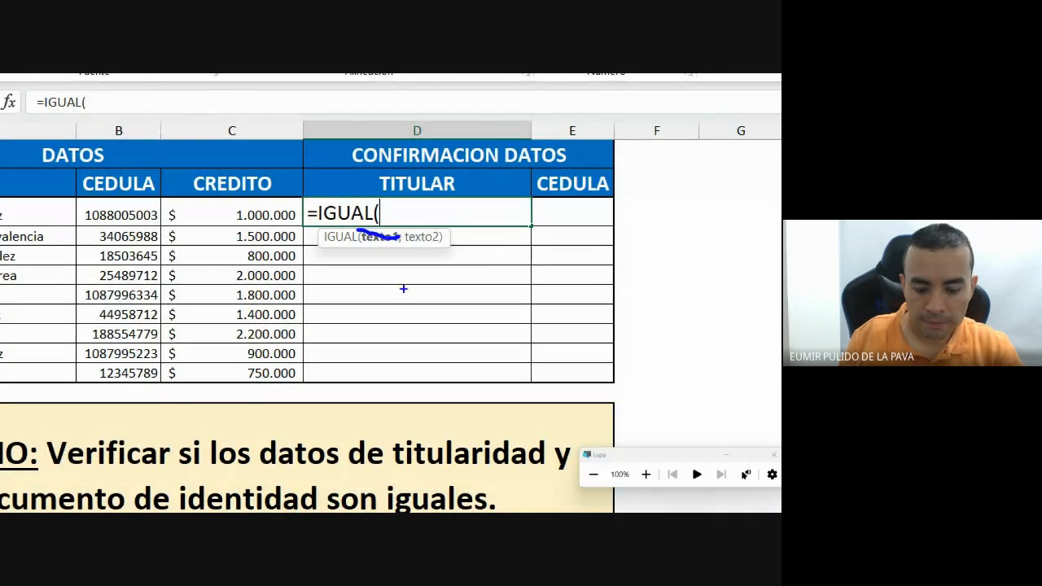
{"action": "key", "text": "e"}
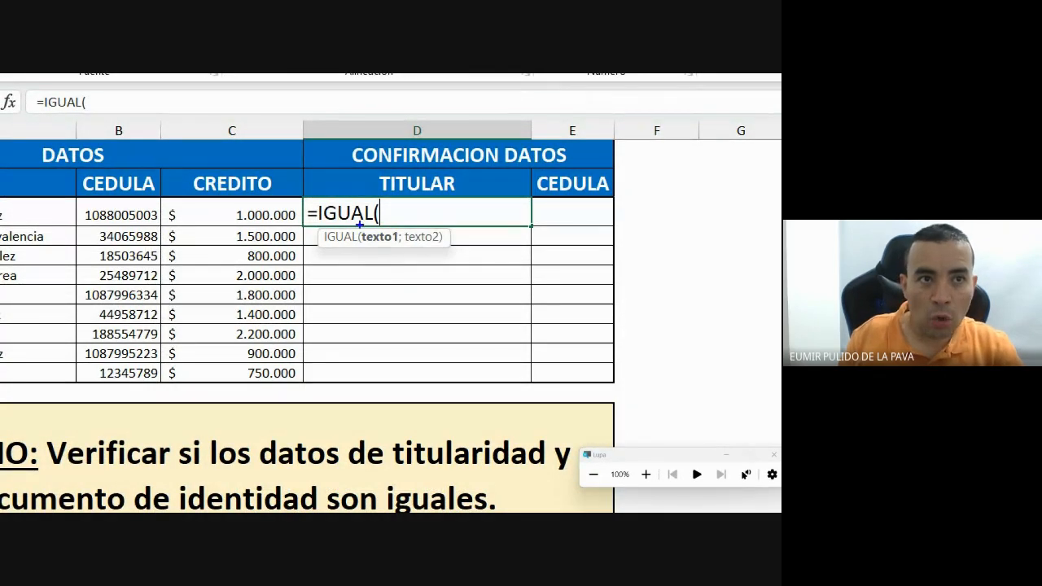
{"action": "left_click_drag", "start_coordinate": [357, 226], "coordinate": [400, 246]}
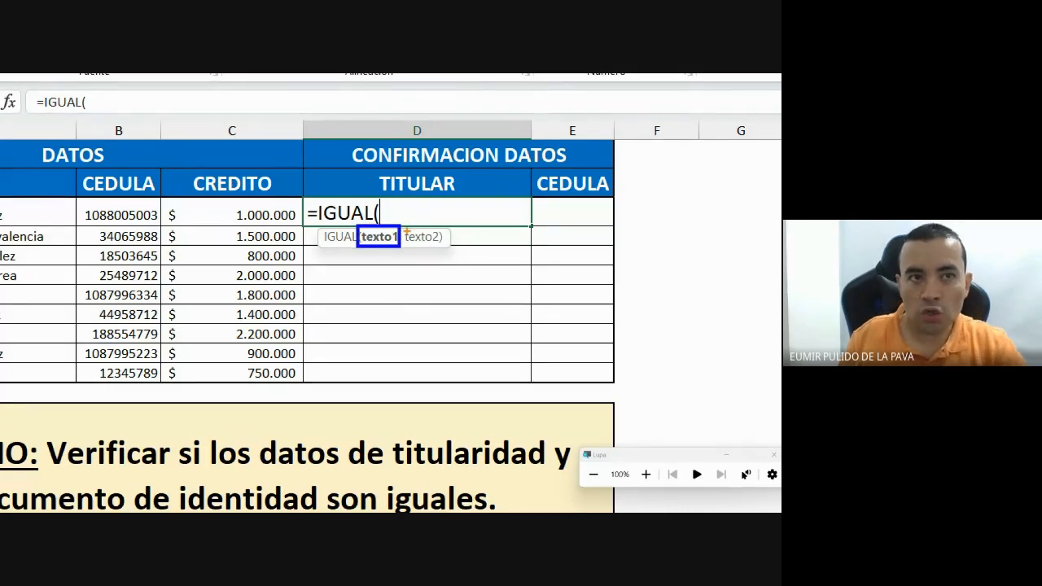
{"action": "left_click_drag", "start_coordinate": [419, 242], "coordinate": [445, 251]}
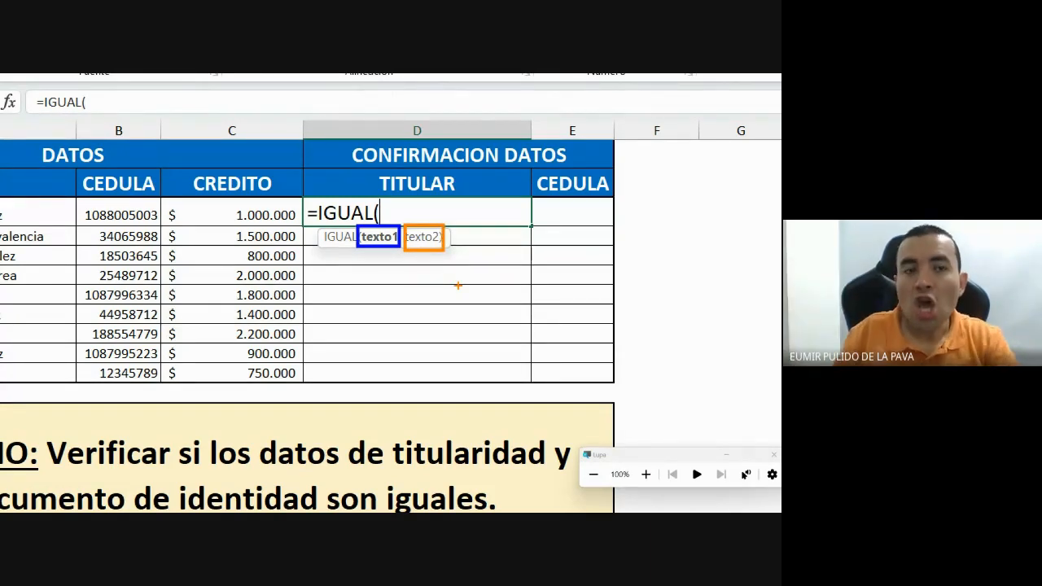
{"action": "key", "text": "Escape"}
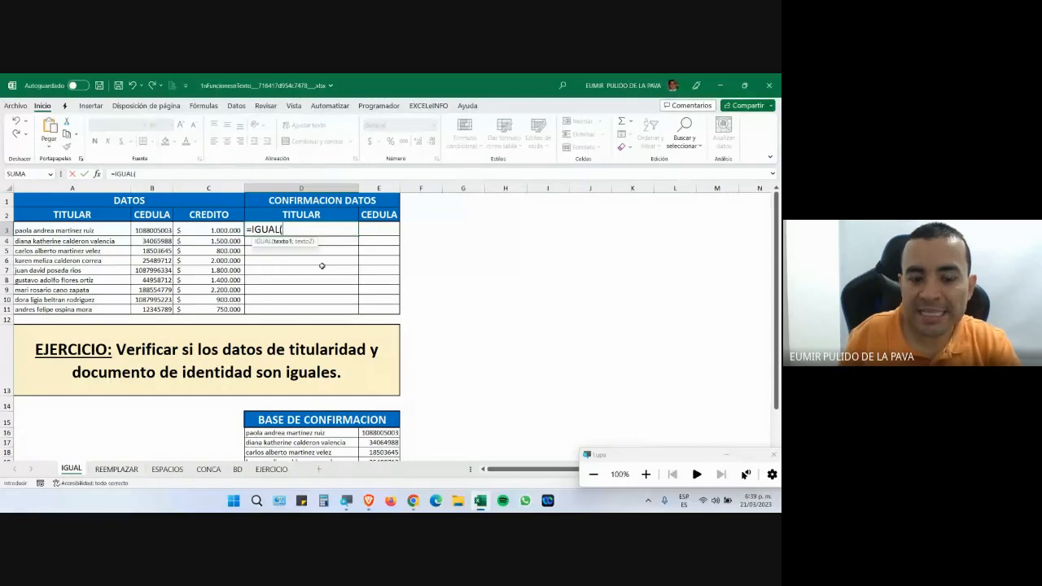
{"action": "key", "text": "ctrl+1"}
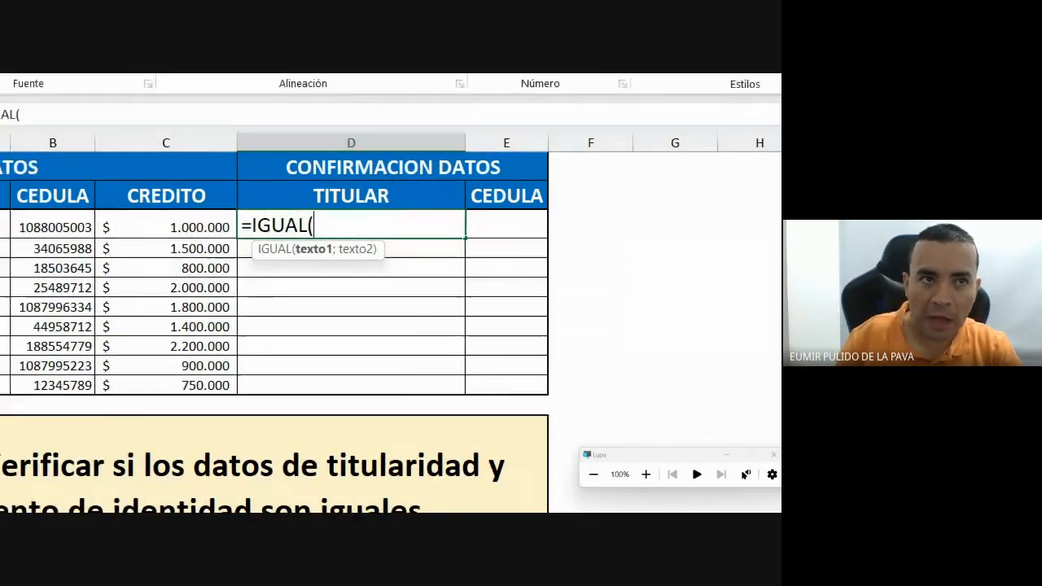
{"action": "scroll", "coordinate": [330, 240], "scroll_direction": "up", "scroll_amount": 2}
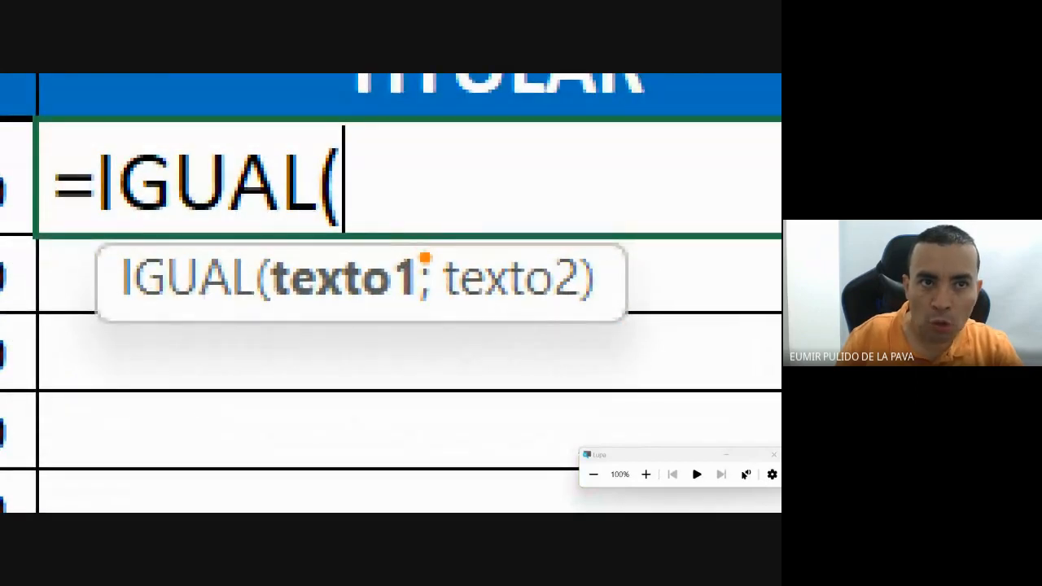
{"action": "left_click_drag", "start_coordinate": [428, 255], "coordinate": [619, 95]}
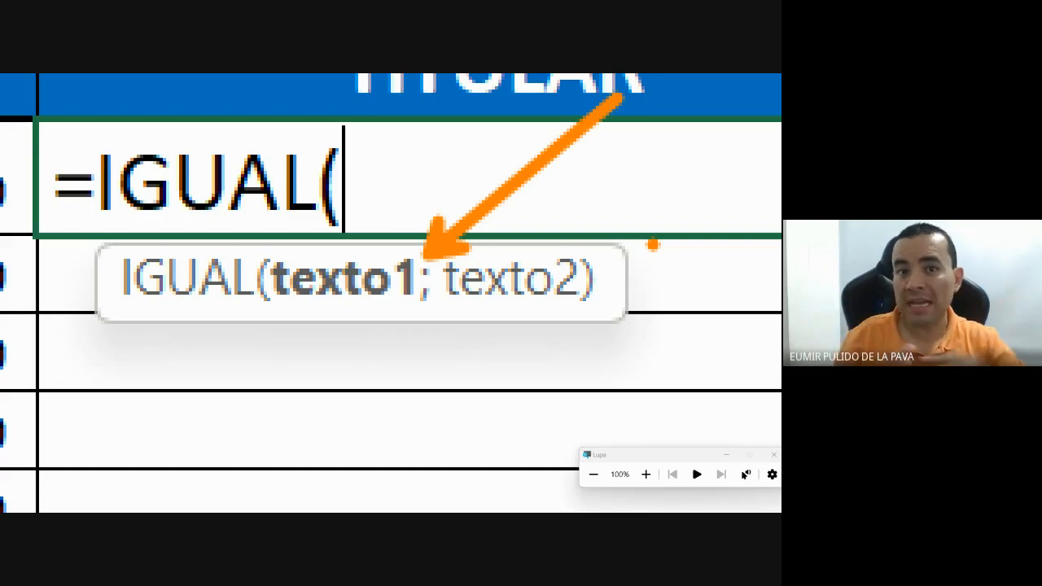
{"action": "key", "text": "Escape"}
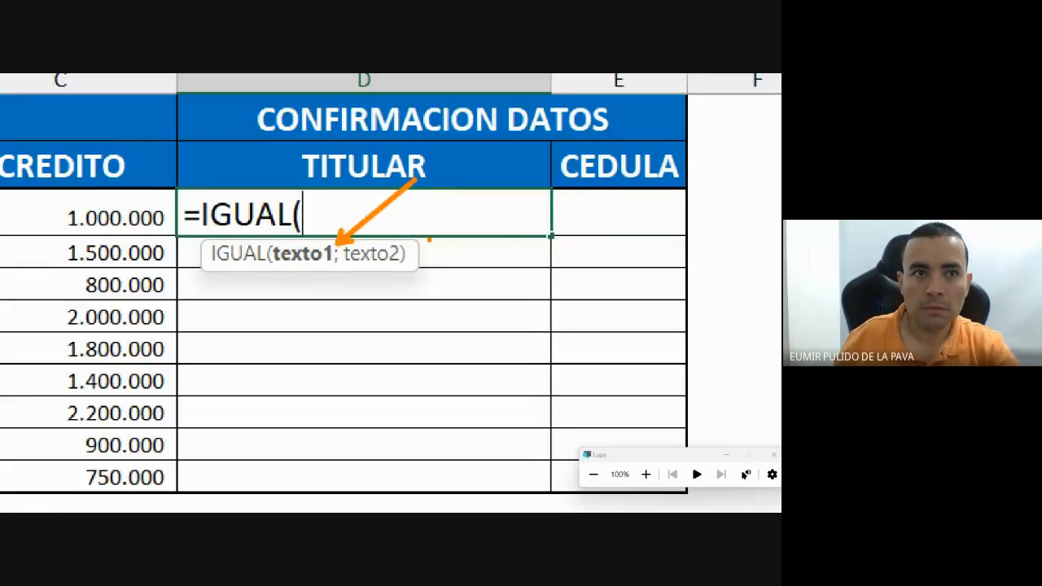
{"action": "left_click", "coordinate": [414, 501]}
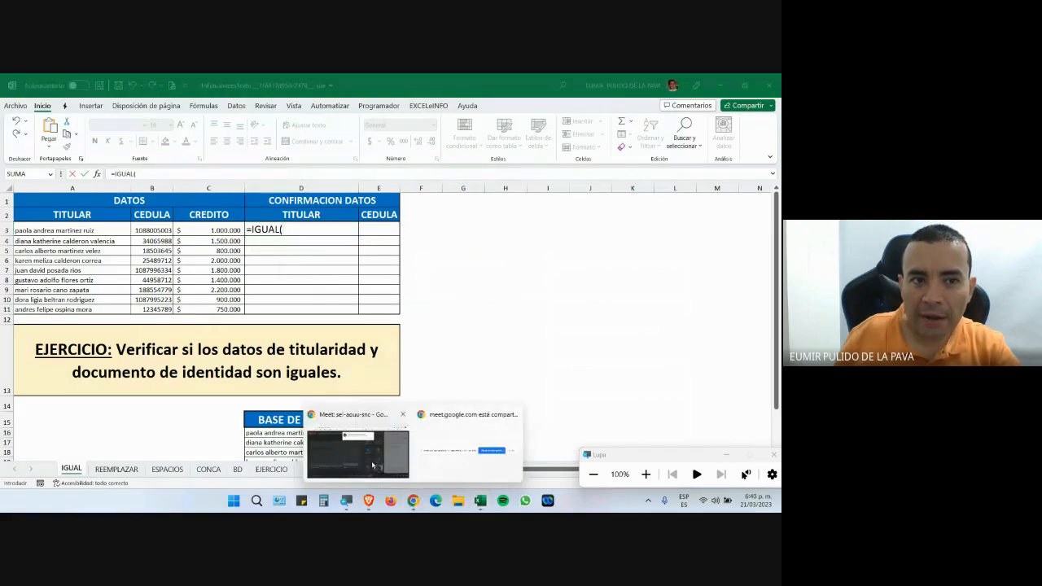
Accept the new join request in Meet with Permitir and Alt+Tab back to Excel.
{"action": "left_click", "coordinate": [374, 465]}
{"action": "left_click", "coordinate": [485, 183]}
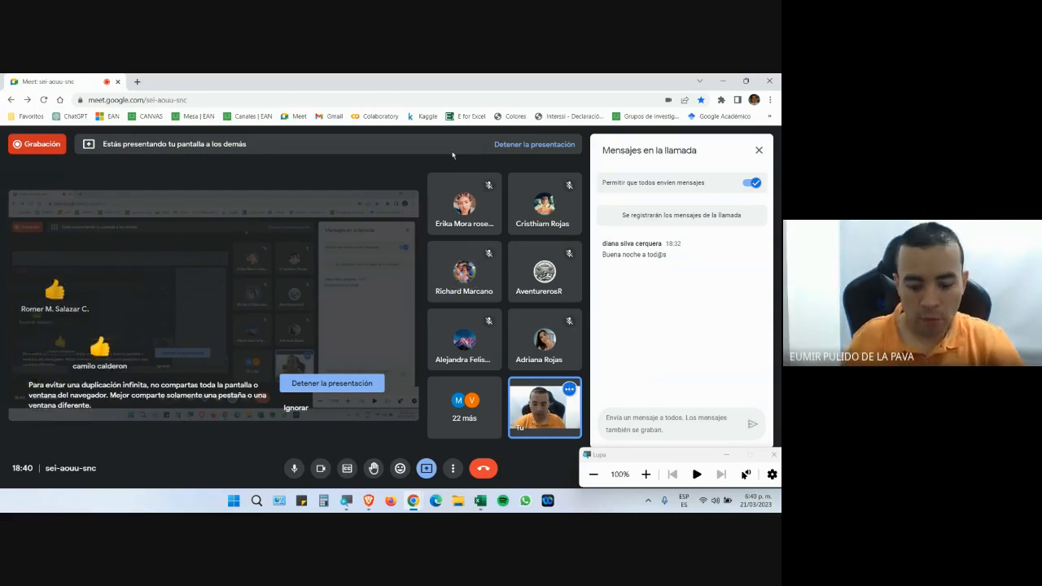
{"action": "key", "text": "alt+Tab"}
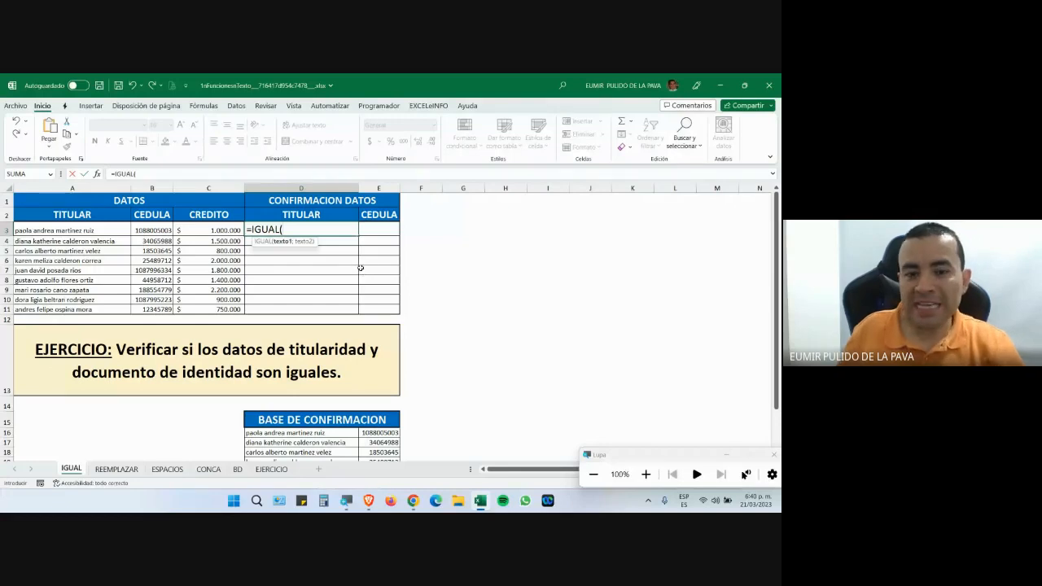
Reference D16 as the first IGUAL argument in D3, then add A3 after a semicolon.
{"action": "left_click", "coordinate": [645, 474]}
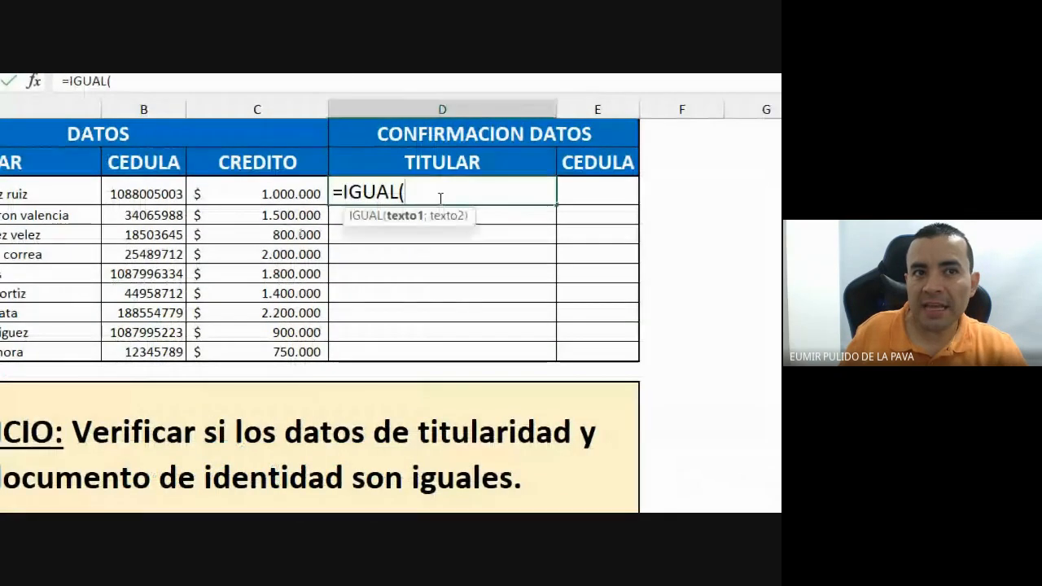
{"action": "left_click", "coordinate": [111, 196]}
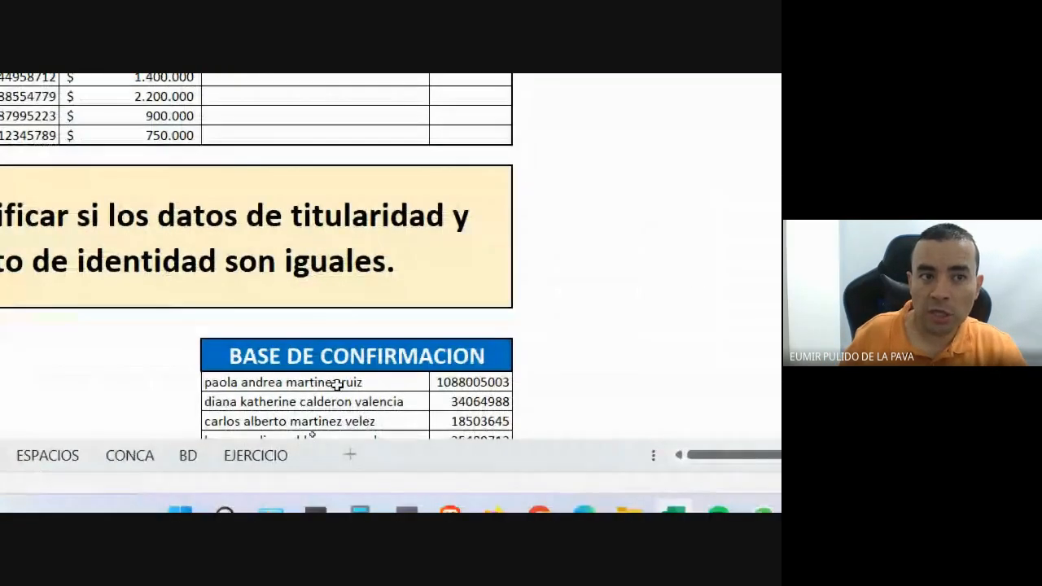
{"action": "left_click", "coordinate": [337, 384]}
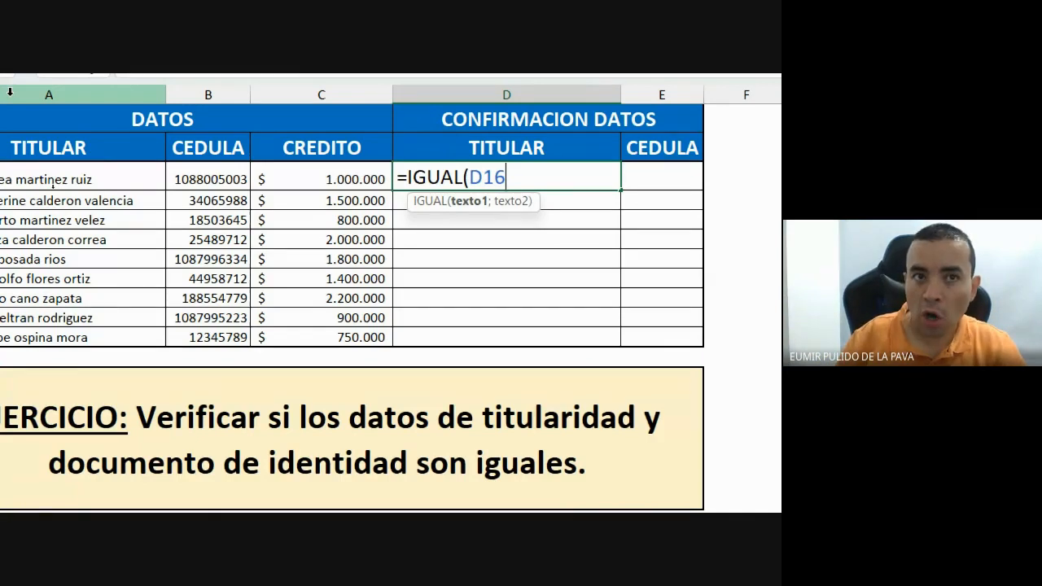
{"action": "type", "text": ";"}
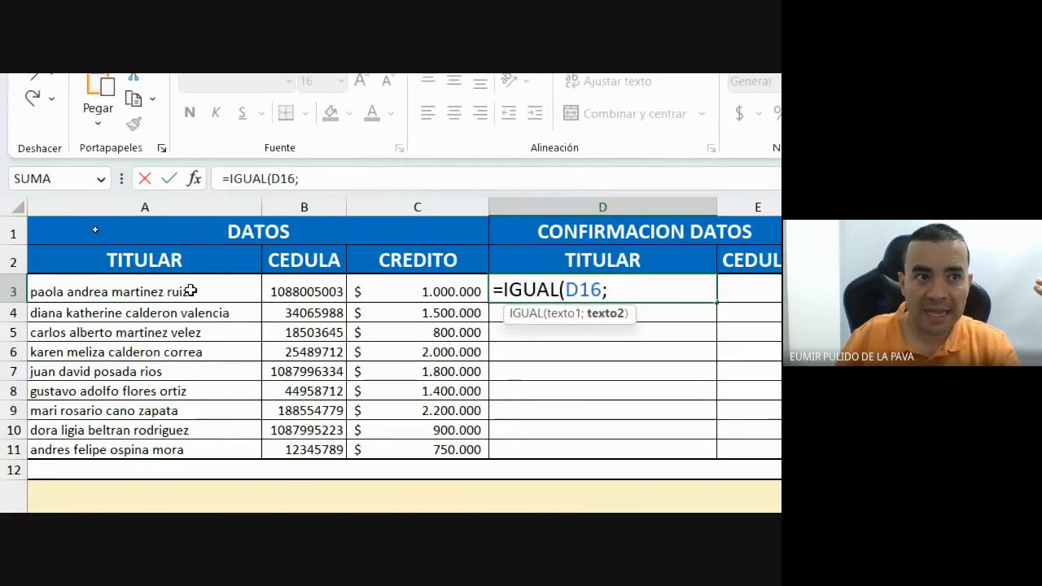
{"action": "left_click", "coordinate": [190, 291]}
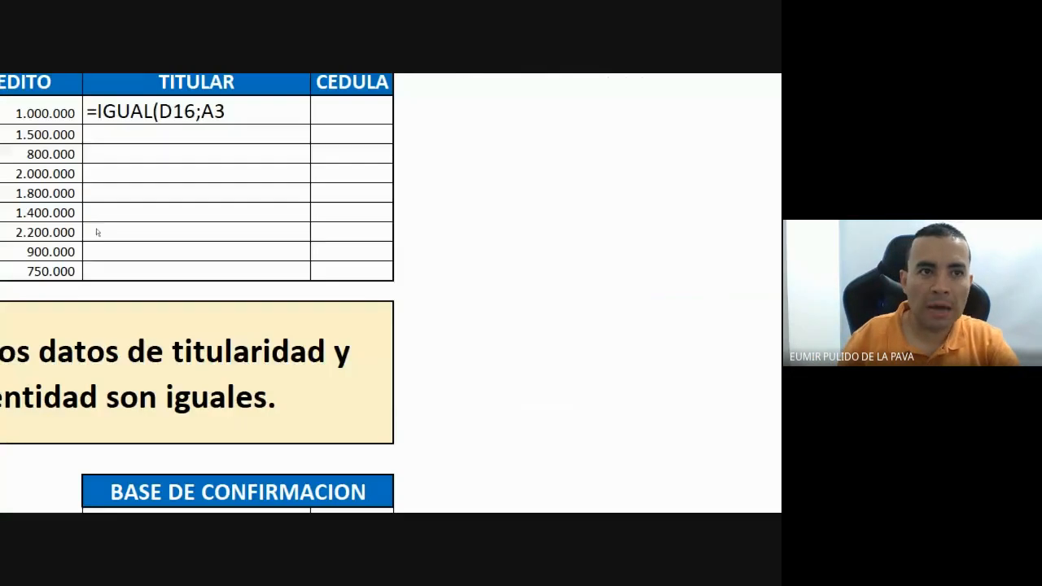
Admit another participant to the Meet call and return to Excel.
{"action": "left_click", "coordinate": [415, 499]}
{"action": "left_click", "coordinate": [330, 418]}
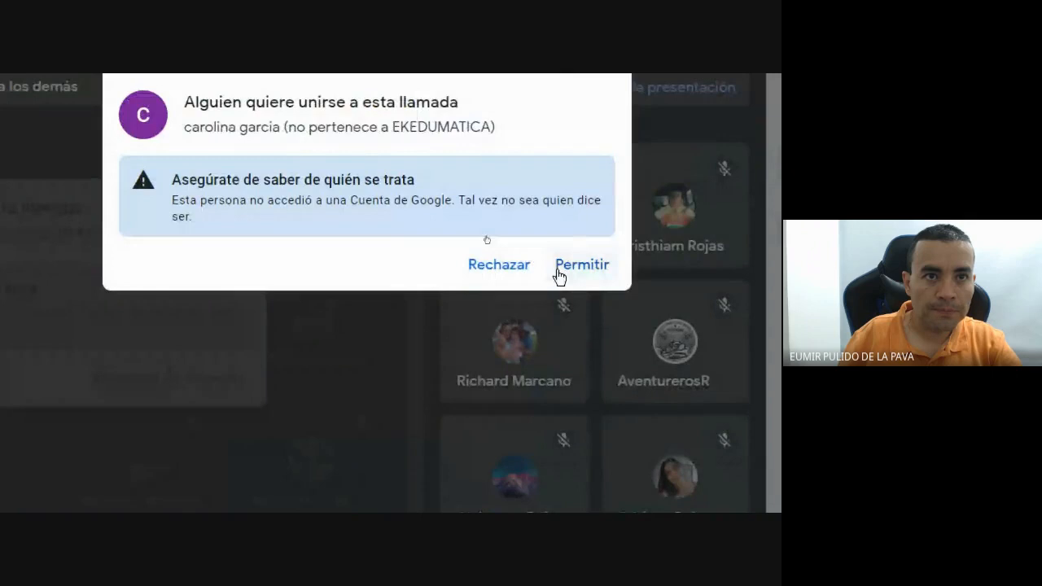
{"action": "left_click", "coordinate": [580, 189]}
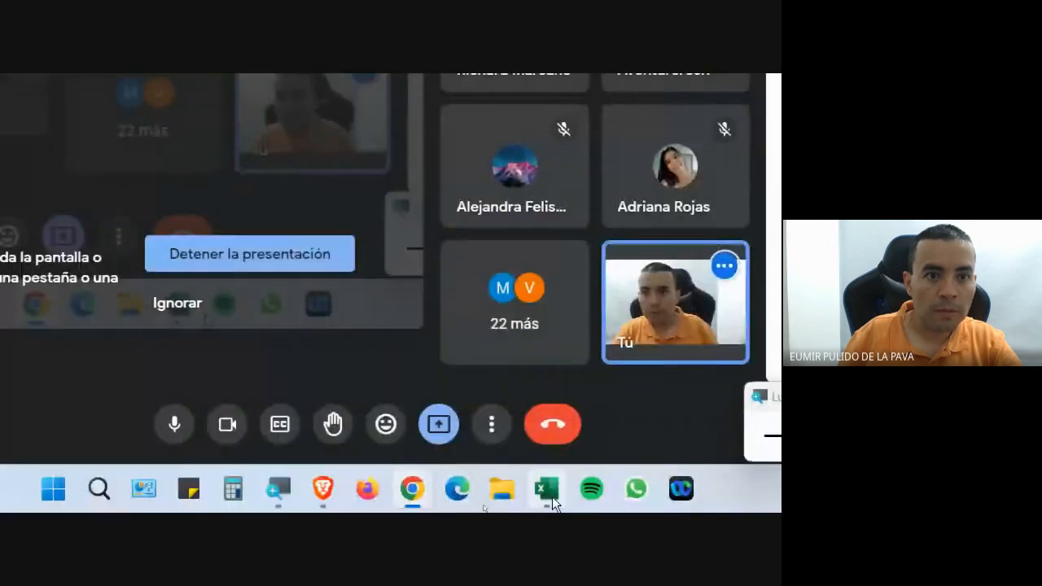
{"action": "left_click", "coordinate": [546, 489]}
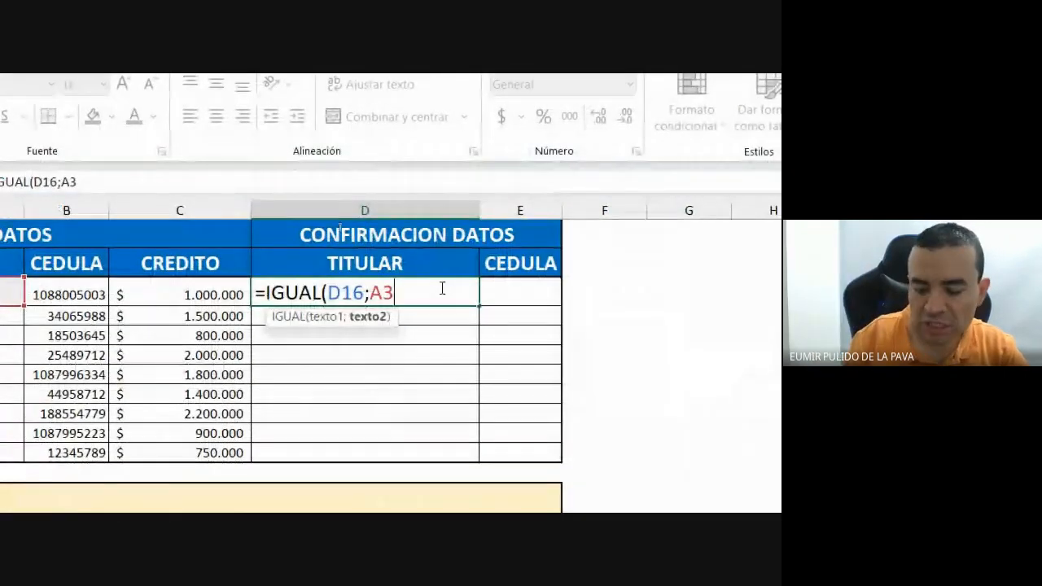
Add B3 as a third argument, close the bracket and enter =IGUAL(D16;A3;B3).
{"action": "type", "text": ";"}
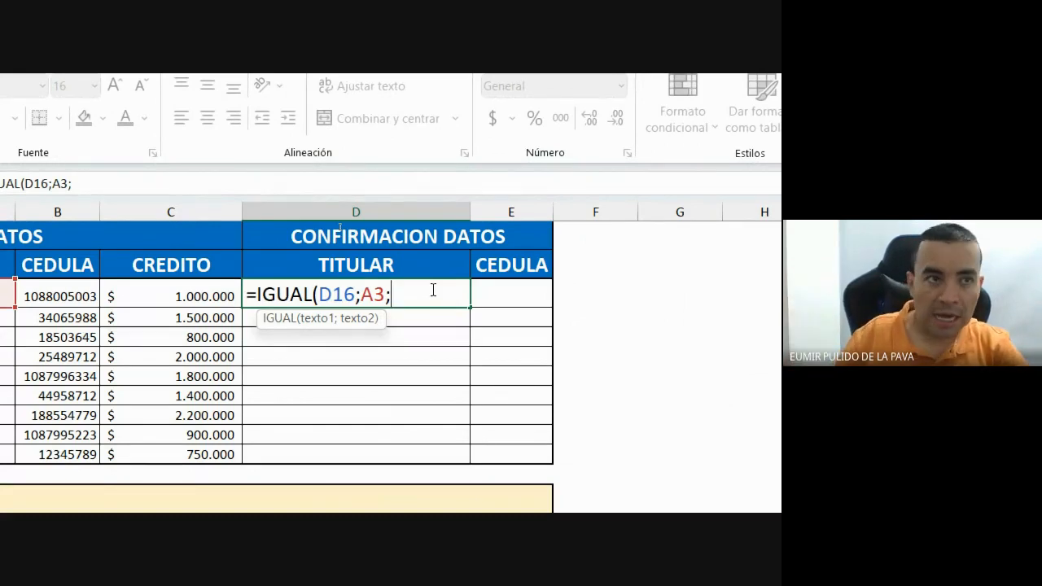
{"action": "left_click", "coordinate": [66, 296]}
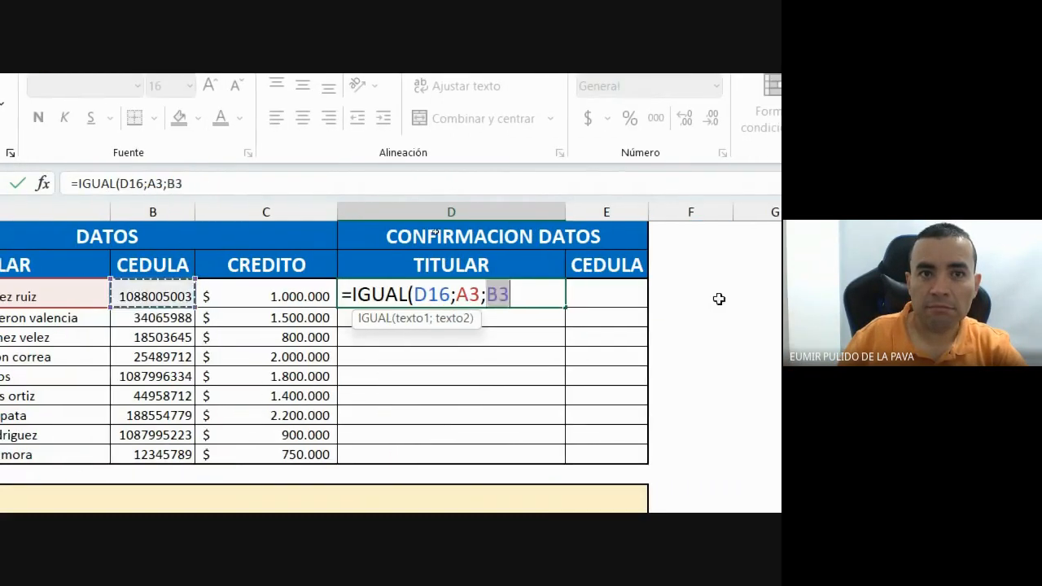
{"action": "type", "text": ")"}
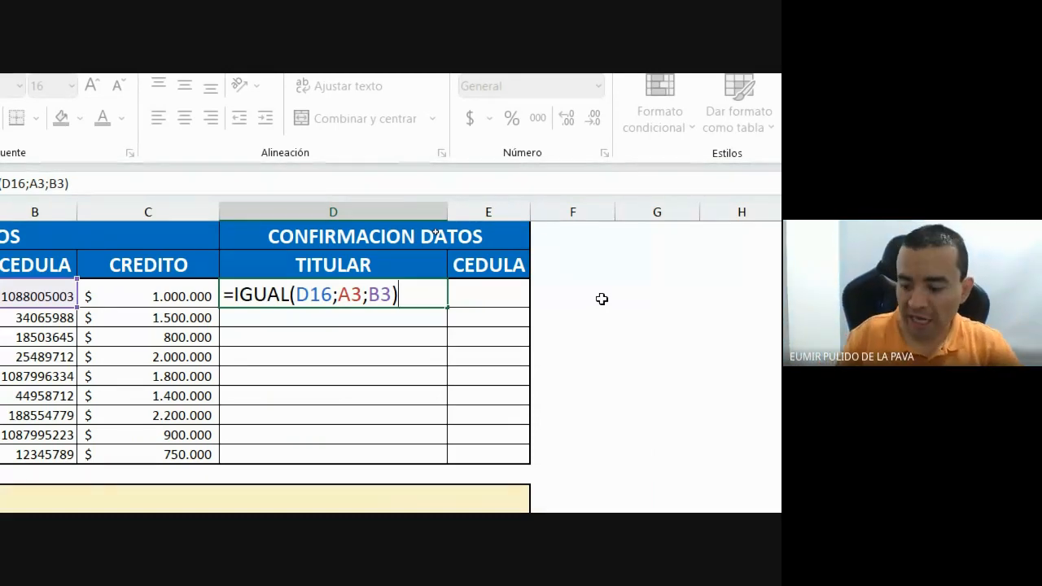
{"action": "key", "text": "Return"}
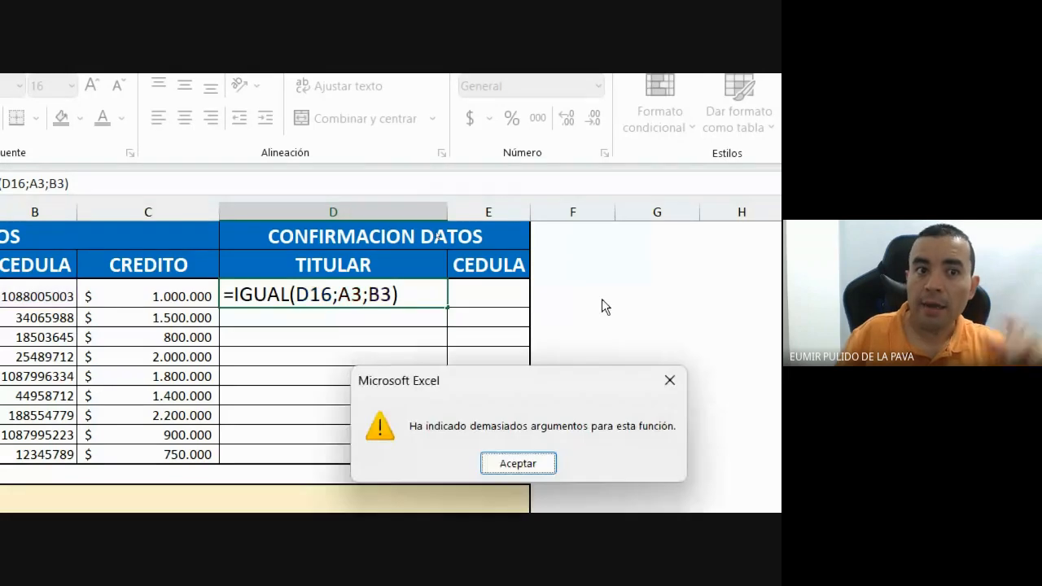
Mark the 'demasiados argumentos' message and the extra B3 argument, then close the error with Aceptar.
{"action": "left_click_drag", "start_coordinate": [510, 384], "coordinate": [371, 331]}
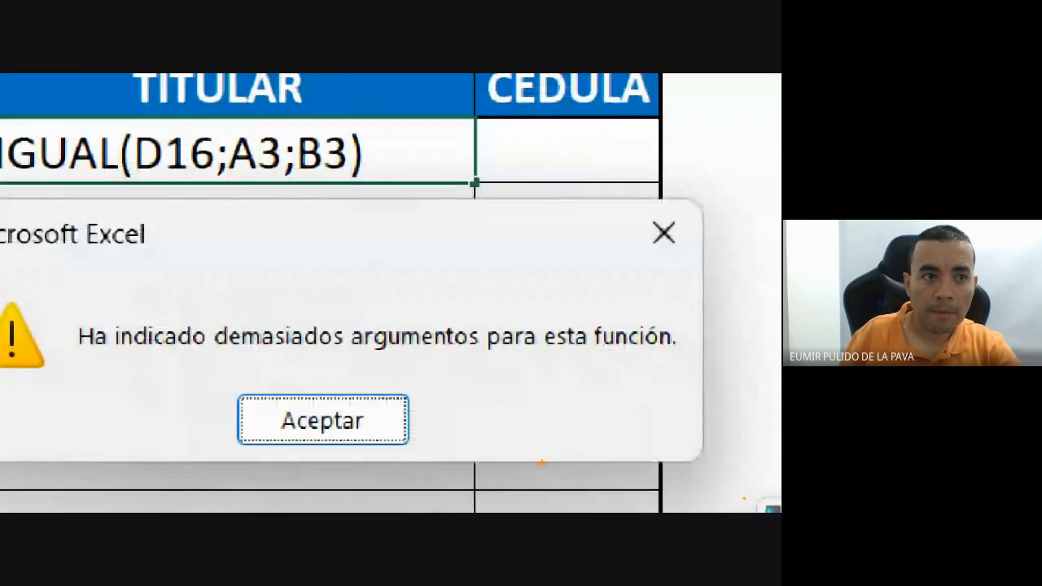
{"action": "mouse_move", "coordinate": [109, 316]}
{"action": "left_mouse_down"}
{"action": "mouse_move", "coordinate": [179, 348]}
{"action": "mouse_move", "coordinate": [412, 346]}
{"action": "mouse_move", "coordinate": [485, 357]}
{"action": "left_mouse_up"}
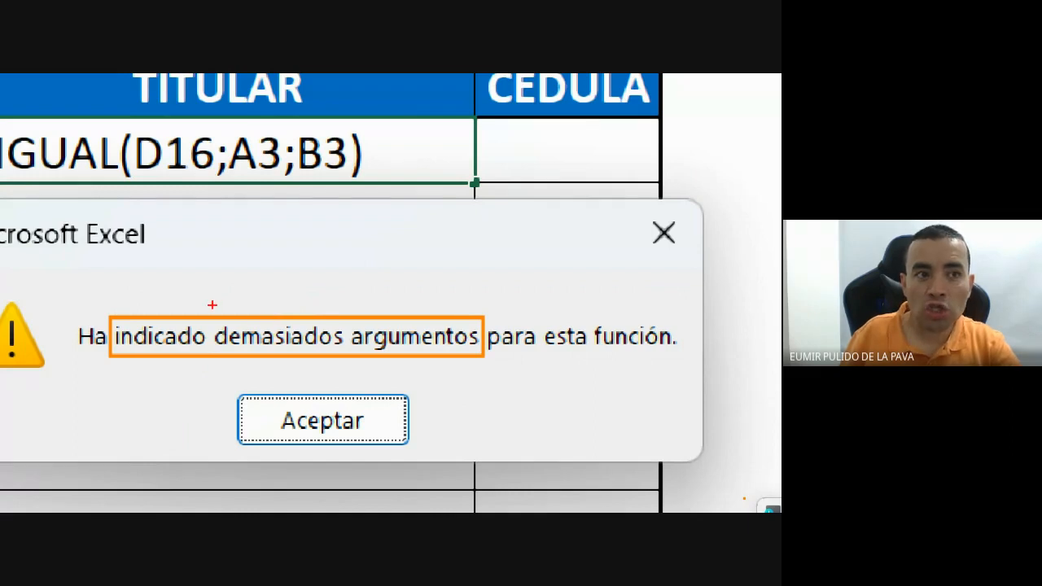
{"action": "mouse_move", "coordinate": [212, 304]}
{"action": "left_mouse_down"}
{"action": "mouse_move", "coordinate": [284, 309]}
{"action": "mouse_move", "coordinate": [215, 312]}
{"action": "left_mouse_up"}
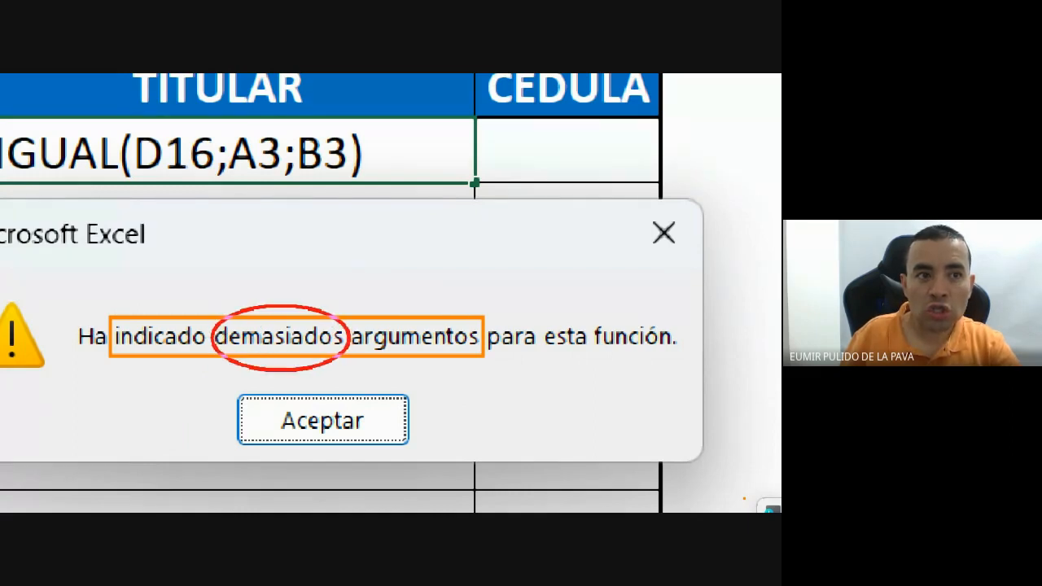
{"action": "left_click_drag", "start_coordinate": [349, 371], "coordinate": [350, 372]}
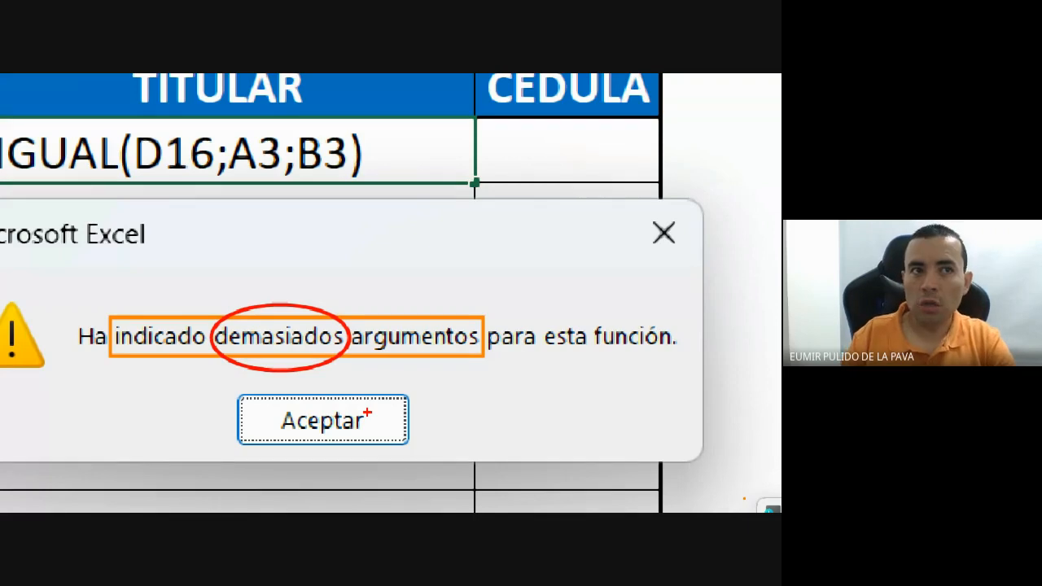
{"action": "left_click_drag", "start_coordinate": [343, 124], "coordinate": [298, 128]}
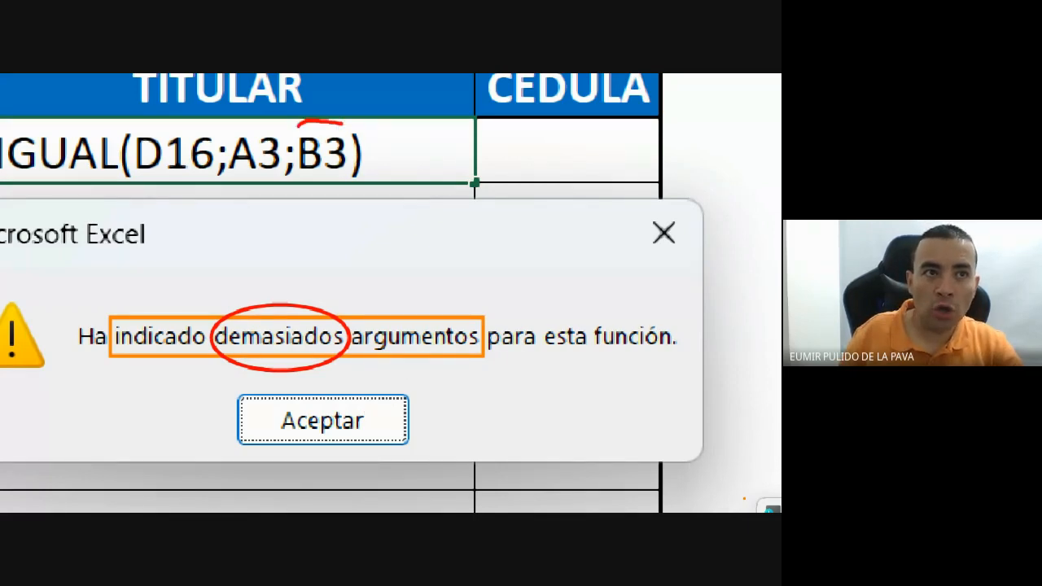
{"action": "left_click_drag", "start_coordinate": [298, 194], "coordinate": [336, 121]}
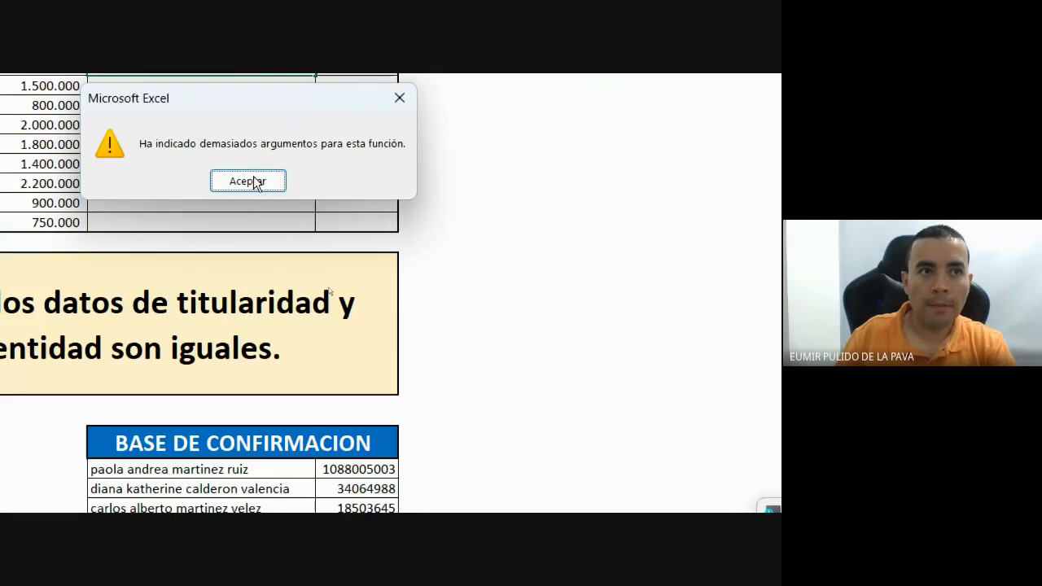
{"action": "left_click", "coordinate": [323, 420]}
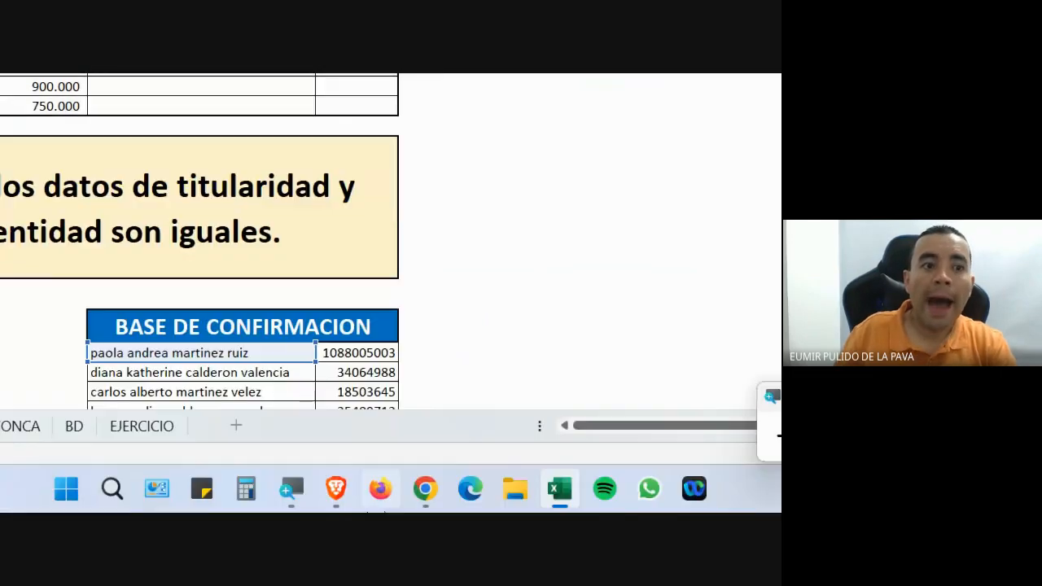
Admit the caller to the Meet call and return to the spreadsheet.
{"action": "mouse_move", "coordinate": [417, 498]}
{"action": "left_click", "coordinate": [313, 408]}
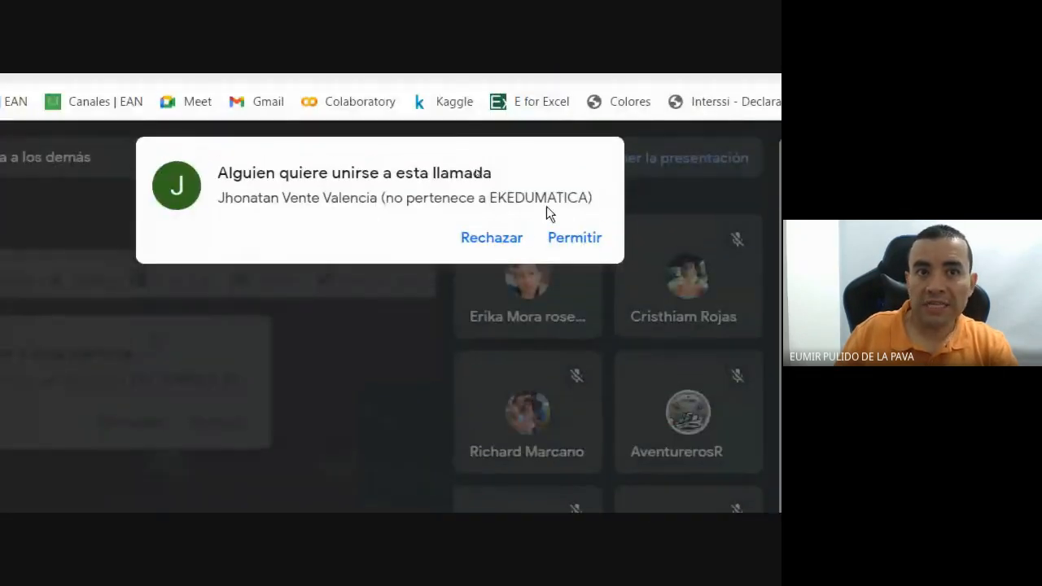
{"action": "left_click", "coordinate": [574, 237]}
{"action": "left_click", "coordinate": [559, 491]}
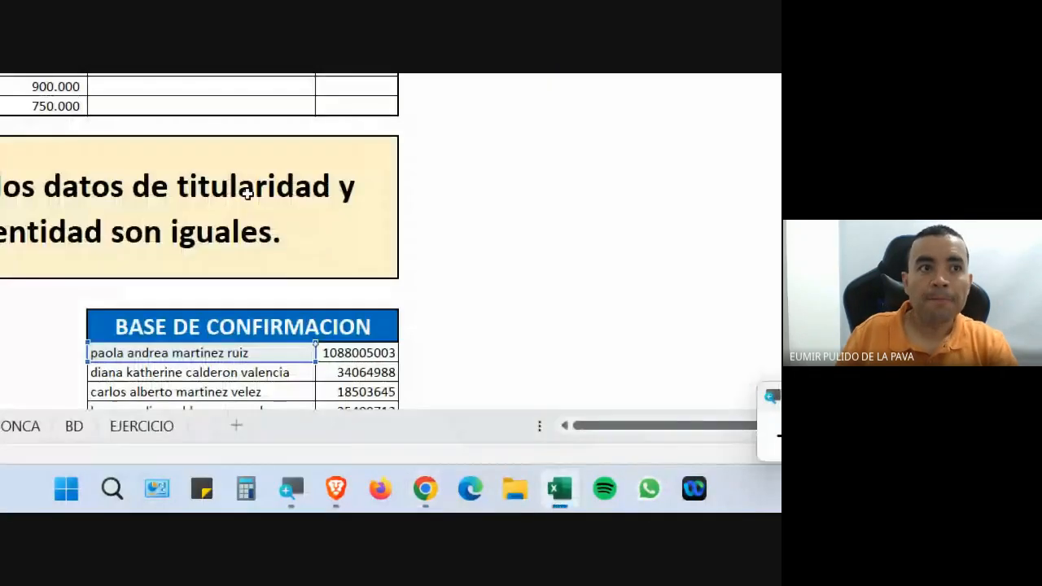
Trim D3 to =IGUAL(D16), mark the missing texto2 argument in the hint, and enter it.
{"action": "key", "text": "BackSpace"}
{"action": "key", "text": "BackSpace"}
{"action": "key", "text": "BackSpace"}
{"action": "key", "text": "BackSpace"}
{"action": "key", "text": "BackSpace"}
{"action": "key", "text": "BackSpace"}
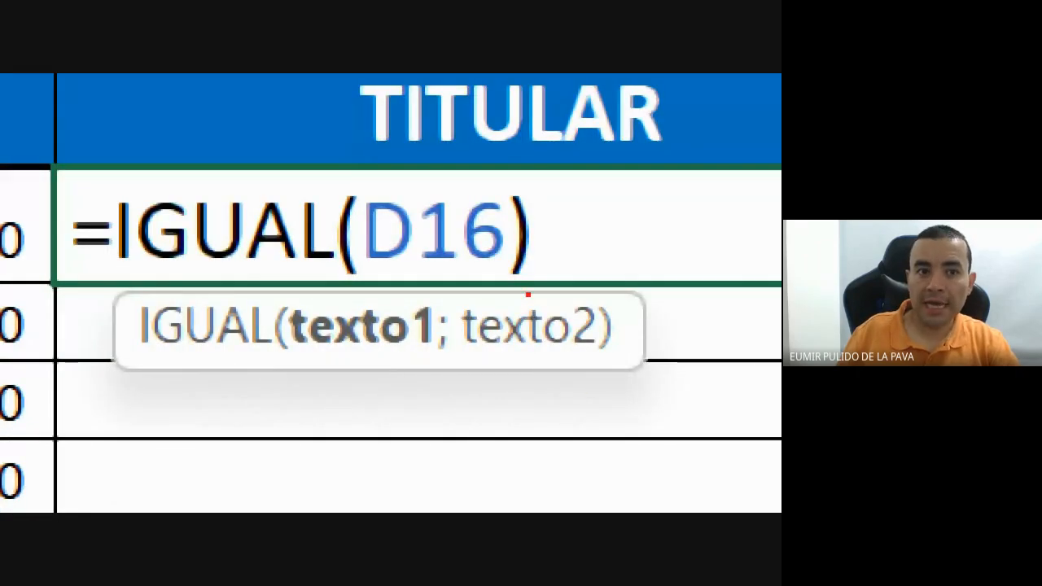
{"action": "mouse_move", "coordinate": [528, 295]}
{"action": "left_mouse_down"}
{"action": "mouse_move", "coordinate": [465, 305]}
{"action": "mouse_move", "coordinate": [639, 330]}
{"action": "mouse_move", "coordinate": [525, 303]}
{"action": "left_mouse_up"}
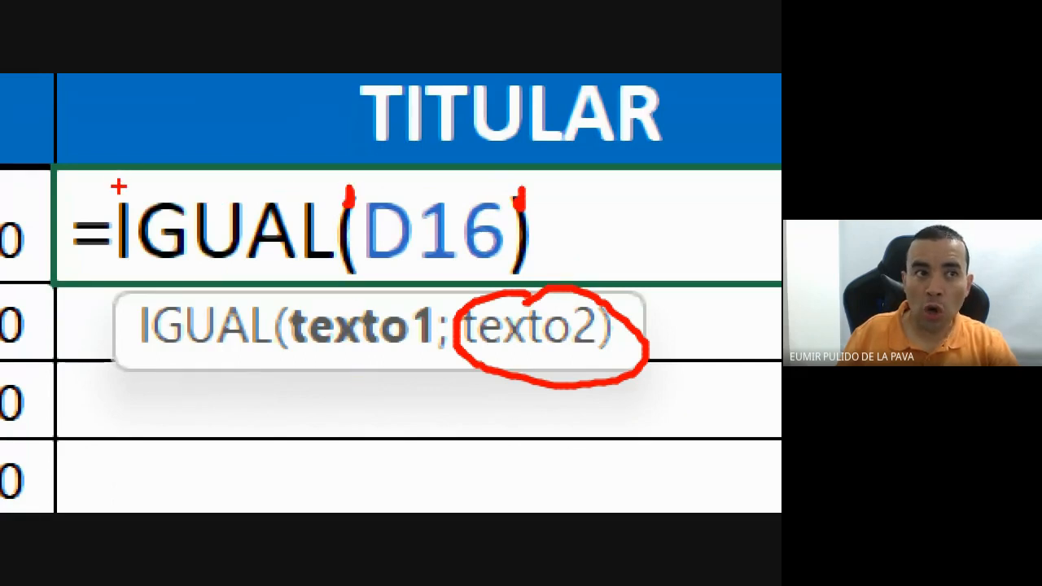
{"action": "left_click_drag", "start_coordinate": [118, 188], "coordinate": [350, 187]}
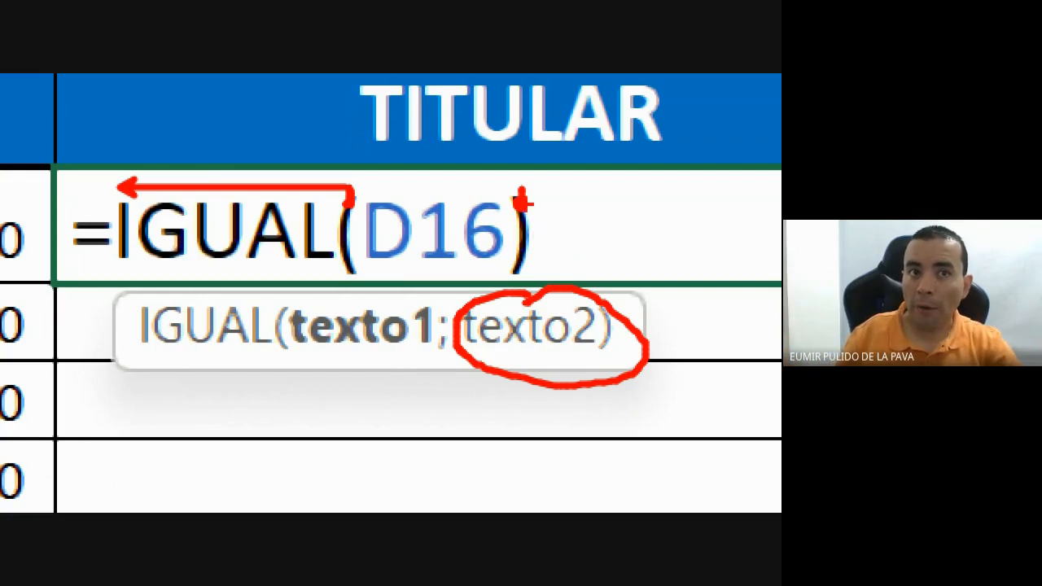
{"action": "mouse_move", "coordinate": [522, 199]}
{"action": "left_mouse_down"}
{"action": "mouse_move", "coordinate": [543, 173]}
{"action": "mouse_move", "coordinate": [313, 175]}
{"action": "left_mouse_up"}
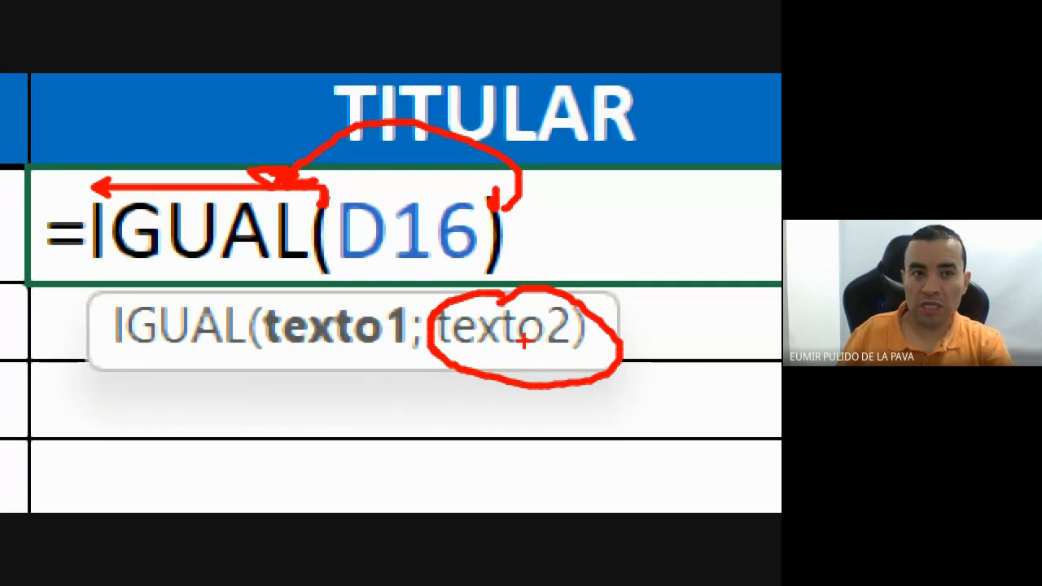
{"action": "key", "text": "Return"}
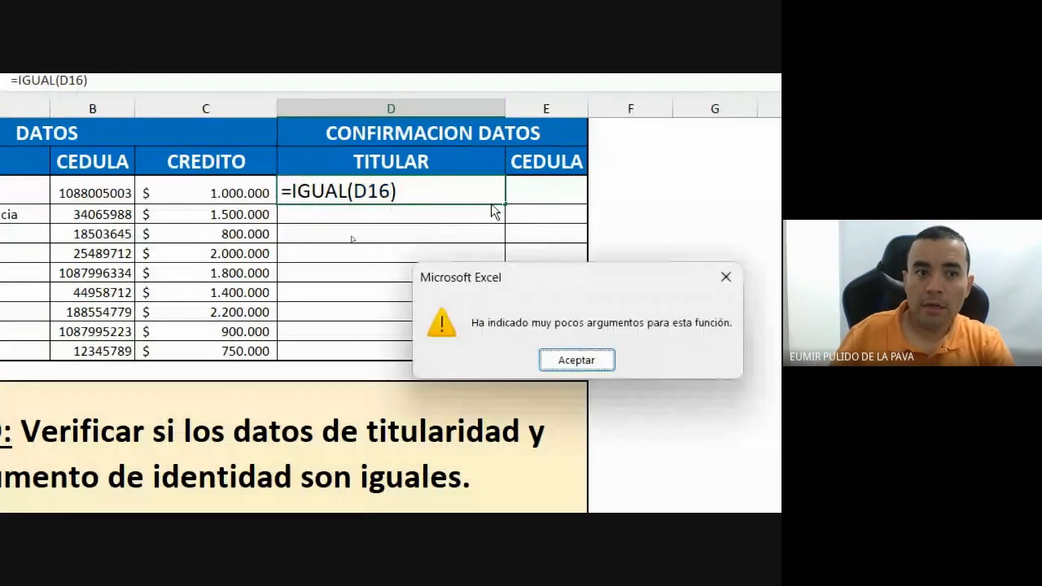
Circle the 'muy pocos argumentos' message, clear the annotations, and close the warning with Aceptar.
{"action": "left_click", "coordinate": [615, 489]}
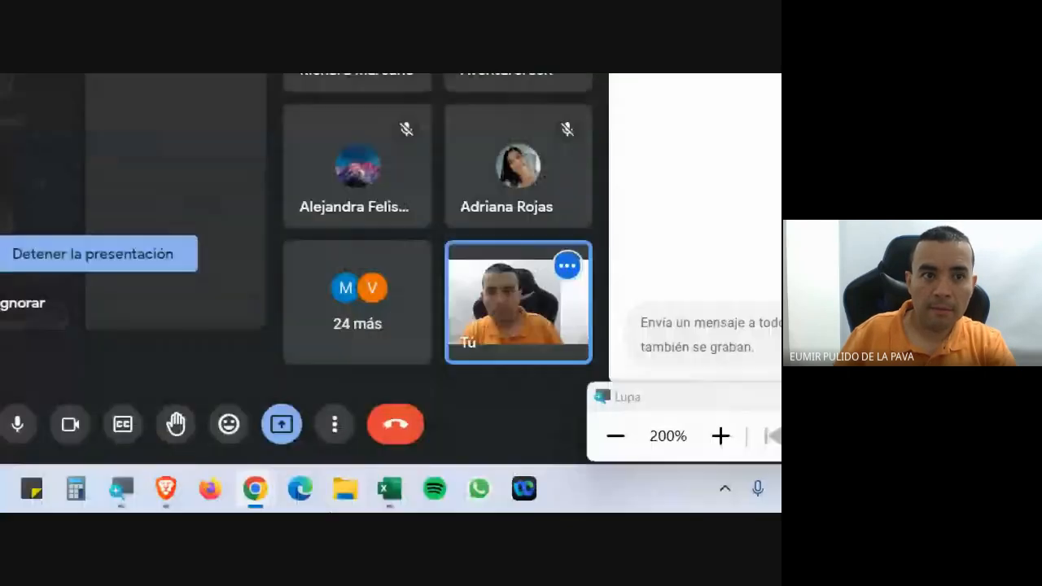
{"action": "left_click", "coordinate": [383, 493]}
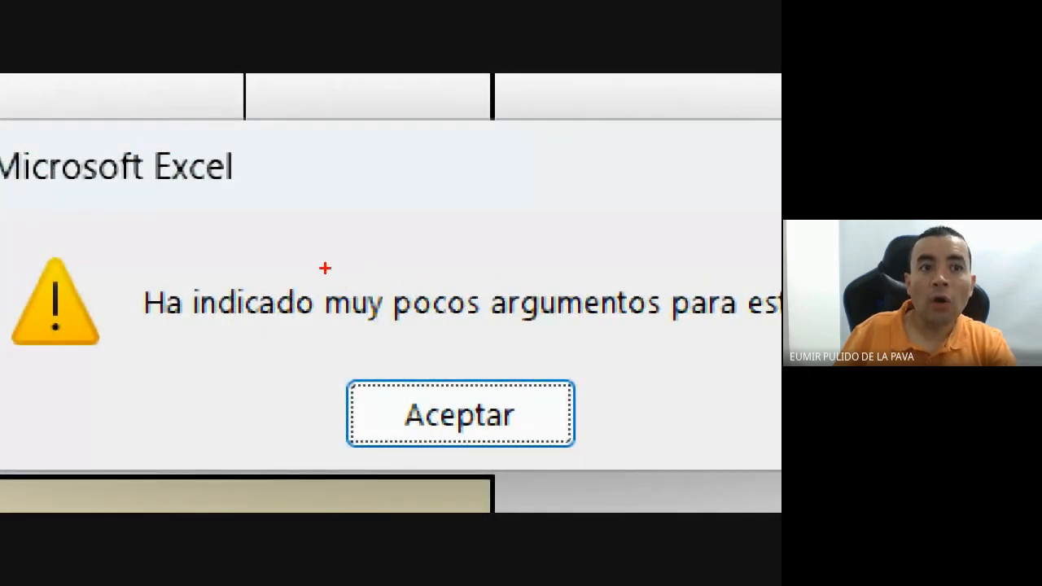
{"action": "left_click_drag", "start_coordinate": [325, 268], "coordinate": [666, 338]}
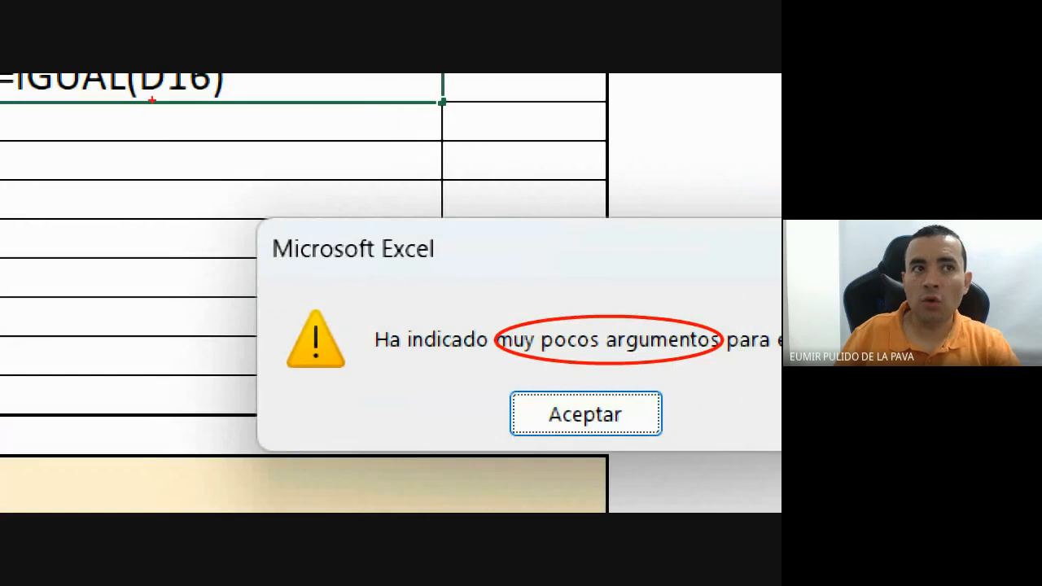
{"action": "mouse_move", "coordinate": [182, 100]}
{"action": "left_mouse_down"}
{"action": "mouse_move", "coordinate": [314, 226]}
{"action": "mouse_move", "coordinate": [554, 319]}
{"action": "left_mouse_up"}
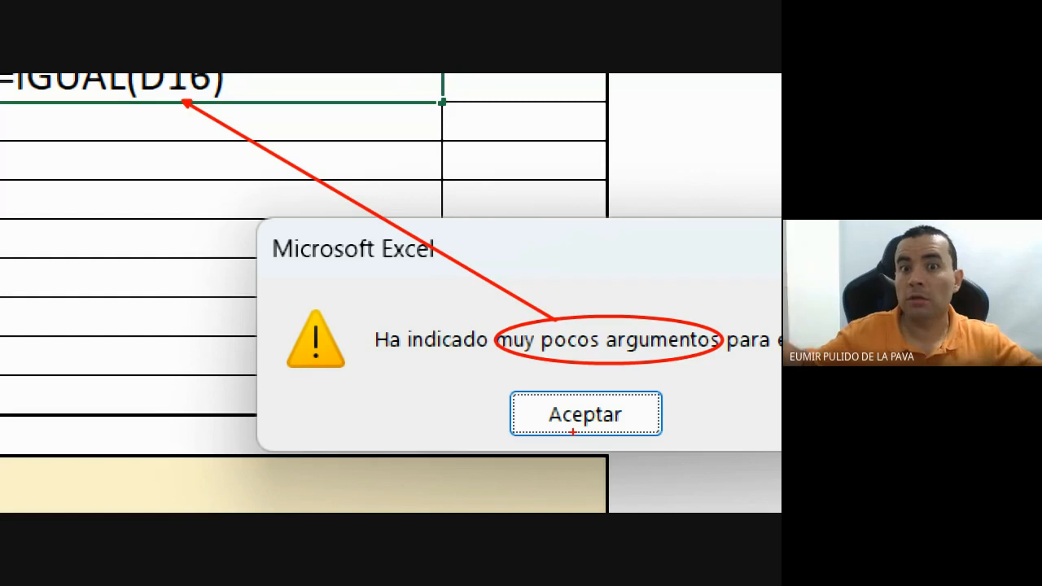
{"action": "key", "text": "Escape"}
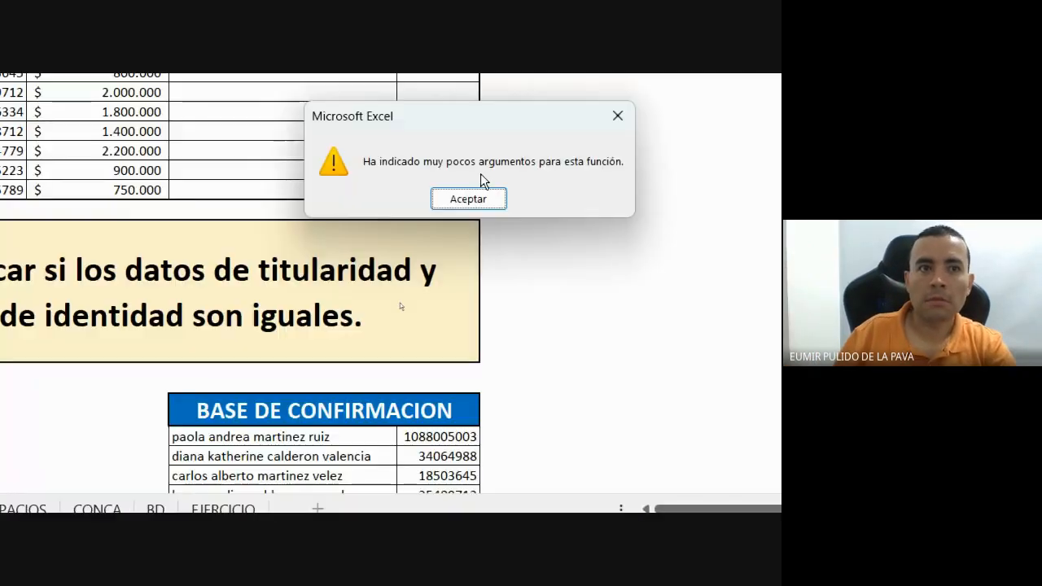
{"action": "left_click", "coordinate": [470, 197]}
Extend D3's formula to =IGUAL(D16;A3) to compare D16 with A3's holder name, then reopen it for editing.
{"action": "left_click", "coordinate": [642, 391]}
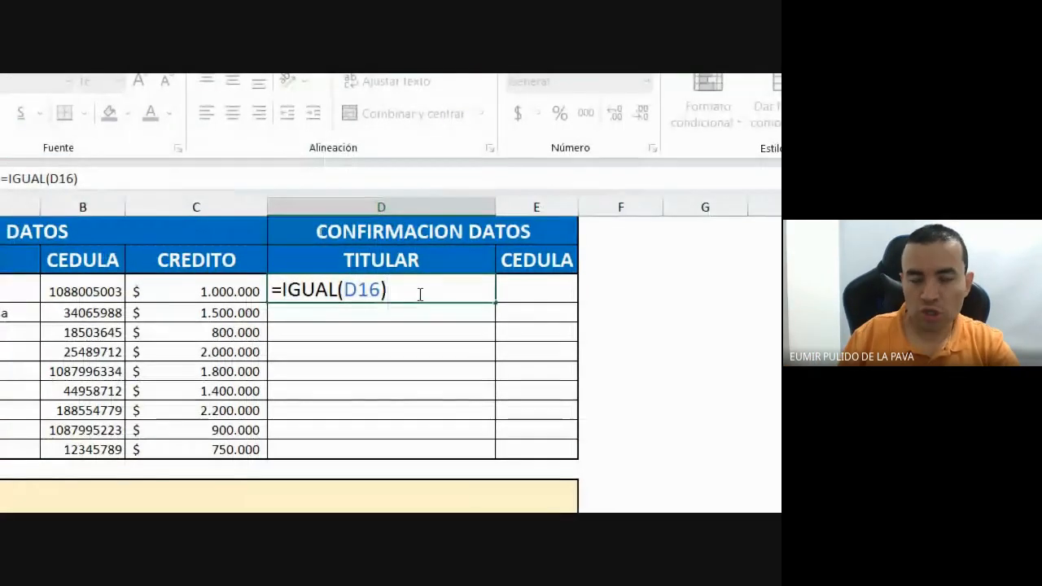
{"action": "key", "text": "BackSpace"}
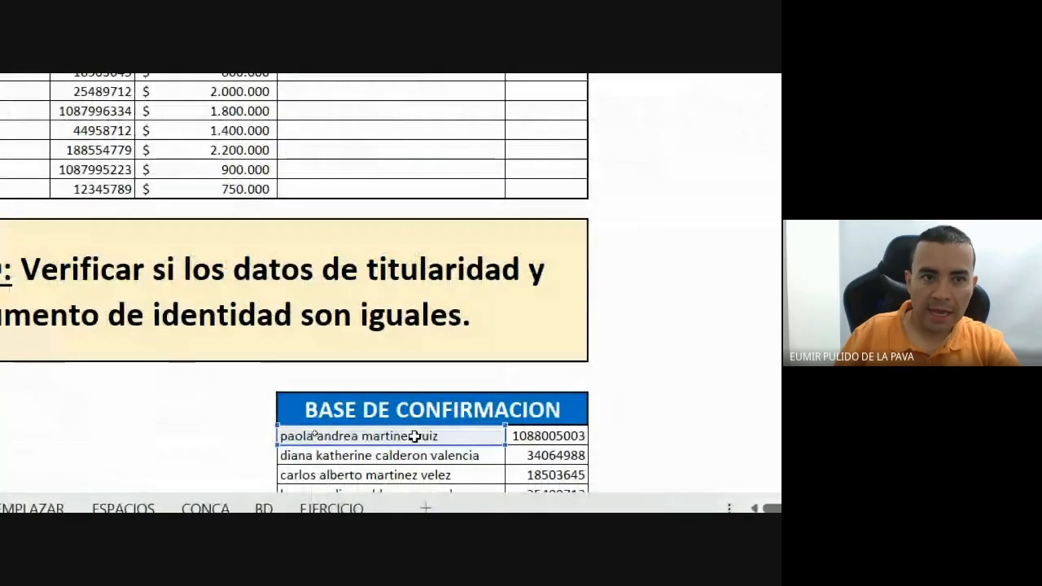
{"action": "type", "text": ";"}
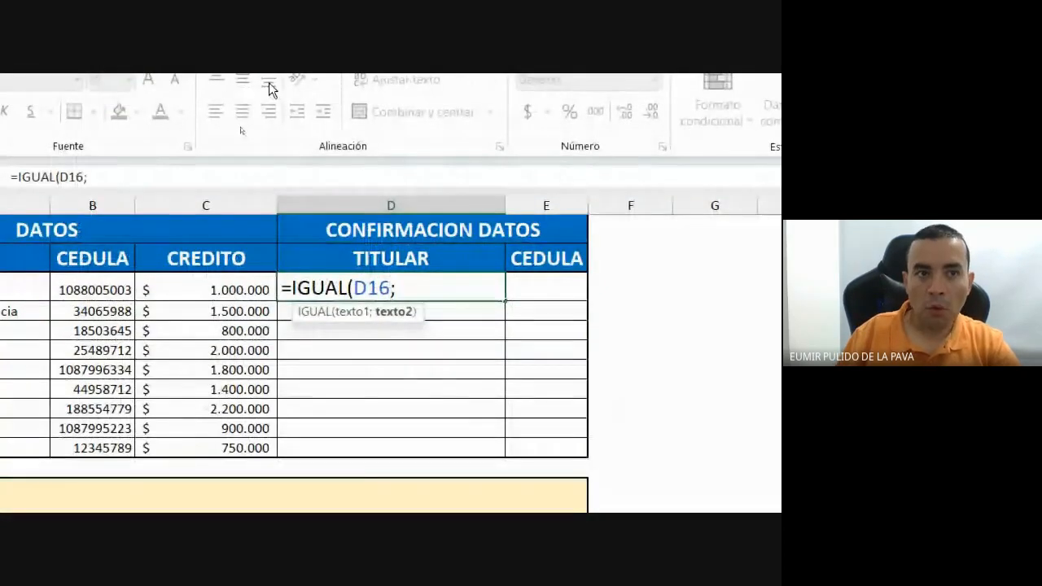
{"action": "left_click", "coordinate": [154, 301]}
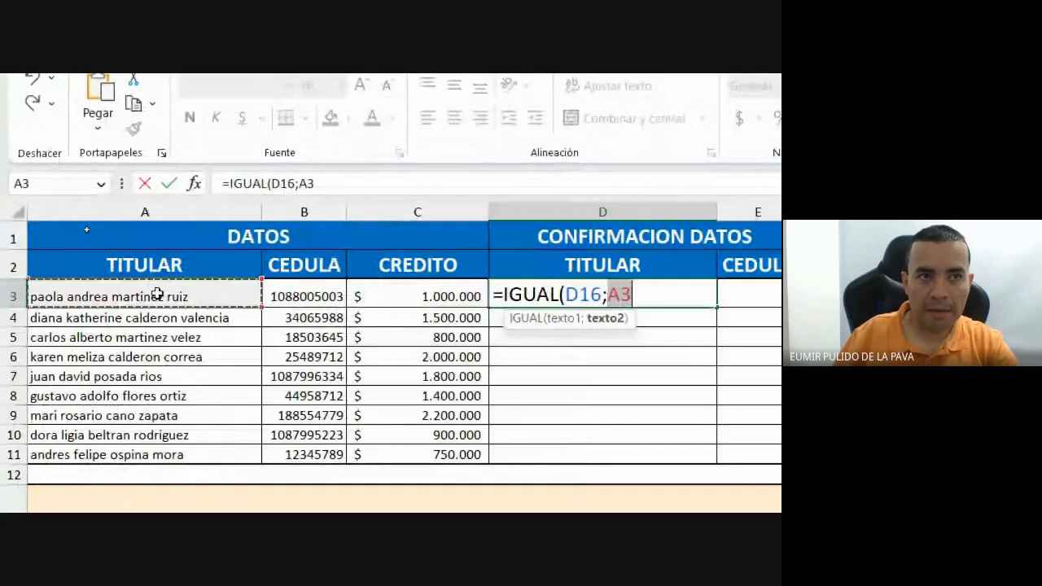
{"action": "type", "text": ")"}
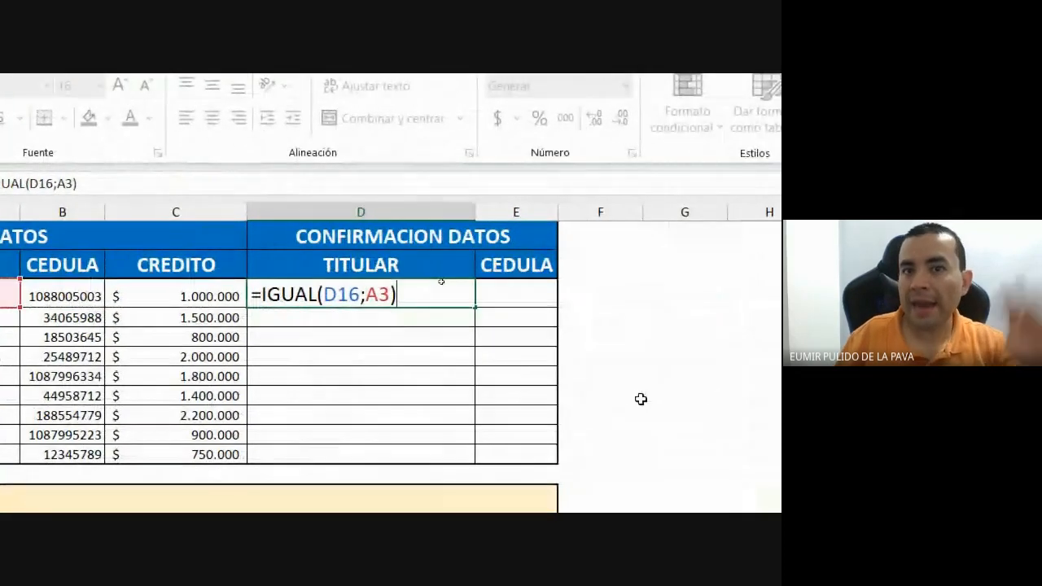
{"action": "key", "text": "Return"}
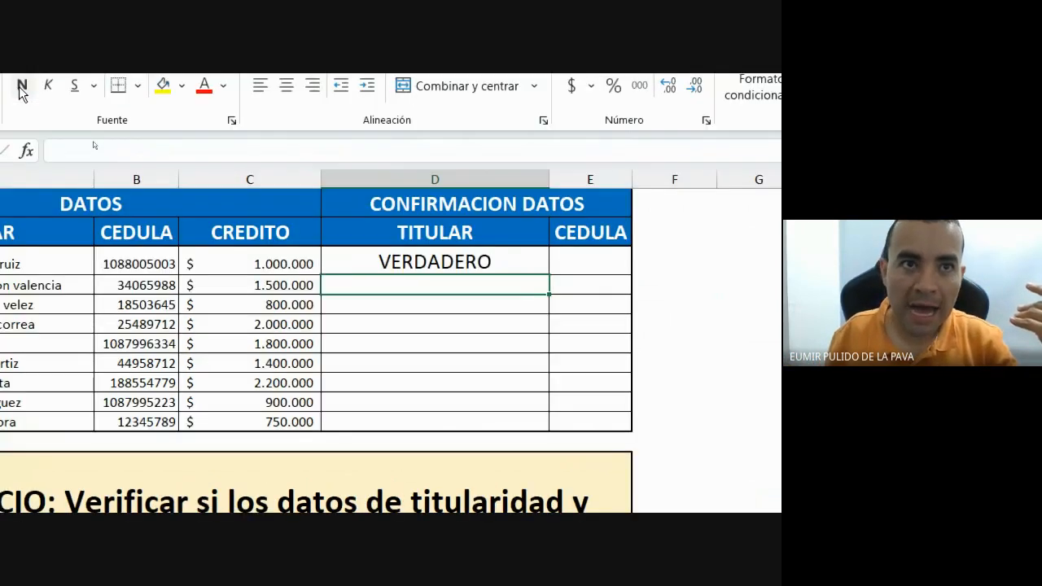
{"action": "left_click", "coordinate": [414, 262]}
{"action": "double_click", "coordinate": [514, 260]}
Erase D3's comparison formula down to the bare =IGUAL function name.
{"action": "key", "text": "BackSpace"}
{"action": "key", "text": "BackSpace"}
{"action": "key", "text": "BackSpace"}
{"action": "key", "text": "BackSpace"}
{"action": "key", "text": "BackSpace"}
{"action": "key", "text": "BackSpace"}
{"action": "key", "text": "BackSpace"}
{"action": "key", "text": "BackSpace"}
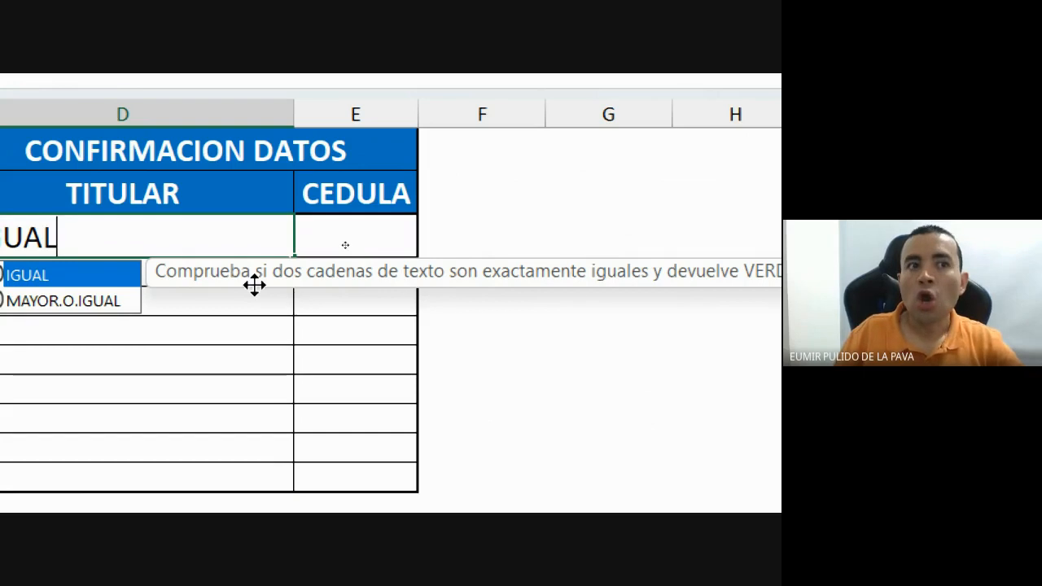
{"action": "scroll", "coordinate": [672, 300], "scroll_direction": "right", "scroll_amount": 3}
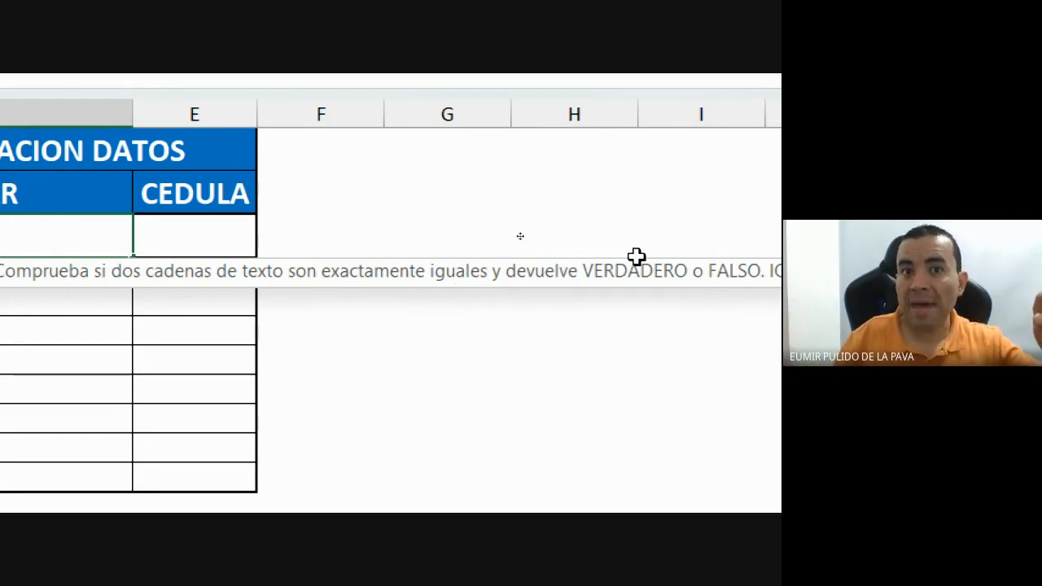
{"action": "scroll", "coordinate": [776, 269], "scroll_direction": "right", "scroll_amount": 2}
{"action": "scroll", "coordinate": [777, 269], "scroll_direction": "right", "scroll_amount": 1}
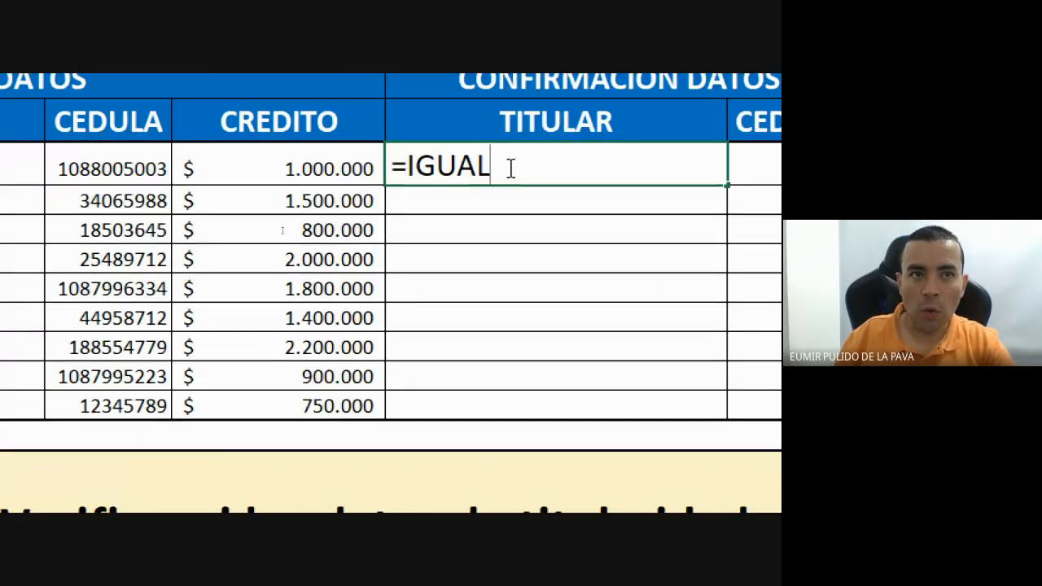
Cancel the partial =IGUAL(A3; rebuild and fill D3's name check down the TITULAR rows.
{"action": "type", "text": "("}
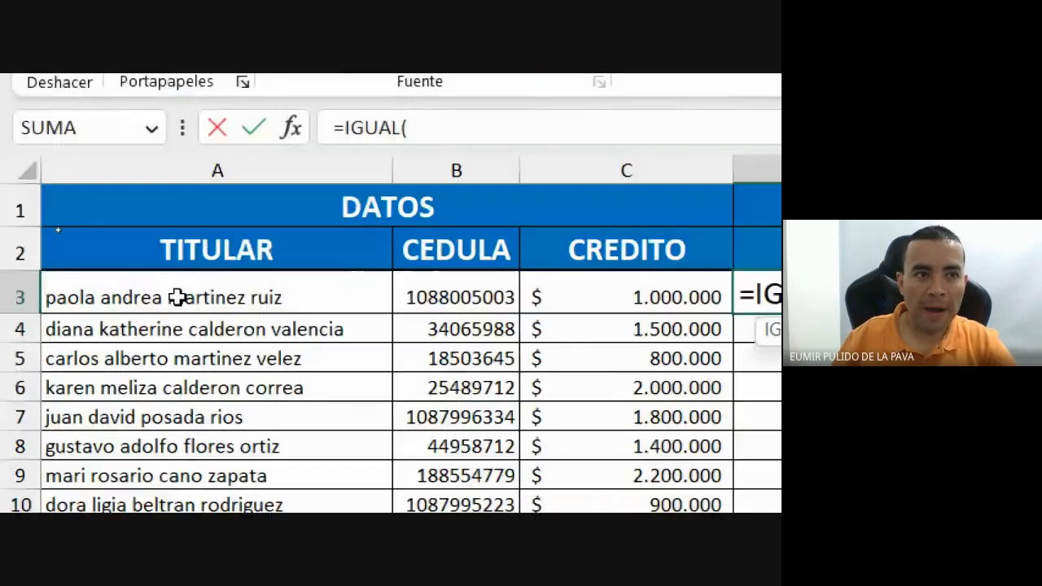
{"action": "left_click", "coordinate": [170, 293]}
{"action": "type", "text": ";"}
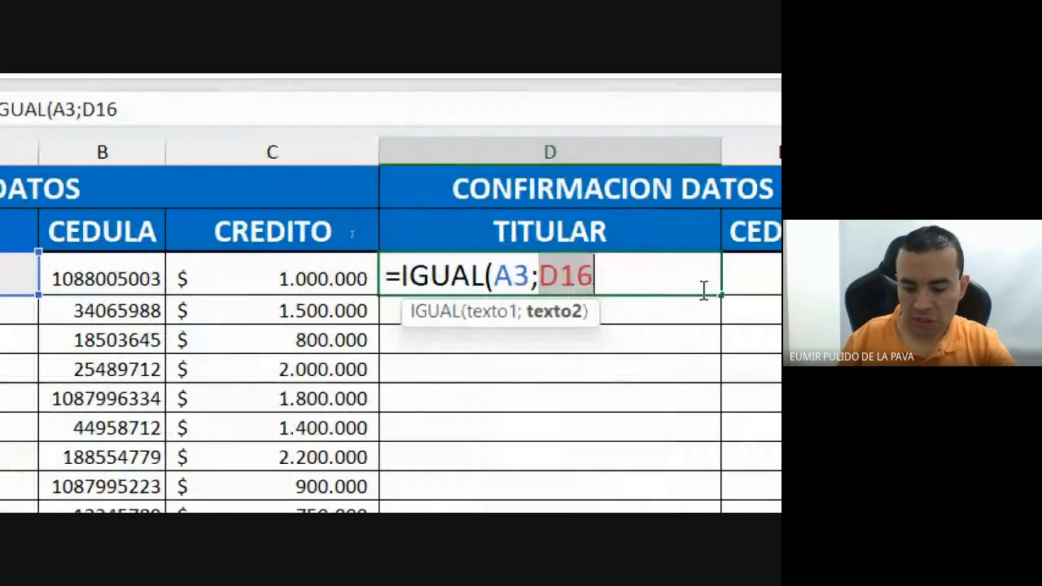
{"action": "type", "text": ")"}
{"action": "key", "text": "Escape"}
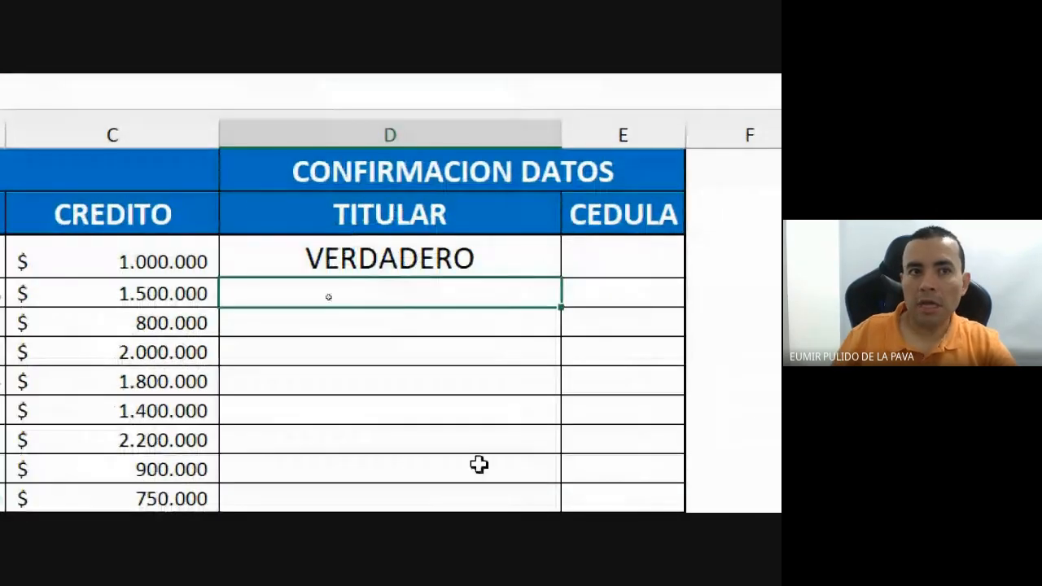
{"action": "left_click", "coordinate": [398, 280]}
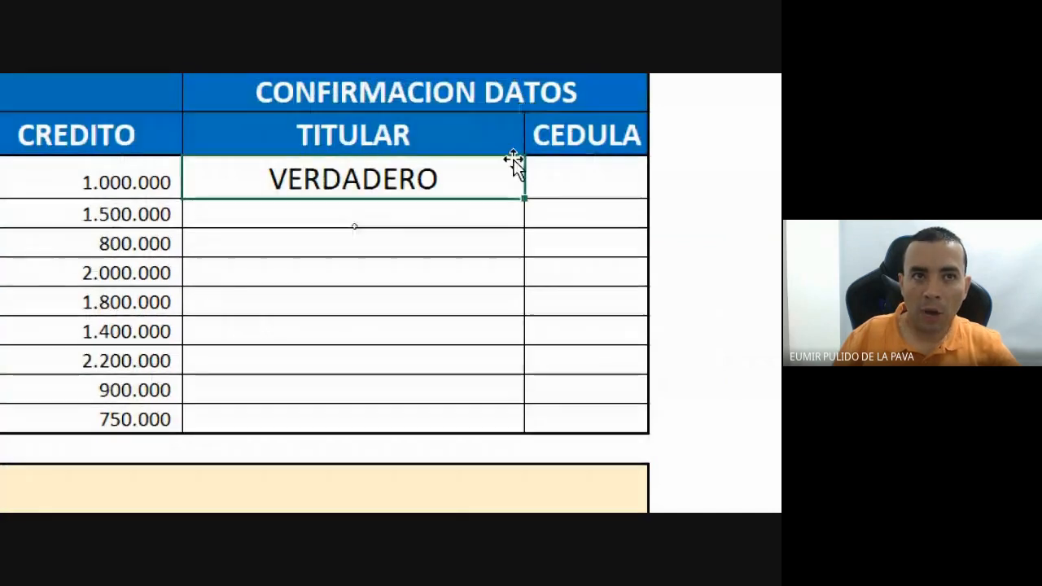
{"action": "left_click_drag", "start_coordinate": [528, 205], "coordinate": [513, 419]}
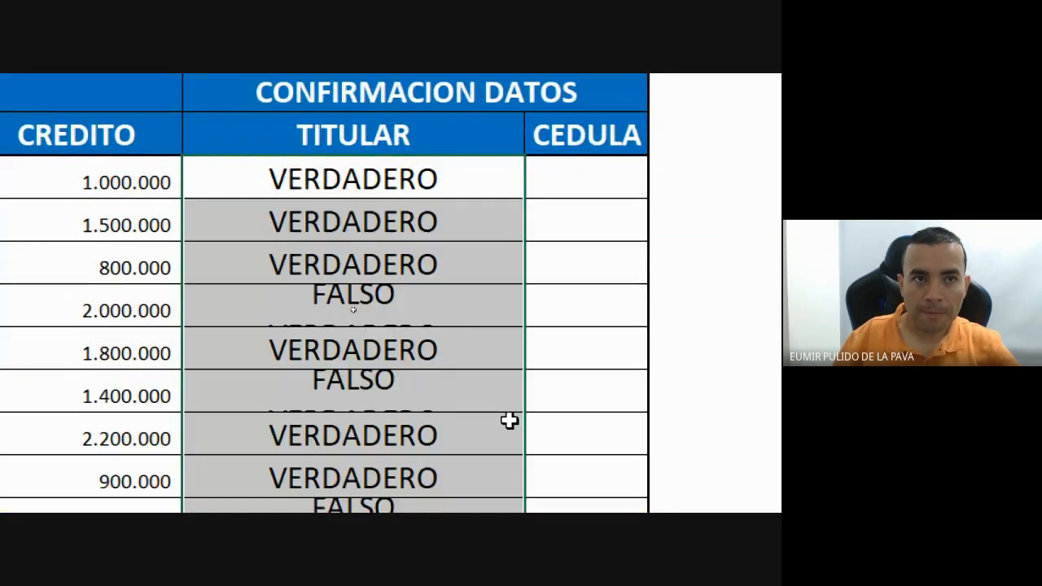
{"action": "left_click", "coordinate": [381, 298]}
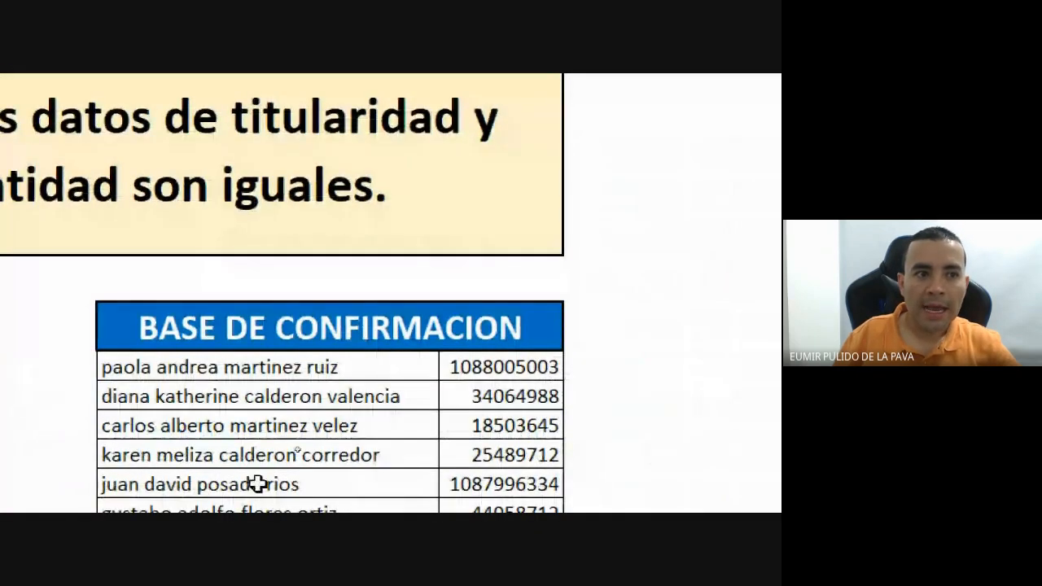
{"action": "left_click", "coordinate": [256, 453]}
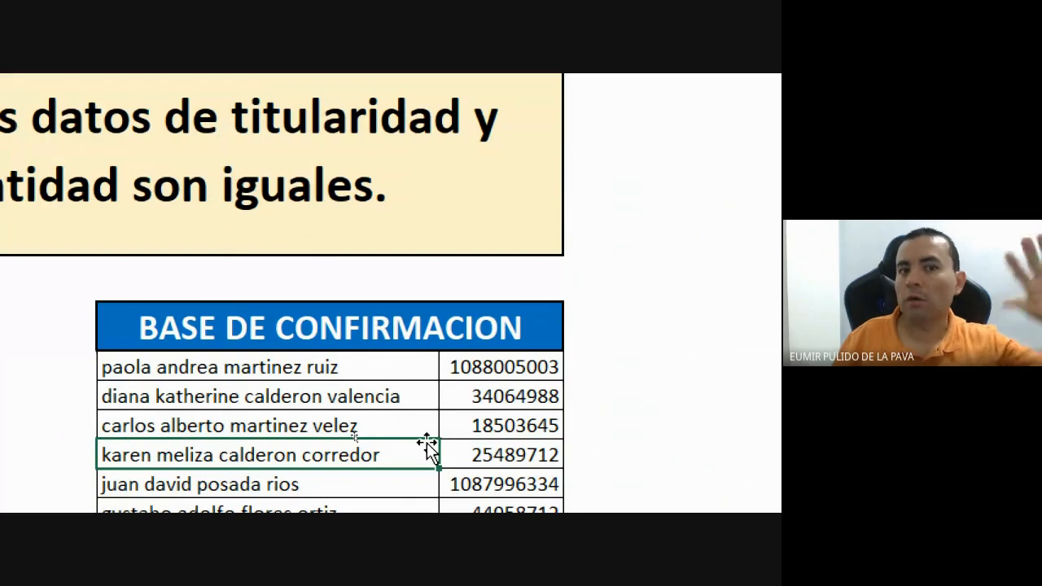
{"action": "scroll", "coordinate": [385, 120], "scroll_direction": "up", "scroll_amount": 1}
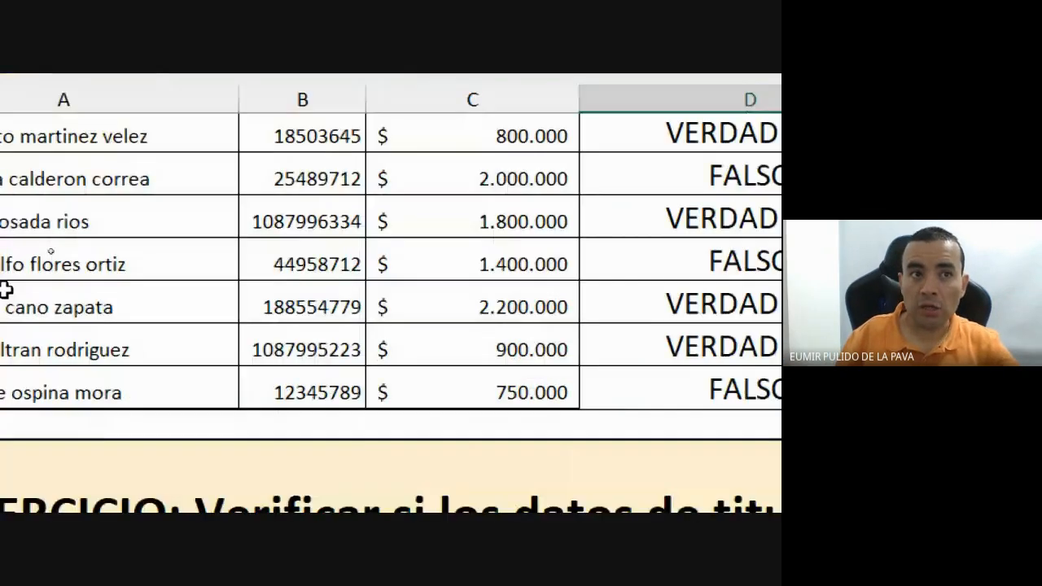
{"action": "scroll", "coordinate": [492, 331], "scroll_direction": "up", "scroll_amount": 2}
{"action": "left_click", "coordinate": [508, 386]}
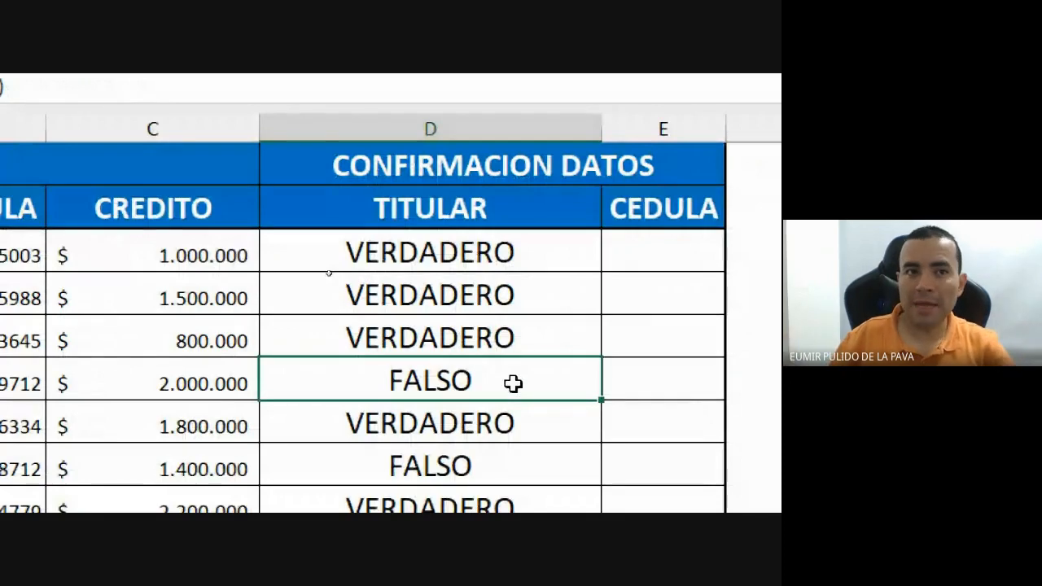
Enter =IGUAL(B3;E16) in E3 to compare the ID with the confirmation base.
{"action": "left_click", "coordinate": [696, 253]}
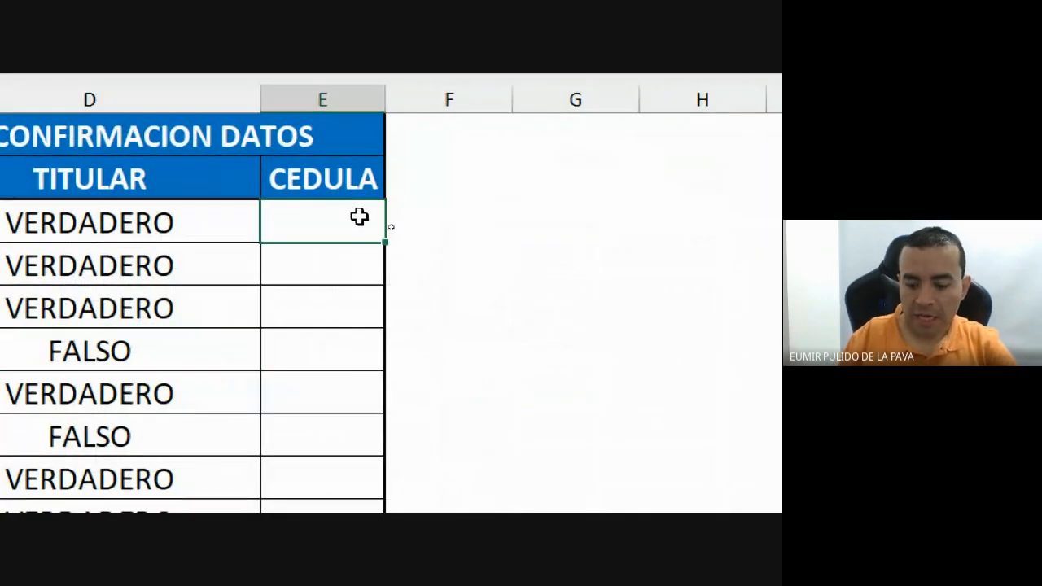
{"action": "type", "text": "=ig"}
{"action": "key", "text": "Tab"}
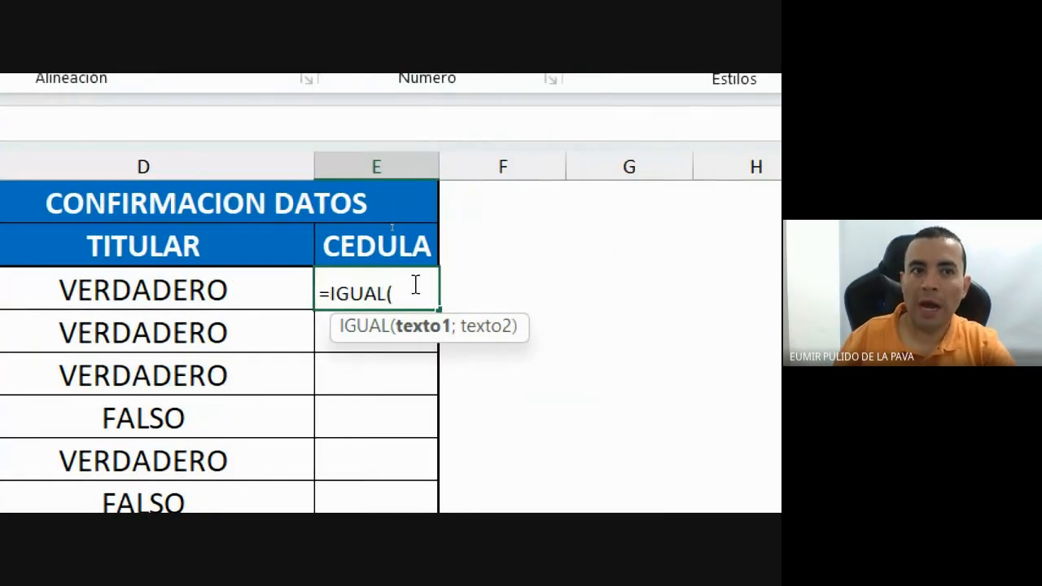
{"action": "left_click", "coordinate": [326, 282]}
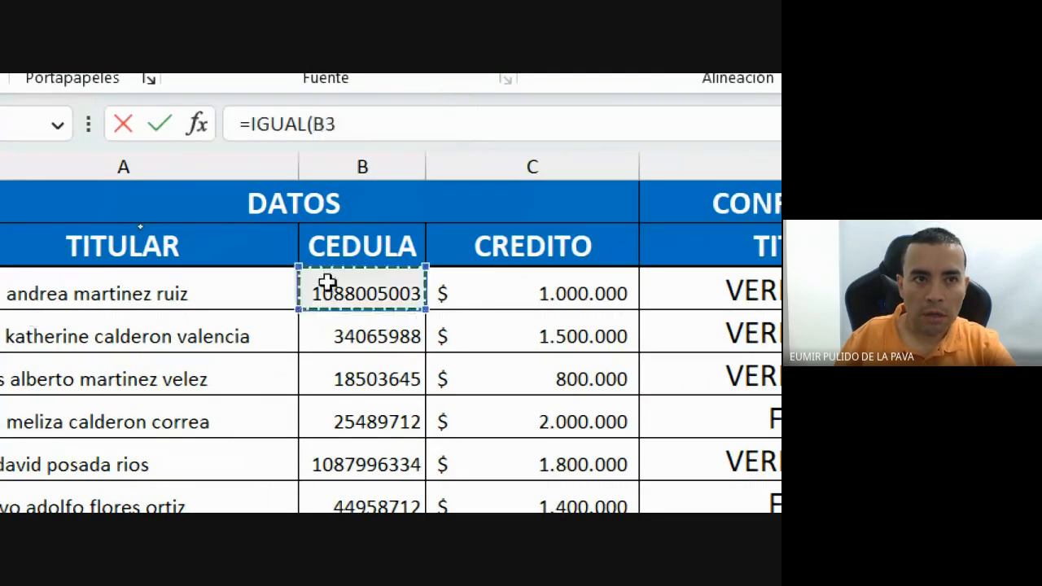
{"action": "type", "text": ";"}
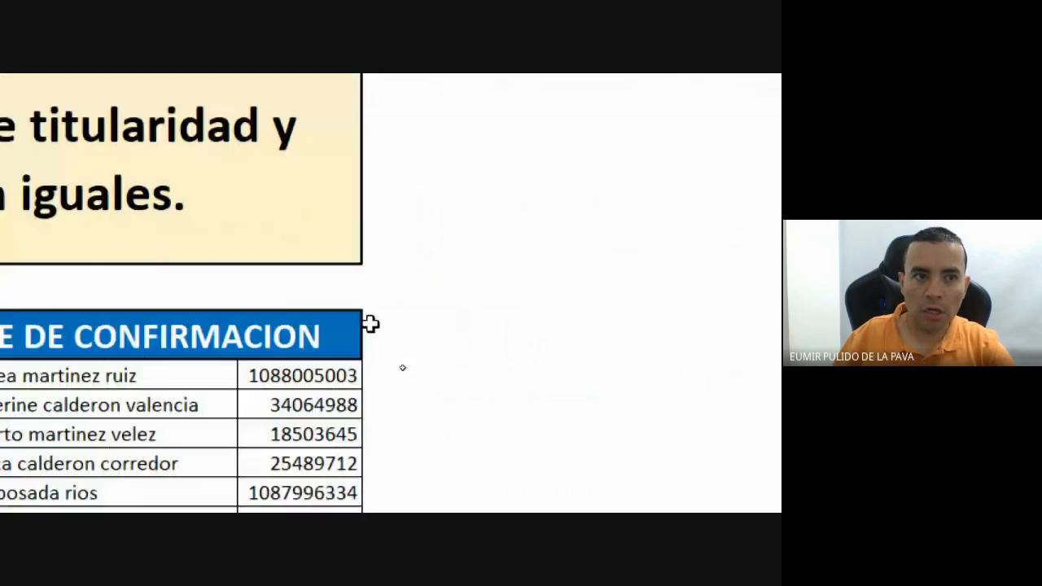
{"action": "left_click", "coordinate": [326, 355]}
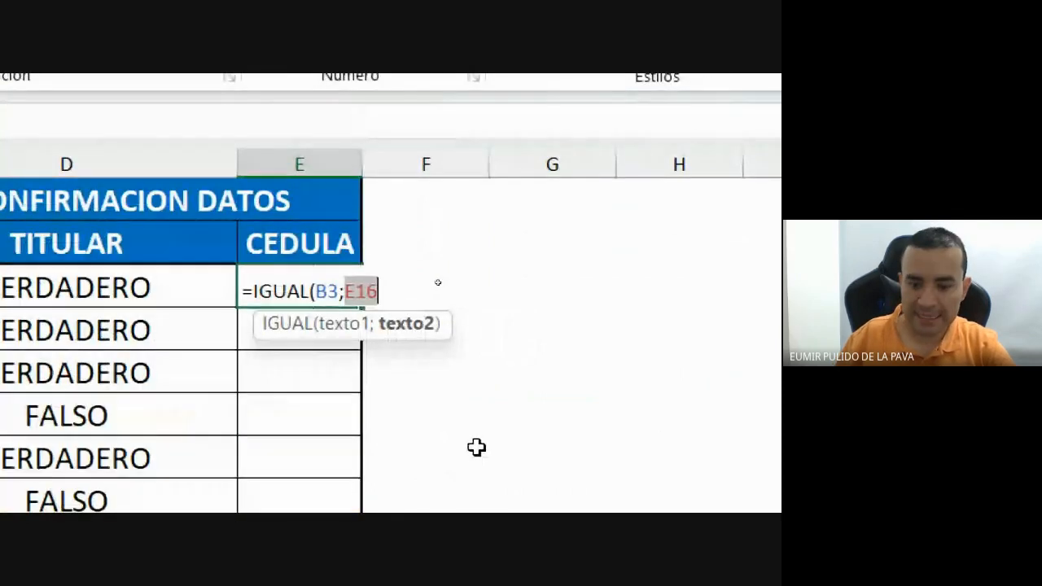
{"action": "type", "text": ")"}
{"action": "key", "text": "Return"}
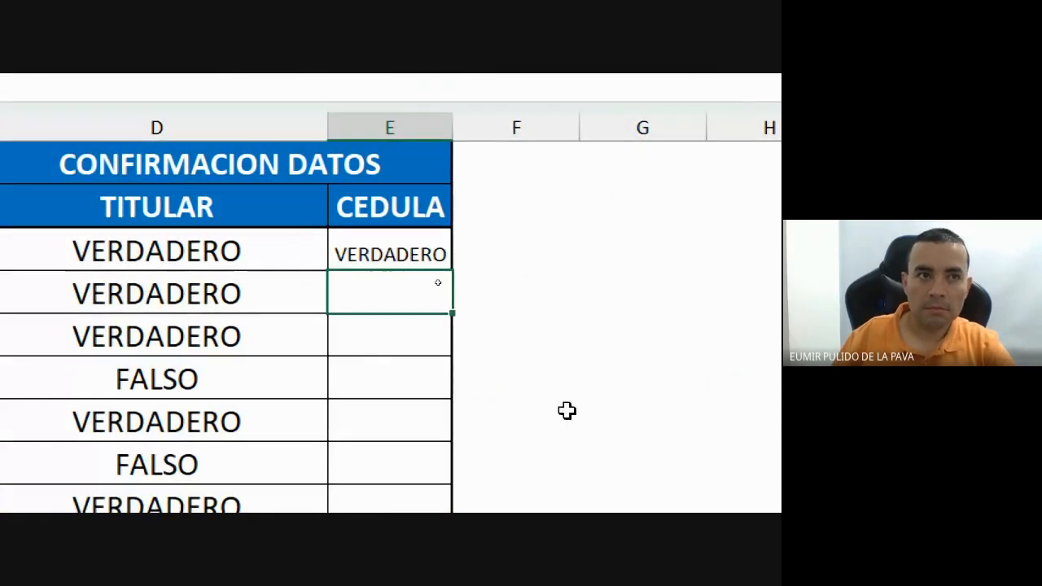
Copy D3's formatting to E3, autofit column E, and fill the CEDULA check down.
{"action": "left_click", "coordinate": [182, 237]}
{"action": "left_click", "coordinate": [146, 292]}
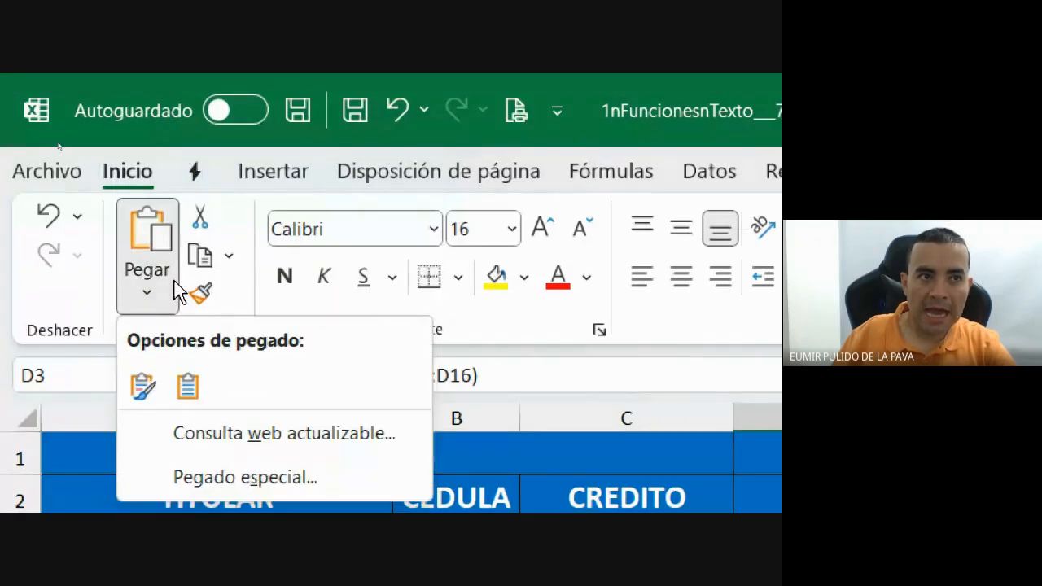
{"action": "left_click", "coordinate": [199, 295]}
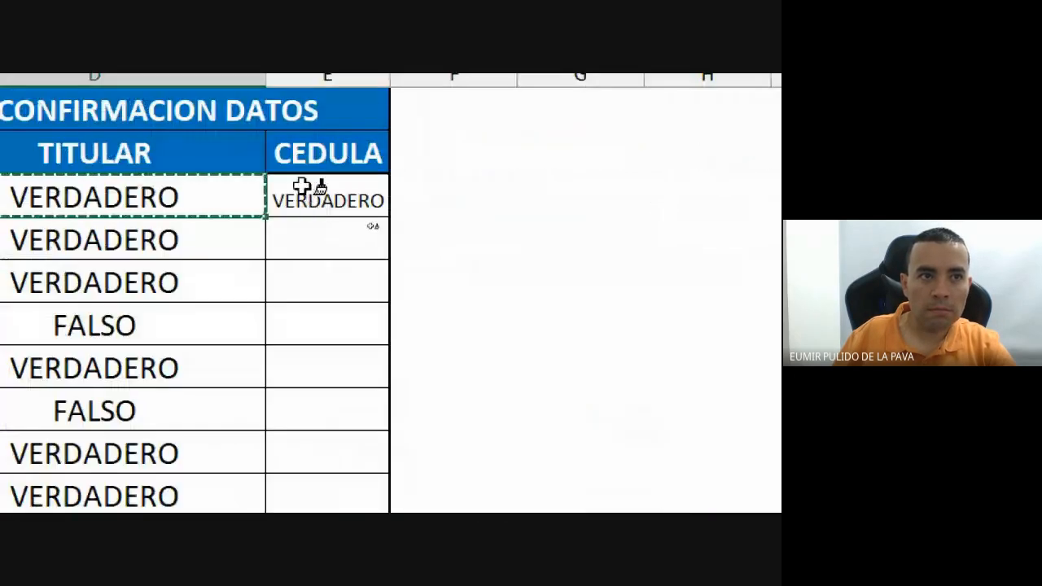
{"action": "left_click", "coordinate": [302, 187]}
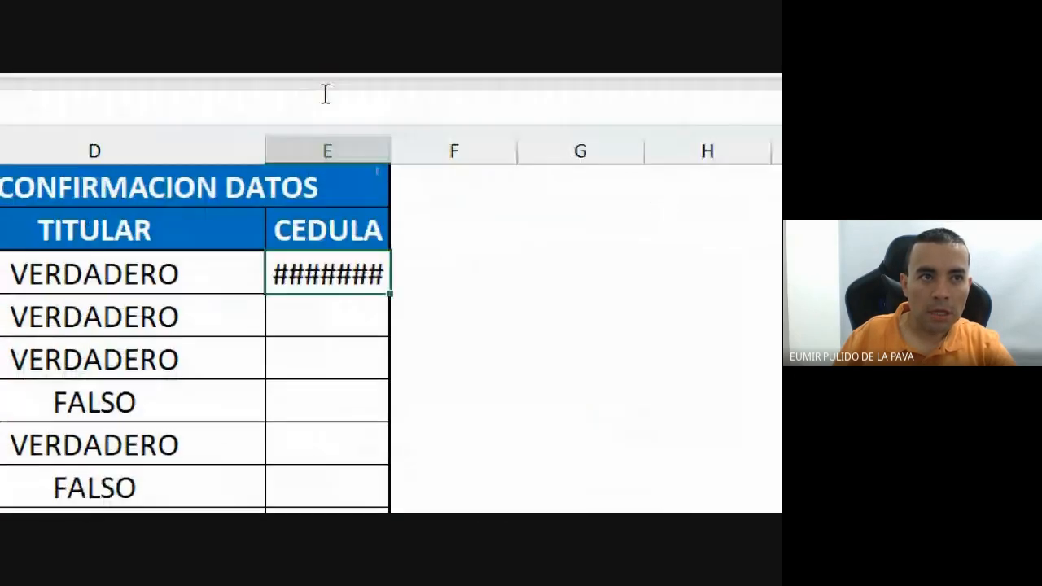
{"action": "left_click_drag", "start_coordinate": [277, 154], "coordinate": [248, 155]}
{"action": "double_click", "coordinate": [359, 151]}
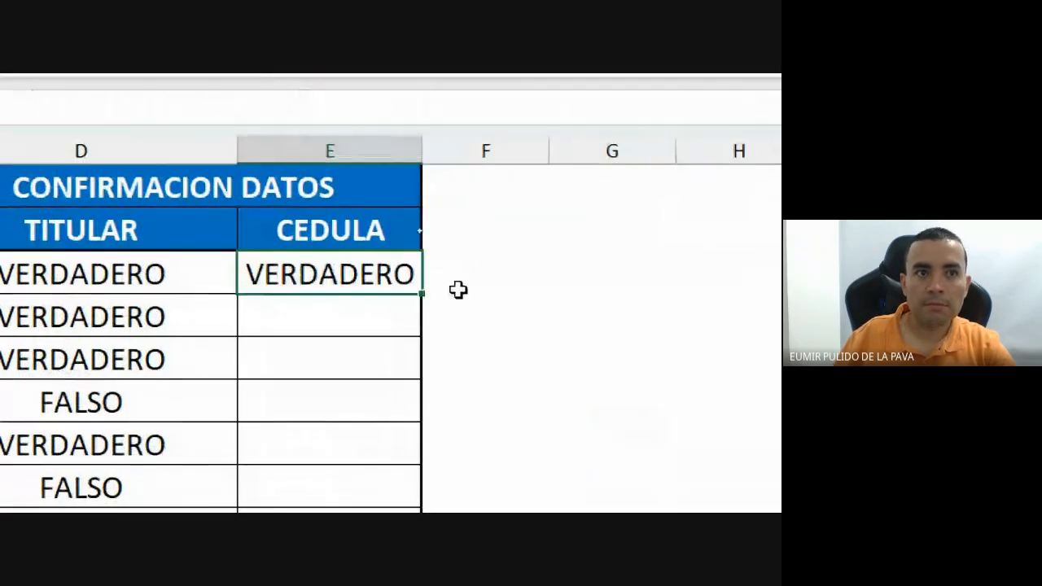
{"action": "left_click_drag", "start_coordinate": [426, 296], "coordinate": [448, 524]}
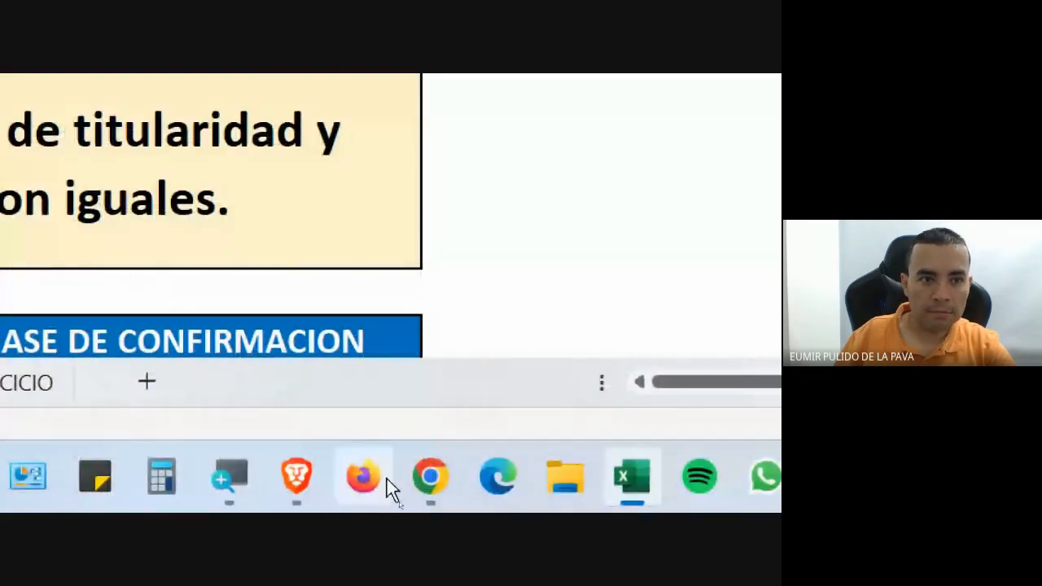
Admit the guest waiting in the Meet call, then return to Excel's first-row results.
{"action": "mouse_move", "coordinate": [430, 480]}
{"action": "left_click", "coordinate": [333, 399]}
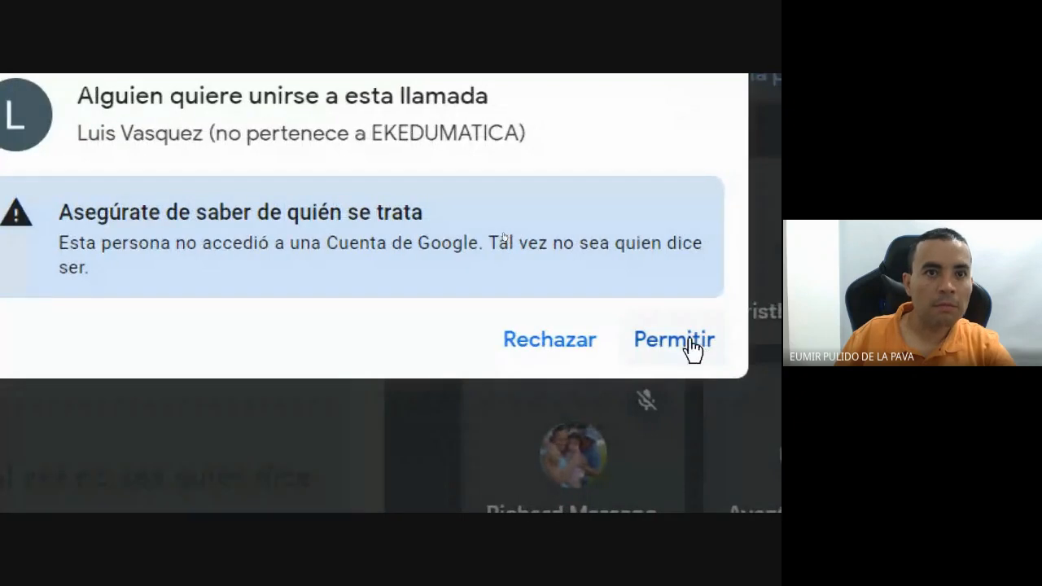
{"action": "left_click", "coordinate": [684, 340]}
{"action": "left_click", "coordinate": [232, 493]}
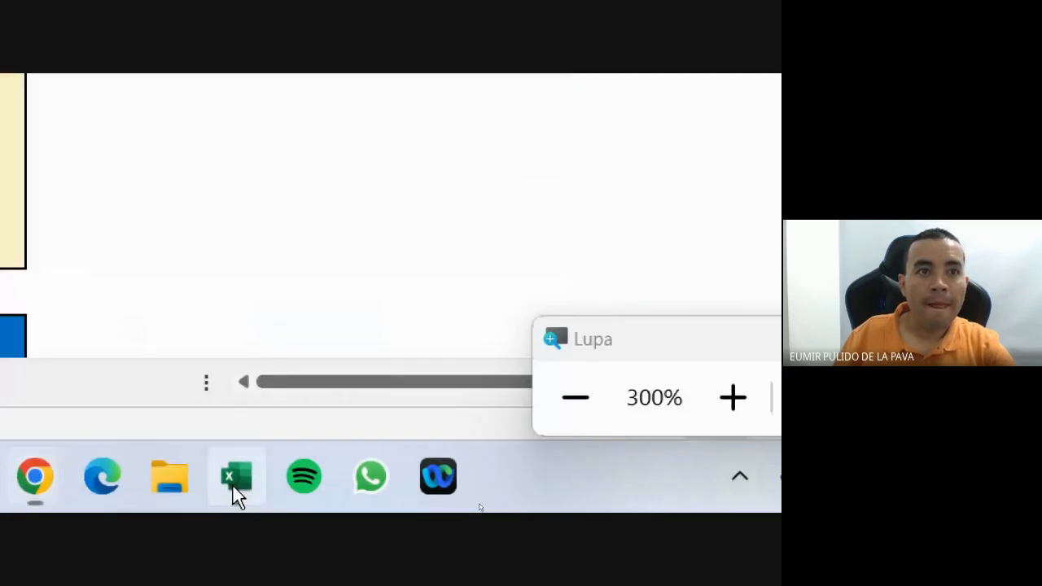
{"action": "left_click", "coordinate": [409, 179]}
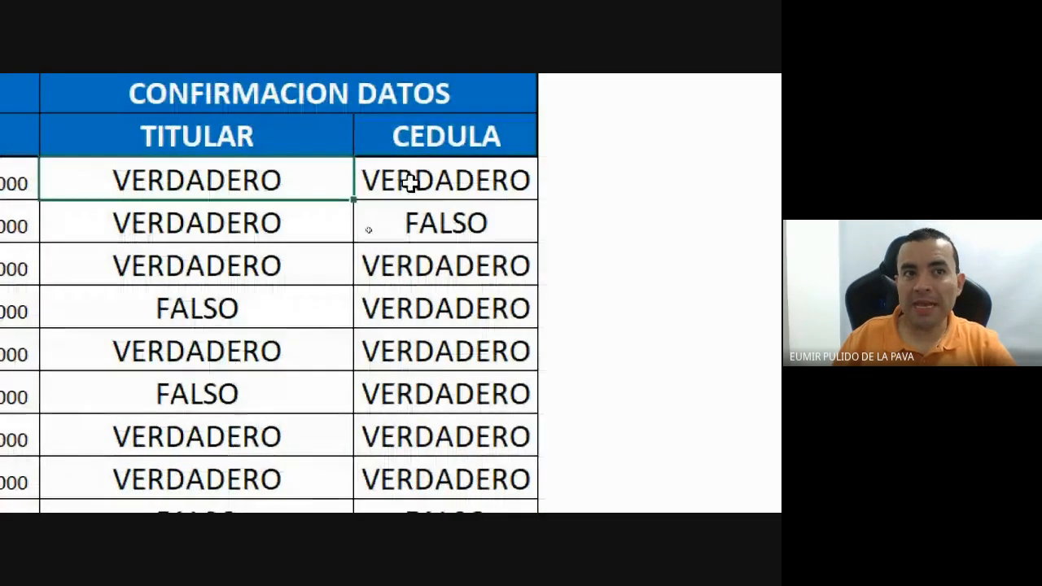
{"action": "left_click_drag", "start_coordinate": [418, 177], "coordinate": [293, 179]}
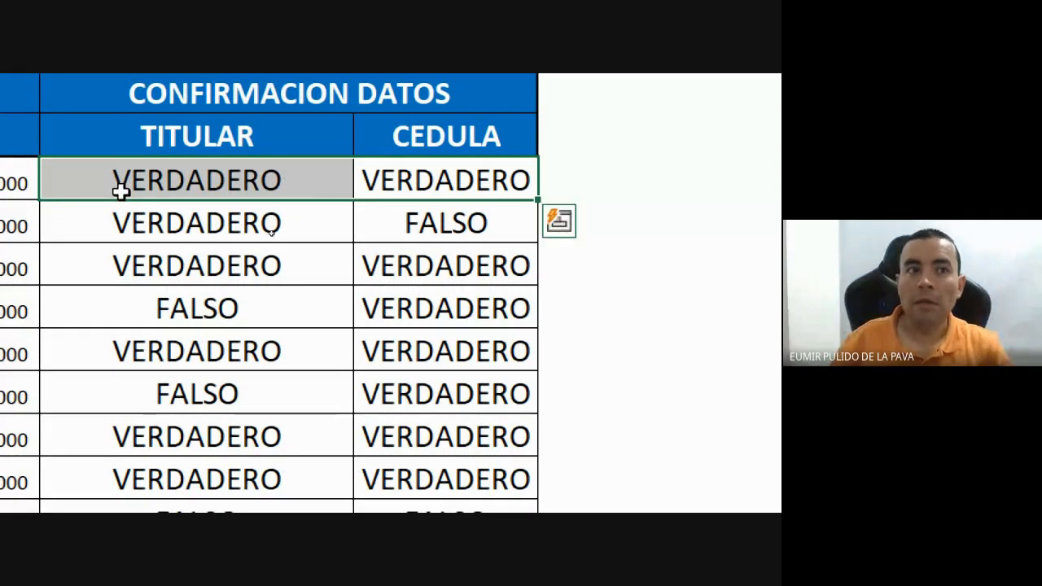
{"action": "left_click", "coordinate": [172, 222]}
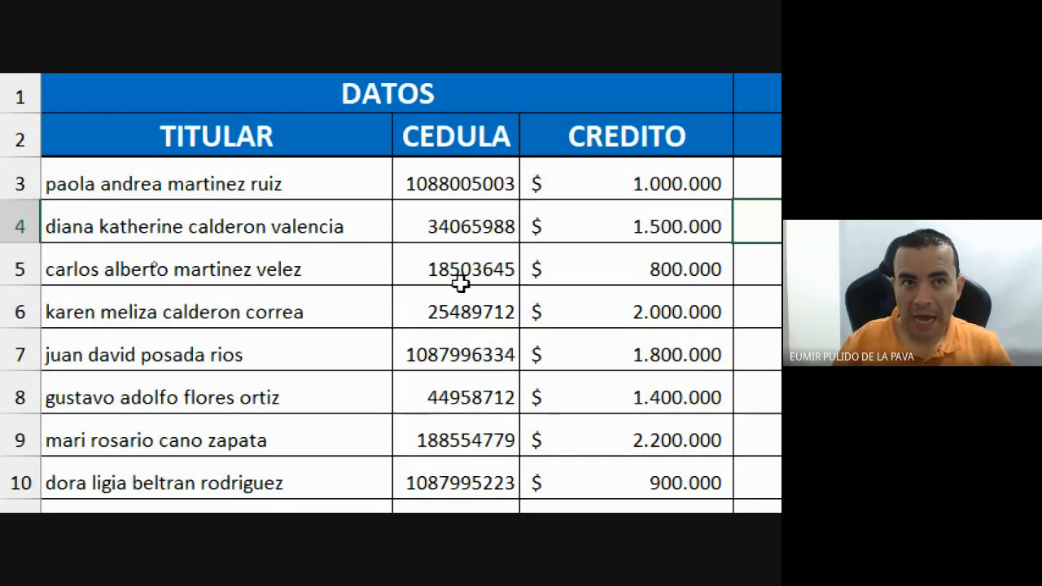
{"action": "left_click", "coordinate": [388, 217]}
{"action": "left_click", "coordinate": [441, 240]}
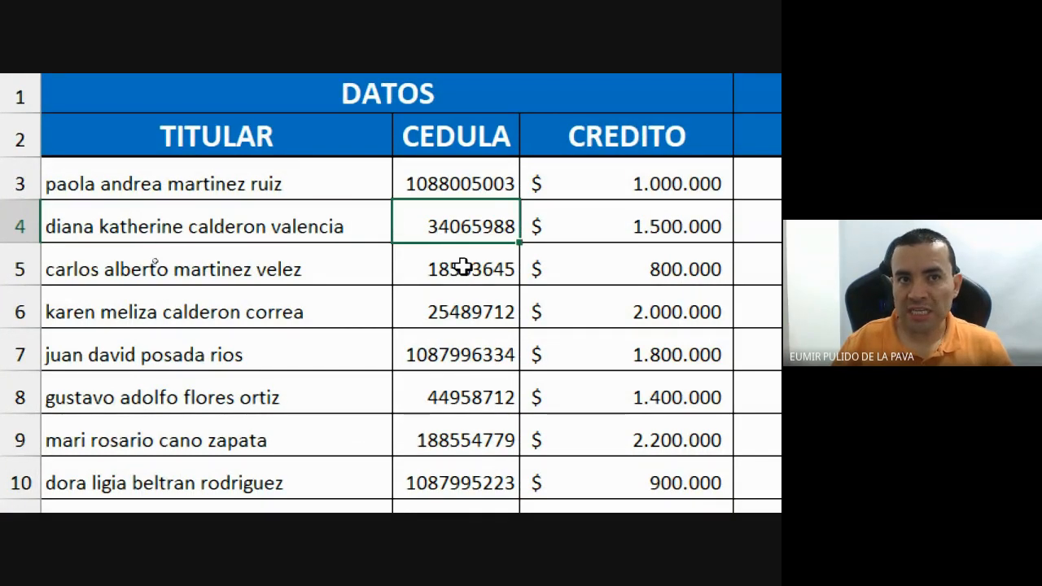
{"action": "scroll", "coordinate": [461, 351], "scroll_direction": "down", "scroll_amount": 2}
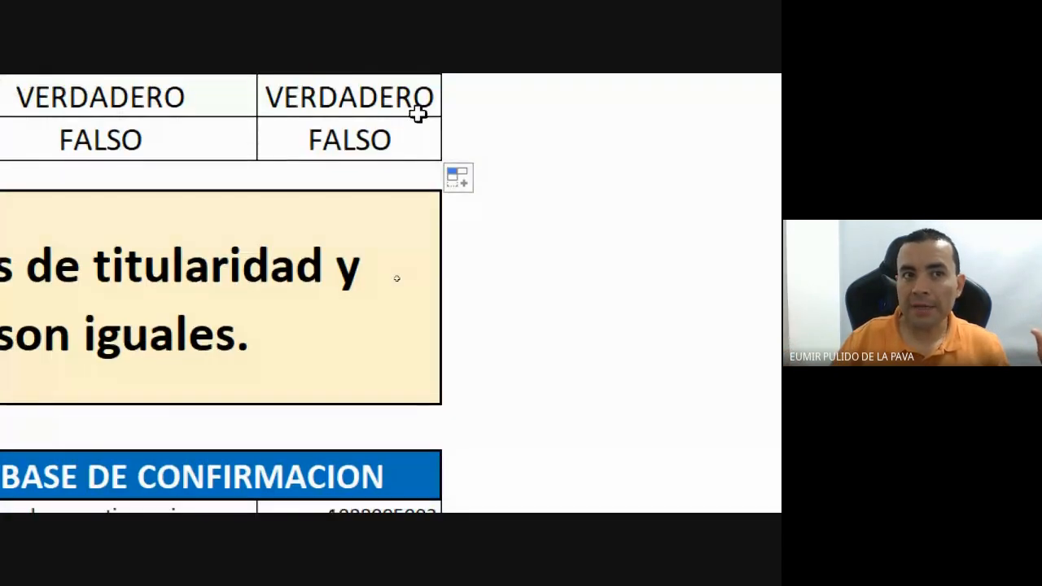
{"action": "scroll", "coordinate": [230, 95], "scroll_direction": "up", "scroll_amount": 2}
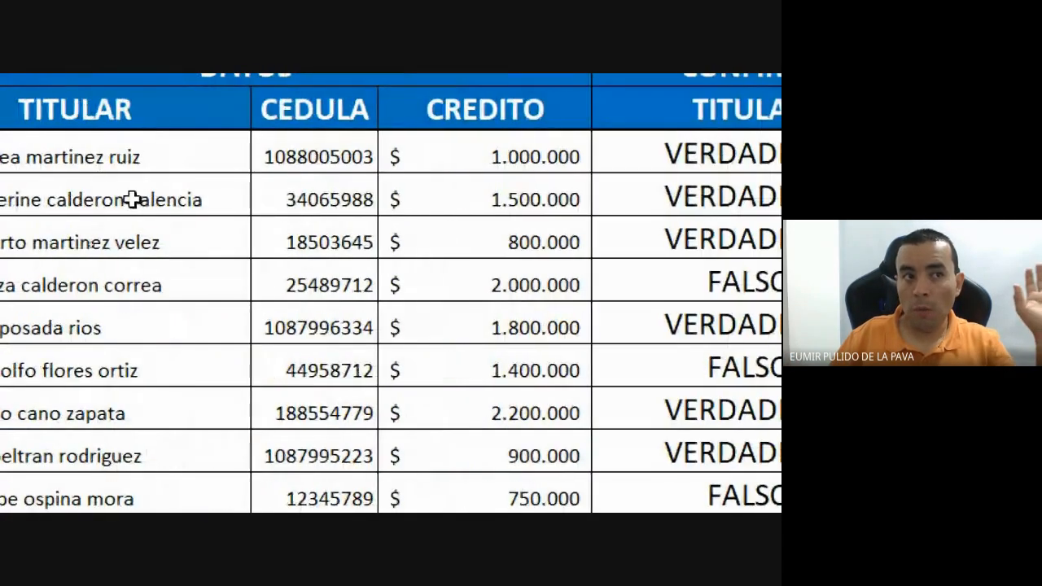
{"action": "left_click", "coordinate": [63, 209]}
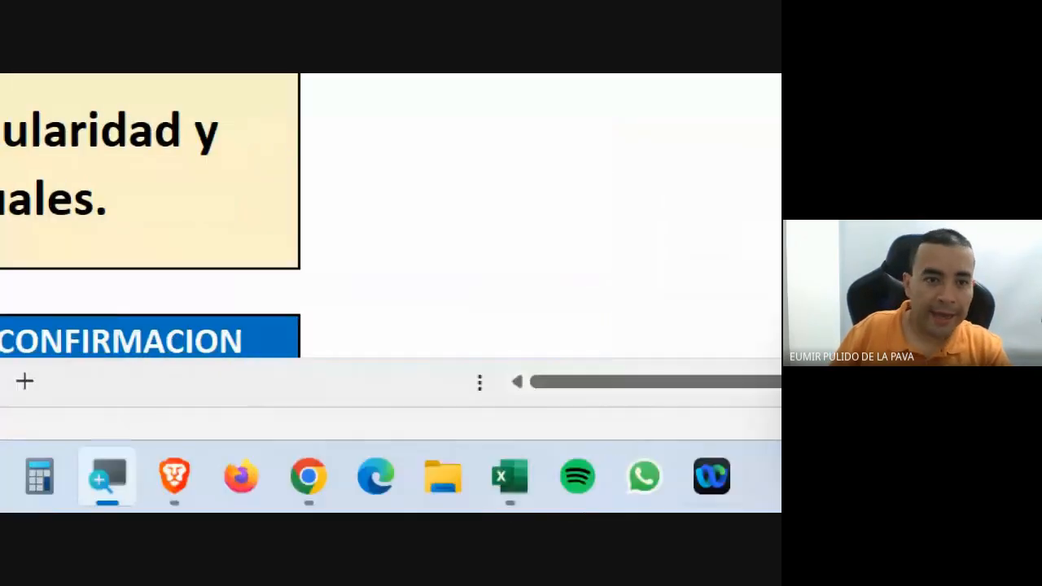
{"action": "left_click", "coordinate": [559, 439]}
{"action": "left_click", "coordinate": [564, 458]}
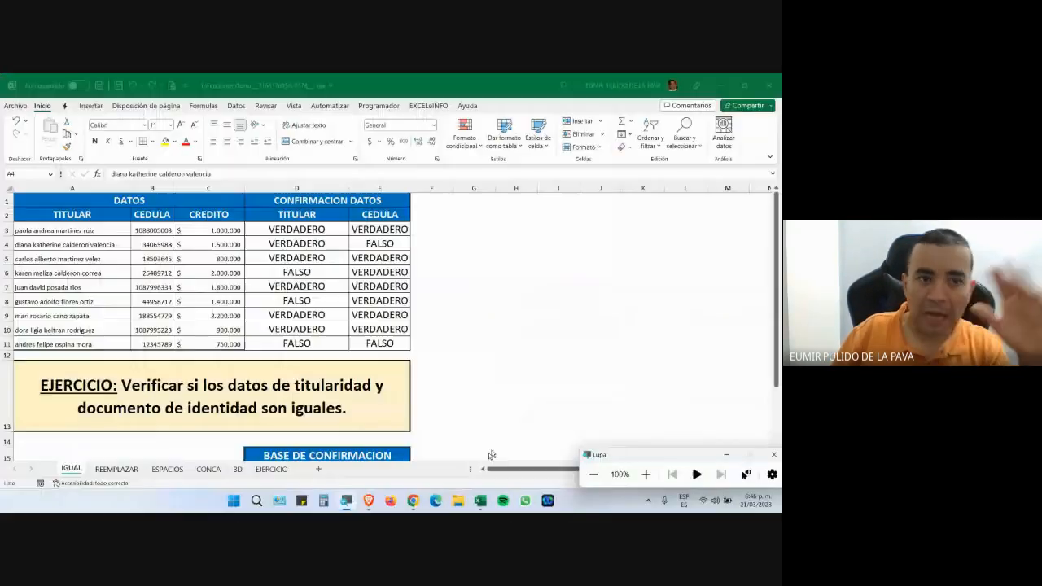
Admit the waiting guest in Google Meet, return briefly to Excel, then go back to Meet.
{"action": "mouse_move", "coordinate": [414, 500]}
{"action": "left_click", "coordinate": [392, 460]}
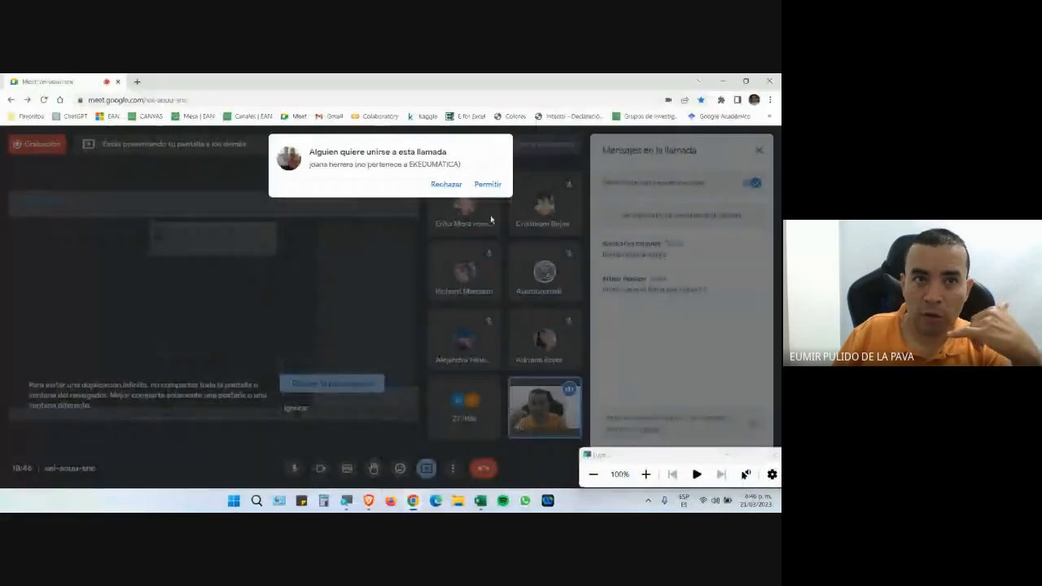
{"action": "left_click", "coordinate": [487, 185]}
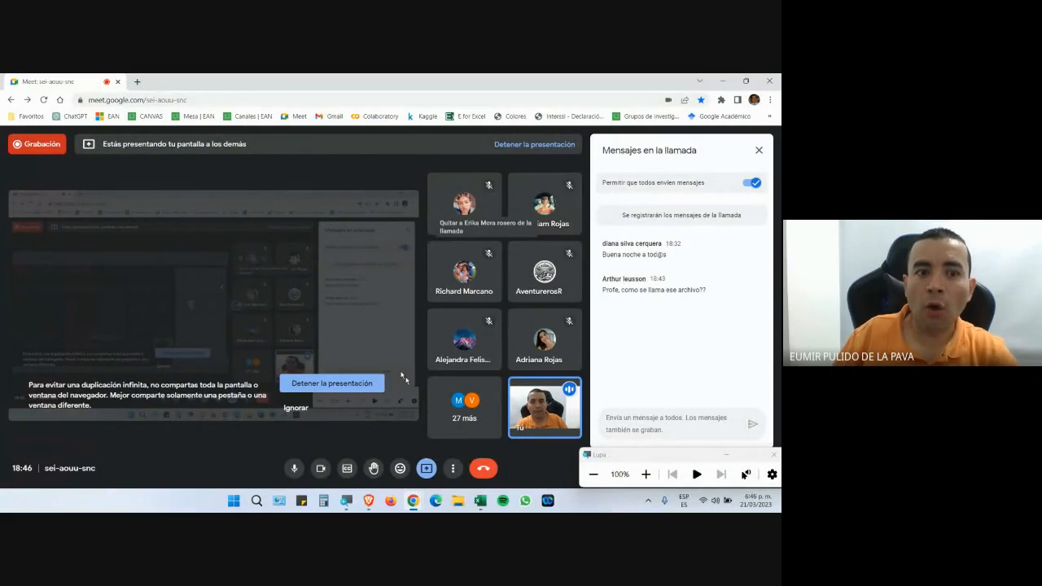
{"action": "left_click", "coordinate": [480, 502]}
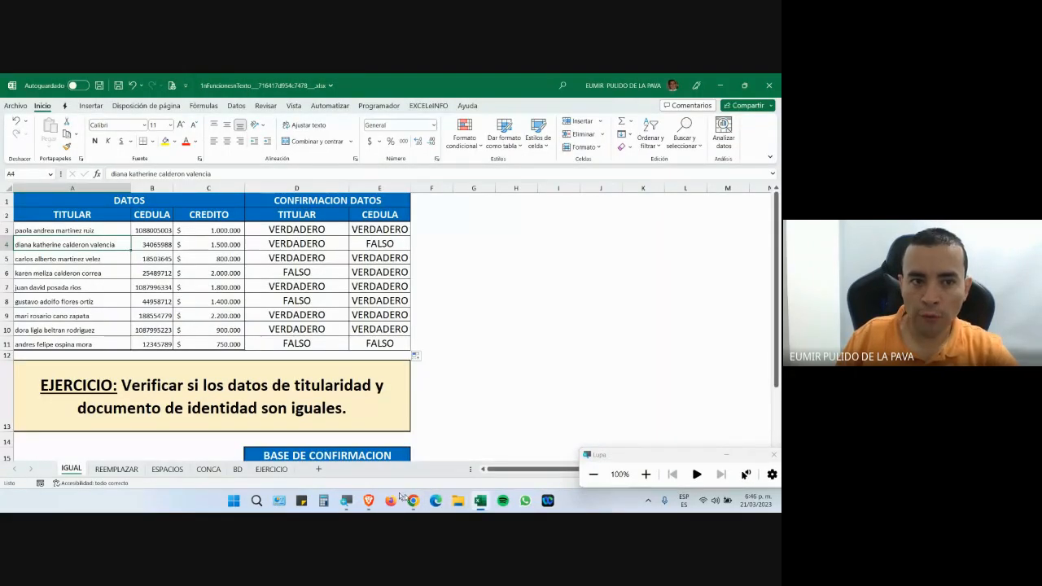
{"action": "left_click", "coordinate": [381, 453]}
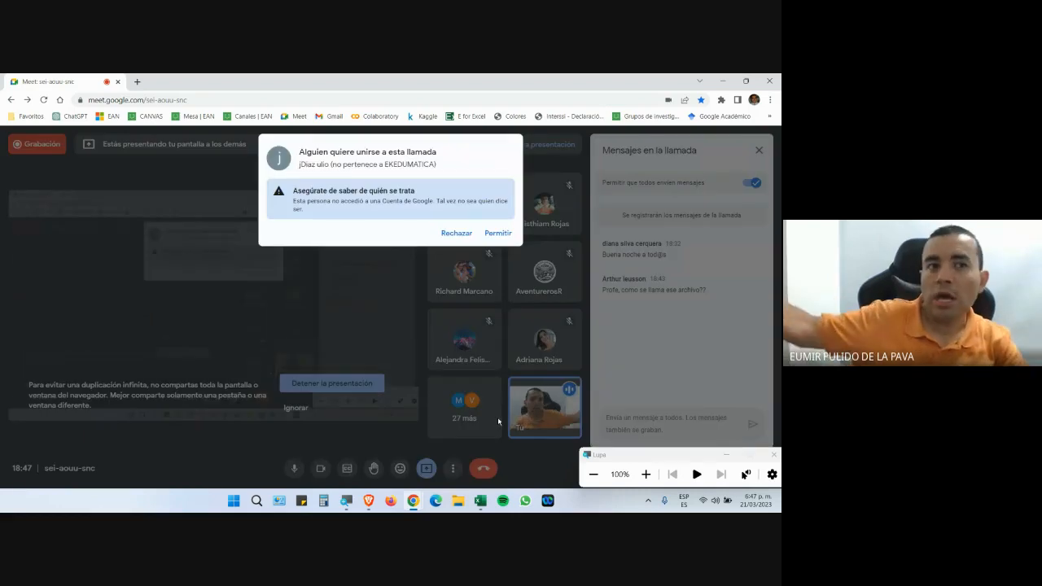
Admit the waiting participant in Meet and switch back to the Excel confirmation table.
{"action": "left_click", "coordinate": [497, 234]}
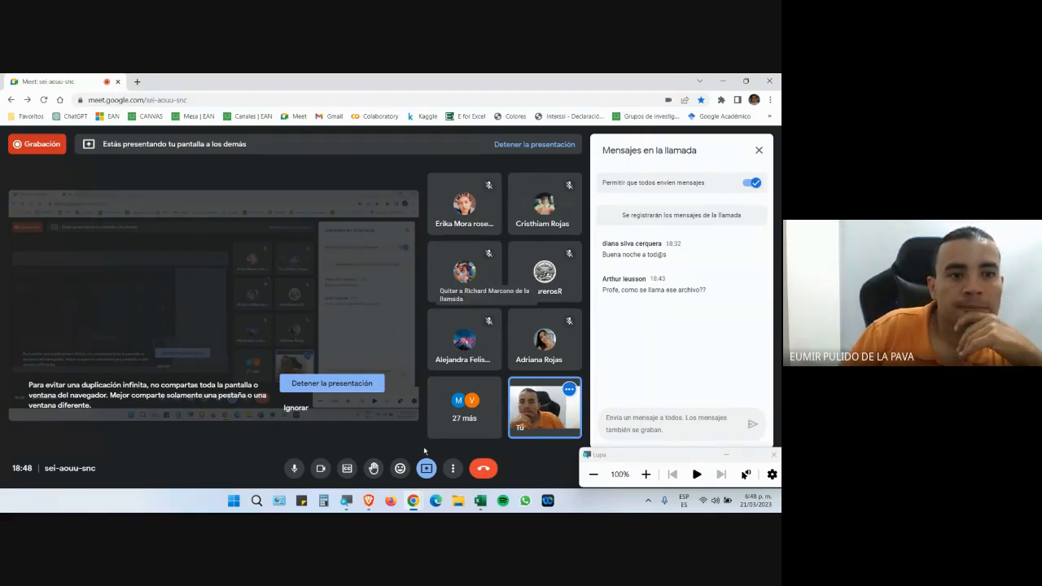
{"action": "left_click", "coordinate": [481, 502]}
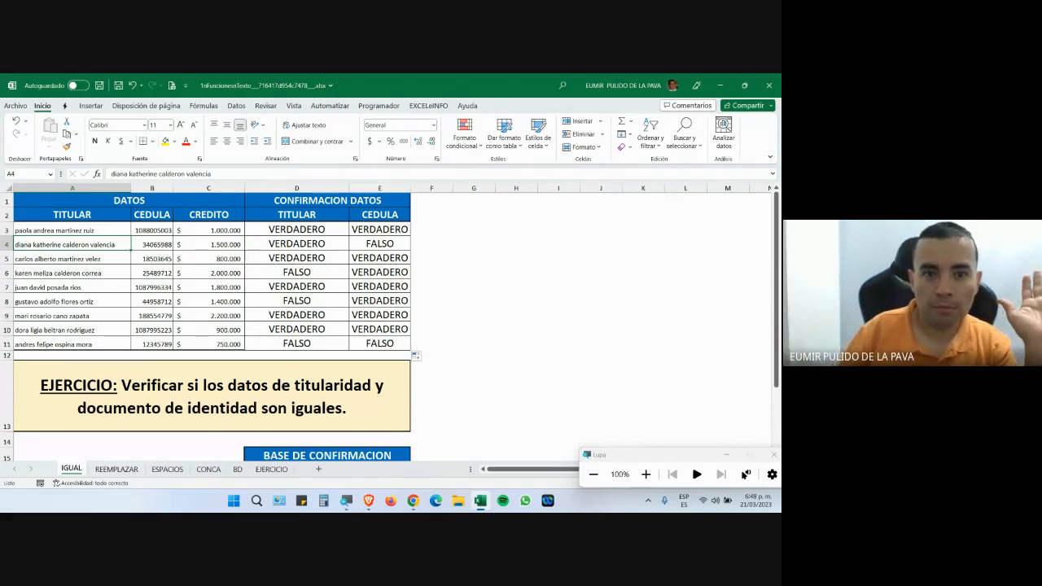
Magnify the screen with Lupa, admit another Meet participant, and return to Excel.
{"action": "left_click", "coordinate": [646, 474]}
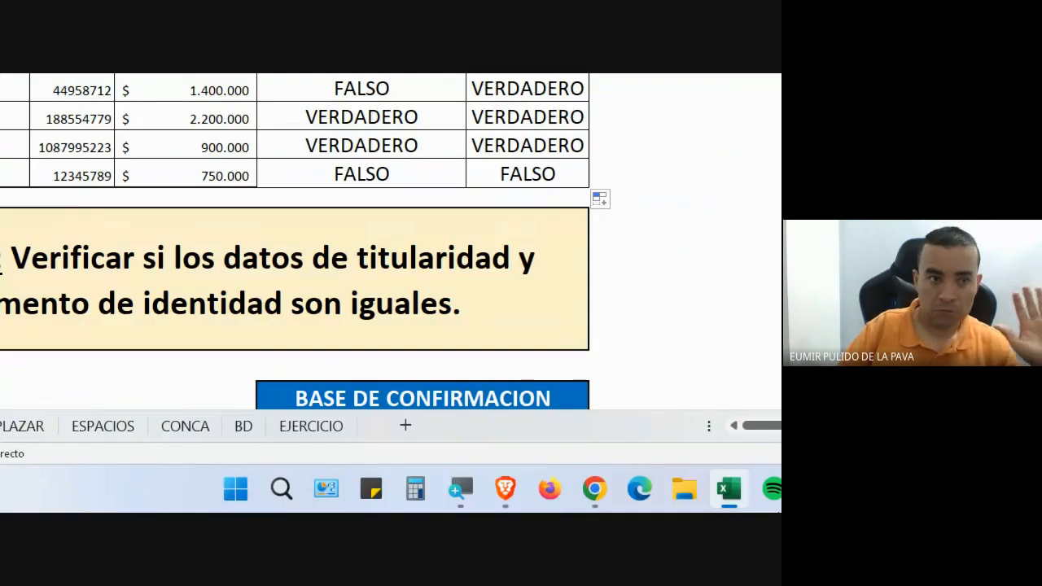
{"action": "mouse_move", "coordinate": [453, 489]}
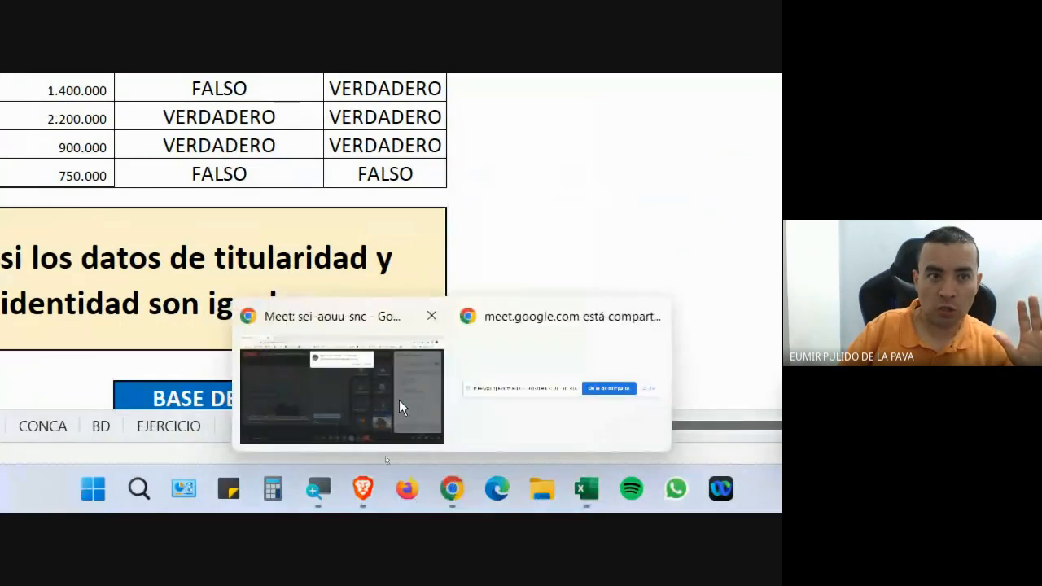
{"action": "left_click", "coordinate": [399, 400]}
{"action": "left_click", "coordinate": [583, 171]}
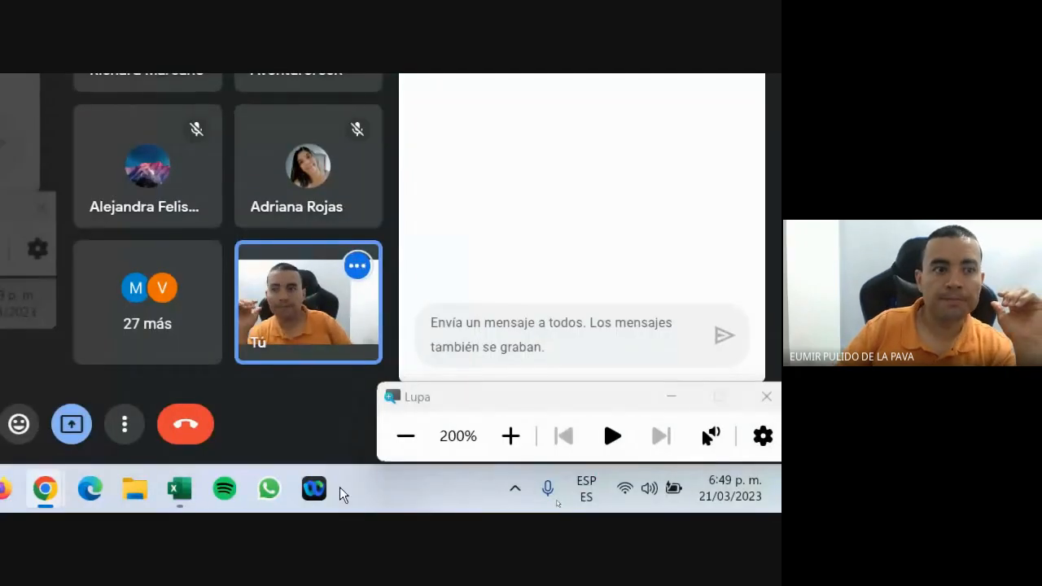
{"action": "left_click", "coordinate": [191, 487]}
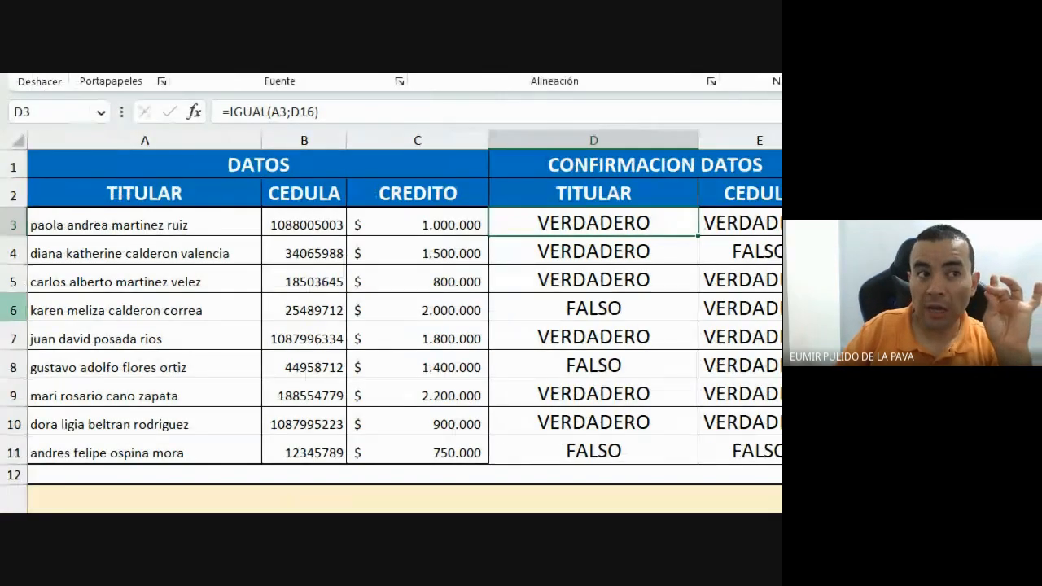
Change A3's holder name to begin with a capital P, turning D3's check FALSO.
{"action": "double_click", "coordinate": [35, 225]}
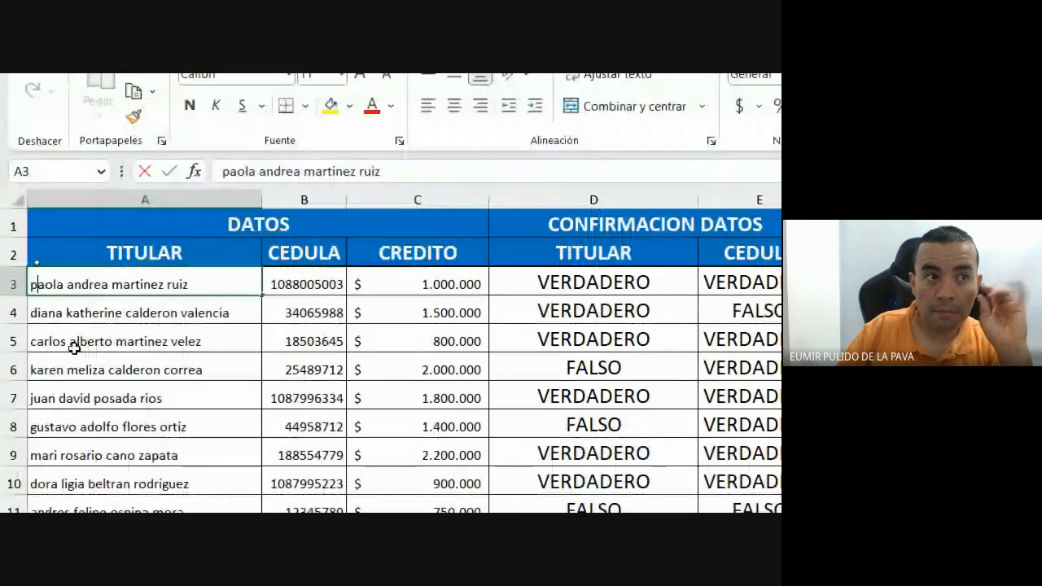
{"action": "key", "text": "BackSpace"}
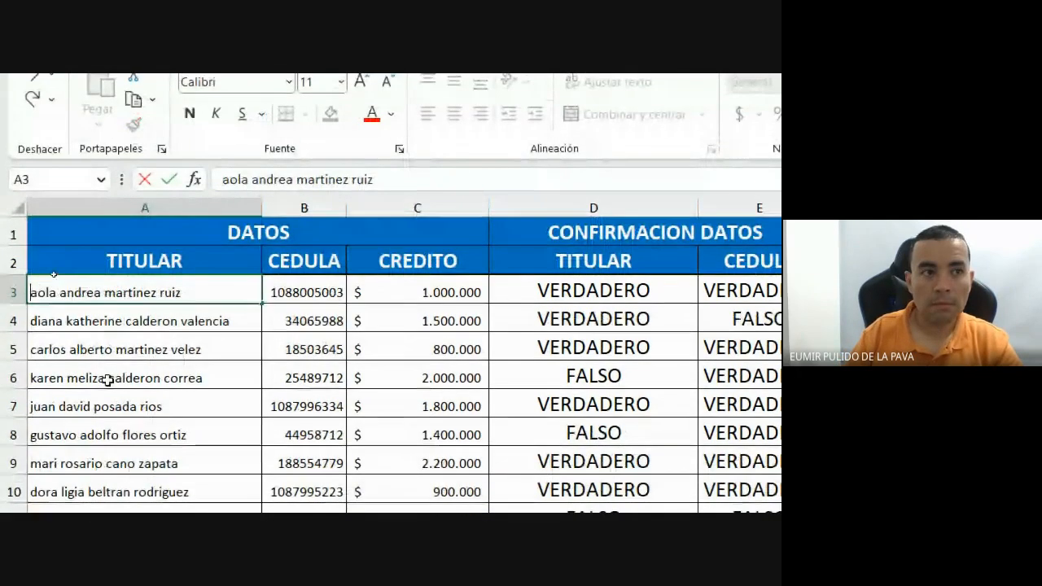
{"action": "type", "text": "P"}
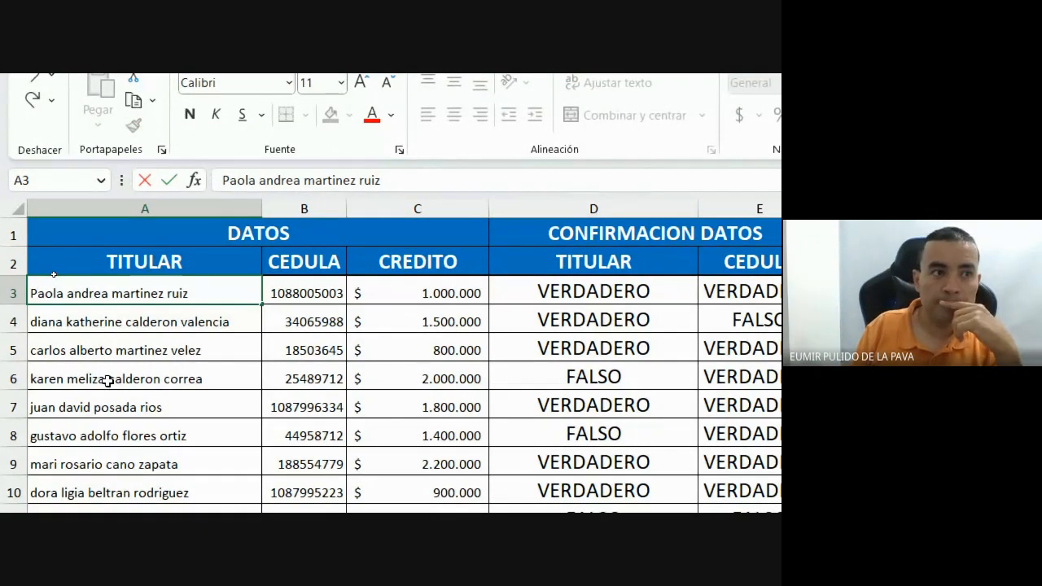
{"action": "key", "text": "Return"}
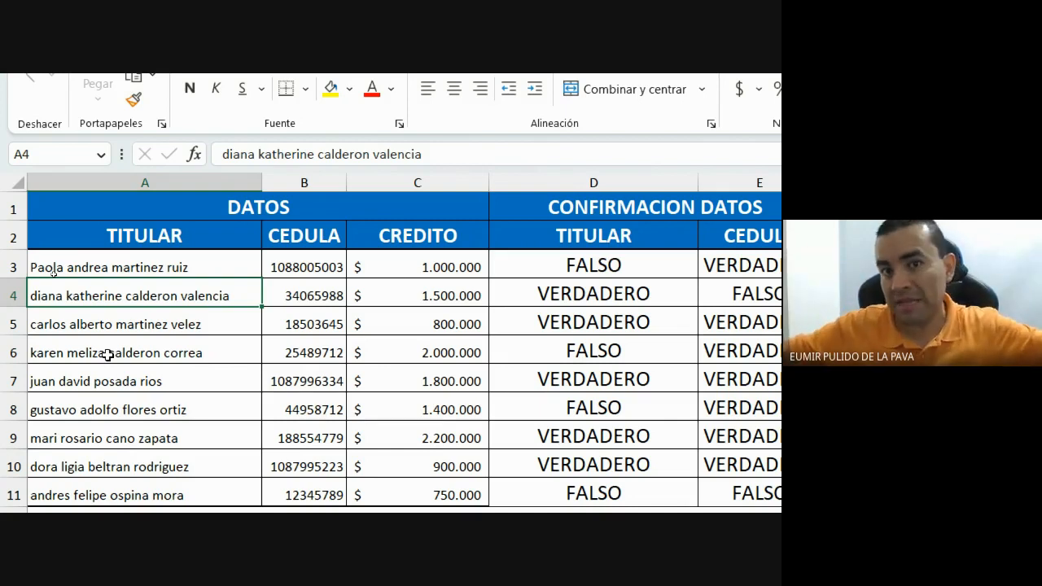
Review the D3 and D4 formulas, then add a trailing space to A4's holder name.
{"action": "left_click", "coordinate": [541, 267]}
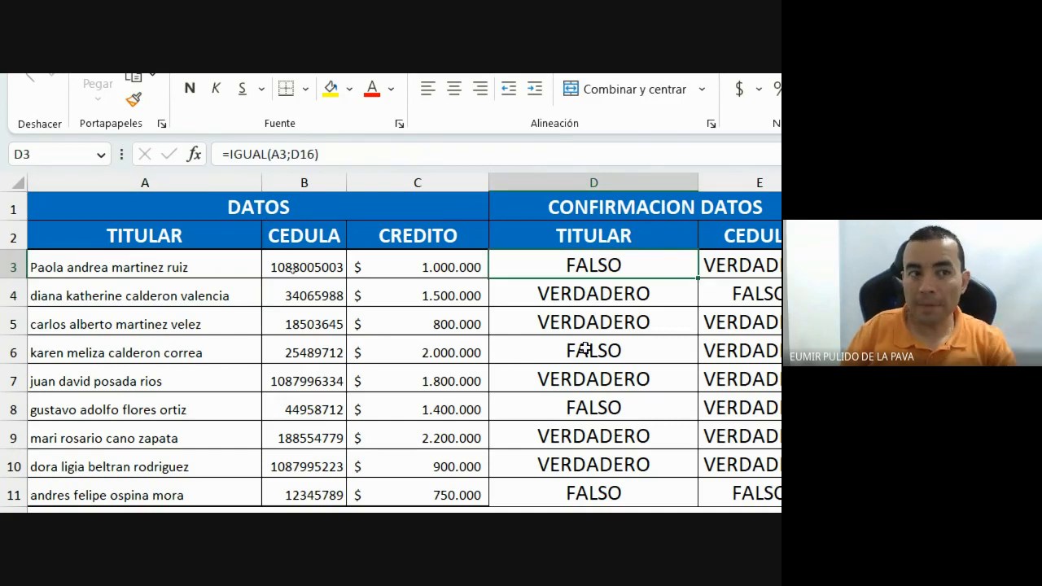
{"action": "left_click", "coordinate": [228, 293]}
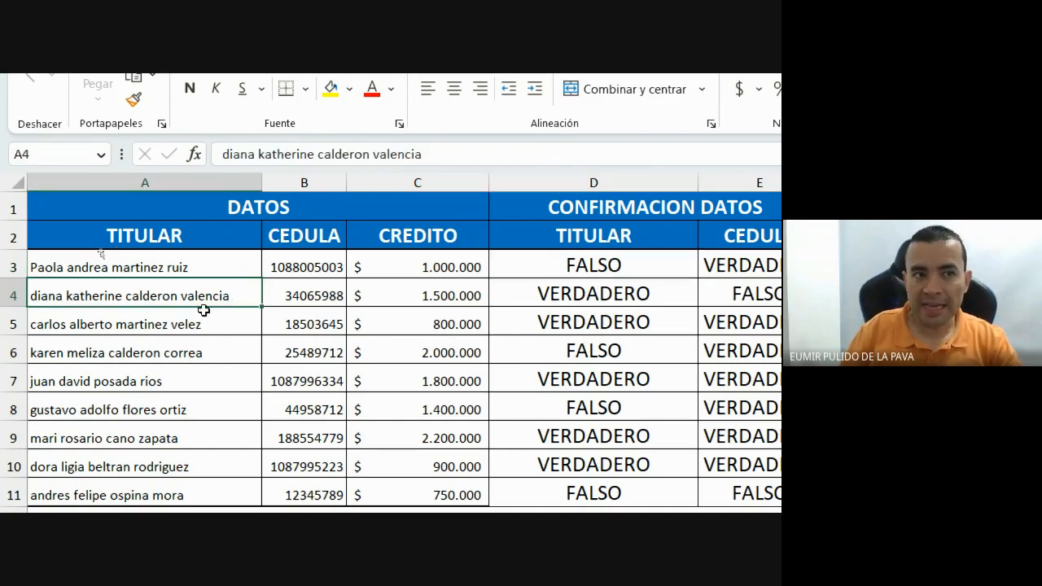
{"action": "left_click", "coordinate": [531, 298]}
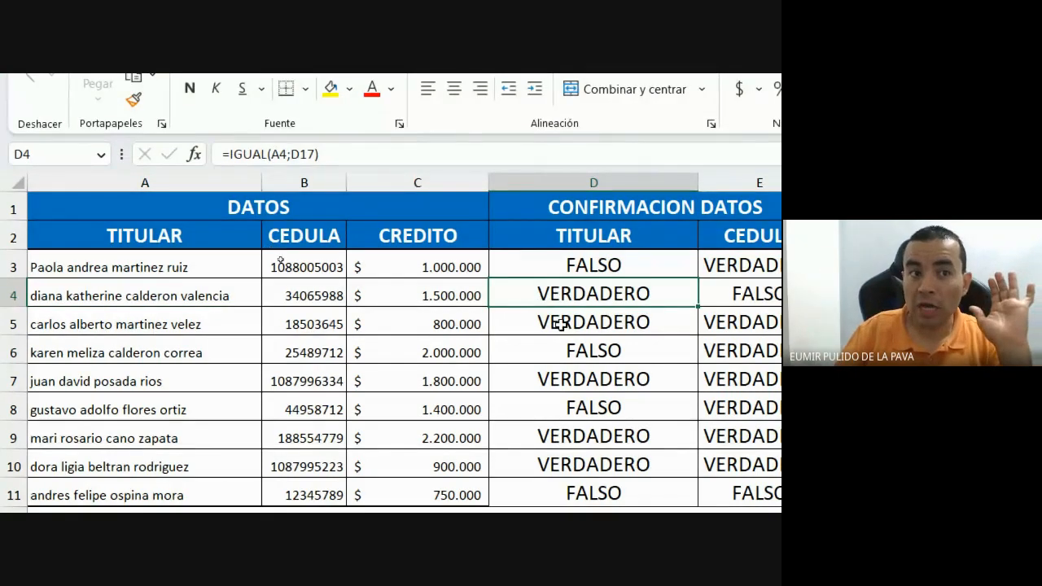
{"action": "double_click", "coordinate": [251, 298]}
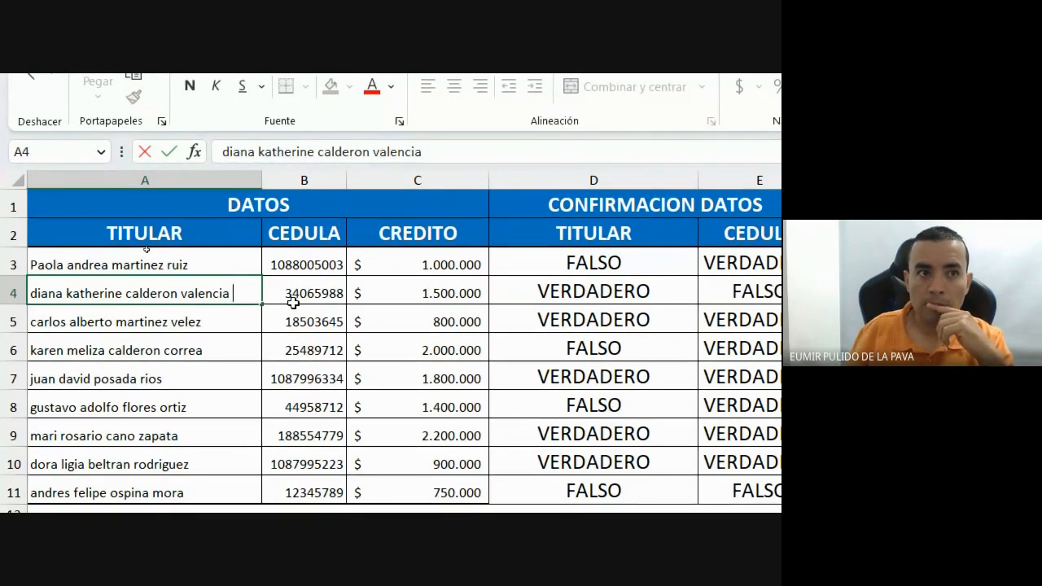
{"action": "key", "text": "Return"}
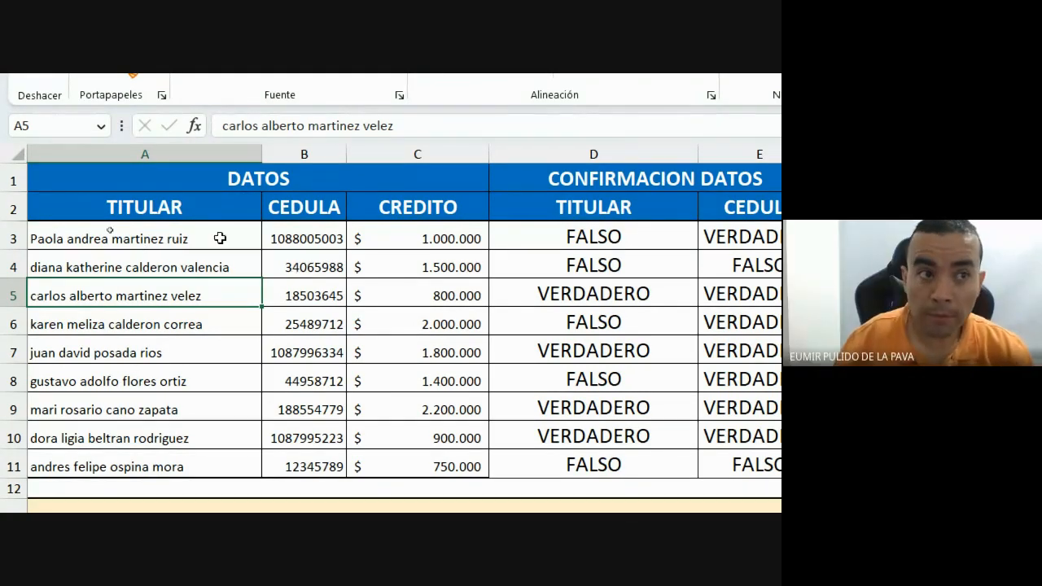
Verify A4's trailing space after valencia, then add a second space after carlos in A5.
{"action": "double_click", "coordinate": [243, 268]}
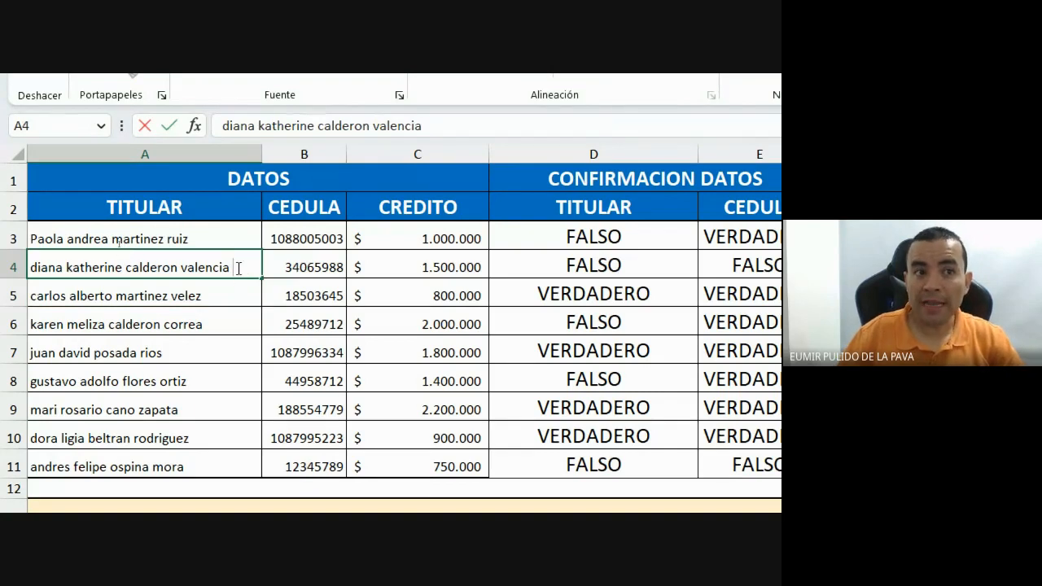
{"action": "left_click_drag", "start_coordinate": [229, 268], "coordinate": [242, 269]}
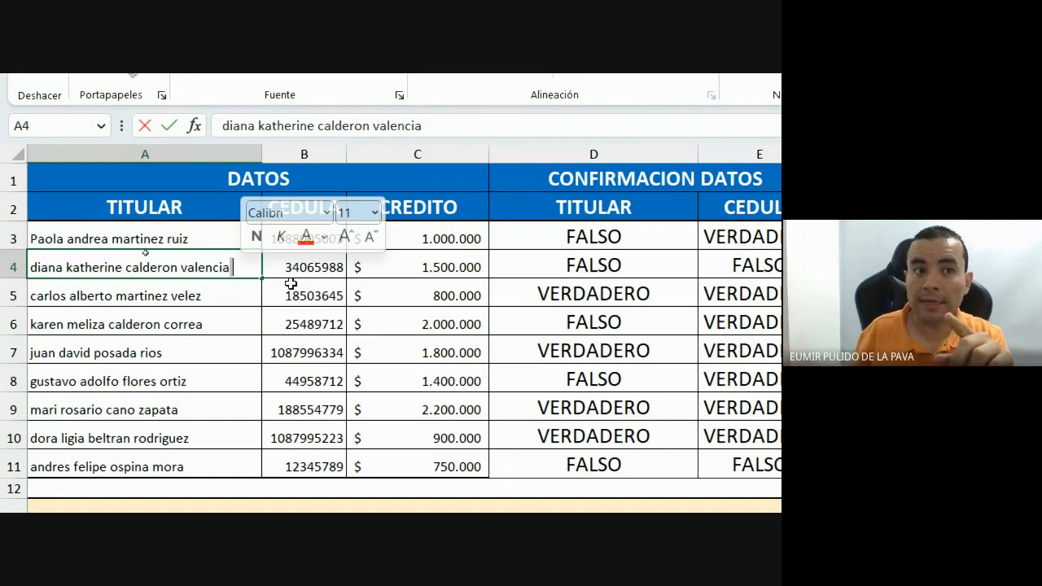
{"action": "key", "text": "Return"}
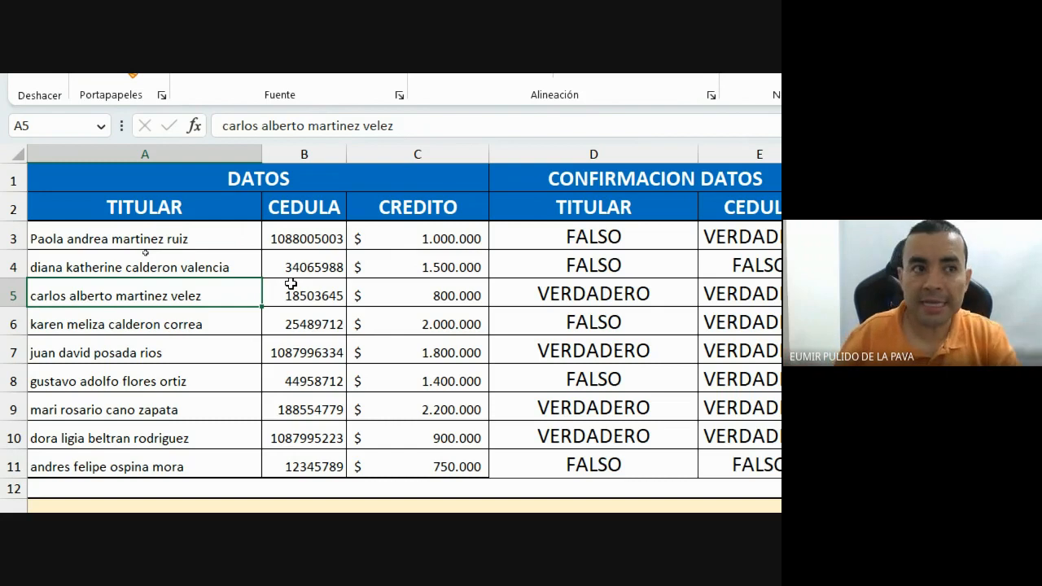
{"action": "double_click", "coordinate": [66, 296]}
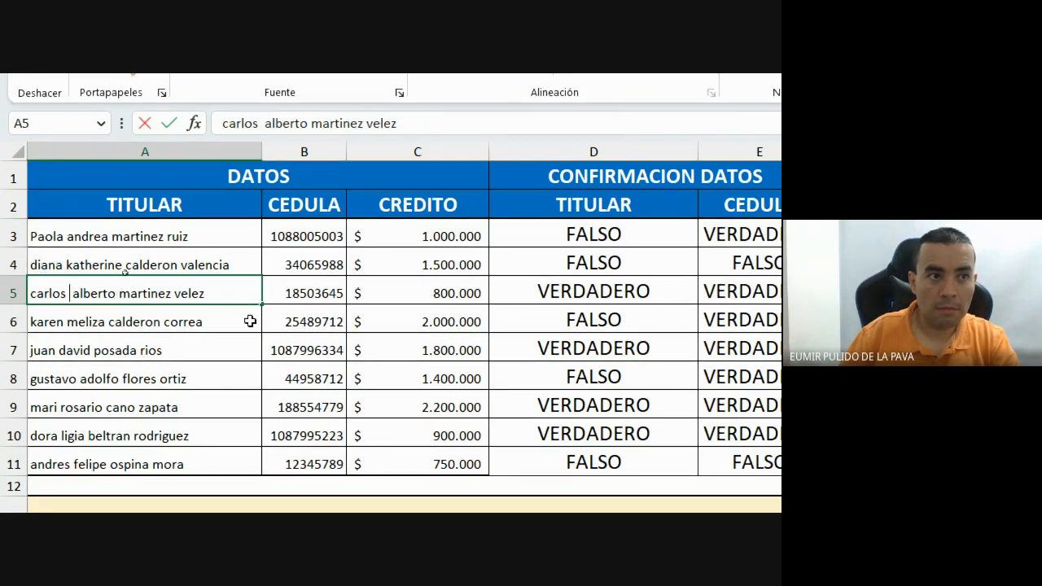
{"action": "key", "text": "Return"}
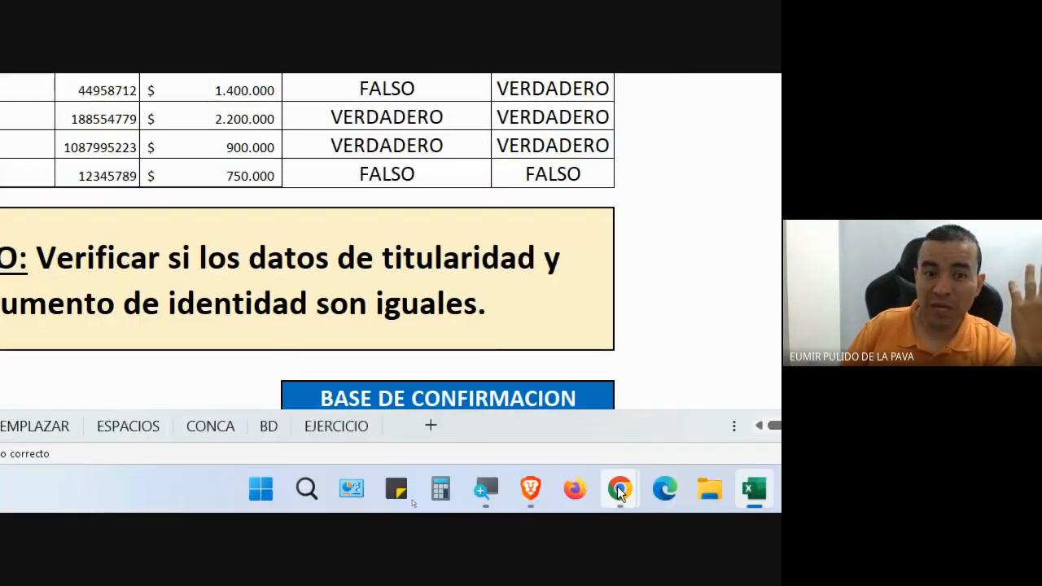
Admit the waiting participant into the Google Meet call, reset Lupa zoom to 100%, and return to Excel.
{"action": "mouse_move", "coordinate": [620, 500]}
{"action": "left_click", "coordinate": [525, 423]}
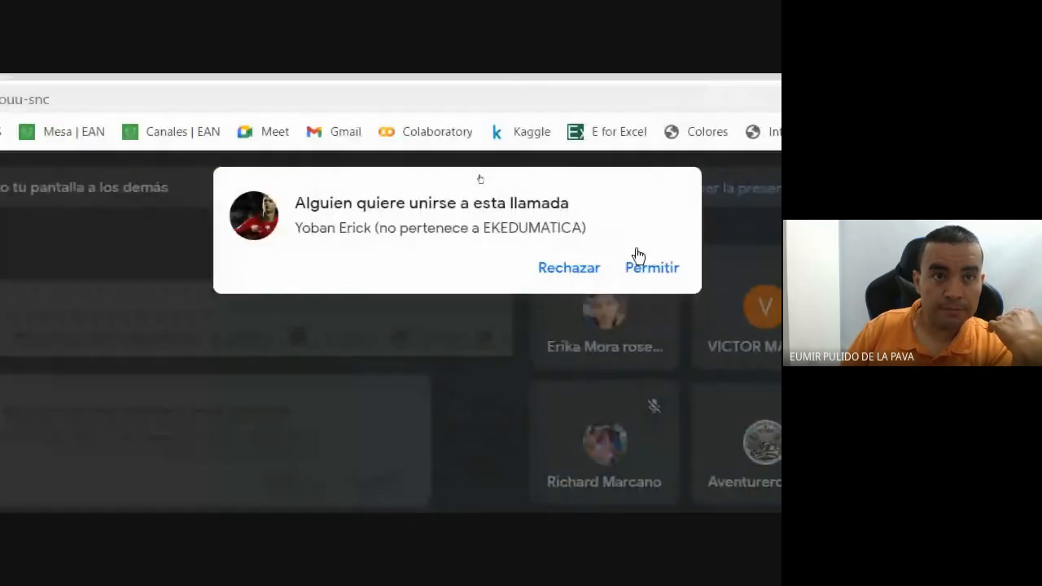
{"action": "left_click", "coordinate": [646, 282]}
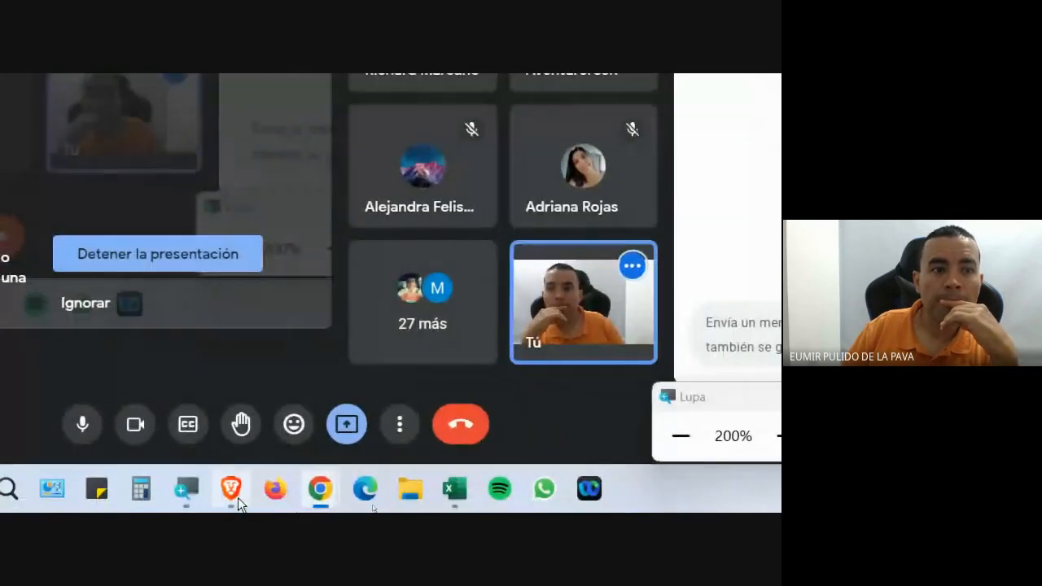
{"action": "left_click", "coordinate": [680, 438]}
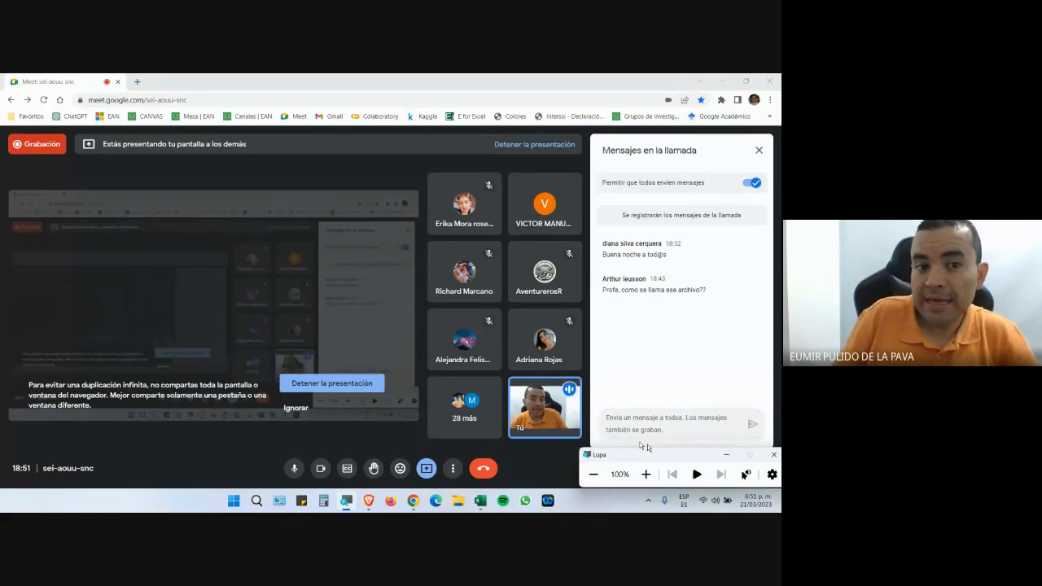
{"action": "left_click", "coordinate": [479, 503]}
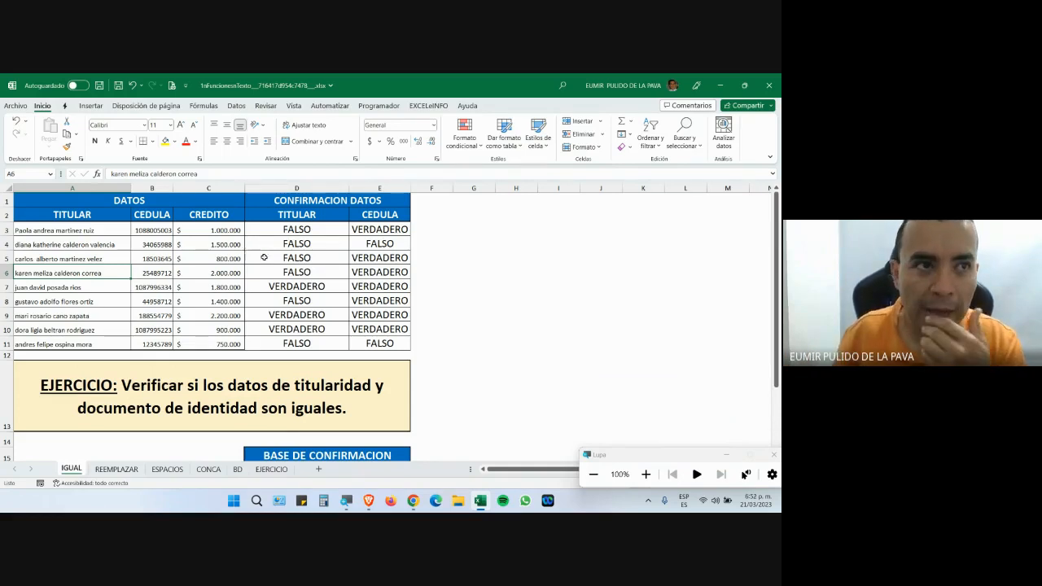
{"action": "left_click", "coordinate": [98, 258]}
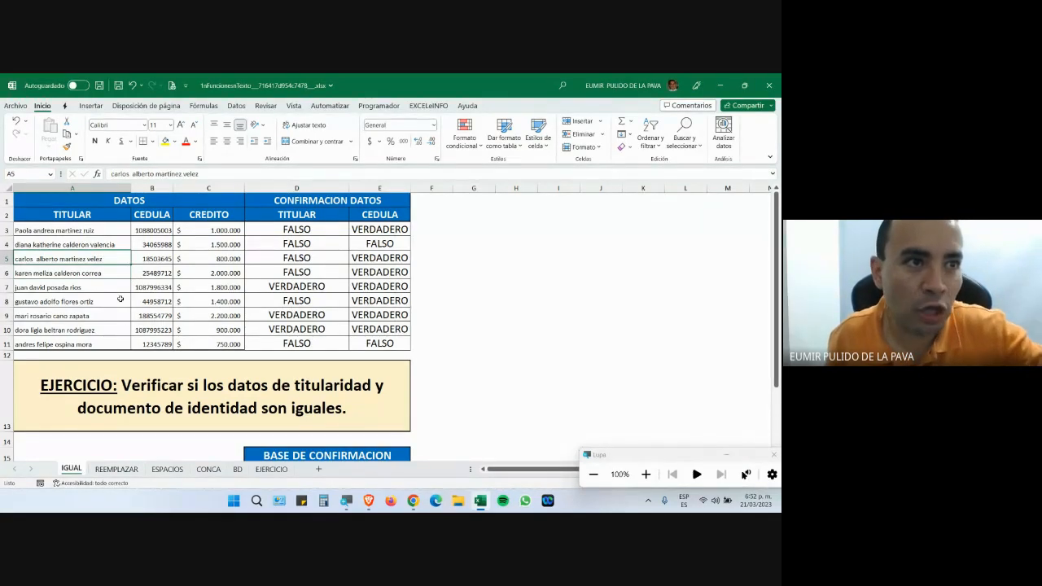
{"action": "scroll", "coordinate": [326, 326], "scroll_direction": "down", "scroll_amount": 1}
{"action": "scroll", "coordinate": [339, 443], "scroll_direction": "down", "scroll_amount": 1}
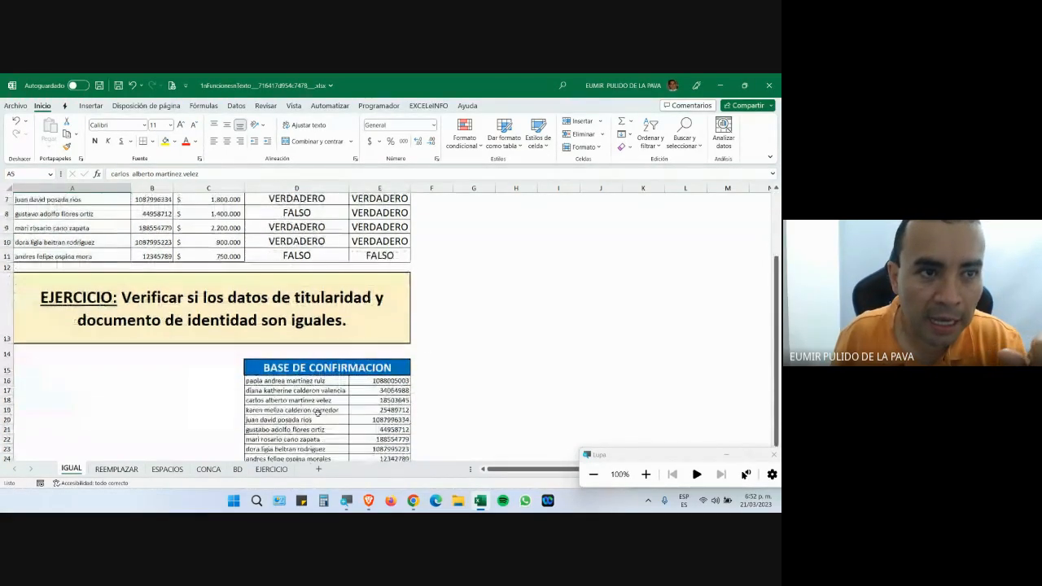
{"action": "left_click", "coordinate": [312, 402]}
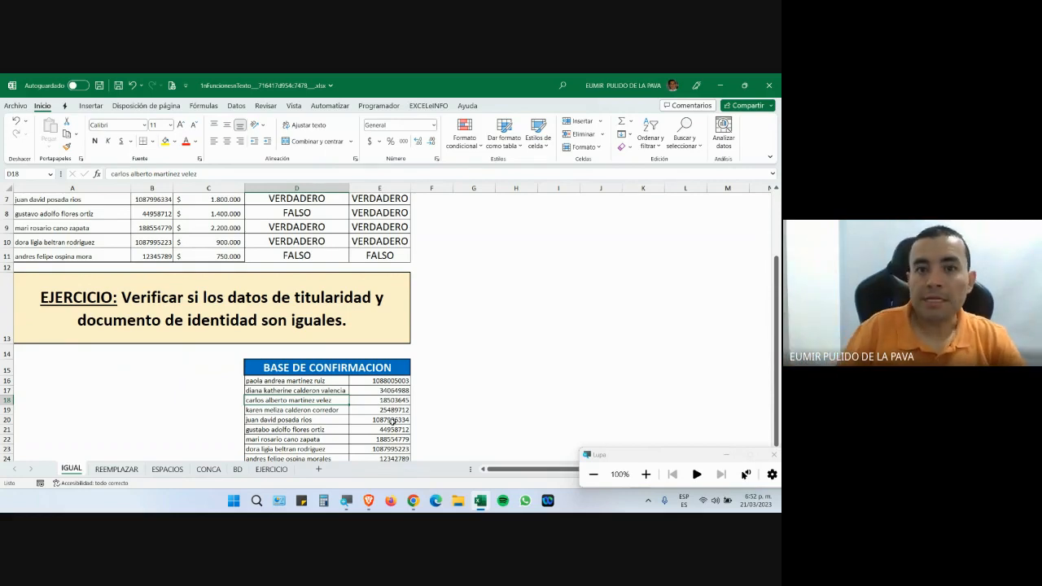
{"action": "scroll", "coordinate": [416, 375], "scroll_direction": "up", "scroll_amount": 1}
{"action": "scroll", "coordinate": [416, 375], "scroll_direction": "up", "scroll_amount": 1}
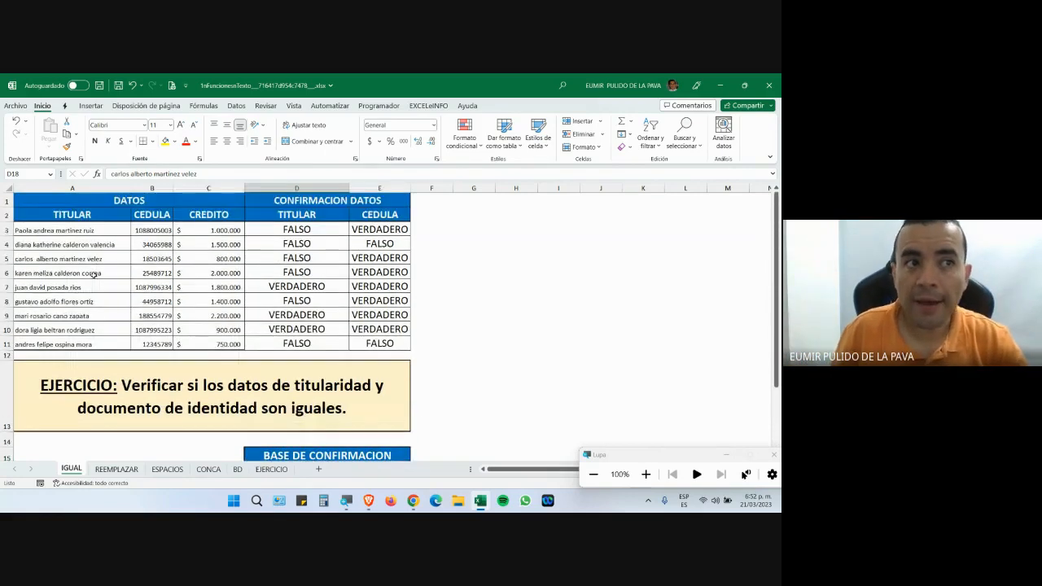
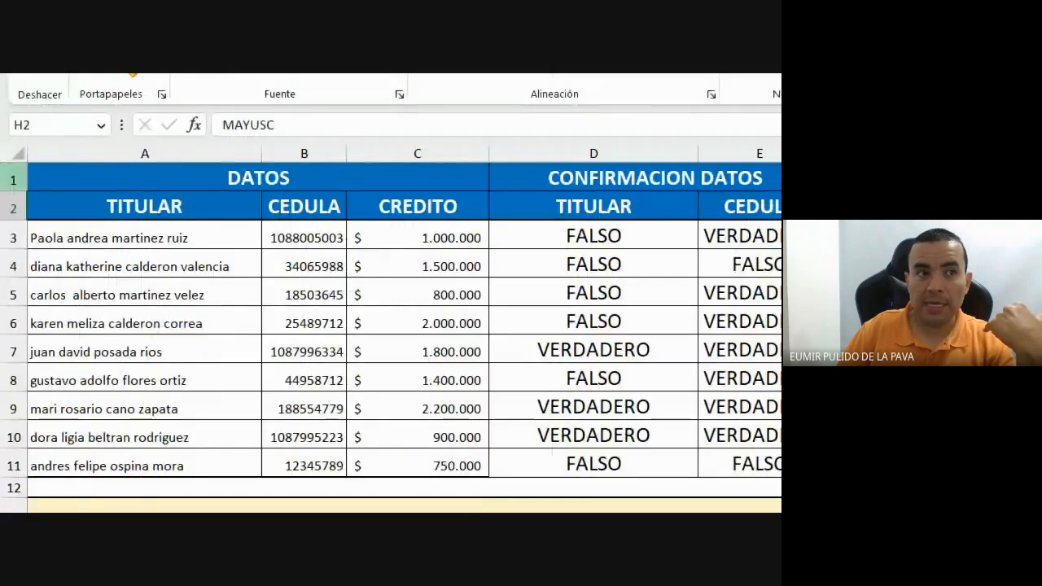
Select the nine TITULAR names from A3 down to A11.
{"action": "left_click", "coordinate": [123, 242]}
{"action": "left_click_drag", "start_coordinate": [123, 242], "coordinate": [139, 464]}
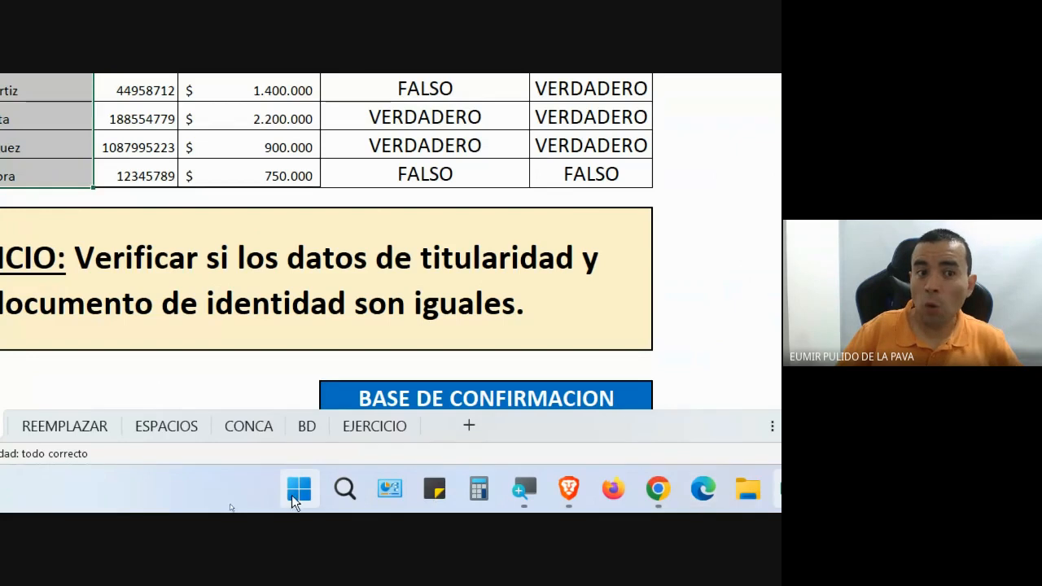
Launch Word from the app list, create a blank document, and preview the Aa case options.
{"action": "left_click", "coordinate": [298, 489]}
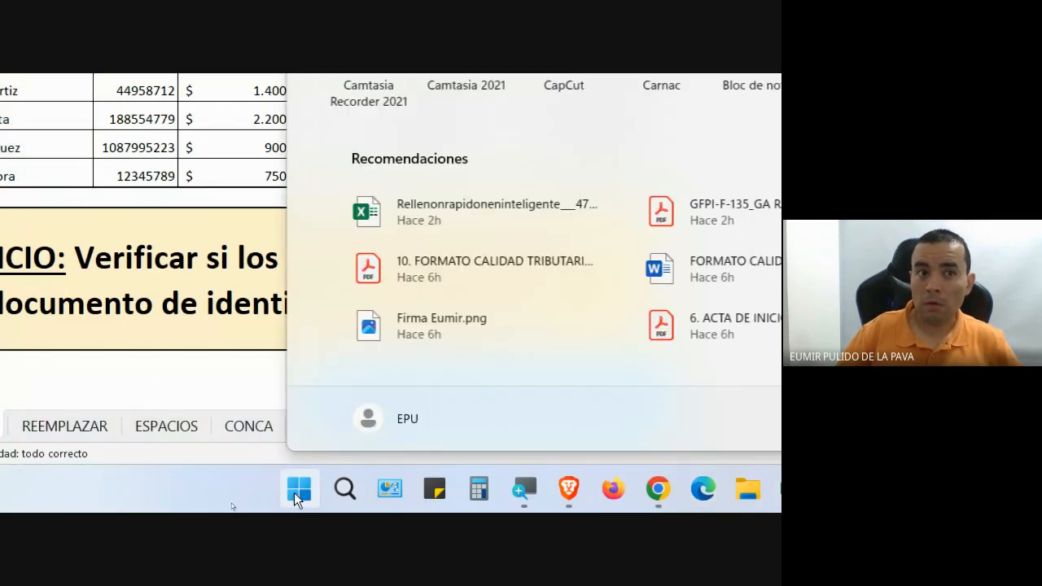
{"action": "left_click", "coordinate": [370, 195]}
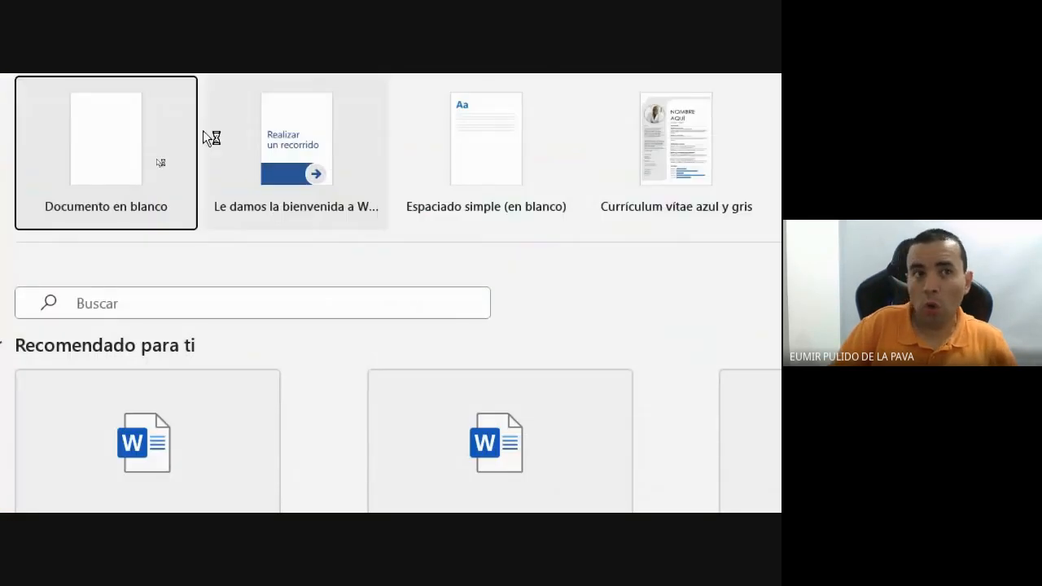
{"action": "left_click", "coordinate": [123, 139]}
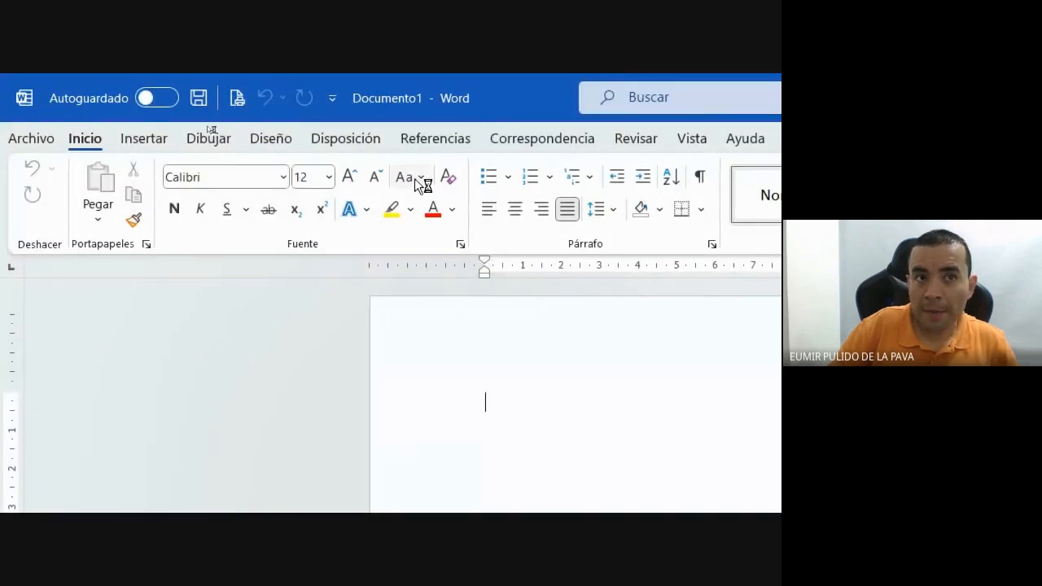
{"action": "left_click", "coordinate": [415, 179]}
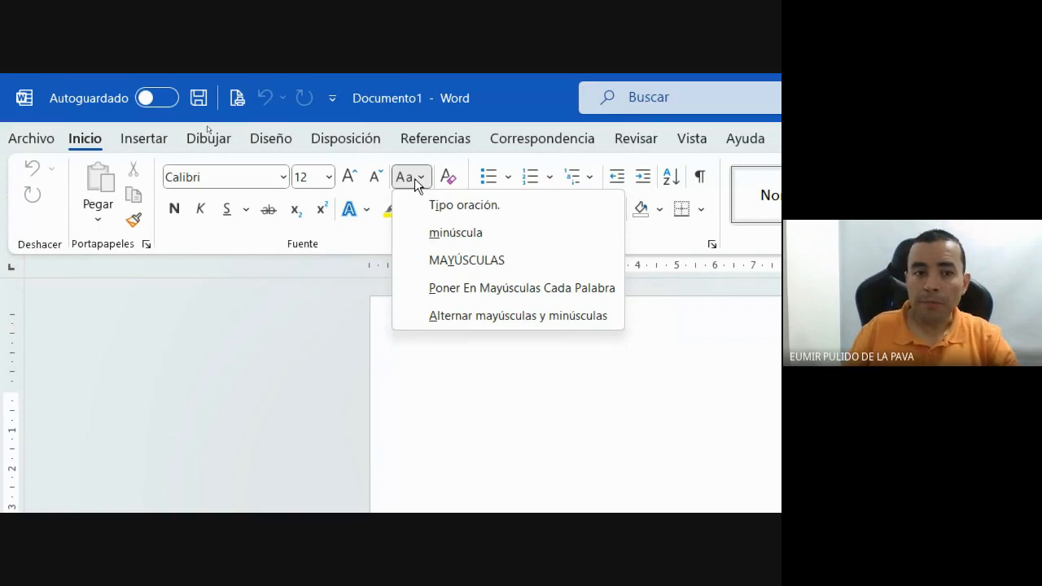
{"action": "left_click", "coordinate": [533, 403]}
Type a first name, convert it to MAYÚSCULAS, toggle case with Shift+F3, then close without saving.
{"action": "type", "text": "DS"}
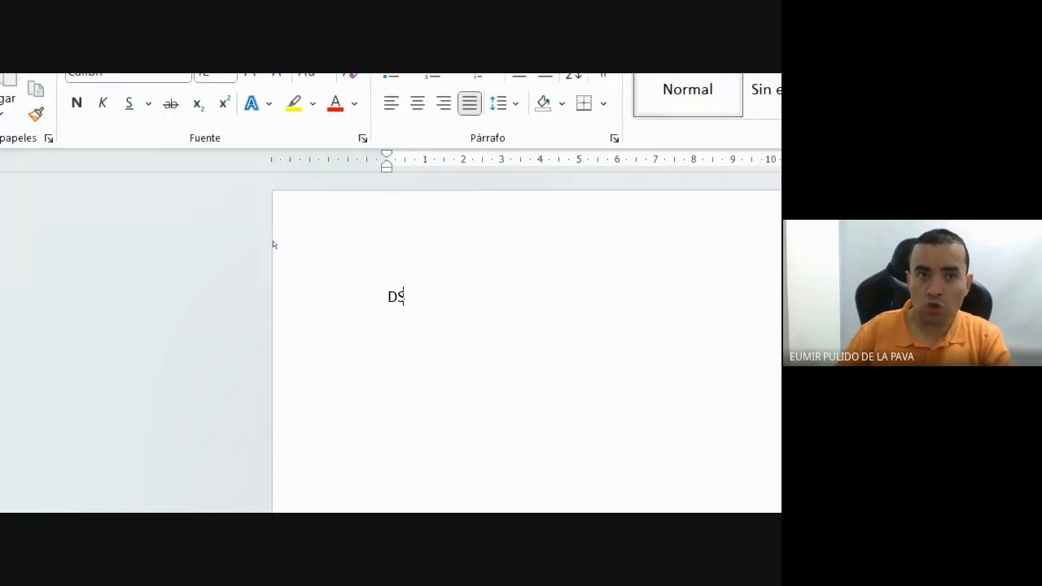
{"action": "type", "text": "DS"}
{"action": "key", "text": "BackSpace"}
{"action": "key", "text": "BackSpace"}
{"action": "key", "text": "BackSpace"}
{"action": "key", "text": "BackSpace"}
{"action": "type", "text": "Eumir"}
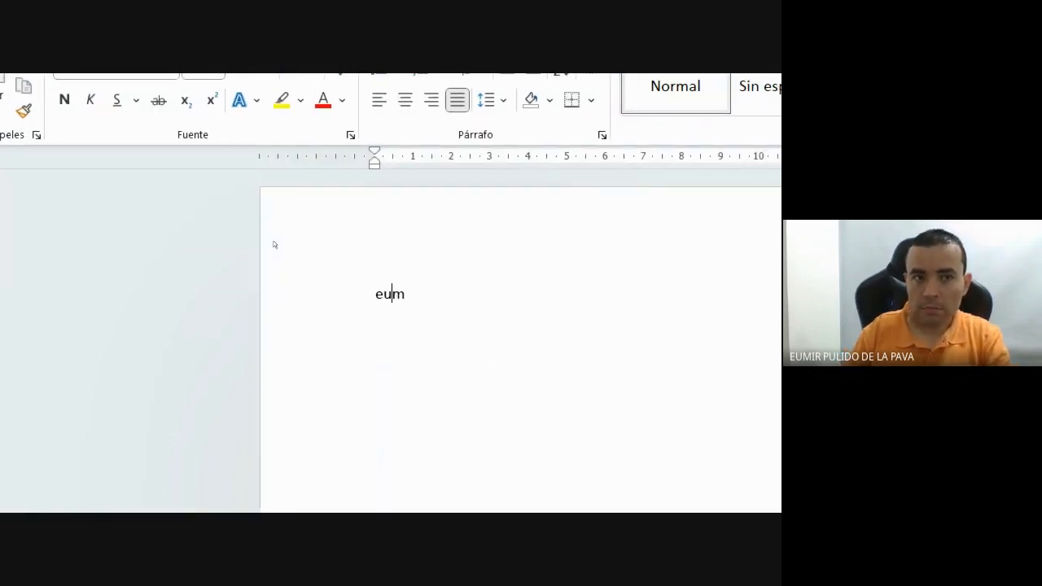
{"action": "key", "text": "Return"}
{"action": "left_click", "coordinate": [345, 275]}
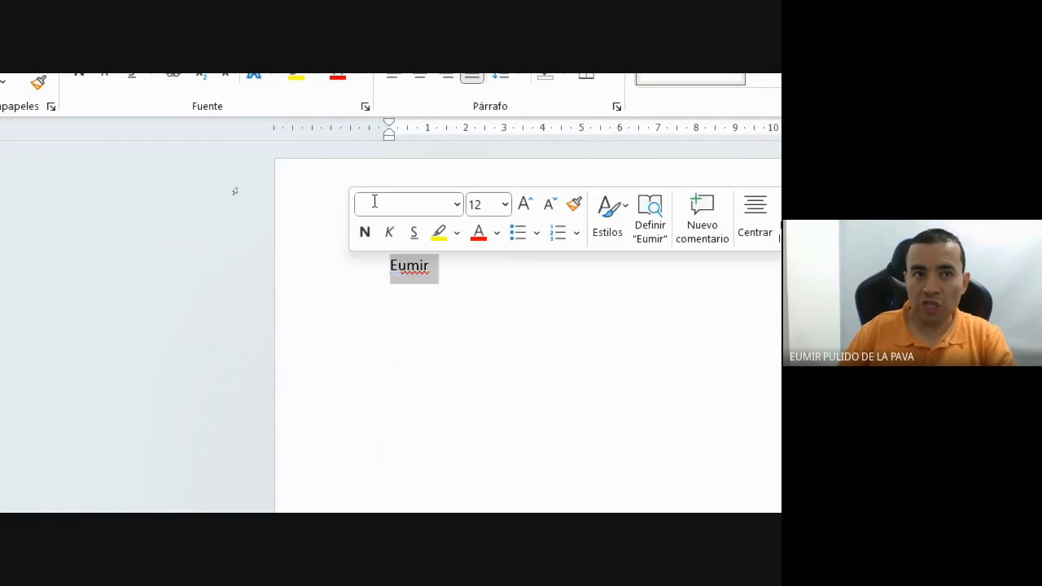
{"action": "left_click", "coordinate": [329, 138]}
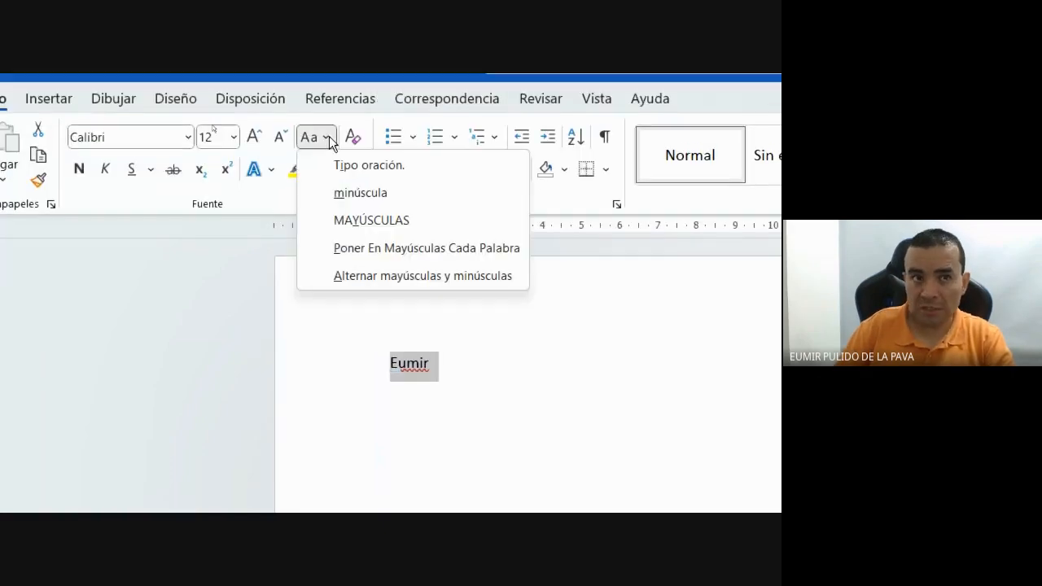
{"action": "left_click", "coordinate": [411, 222]}
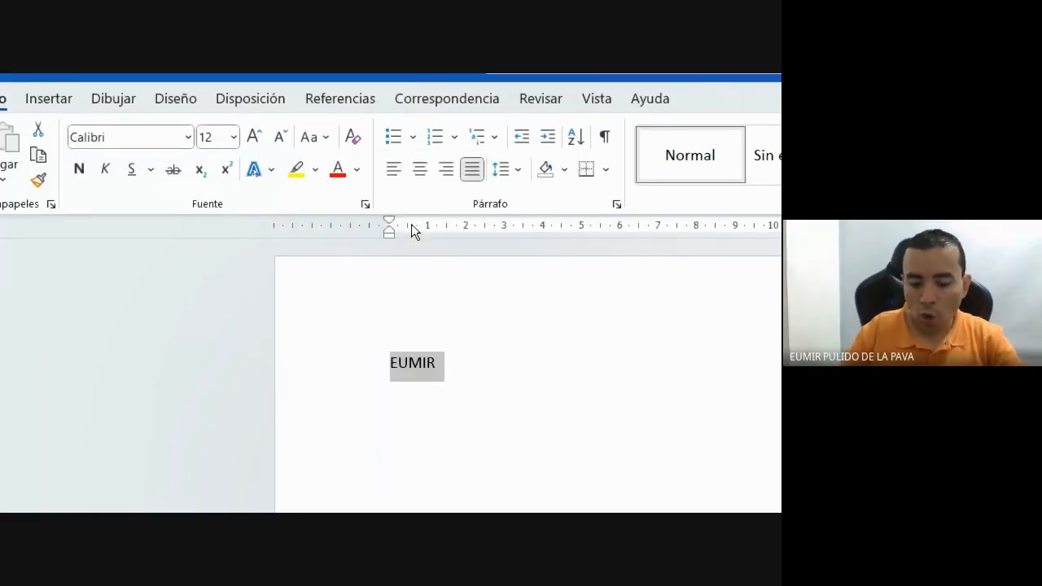
{"action": "key", "text": "shift+F3"}
{"action": "key", "text": "shift+F3"}
{"action": "key", "text": "shift+F3"}
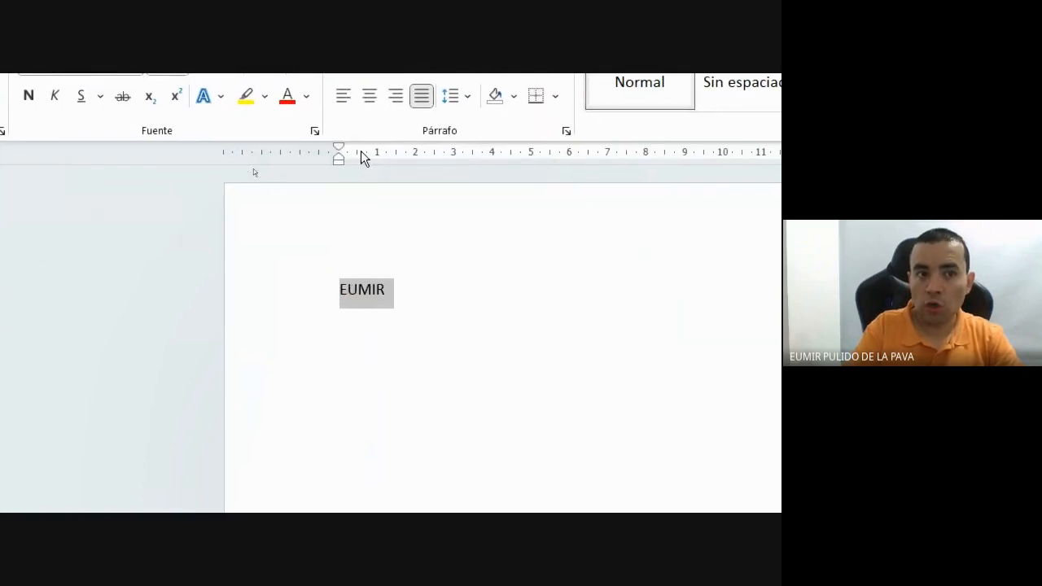
{"action": "key", "text": "shift+F3"}
{"action": "key", "text": "shift+F3"}
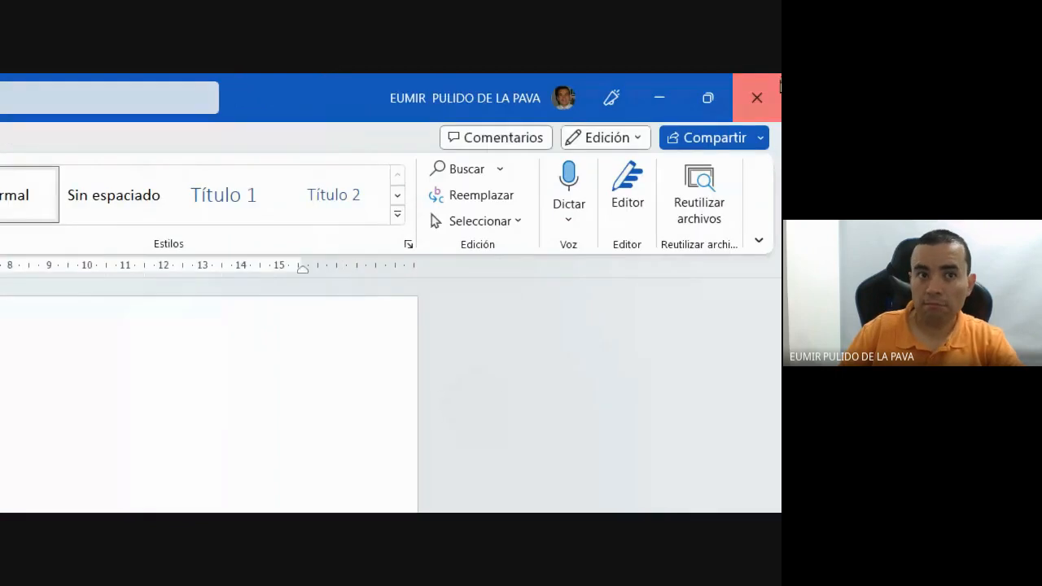
{"action": "left_click", "coordinate": [780, 85]}
{"action": "left_click", "coordinate": [279, 386]}
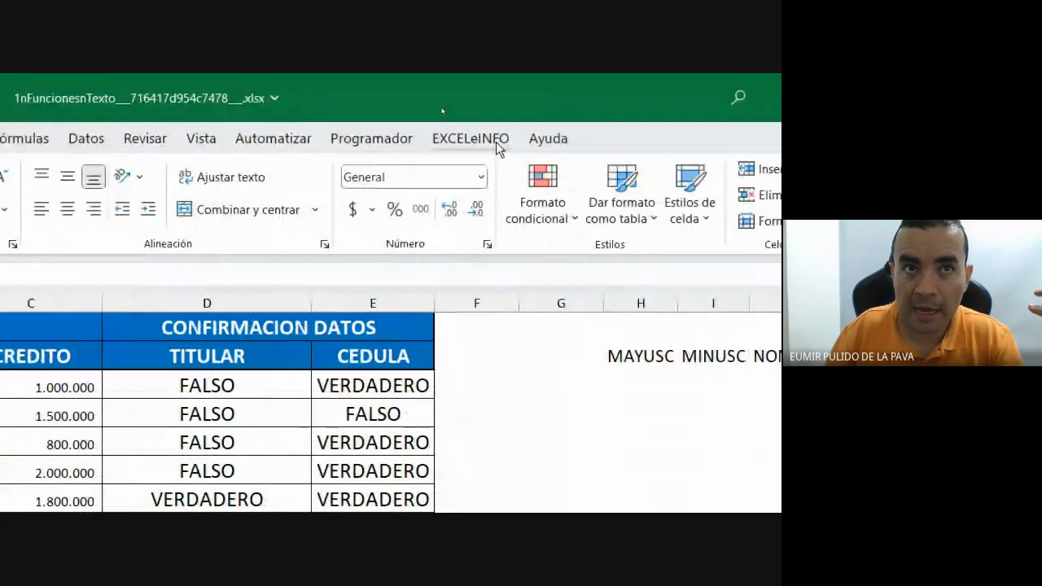
Browse the EXCELeINFO Texto dropdown's MAYUSC, MINUSC and NOMPROPIO conversion options.
{"action": "left_click", "coordinate": [490, 145]}
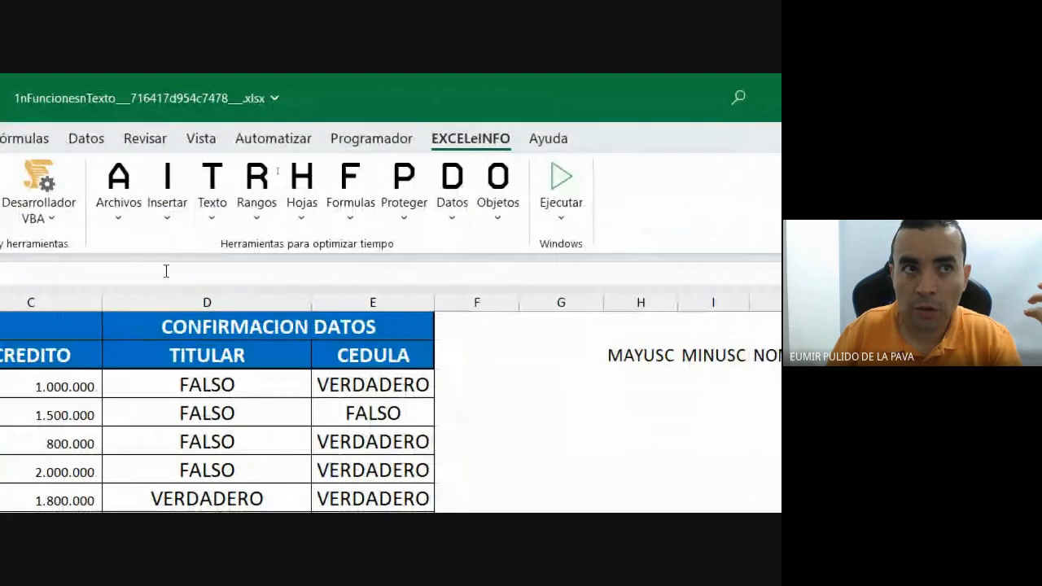
{"action": "left_click", "coordinate": [211, 207]}
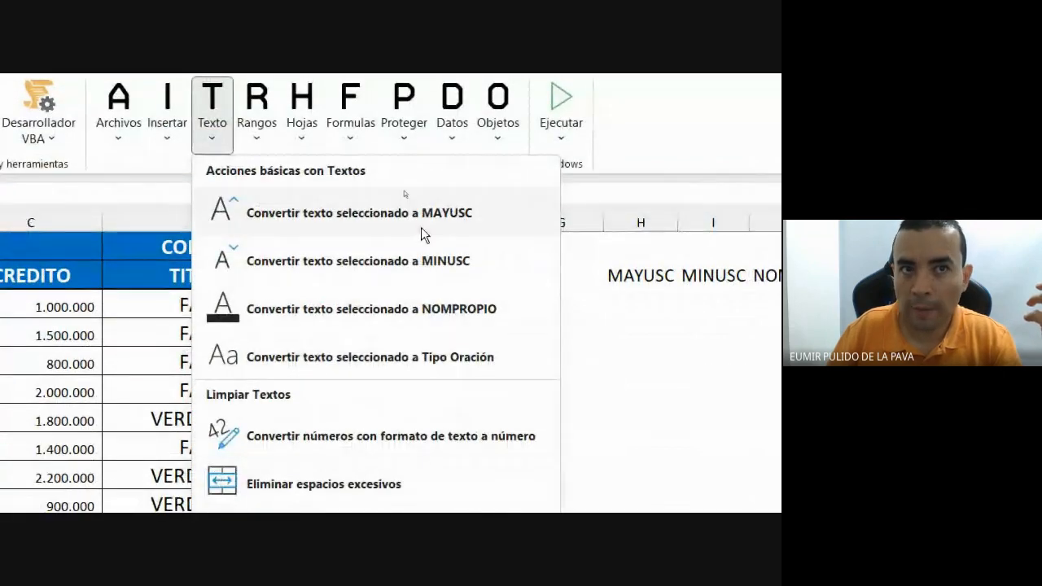
{"action": "left_click", "coordinate": [707, 142]}
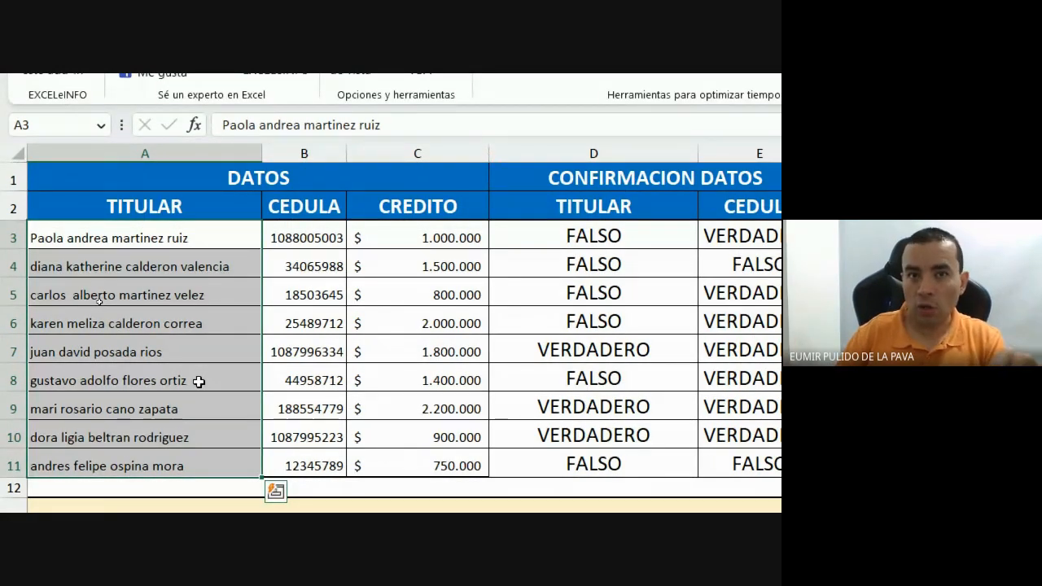
Go over the MAYUSC, MINUSC, NOMPROPIO and ESPACIOS headings in H2:K2, then drag column H wider.
{"action": "left_click_drag", "start_coordinate": [476, 202], "coordinate": [745, 205]}
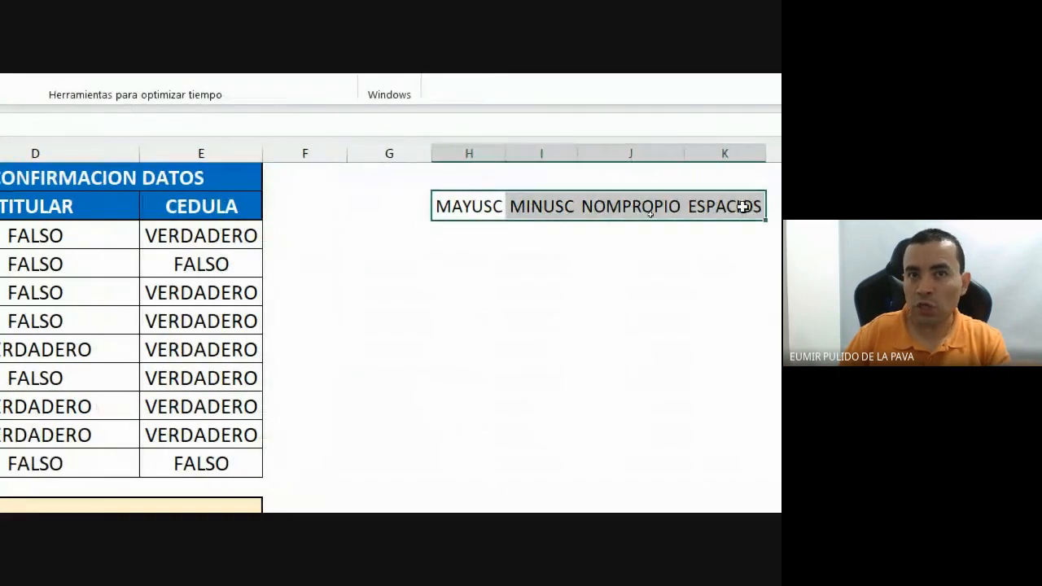
{"action": "left_click", "coordinate": [262, 204]}
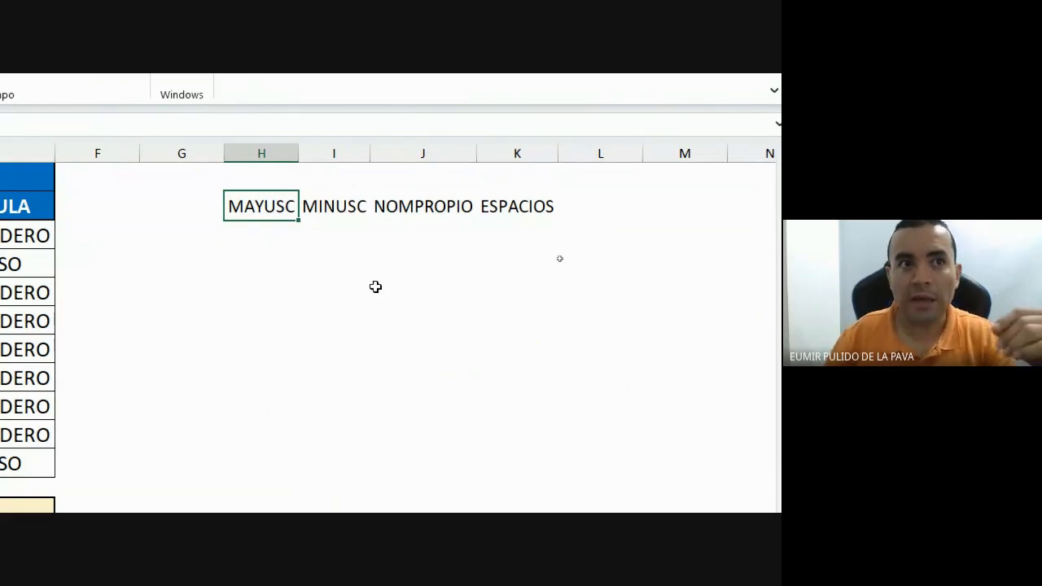
{"action": "left_click", "coordinate": [328, 206]}
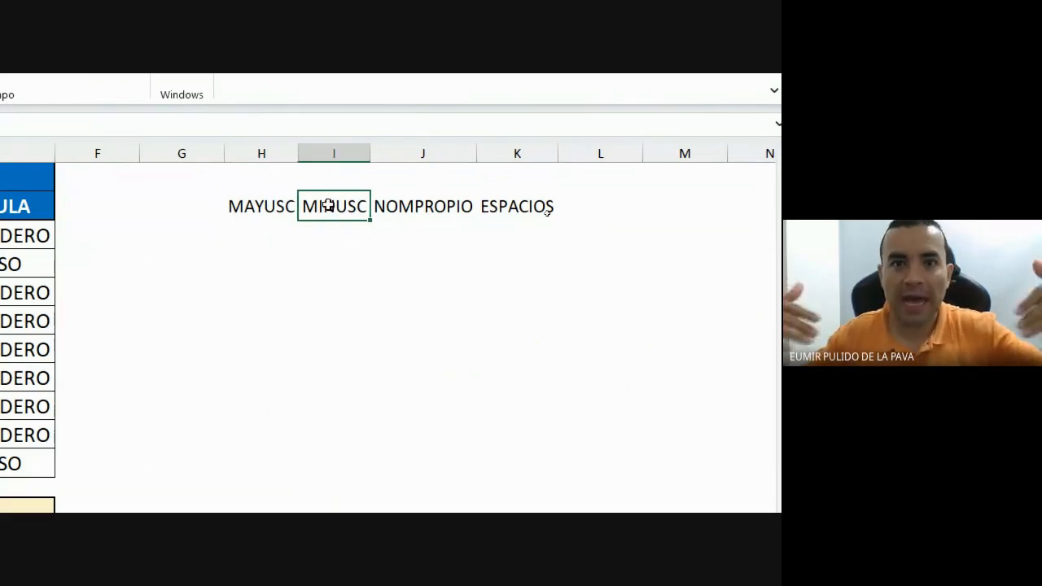
{"action": "left_click", "coordinate": [402, 204]}
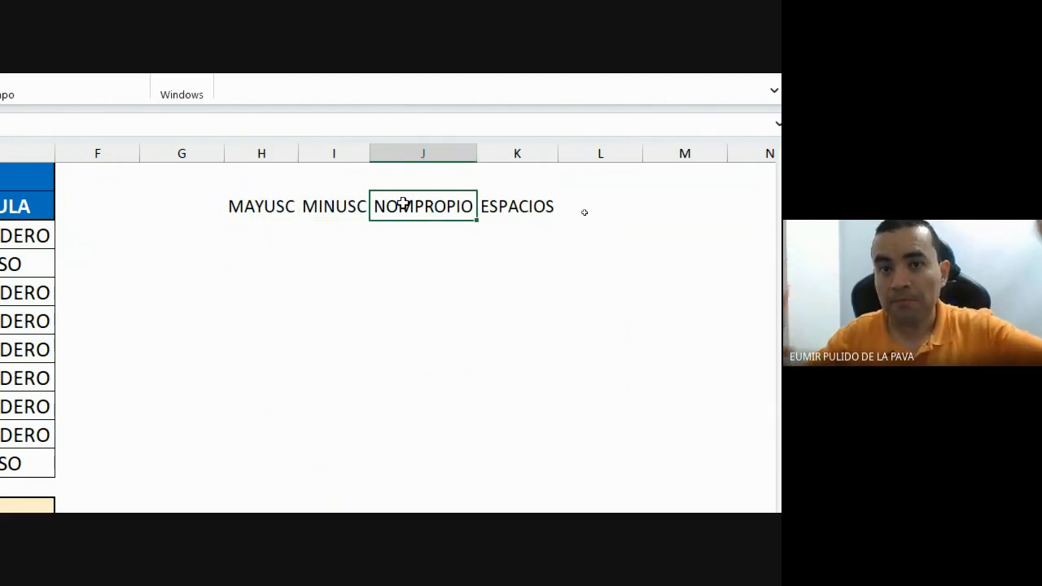
{"action": "left_click", "coordinate": [516, 205]}
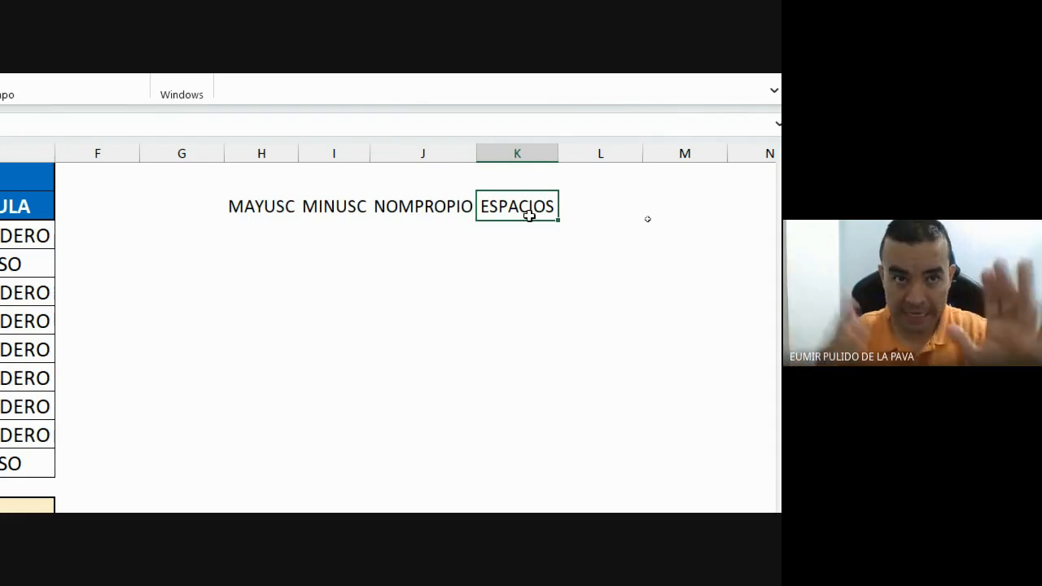
{"action": "left_click", "coordinate": [250, 236]}
{"action": "left_click_drag", "start_coordinate": [305, 152], "coordinate": [385, 156]}
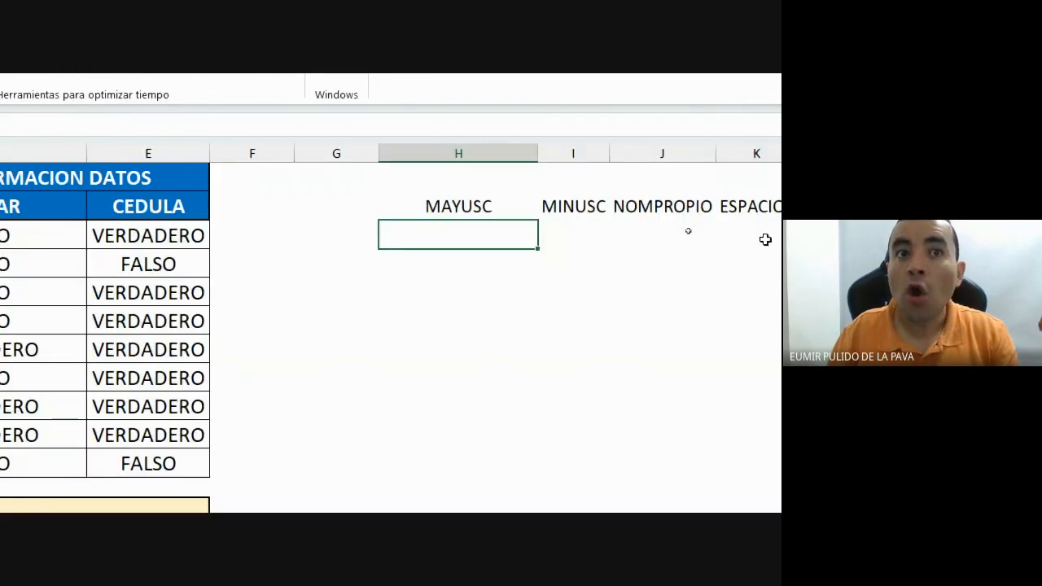
{"action": "left_click", "coordinate": [128, 236]}
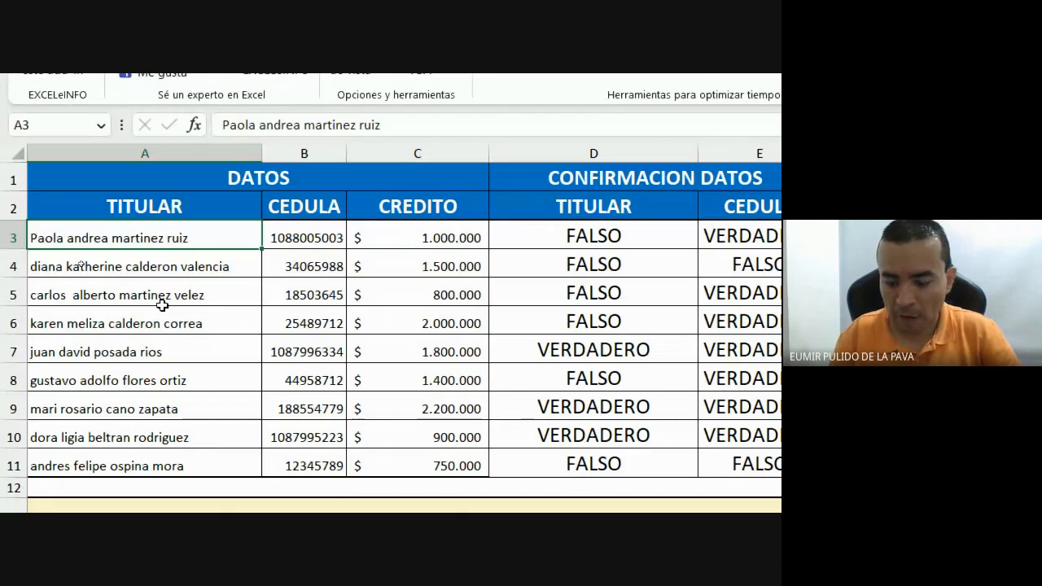
{"action": "type", "text": "=may"}
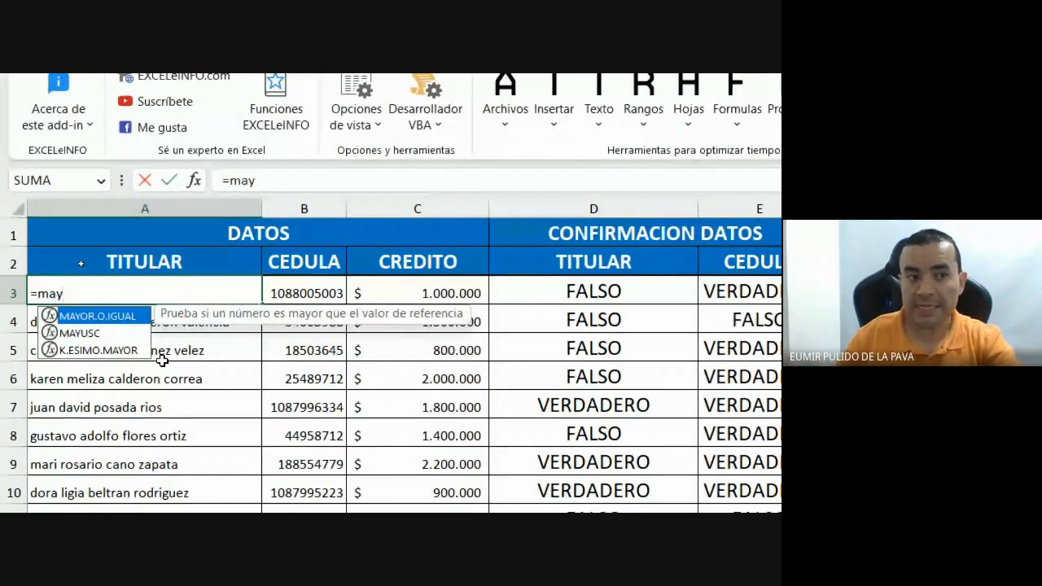
{"action": "key", "text": "Escape"}
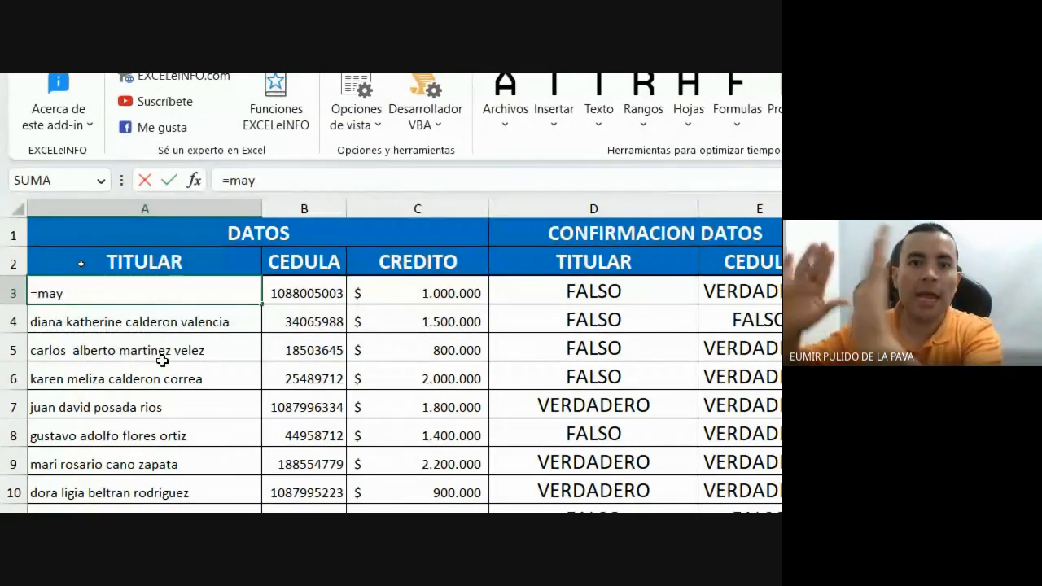
{"action": "key", "text": "Escape"}
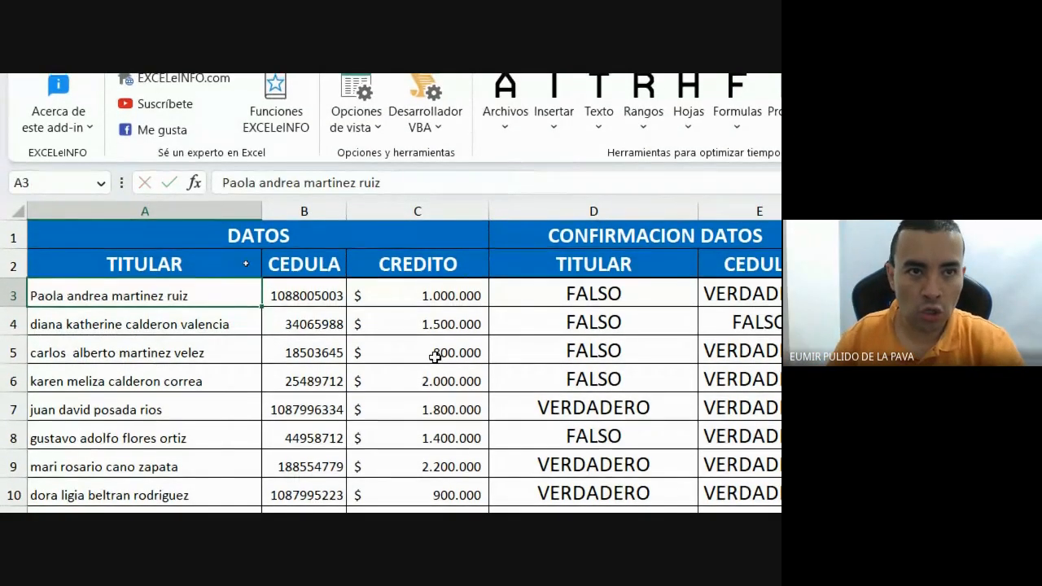
{"action": "scroll", "coordinate": [749, 472], "scroll_direction": "right", "scroll_amount": 4}
{"action": "left_click", "coordinate": [388, 285]}
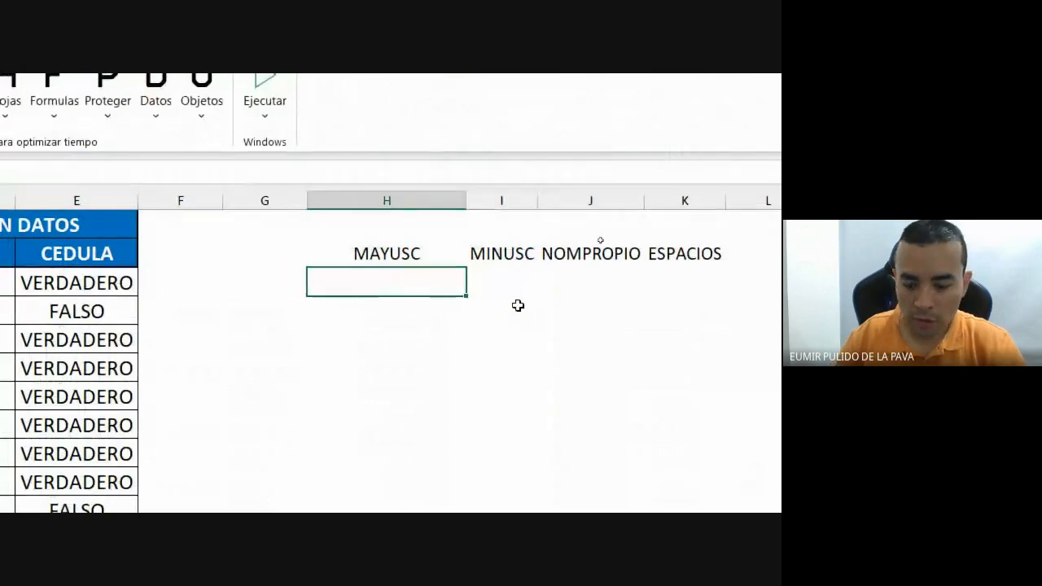
Enter =MAYUSC(A3) in H3, fill it down to H11, and autofit column H.
{"action": "type", "text": "=mayus"}
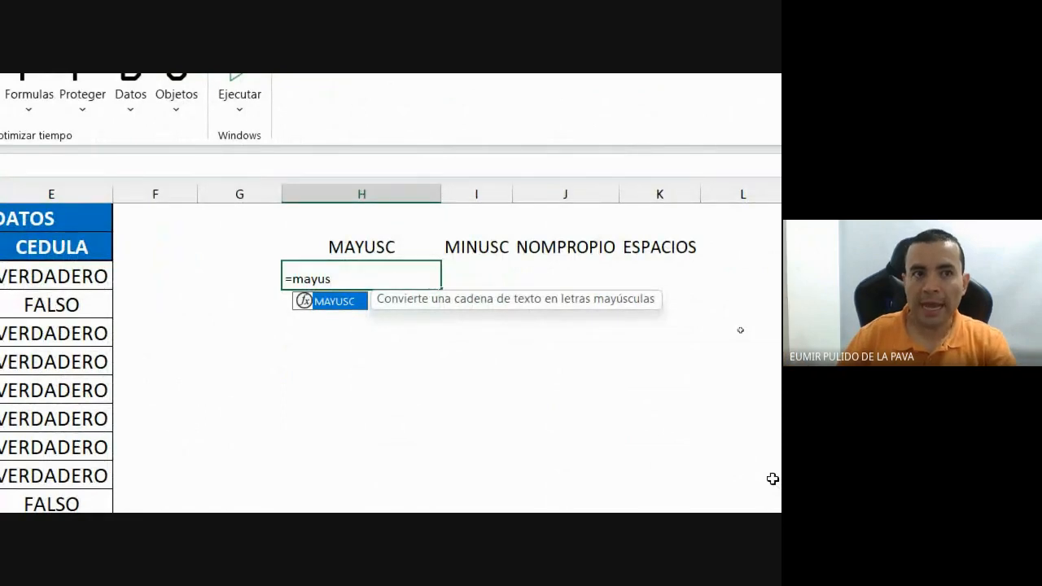
{"action": "key", "text": "Tab"}
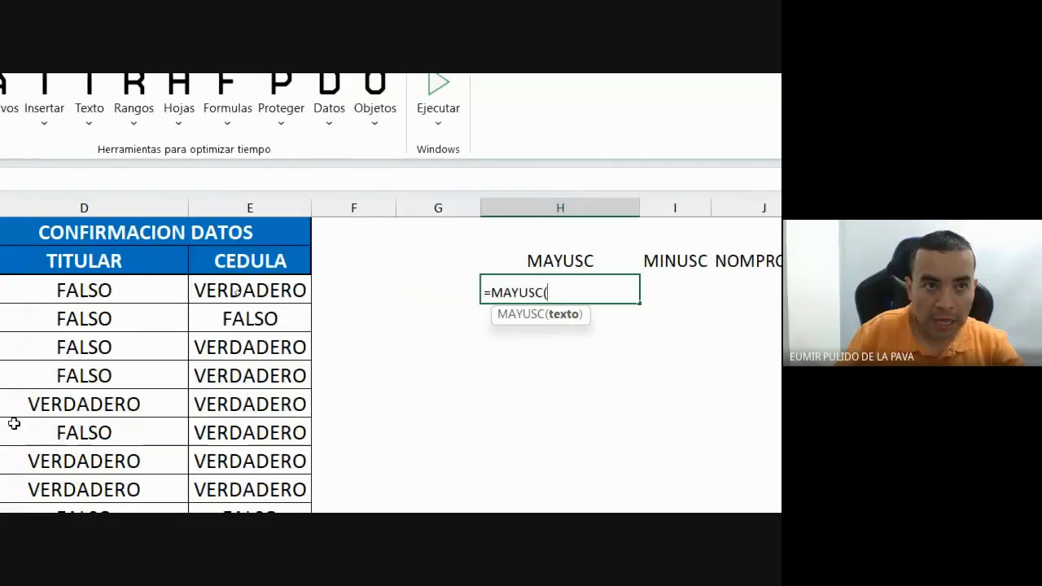
{"action": "left_click", "coordinate": [106, 292]}
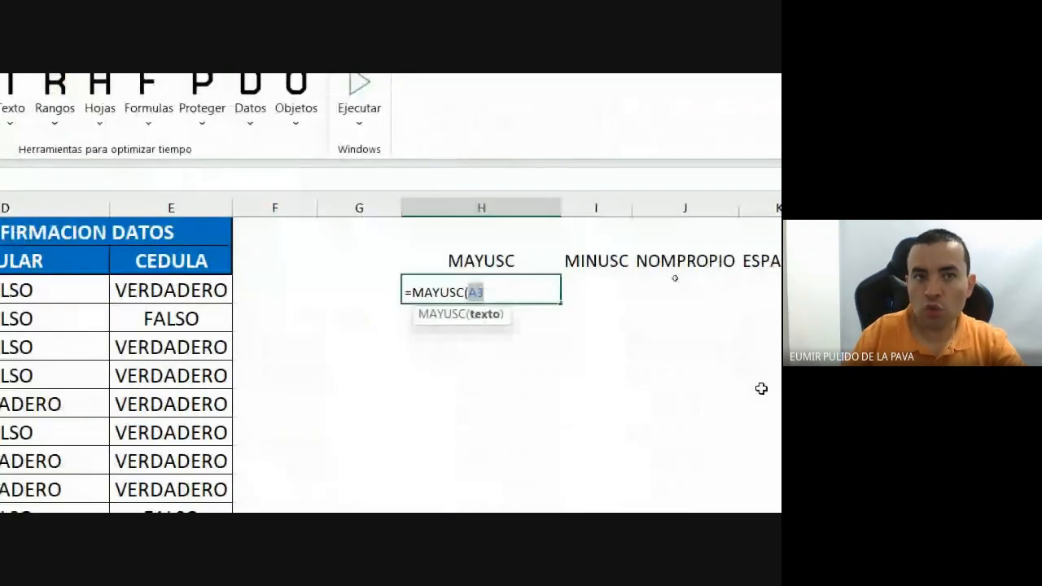
{"action": "type", "text": ")"}
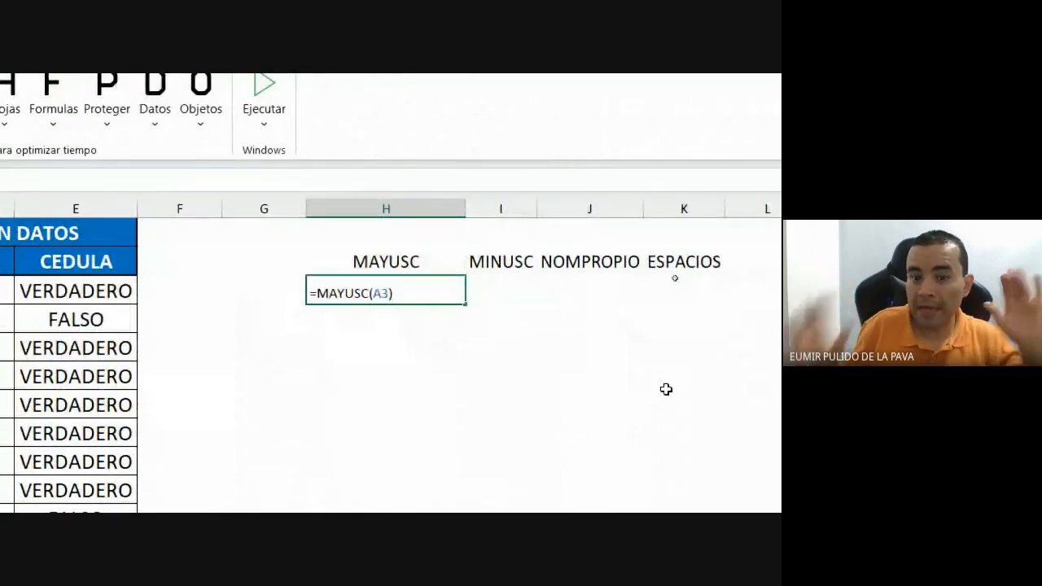
{"action": "key", "text": "Return"}
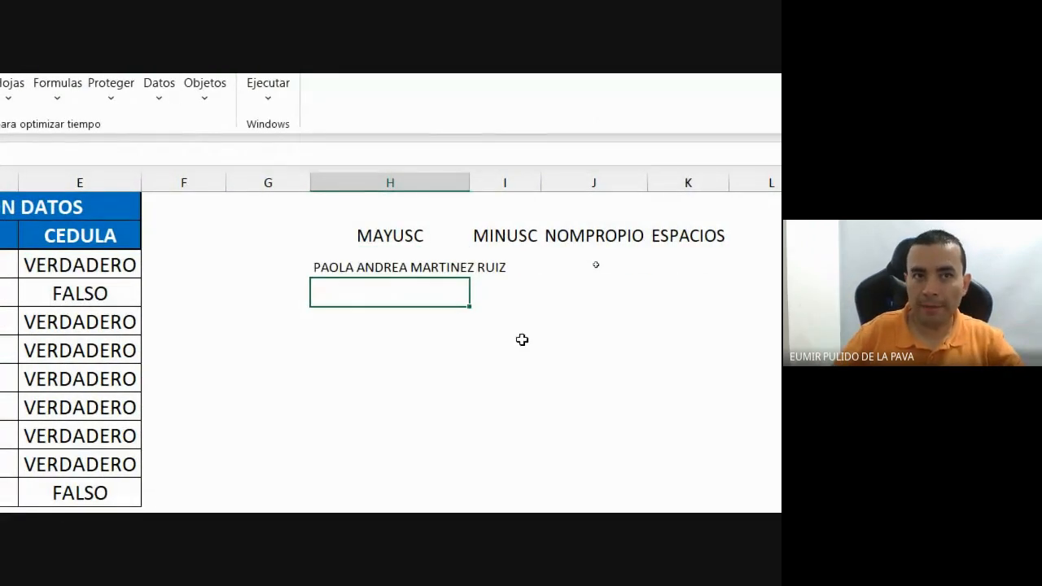
{"action": "double_click", "coordinate": [469, 183]}
{"action": "left_click", "coordinate": [496, 271]}
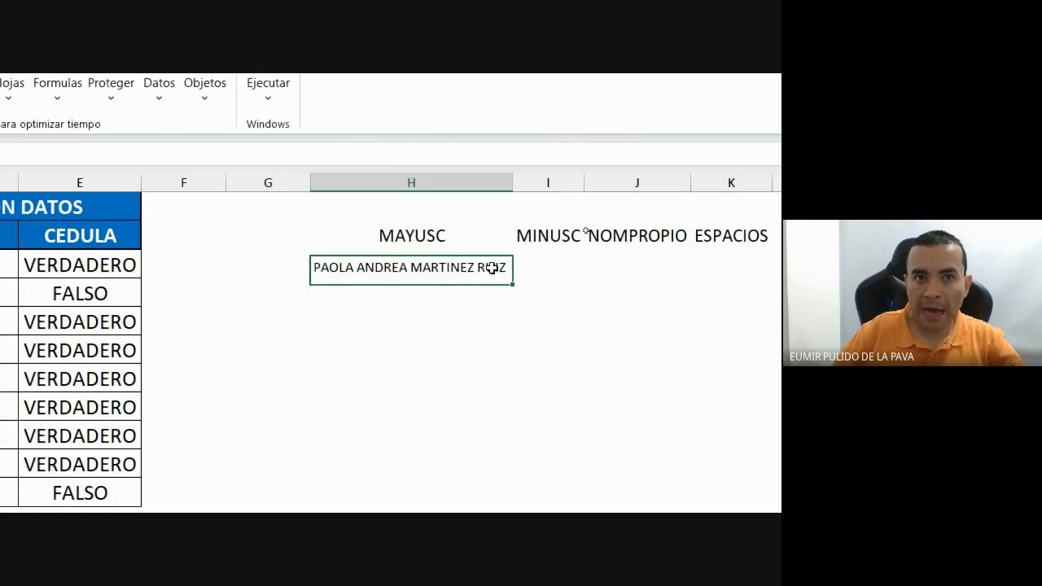
{"action": "left_click_drag", "start_coordinate": [515, 280], "coordinate": [492, 503]}
{"action": "double_click", "coordinate": [513, 132]}
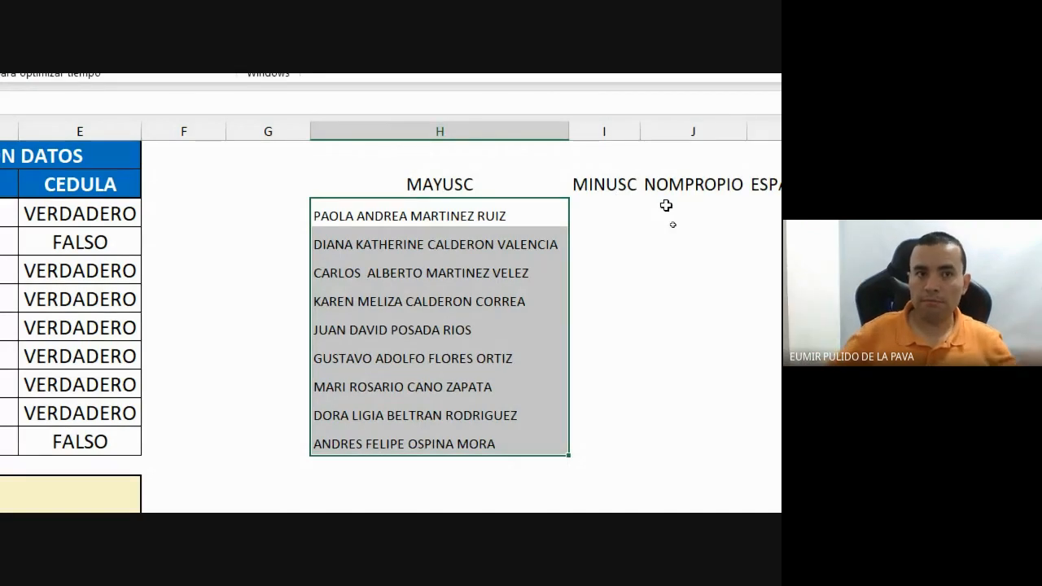
{"action": "key", "text": "super+minus"}
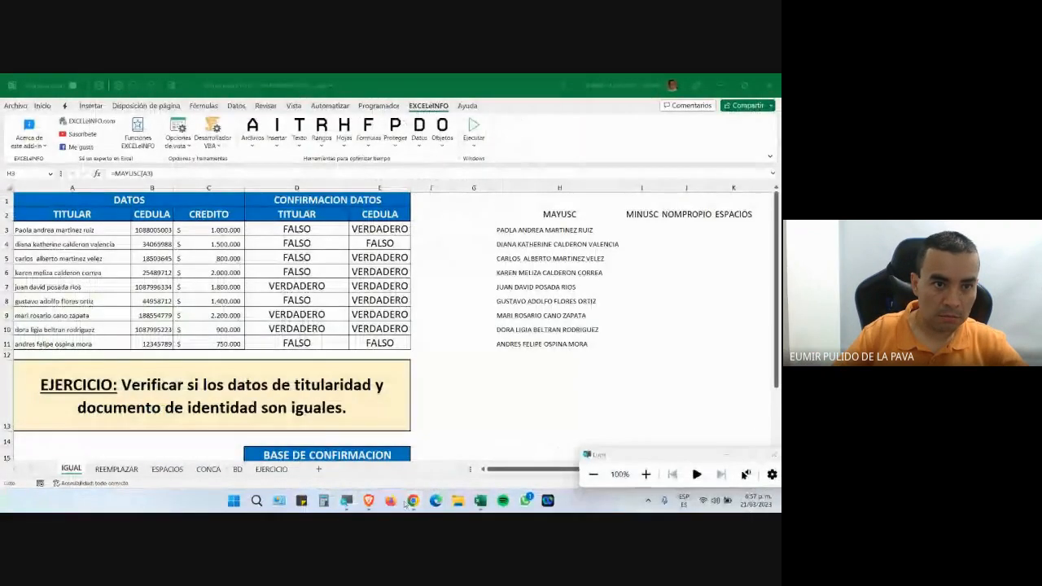
Check the Meet call window, return to Excel, and drag column I's border wider.
{"action": "mouse_move", "coordinate": [405, 504]}
{"action": "left_click", "coordinate": [350, 444]}
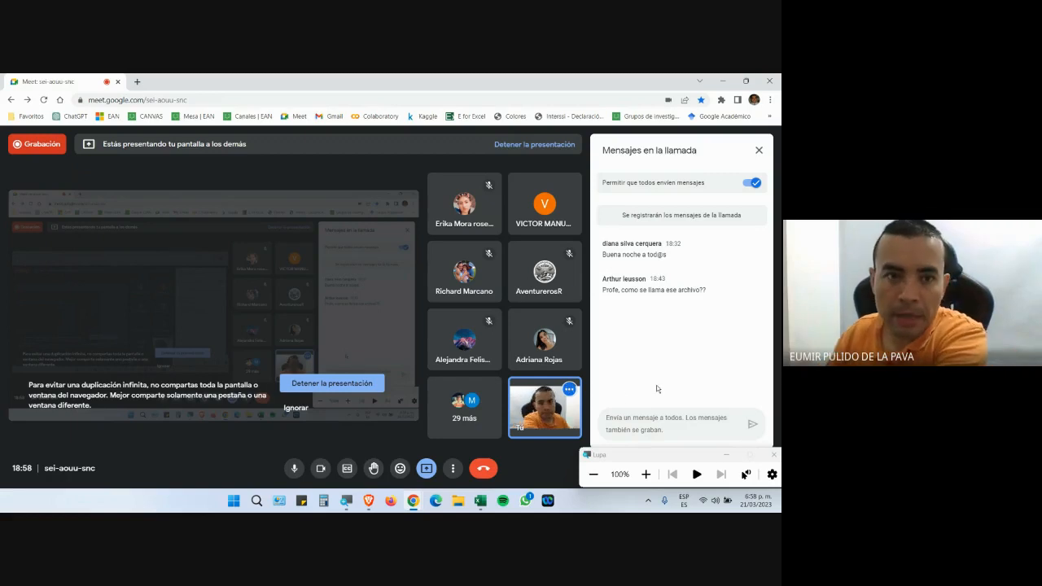
{"action": "left_click", "coordinate": [480, 500]}
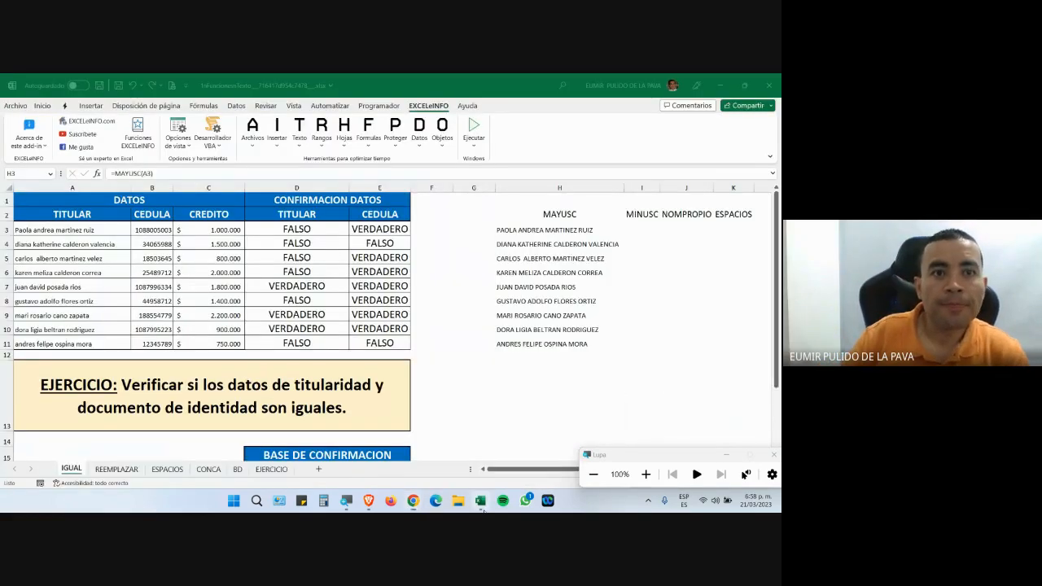
{"action": "left_click", "coordinate": [730, 456]}
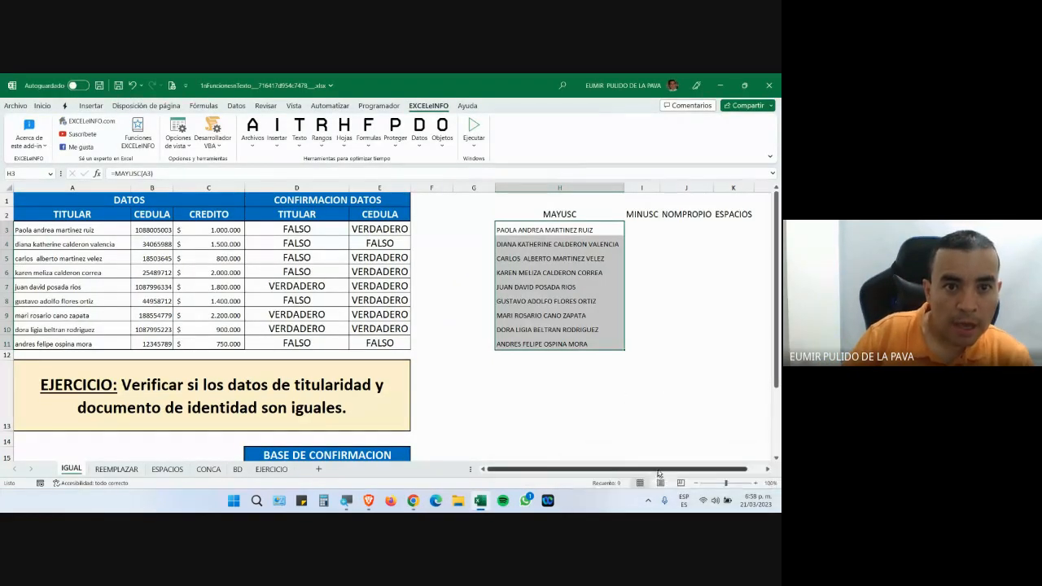
{"action": "left_click_drag", "start_coordinate": [668, 470], "coordinate": [694, 471]}
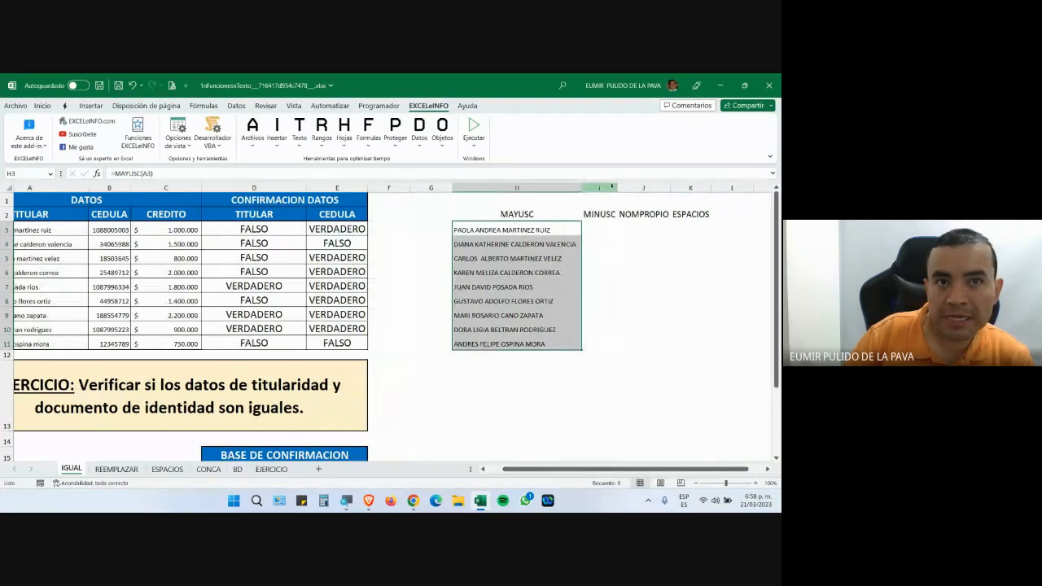
{"action": "left_click_drag", "start_coordinate": [618, 188], "coordinate": [676, 188]}
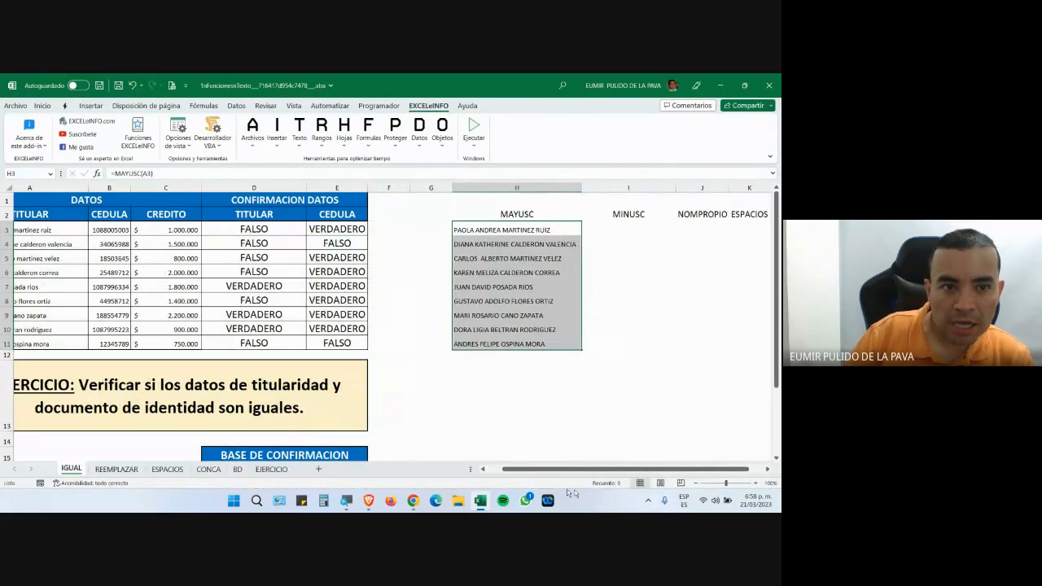
{"action": "left_click", "coordinate": [345, 500]}
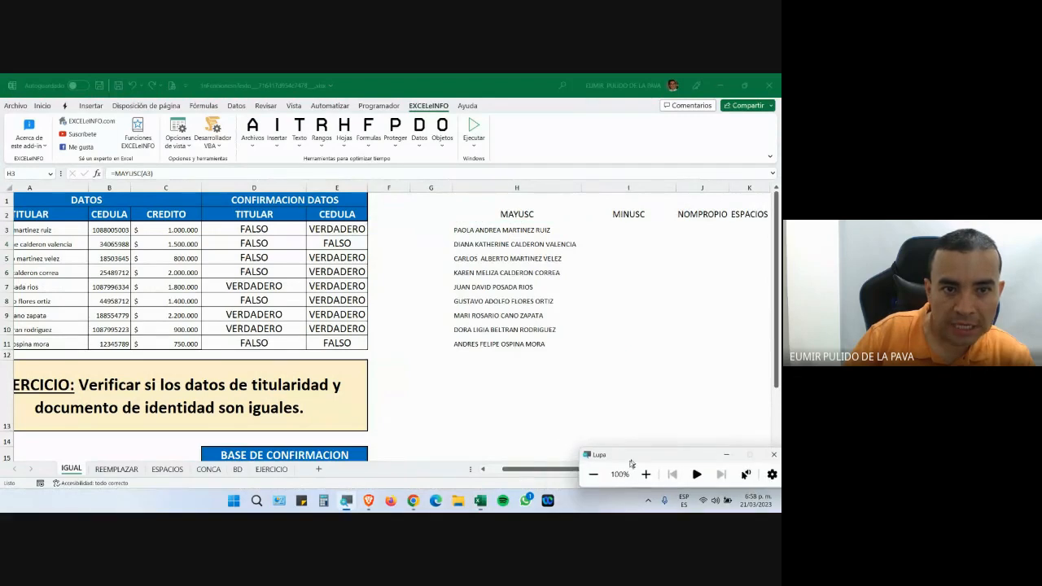
Enter =MINUSC(H3) in I3, briefly checking the Meet call midway.
{"action": "left_click", "coordinate": [645, 475]}
{"action": "left_click", "coordinate": [479, 222]}
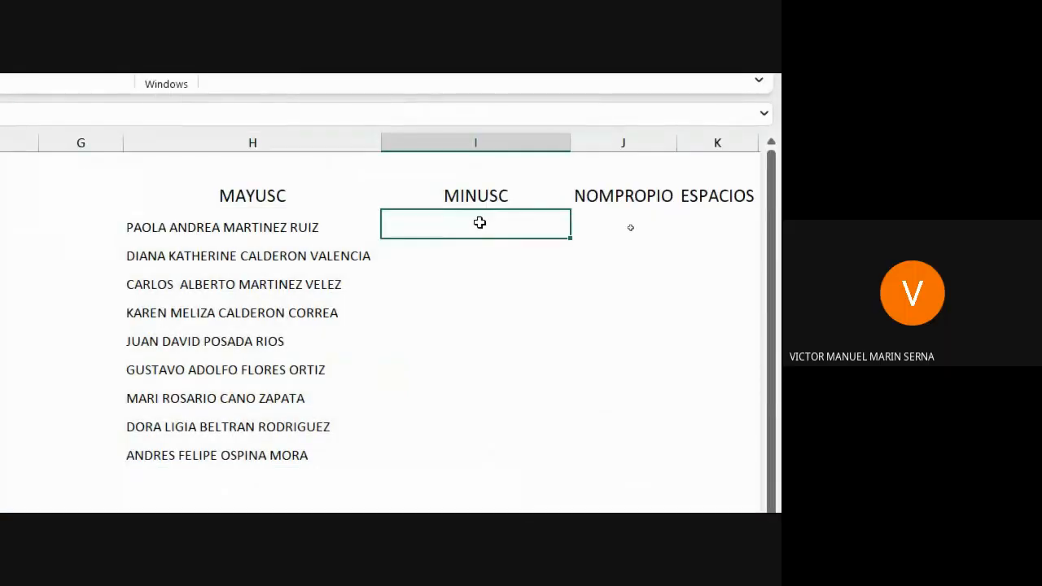
{"action": "type", "text": "=mi"}
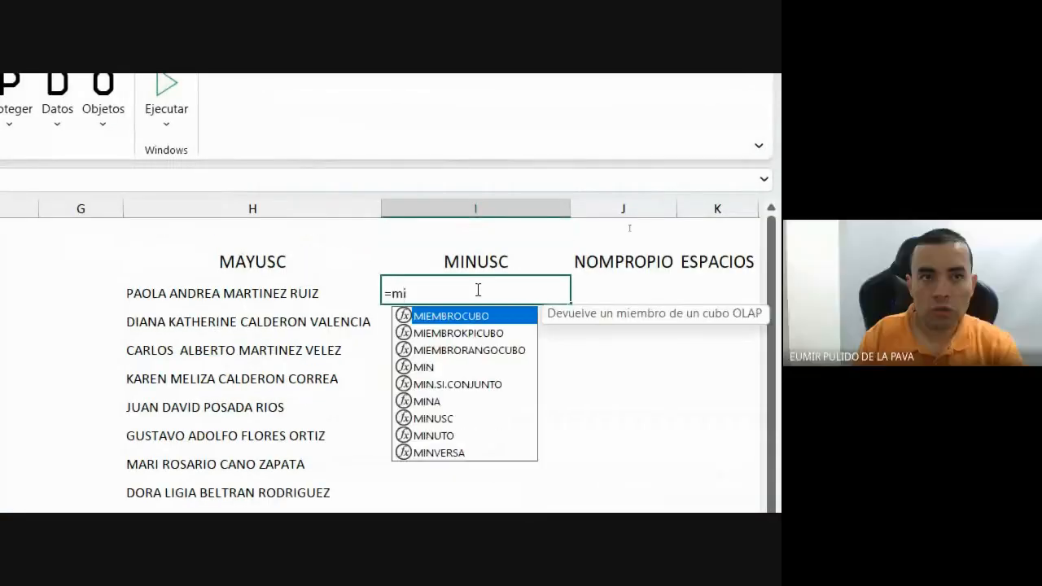
{"action": "type", "text": "nus"}
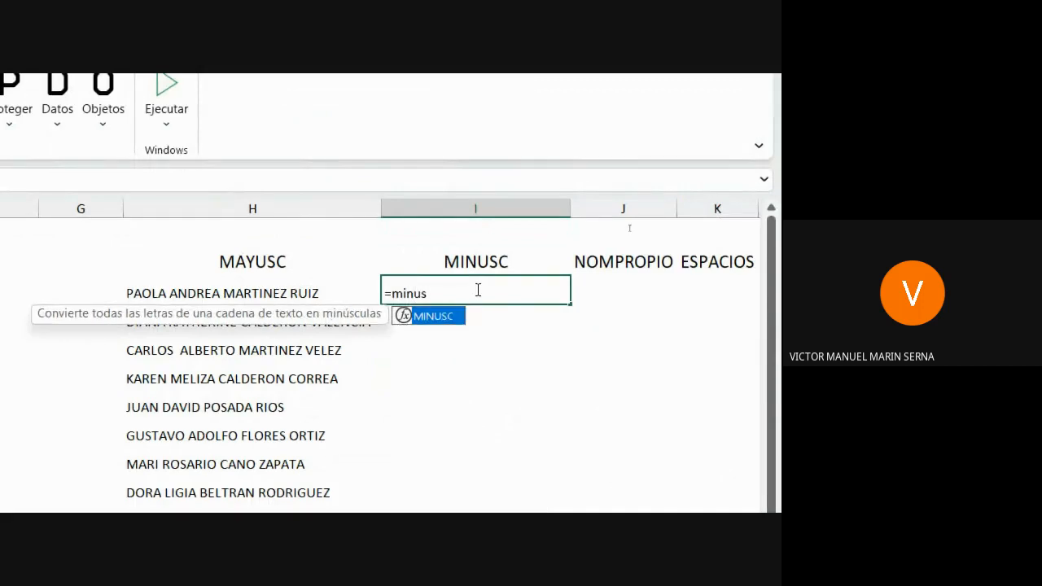
{"action": "key", "text": "Tab"}
{"action": "key", "text": "super+plus"}
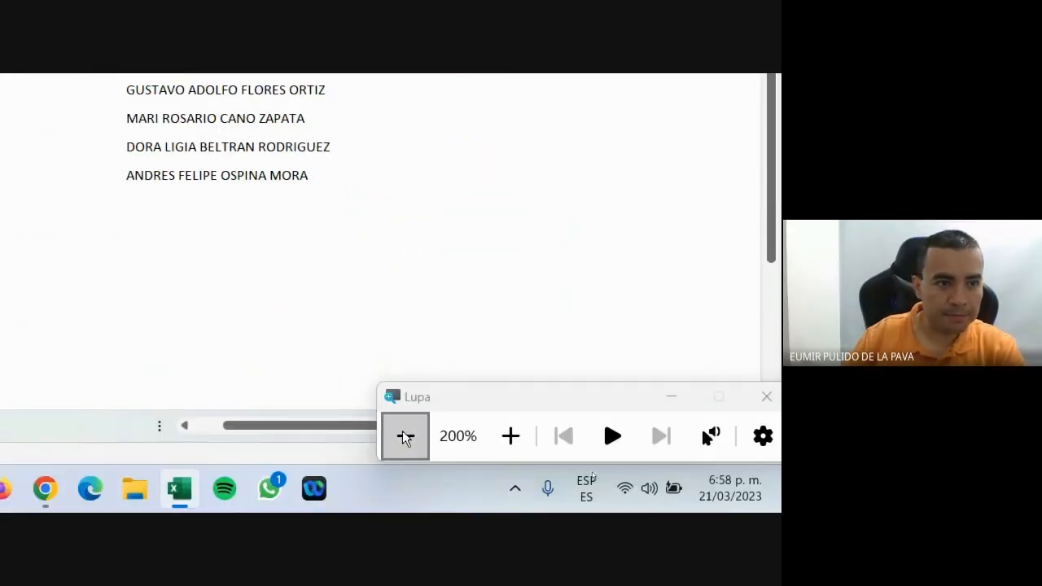
{"action": "left_click", "coordinate": [406, 436]}
{"action": "left_click", "coordinate": [389, 464]}
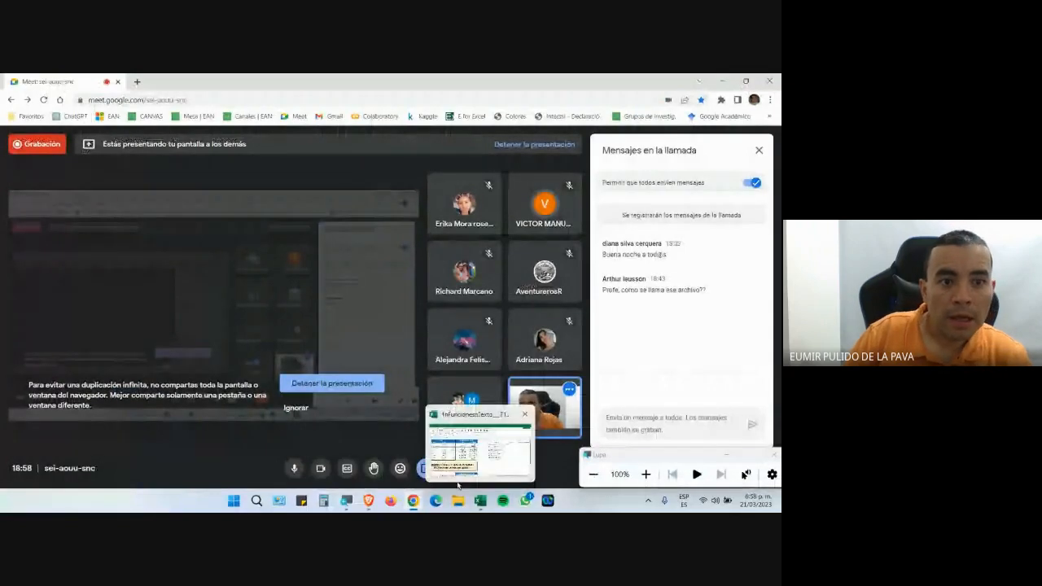
{"action": "left_click", "coordinate": [469, 451]}
{"action": "left_click", "coordinate": [646, 473]}
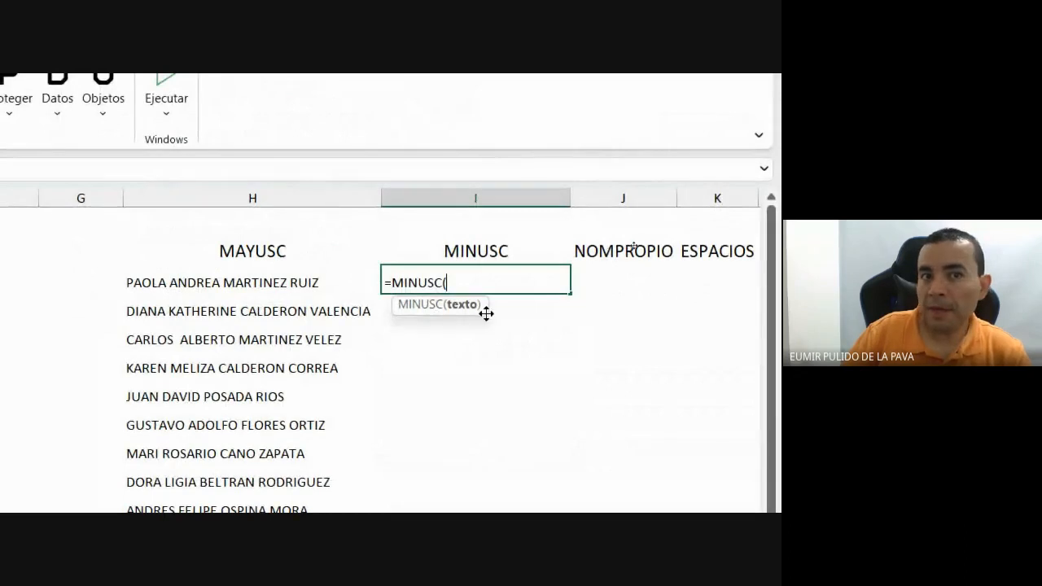
{"action": "left_click", "coordinate": [313, 283]}
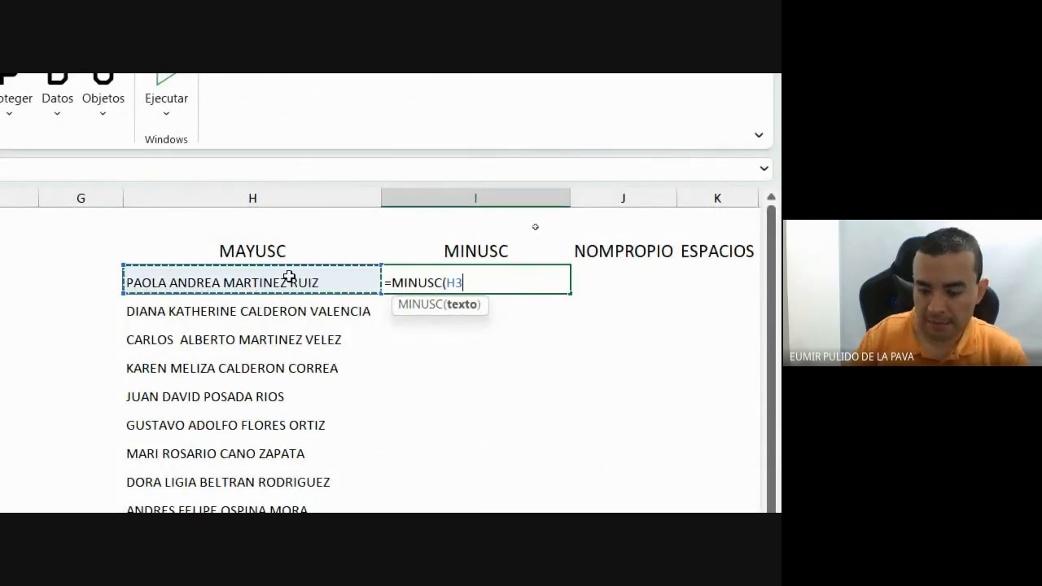
{"action": "type", "text": ")"}
{"action": "key", "text": "Return"}
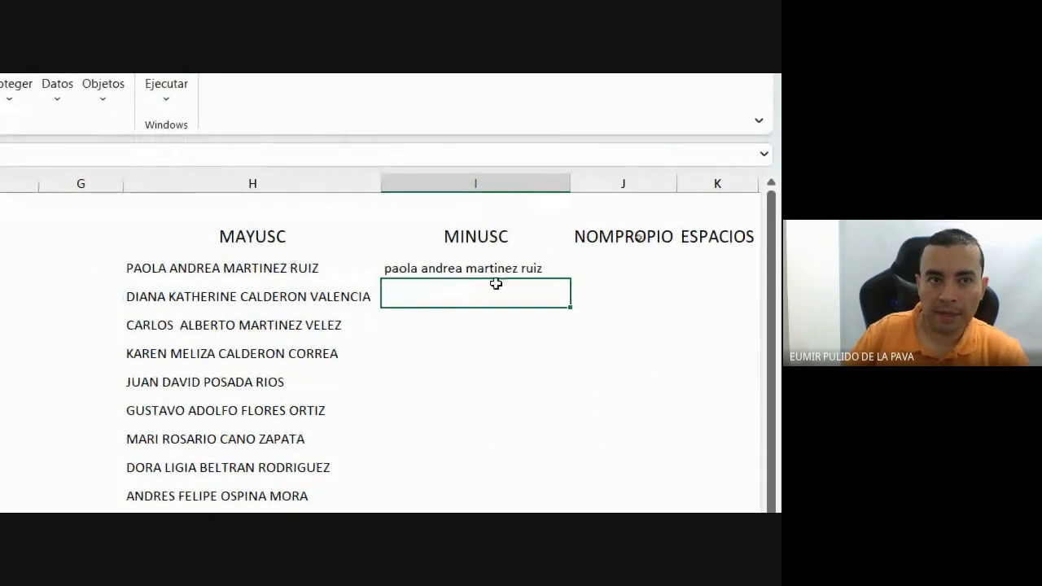
Copy the MINUSC formula down to I11 and autofit column I.
{"action": "left_click", "coordinate": [547, 275]}
{"action": "double_click", "coordinate": [571, 280]}
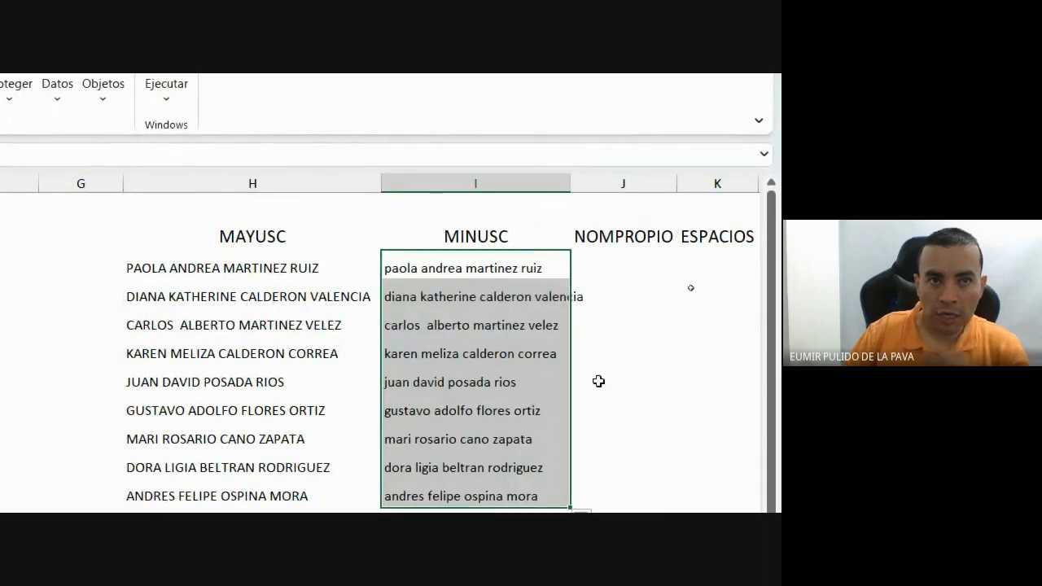
{"action": "double_click", "coordinate": [572, 182]}
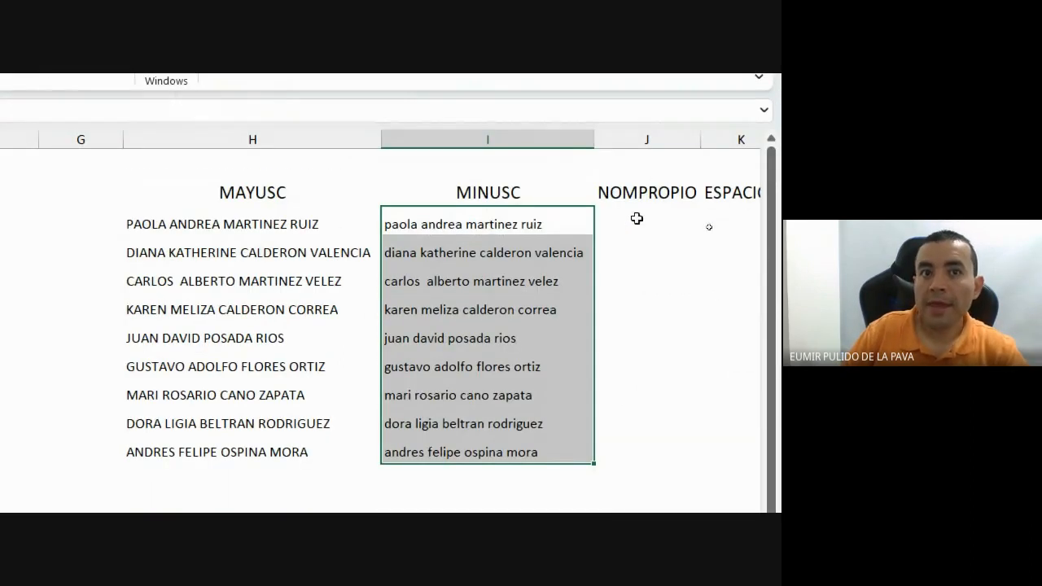
{"action": "left_click", "coordinate": [642, 221]}
Enter =NOMPROPIO(A3) in J3, fill it down to J11, and autofit column J.
{"action": "left_click_drag", "start_coordinate": [703, 158], "coordinate": [753, 144]}
{"action": "type", "text": "=nom"}
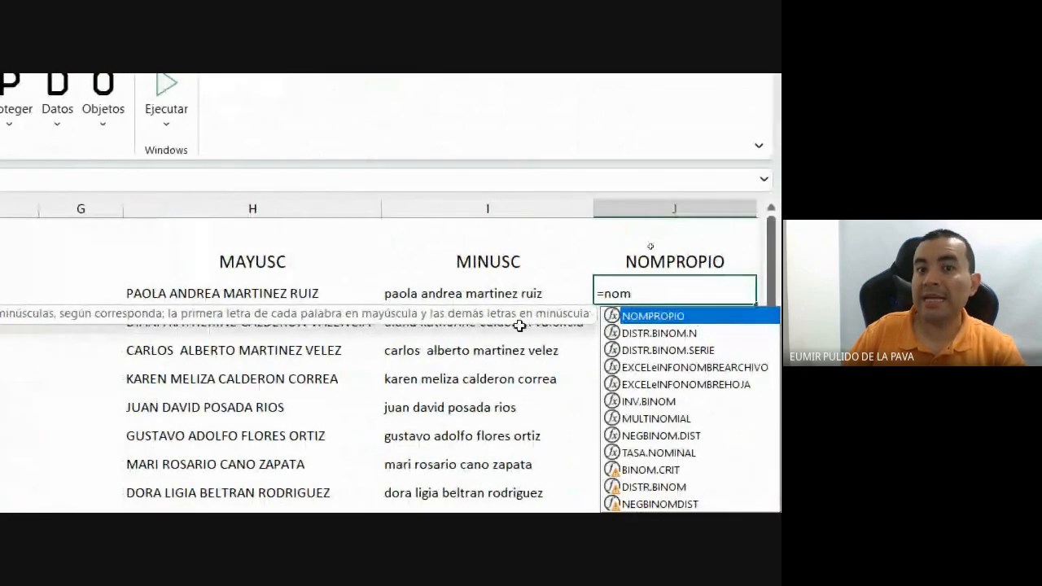
{"action": "key", "text": "Tab"}
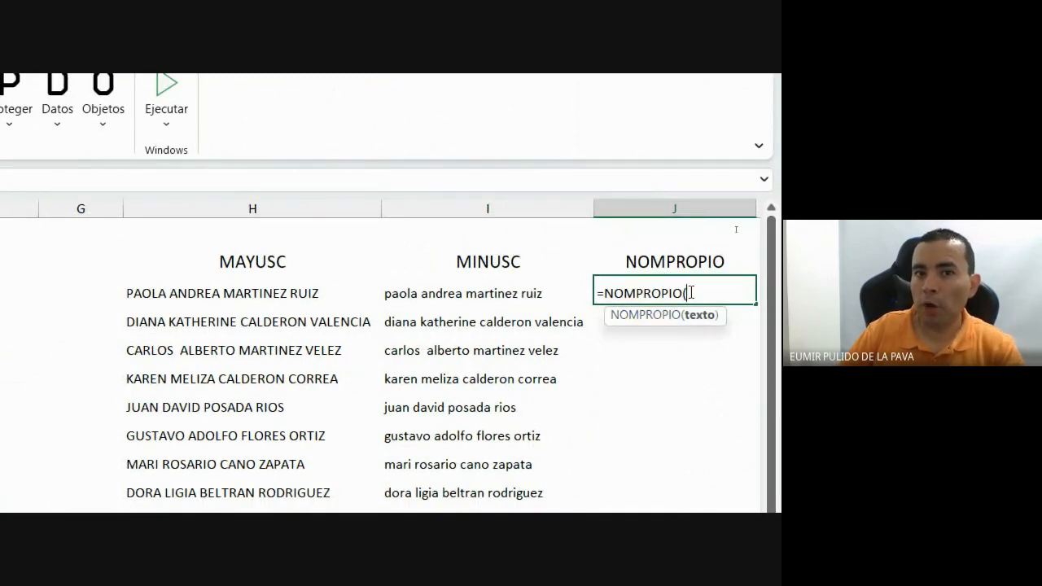
{"action": "left_click_drag", "start_coordinate": [317, 425], "coordinate": [284, 424]}
{"action": "left_click", "coordinate": [97, 275]}
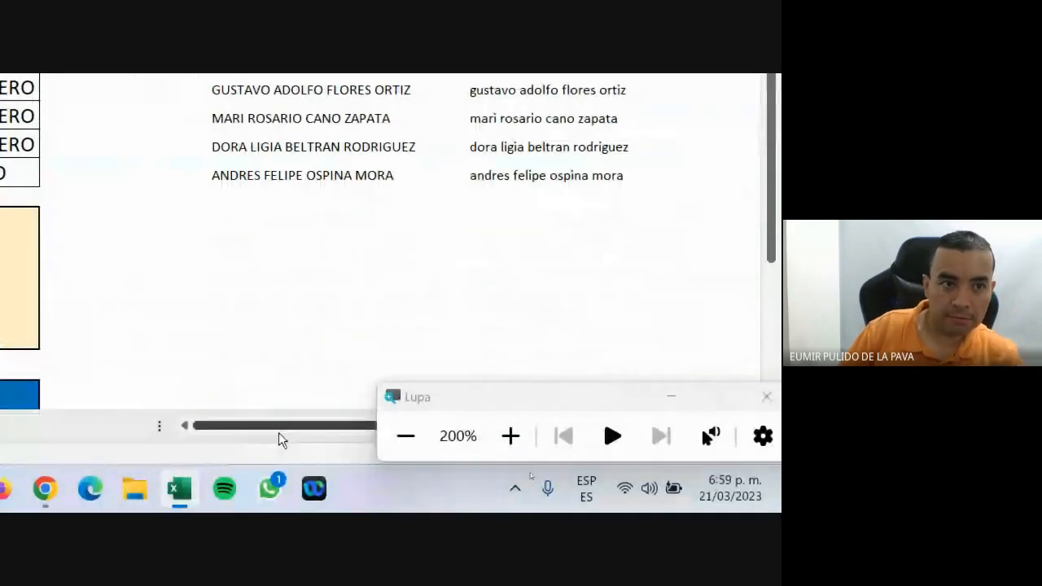
{"action": "left_click", "coordinate": [671, 397]}
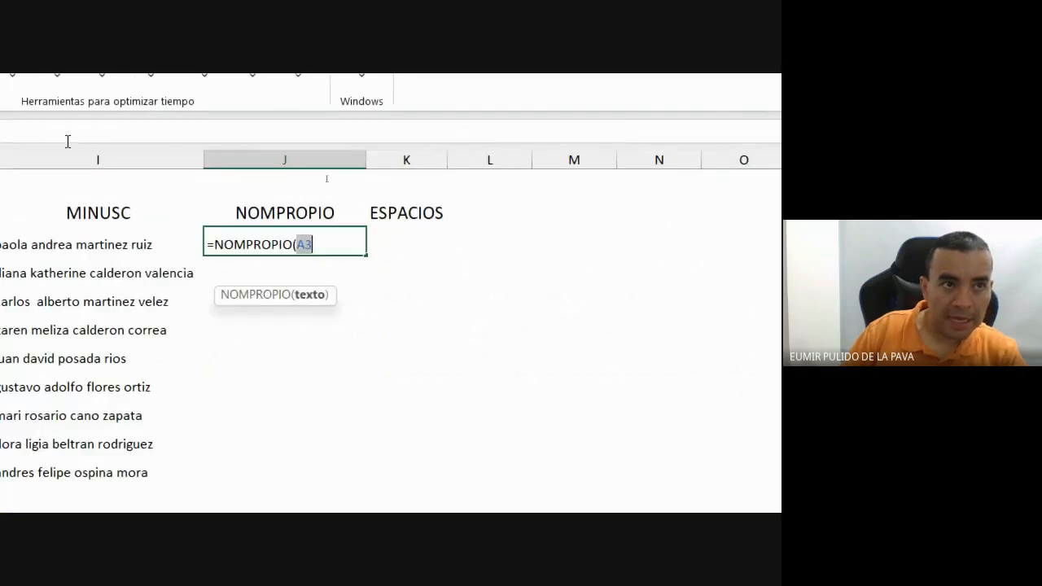
{"action": "key", "text": "Return"}
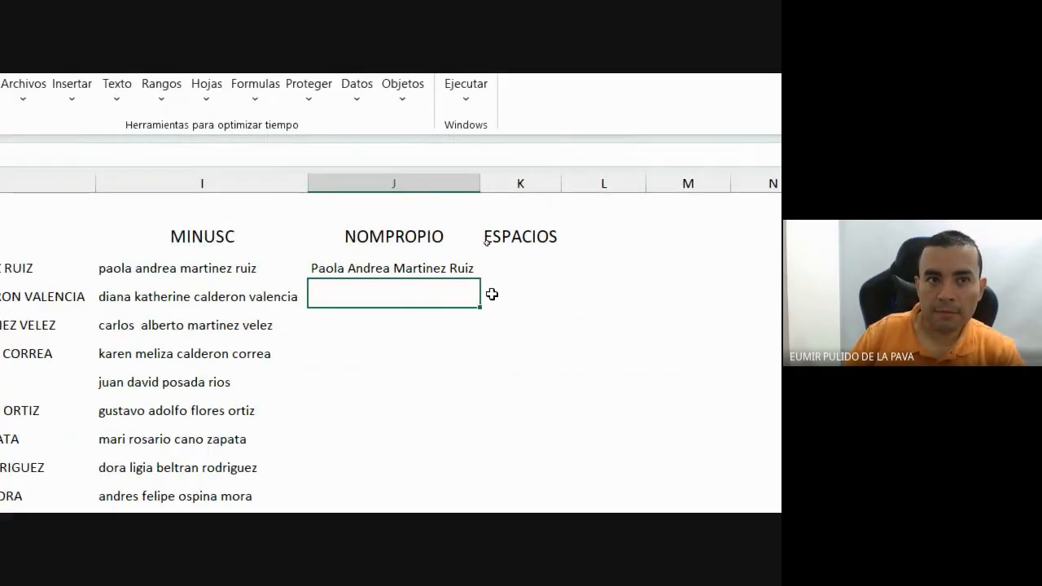
{"action": "left_click", "coordinate": [460, 269]}
{"action": "left_click_drag", "start_coordinate": [472, 281], "coordinate": [469, 481]}
{"action": "double_click", "coordinate": [481, 149]}
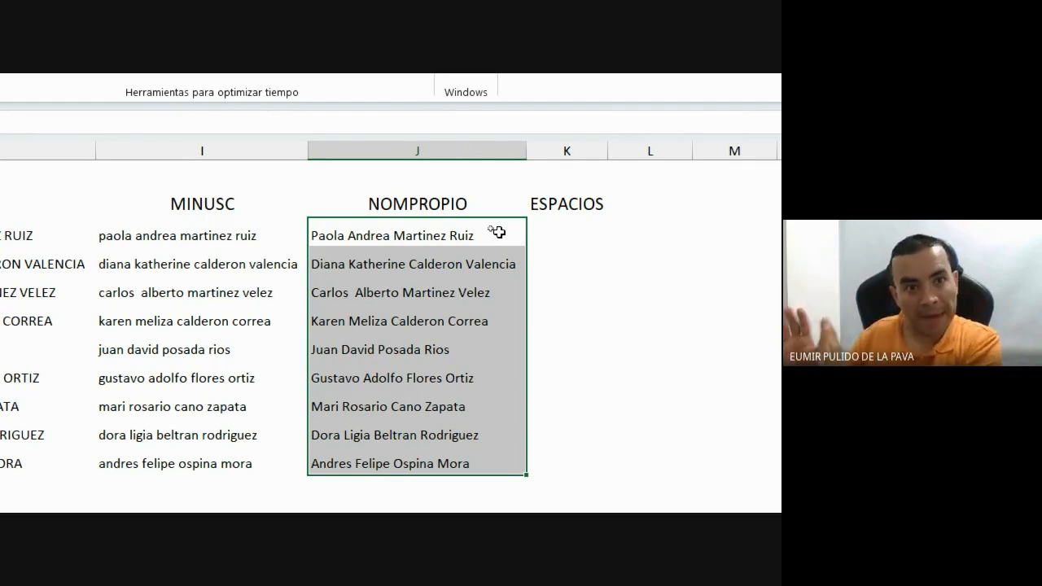
Enter =ESPACIOS(A3) in K3.
{"action": "left_click", "coordinate": [562, 239]}
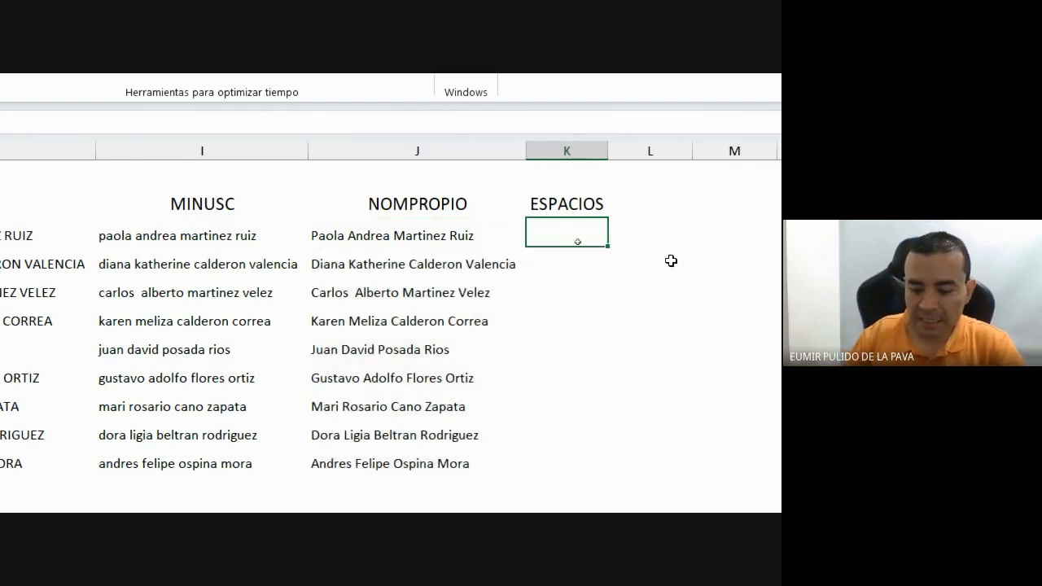
{"action": "type", "text": "=esp"}
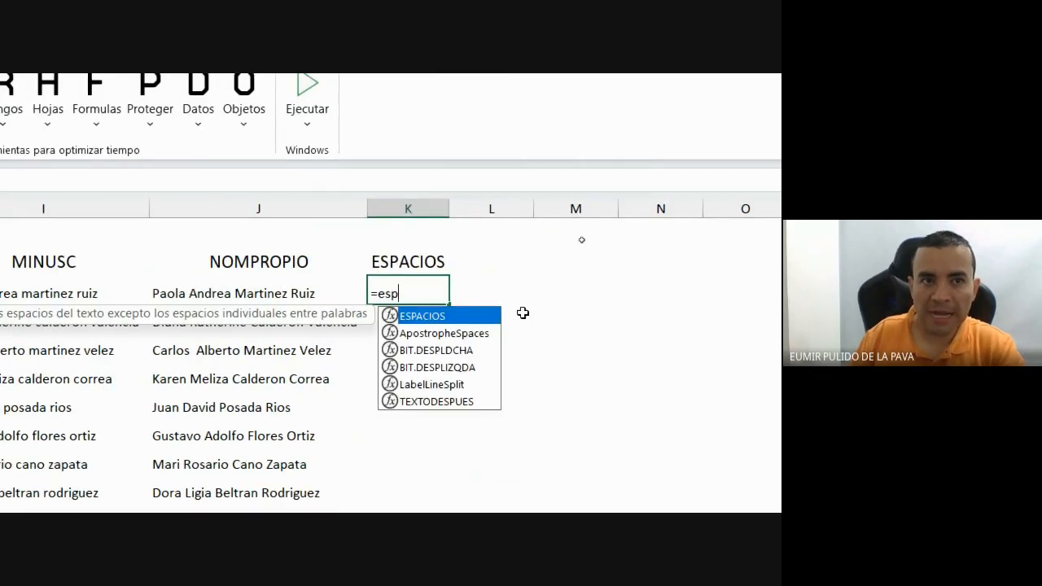
{"action": "type", "text": "a"}
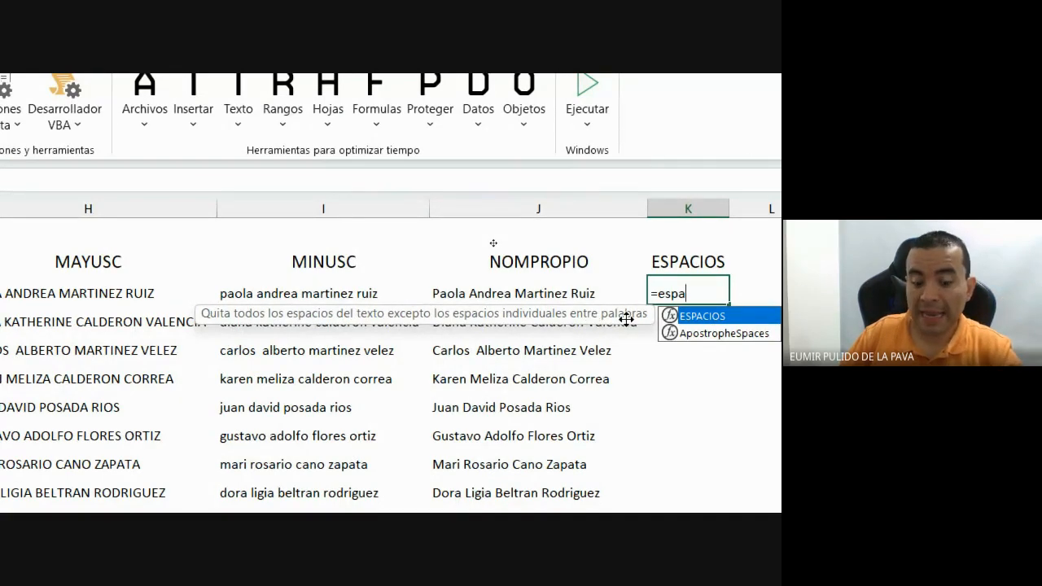
{"action": "key", "text": "Tab"}
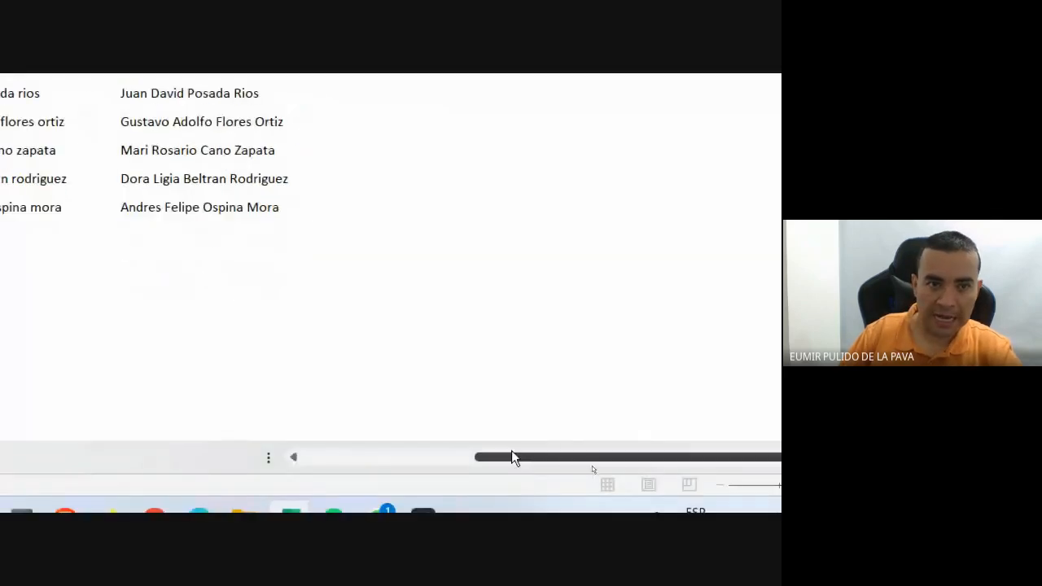
{"action": "left_click_drag", "start_coordinate": [511, 452], "coordinate": [354, 453]}
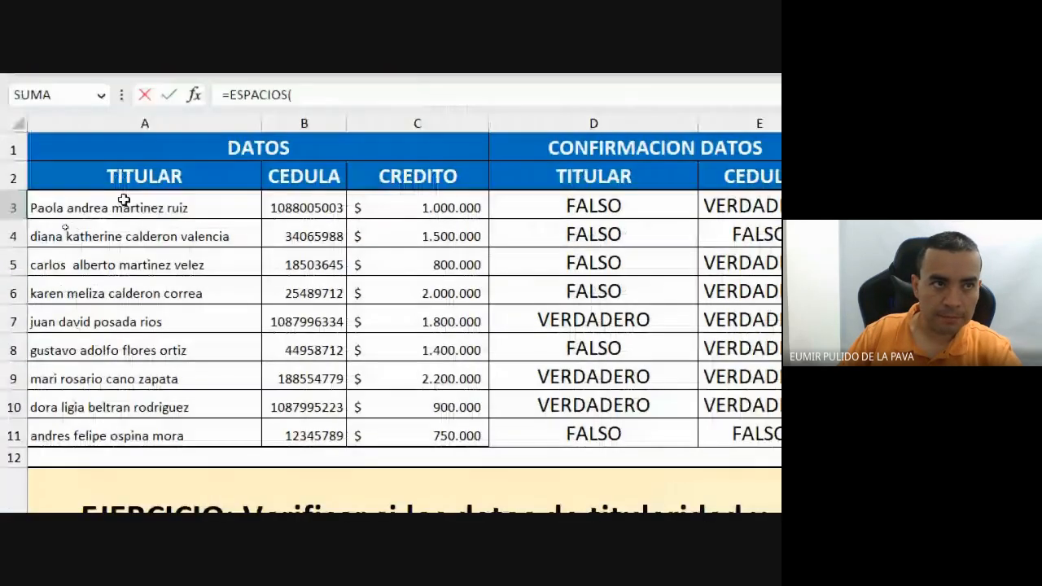
{"action": "left_click", "coordinate": [142, 111]}
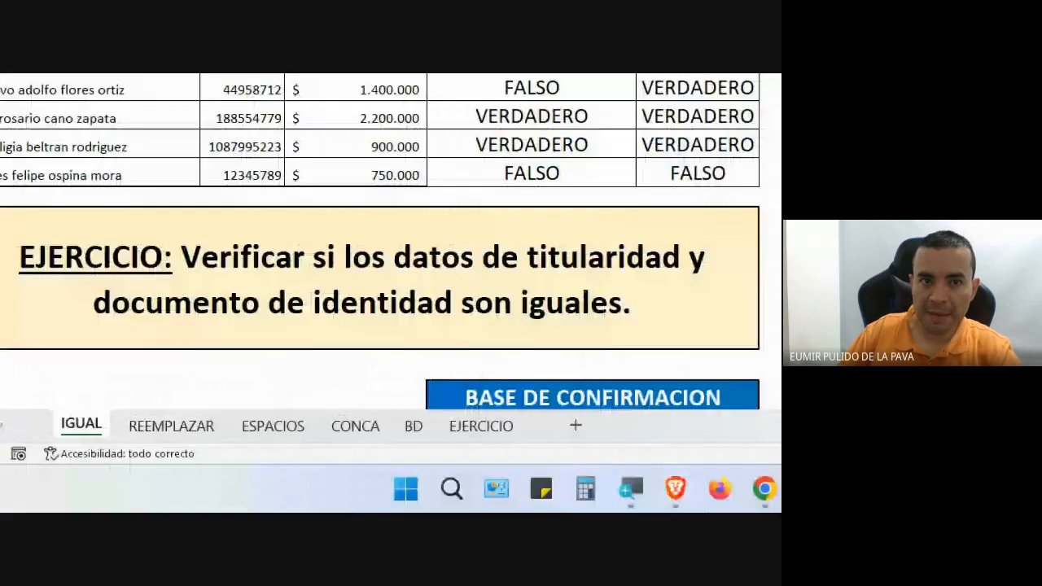
{"action": "left_click_drag", "start_coordinate": [932, 434], "coordinate": [1041, 440]}
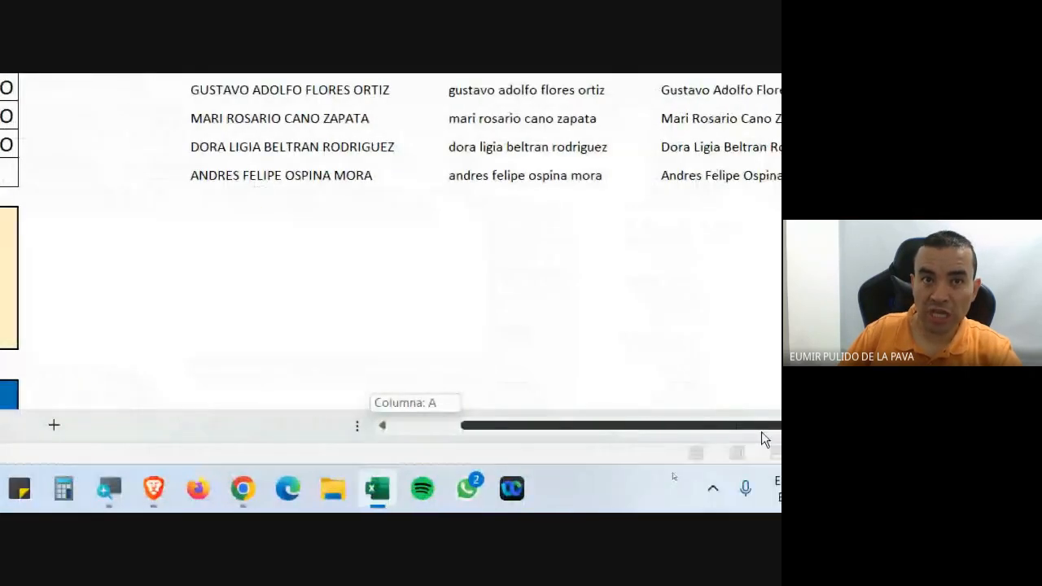
{"action": "left_click_drag", "start_coordinate": [766, 440], "coordinate": [743, 443]}
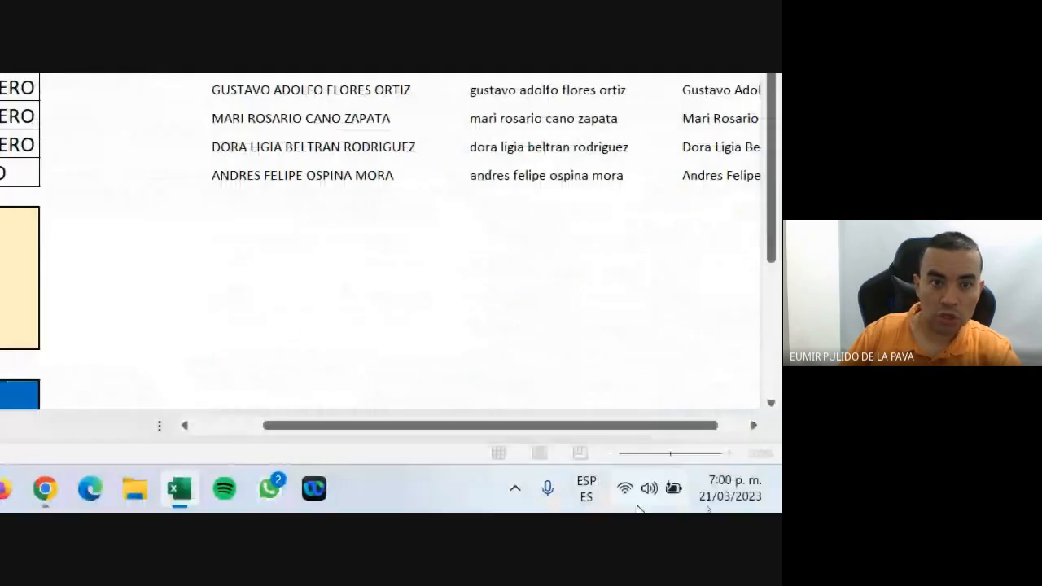
{"action": "left_click", "coordinate": [754, 425]}
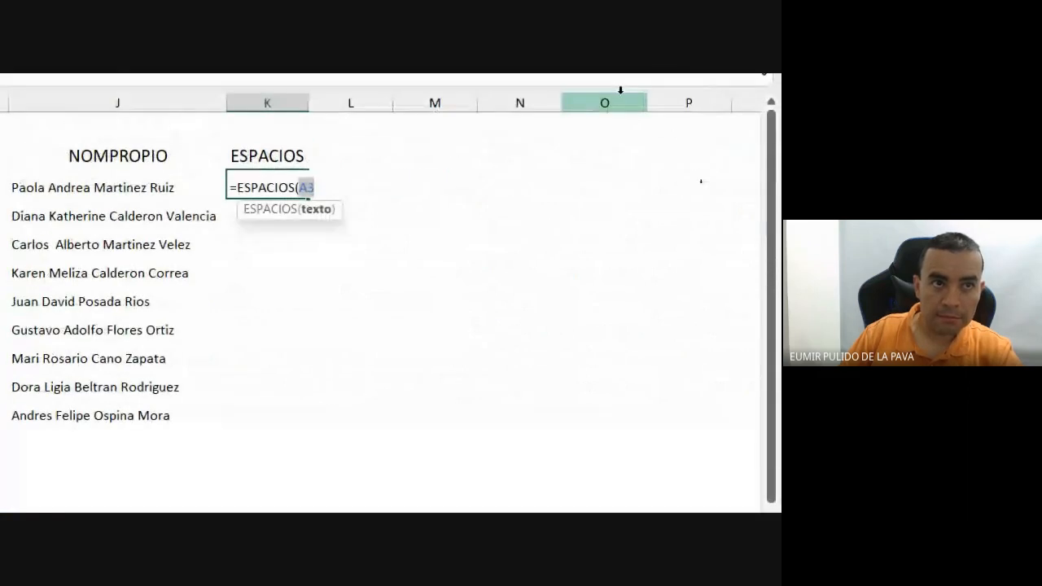
{"action": "type", "text": ")"}
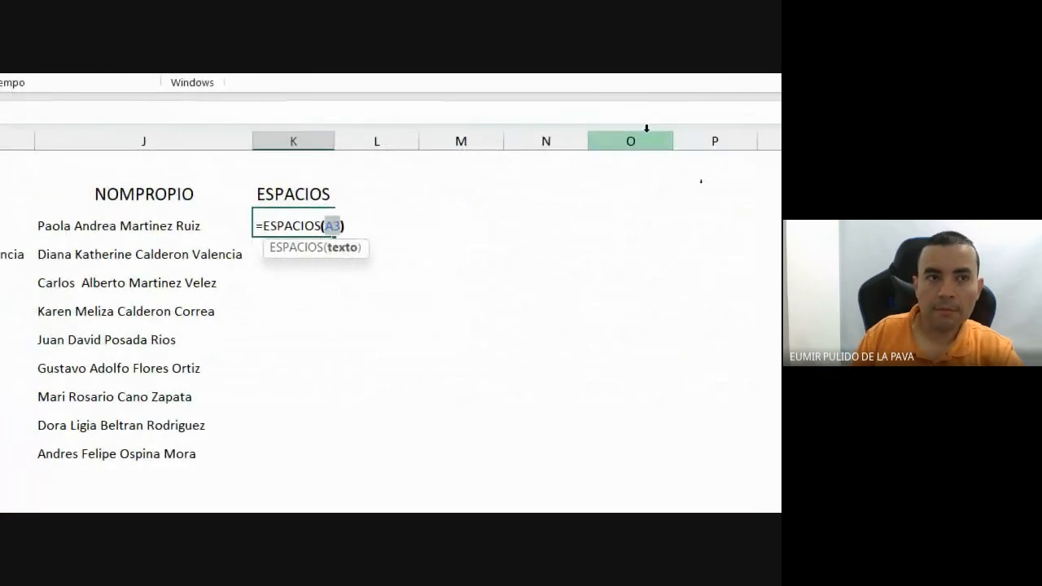
{"action": "key", "text": "Return"}
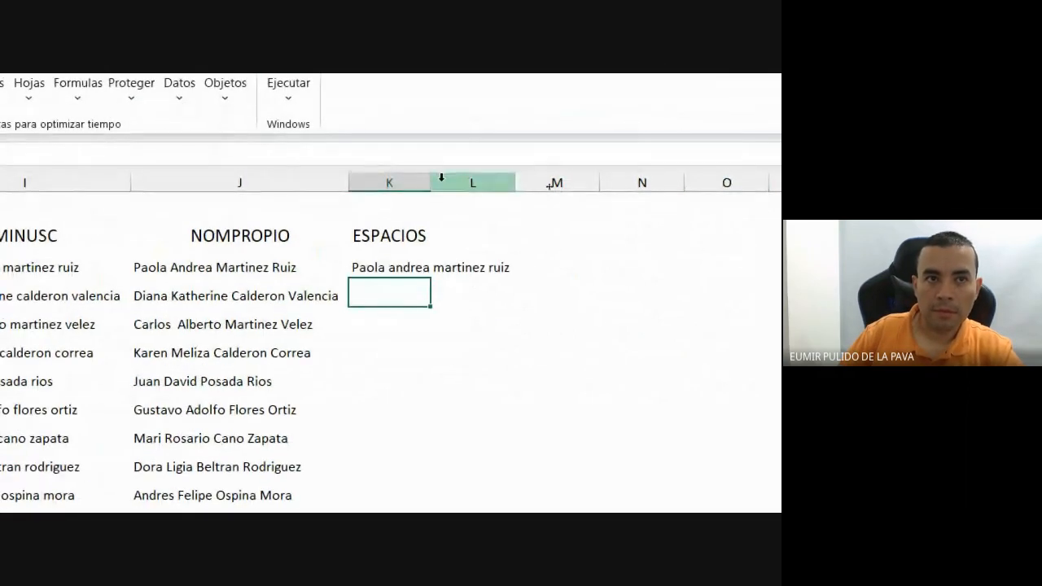
Autofit column K and copy the ESPACIOS formula down to K11.
{"action": "double_click", "coordinate": [395, 198]}
{"action": "left_click", "coordinate": [494, 267]}
{"action": "left_click_drag", "start_coordinate": [516, 282], "coordinate": [524, 495]}
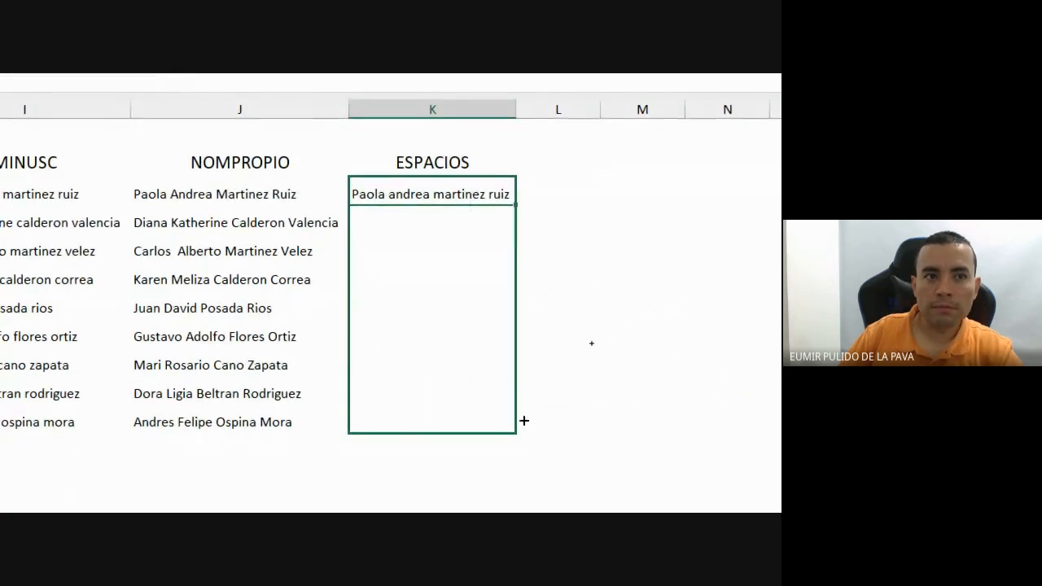
{"action": "left_click_drag", "start_coordinate": [524, 421], "coordinate": [524, 424]}
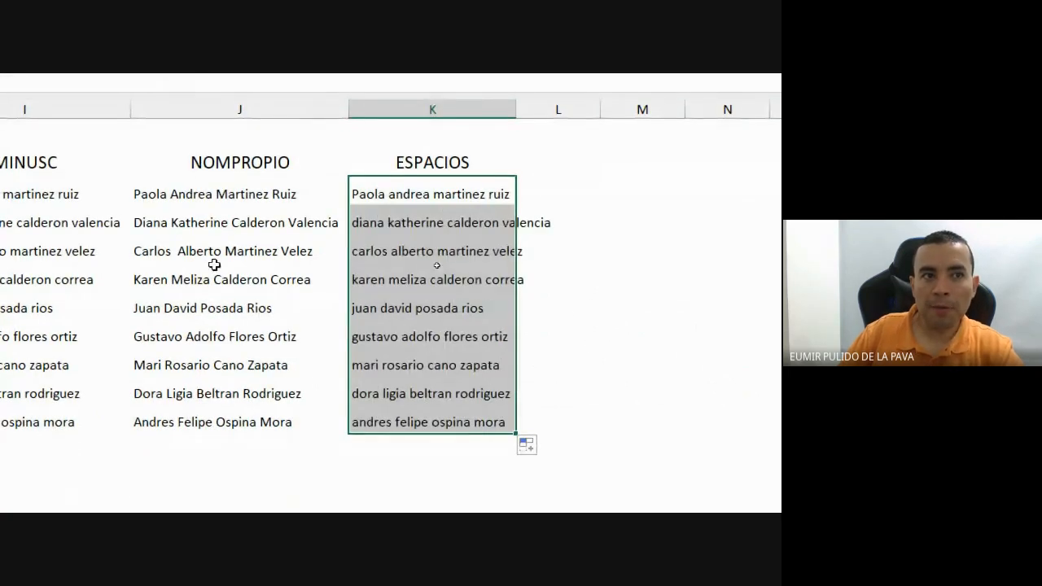
Compare a double-spaced proper-case name with its trimmed ESPACIOS version under the magnifier.
{"action": "left_click", "coordinate": [189, 251]}
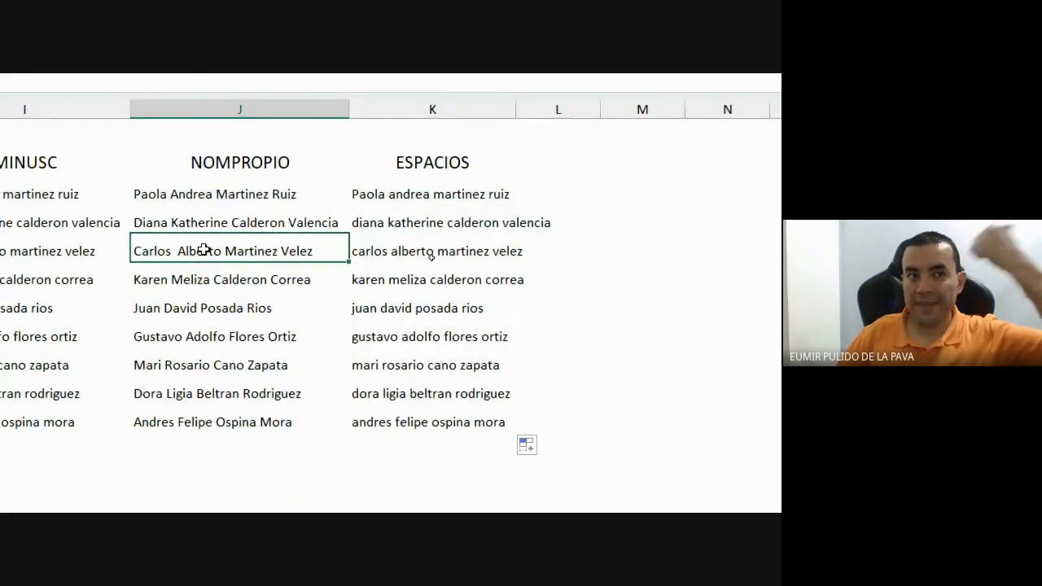
{"action": "left_click", "coordinate": [389, 247]}
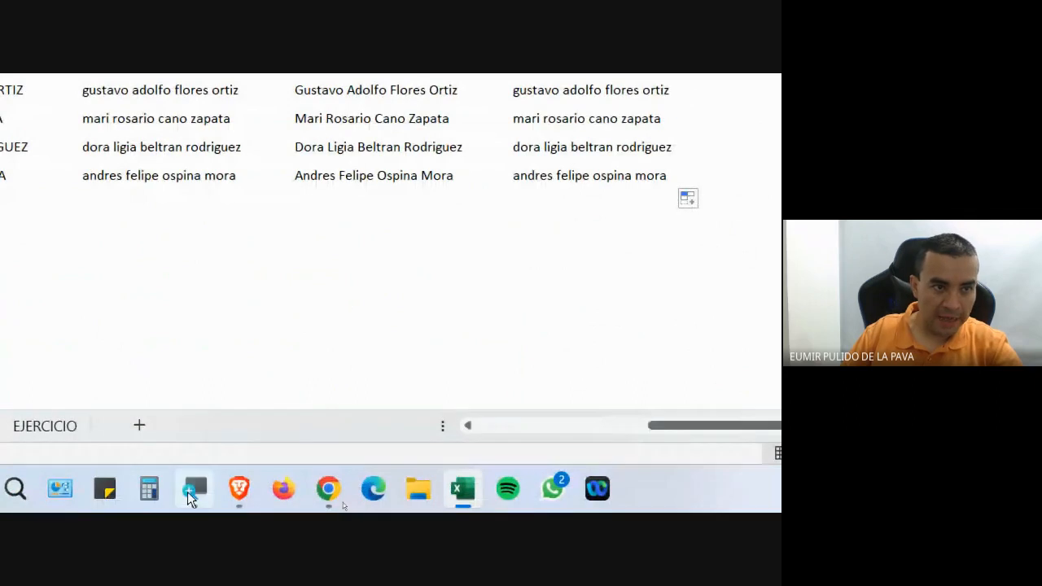
{"action": "left_click", "coordinate": [191, 490]}
{"action": "left_click", "coordinate": [569, 442]}
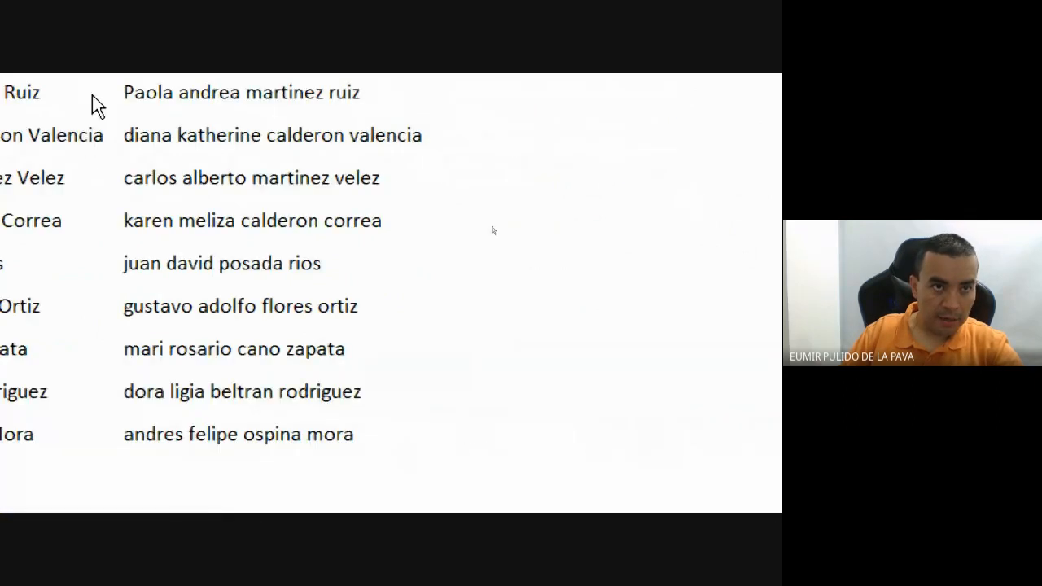
Compare the J5 and K5 entries again, then drag column K's border wider.
{"action": "left_click", "coordinate": [518, 262]}
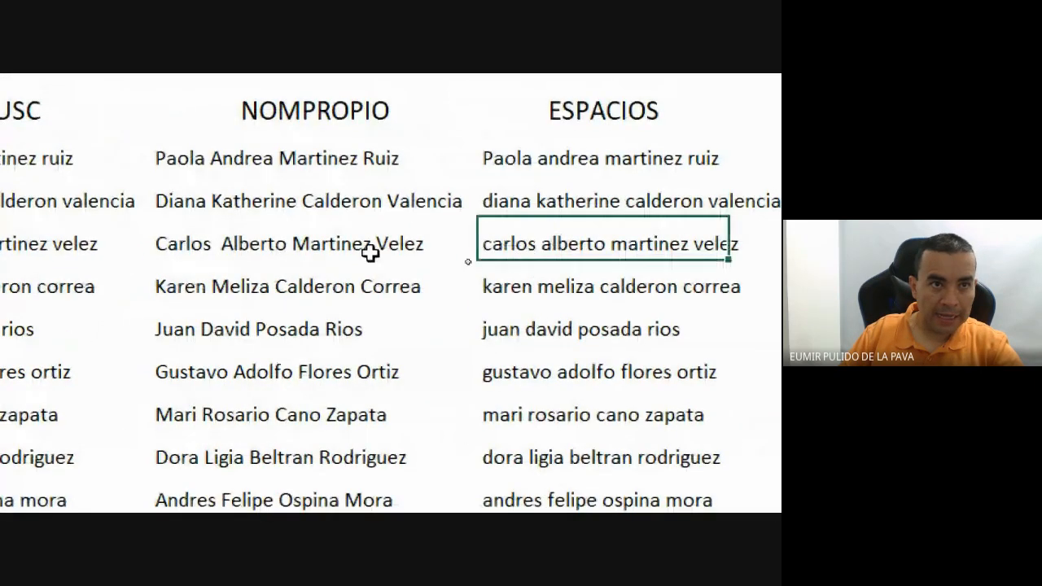
{"action": "left_click", "coordinate": [369, 256], "text": "ctrl"}
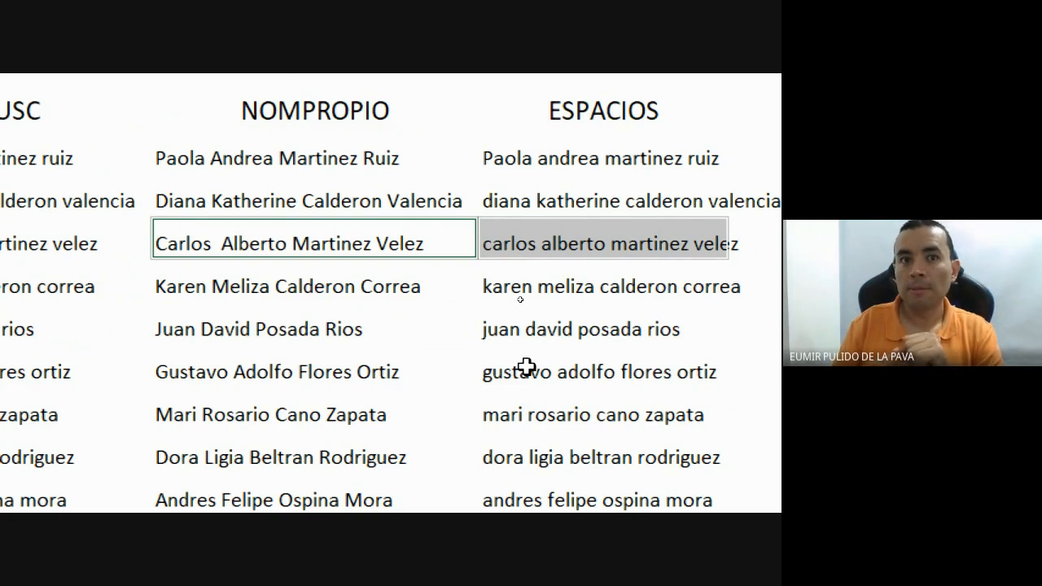
{"action": "left_click", "coordinate": [628, 227]}
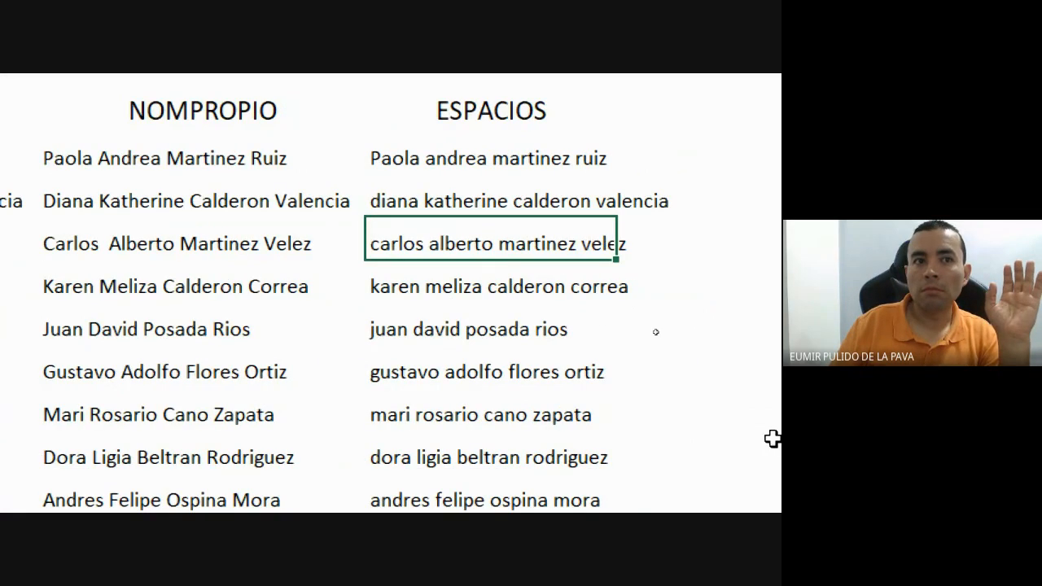
{"action": "left_click_drag", "start_coordinate": [622, 32], "coordinate": [679, 32]}
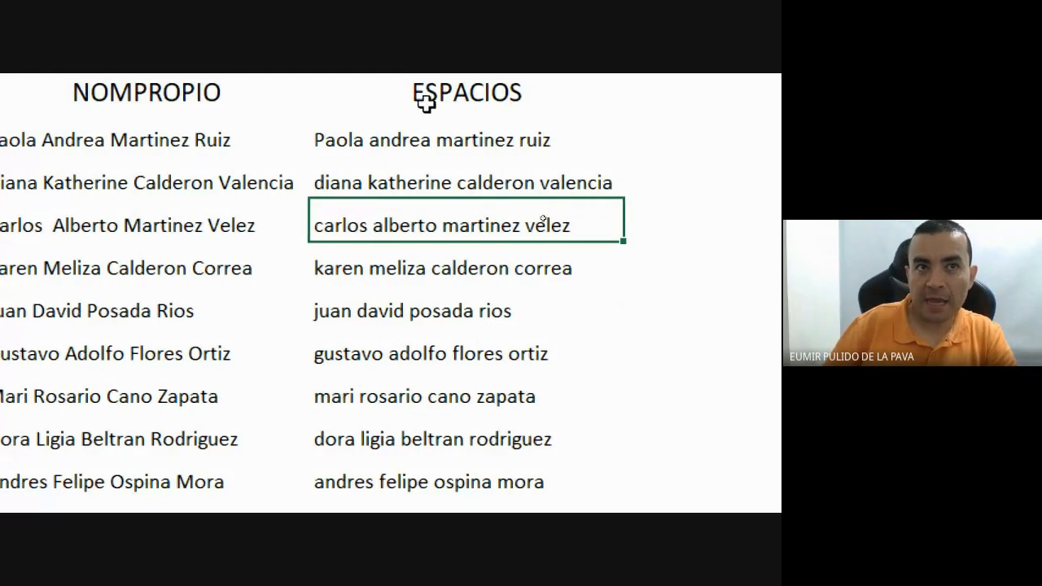
Wrap K3's ESPACIOS(A3) formula in MAYUSC to get =MAYUSC(ESPACIOS(A3)), highlighting both opening parentheses.
{"action": "double_click", "coordinate": [426, 140]}
{"action": "left_click", "coordinate": [325, 146]}
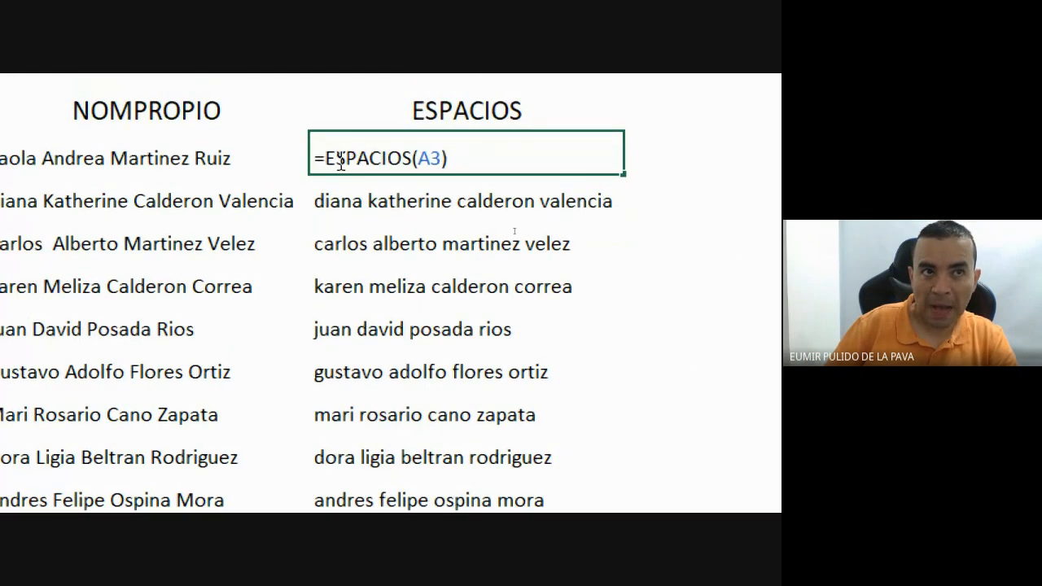
{"action": "type", "text": "mayusc"}
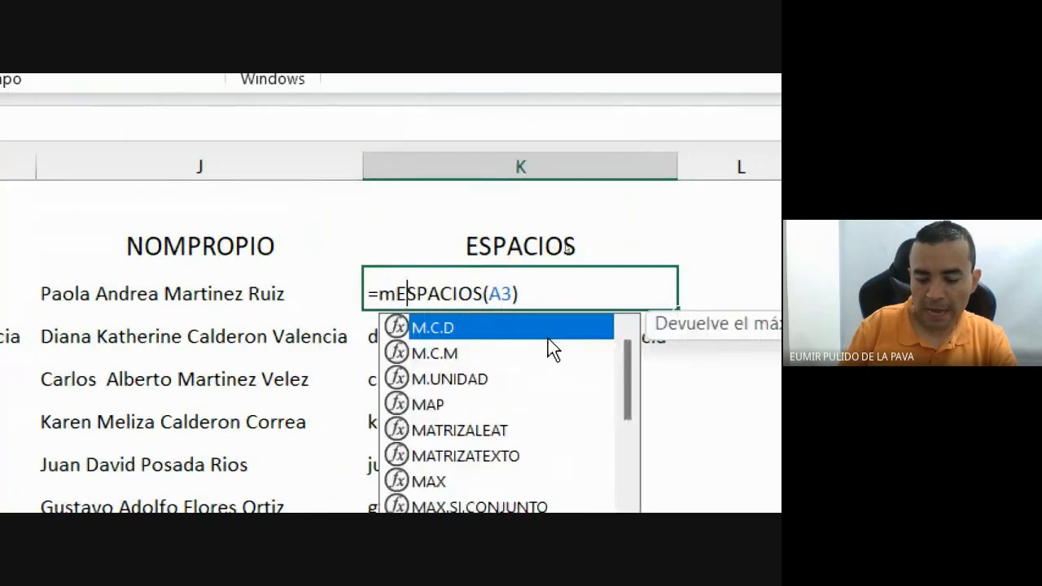
{"action": "key", "text": "Tab"}
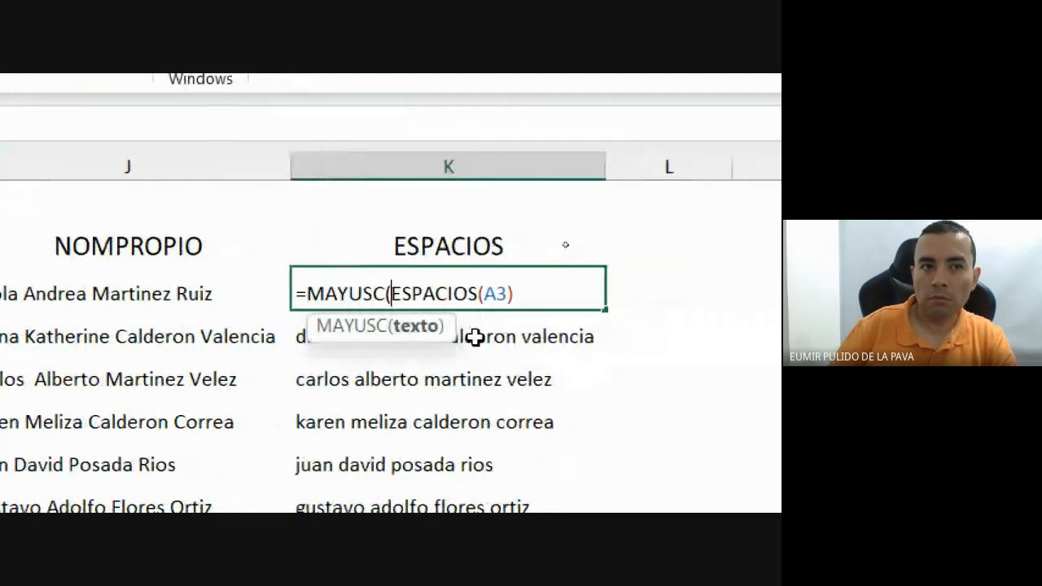
{"action": "left_click", "coordinate": [568, 293]}
{"action": "type", "text": ")"}
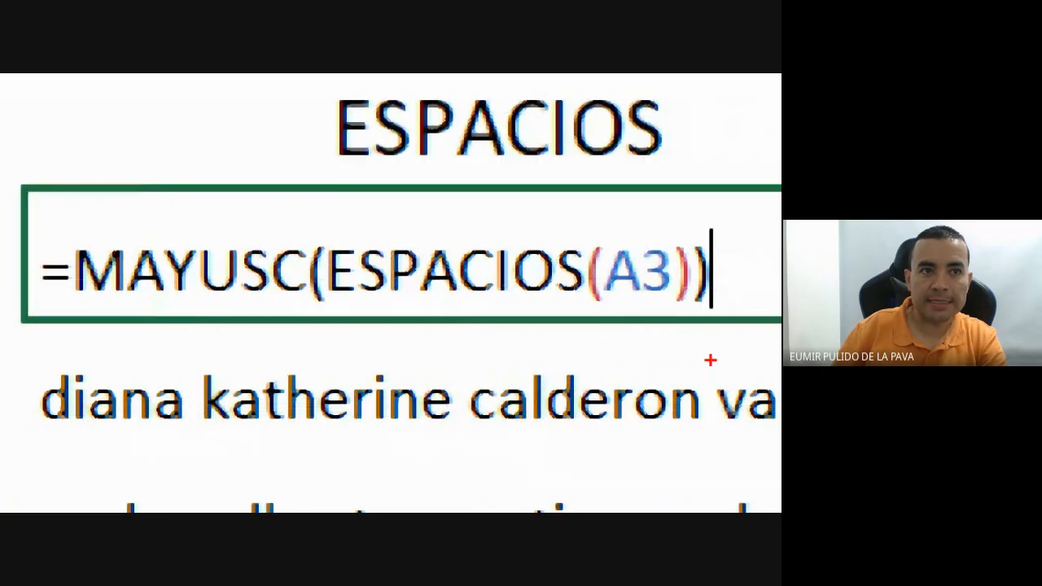
{"action": "left_click_drag", "start_coordinate": [323, 241], "coordinate": [278, 122]}
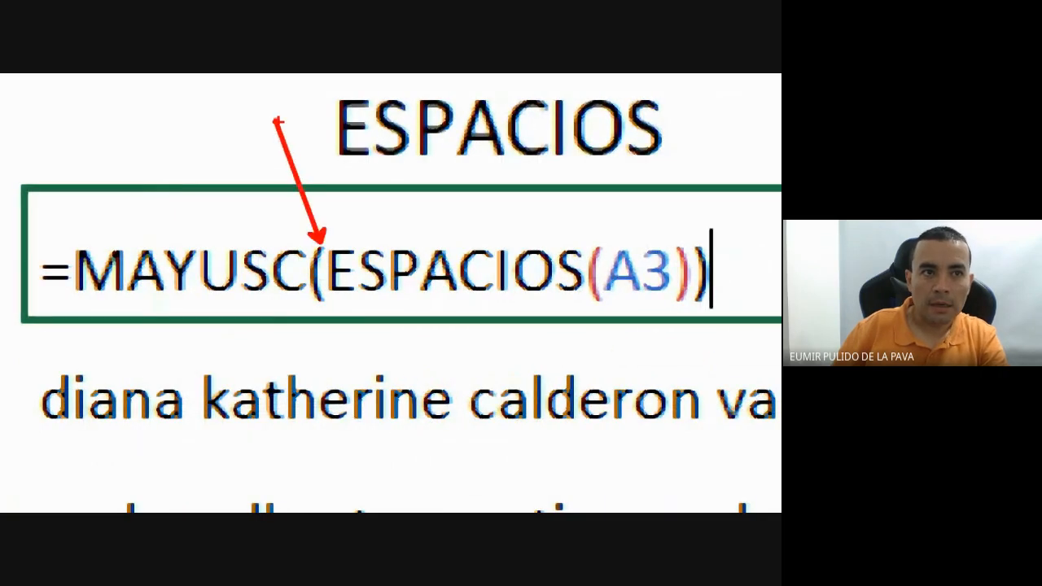
{"action": "left_click_drag", "start_coordinate": [590, 243], "coordinate": [519, 130]}
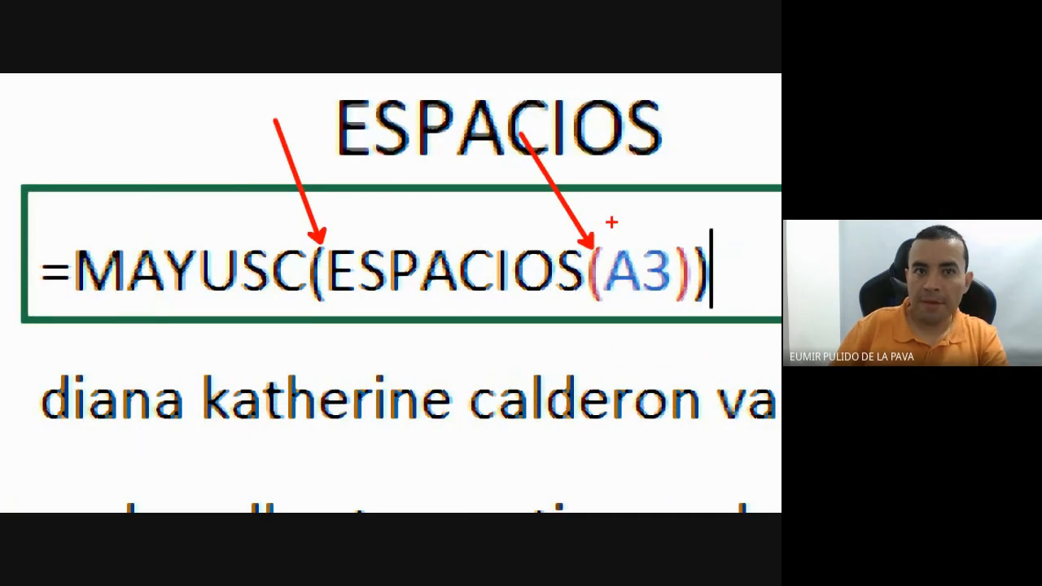
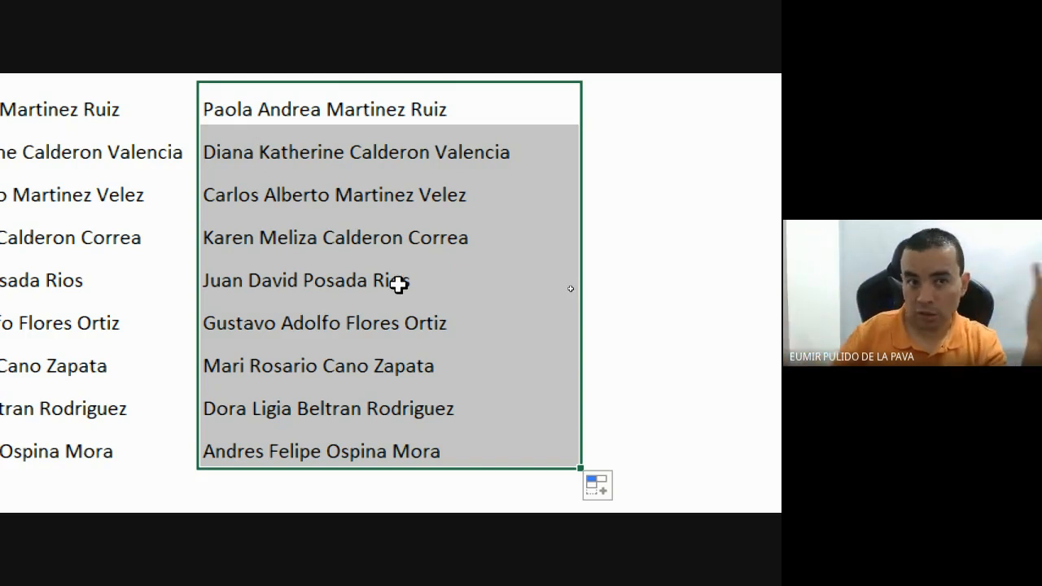
Reset the Magnifier to 100% and bring the Google Meet call with its chat to the front.
{"action": "scroll", "coordinate": [574, 99], "scroll_direction": "up", "scroll_amount": 1}
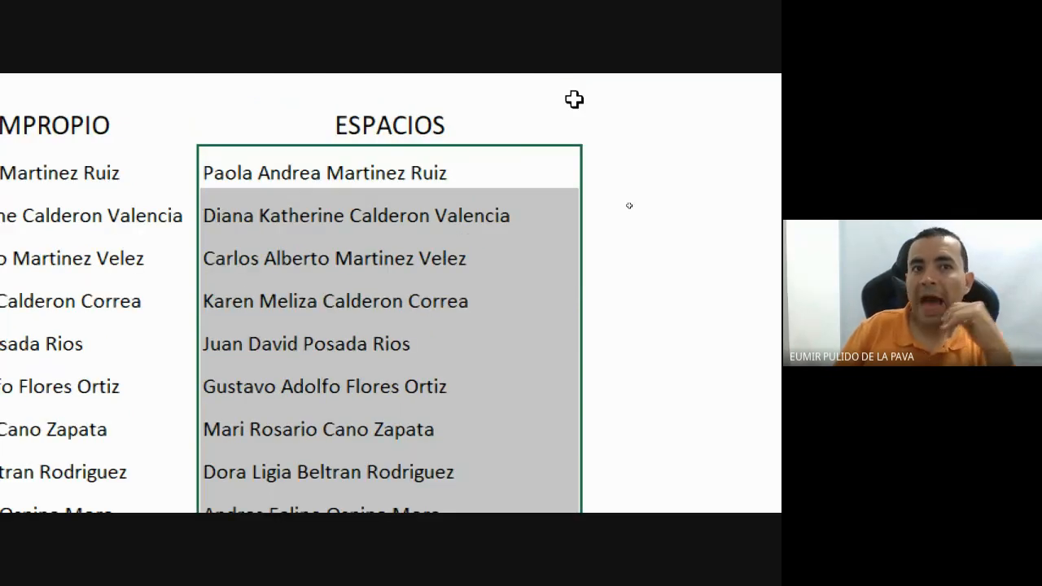
{"action": "scroll", "coordinate": [582, 100], "scroll_direction": "down", "scroll_amount": 1}
{"action": "scroll", "coordinate": [590, 101], "scroll_direction": "up", "scroll_amount": 1}
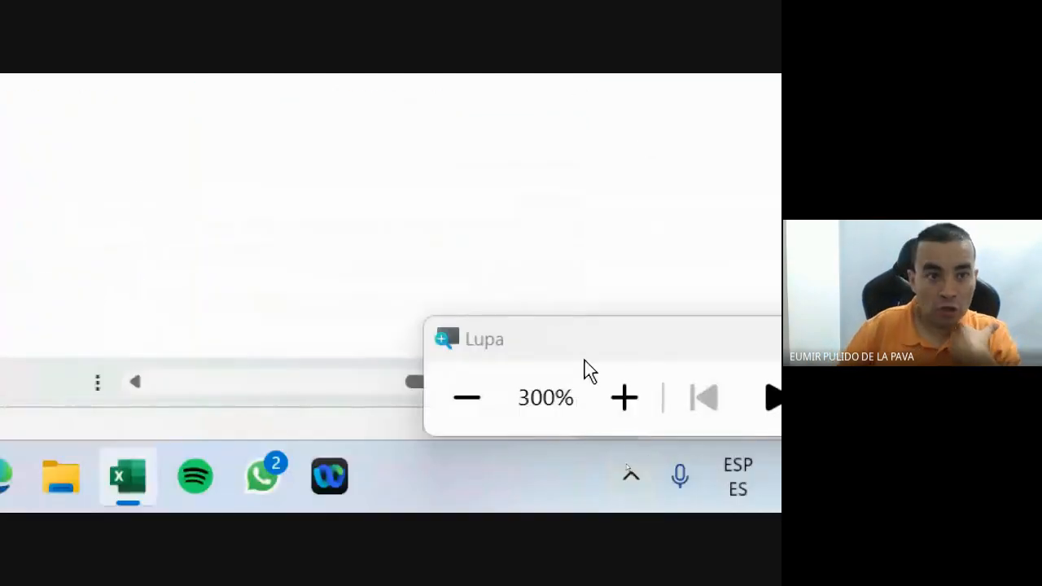
{"action": "left_click", "coordinate": [463, 440]}
{"action": "left_click", "coordinate": [464, 441]}
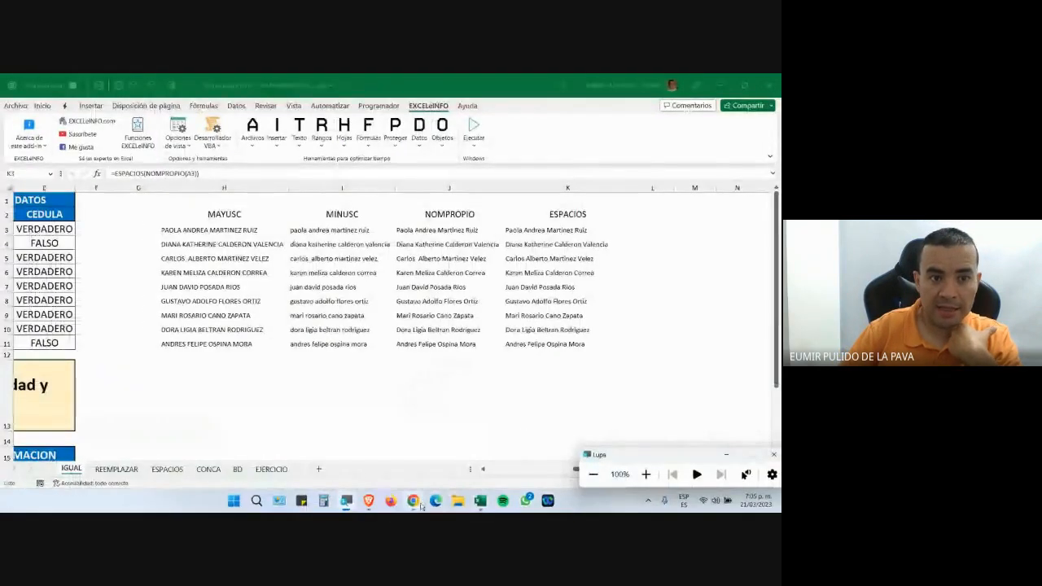
{"action": "mouse_move", "coordinate": [413, 500]}
{"action": "left_click", "coordinate": [380, 478]}
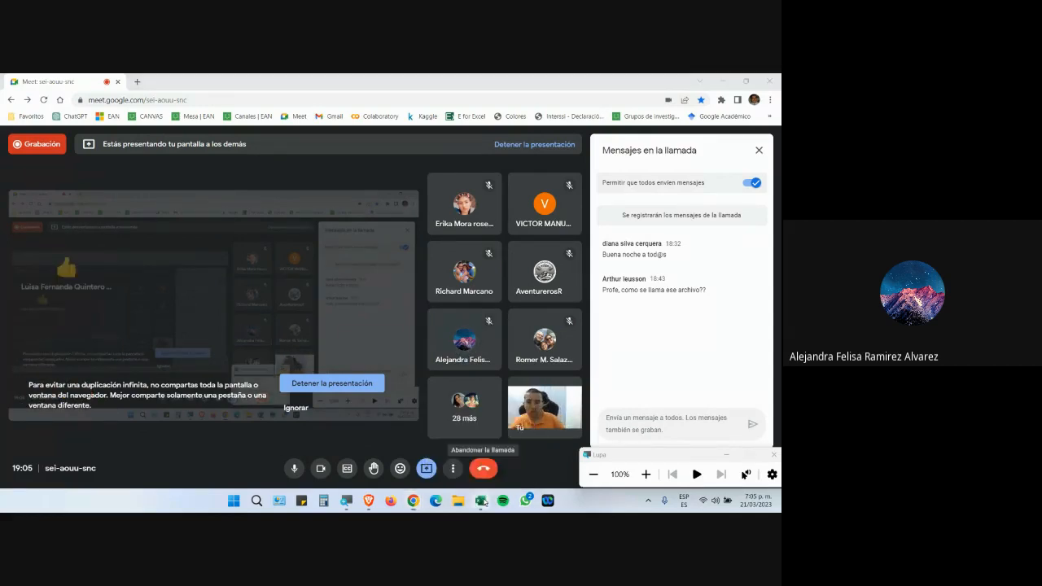
Return to the Excel workbook and magnify it to 200% around the ESPACIOS column.
{"action": "left_click", "coordinate": [481, 500]}
{"action": "left_click", "coordinate": [646, 474]}
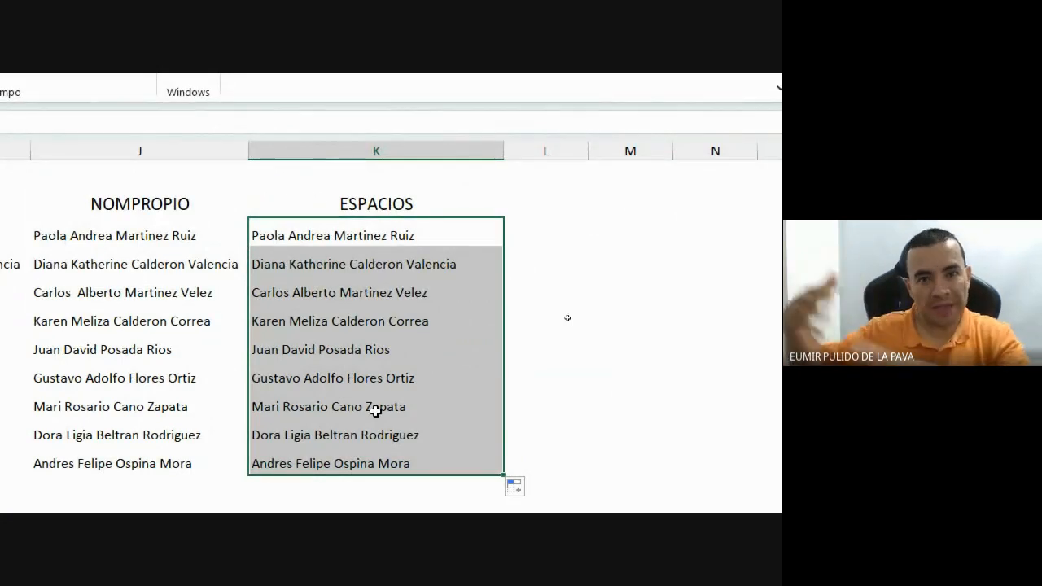
Strip NOMPROPIO from K3, leaving =ESPACIOS(A3), and fill it down through K11.
{"action": "double_click", "coordinate": [442, 240]}
{"action": "left_click_drag", "start_coordinate": [318, 237], "coordinate": [414, 246]}
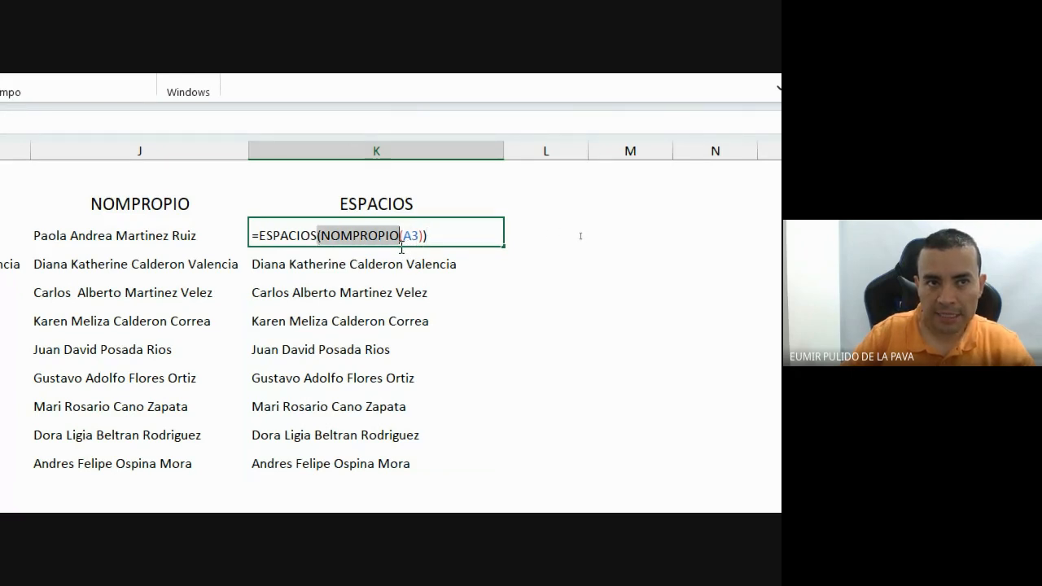
{"action": "key", "text": "BackSpace"}
{"action": "left_click", "coordinate": [432, 280]}
{"action": "key", "text": "BackSpace"}
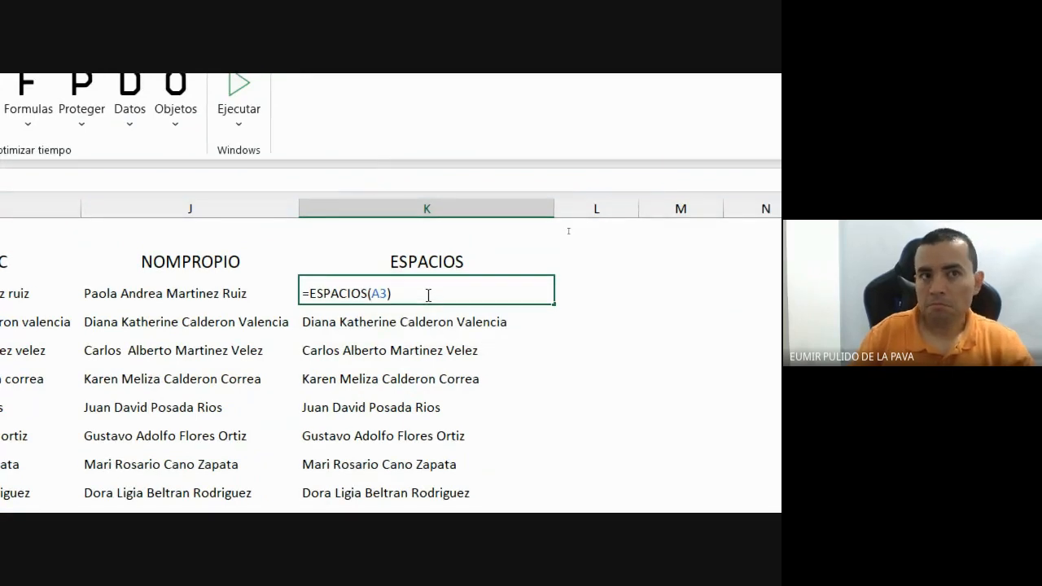
{"action": "key", "text": "Return"}
{"action": "left_click", "coordinate": [431, 267]}
{"action": "left_click_drag", "start_coordinate": [519, 280], "coordinate": [518, 279]}
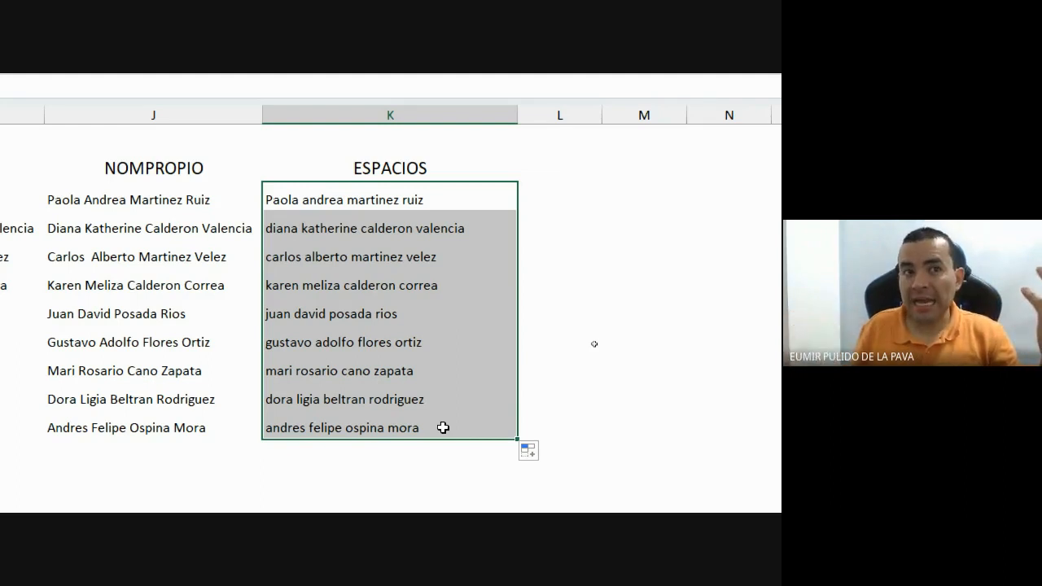
{"action": "scroll", "coordinate": [443, 428], "scroll_direction": "left", "scroll_amount": 3}
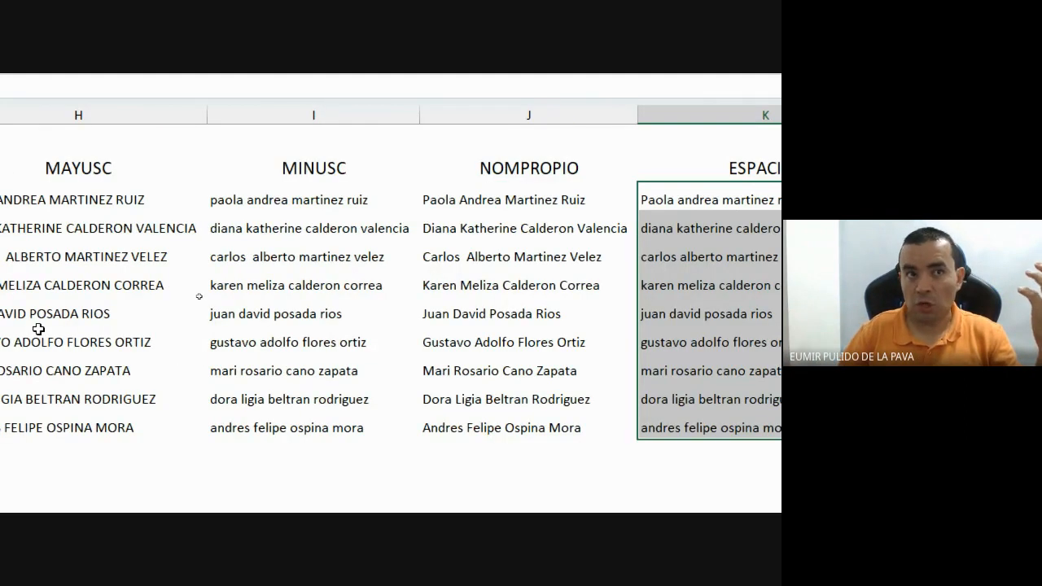
{"action": "scroll", "coordinate": [765, 338], "scroll_direction": "right", "scroll_amount": 3}
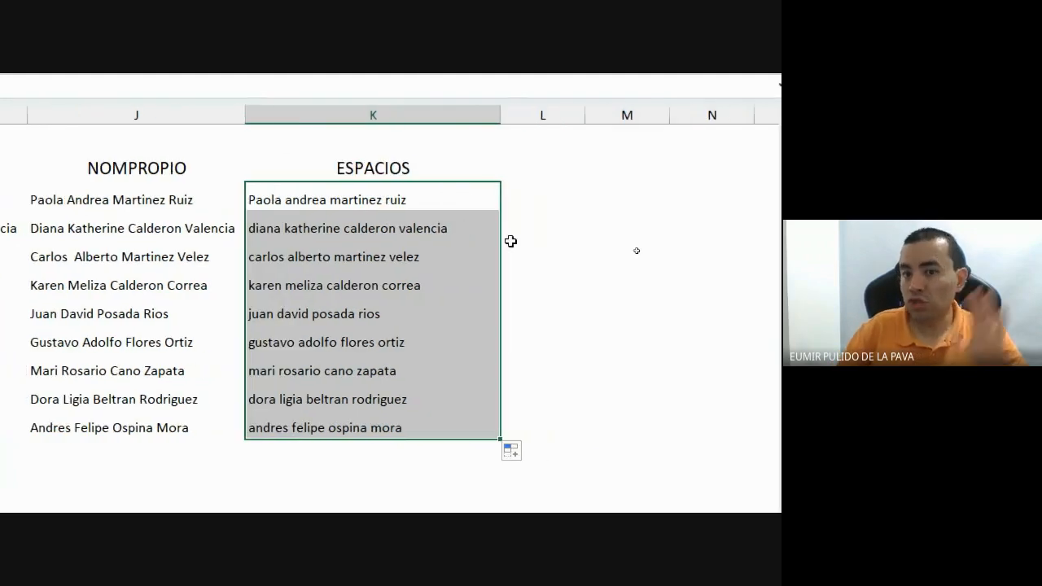
Change K3 to =ESPACIOS(MAYUSC(A3)), accepting Excel's suggested parenthesis correction.
{"action": "double_click", "coordinate": [443, 200]}
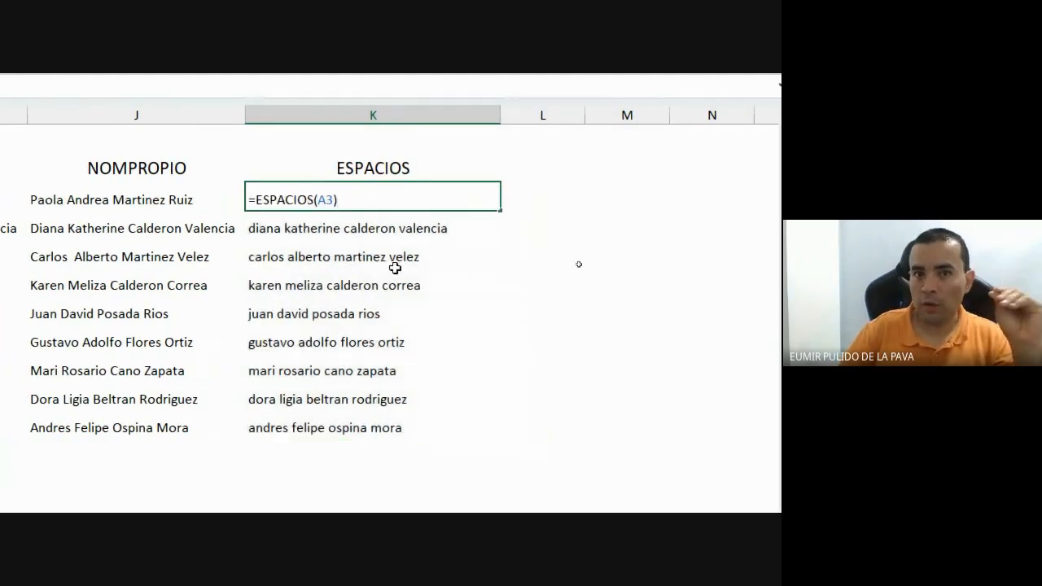
{"action": "left_click", "coordinate": [316, 200]}
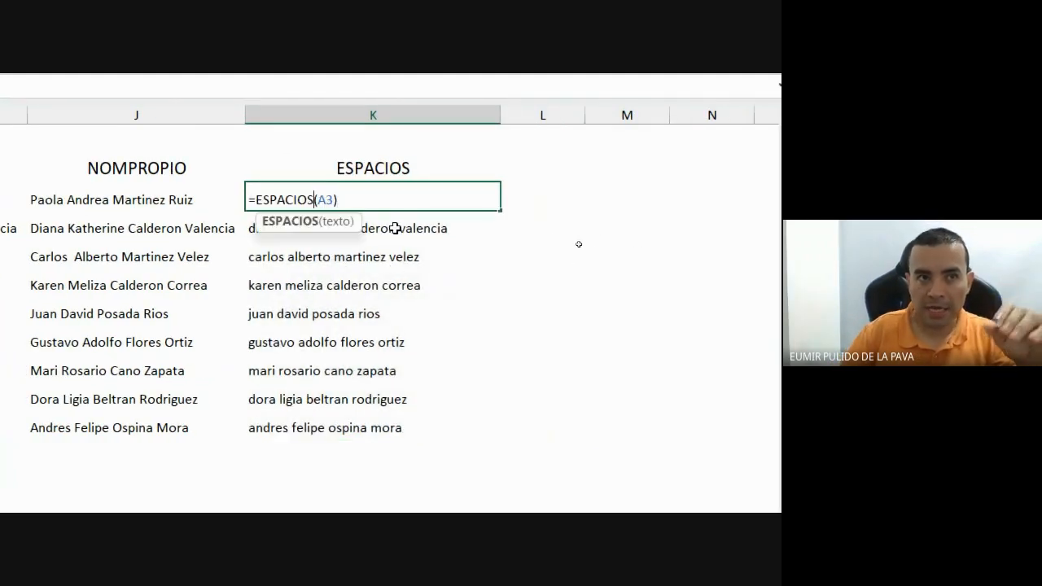
{"action": "left_click", "coordinate": [321, 203]}
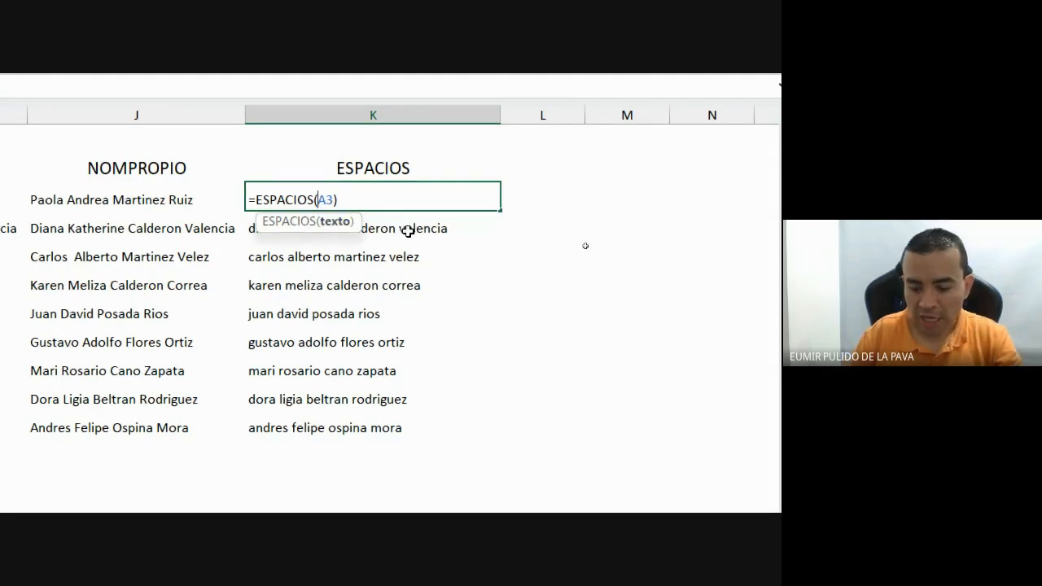
{"action": "type", "text": "mayus"}
{"action": "key", "text": "Tab"}
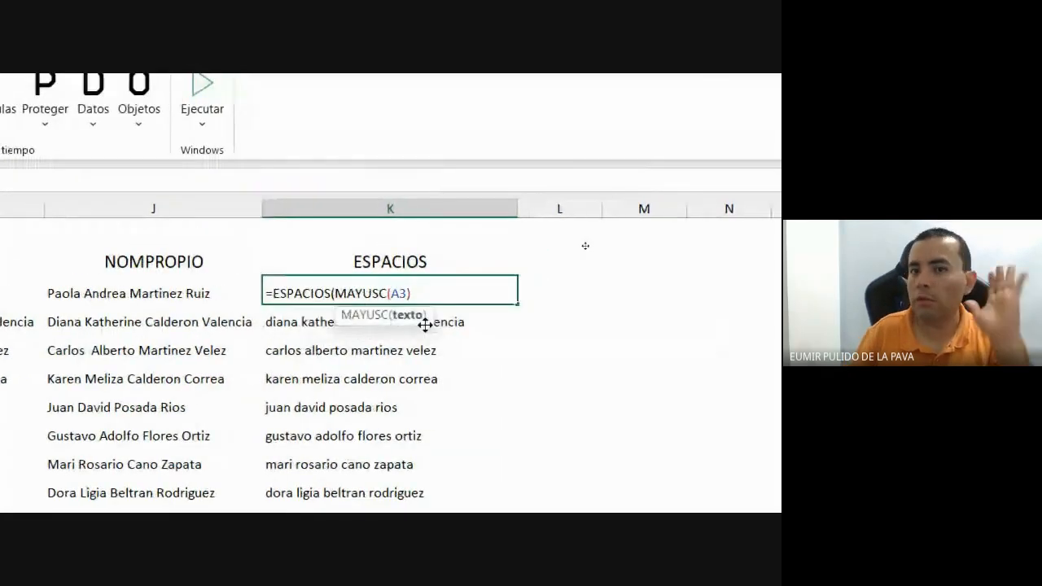
{"action": "key", "text": "Return"}
{"action": "left_click", "coordinate": [298, 258]}
Fill the MAYUSC formula down to K11 and recheck the K3 formula.
{"action": "left_click", "coordinate": [568, 207]}
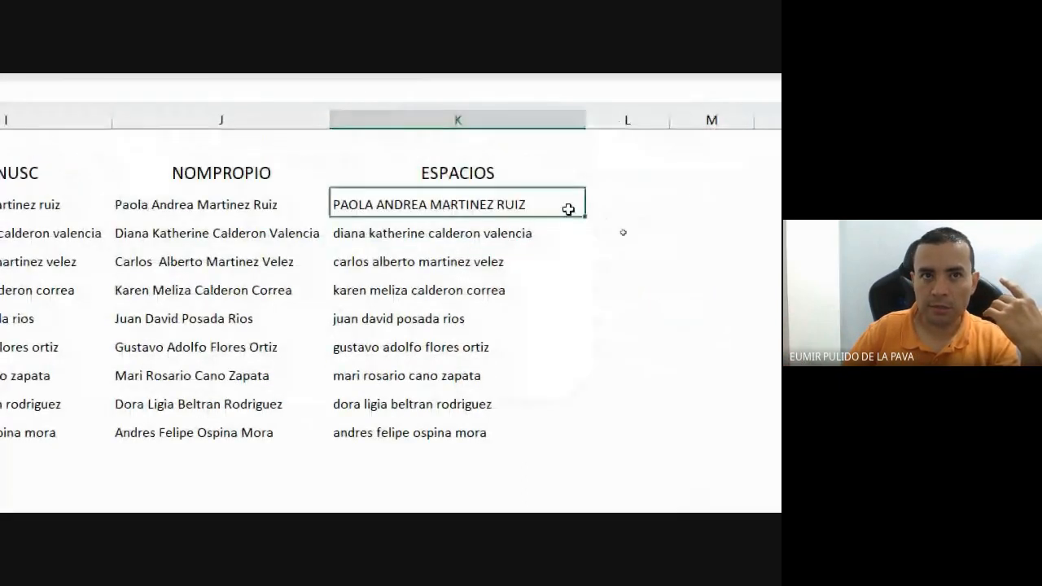
{"action": "left_click_drag", "start_coordinate": [583, 216], "coordinate": [533, 436]}
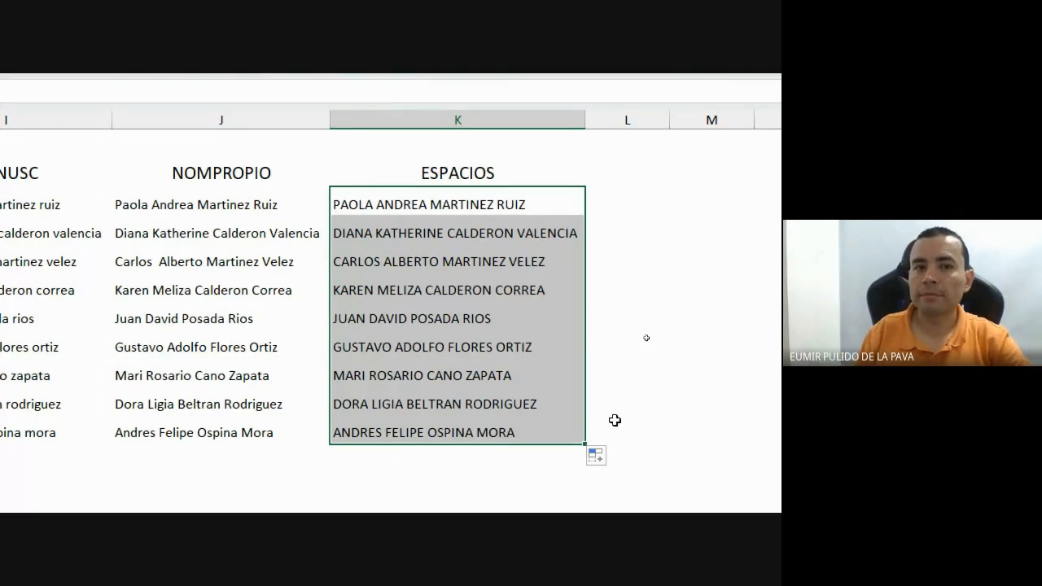
{"action": "double_click", "coordinate": [560, 199]}
{"action": "left_click_drag", "start_coordinate": [506, 205], "coordinate": [325, 205]}
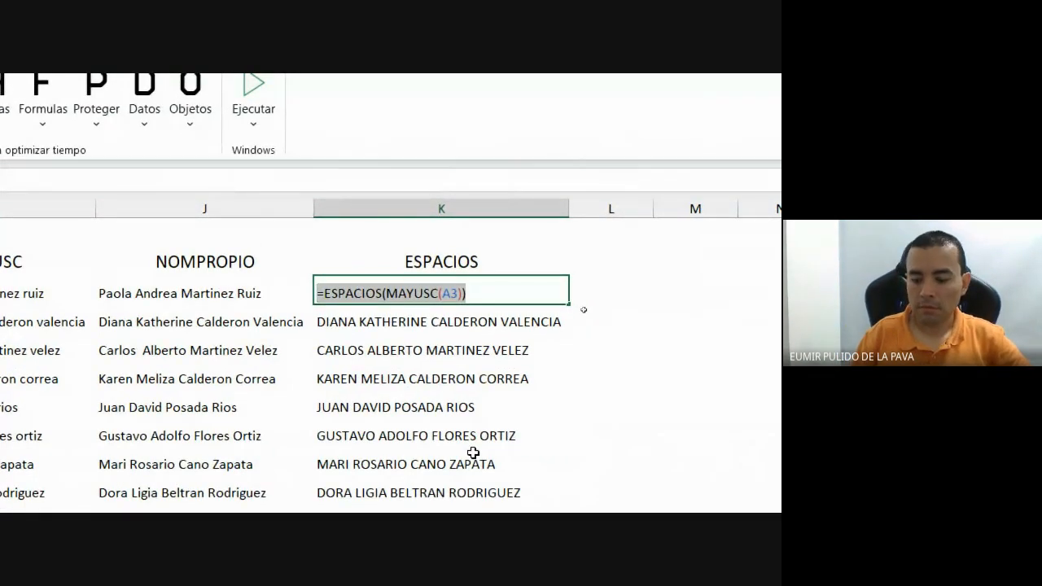
{"action": "key", "text": "Return"}
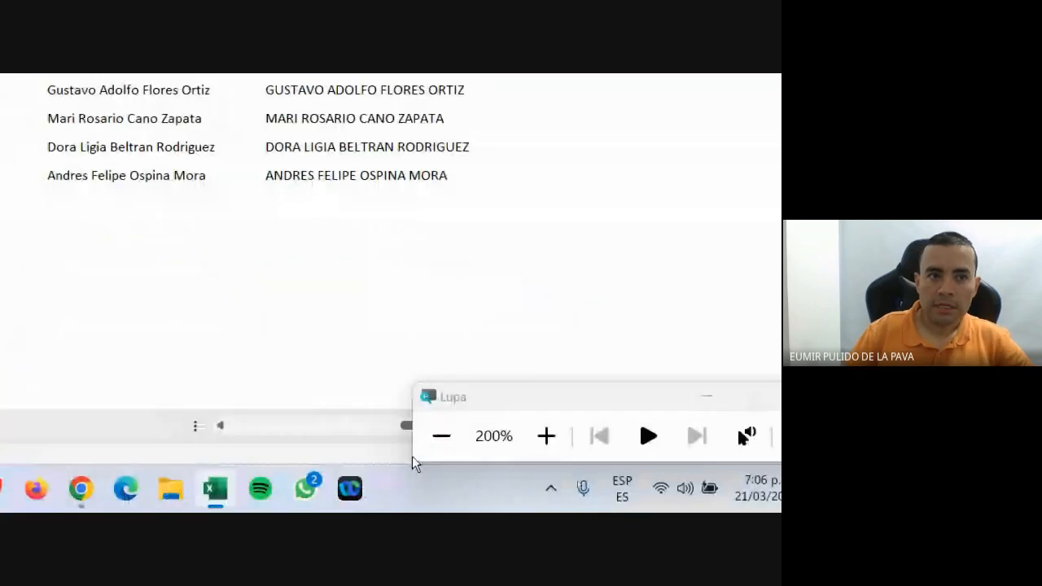
Return the Magnifier to 100% and switch to the Google Meet call.
{"action": "left_click", "coordinate": [443, 435]}
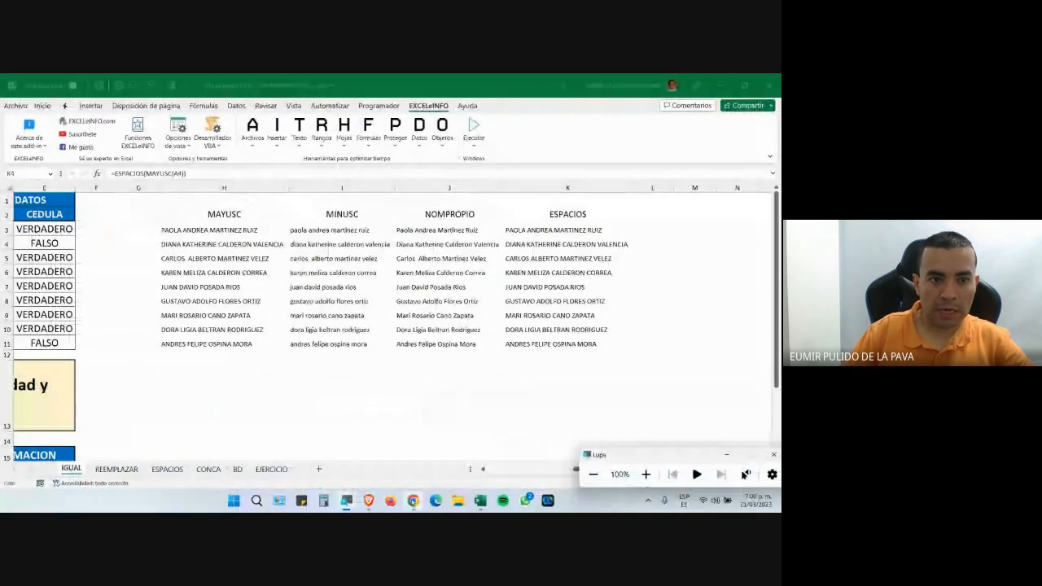
{"action": "mouse_move", "coordinate": [412, 500]}
{"action": "left_click", "coordinate": [465, 458]}
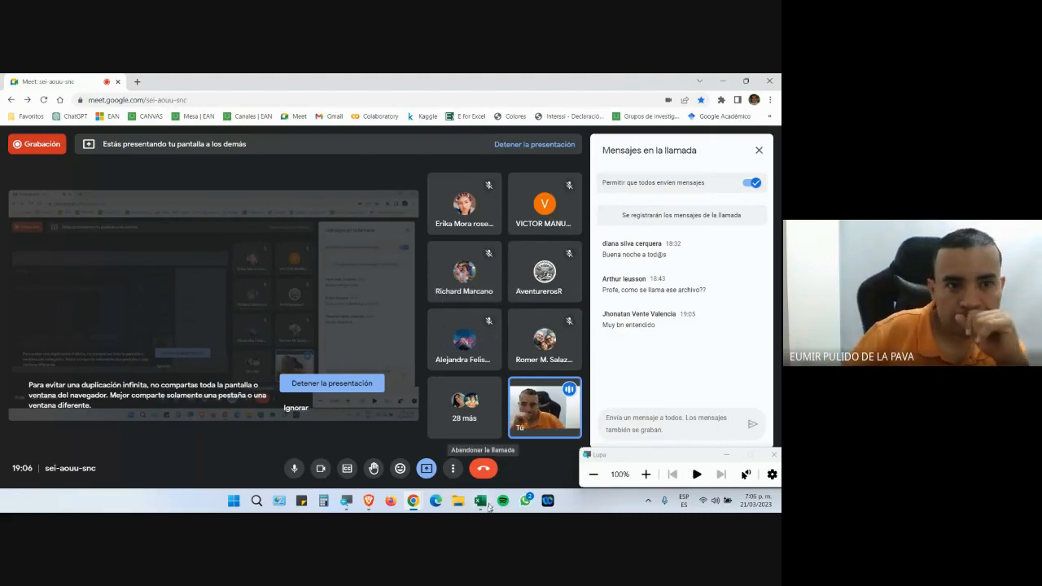
Go back to Excel and select the uppercase names in K3:K11.
{"action": "mouse_move", "coordinate": [482, 502]}
{"action": "left_click", "coordinate": [505, 466]}
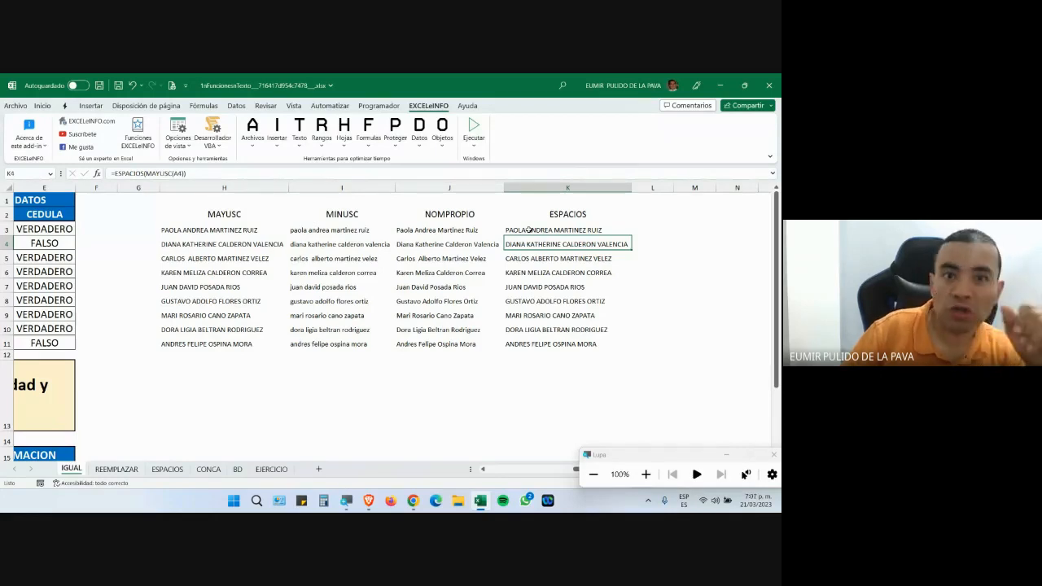
{"action": "left_click_drag", "start_coordinate": [529, 230], "coordinate": [526, 344]}
Admit the waiting participant to the Meet call, then copy K3:K11 in Excel.
{"action": "left_click", "coordinate": [416, 499]}
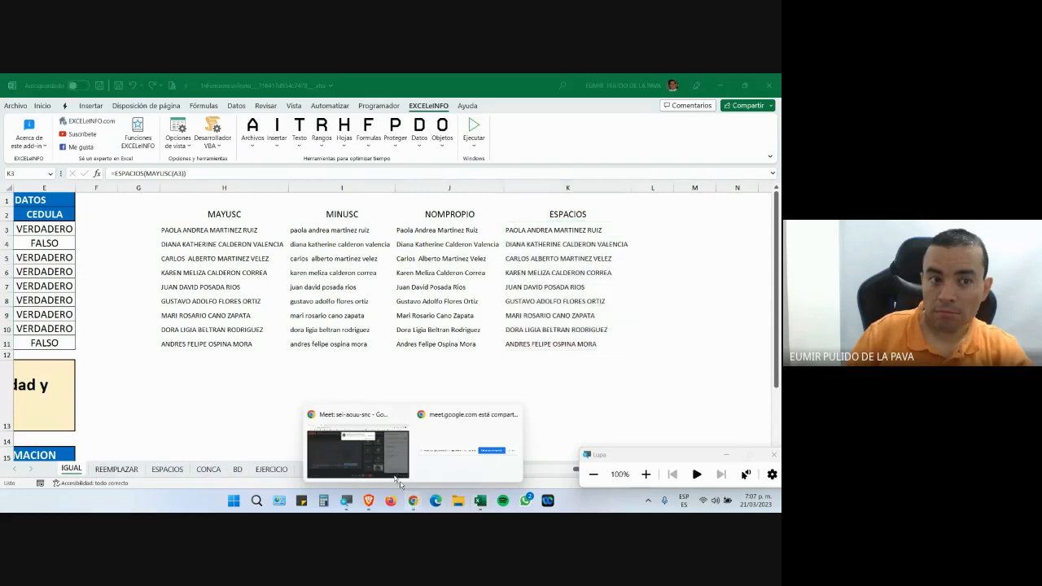
{"action": "left_click", "coordinate": [358, 453]}
{"action": "left_click", "coordinate": [500, 186]}
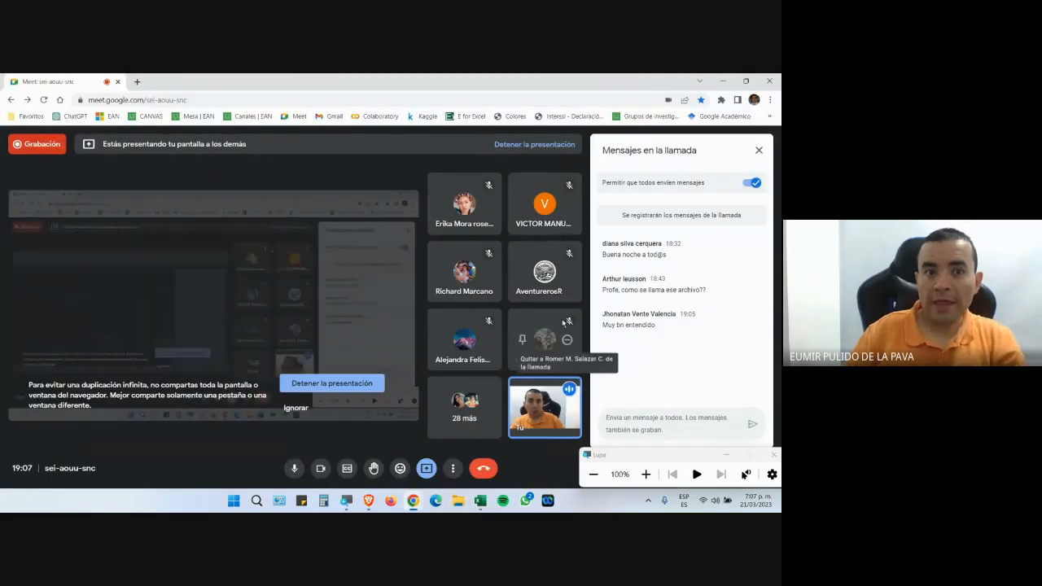
{"action": "key", "text": "alt+Tab"}
{"action": "key", "text": "ctrl+c"}
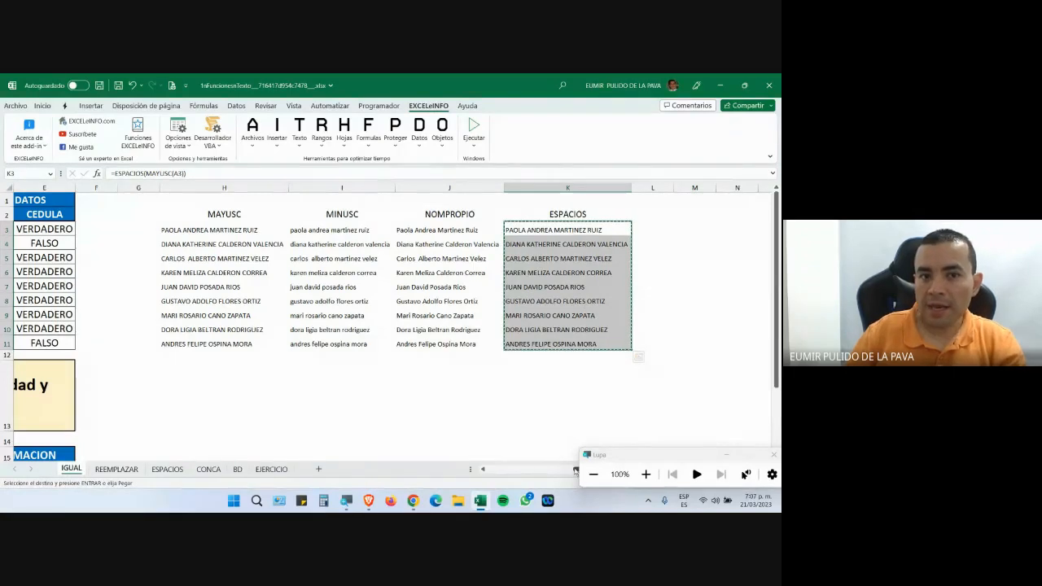
Paste the copied ESPACIOS results into the TITULAR cells starting at A3.
{"action": "scroll", "coordinate": [575, 471], "scroll_direction": "left", "scroll_amount": 5}
{"action": "left_click", "coordinate": [106, 229]}
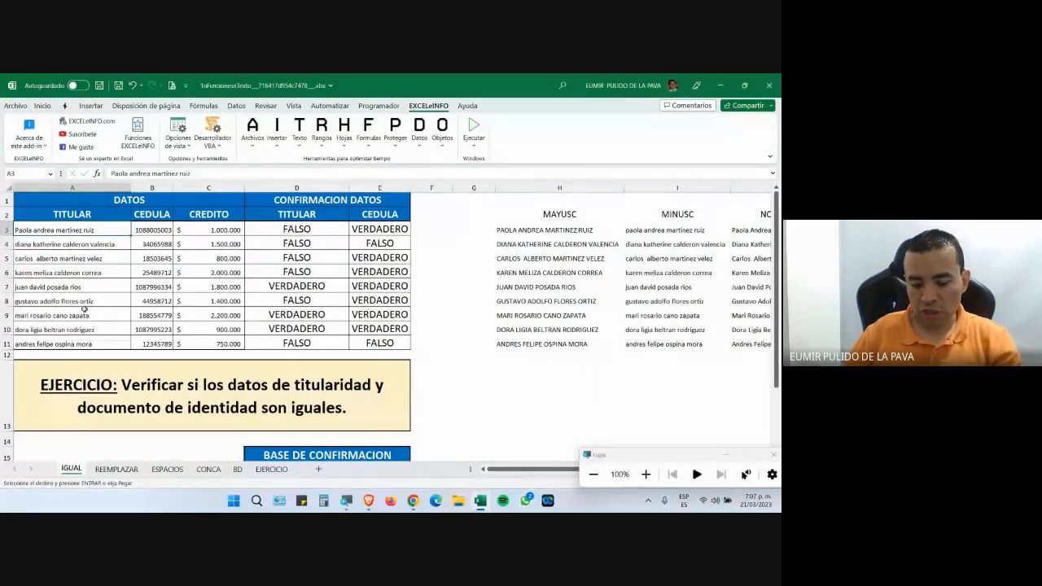
{"action": "key", "text": "ctrl+v"}
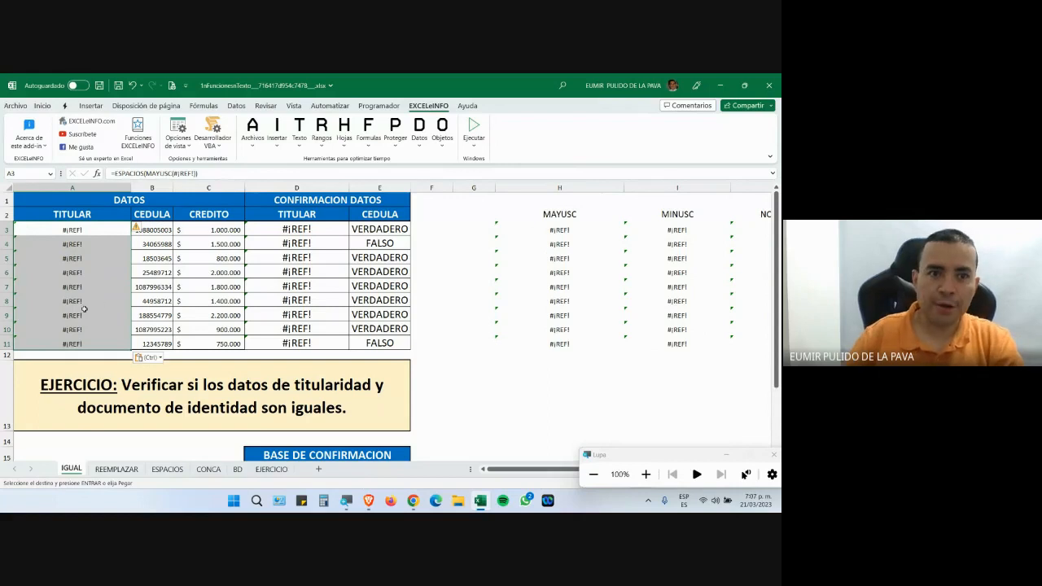
{"action": "left_click", "coordinate": [646, 474]}
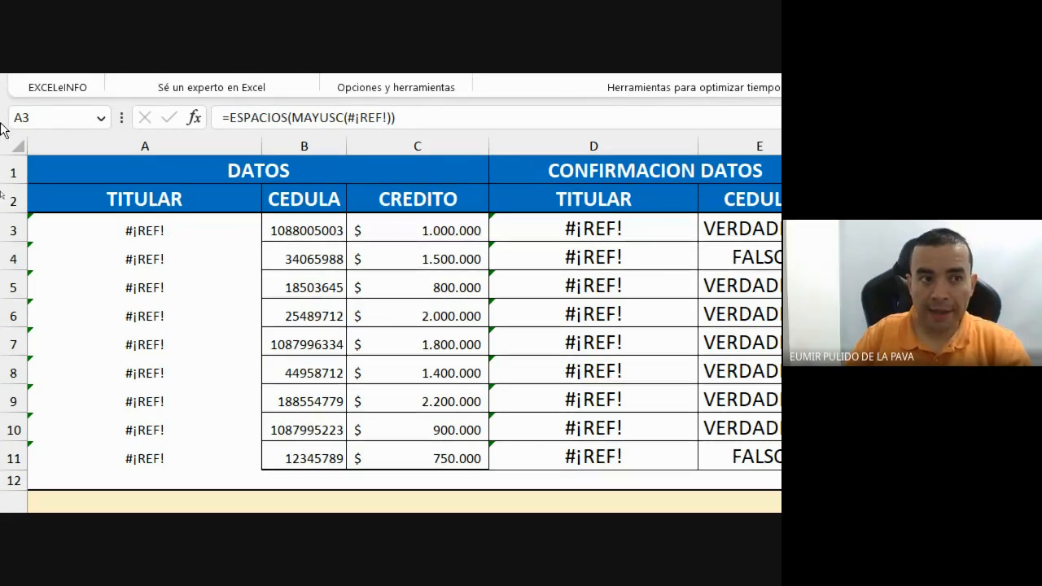
{"action": "key", "text": "ctrl+v"}
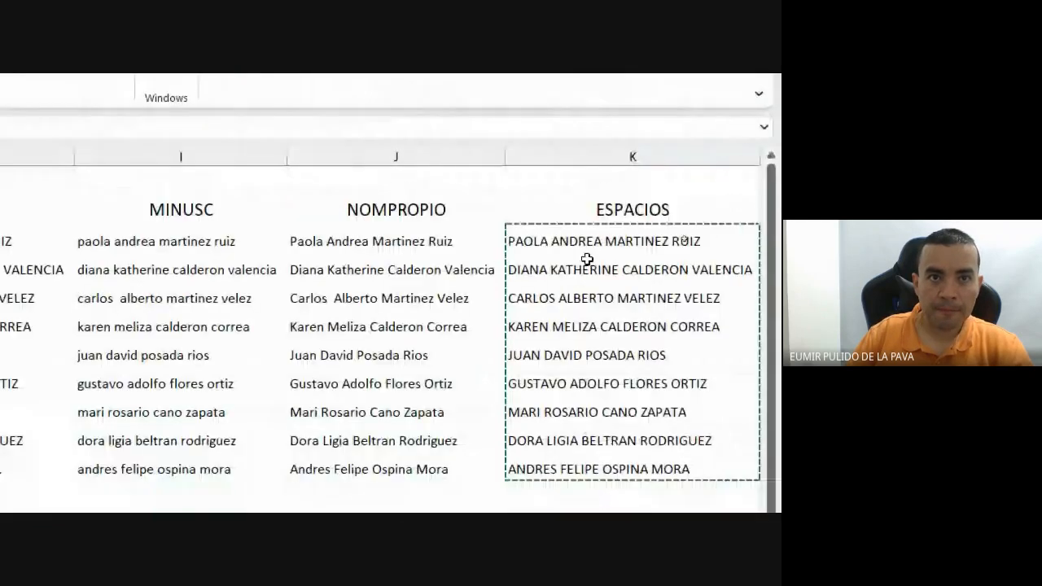
Review the =ESPACIOS(MAYUSC(A3)) formula in K3, then select and copy K3:K11.
{"action": "double_click", "coordinate": [591, 246]}
{"action": "left_click_drag", "start_coordinate": [515, 241], "coordinate": [634, 241]}
{"action": "left_click_drag", "start_coordinate": [635, 294], "coordinate": [649, 293]}
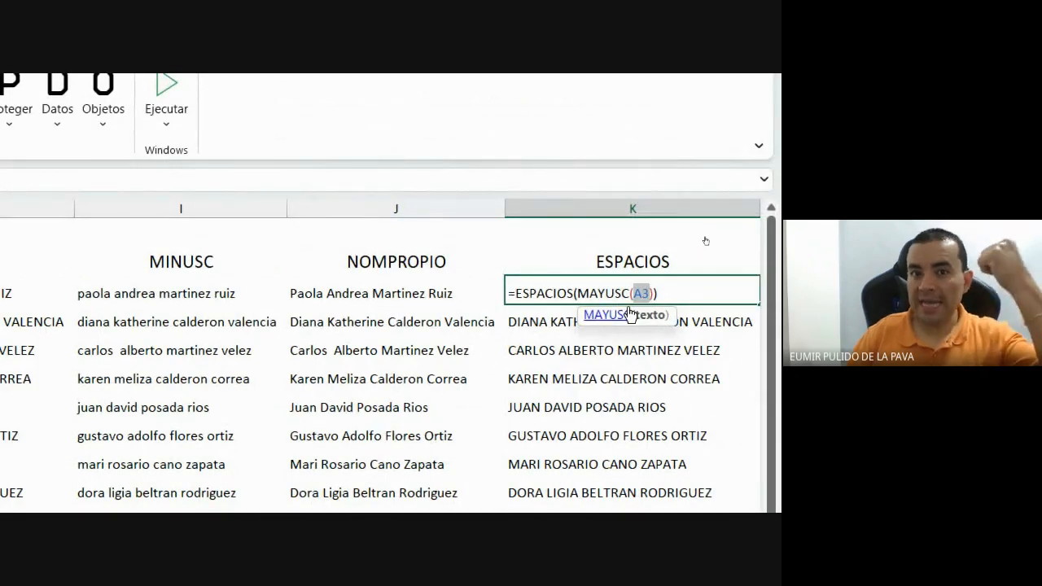
{"action": "left_click", "coordinate": [485, 357]}
{"action": "key", "text": "ctrl+Return"}
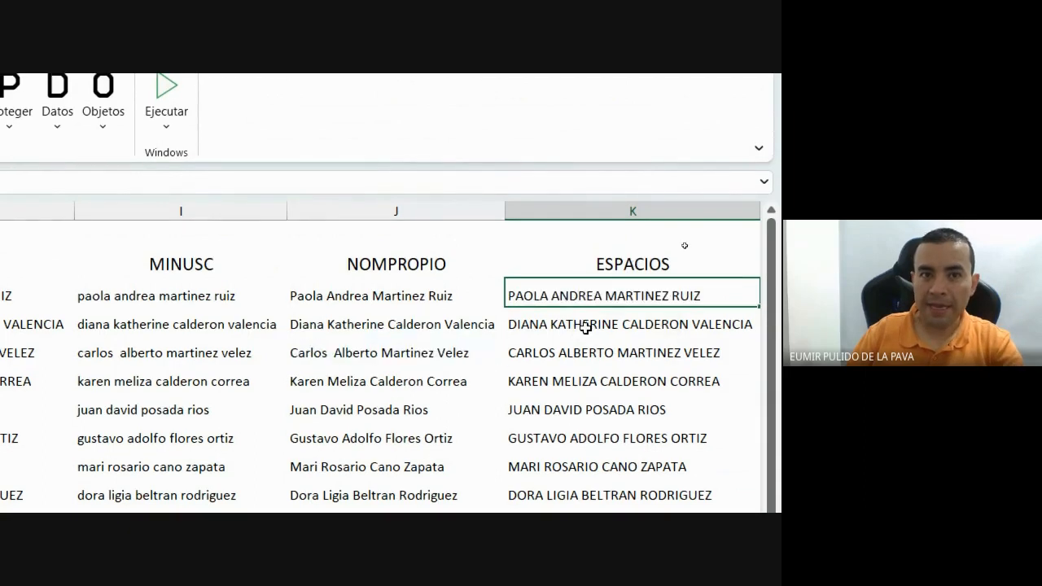
{"action": "left_click_drag", "start_coordinate": [582, 294], "coordinate": [590, 399]}
{"action": "key", "text": "ctrl+c"}
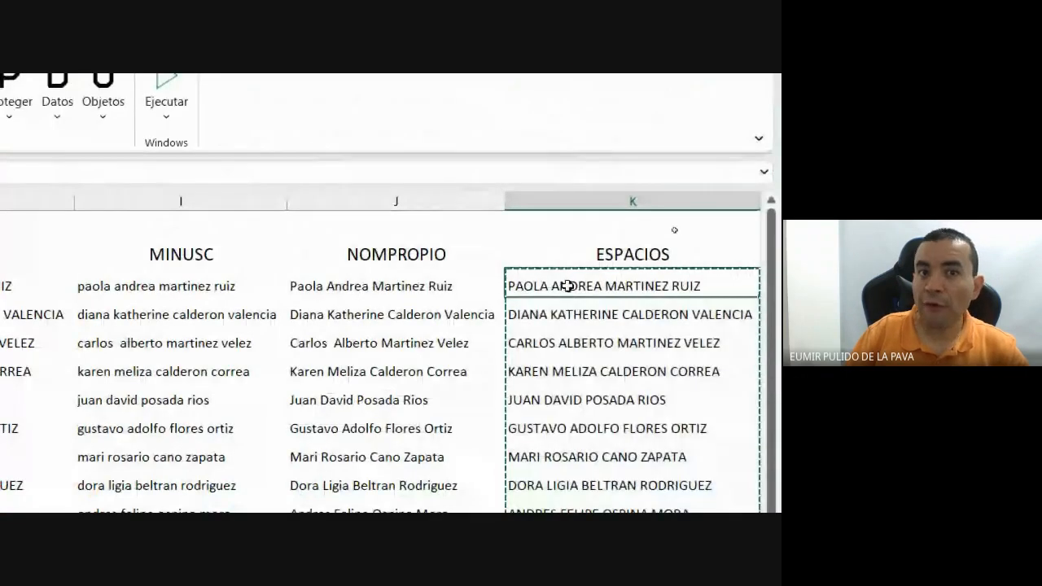
Reopen K3 without changes, then reselect and copy the nine uppercase names in K3:K11.
{"action": "double_click", "coordinate": [568, 286]}
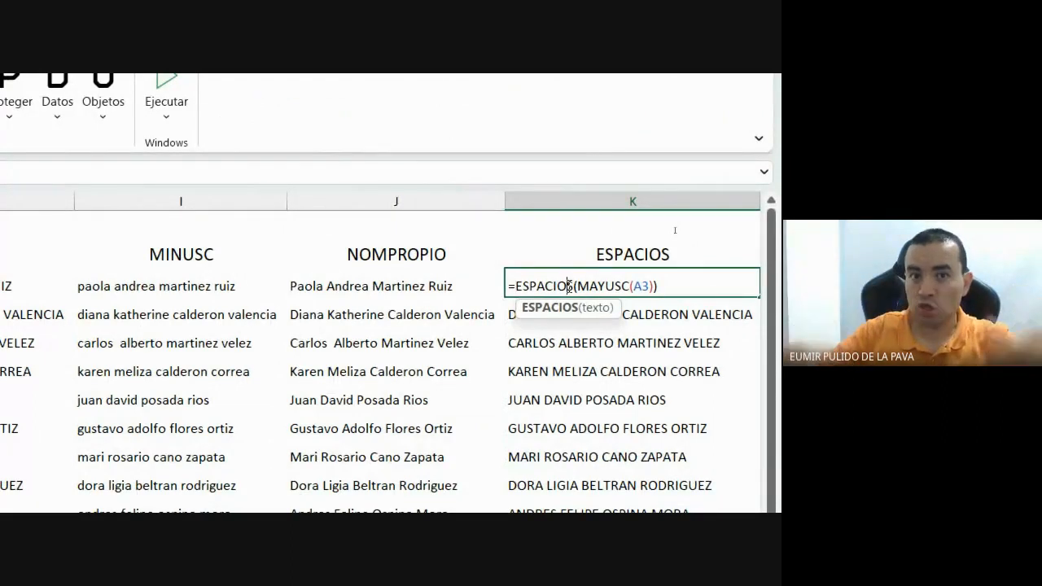
{"action": "key", "text": "Escape"}
{"action": "left_click_drag", "start_coordinate": [567, 285], "coordinate": [523, 513]}
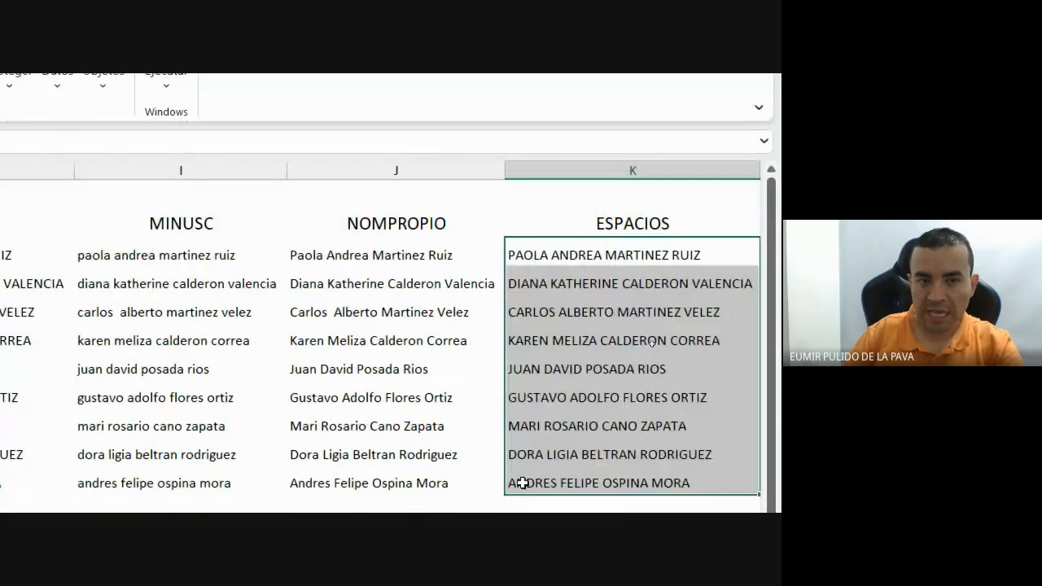
{"action": "key", "text": "ctrl+c"}
{"action": "key", "text": "ctrl+v"}
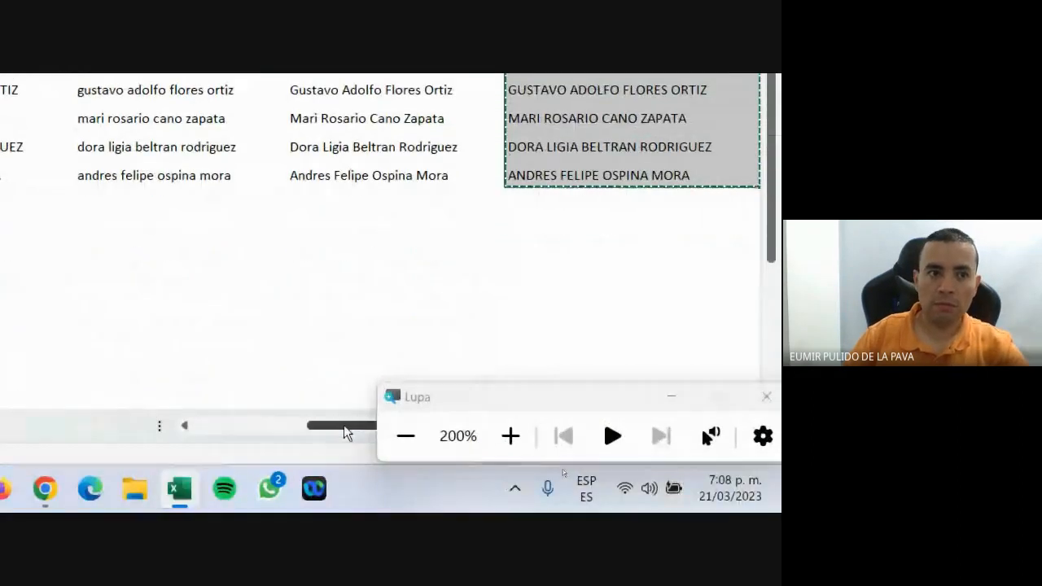
{"action": "left_click_drag", "start_coordinate": [339, 428], "coordinate": [188, 429]}
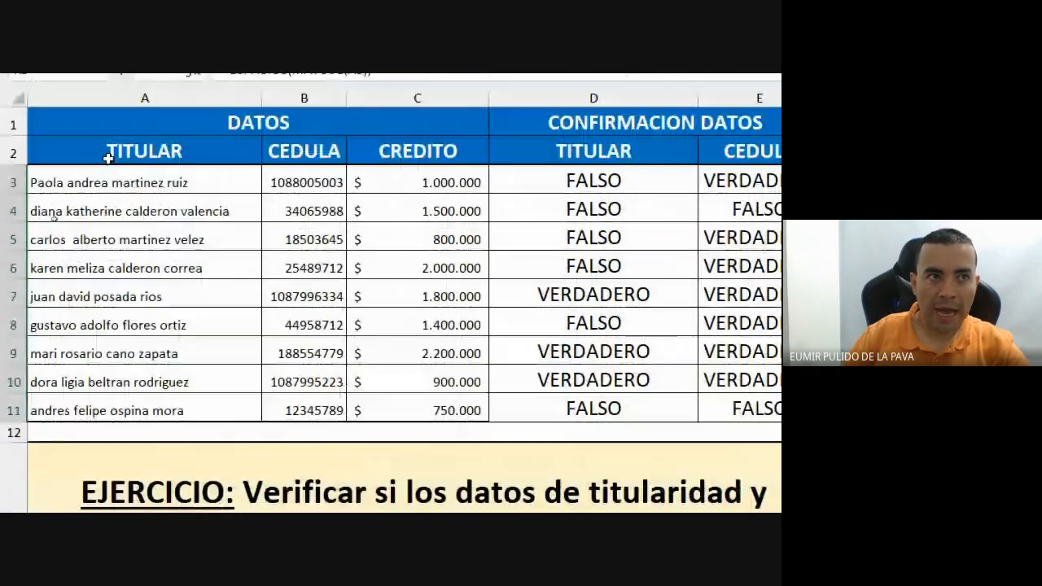
Paste the uppercase names into A3:A11 as values only with Pegar valores.
{"action": "left_click", "coordinate": [105, 182]}
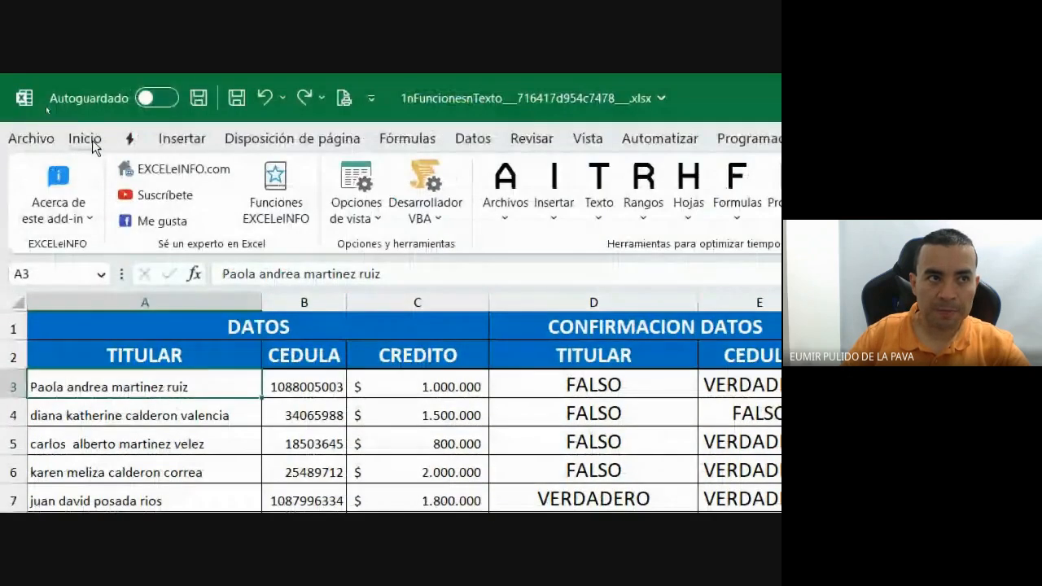
{"action": "left_click", "coordinate": [90, 140]}
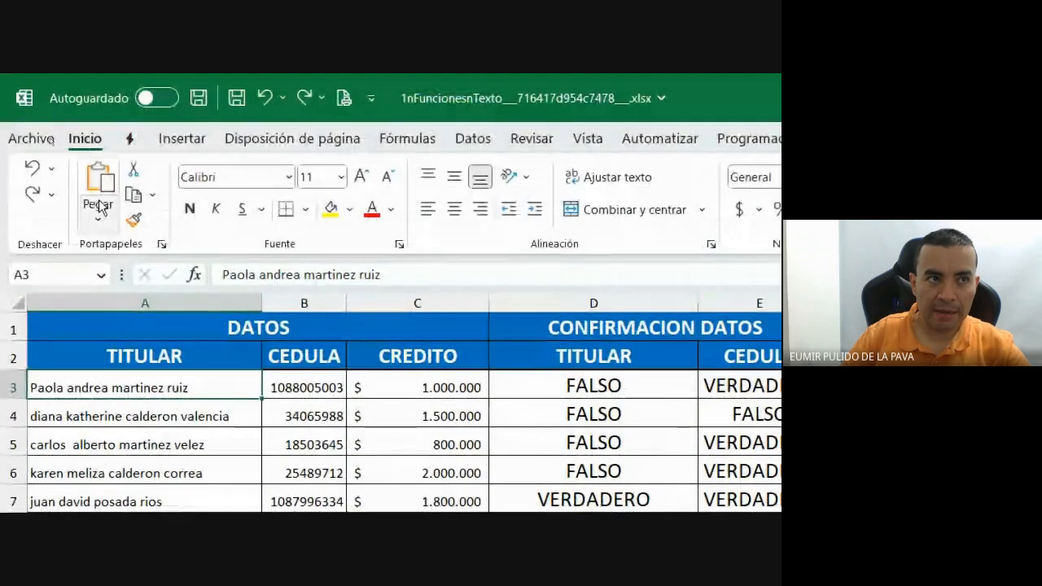
{"action": "left_click", "coordinate": [98, 220]}
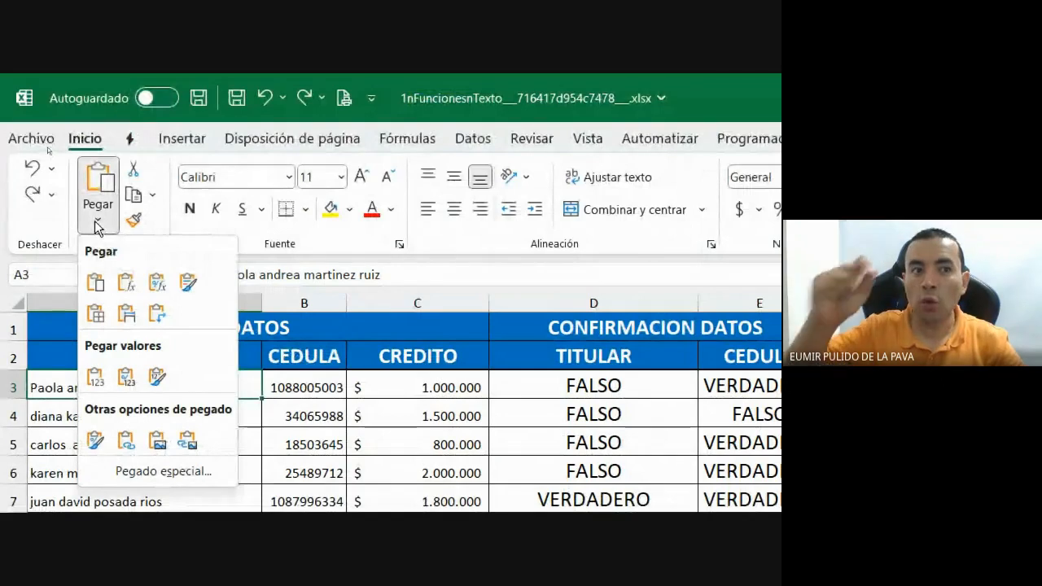
{"action": "left_click", "coordinate": [98, 379]}
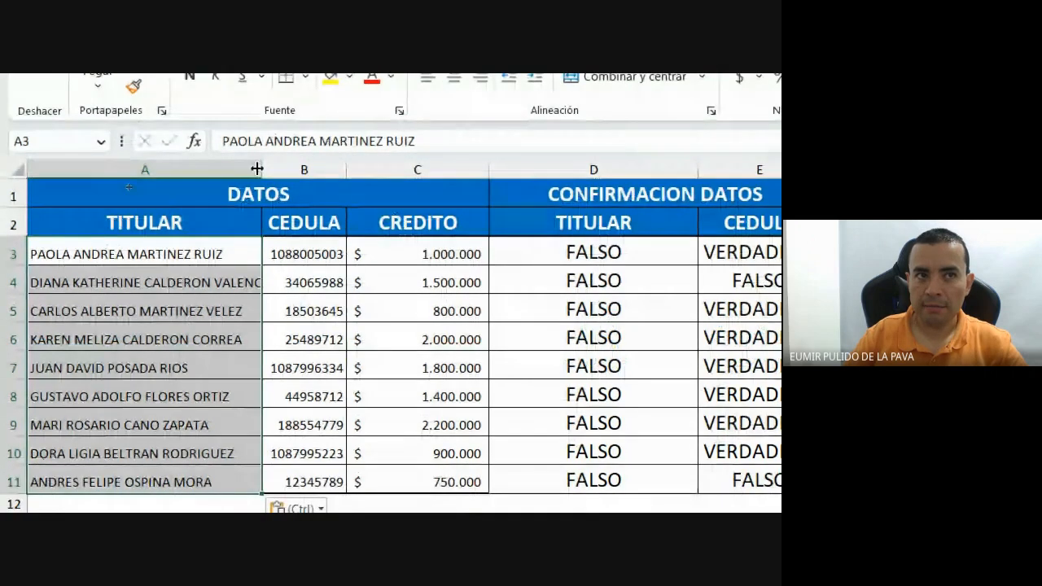
Autofit column A to the longest name and select the TITULAR check results in column D.
{"action": "double_click", "coordinate": [263, 189]}
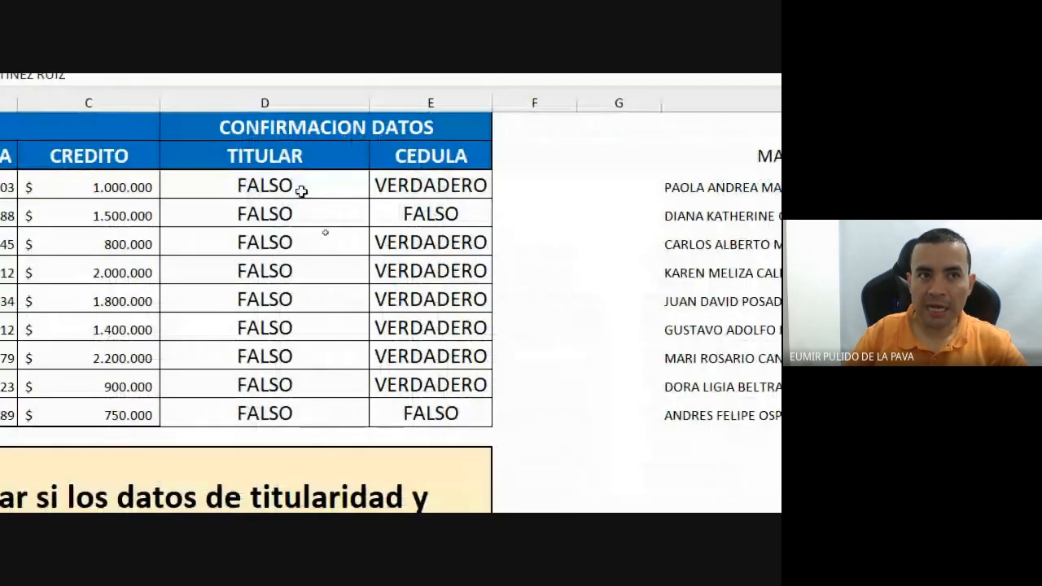
{"action": "left_click_drag", "start_coordinate": [302, 191], "coordinate": [289, 395]}
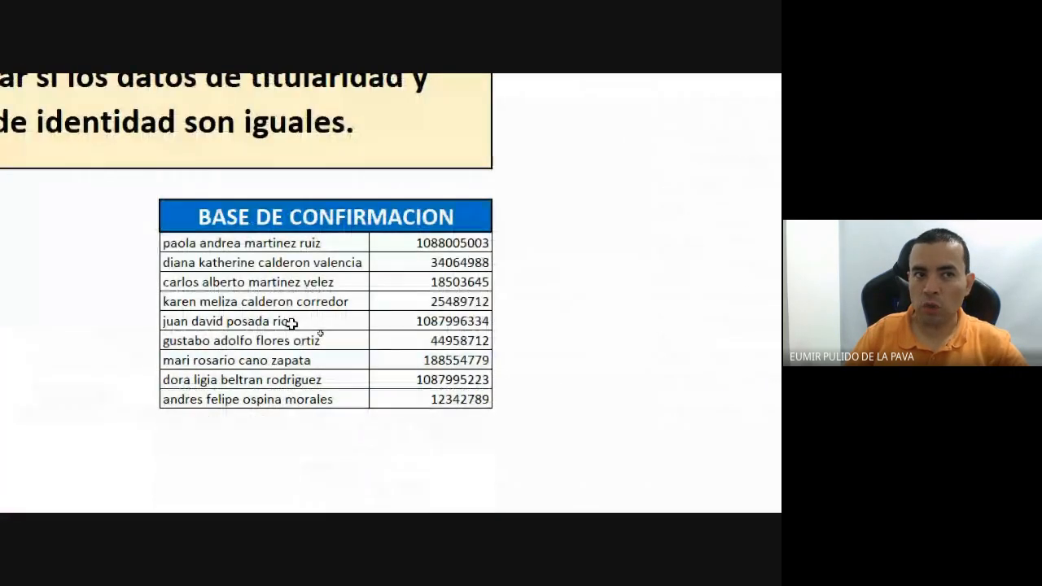
{"action": "scroll", "coordinate": [163, 472], "scroll_direction": "up", "scroll_amount": 3}
Copy the uppercase names in A3:A11 and paste them over the BASE DE CONFIRMACION name list.
{"action": "scroll", "coordinate": [164, 472], "scroll_direction": "up", "scroll_amount": 2}
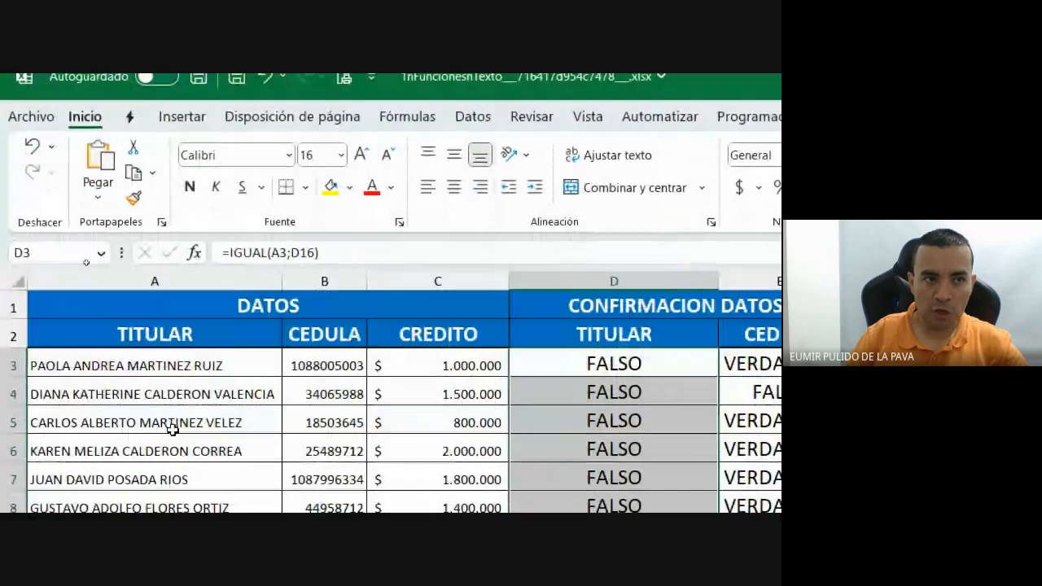
{"action": "left_click_drag", "start_coordinate": [204, 360], "coordinate": [219, 585]}
{"action": "left_click_drag", "start_coordinate": [218, 487], "coordinate": [224, 433]}
{"action": "key", "text": "ctrl+c"}
{"action": "scroll", "coordinate": [60, 327], "scroll_direction": "down", "scroll_amount": 2}
{"action": "left_click", "coordinate": [199, 307]}
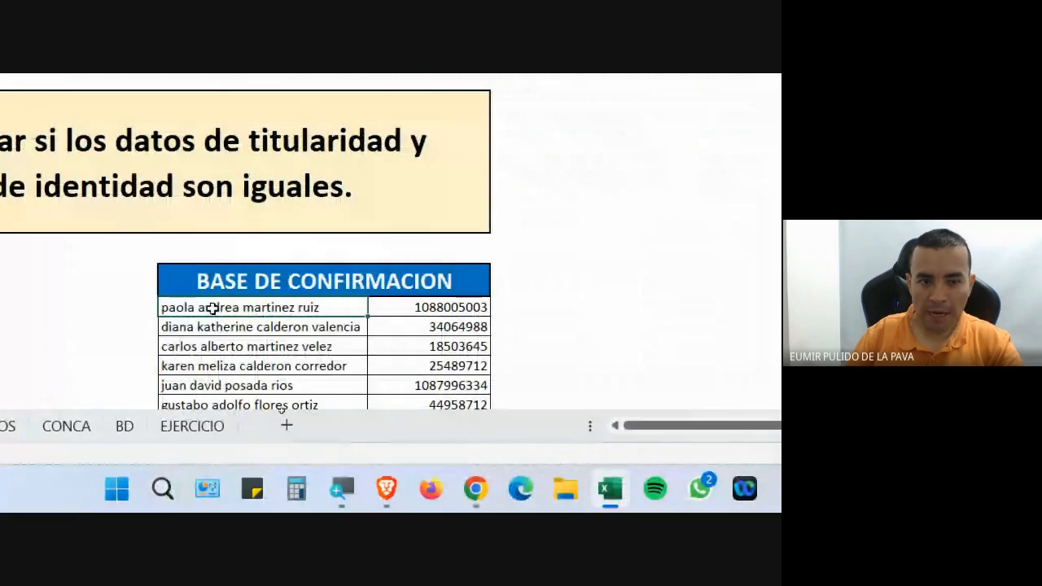
{"action": "key", "text": "ctrl+v"}
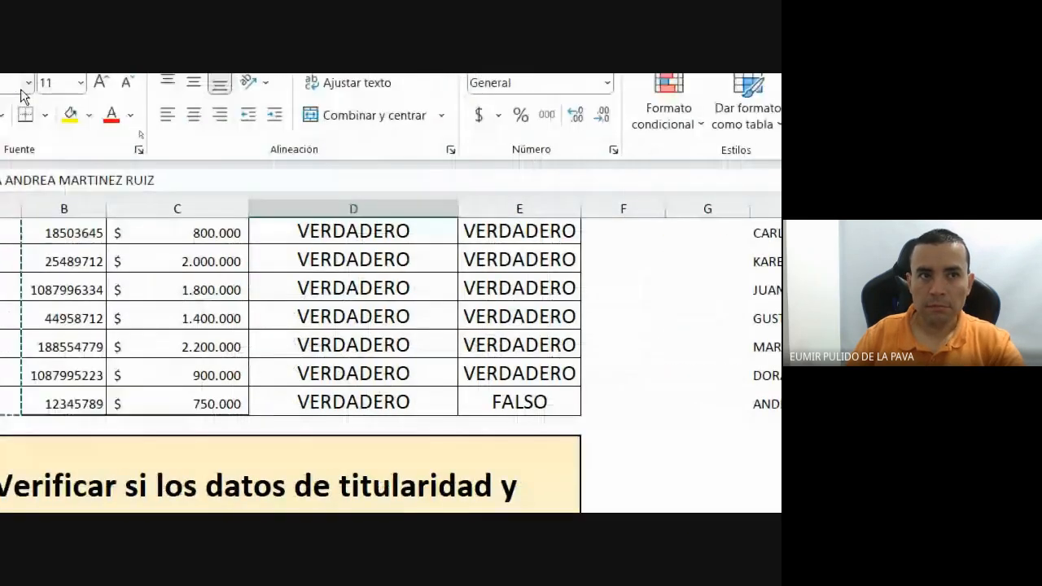
{"action": "scroll", "coordinate": [171, 391], "scroll_direction": "up", "scroll_amount": 1}
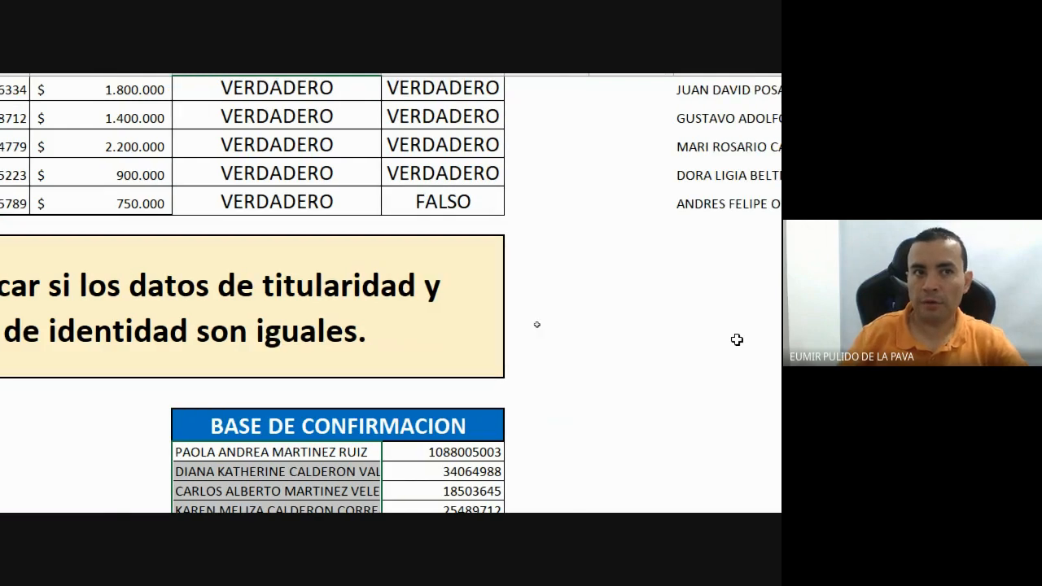
{"action": "scroll", "coordinate": [32, 401], "scroll_direction": "up", "scroll_amount": 2}
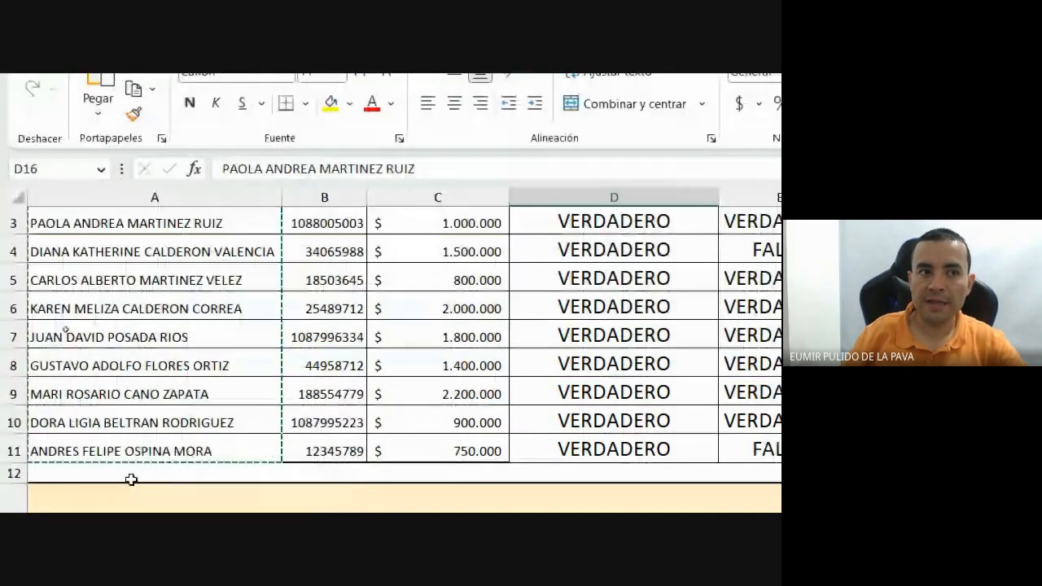
{"action": "scroll", "coordinate": [70, 361], "scroll_direction": "up", "scroll_amount": 1}
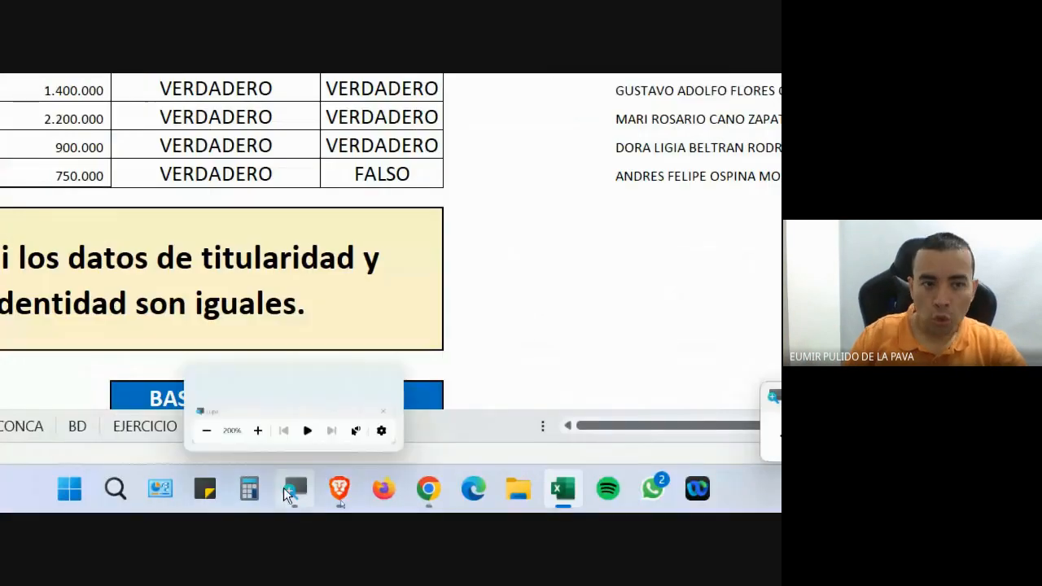
{"action": "left_click", "coordinate": [285, 487]}
{"action": "left_click", "coordinate": [456, 424]}
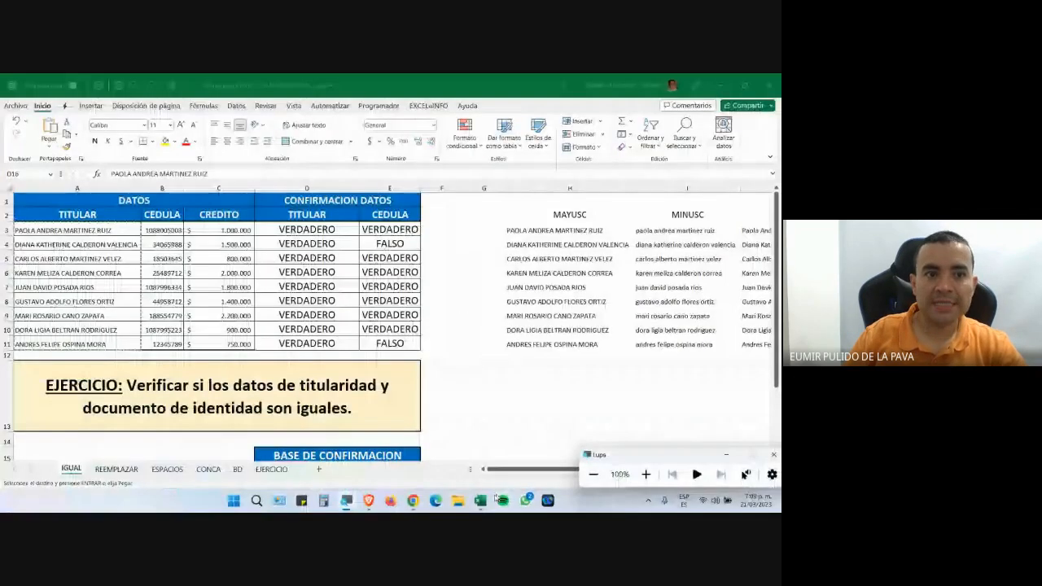
{"action": "mouse_move", "coordinate": [413, 501]}
{"action": "left_click", "coordinate": [372, 469]}
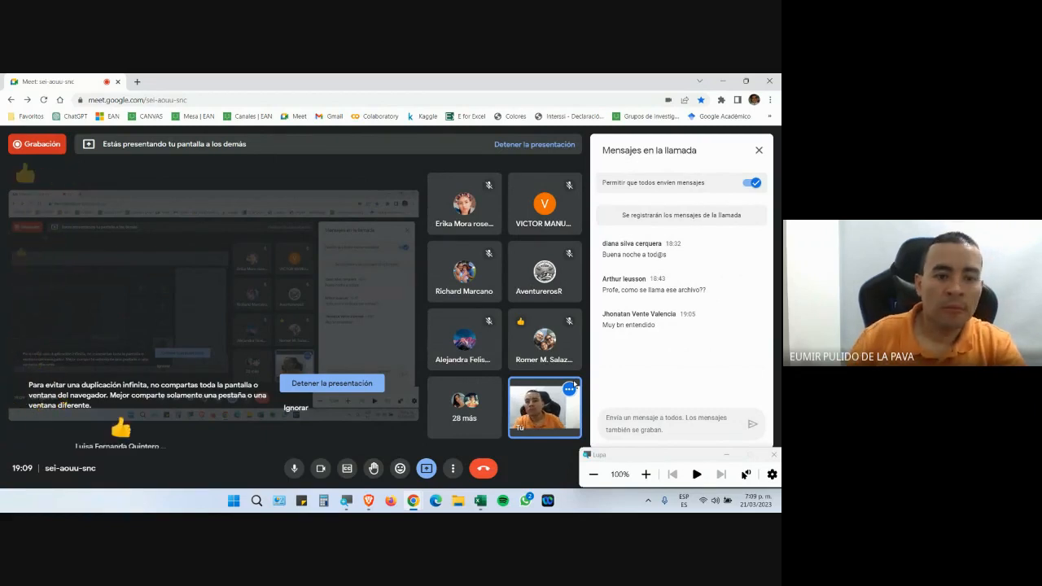
{"action": "key", "text": "alt+Tab"}
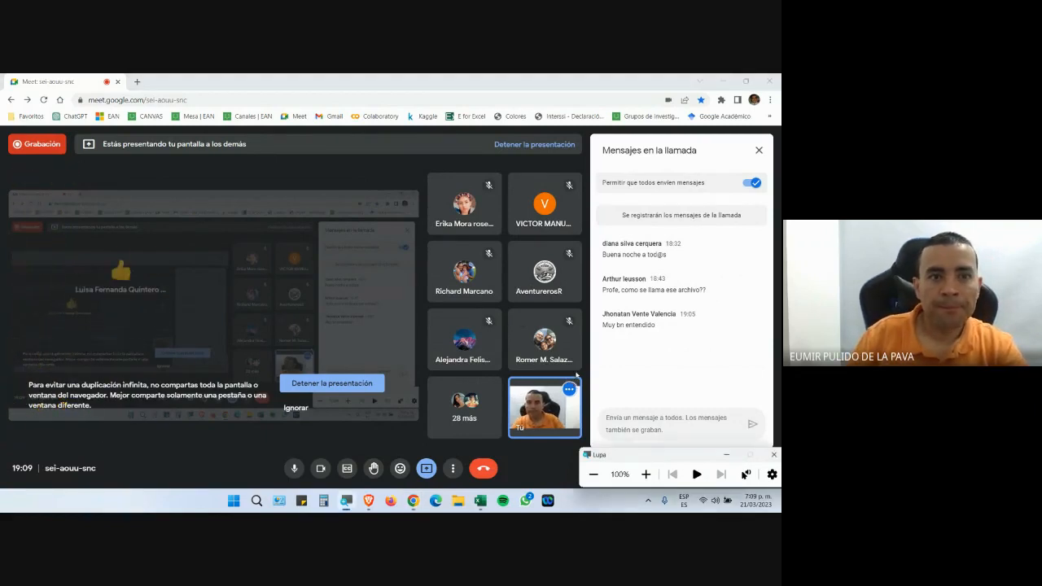
{"action": "left_click", "coordinate": [477, 507]}
{"action": "left_click", "coordinate": [482, 504]}
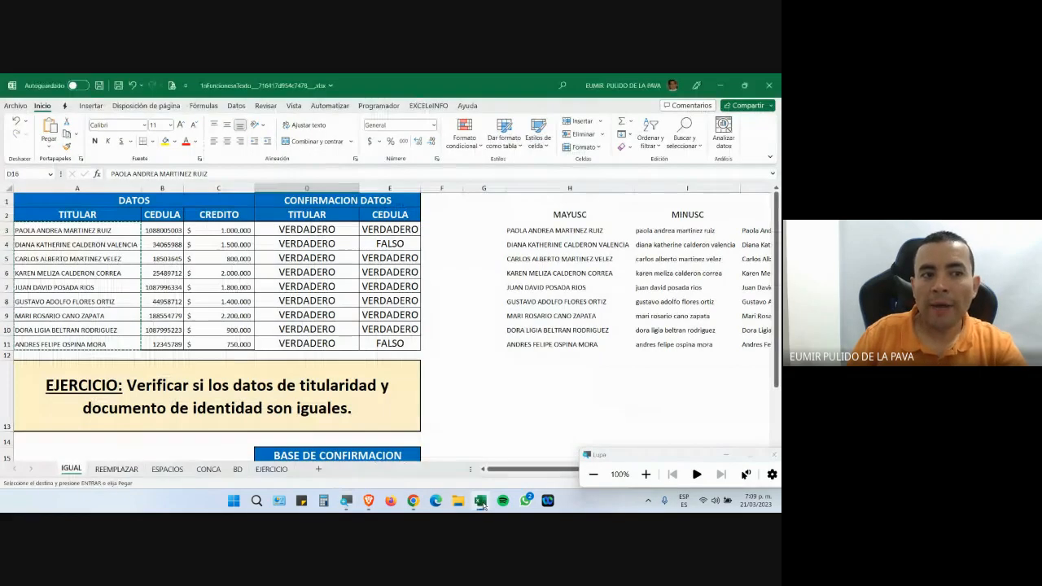
Magnify the screen to 200% and return to the IGUAL sheet.
{"action": "left_click", "coordinate": [646, 474]}
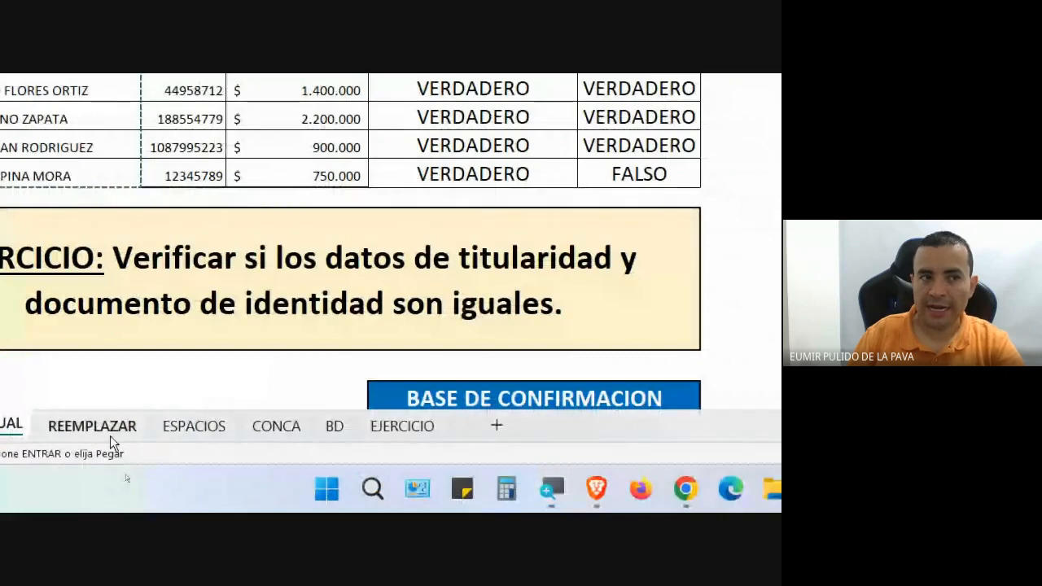
{"action": "left_click", "coordinate": [110, 434]}
{"action": "left_click", "coordinate": [11, 427]}
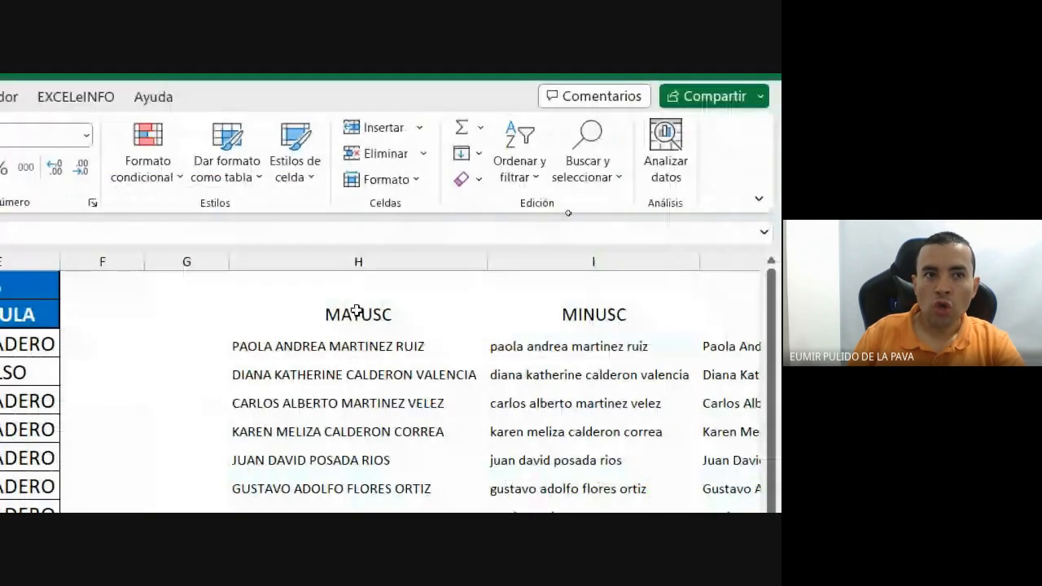
Try moving the MINUSC header into J2, keep J2's contents, then go to REEMPLAZAR.
{"action": "left_click", "coordinate": [357, 311]}
{"action": "left_click", "coordinate": [619, 314]}
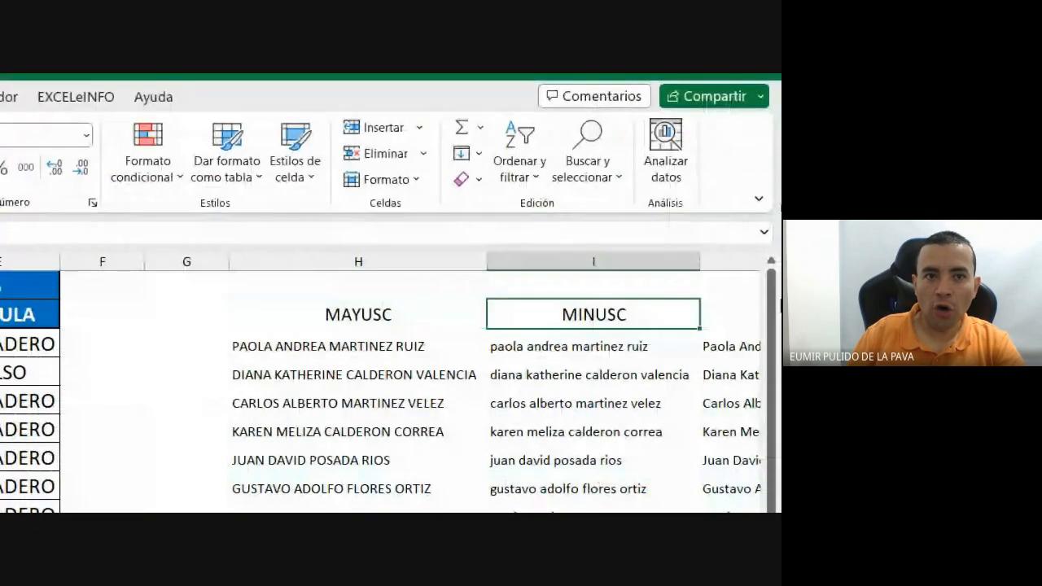
{"action": "left_click_drag", "start_coordinate": [624, 300], "coordinate": [730, 303]}
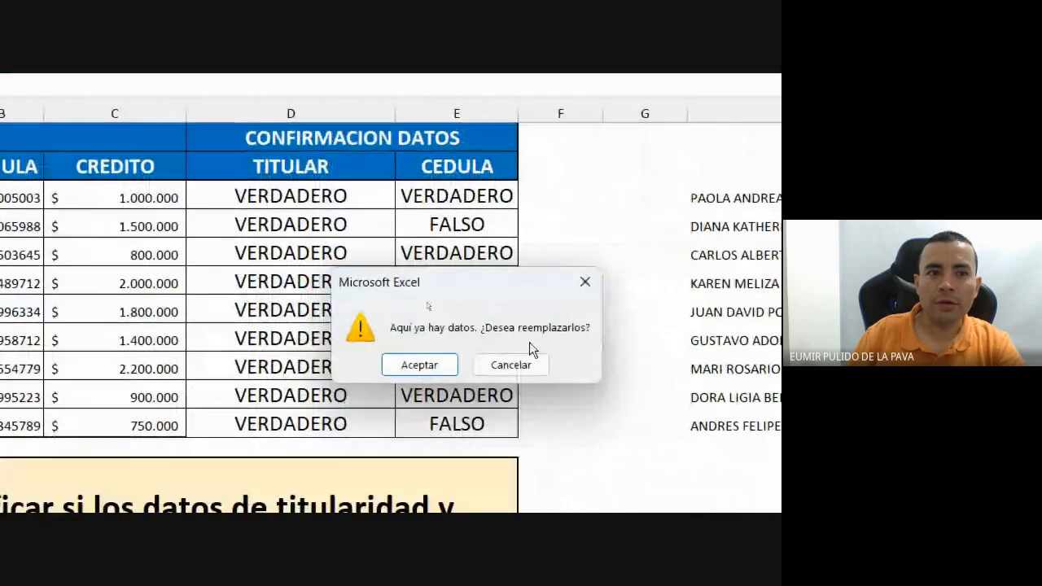
{"action": "left_click", "coordinate": [510, 366]}
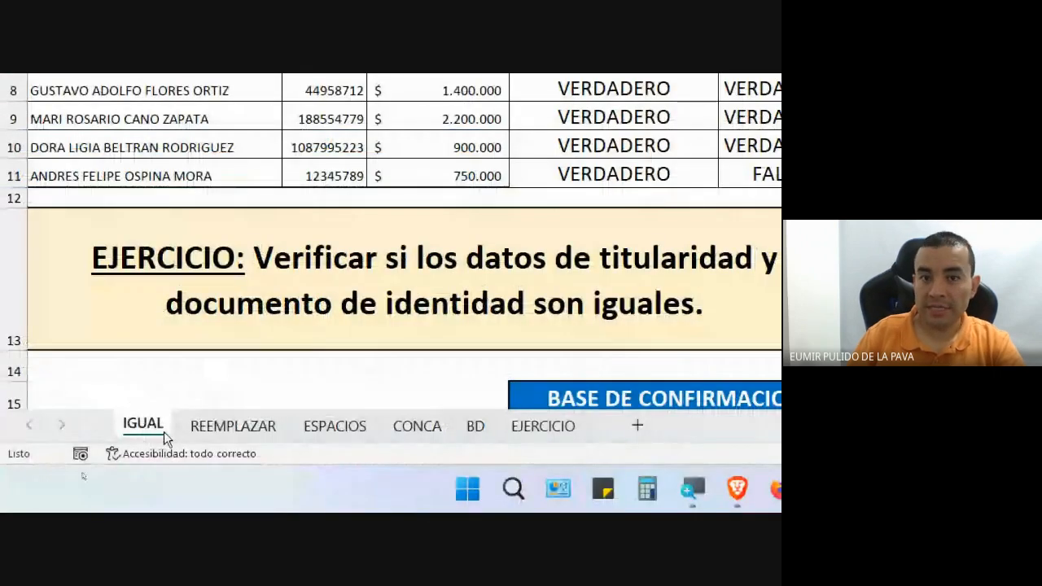
{"action": "left_click", "coordinate": [233, 435]}
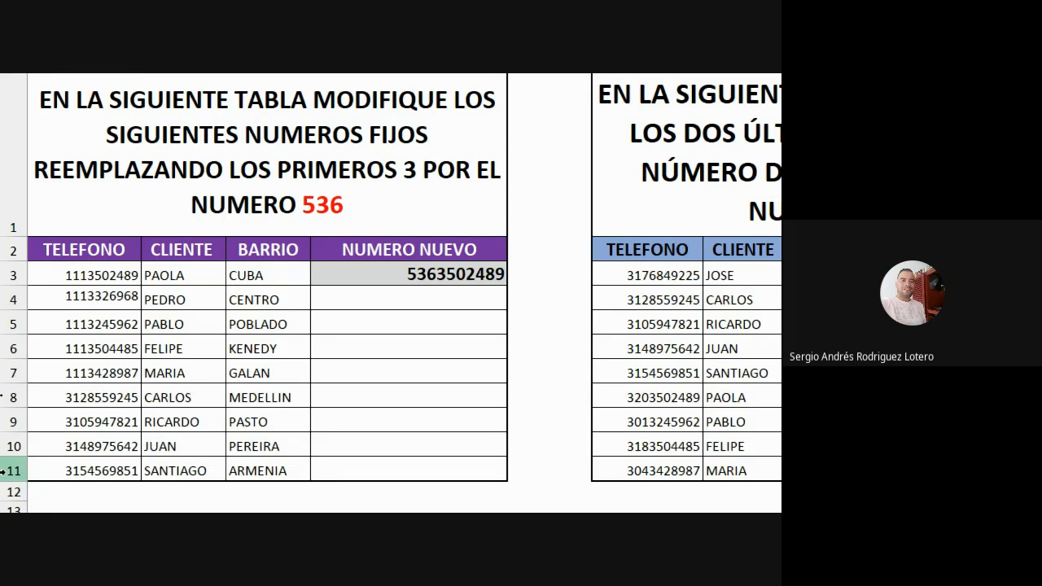
{"action": "left_click", "coordinate": [453, 493]}
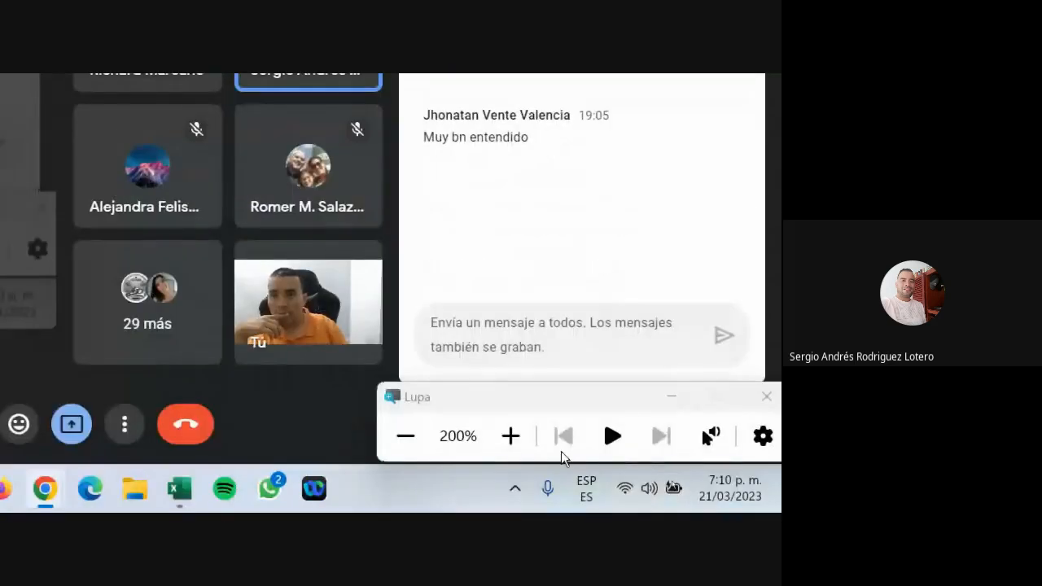
{"action": "left_click", "coordinate": [612, 437]}
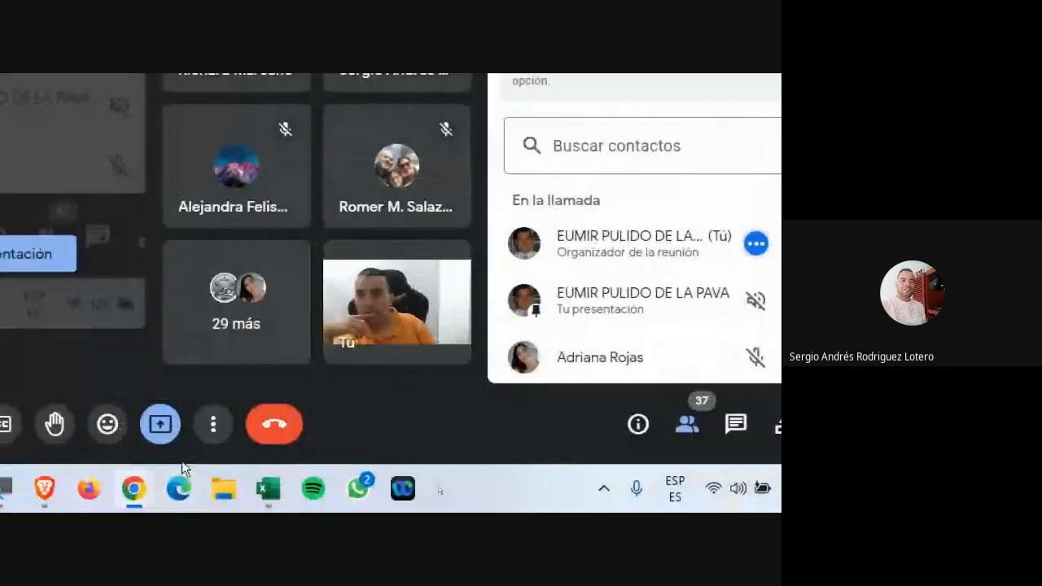
{"action": "left_click", "coordinate": [179, 489]}
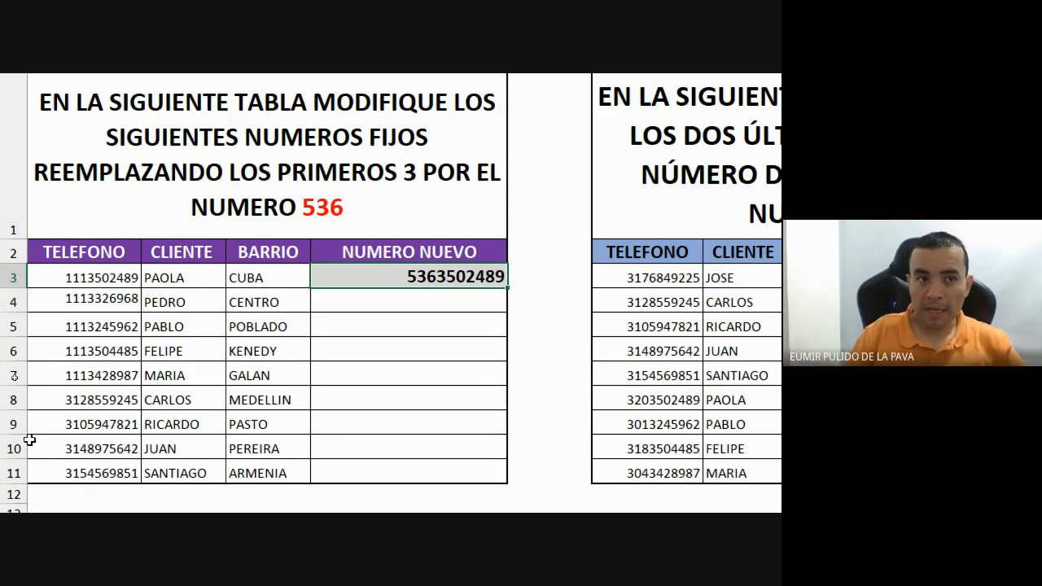
Return to D4 and widen column D so the REEMPLAZAR instruction title wraps onto three lines.
{"action": "key", "text": "Return"}
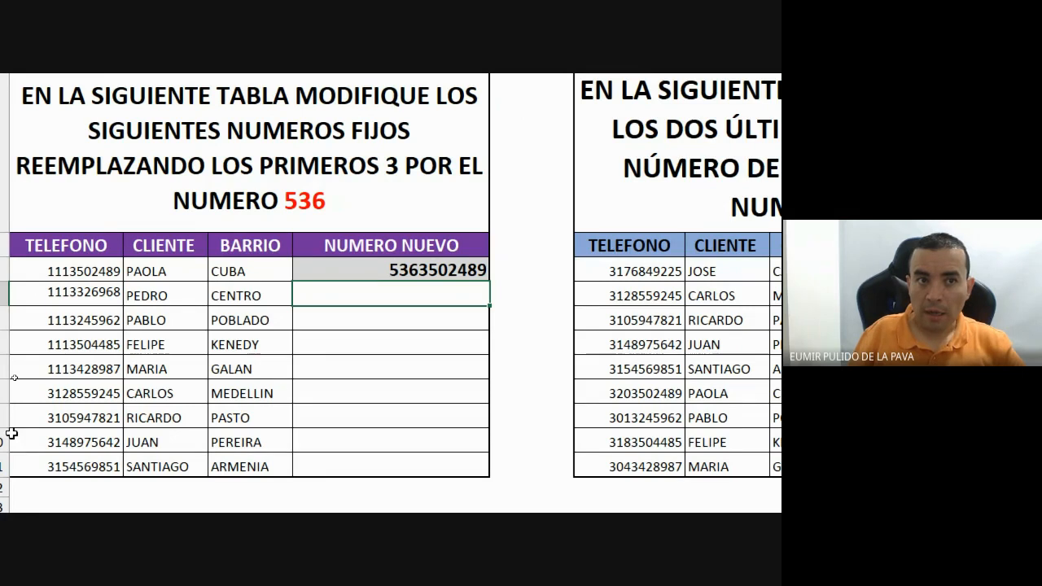
{"action": "key", "text": "Down"}
{"action": "key", "text": "Down"}
{"action": "key", "text": "Down"}
{"action": "key", "text": "Down"}
{"action": "key", "text": "Down"}
{"action": "key", "text": "Down"}
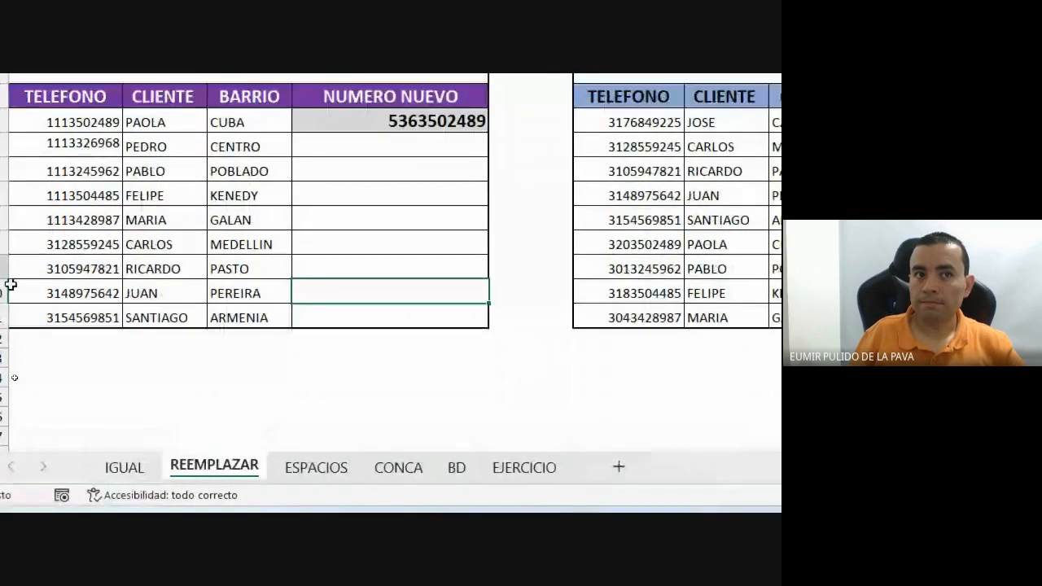
{"action": "key", "text": "Up"}
{"action": "key", "text": "Up"}
{"action": "key", "text": "Up"}
{"action": "key", "text": "Up"}
{"action": "key", "text": "Up"}
{"action": "key", "text": "Up"}
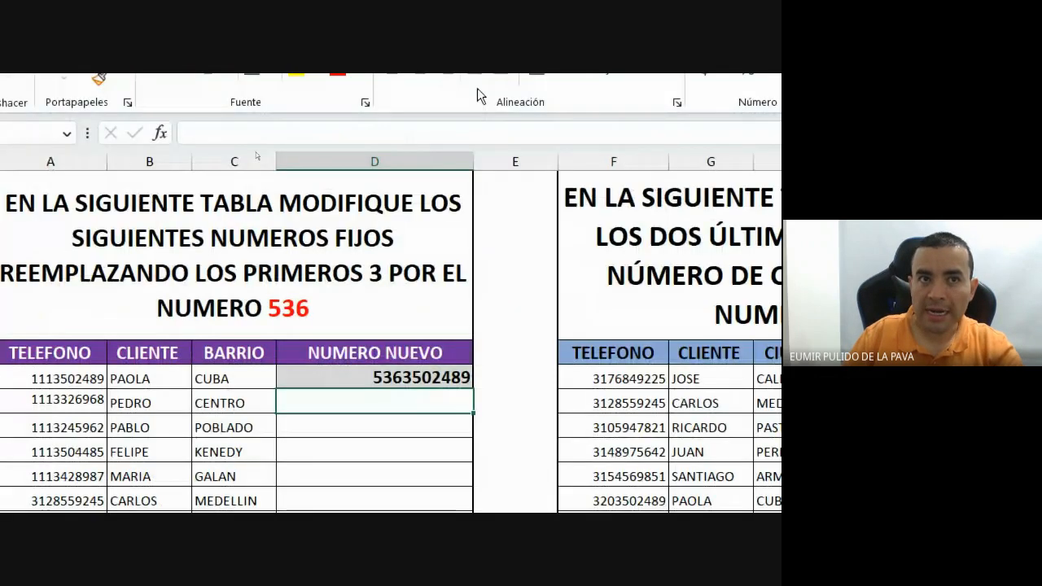
{"action": "left_click_drag", "start_coordinate": [508, 280], "coordinate": [522, 277]}
{"action": "left_click_drag", "start_coordinate": [488, 160], "coordinate": [625, 160]}
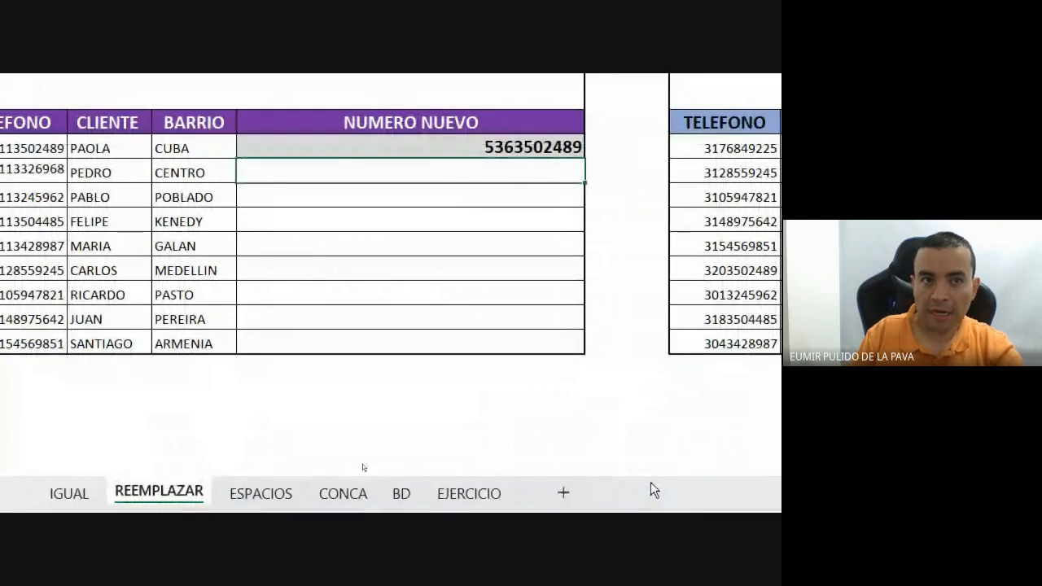
Begin =REEMPLAZAR(A4; in D4, using A4's phone number as the original text.
{"action": "type", "text": "="}
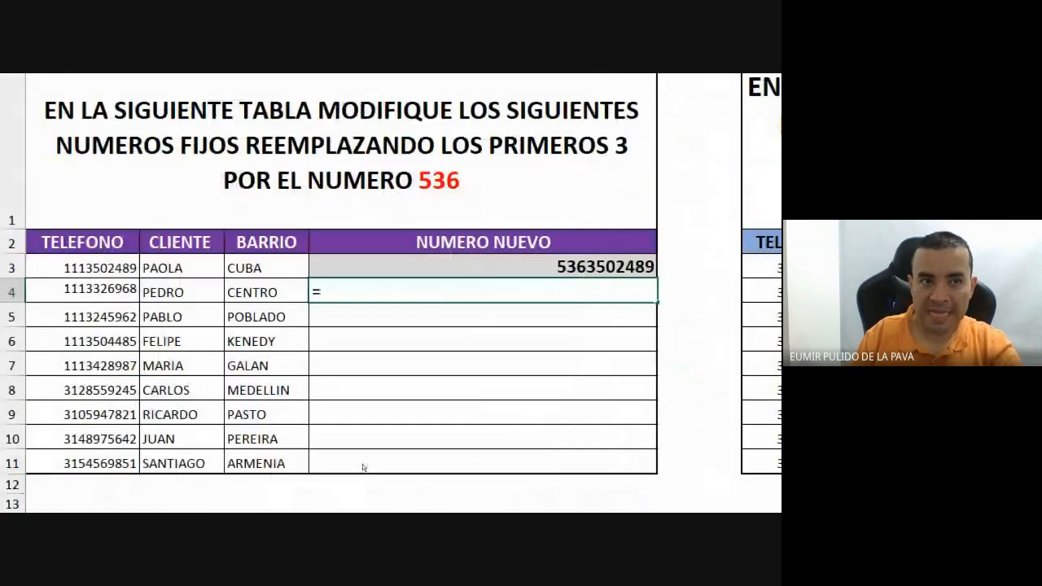
{"action": "type", "text": "ree"}
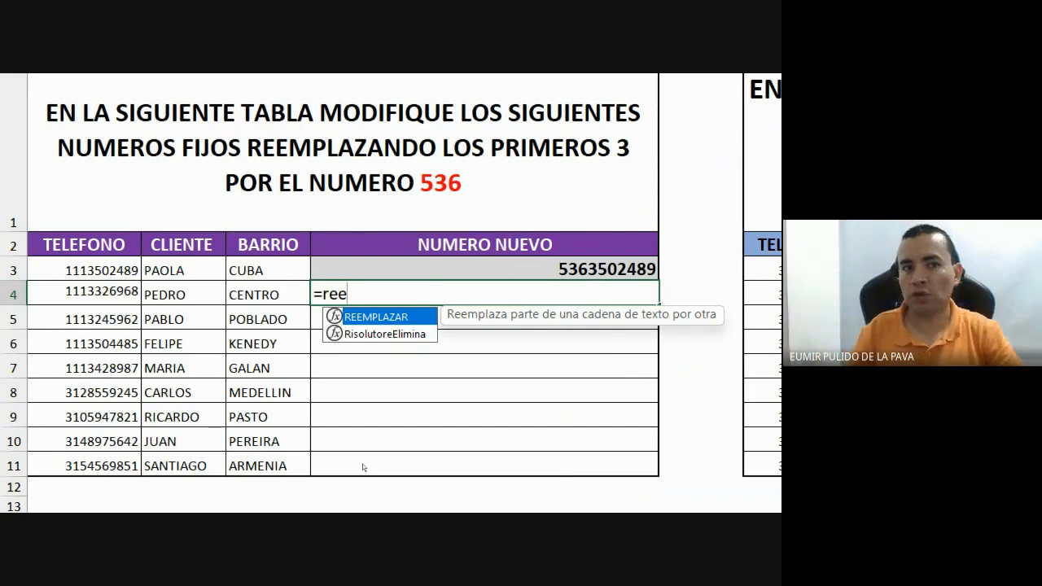
{"action": "key", "text": "Tab"}
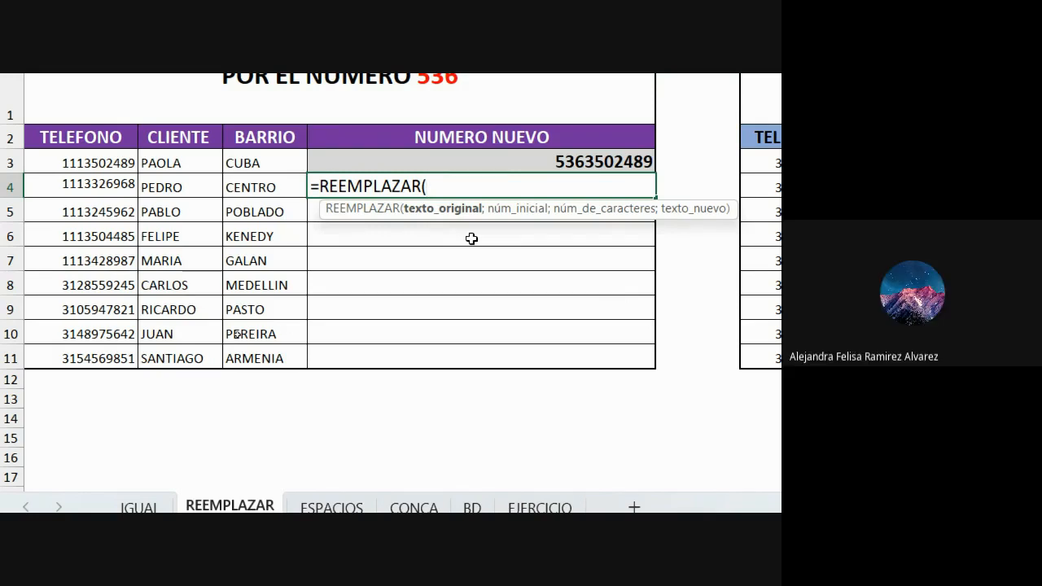
{"action": "left_click", "coordinate": [76, 187]}
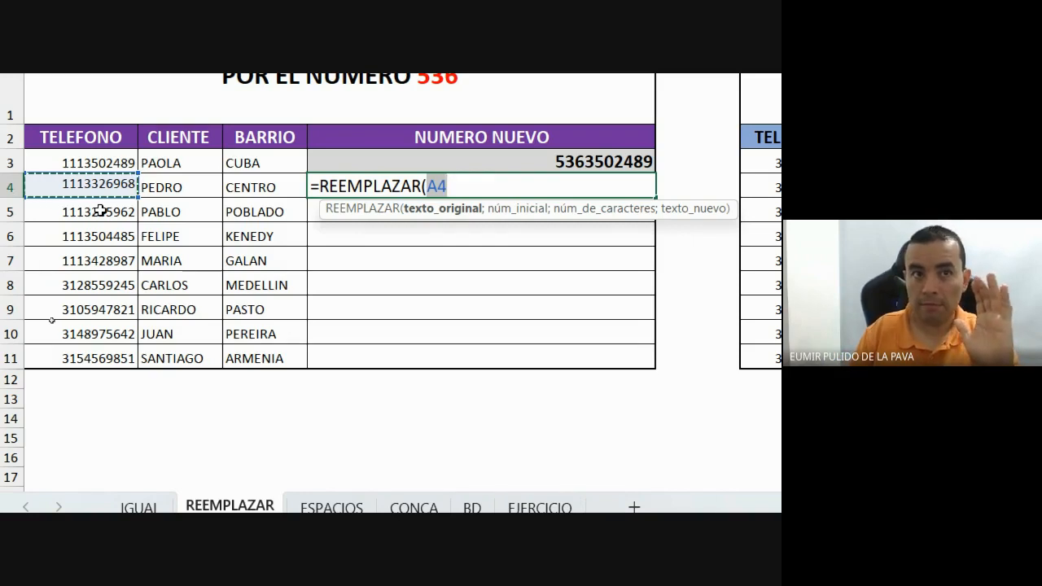
{"action": "type", "text": ";"}
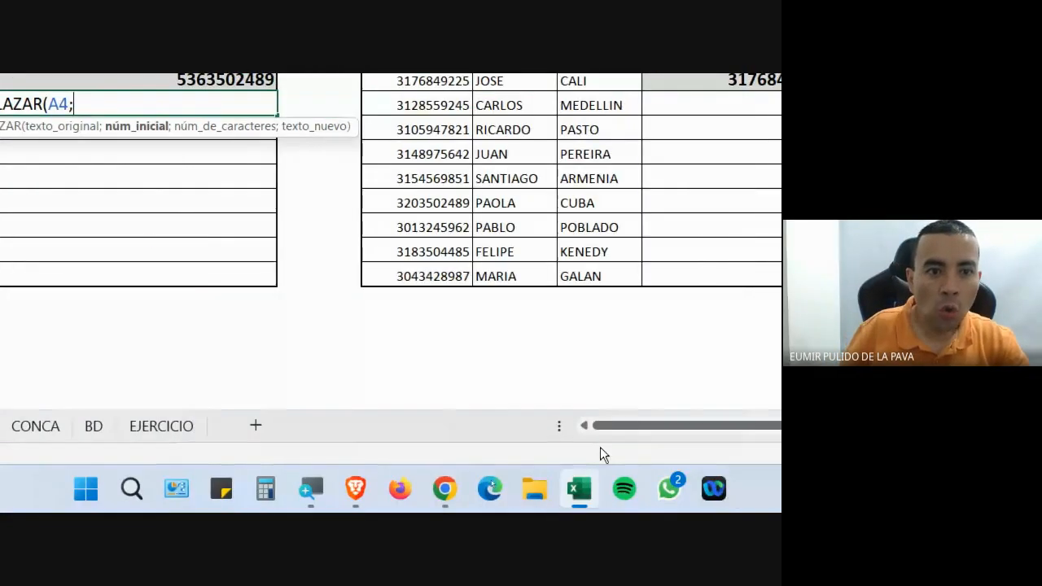
Bring the Google Meet call to the front and reduce screen magnification to 100%.
{"action": "left_click", "coordinate": [447, 491]}
{"action": "left_click", "coordinate": [354, 401]}
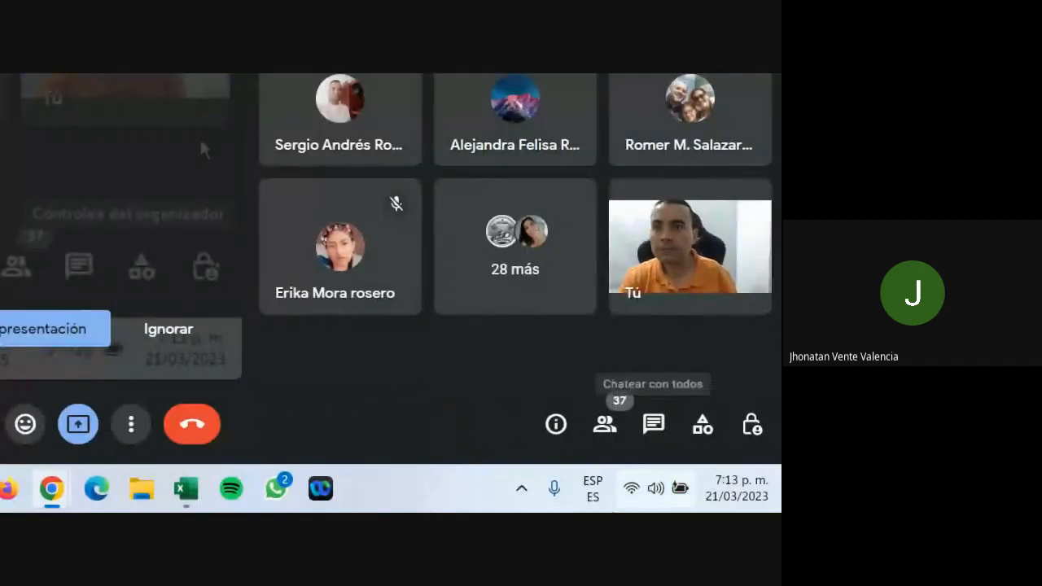
{"action": "left_click", "coordinate": [151, 490]}
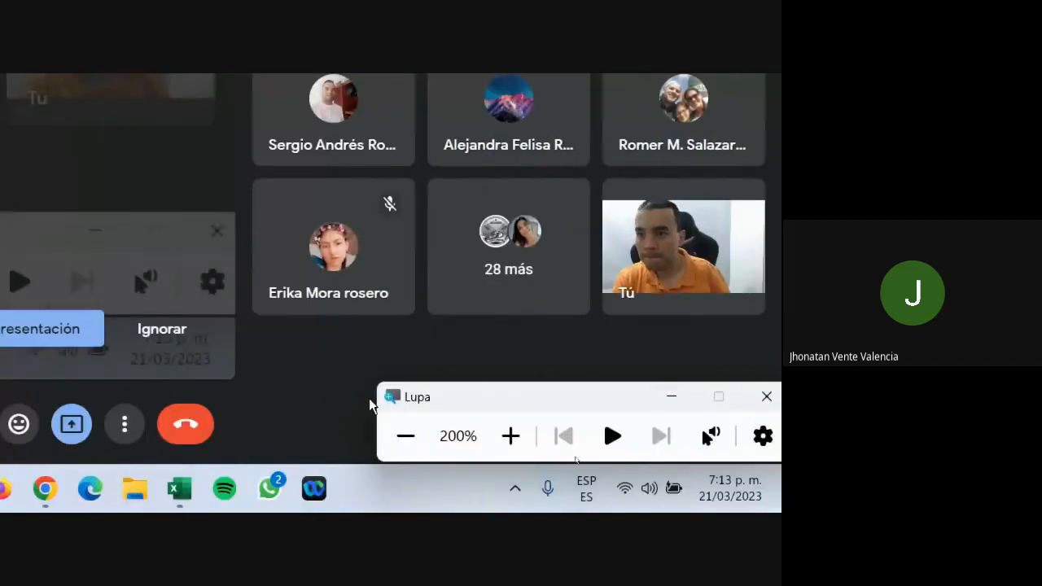
{"action": "left_click", "coordinate": [551, 441]}
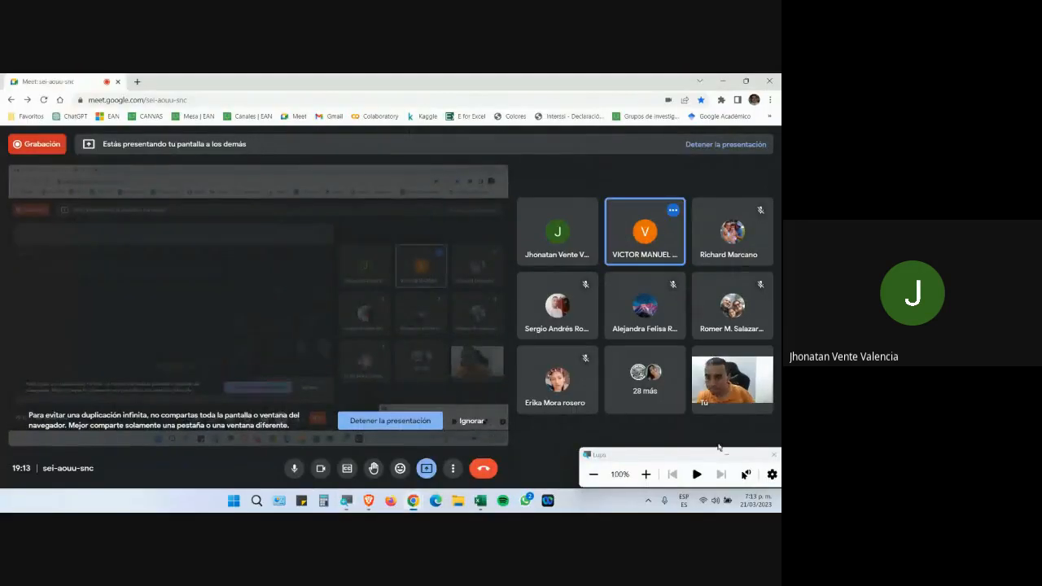
{"action": "left_click", "coordinate": [728, 455]}
Mute all call participants, recheck the chat messages, and return to Excel.
{"action": "left_click", "coordinate": [715, 473]}
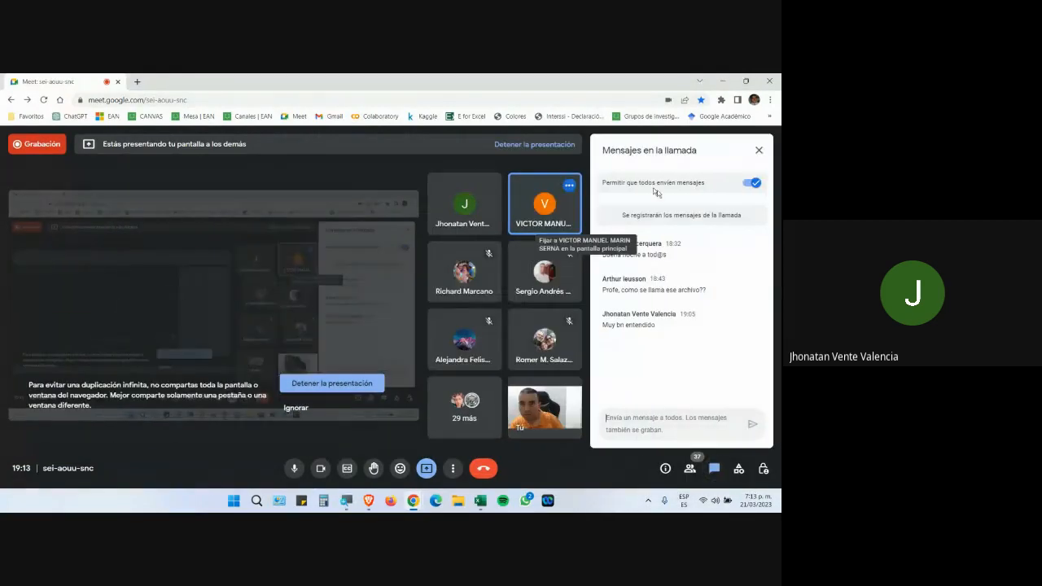
{"action": "left_click", "coordinate": [690, 470]}
{"action": "left_click", "coordinate": [632, 200]}
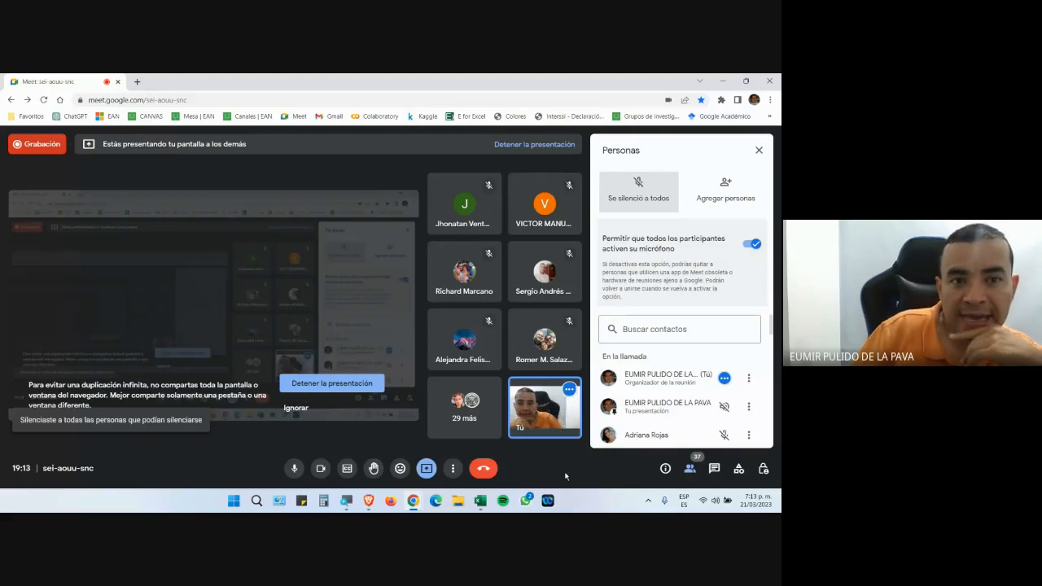
{"action": "left_click", "coordinate": [714, 471]}
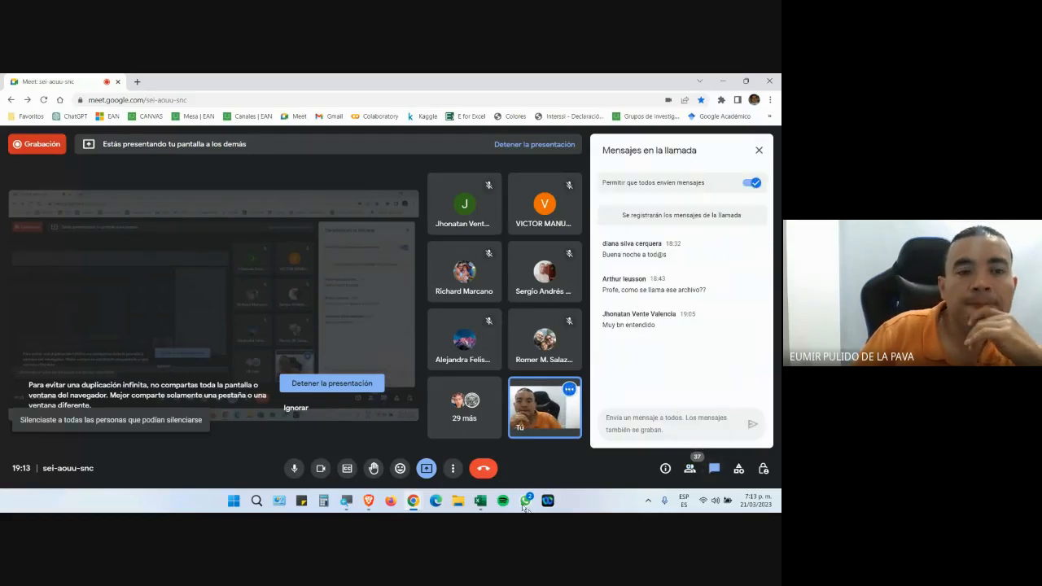
{"action": "left_click", "coordinate": [480, 502]}
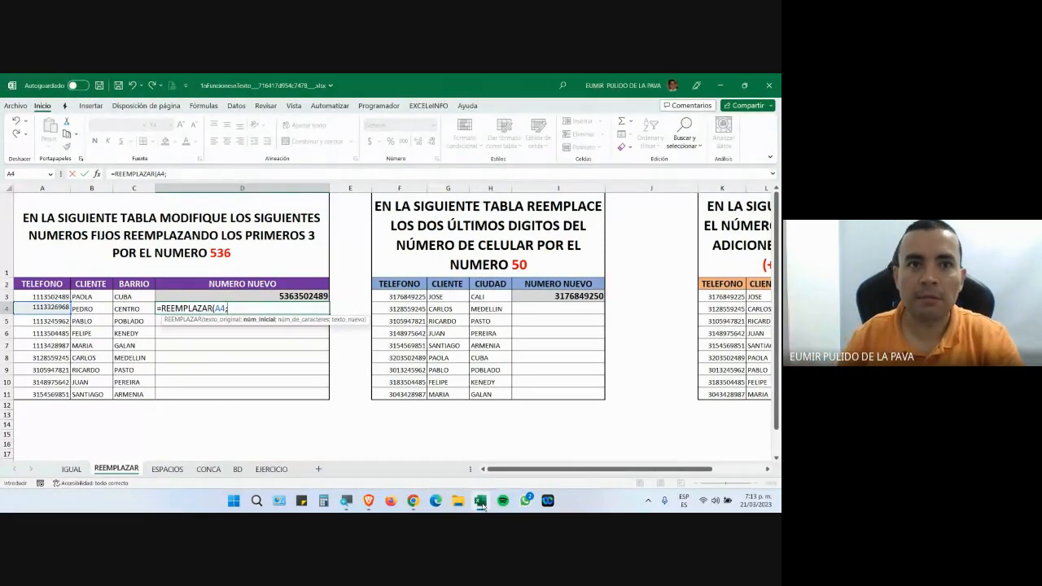
Return to the Excel workbook and zoom in on the REEMPLAZAR table with Magnifier.
{"action": "left_click", "coordinate": [481, 504]}
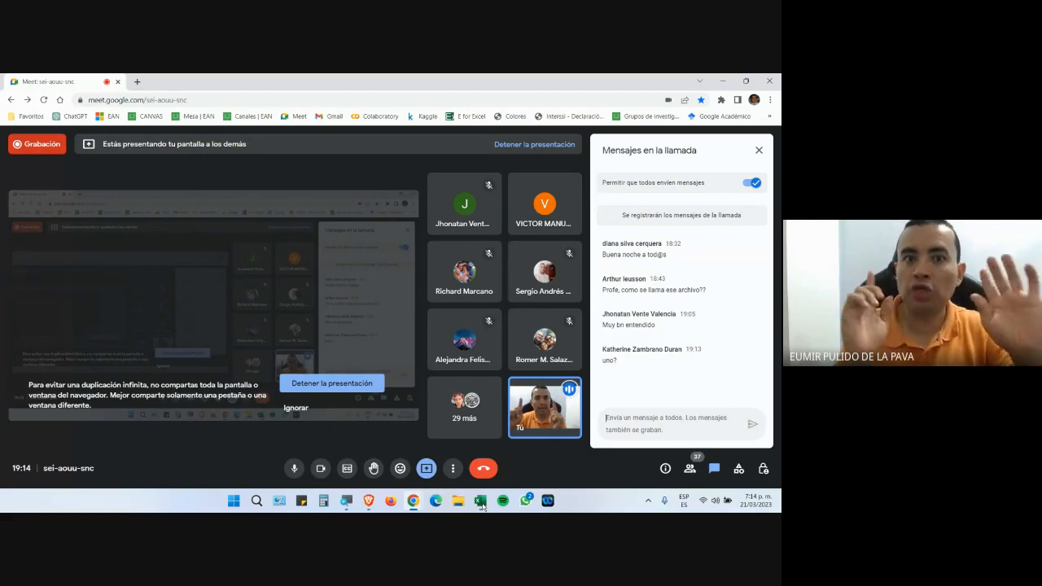
{"action": "left_click", "coordinate": [482, 506]}
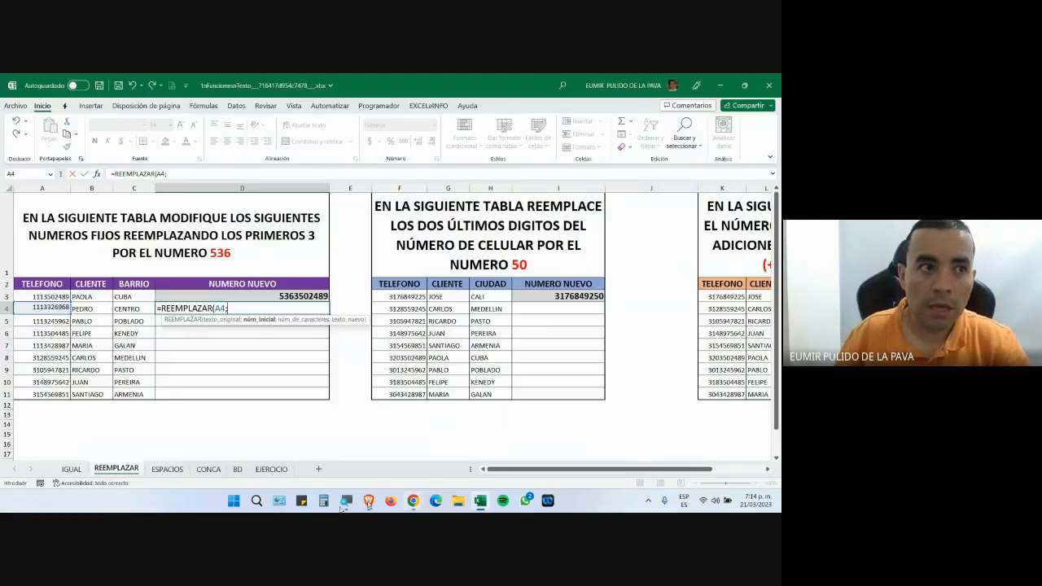
{"action": "left_click", "coordinate": [348, 506]}
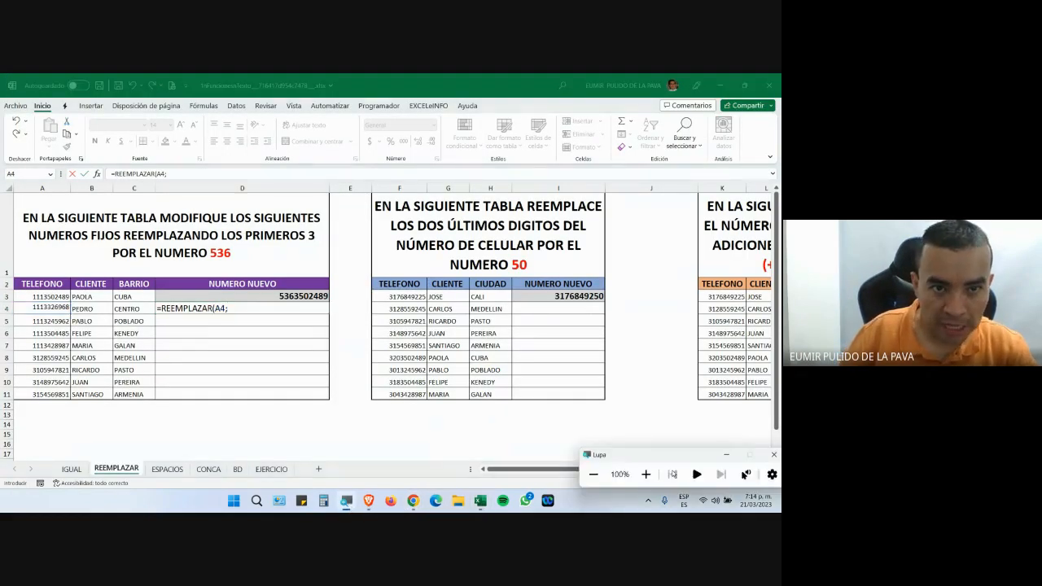
{"action": "left_click", "coordinate": [644, 472]}
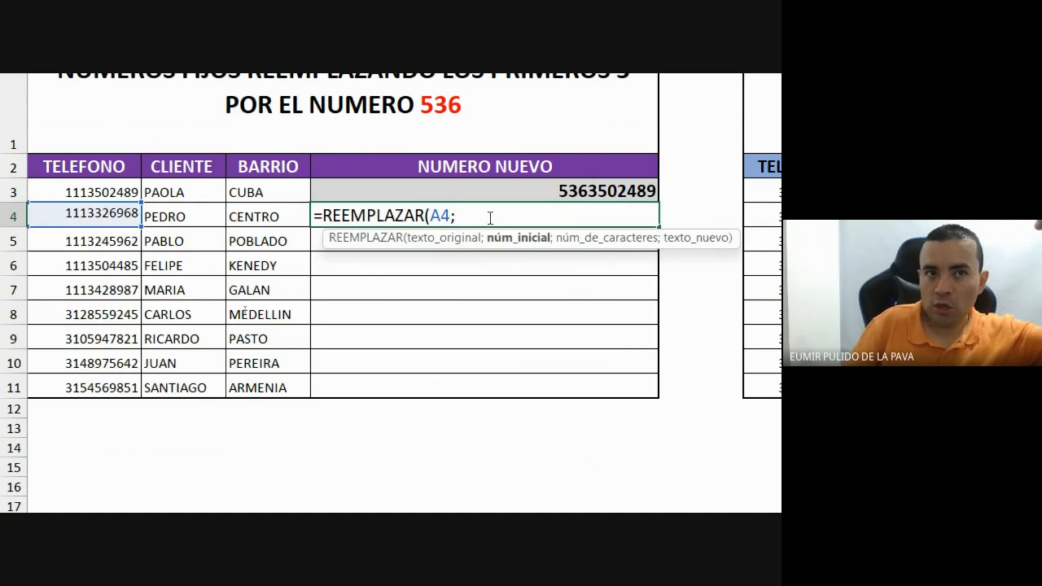
Add the arguments 1;3;536 to the D4 formula.
{"action": "type", "text": "1"}
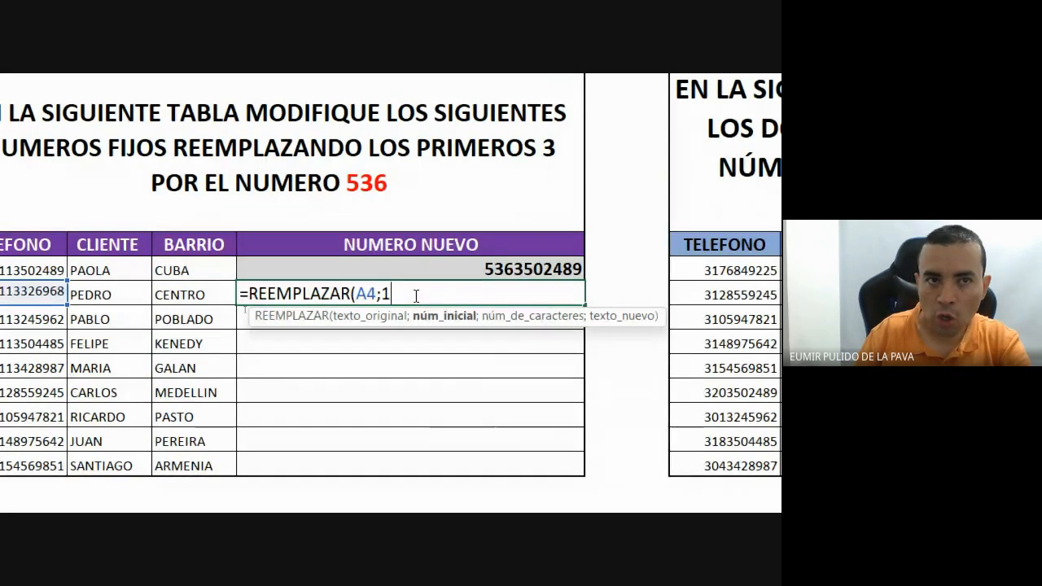
{"action": "type", "text": ";"}
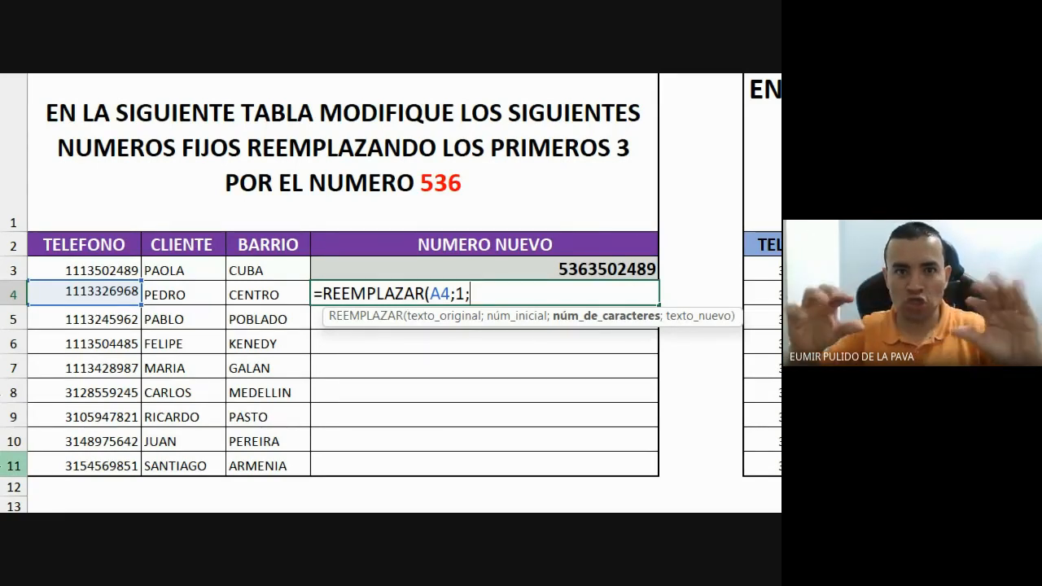
{"action": "type", "text": "3"}
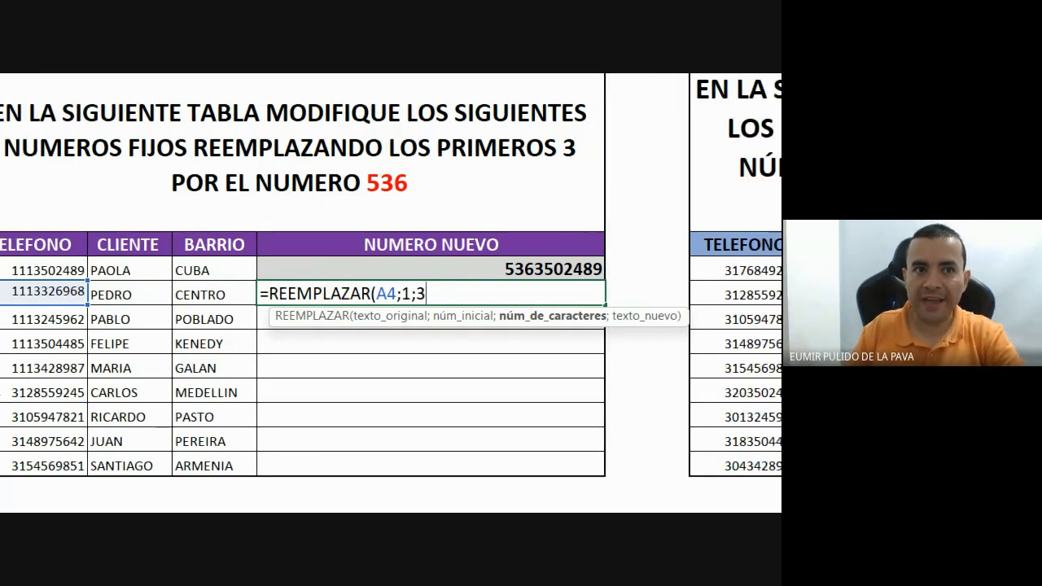
{"action": "type", "text": ";"}
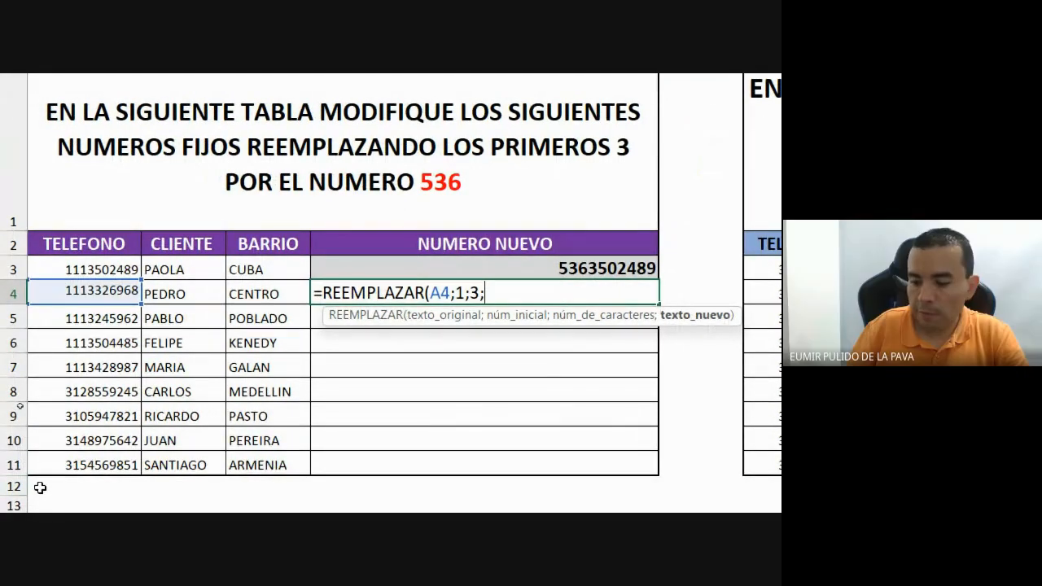
{"action": "type", "text": "36"}
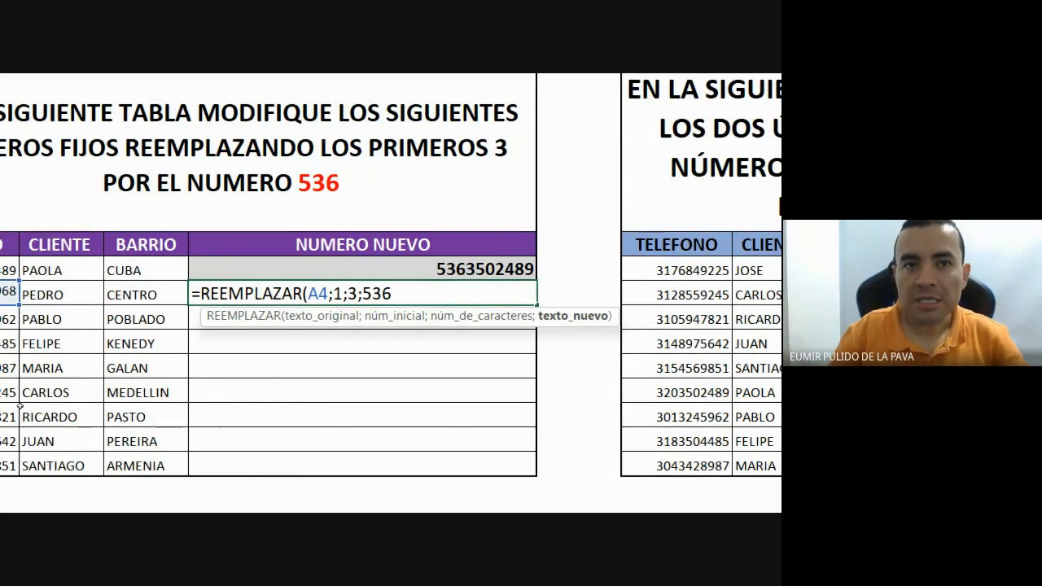
Retype the fourth argument as 356 so D4 reads =REEMPLAZAR(A4;1;3;356).
{"action": "key", "text": "BackSpace"}
{"action": "key", "text": "BackSpace"}
{"action": "key", "text": "BackSpace"}
{"action": "type", "text": "\"abc"}
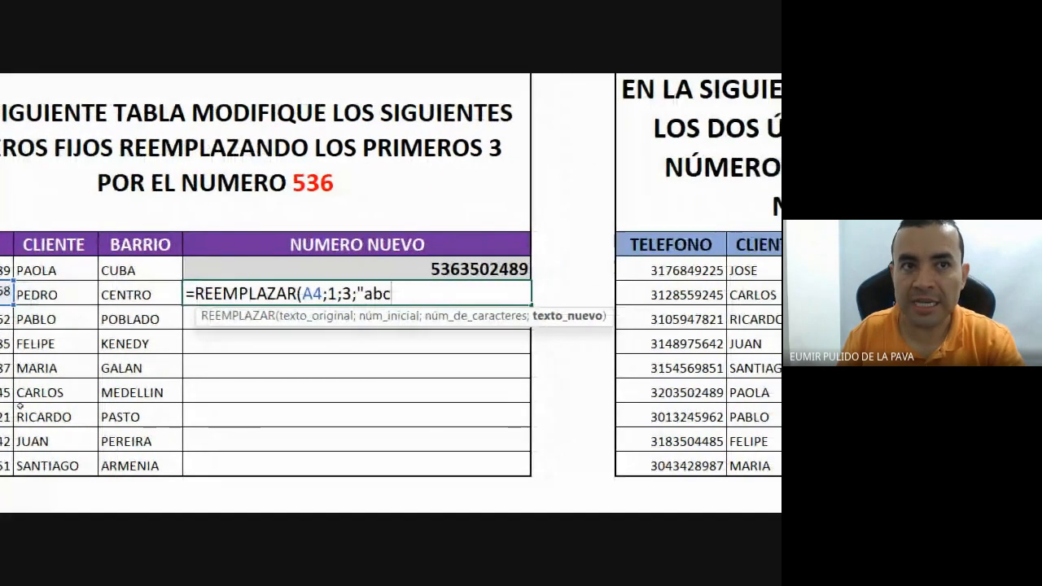
{"action": "type", "text": "\""}
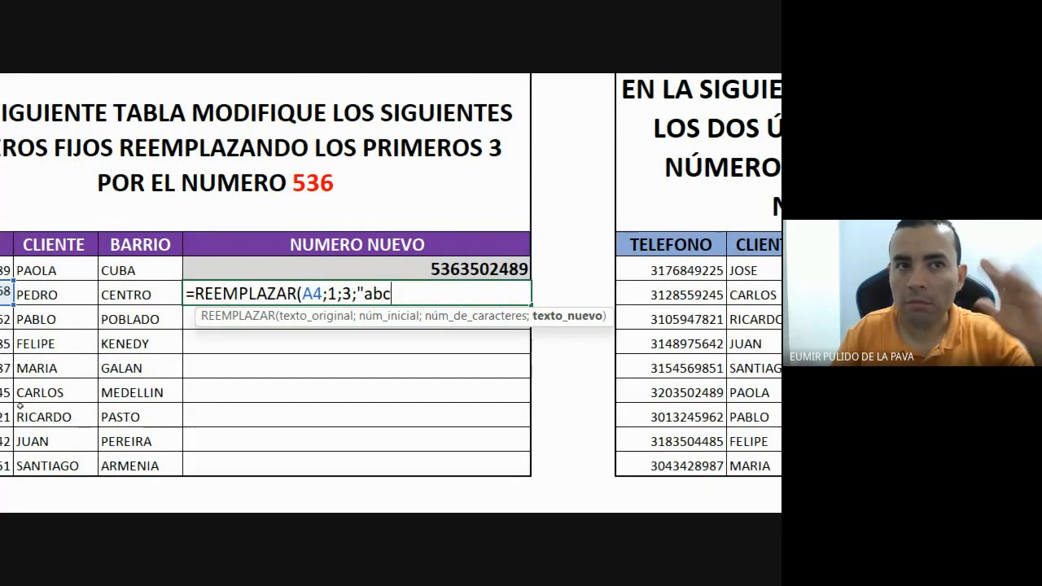
{"action": "key", "text": "BackSpace"}
{"action": "key", "text": "BackSpace"}
{"action": "key", "text": "BackSpace"}
{"action": "type", "text": "356"}
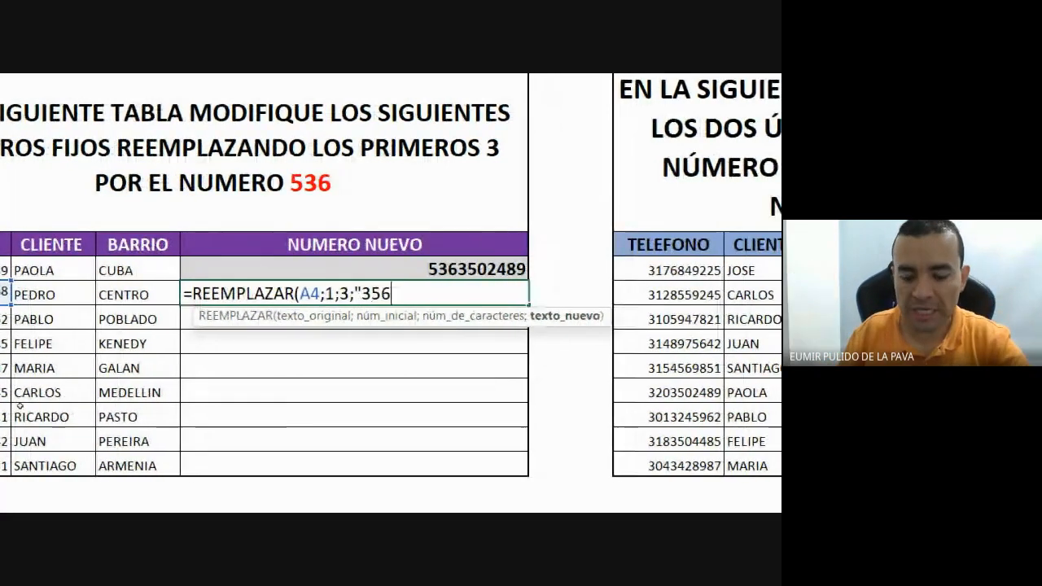
{"action": "type", "text": "\""}
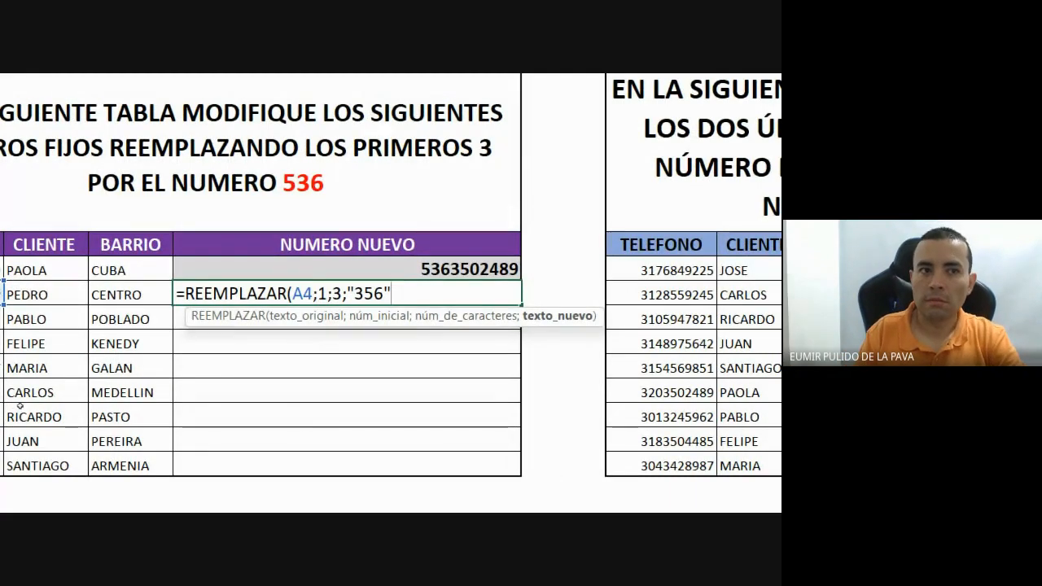
{"action": "key", "text": "BackSpace"}
{"action": "key", "text": "BackSpace"}
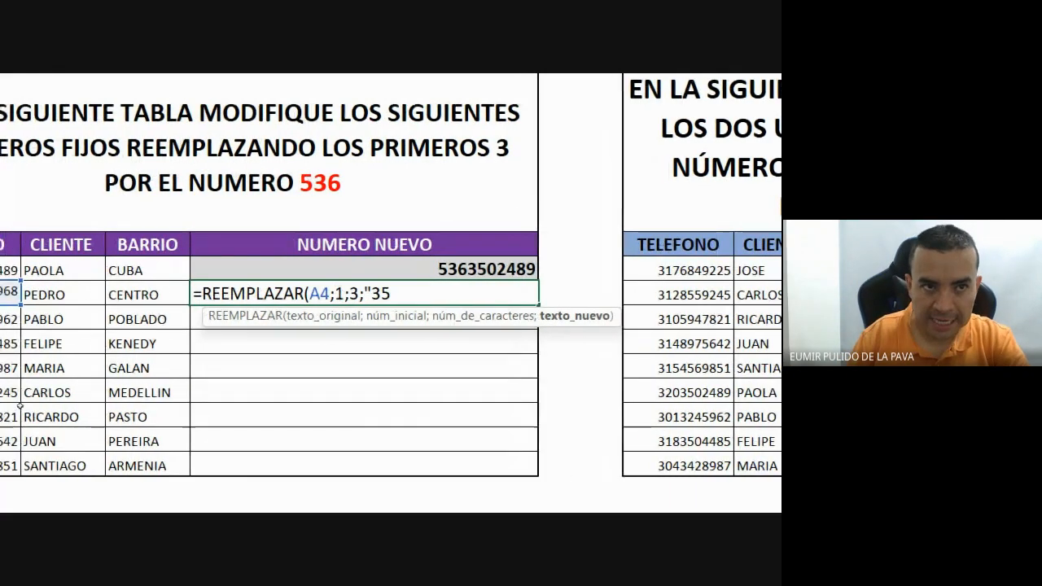
{"action": "key", "text": "BackSpace"}
{"action": "key", "text": "BackSpace"}
{"action": "key", "text": "BackSpace"}
{"action": "type", "text": "356"}
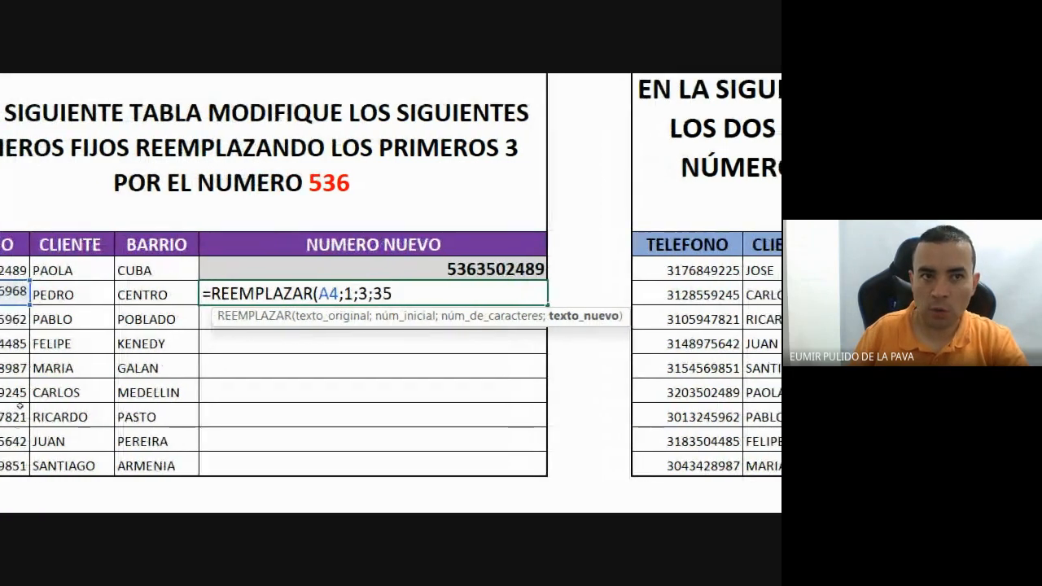
{"action": "type", "text": ")"}
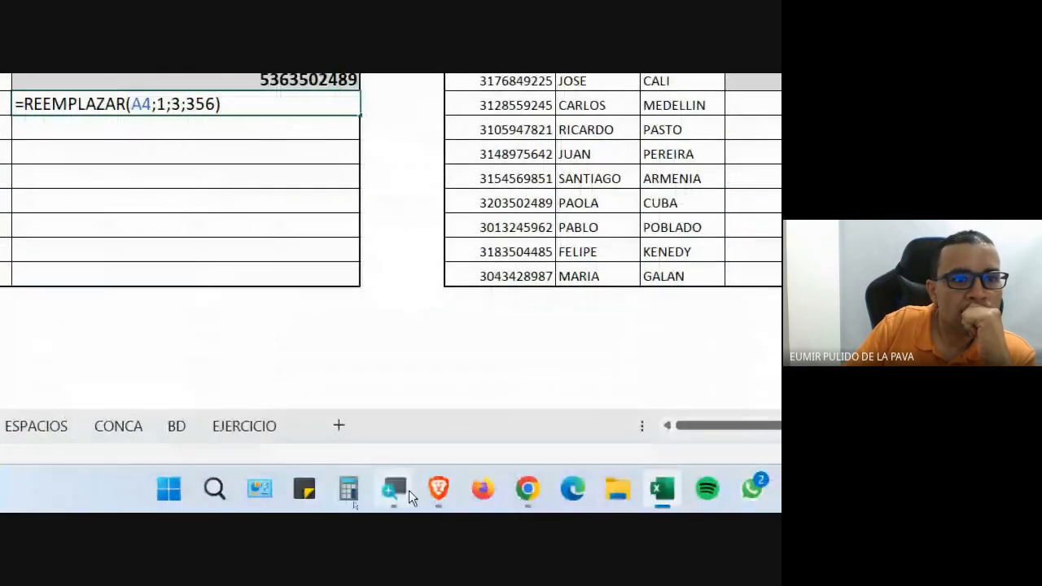
{"action": "left_click", "coordinate": [406, 492]}
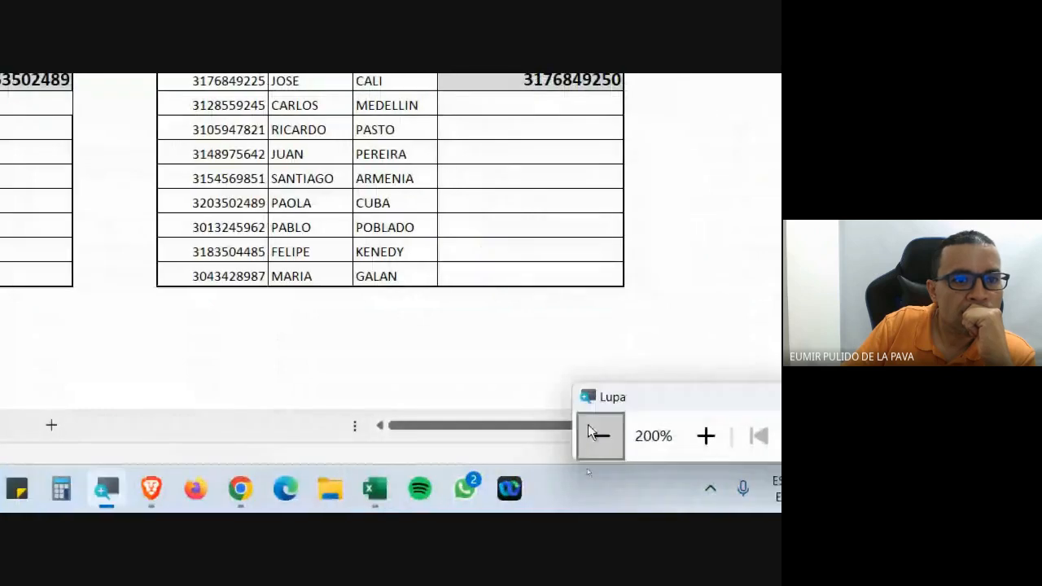
{"action": "left_click", "coordinate": [593, 434]}
{"action": "mouse_move", "coordinate": [413, 501]}
{"action": "left_click", "coordinate": [372, 464]}
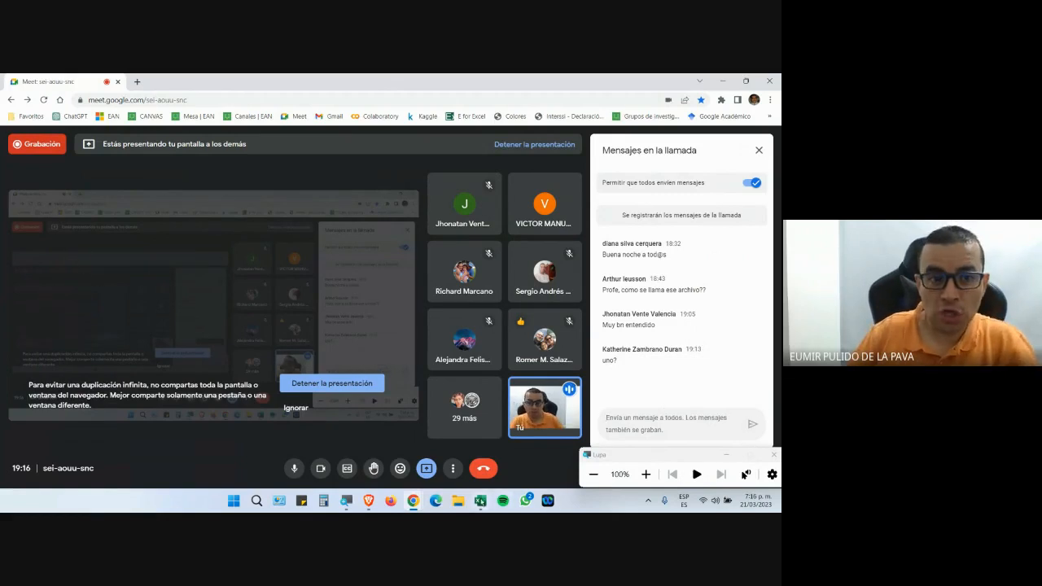
{"action": "left_click", "coordinate": [481, 501]}
Commit the D4 formula and fill it down through D11.
{"action": "key", "text": "Return"}
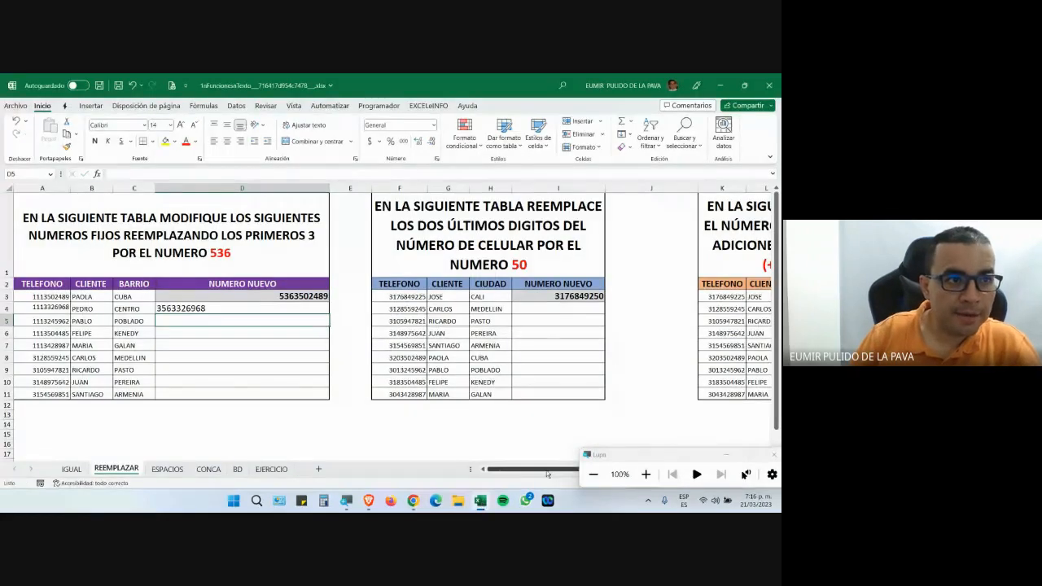
{"action": "left_click", "coordinate": [323, 309]}
{"action": "left_click_drag", "start_coordinate": [327, 314], "coordinate": [333, 401]}
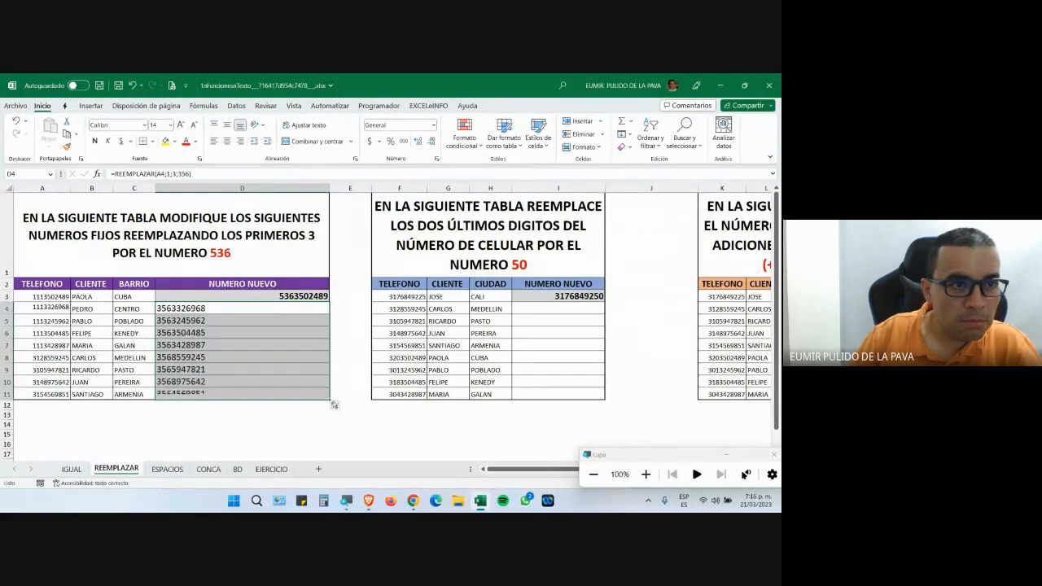
{"action": "left_click", "coordinate": [646, 474]}
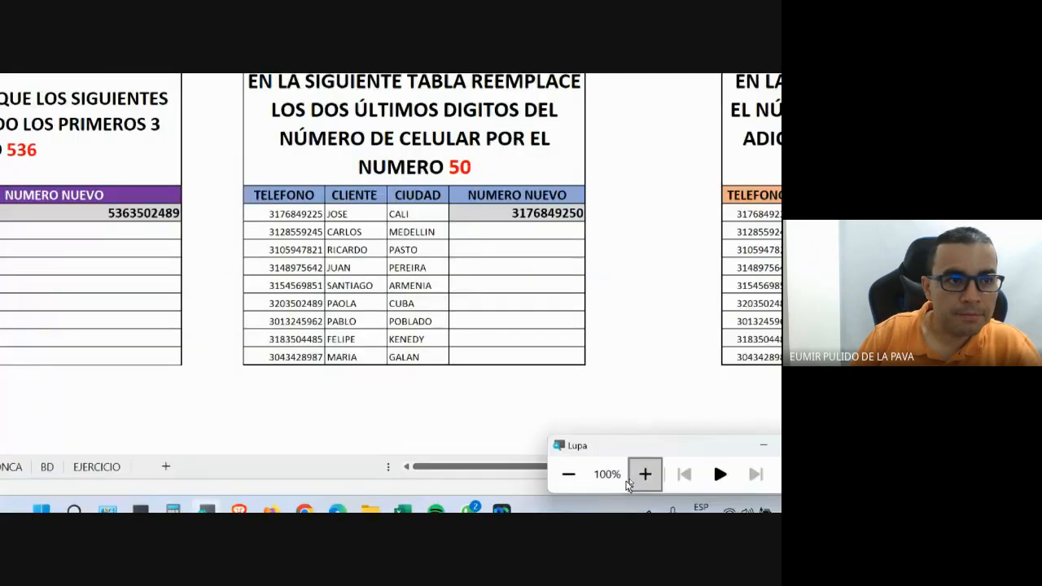
{"action": "left_click", "coordinate": [440, 303]}
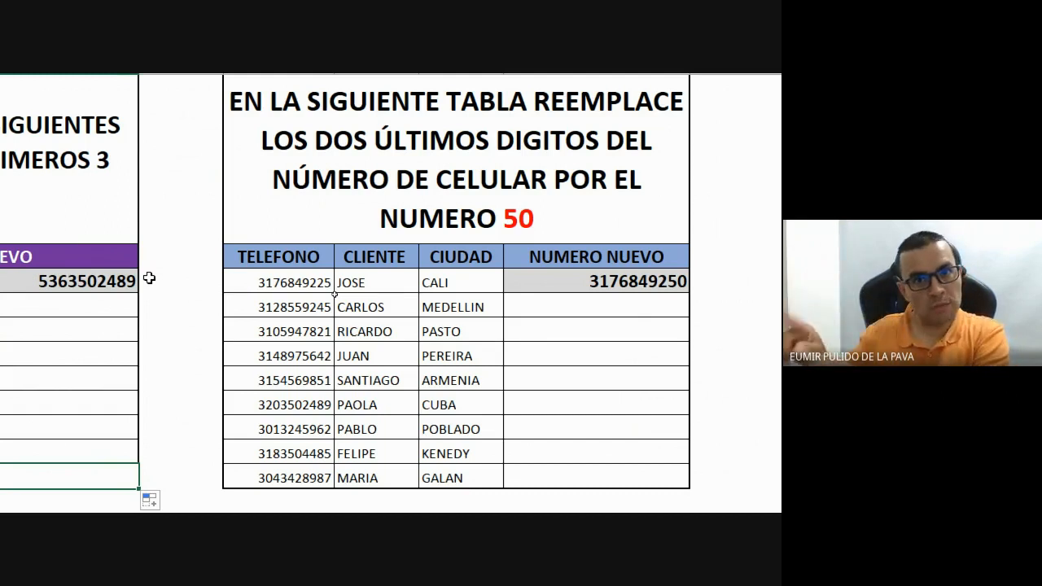
Begin =REEMPLAZAR(F4; in I4 beside CARLOS, using his mobile number as original text.
{"action": "left_click", "coordinate": [600, 304]}
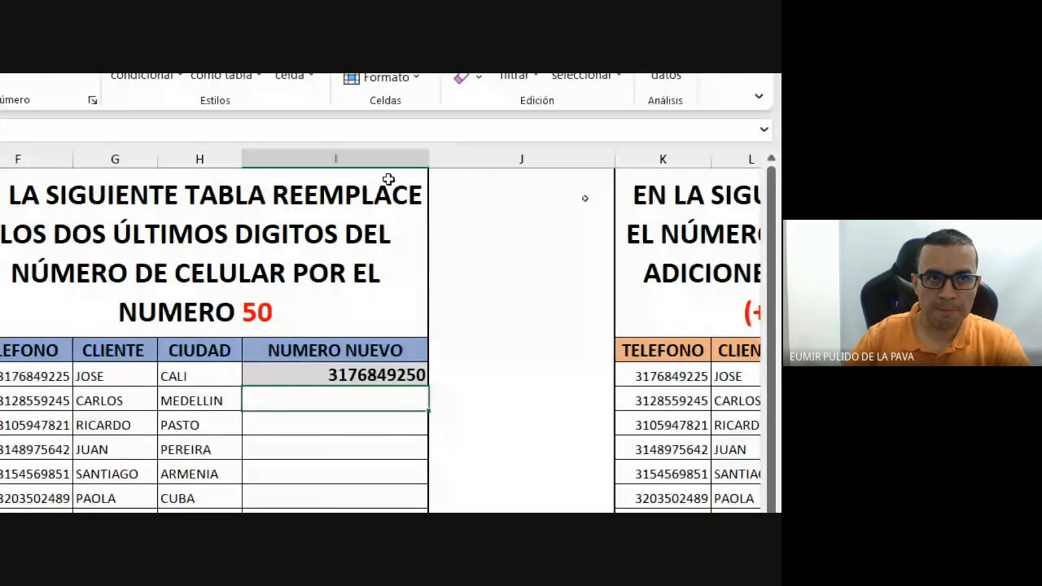
{"action": "type", "text": "=r"}
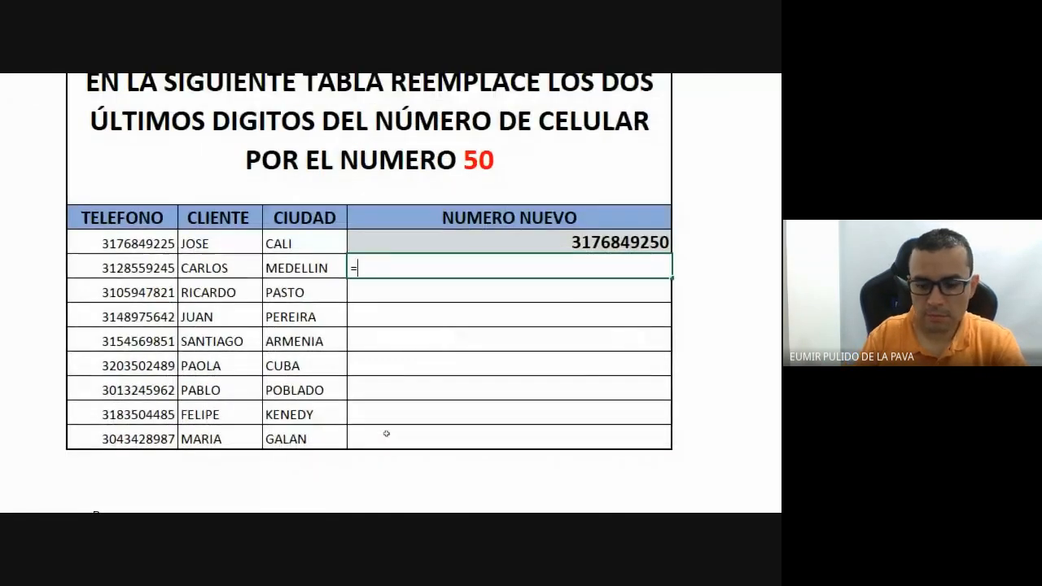
{"action": "type", "text": "eem"}
{"action": "key", "text": "Tab"}
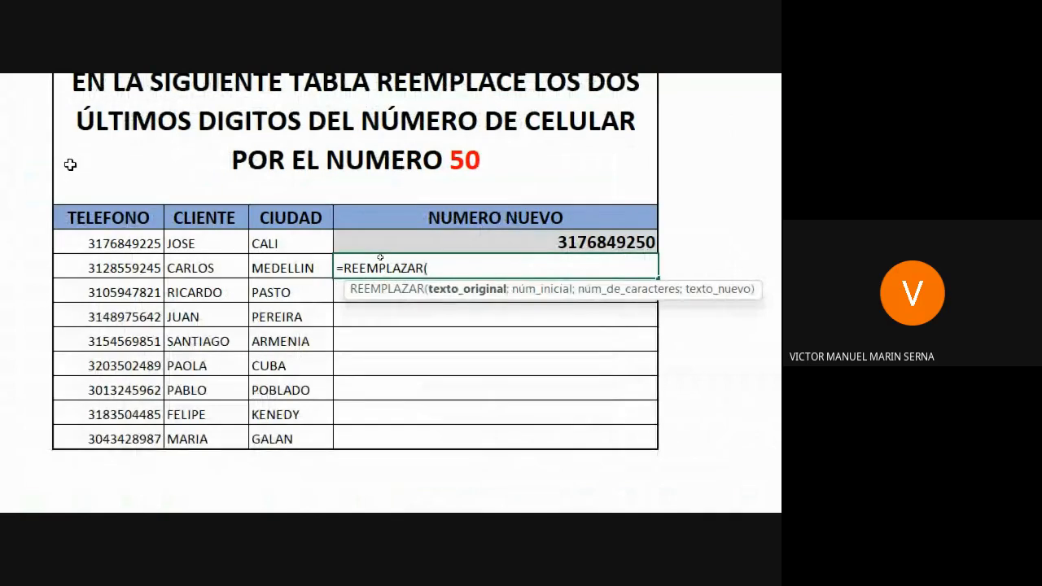
{"action": "left_click", "coordinate": [134, 266]}
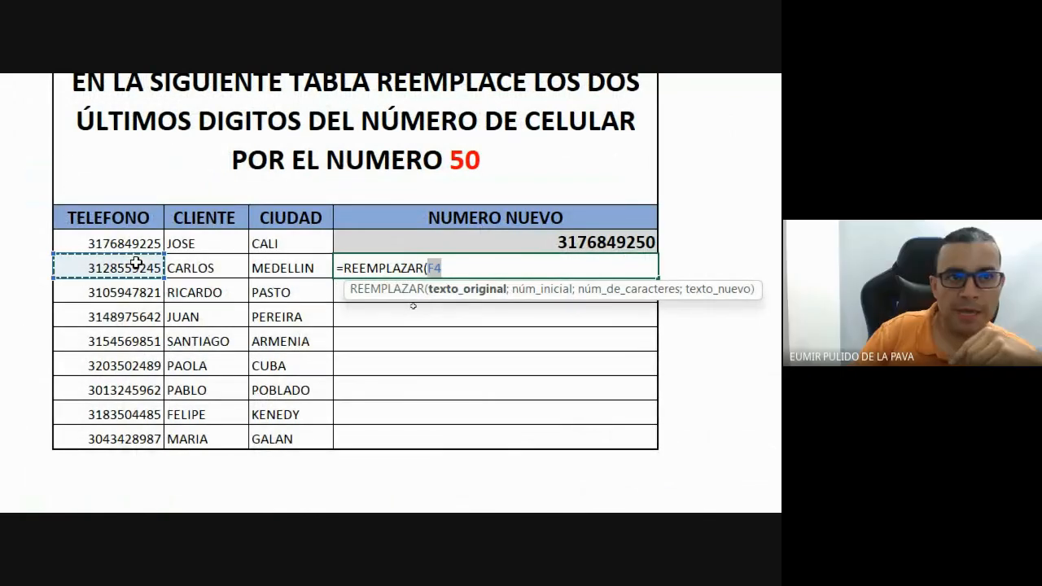
{"action": "type", "text": ";"}
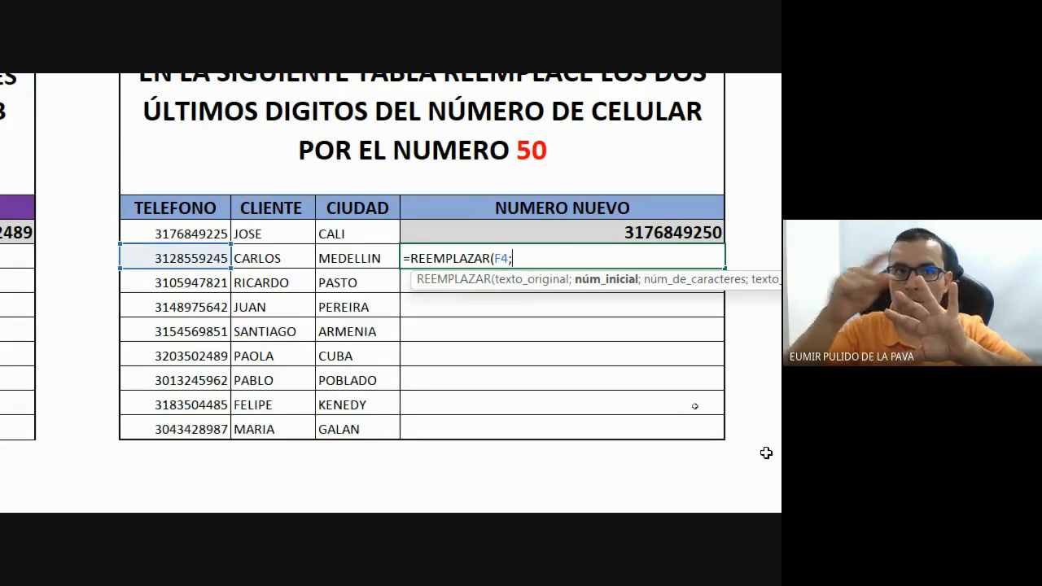
Finish the formula as =REEMPLAZAR(F4;9;2;50) to swap the last two digits for 50.
{"action": "type", "text": "9"}
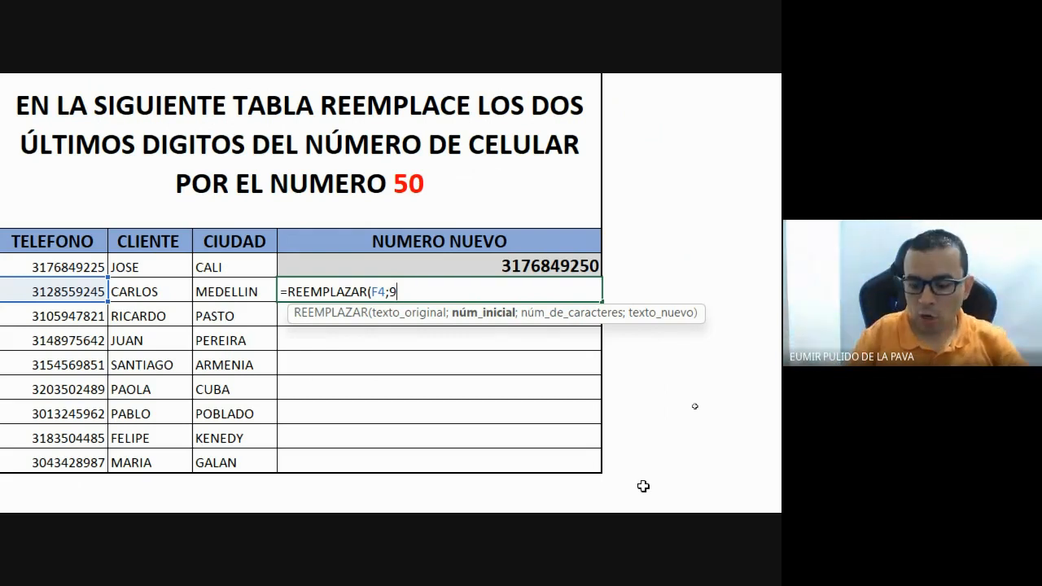
{"action": "type", "text": ";"}
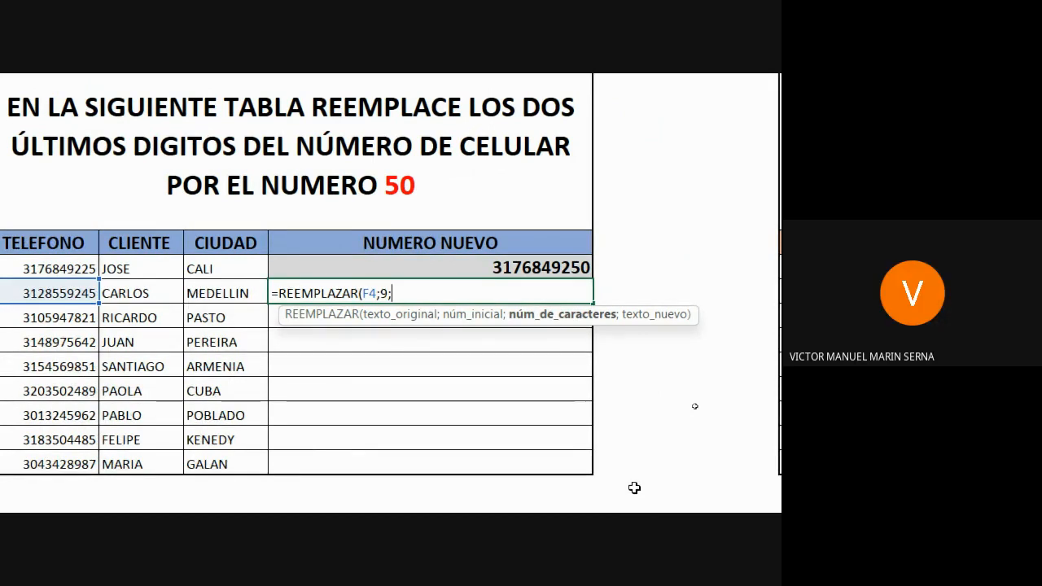
{"action": "type", "text": "2"}
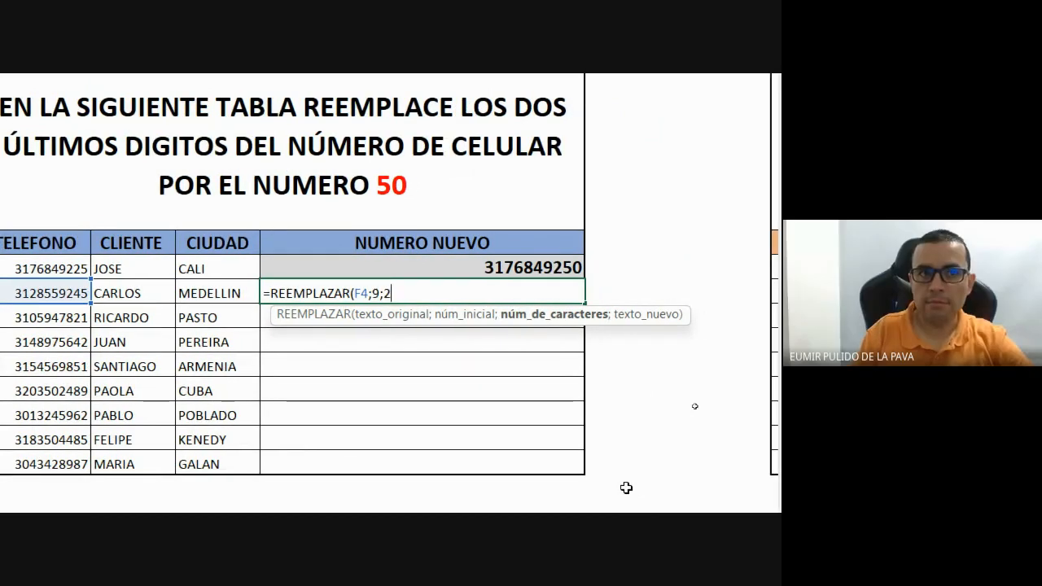
{"action": "type", "text": ";"}
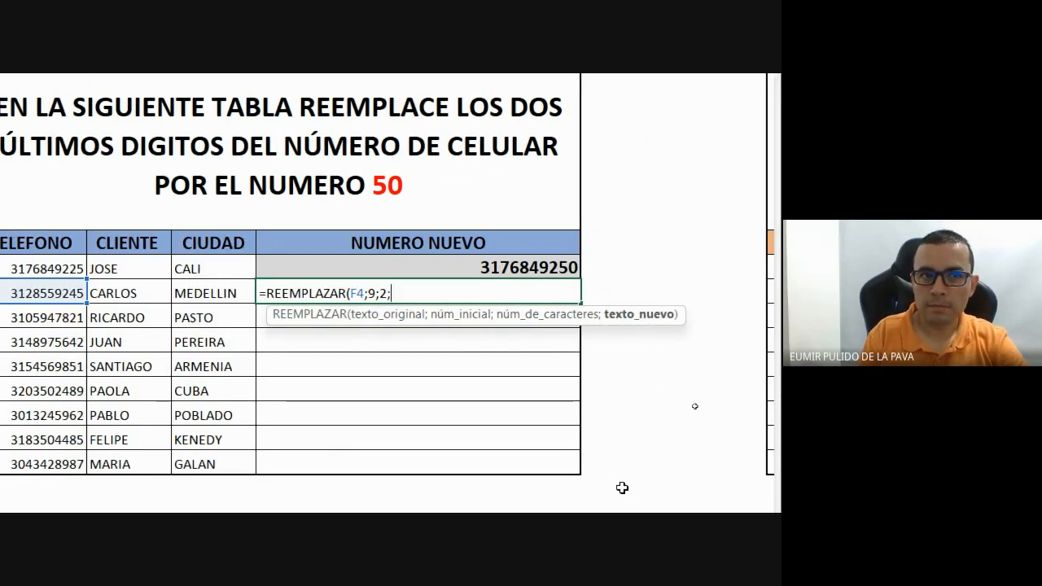
{"action": "type", "text": "50)"}
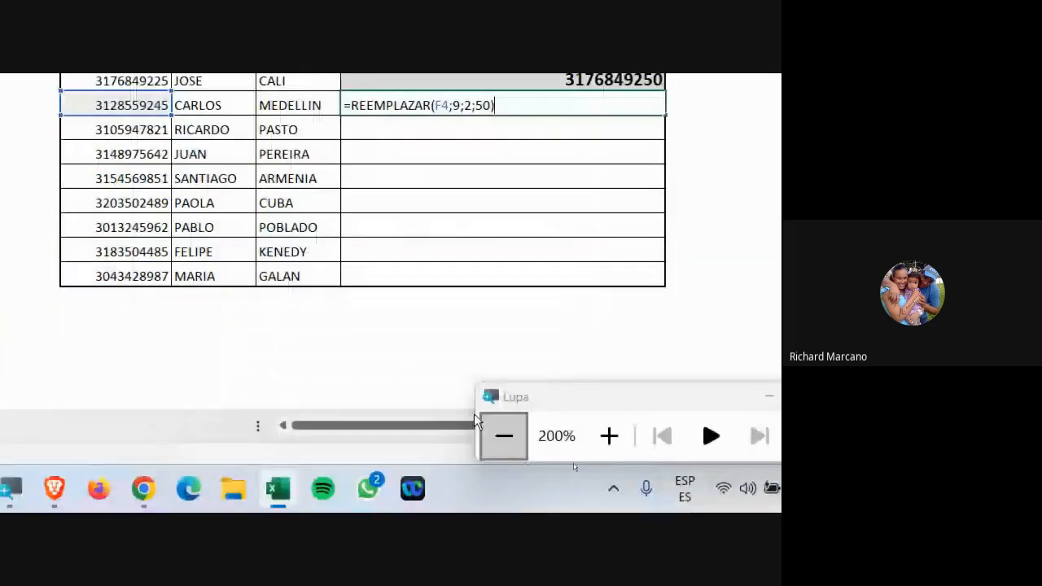
{"action": "left_click", "coordinate": [145, 487]}
{"action": "left_click", "coordinate": [104, 431]}
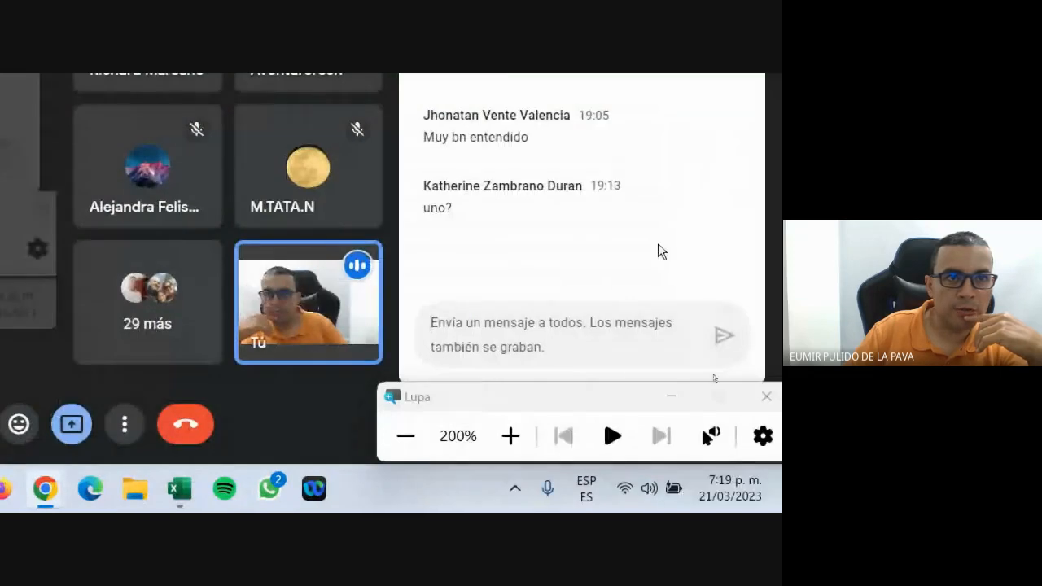
{"action": "left_click", "coordinate": [172, 491]}
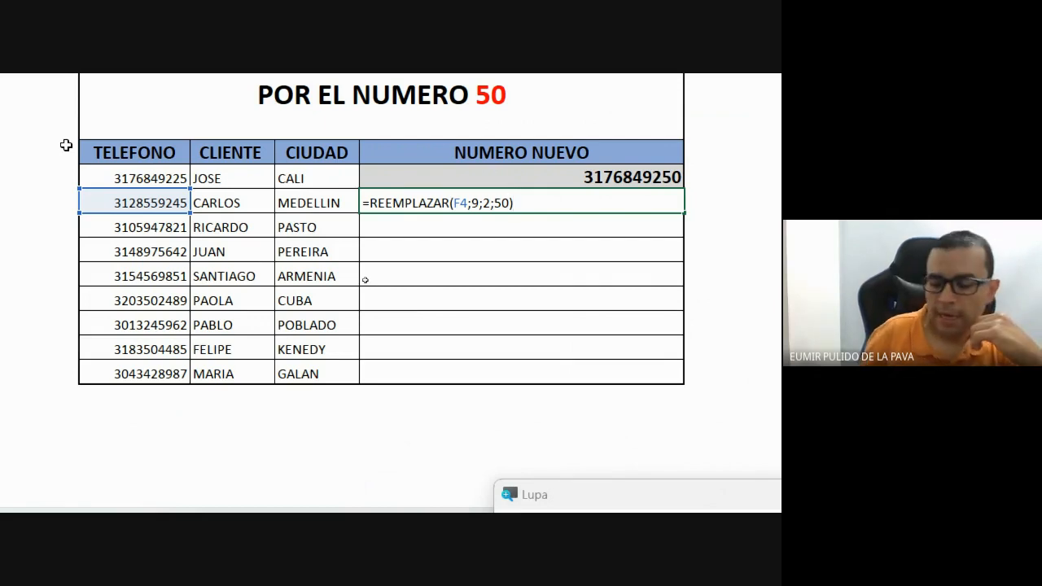
{"action": "key", "text": "Return"}
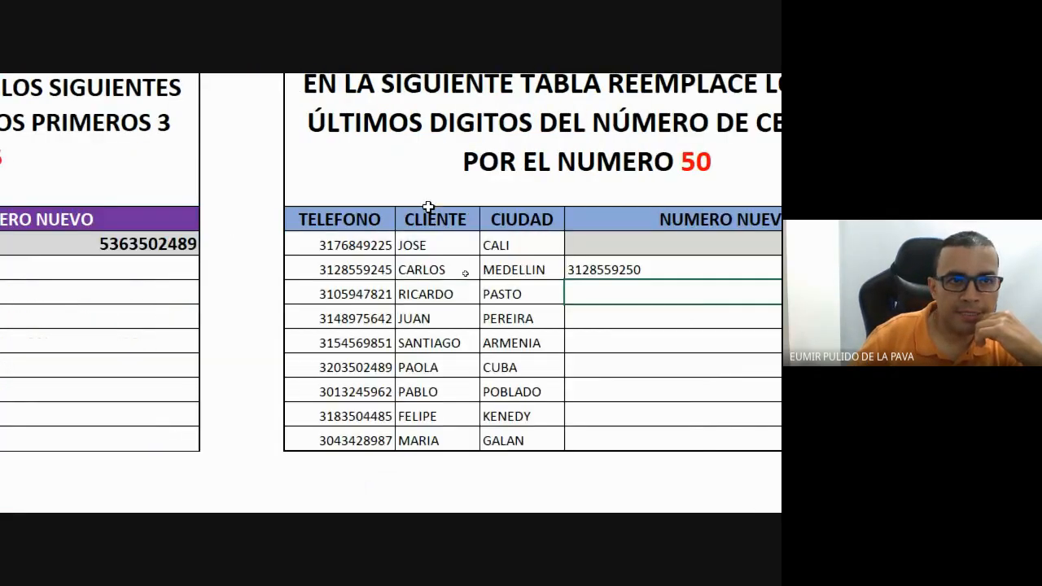
{"action": "left_click", "coordinate": [520, 269]}
{"action": "left_click_drag", "start_coordinate": [598, 281], "coordinate": [587, 442]}
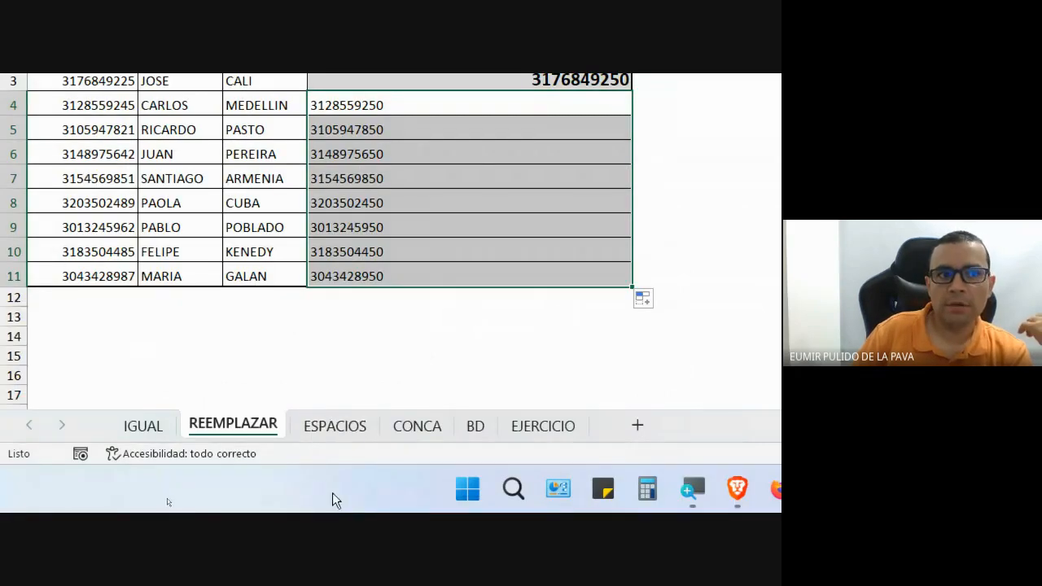
On the ESPACIOS sheet, insert an empty column C between the APRENDIZ names and DOCUMENTO.
{"action": "left_click", "coordinate": [329, 434]}
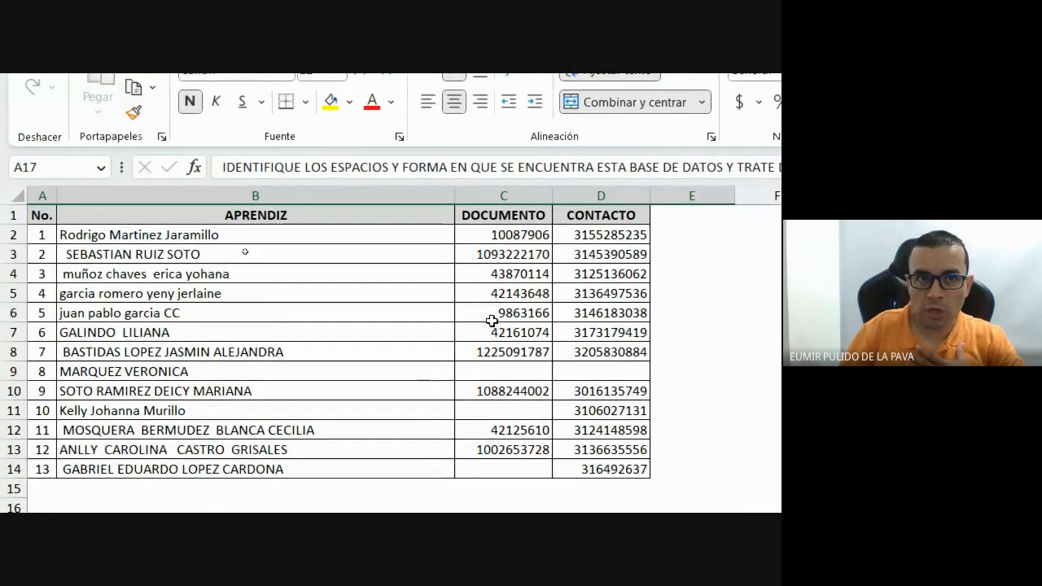
{"action": "right_click", "coordinate": [486, 159]}
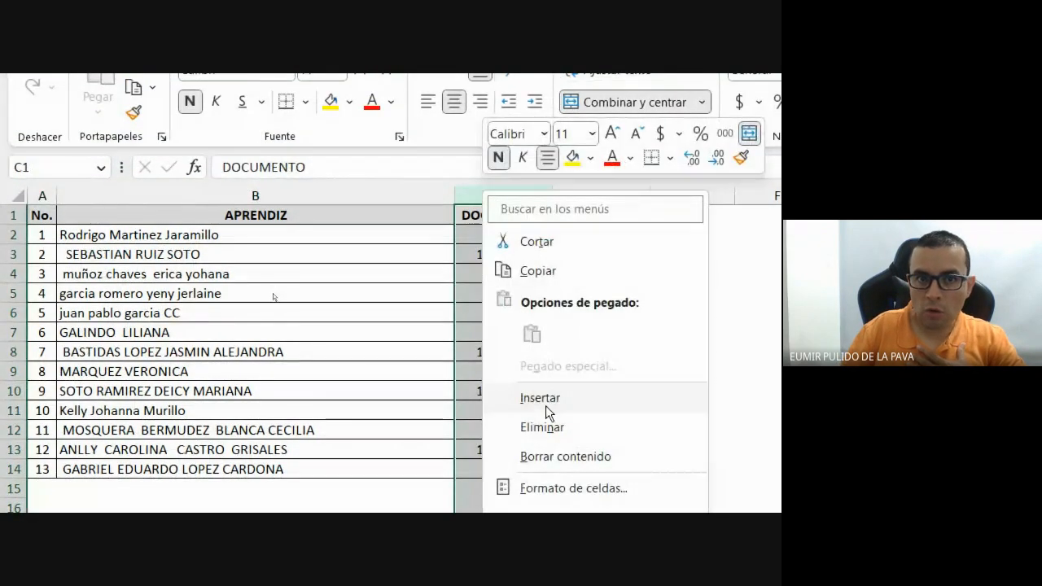
{"action": "left_click", "coordinate": [545, 399]}
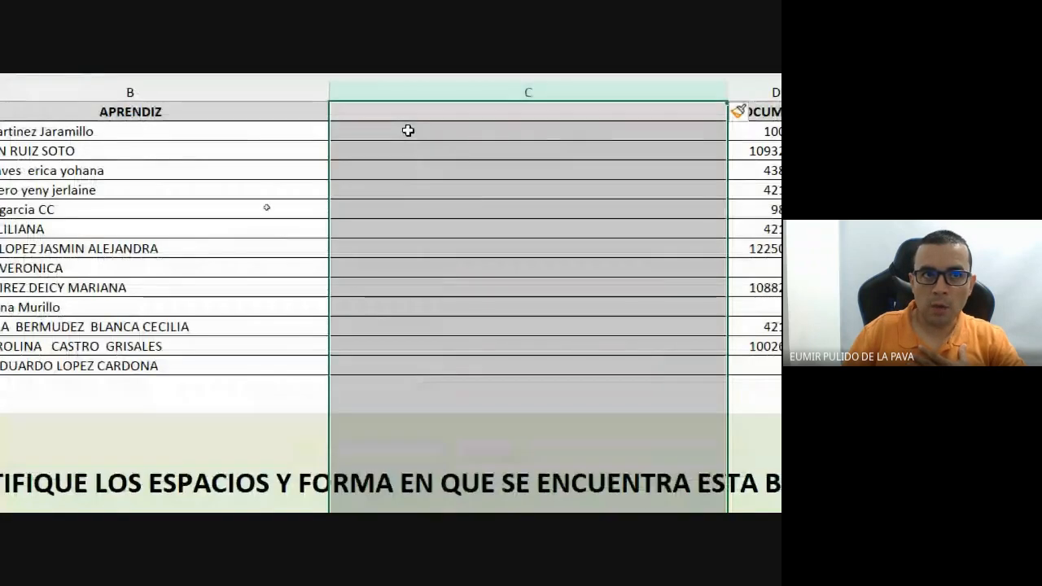
Type =ESPACIOS(NOMPROPIO(B2)) into C2 to tidy the first learner's name.
{"action": "left_click", "coordinate": [410, 131]}
{"action": "type", "text": "=es"}
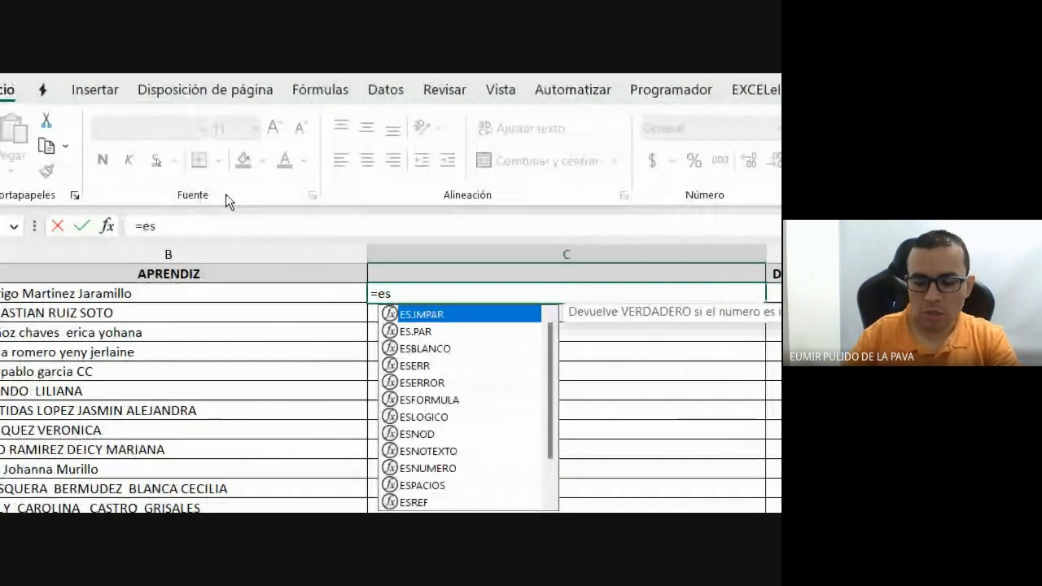
{"action": "type", "text": "p"}
{"action": "key", "text": "Tab"}
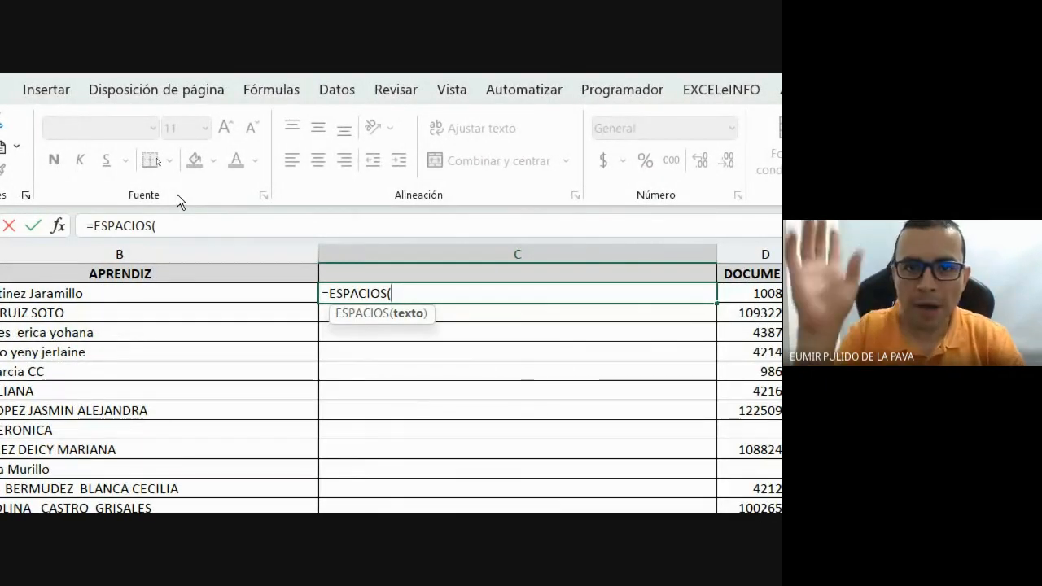
{"action": "type", "text": "nom"}
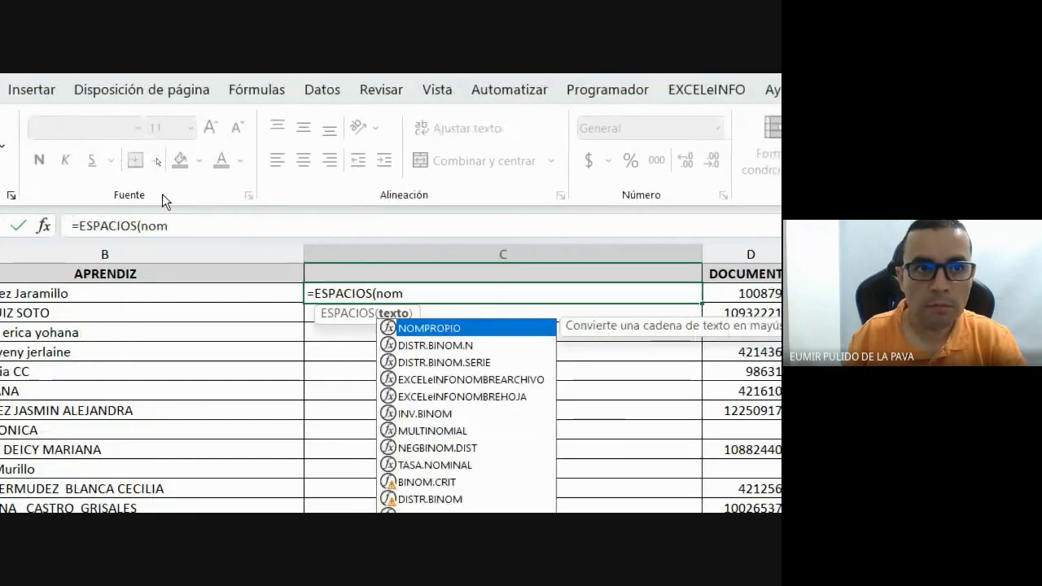
{"action": "key", "text": "Tab"}
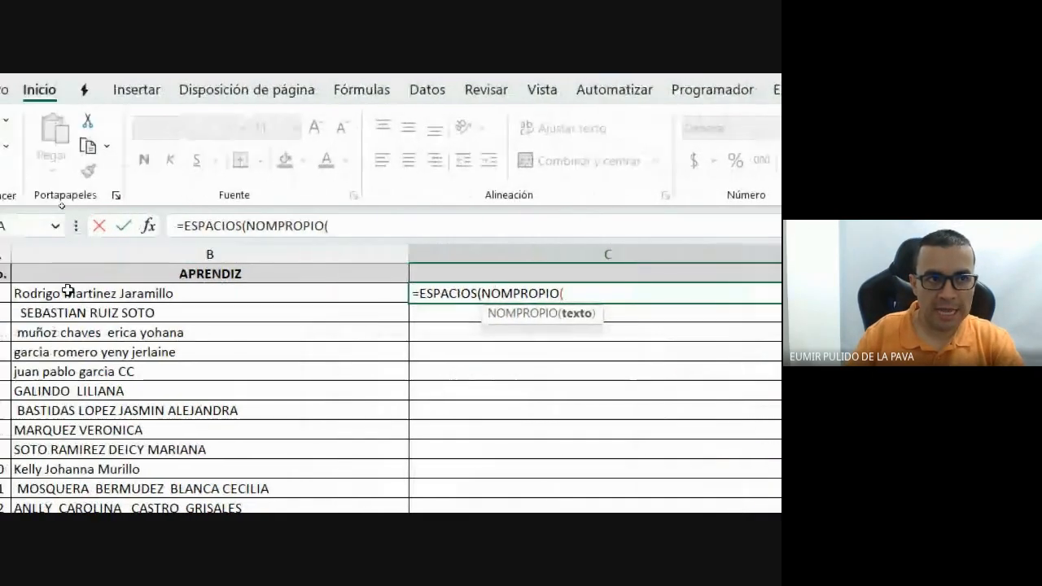
{"action": "left_click", "coordinate": [147, 294]}
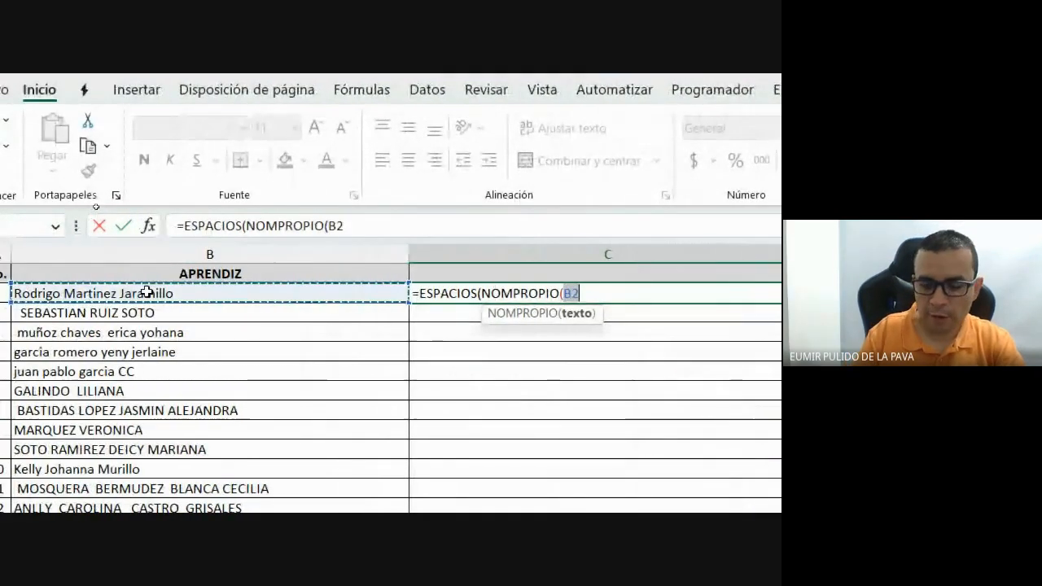
{"action": "type", "text": "))"}
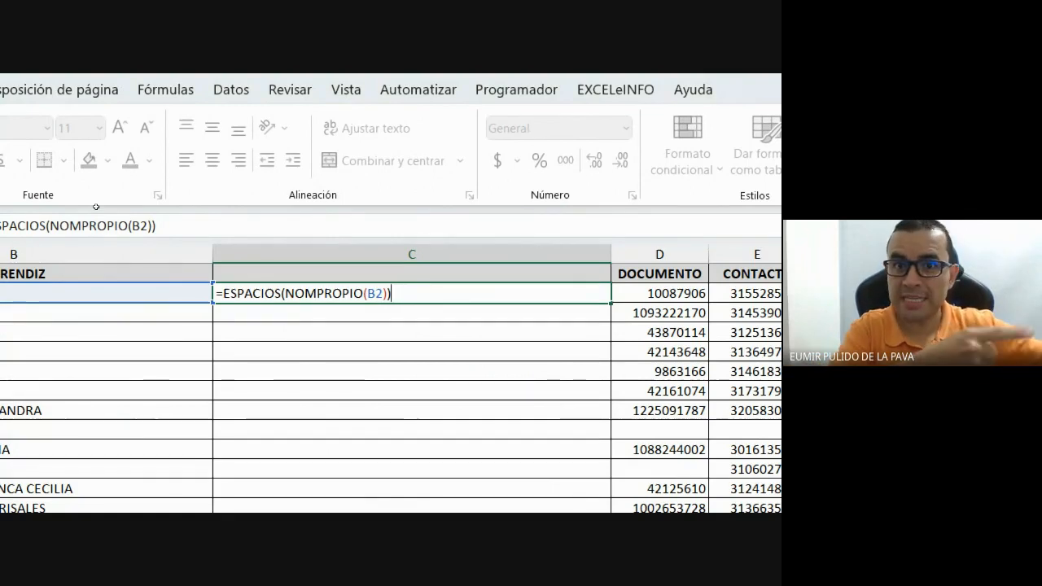
Confirm the C2 formula and fill it down through C14 with Ctrl+D.
{"action": "key", "text": "Return"}
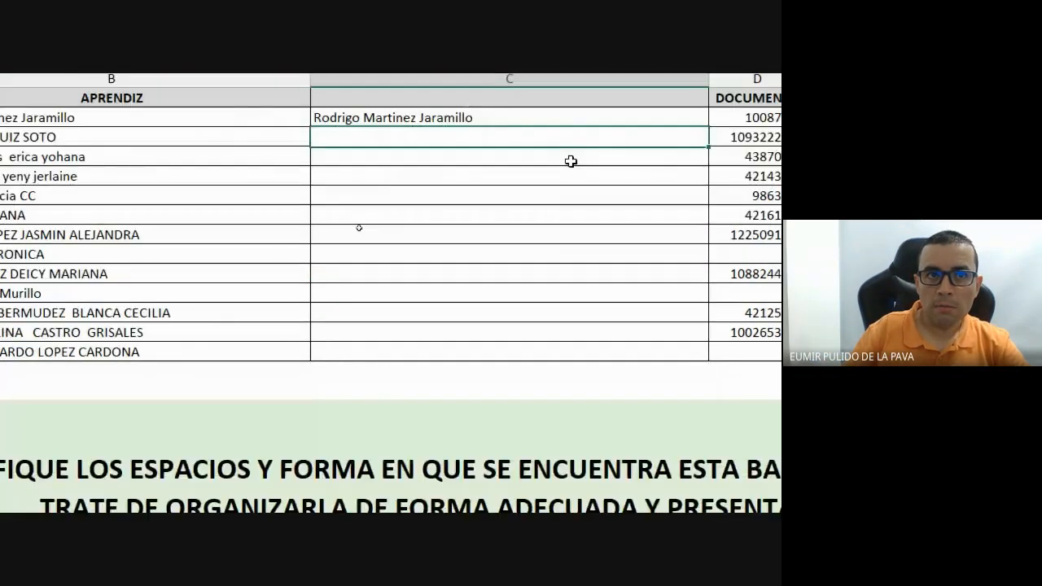
{"action": "left_click_drag", "start_coordinate": [640, 277], "coordinate": [692, 447]}
{"action": "left_click_drag", "start_coordinate": [692, 291], "coordinate": [681, 353]}
{"action": "key", "text": "ctrl+d"}
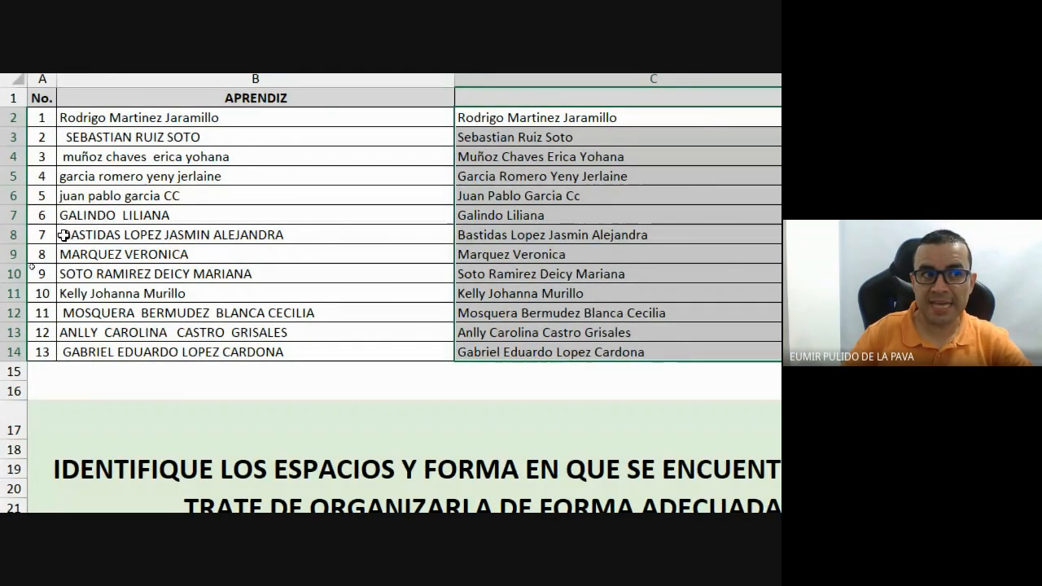
Compare the untidy original names in B8 and B3 with their cleaned versions in column C.
{"action": "left_click", "coordinate": [62, 236]}
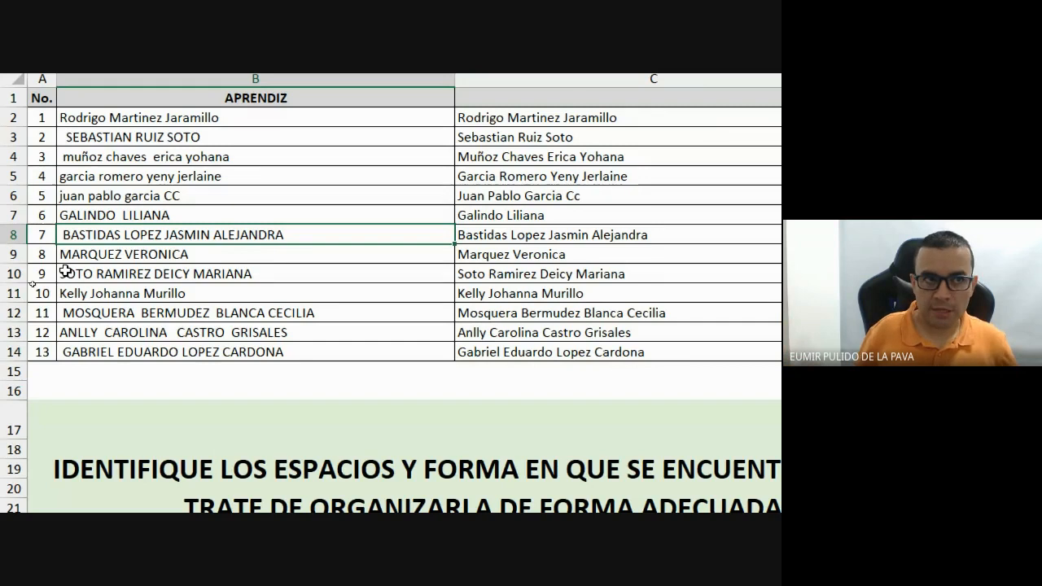
{"action": "left_click", "coordinate": [61, 141]}
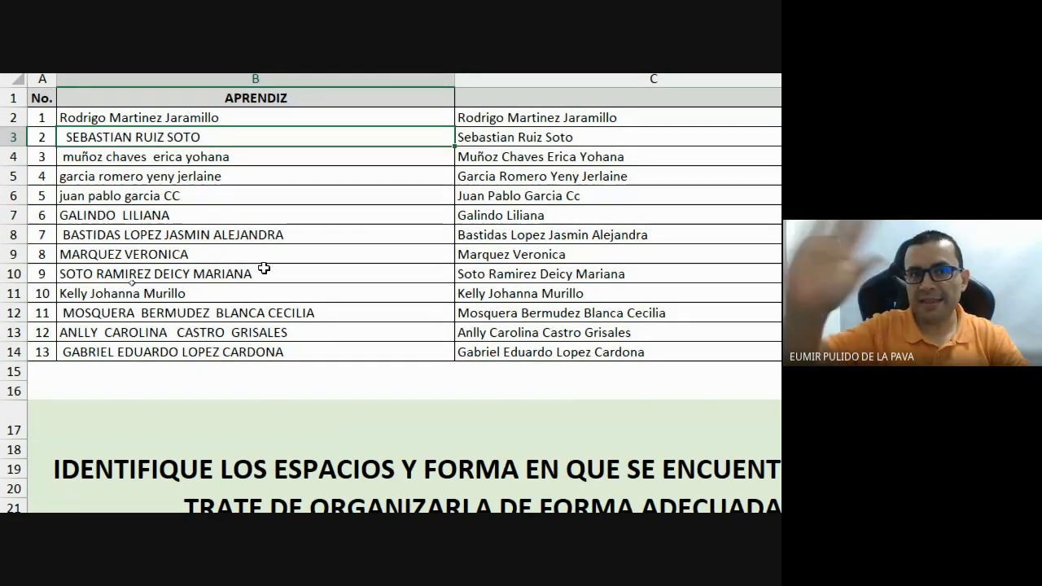
{"action": "scroll", "coordinate": [531, 149], "scroll_direction": "right", "scroll_amount": 3}
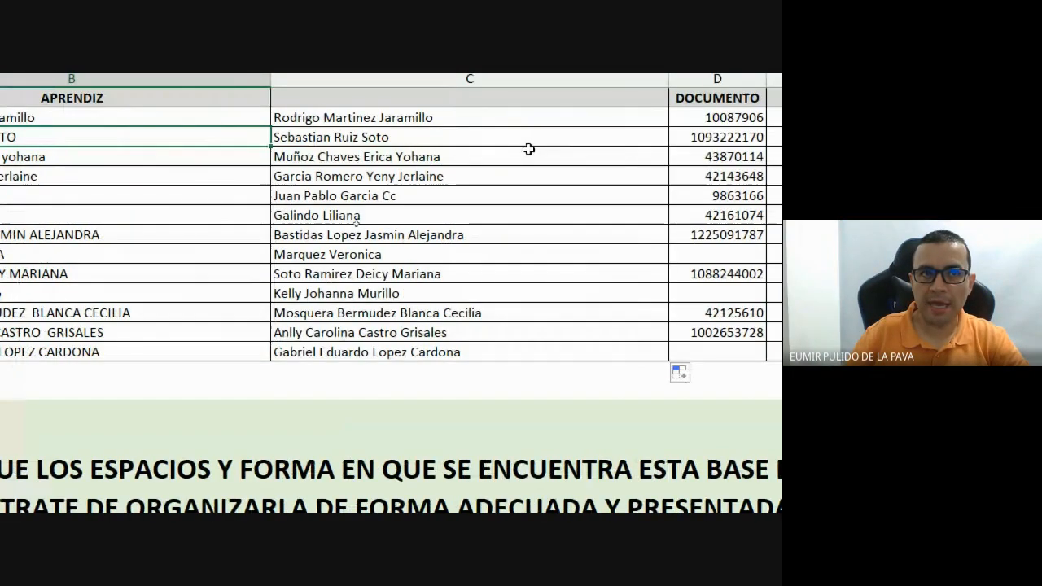
{"action": "left_click_drag", "start_coordinate": [521, 117], "coordinate": [472, 351]}
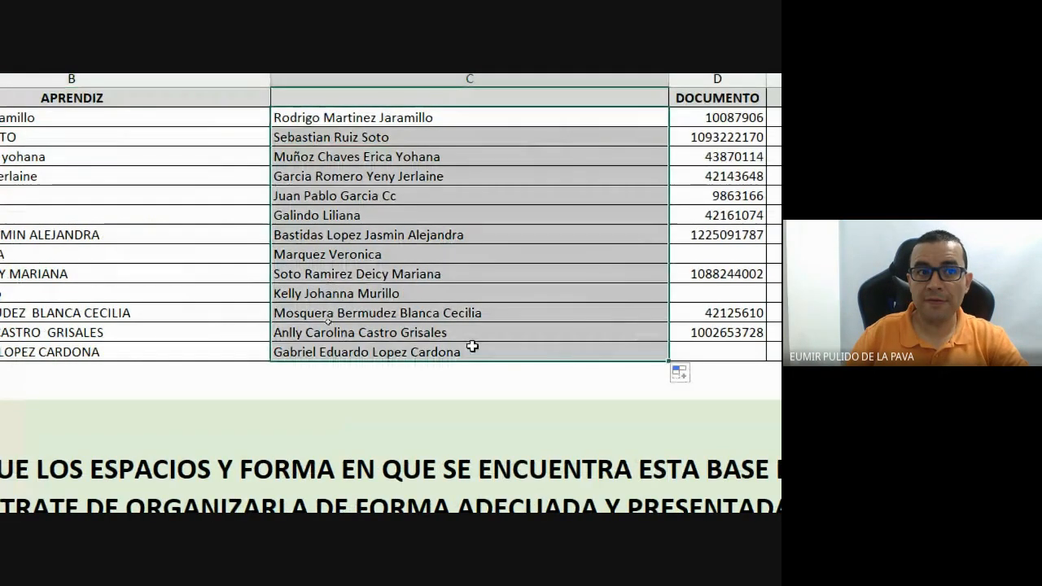
{"action": "scroll", "coordinate": [396, 302], "scroll_direction": "left", "scroll_amount": 3}
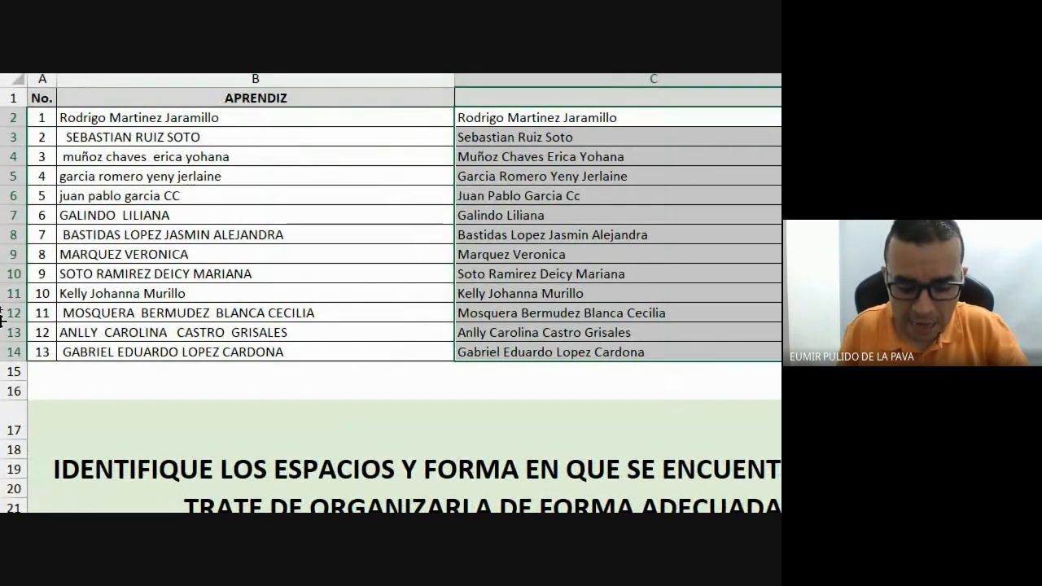
Paste C2:C14 into B2 as values, then delete helper column C.
{"action": "key", "text": "ctrl+c"}
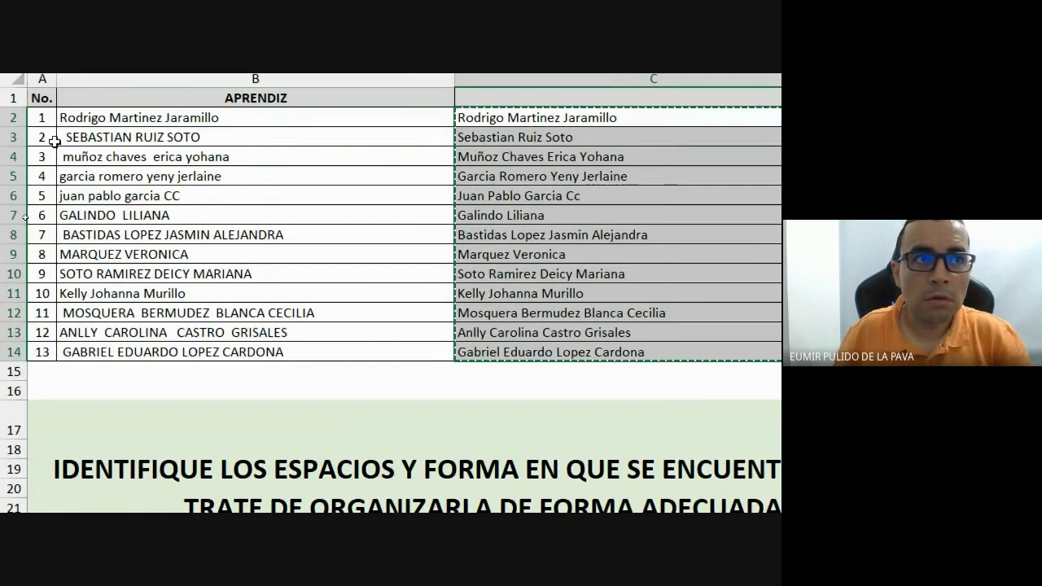
{"action": "left_click", "coordinate": [125, 90]}
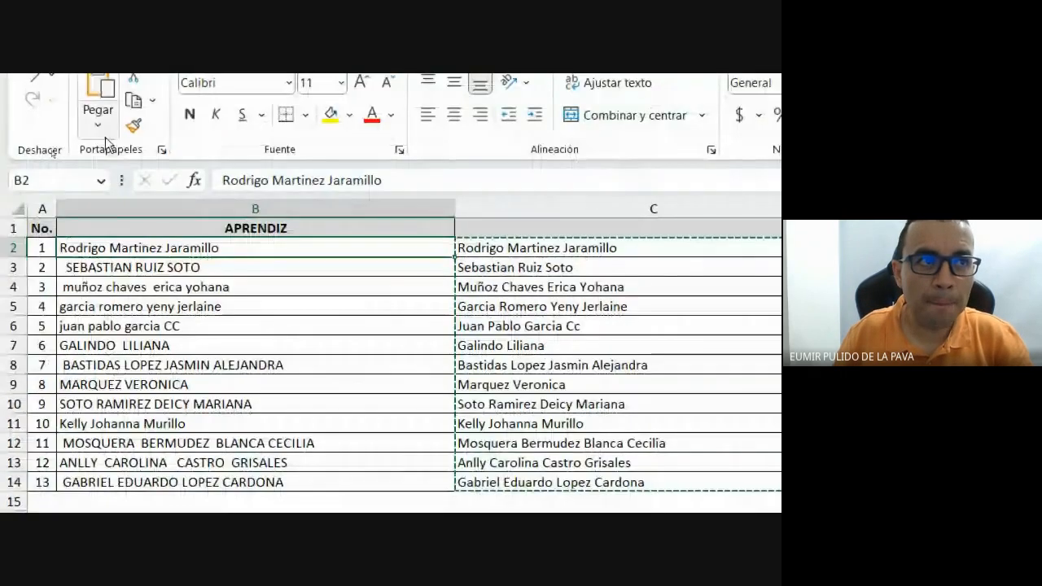
{"action": "left_click", "coordinate": [98, 122]}
{"action": "left_click", "coordinate": [92, 287]}
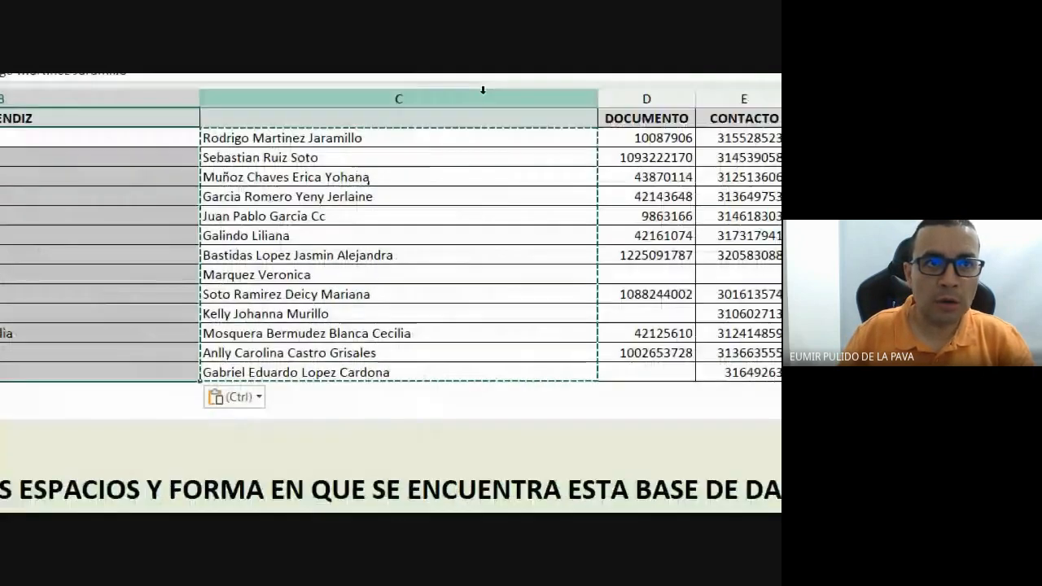
{"action": "right_click", "coordinate": [440, 96]}
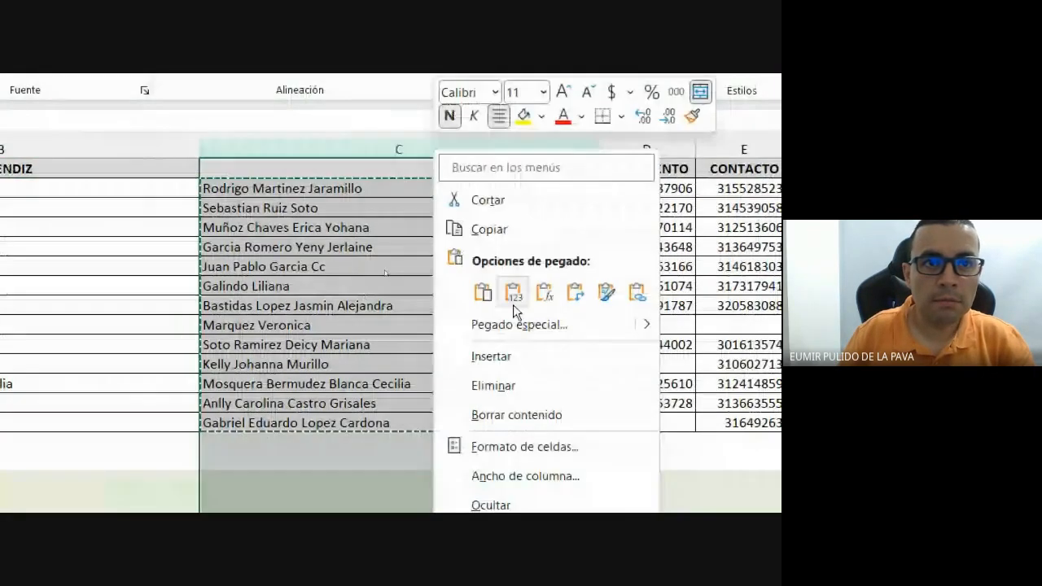
{"action": "left_click", "coordinate": [496, 335]}
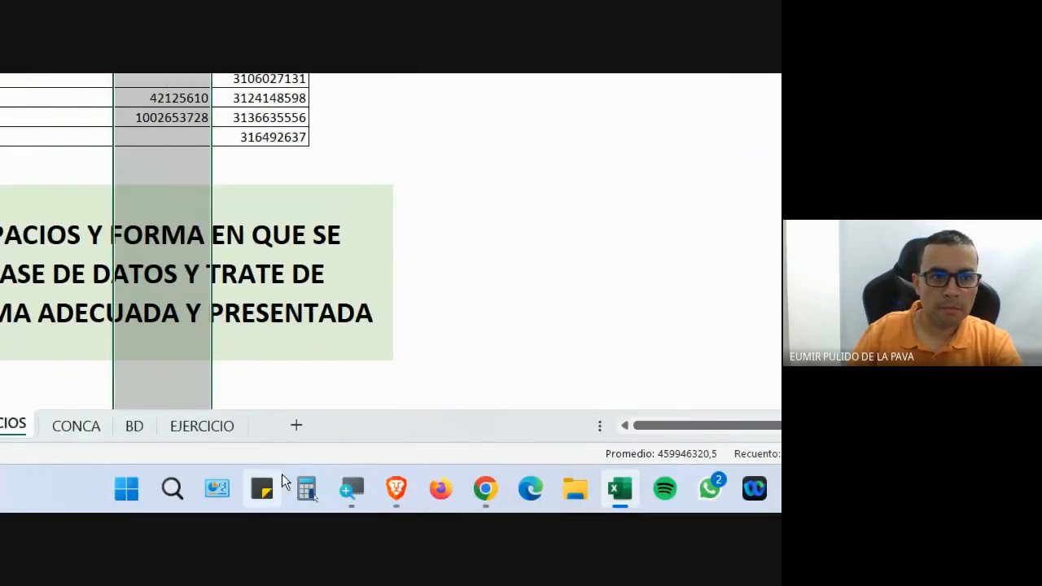
Reset magnification to 100%, check the Google Meet call chat, then return to Excel.
{"action": "left_click", "coordinate": [352, 489]}
{"action": "left_click", "coordinate": [671, 436]}
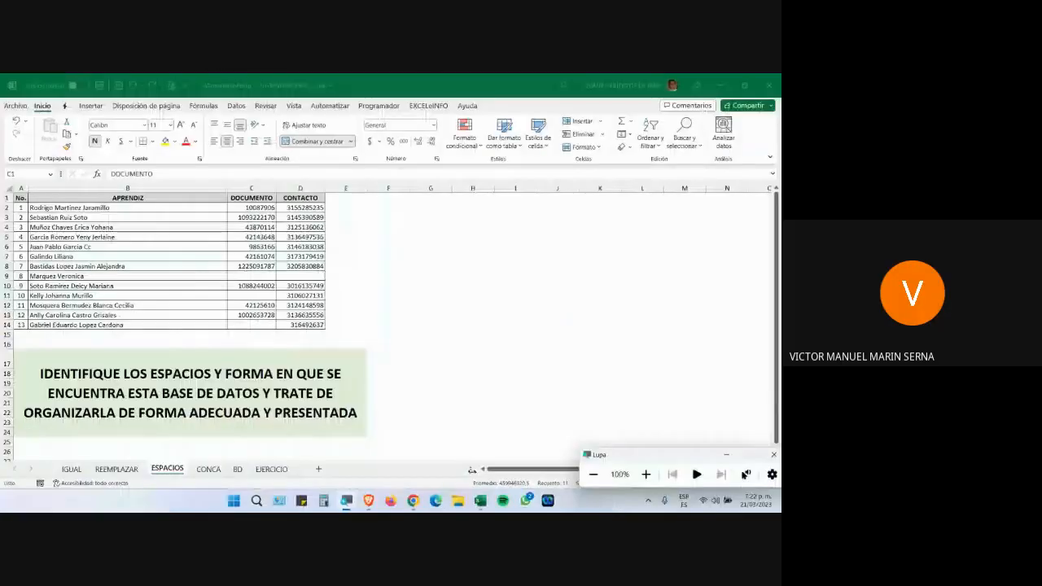
{"action": "left_click", "coordinate": [414, 501]}
{"action": "left_click", "coordinate": [391, 463]}
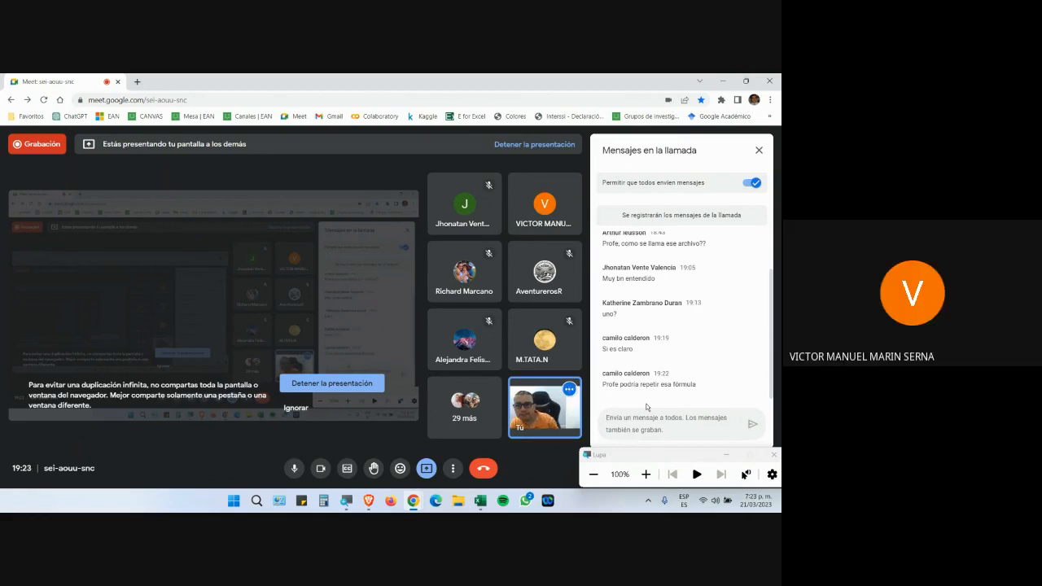
{"action": "left_click", "coordinate": [481, 501]}
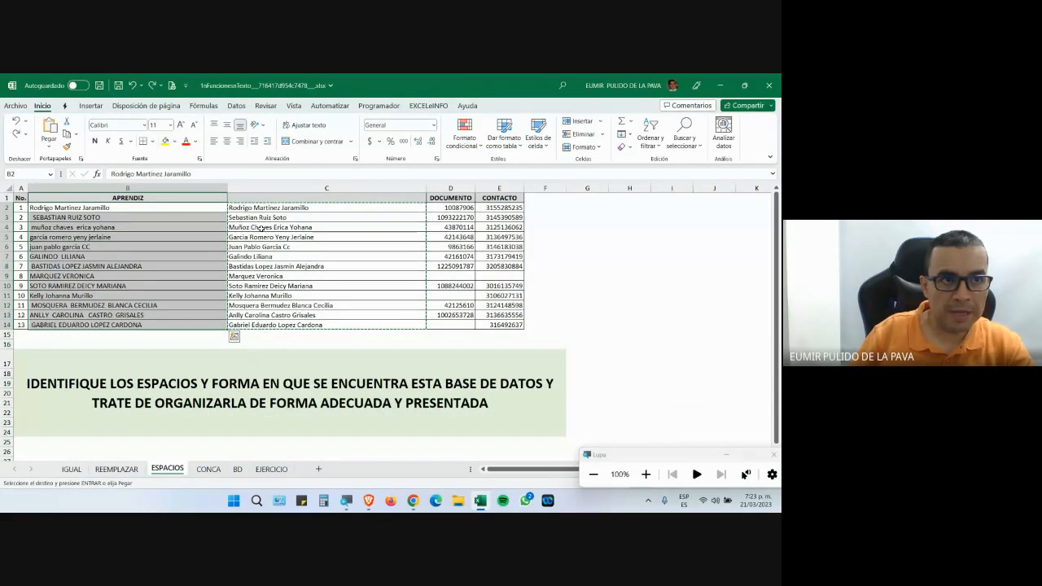
Delete the proper-case column, magnify to 200%, and insert a fresh empty column C.
{"action": "right_click", "coordinate": [326, 188]}
{"action": "left_click", "coordinate": [358, 306]}
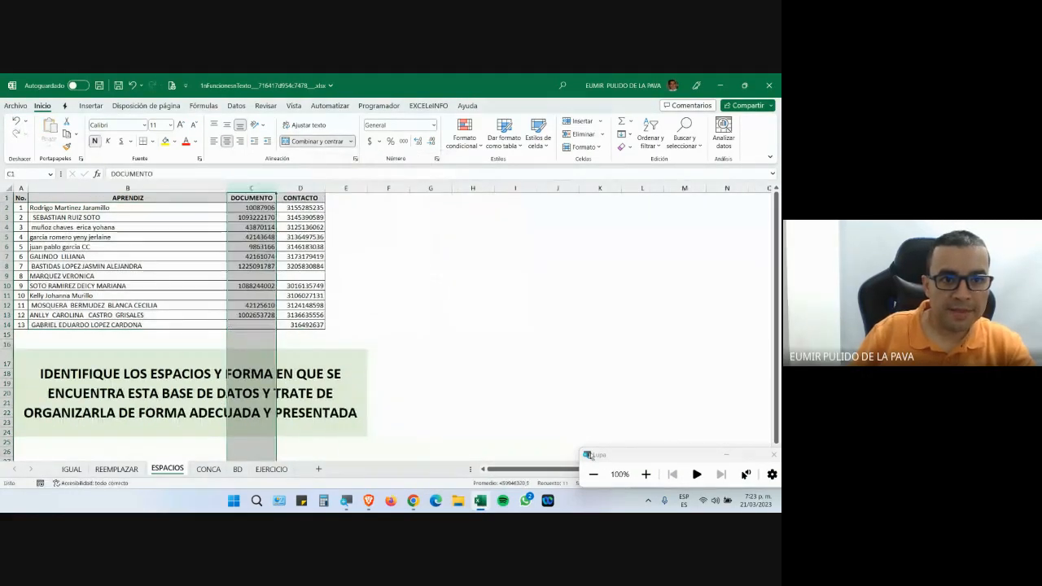
{"action": "left_click", "coordinate": [646, 473]}
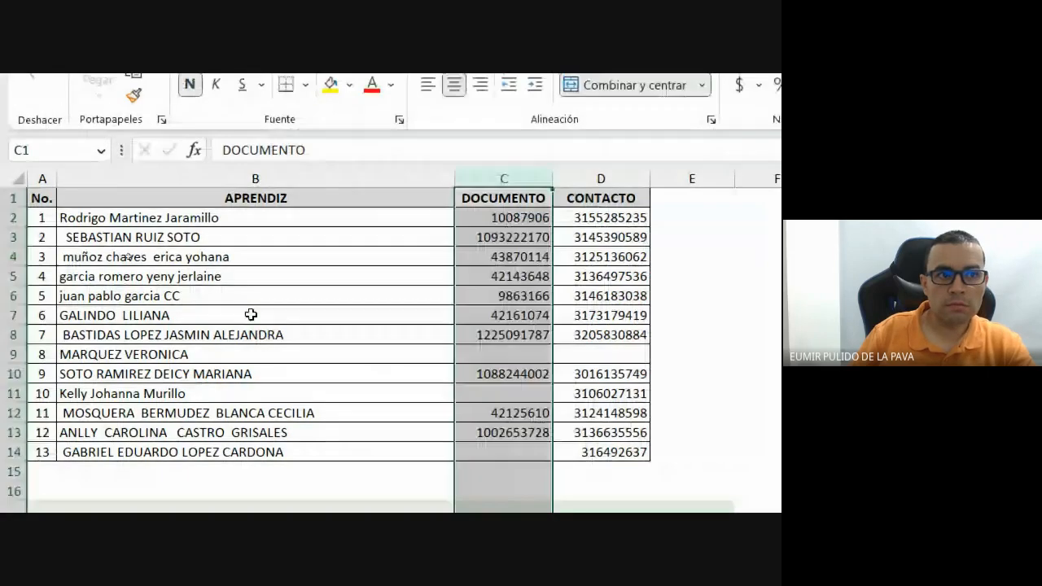
{"action": "left_click", "coordinate": [287, 331]}
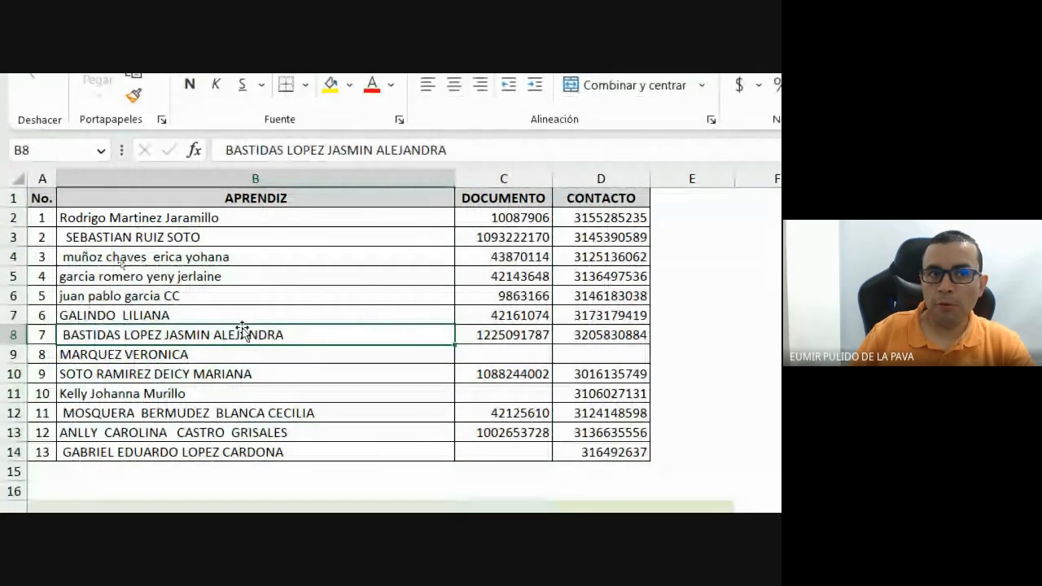
{"action": "right_click", "coordinate": [505, 179]}
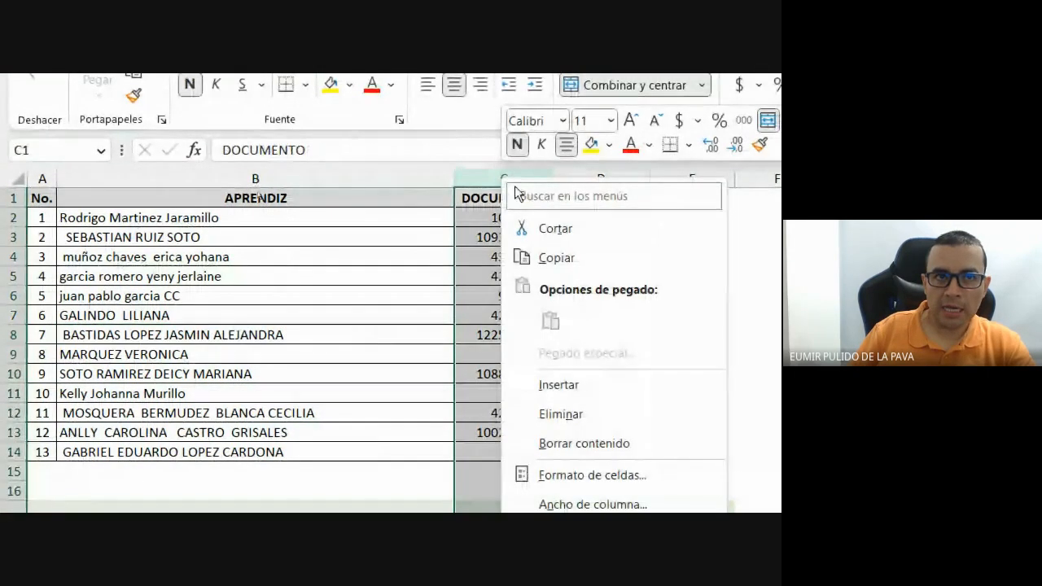
{"action": "left_click", "coordinate": [496, 175]}
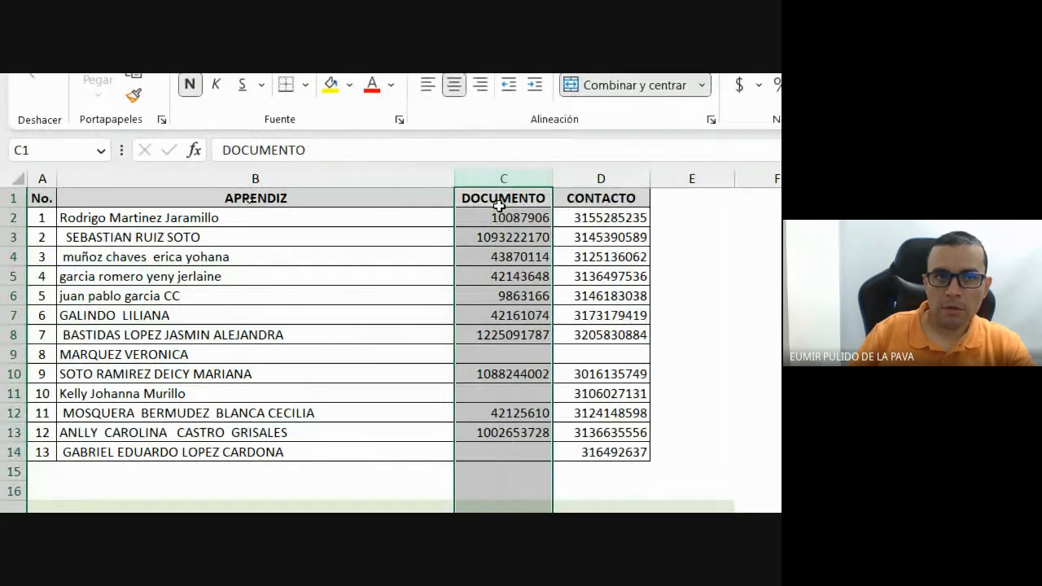
{"action": "right_click", "coordinate": [496, 172]}
{"action": "left_click", "coordinate": [542, 379]}
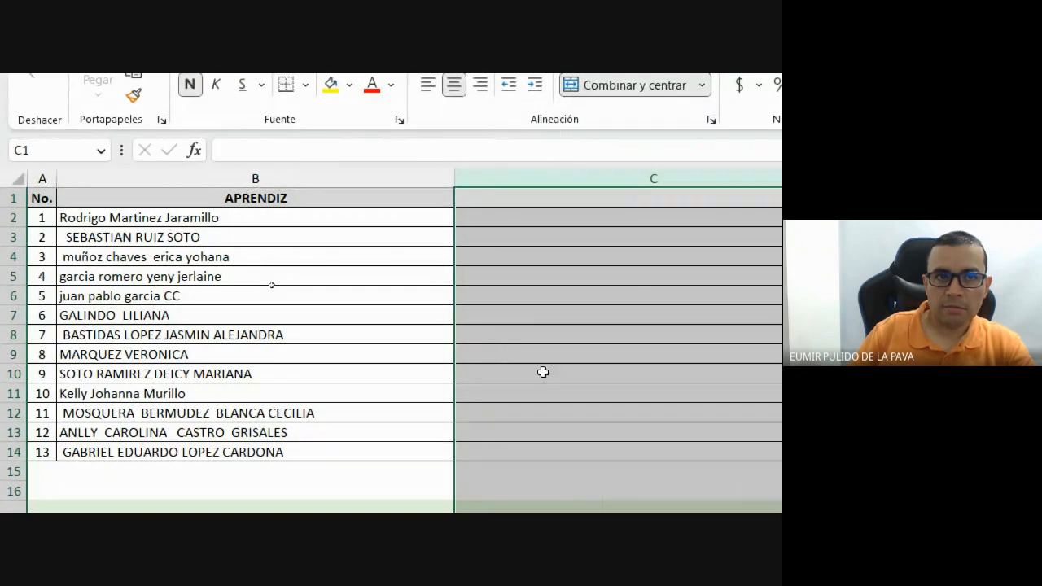
Enter =MAYUSC(ESPACIOS(B2)) in C2, fill it down to C14, and copy C2:C14.
{"action": "left_click", "coordinate": [503, 223]}
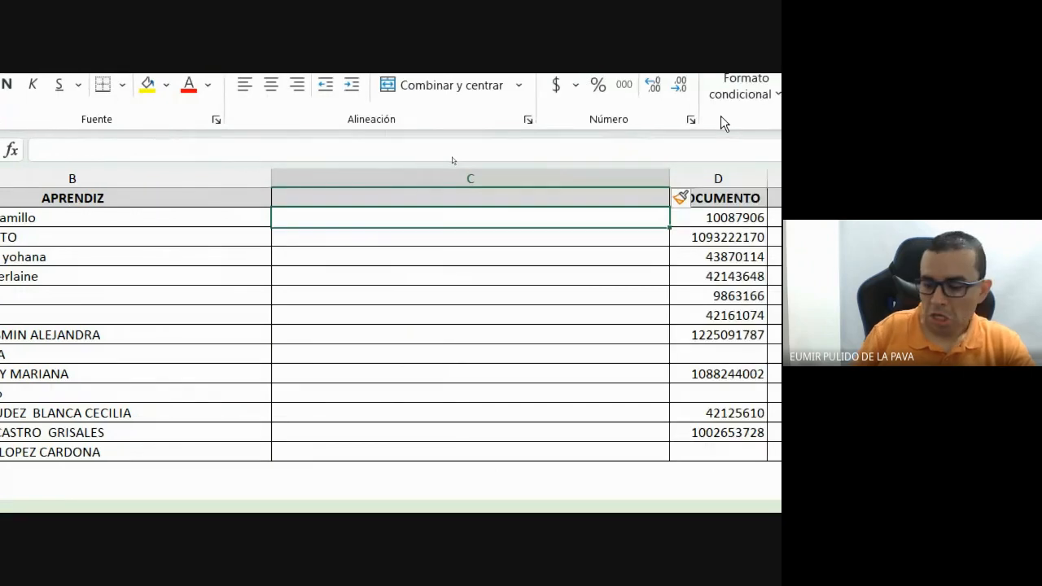
{"action": "type", "text": "="}
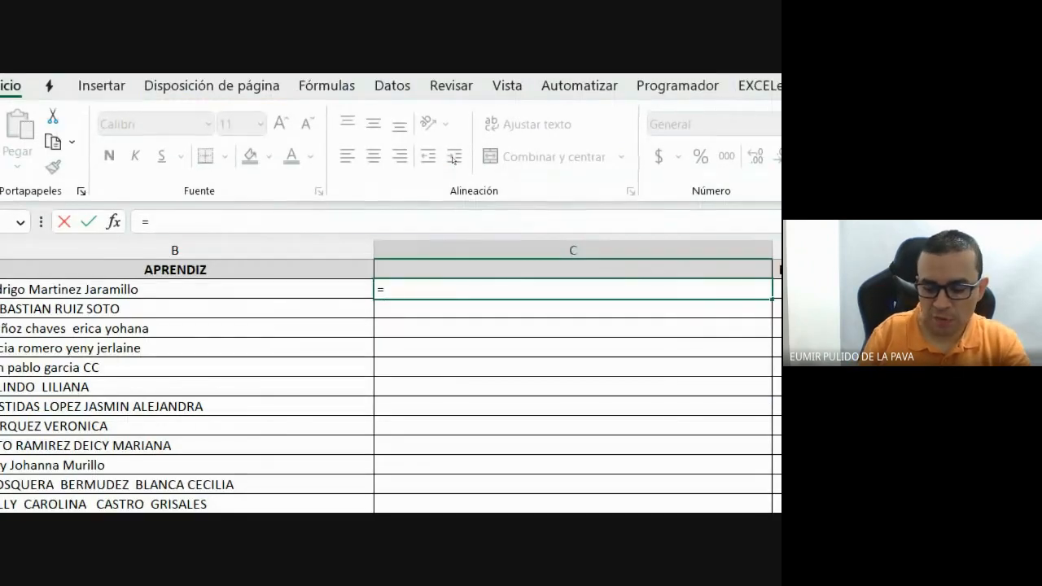
{"action": "type", "text": "mayus"}
{"action": "key", "text": "Tab"}
{"action": "type", "text": "espaci"}
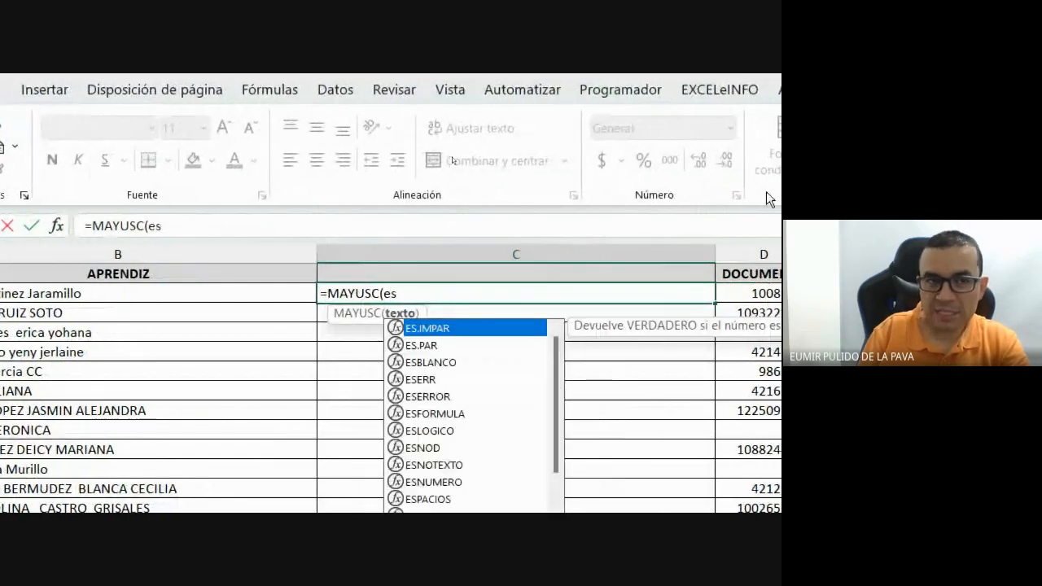
{"action": "type", "text": "os"}
{"action": "key", "text": "Tab"}
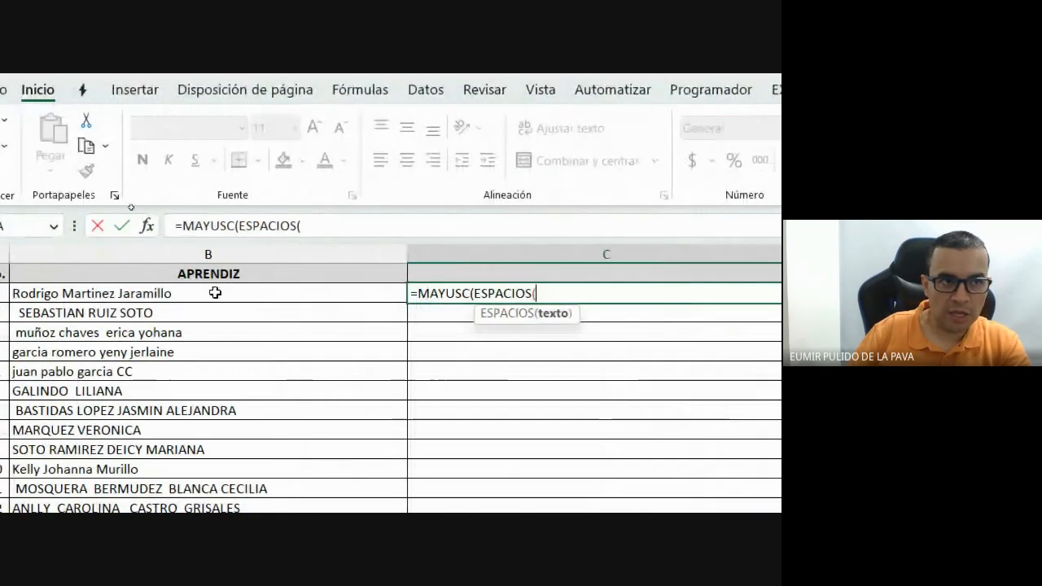
{"action": "left_click", "coordinate": [70, 293]}
{"action": "type", "text": "))"}
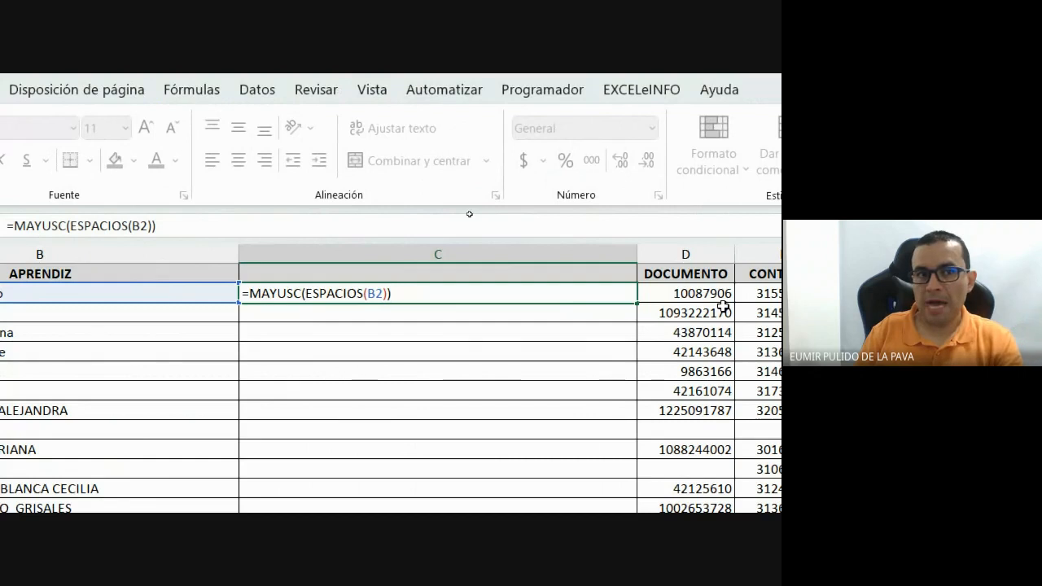
{"action": "key", "text": "Return"}
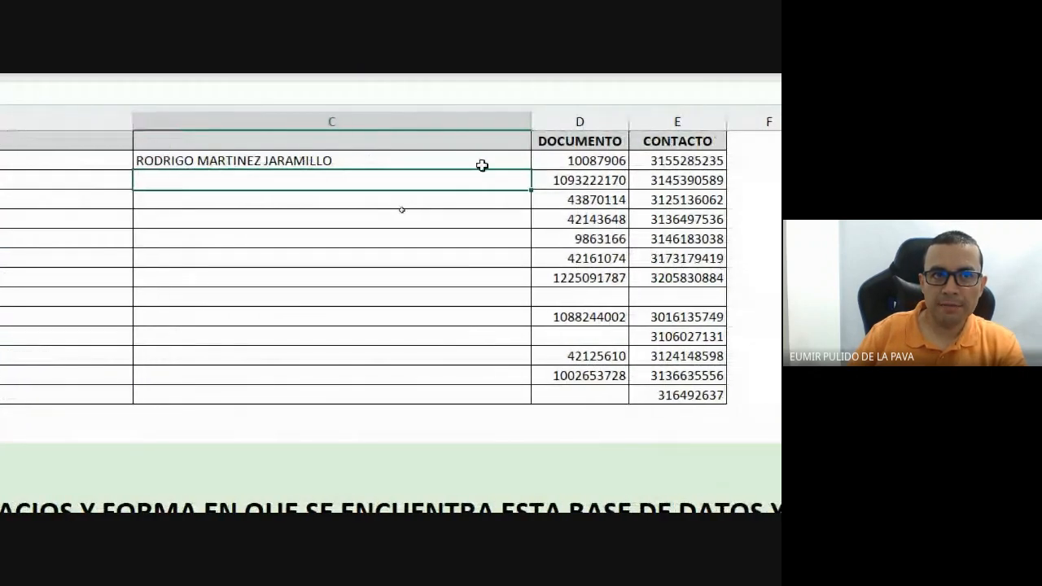
{"action": "left_click", "coordinate": [543, 276]}
{"action": "left_click_drag", "start_coordinate": [529, 172], "coordinate": [516, 395]}
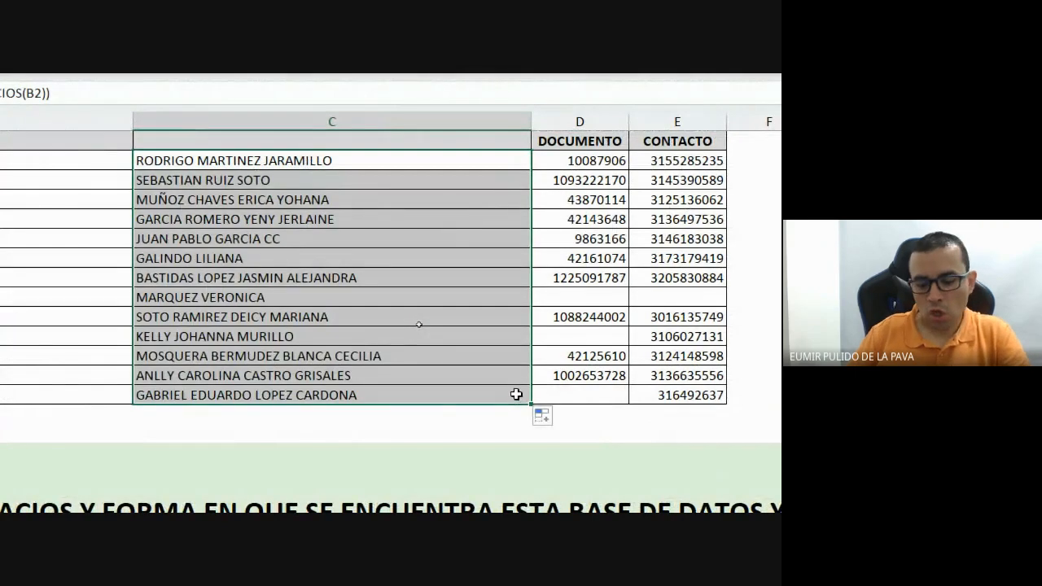
{"action": "key", "text": "ctrl+c"}
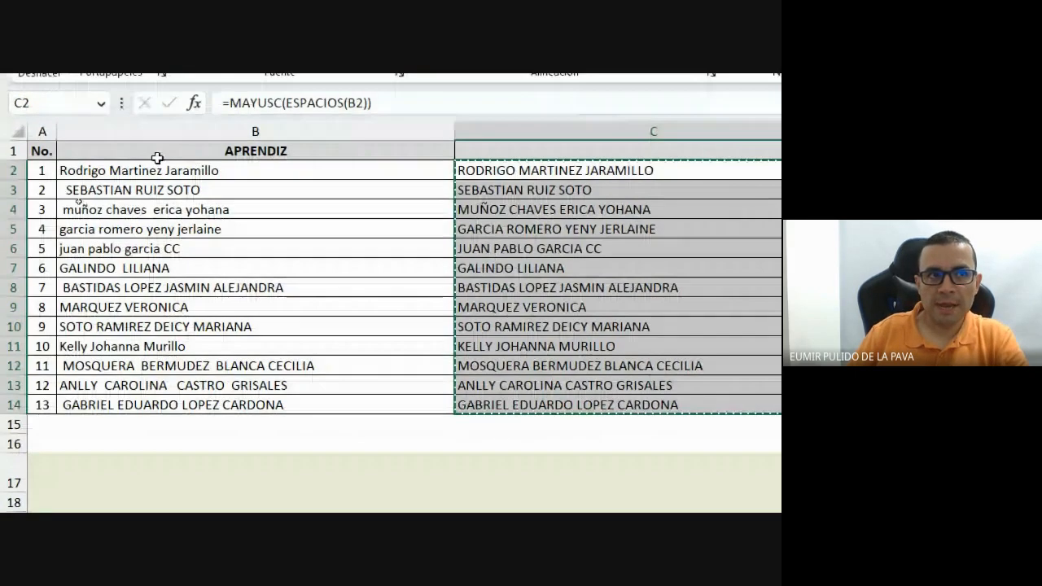
Paste the uppercase names into column B as values, then open C2 to show its formula.
{"action": "left_click", "coordinate": [154, 170]}
{"action": "left_click", "coordinate": [97, 169]}
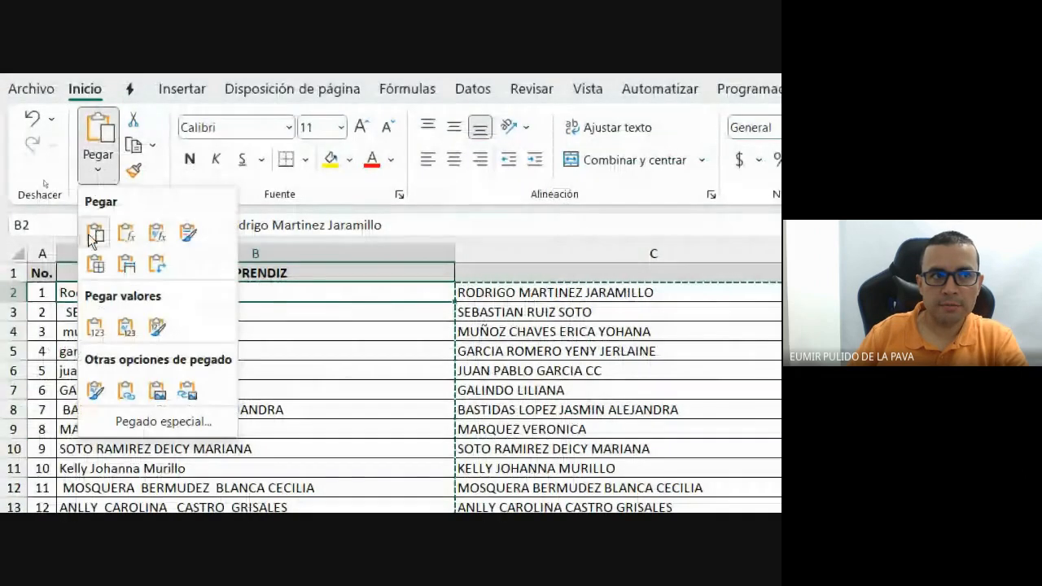
{"action": "left_click", "coordinate": [95, 326]}
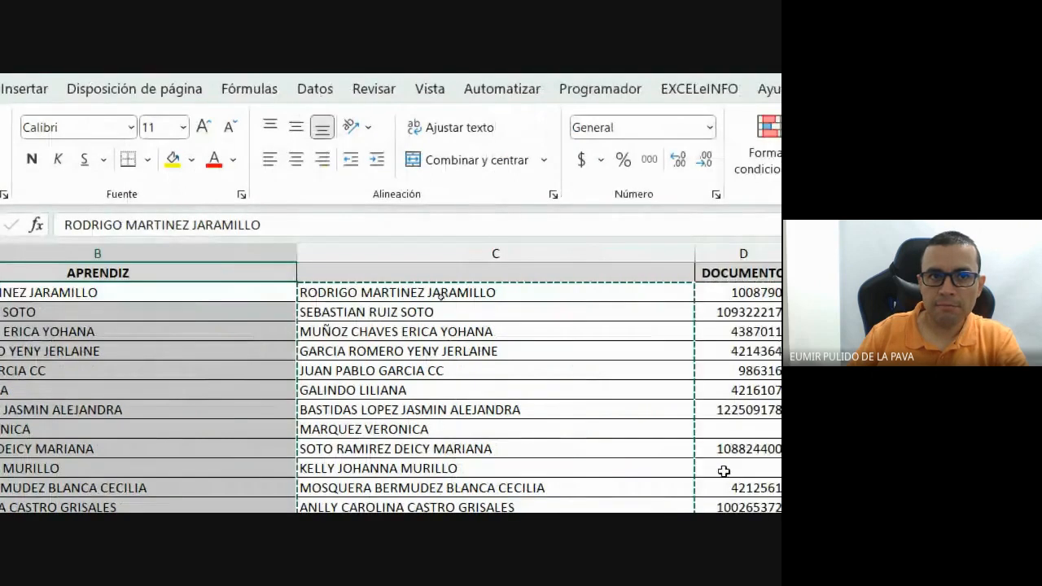
{"action": "double_click", "coordinate": [531, 291]}
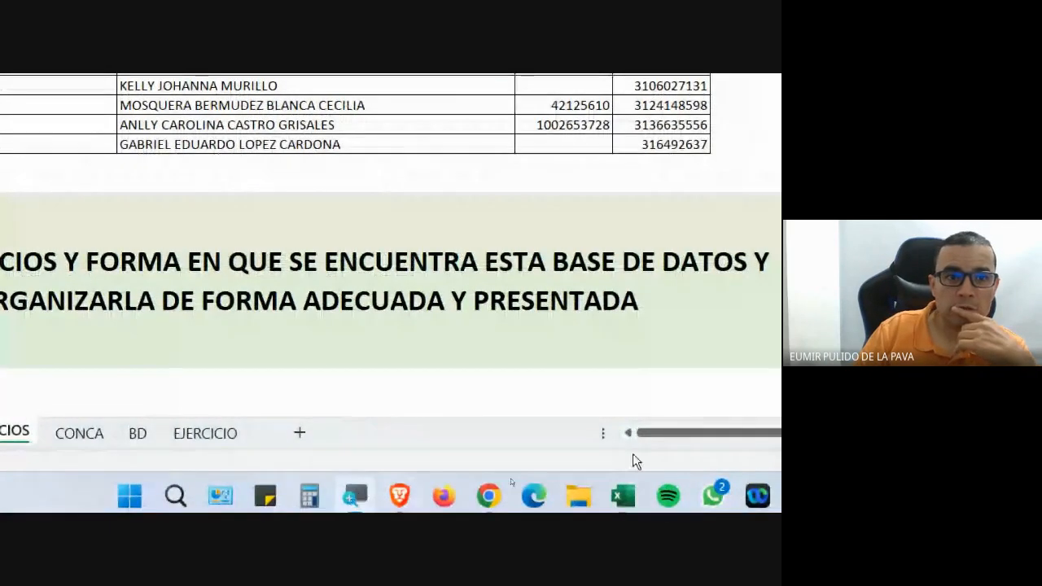
{"action": "left_click", "coordinate": [632, 440]}
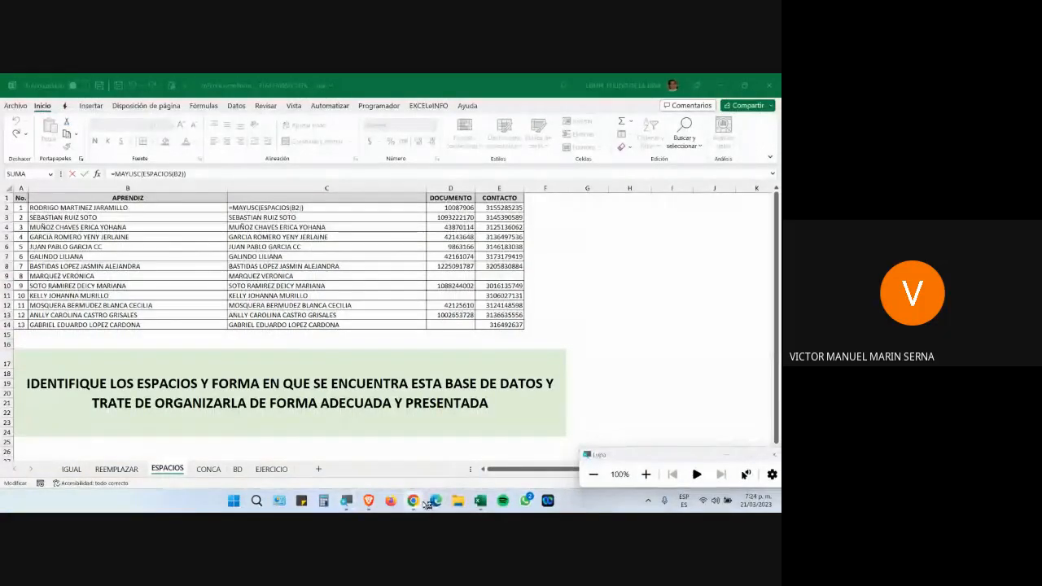
{"action": "mouse_move", "coordinate": [415, 503]}
{"action": "left_click", "coordinate": [356, 439]}
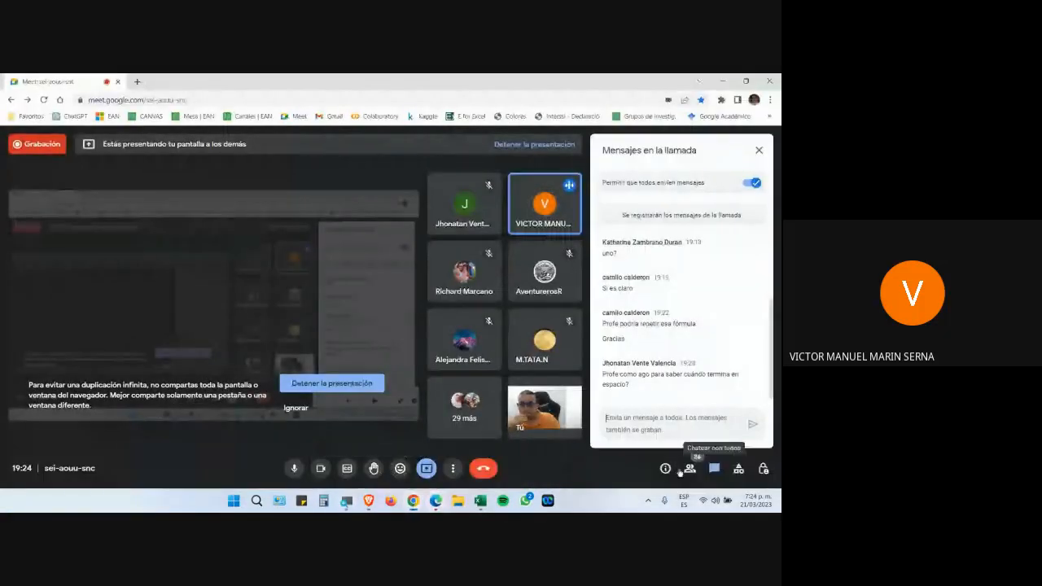
{"action": "left_click", "coordinate": [690, 468]}
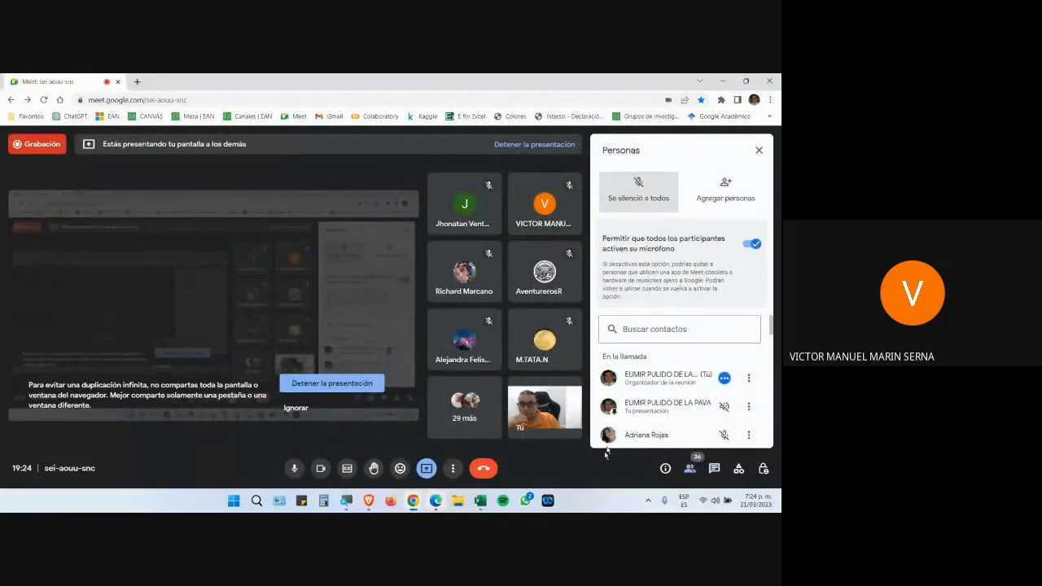
{"action": "left_click", "coordinate": [714, 469]}
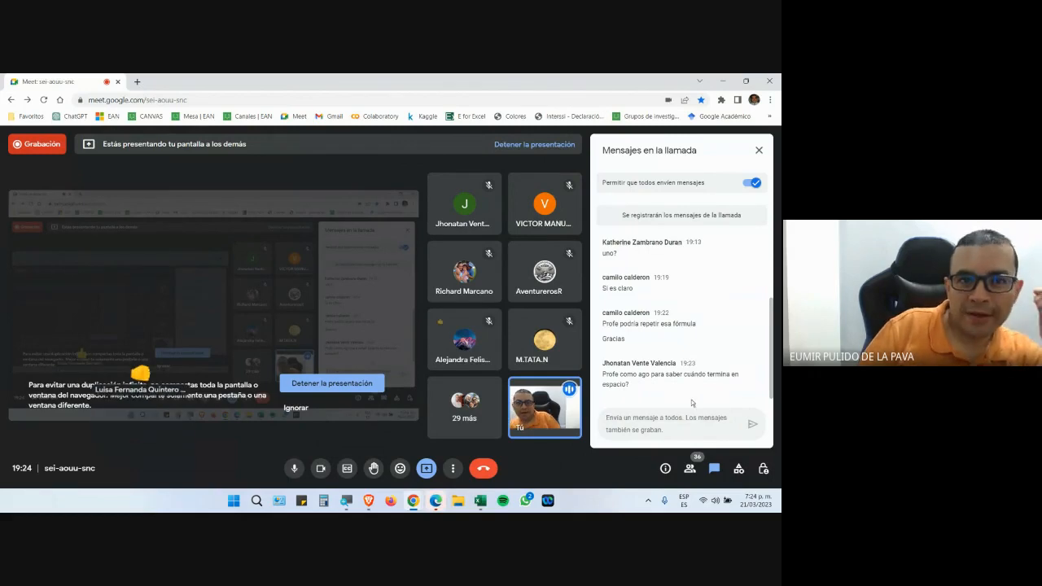
{"action": "left_click", "coordinate": [437, 501]}
{"action": "left_click", "coordinate": [770, 82]}
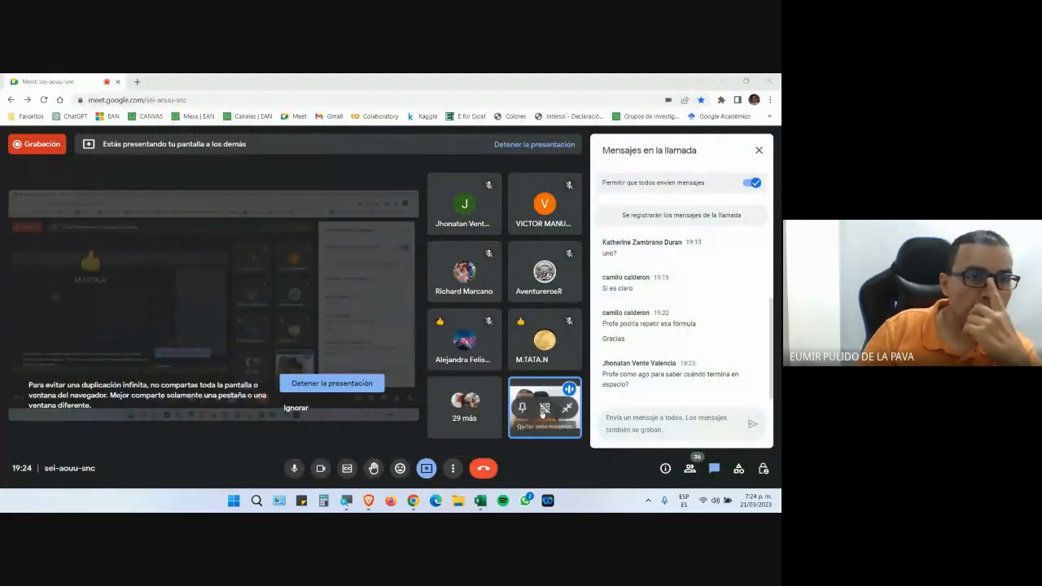
{"action": "left_click", "coordinate": [478, 503]}
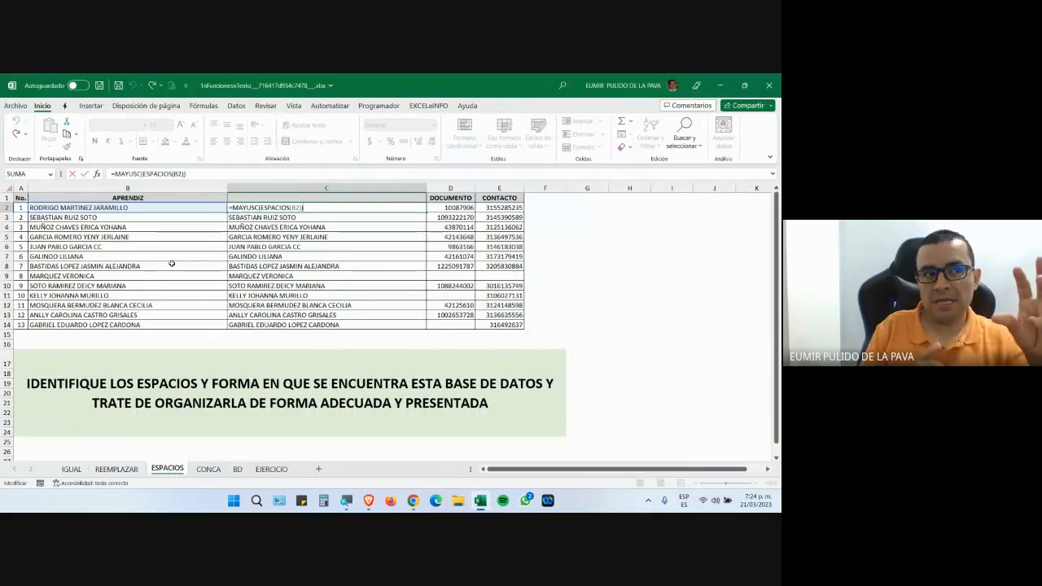
Magnify the screen to 200% and commit C2's formula by moving into B3.
{"action": "left_click", "coordinate": [347, 500]}
{"action": "left_click", "coordinate": [646, 473]}
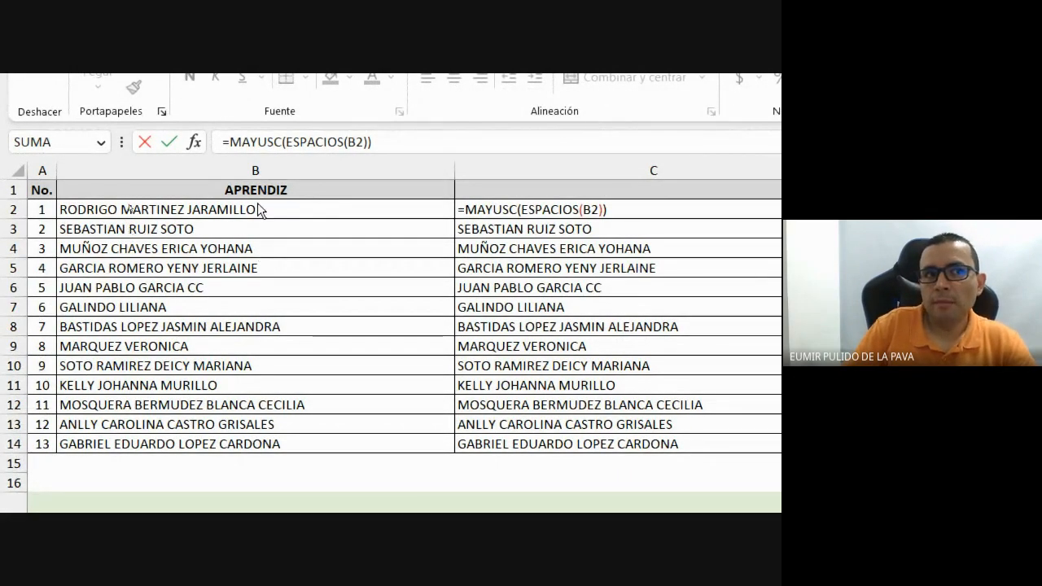
{"action": "left_click", "coordinate": [285, 212]}
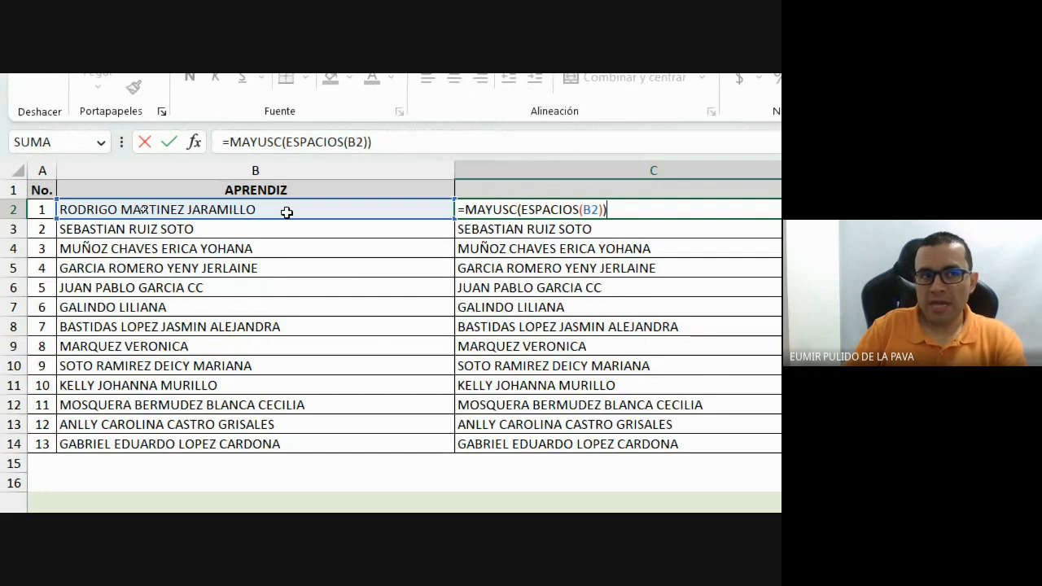
{"action": "double_click", "coordinate": [293, 229]}
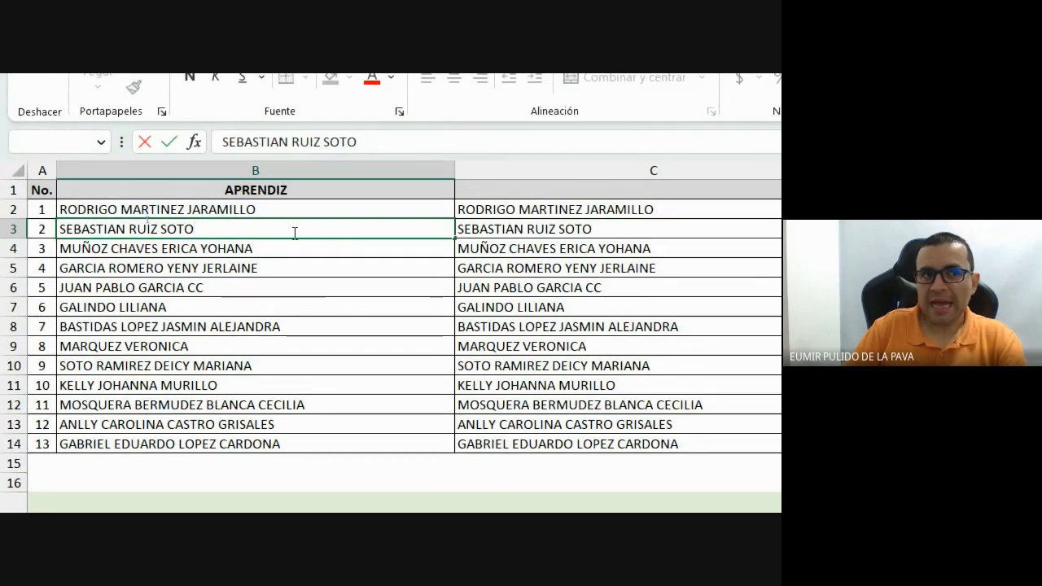
Check the uppercase names in B4 through B8 one by one.
{"action": "left_click", "coordinate": [294, 248]}
{"action": "double_click", "coordinate": [294, 248]}
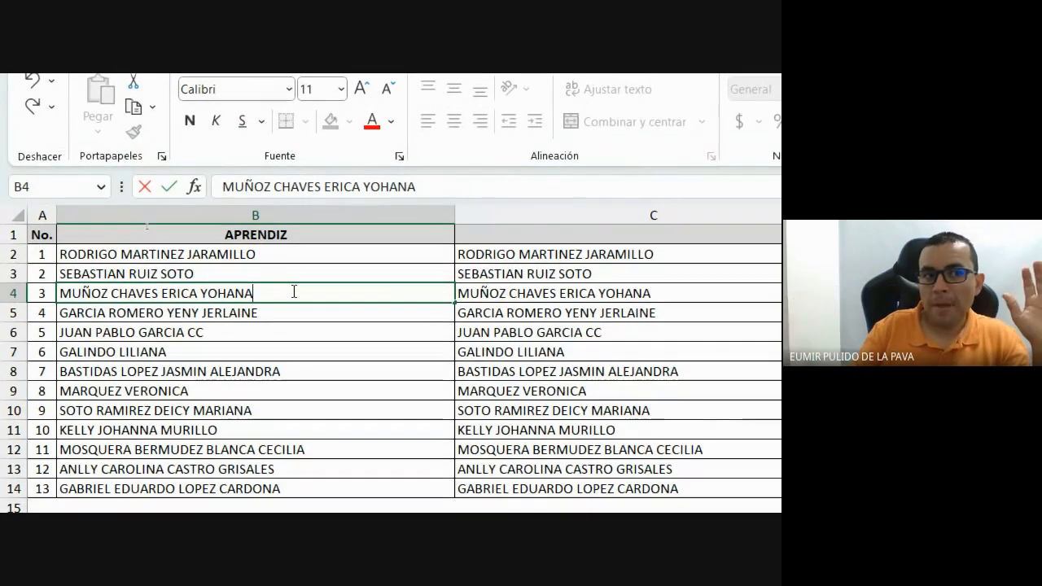
{"action": "left_click", "coordinate": [298, 313]}
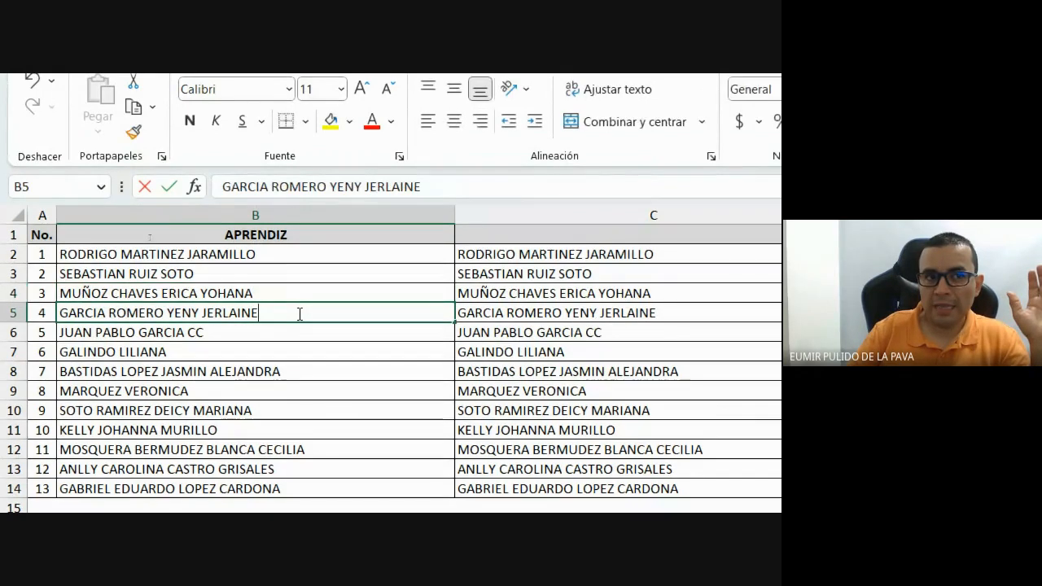
{"action": "left_click", "coordinate": [260, 330]}
{"action": "left_click", "coordinate": [243, 346]}
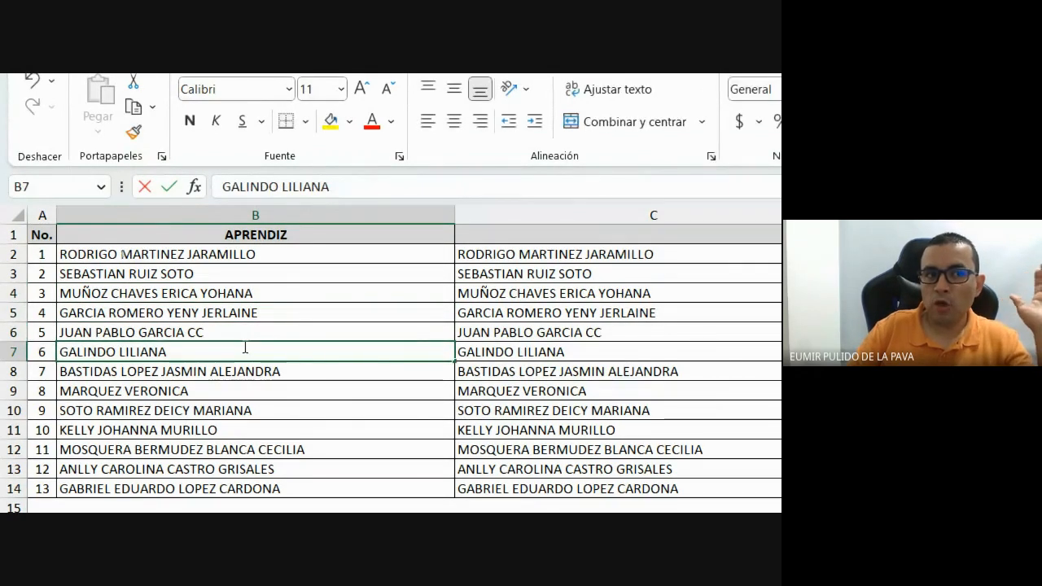
{"action": "left_click", "coordinate": [303, 370]}
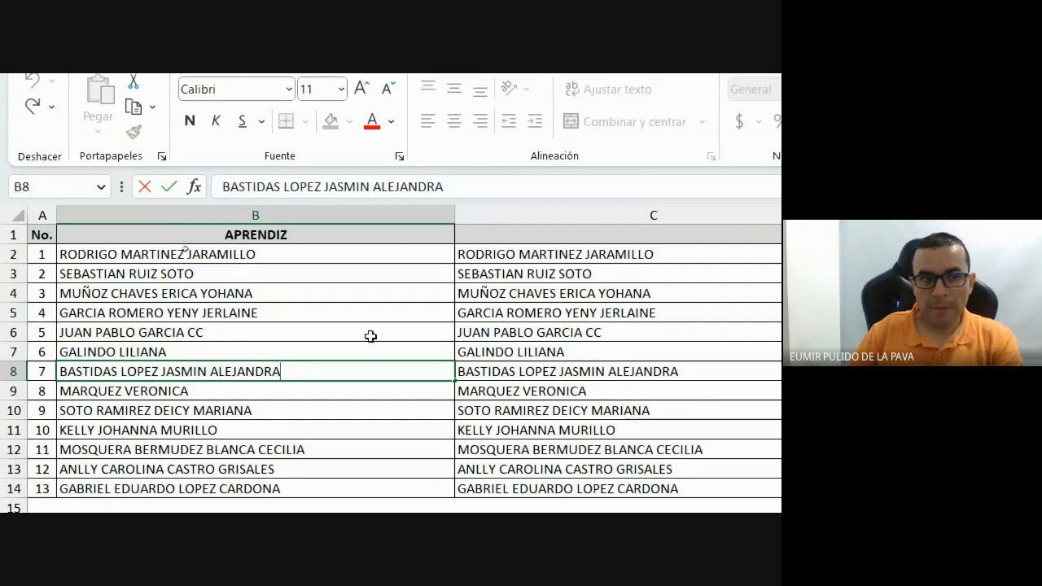
Undo with Ctrl+Z to restore column B's original untidy names.
{"action": "key", "text": "Up"}
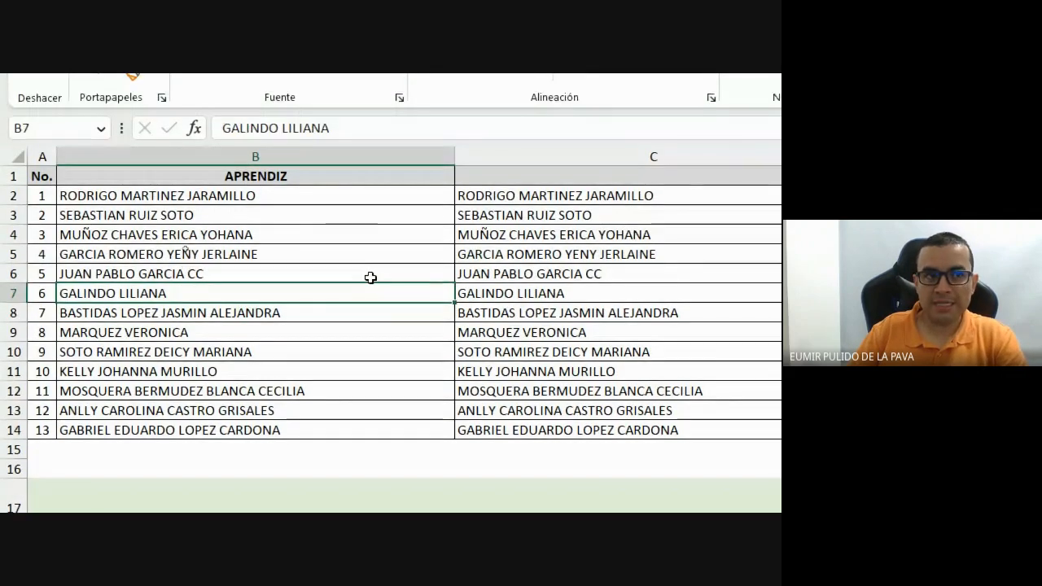
{"action": "key", "text": "Up"}
{"action": "key", "text": "Up"}
{"action": "key", "text": "Up"}
{"action": "key", "text": "Up"}
{"action": "key", "text": "Up"}
{"action": "key", "text": "Right"}
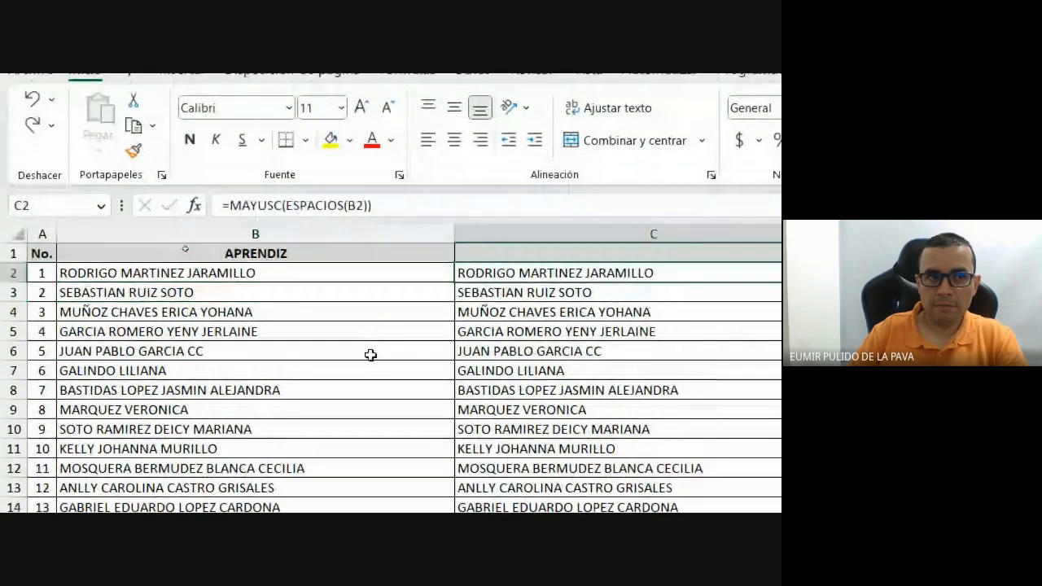
{"action": "key", "text": "ctrl+z"}
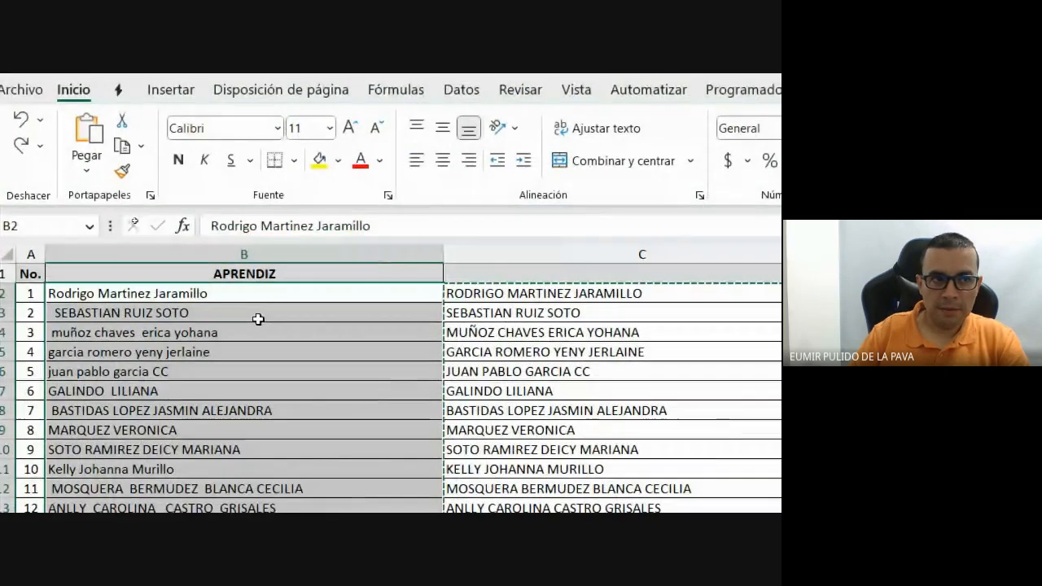
Inspect the names in B2 through B11 for stray spaces and mixed casing.
{"action": "double_click", "coordinate": [259, 292]}
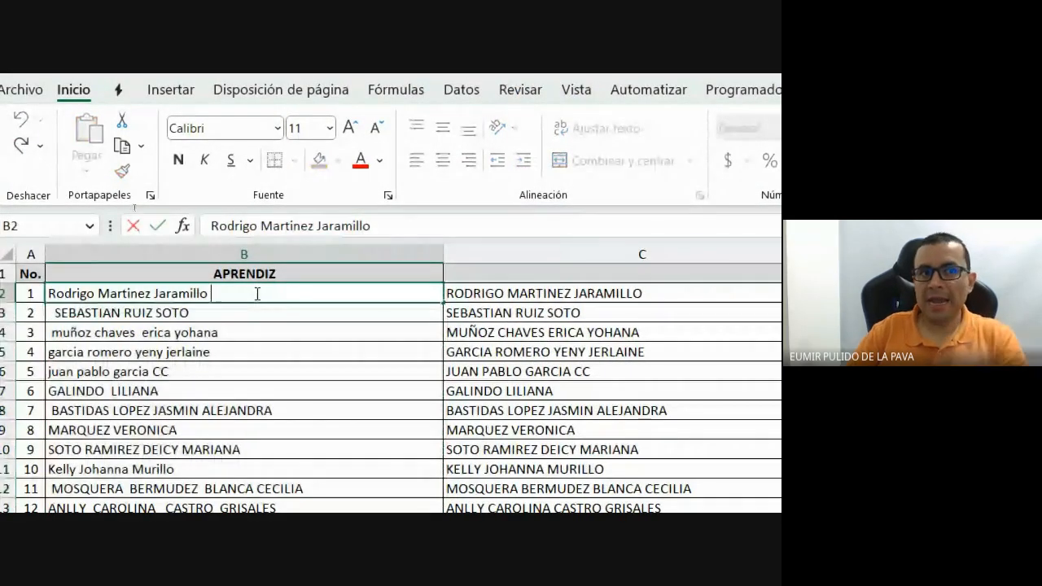
{"action": "left_click", "coordinate": [251, 316]}
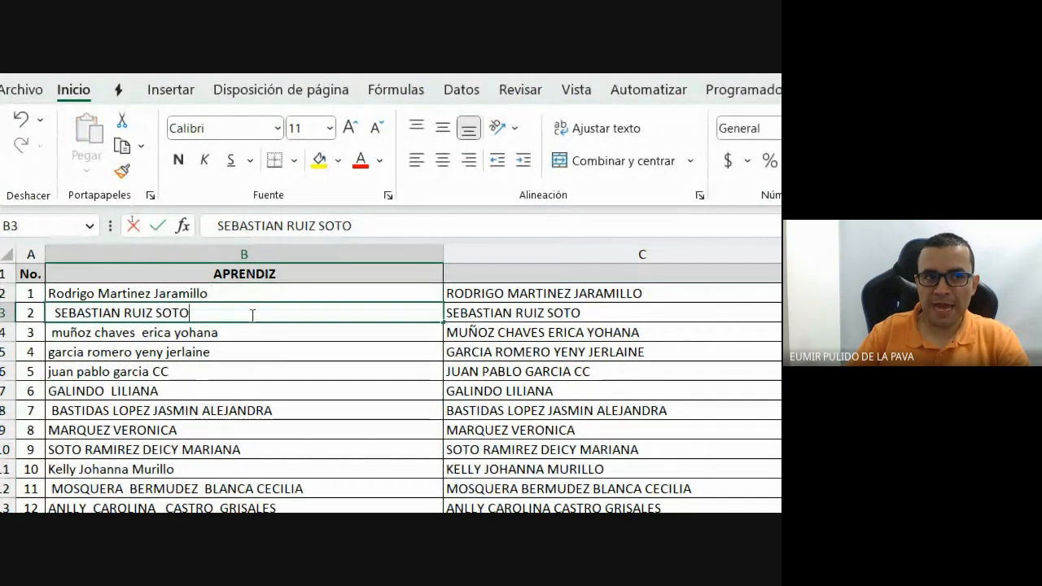
{"action": "double_click", "coordinate": [245, 334]}
{"action": "left_click", "coordinate": [249, 350]}
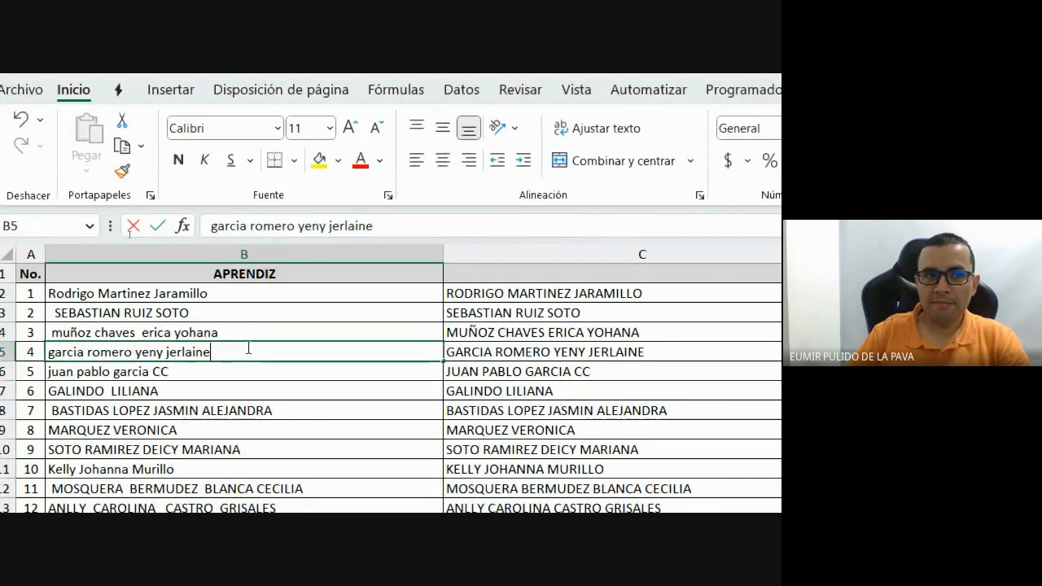
{"action": "double_click", "coordinate": [235, 373]}
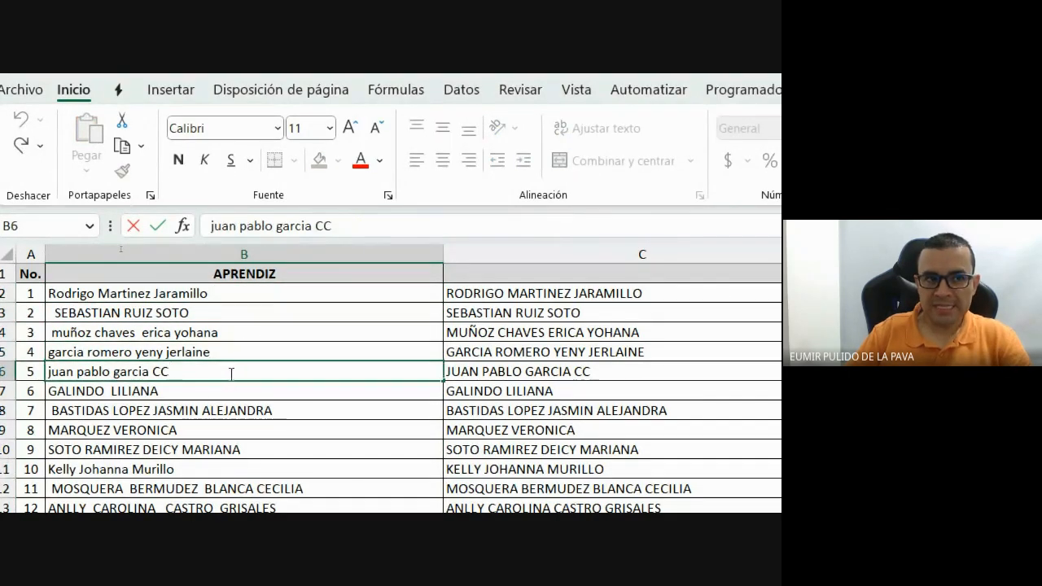
{"action": "double_click", "coordinate": [216, 396]}
{"action": "left_click", "coordinate": [303, 411]}
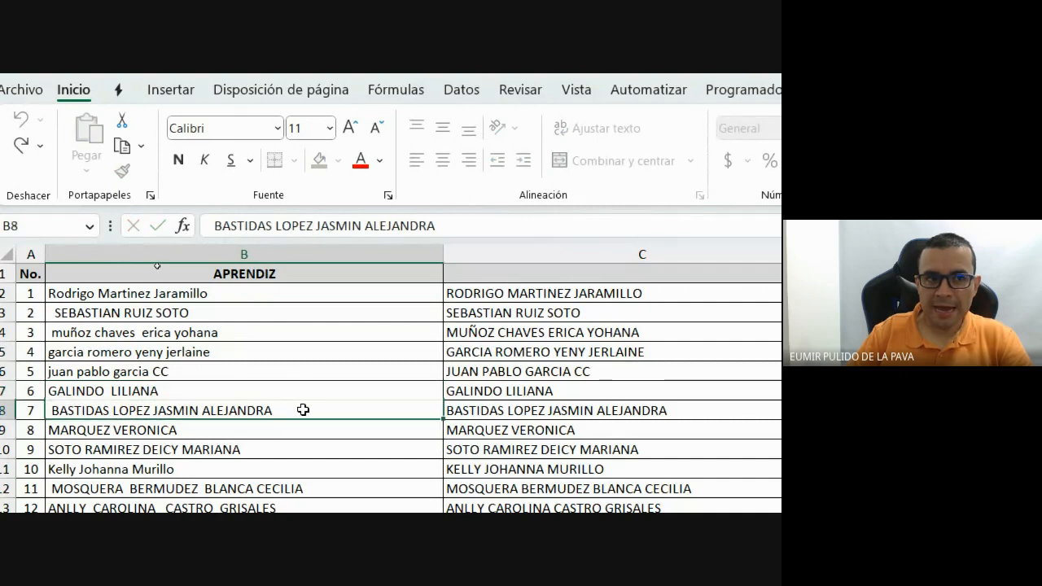
{"action": "double_click", "coordinate": [303, 410]}
{"action": "double_click", "coordinate": [231, 432]}
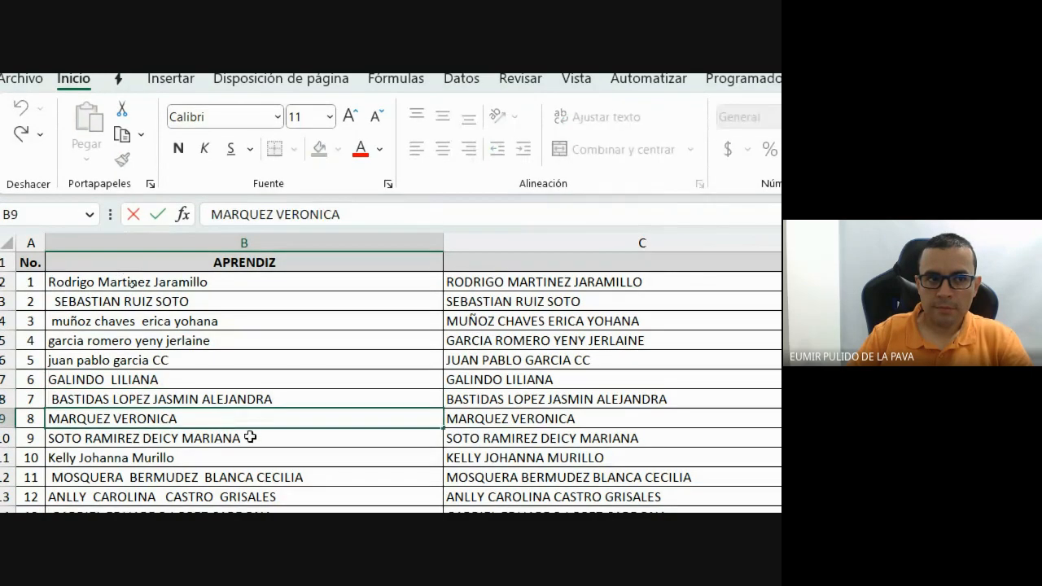
{"action": "double_click", "coordinate": [250, 438]}
{"action": "double_click", "coordinate": [242, 457]}
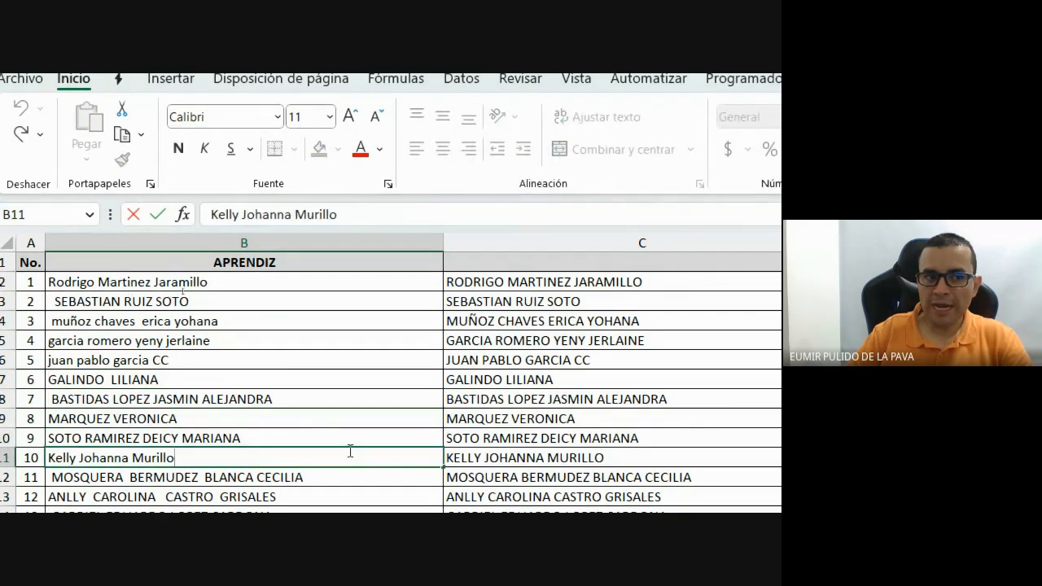
{"action": "scroll", "coordinate": [378, 465], "scroll_direction": "down", "scroll_amount": 1}
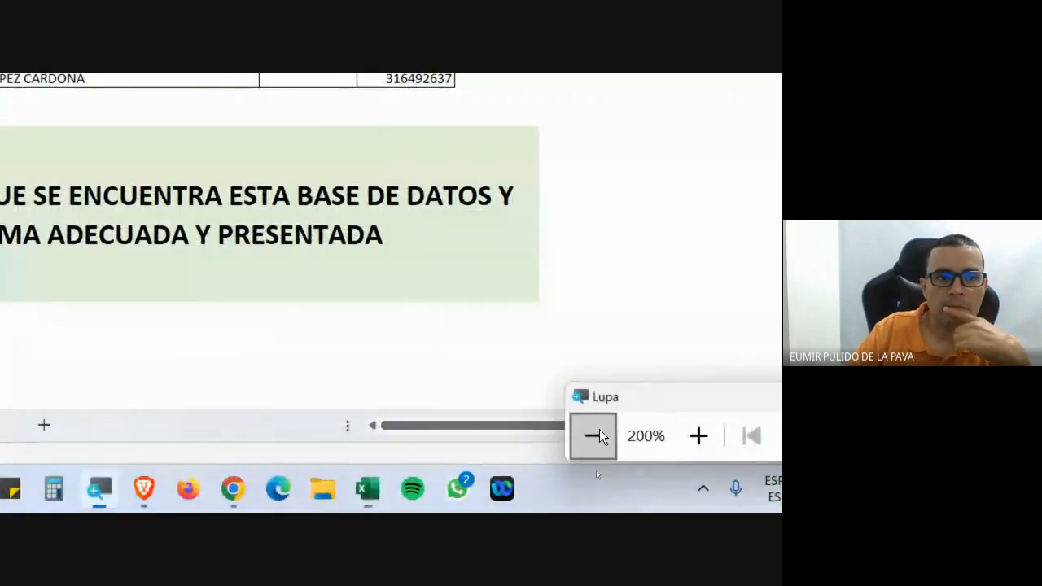
Reset magnification to 100%, check the Meet call, then go to Excel's CONCA sheet.
{"action": "left_click", "coordinate": [593, 439]}
{"action": "mouse_move", "coordinate": [413, 500]}
{"action": "left_click", "coordinate": [386, 471]}
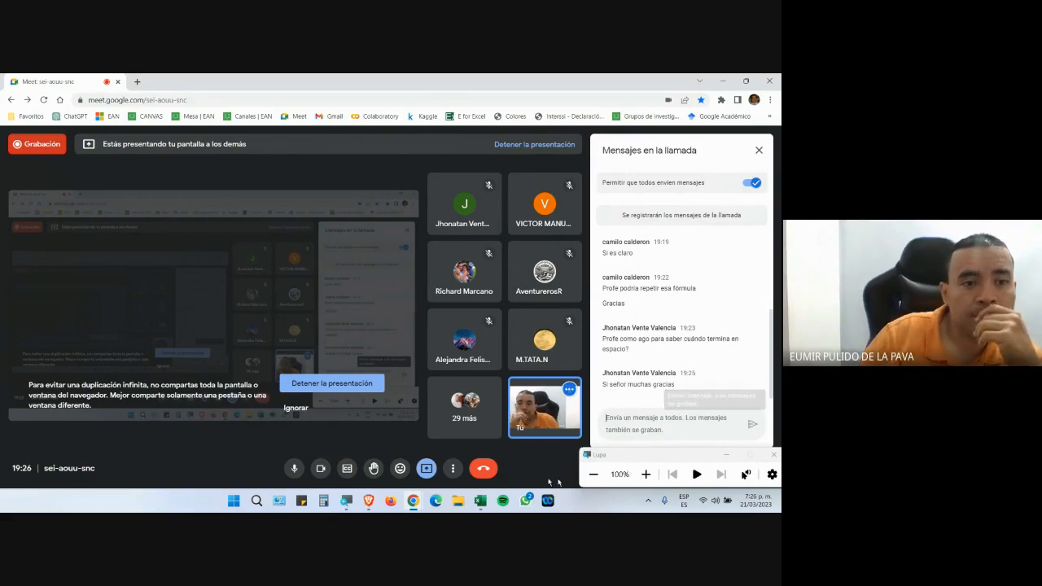
{"action": "left_click", "coordinate": [481, 501]}
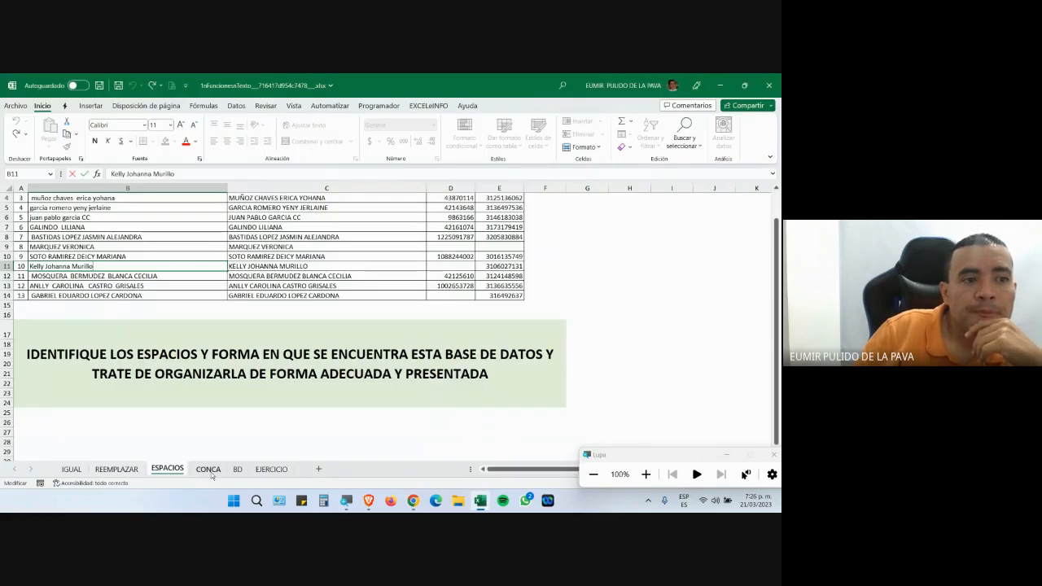
{"action": "left_click", "coordinate": [209, 470]}
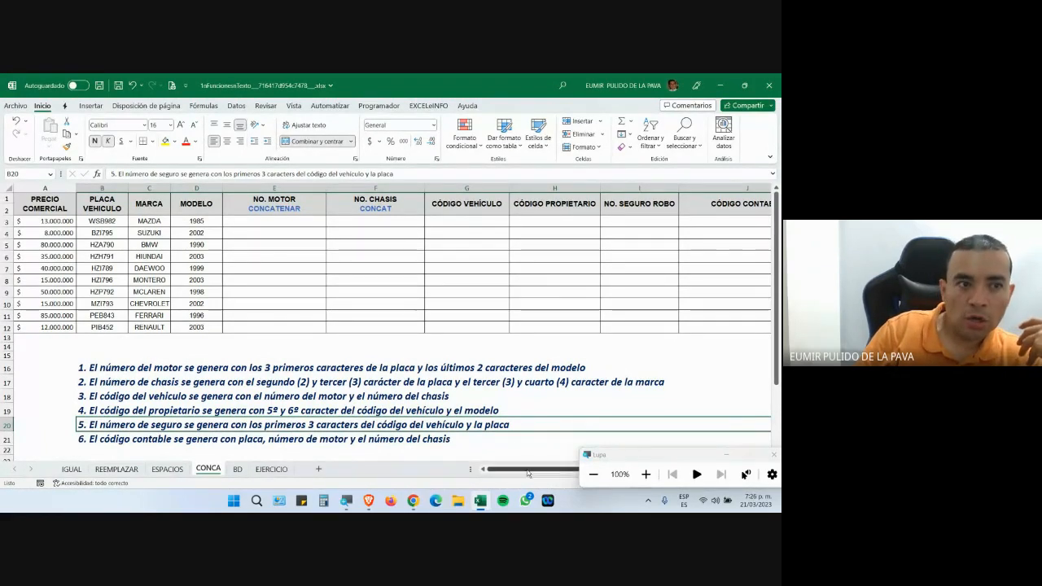
Point out the engine-number rule in row 16 and zoom the CONCA sheet to 130%.
{"action": "scroll", "coordinate": [569, 438], "scroll_direction": "down", "scroll_amount": 2}
{"action": "scroll", "coordinate": [562, 439], "scroll_direction": "up", "scroll_amount": 2}
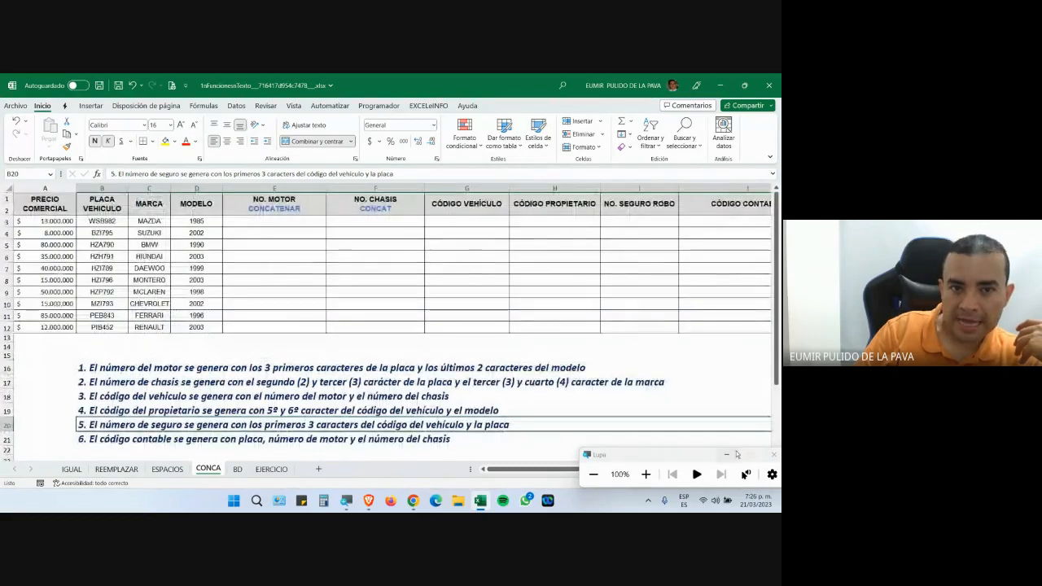
{"action": "left_click", "coordinate": [726, 455]}
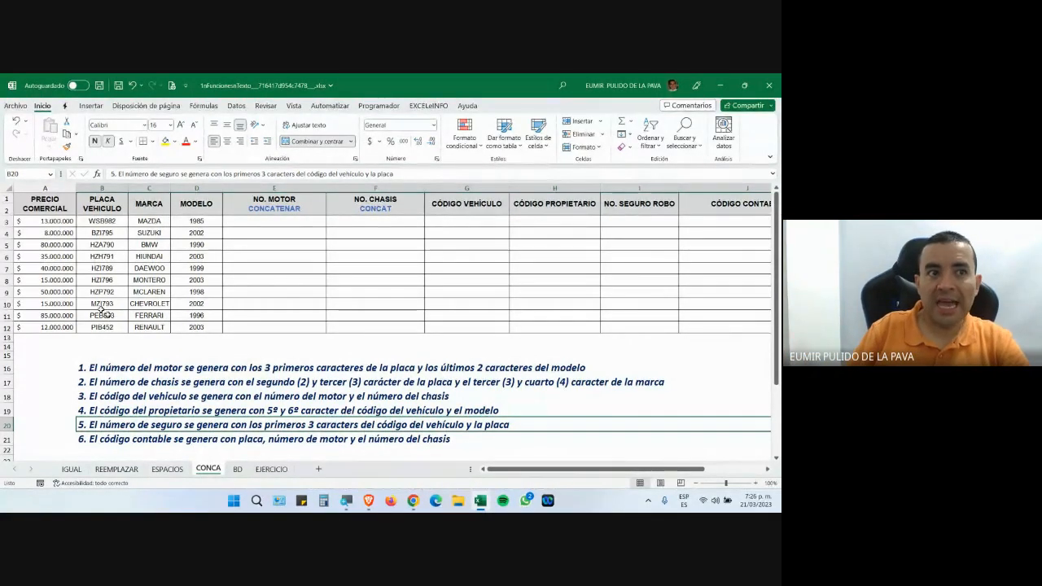
{"action": "left_click", "coordinate": [231, 372]}
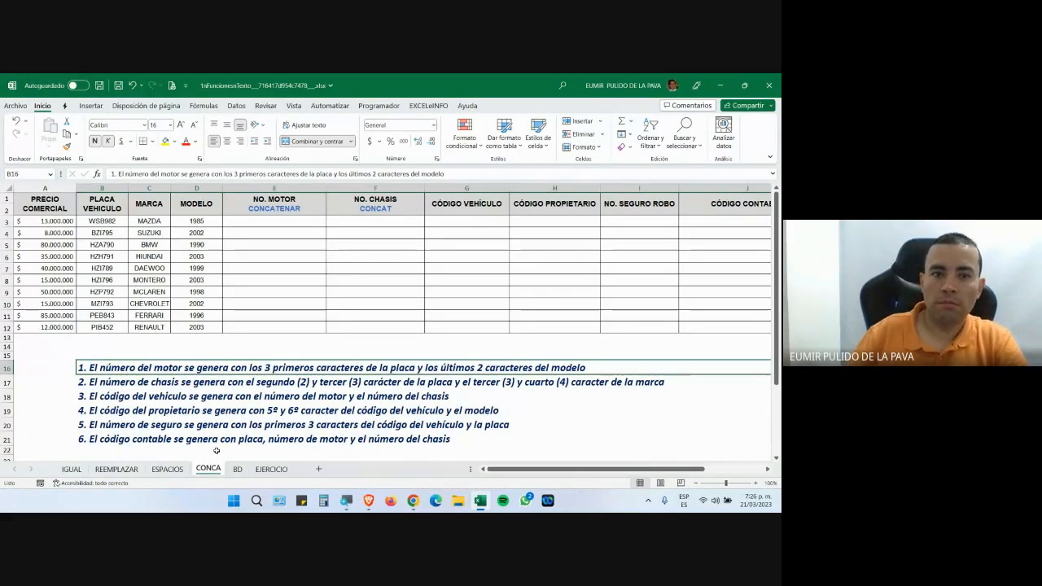
{"action": "left_click", "coordinate": [755, 483]}
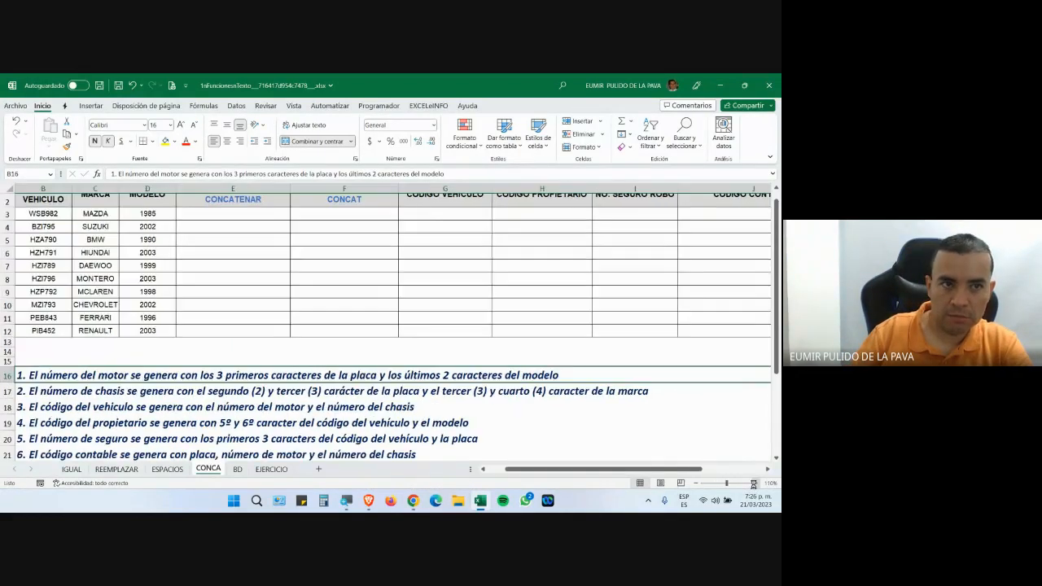
{"action": "left_click", "coordinate": [755, 484]}
{"action": "left_click", "coordinate": [755, 484]}
Select the NO. MOTOR column, then cell E3 for the first engine number.
{"action": "scroll", "coordinate": [265, 244], "scroll_direction": "up", "scroll_amount": 1}
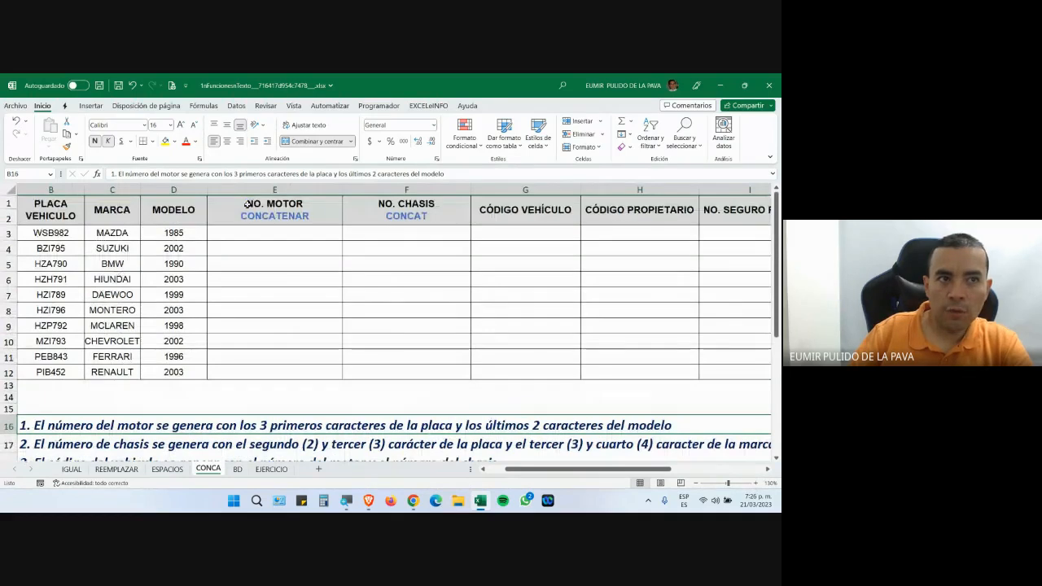
{"action": "left_click", "coordinate": [265, 188]}
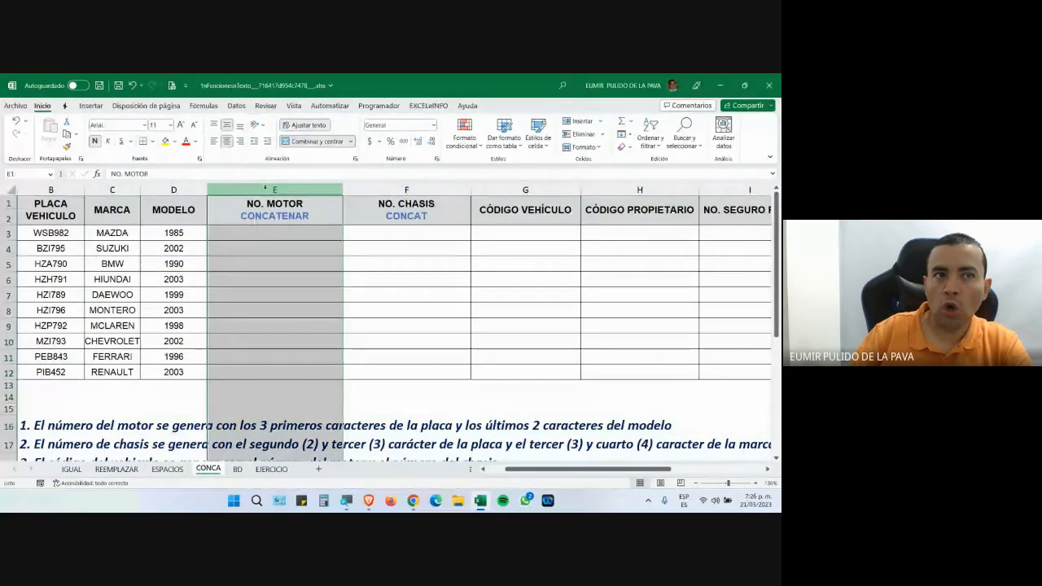
{"action": "left_click", "coordinate": [273, 234]}
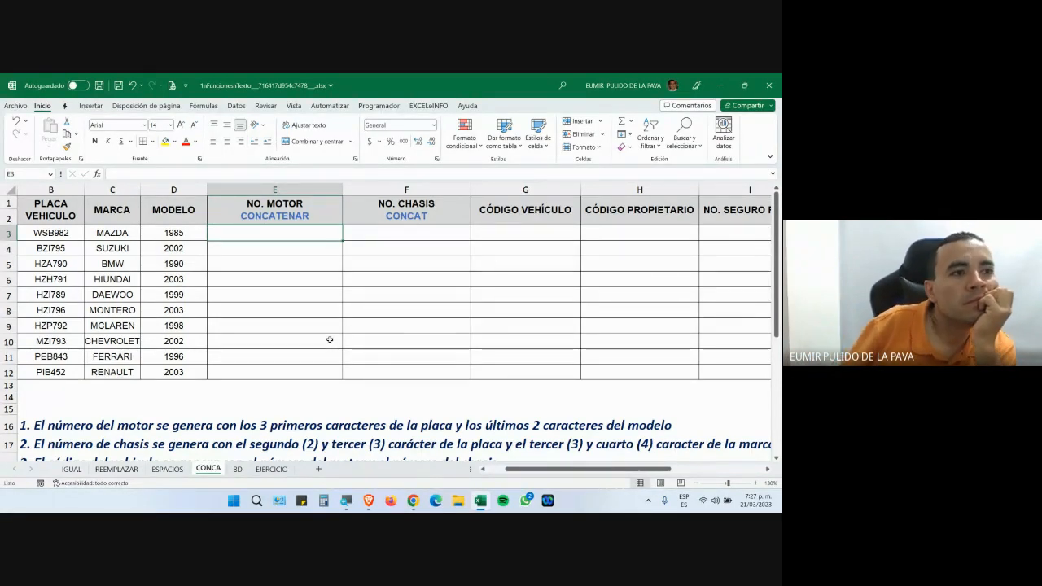
Check the Google Meet call briefly and return to the spreadsheet.
{"action": "left_click", "coordinate": [412, 501]}
{"action": "left_click", "coordinate": [642, 413]}
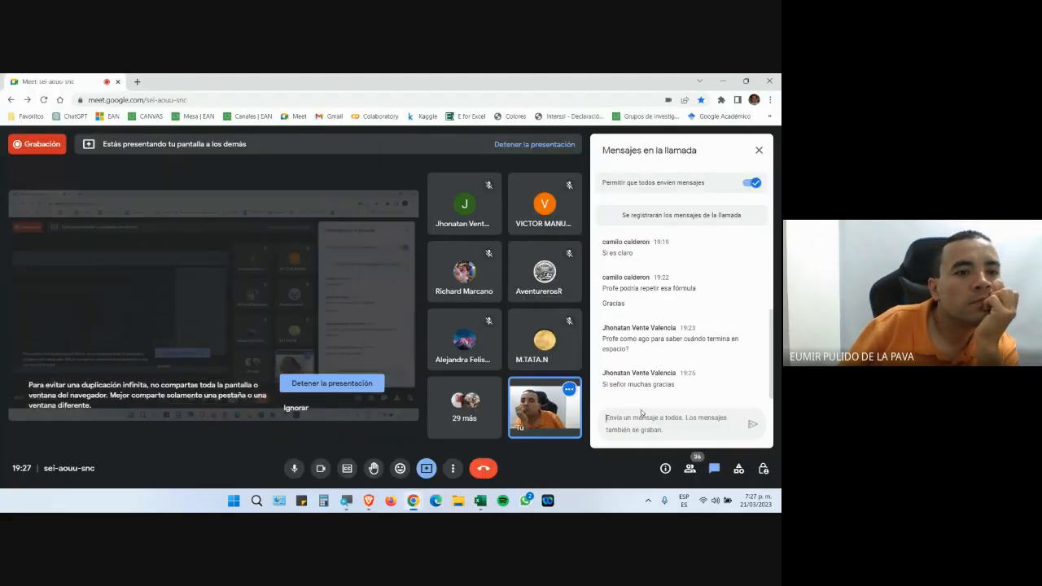
{"action": "left_click", "coordinate": [479, 502]}
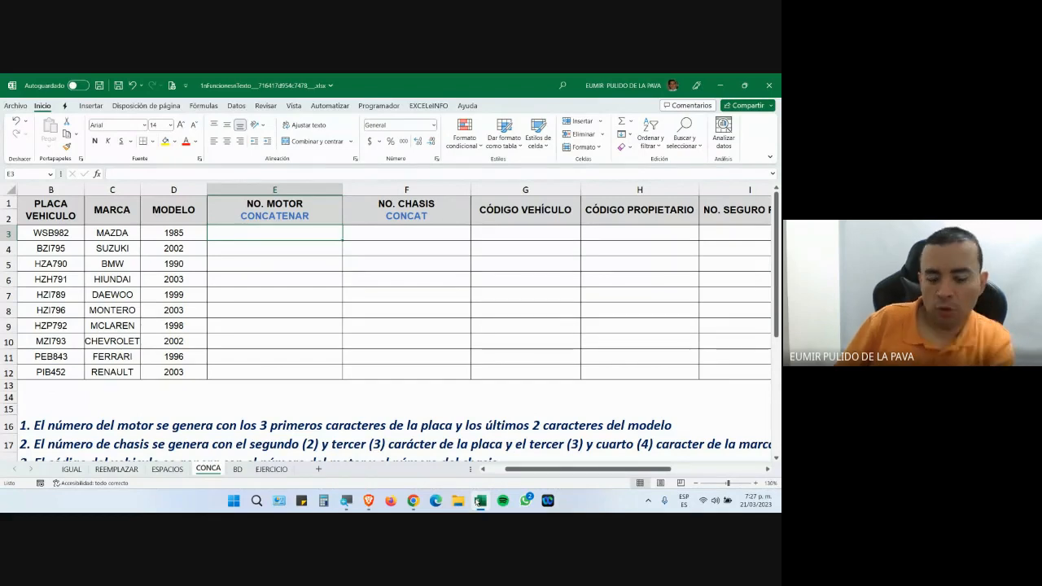
{"action": "left_click", "coordinate": [479, 501]}
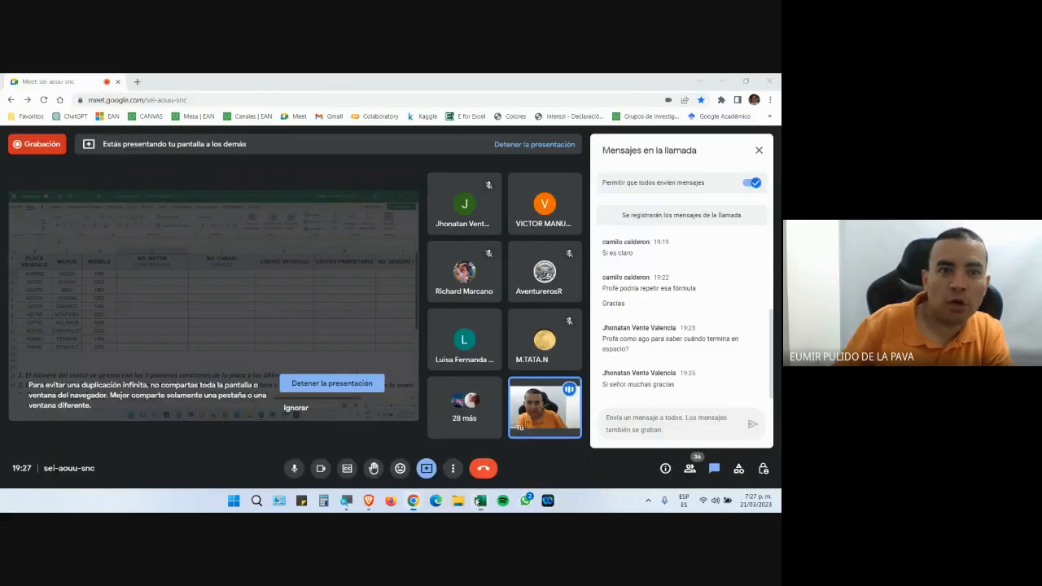
{"action": "left_click", "coordinate": [479, 501]}
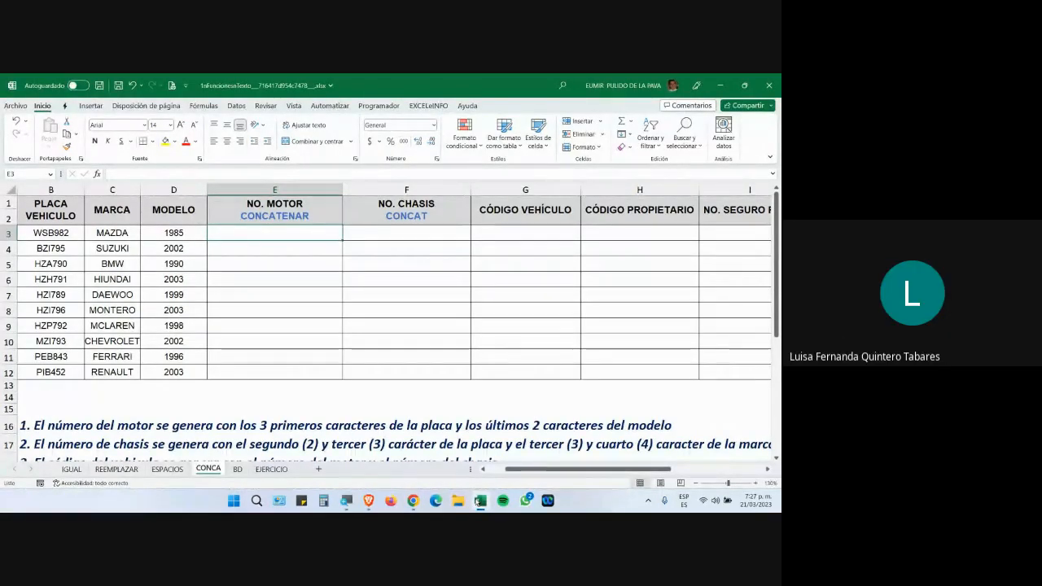
{"action": "type", "text": "wsb85"}
{"action": "key", "text": "Return"}
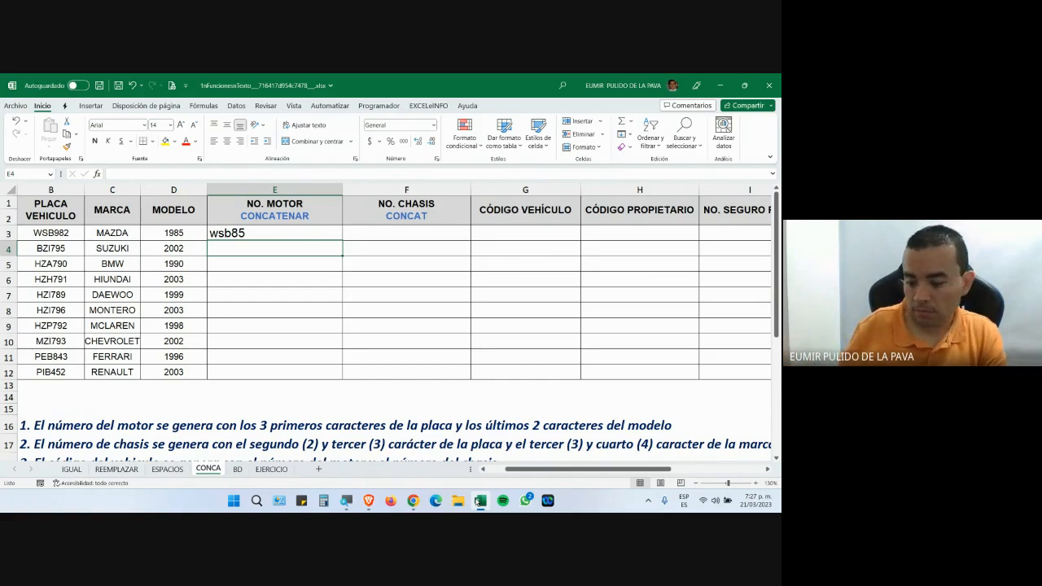
{"action": "key", "text": "Up"}
{"action": "key", "text": "Delete"}
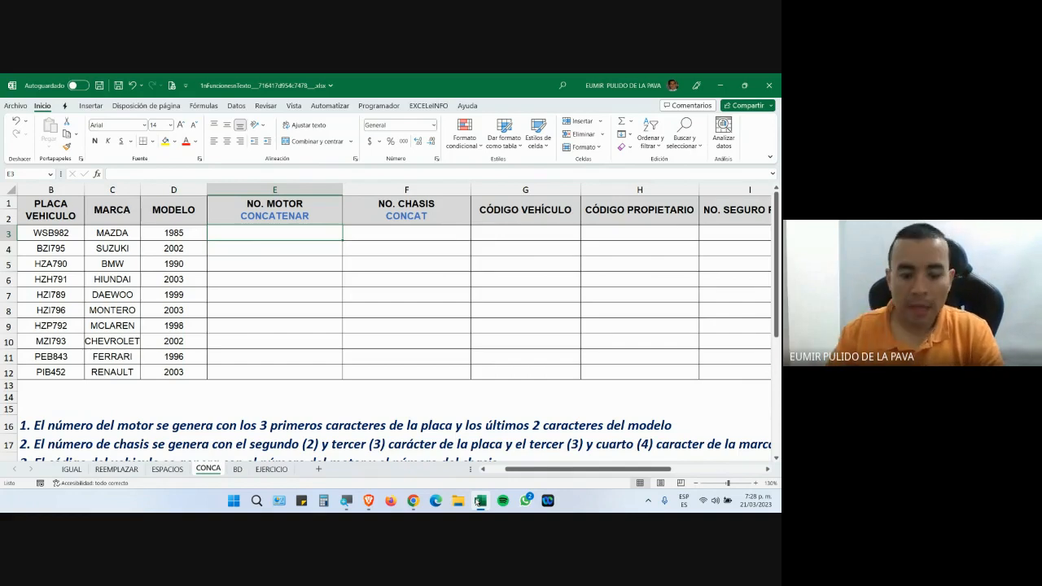
Type =conca in E3 under magnification and accept CONCATENAR from the function suggestions.
{"action": "type", "text": "=con"}
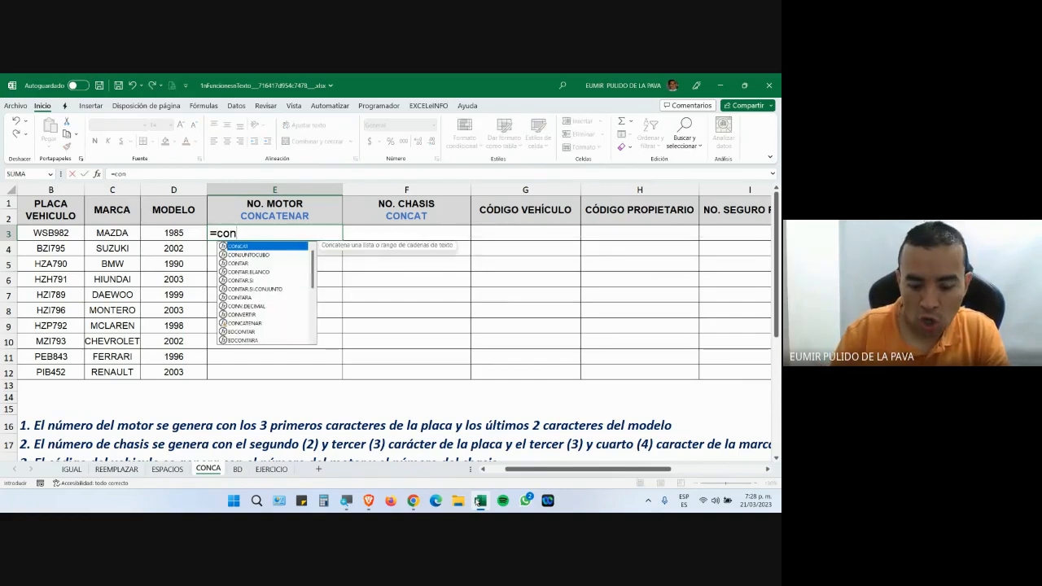
{"action": "type", "text": "ca"}
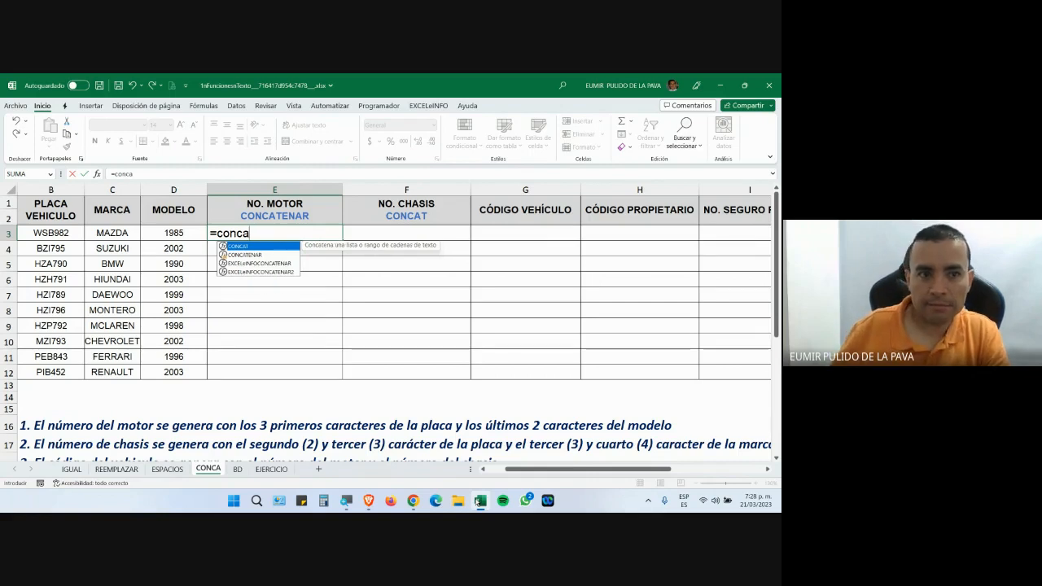
{"action": "key", "text": "super+plus"}
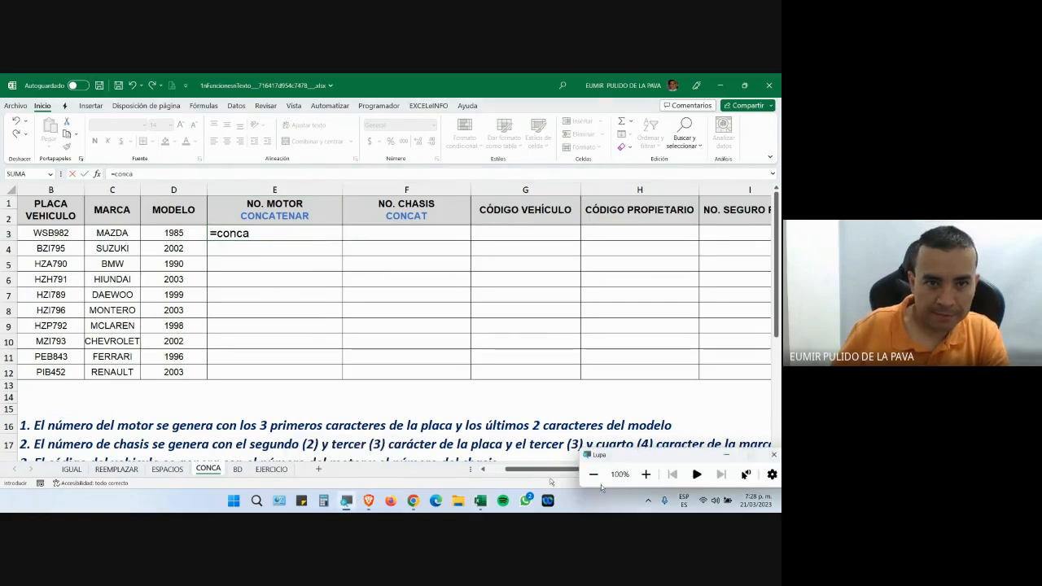
{"action": "left_click", "coordinate": [644, 475]}
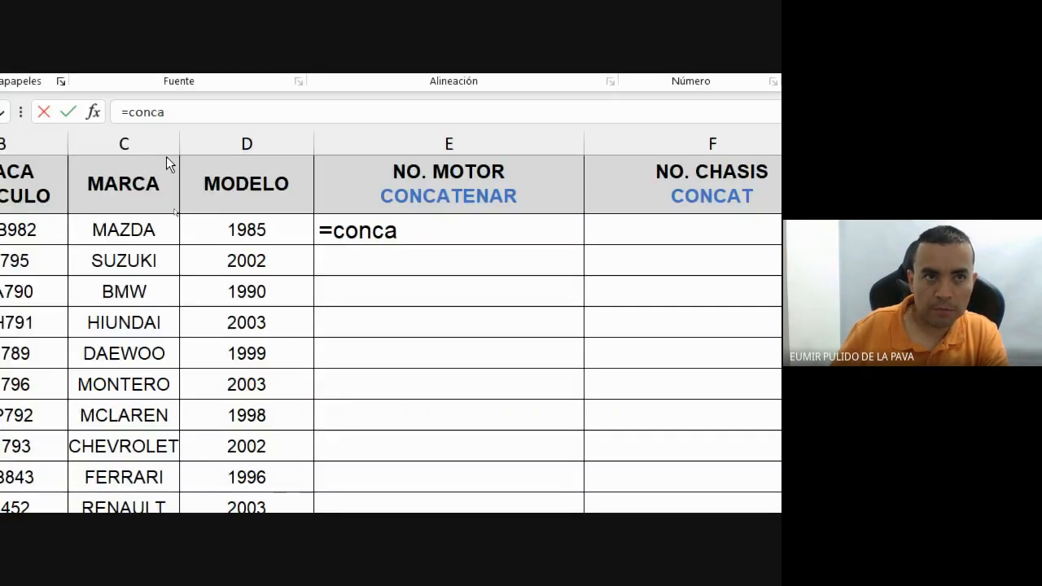
{"action": "left_click", "coordinate": [439, 228]}
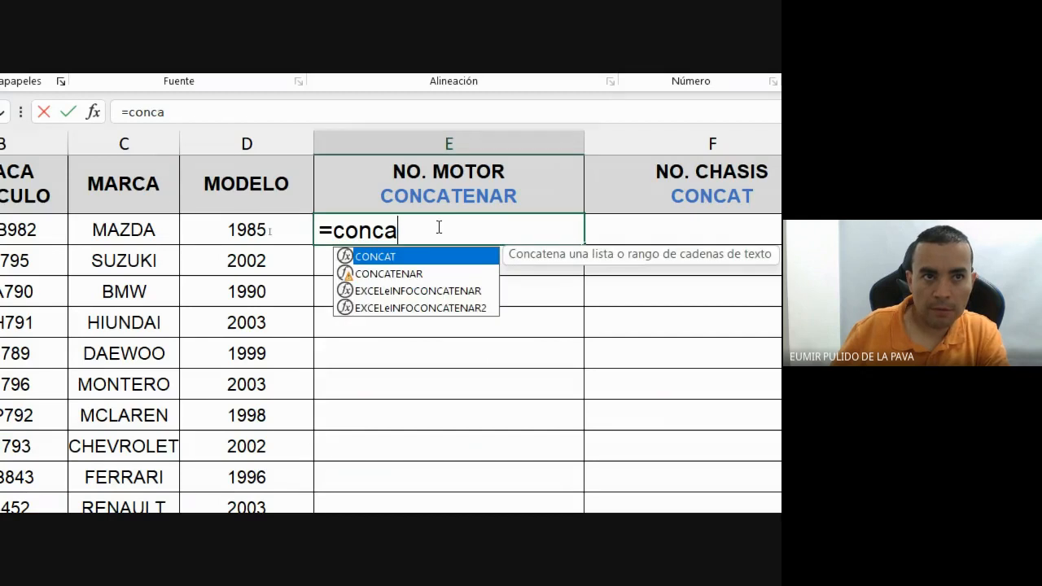
{"action": "left_click", "coordinate": [314, 275]}
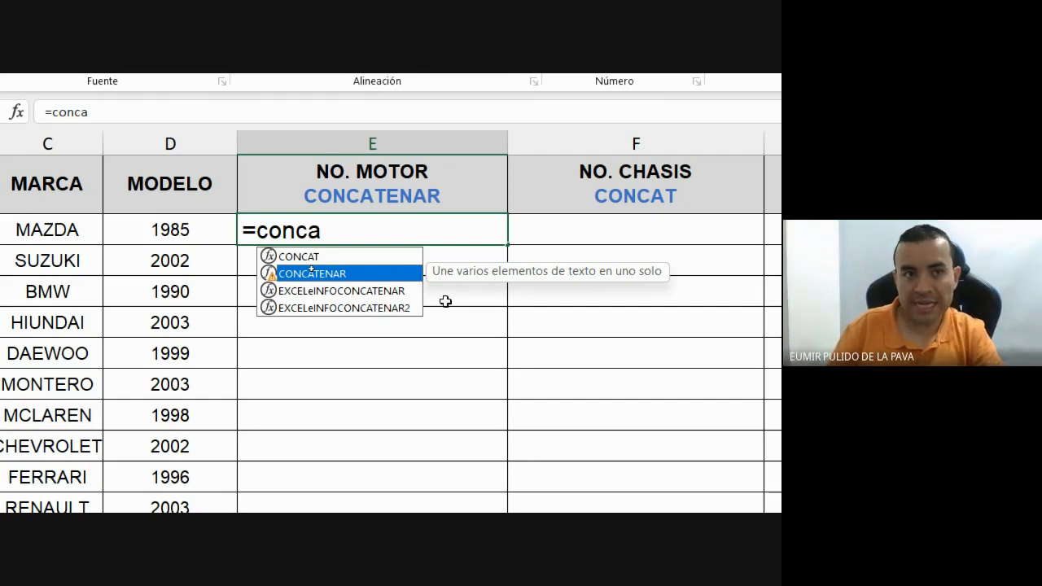
{"action": "key", "text": "Tab"}
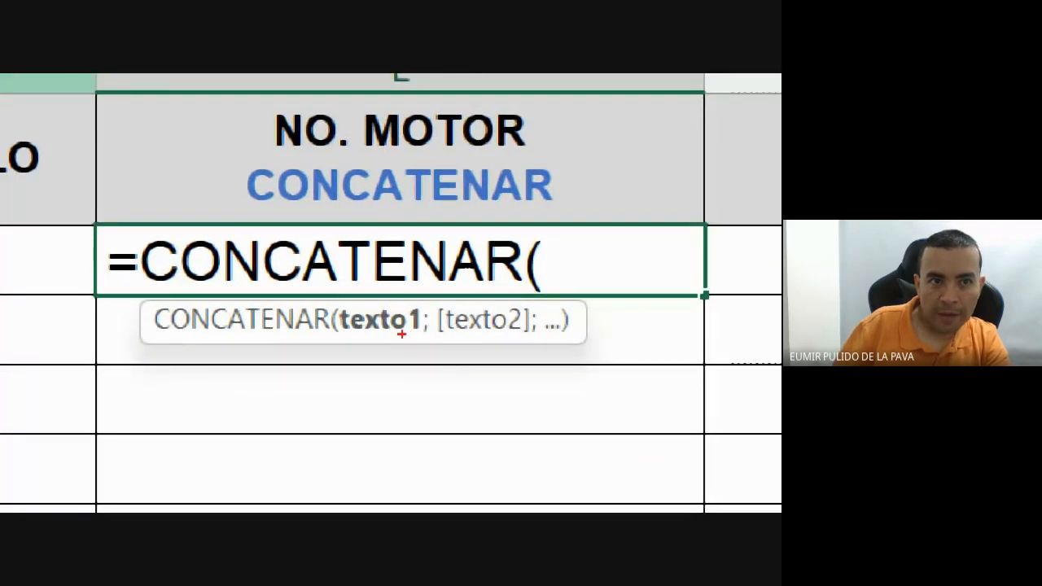
Draw red arrows at texto1, texto2 and the extra arguments, underline the formula, and box the ellipsis.
{"action": "left_click_drag", "start_coordinate": [401, 333], "coordinate": [402, 432]}
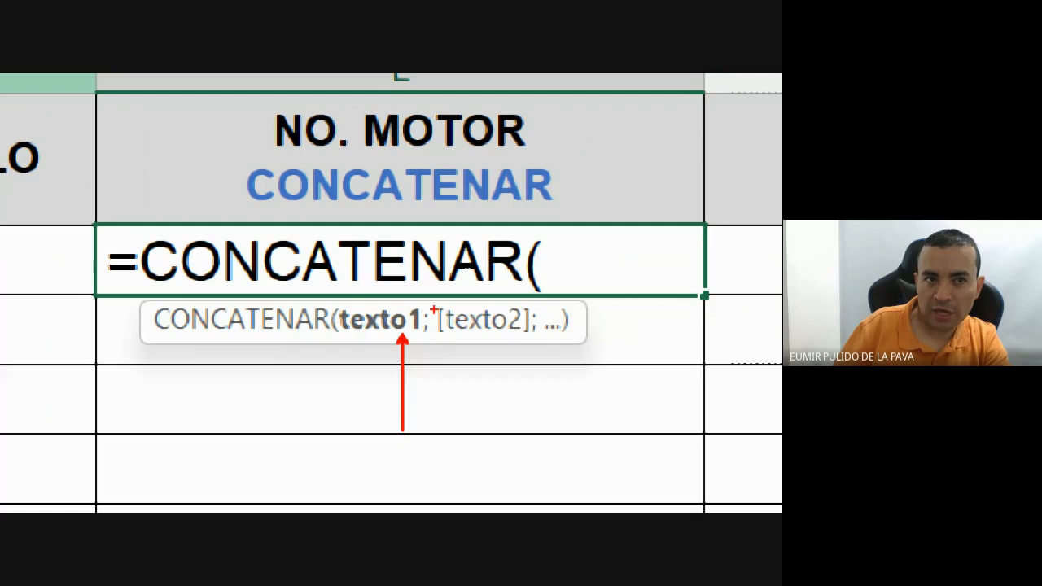
{"action": "left_click_drag", "start_coordinate": [432, 300], "coordinate": [599, 301]}
{"action": "left_click_drag", "start_coordinate": [542, 317], "coordinate": [576, 334]}
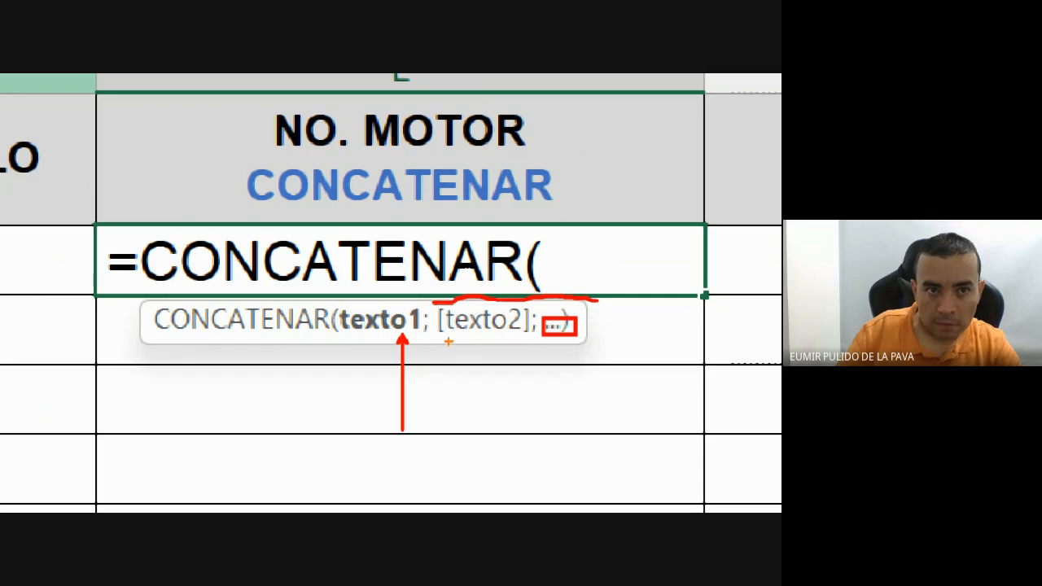
{"action": "left_click_drag", "start_coordinate": [442, 336], "coordinate": [441, 429]}
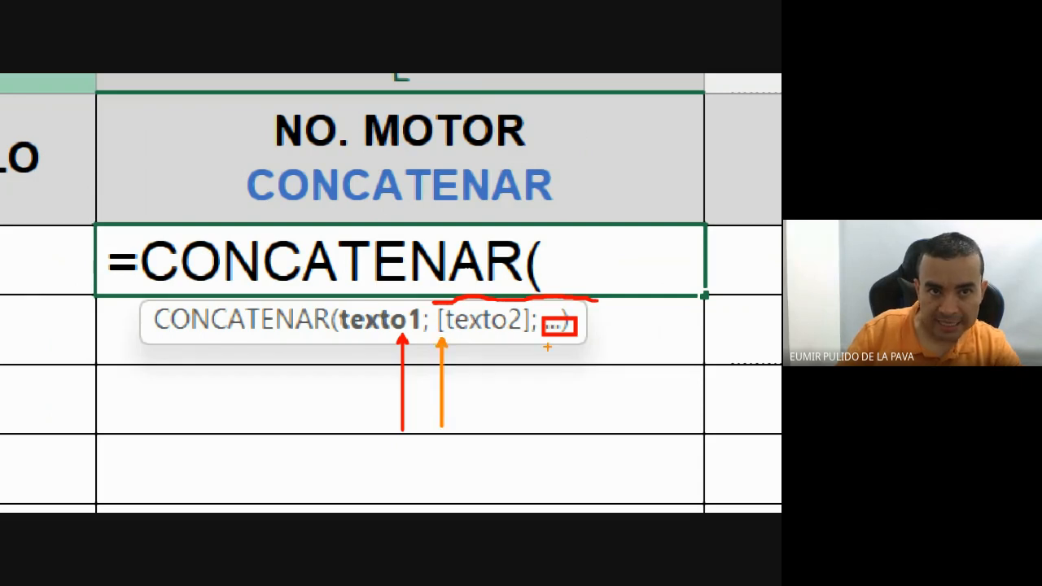
{"action": "left_click_drag", "start_coordinate": [529, 338], "coordinate": [528, 429]}
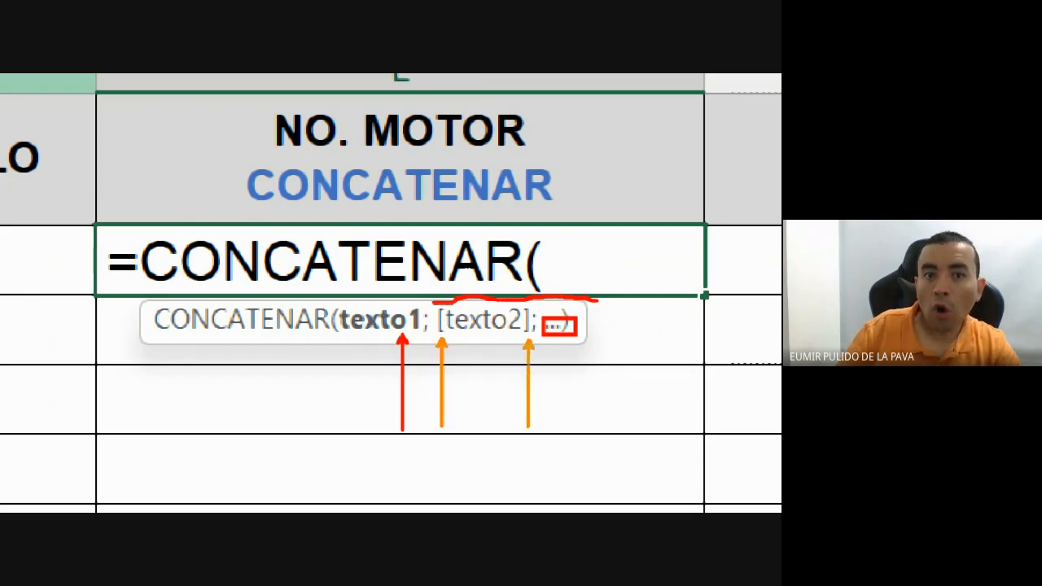
Add orange marks beneath the arguments and a 'NO' text label.
{"action": "mouse_move", "coordinate": [543, 479]}
{"action": "left_mouse_down"}
{"action": "mouse_move", "coordinate": [543, 513]}
{"action": "mouse_move", "coordinate": [559, 511]}
{"action": "left_mouse_up"}
{"action": "left_click_drag", "start_coordinate": [578, 480], "coordinate": [577, 513]}
{"action": "key", "text": "Escape"}
{"action": "key", "text": "t"}
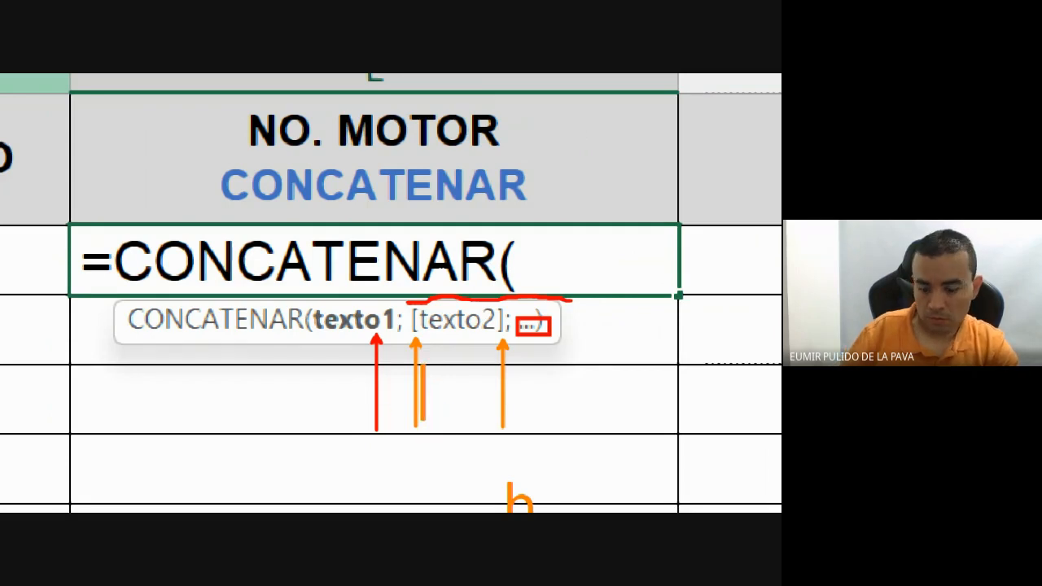
{"action": "left_click", "coordinate": [420, 393]}
{"action": "type", "text": "ho"}
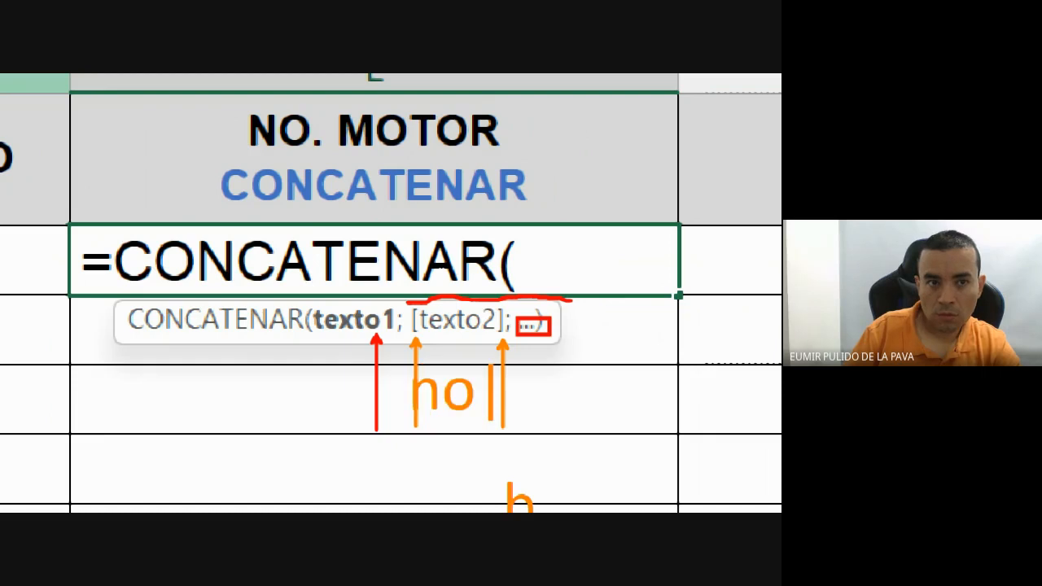
{"action": "key", "text": "BackSpace"}
{"action": "key", "text": "BackSpace"}
{"action": "type", "text": "NO"}
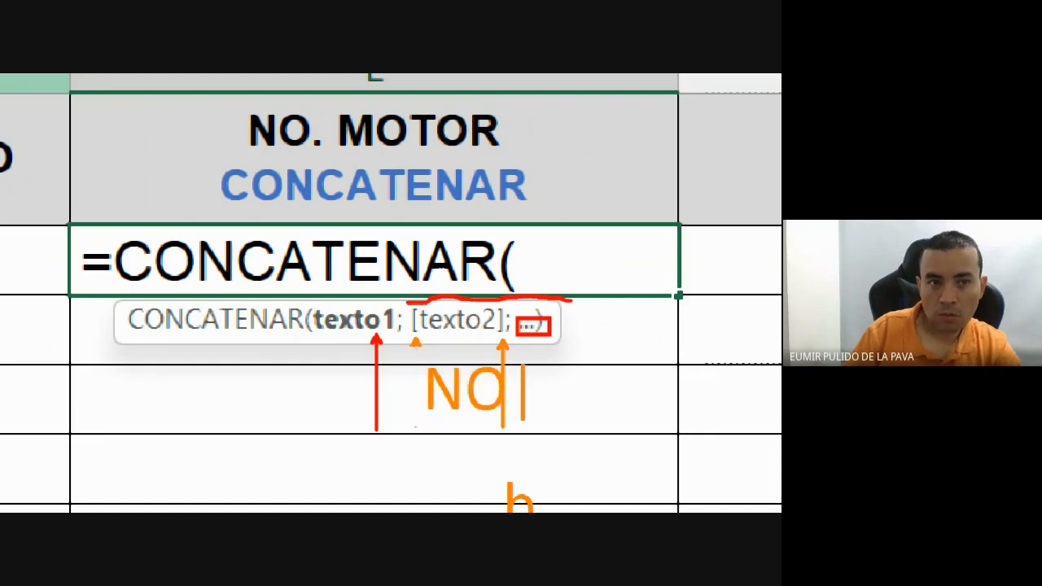
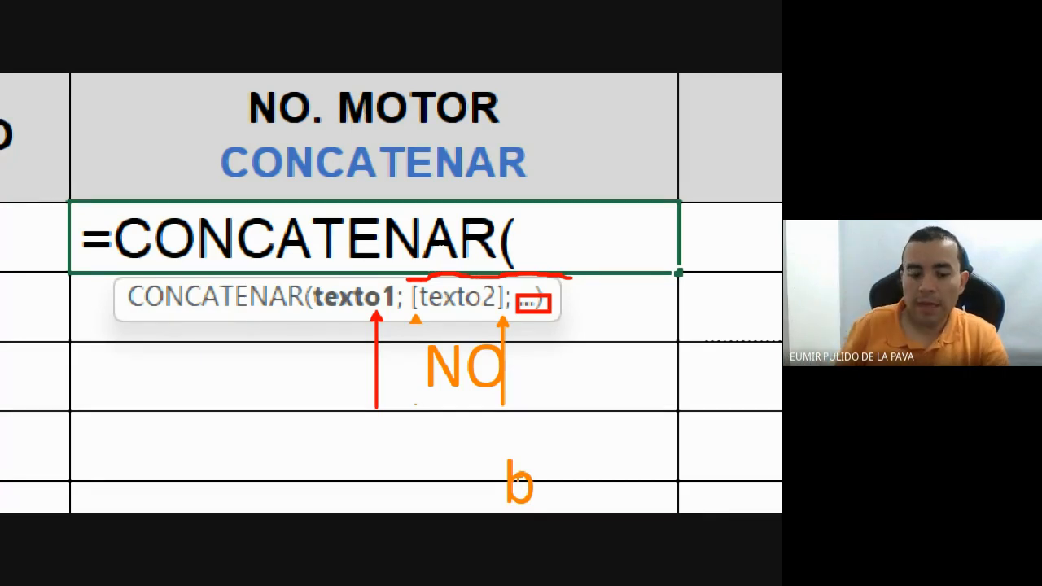
Exit the screen magnifier view.
{"action": "key", "text": "Escape"}
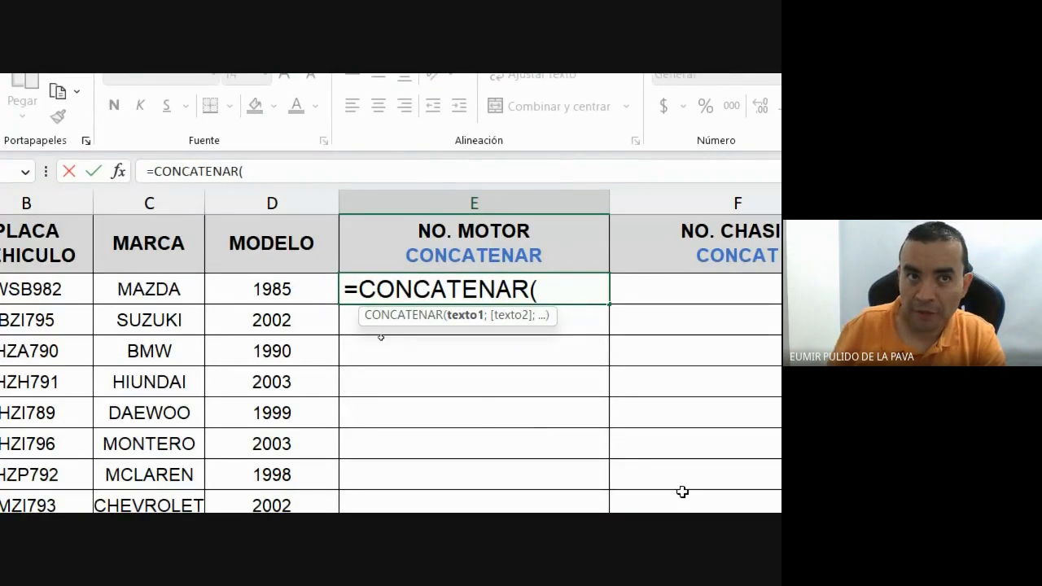
Show the =VA( argument hint in E3, arrow the vf and tipo arguments, then clear it back to '='.
{"action": "key", "text": "Escape"}
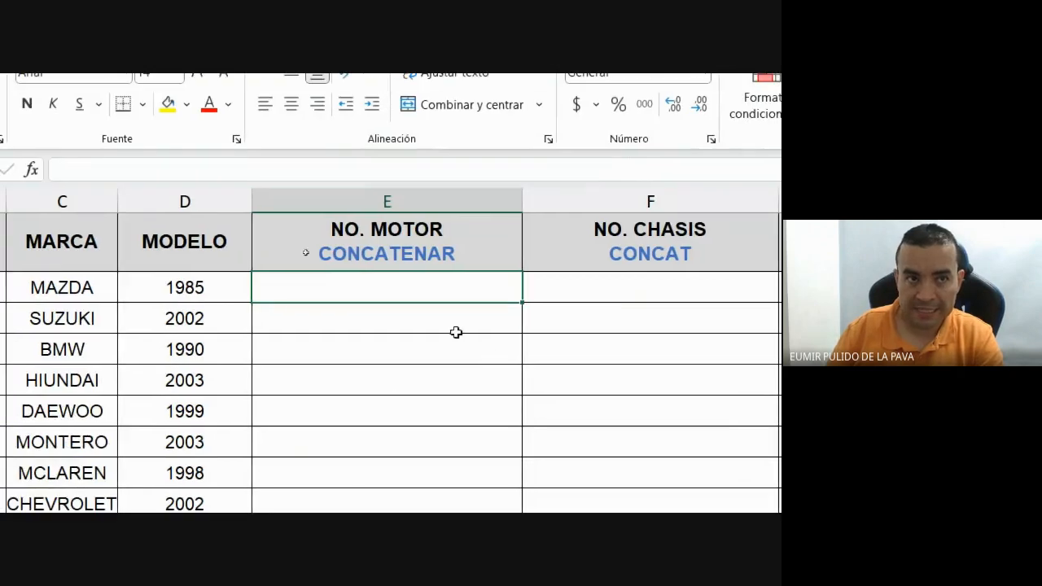
{"action": "type", "text": "="}
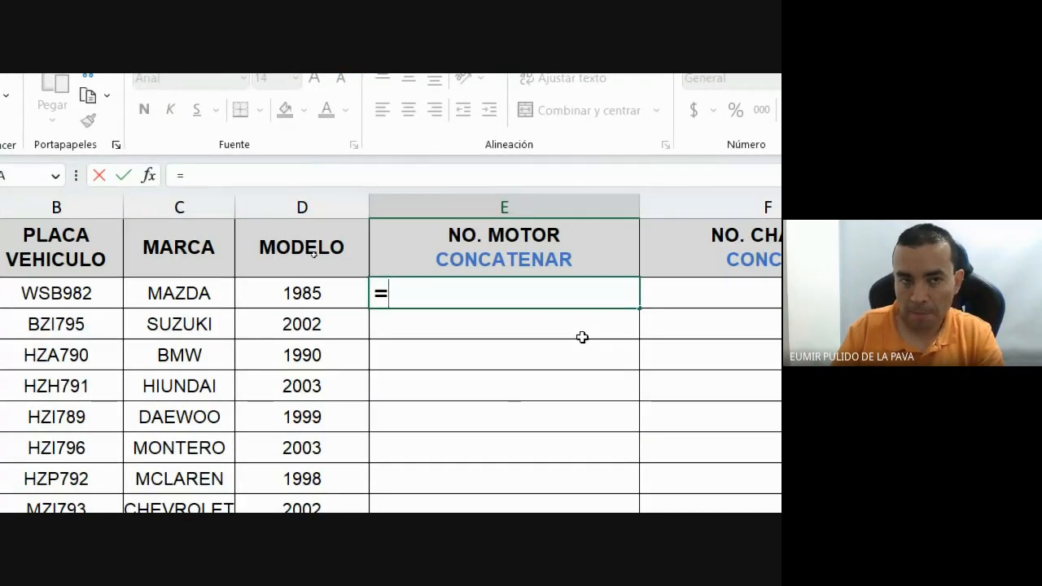
{"action": "type", "text": "VA("}
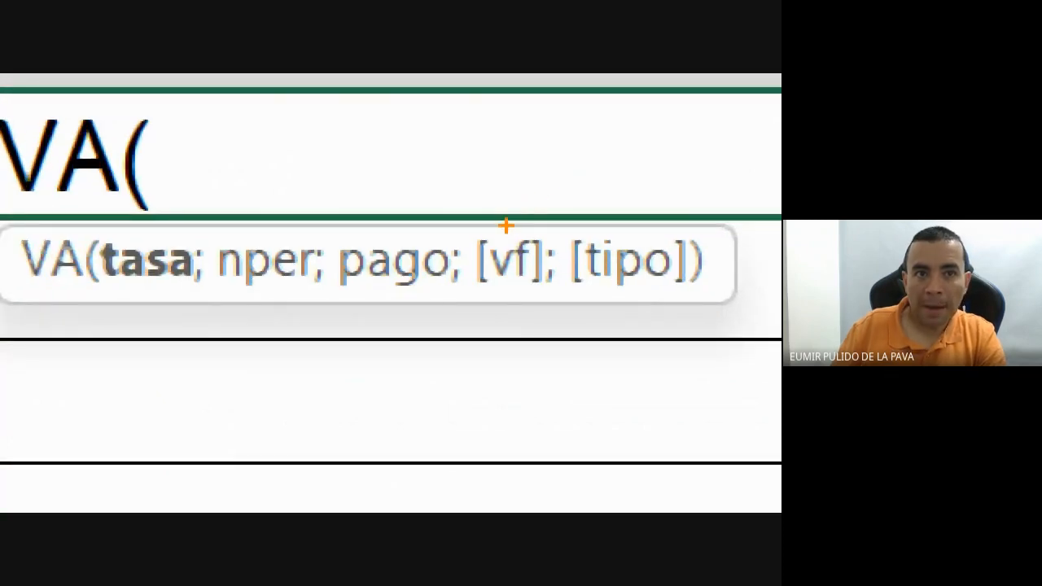
{"action": "left_click_drag", "start_coordinate": [505, 227], "coordinate": [603, 147]}
{"action": "left_click_drag", "start_coordinate": [642, 232], "coordinate": [717, 168]}
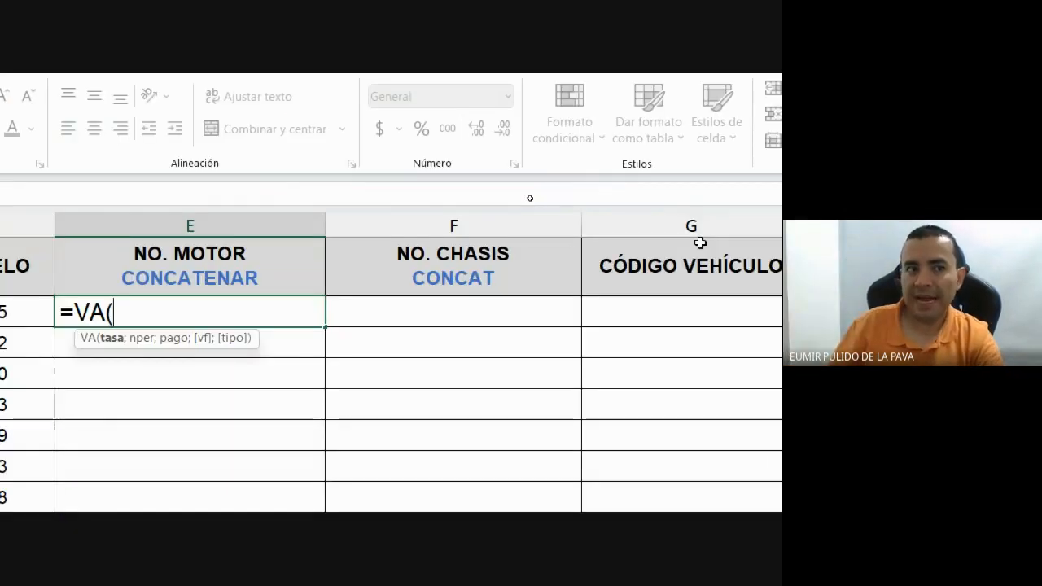
{"action": "key", "text": "BackSpace"}
{"action": "key", "text": "BackSpace"}
{"action": "key", "text": "BackSpace"}
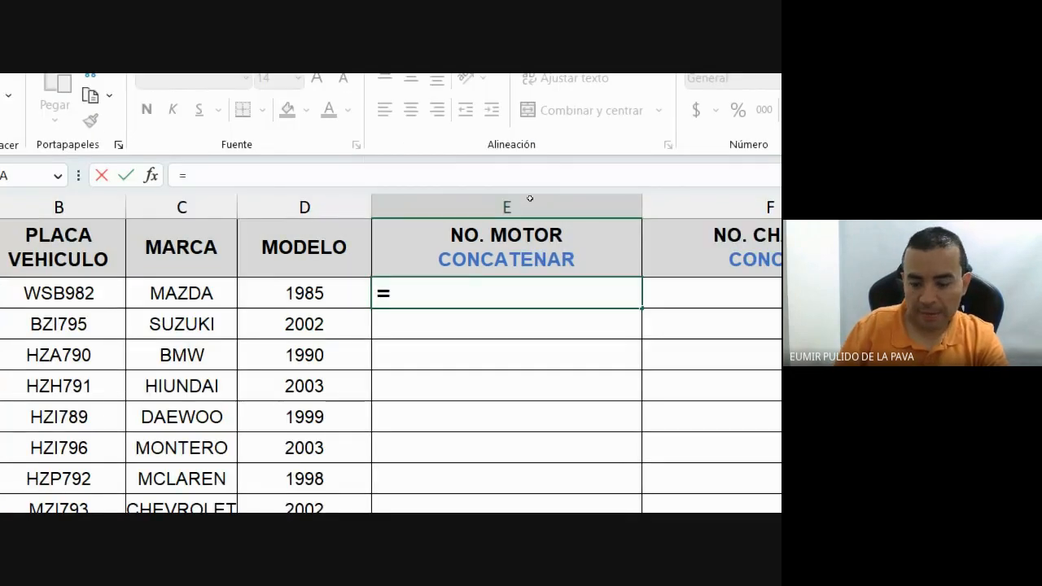
Restart E3 as =CONCATENAR( chosen from the =CONCA autocomplete list.
{"action": "key", "text": "Escape"}
{"action": "type", "text": "=CONCA"}
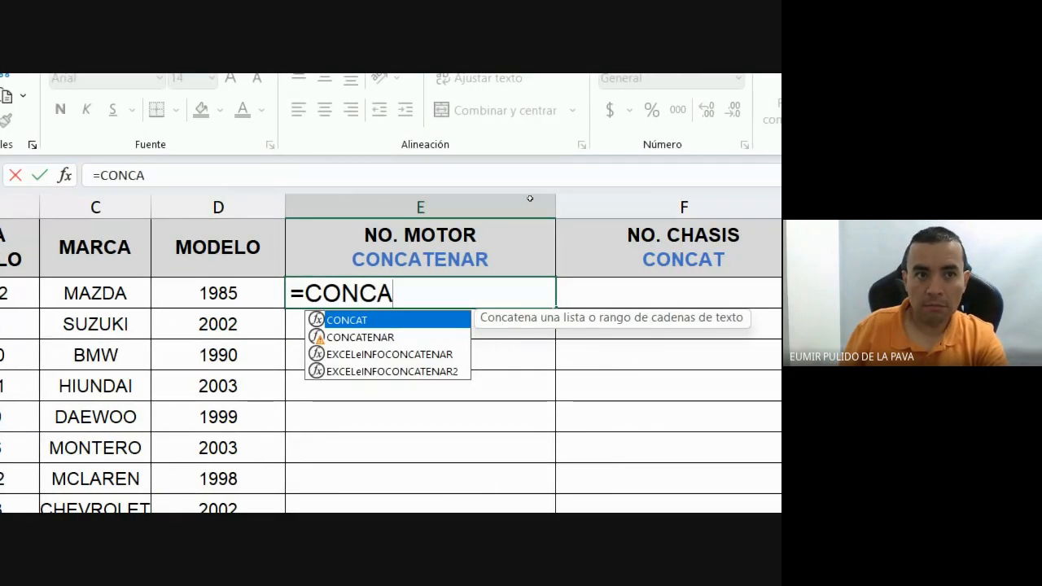
{"action": "key", "text": "Down"}
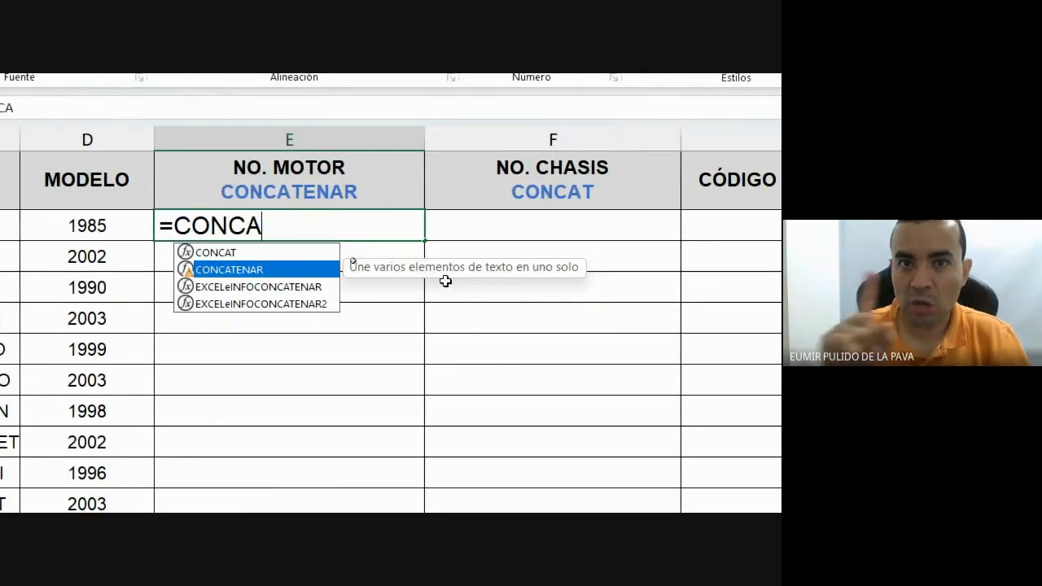
{"action": "key", "text": "Tab"}
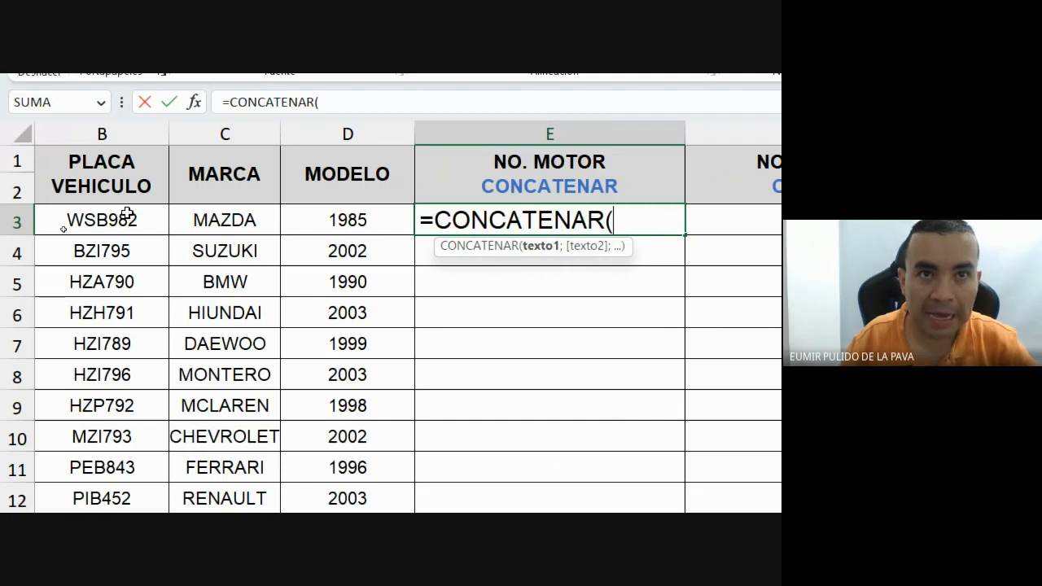
Complete =CONCATENAR(B3;D3) in E3 so it displays WSB9821985.
{"action": "left_click", "coordinate": [126, 214]}
{"action": "type", "text": ";"}
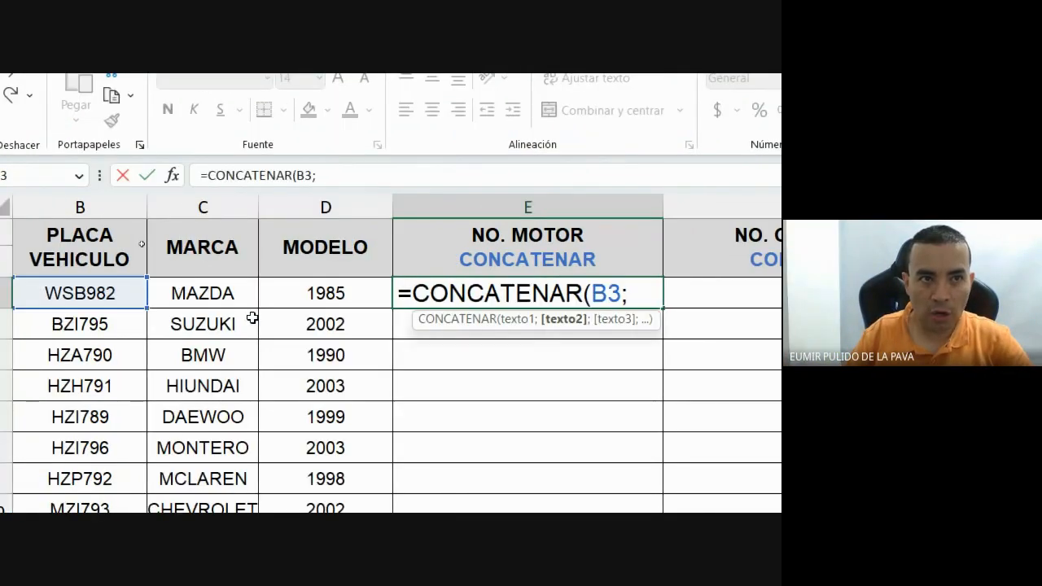
{"action": "left_click", "coordinate": [314, 295]}
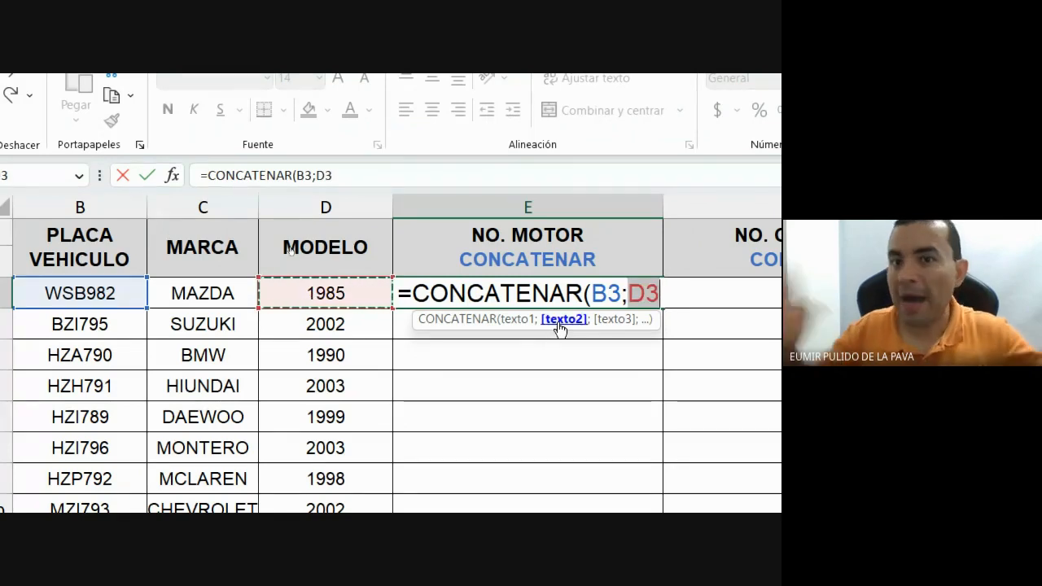
{"action": "type", "text": ")"}
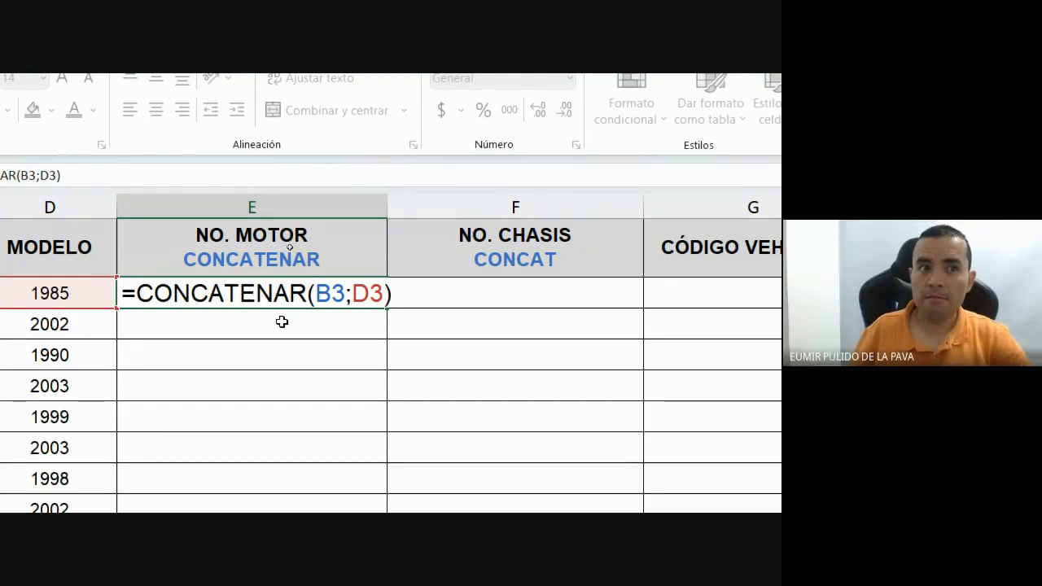
{"action": "key", "text": "Return"}
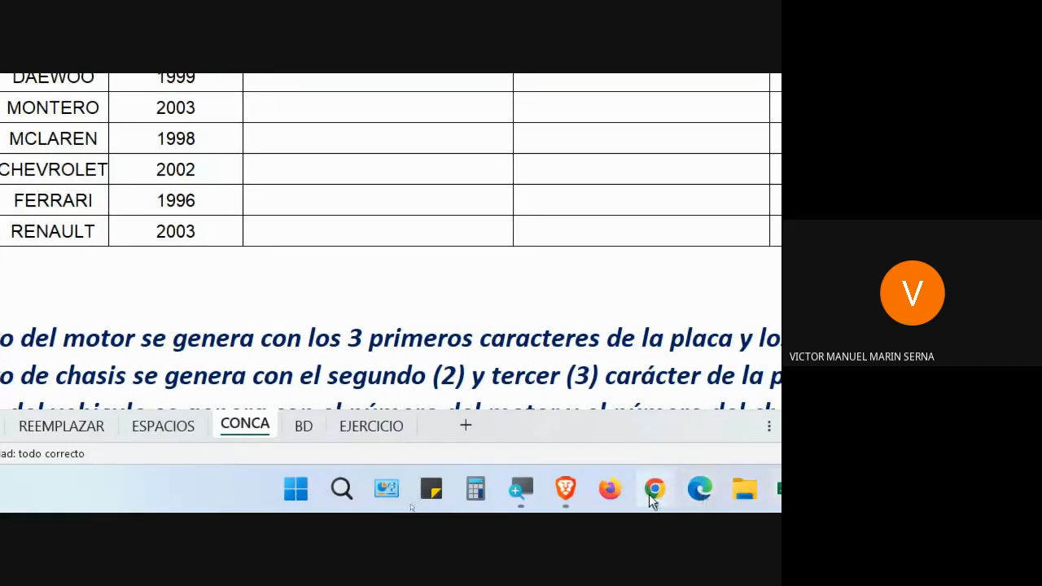
{"action": "left_click", "coordinate": [654, 490]}
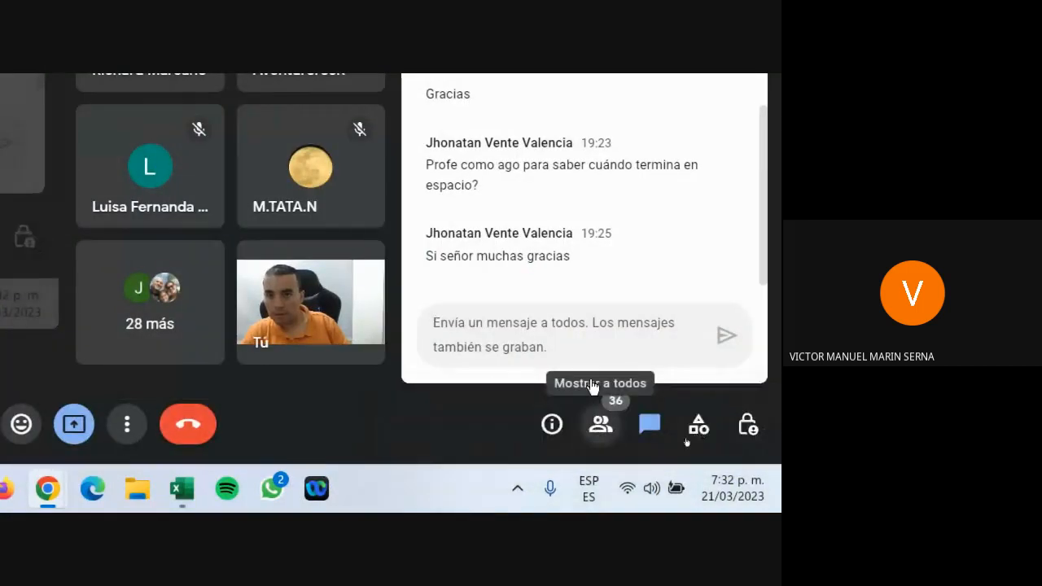
{"action": "left_click", "coordinate": [593, 441]}
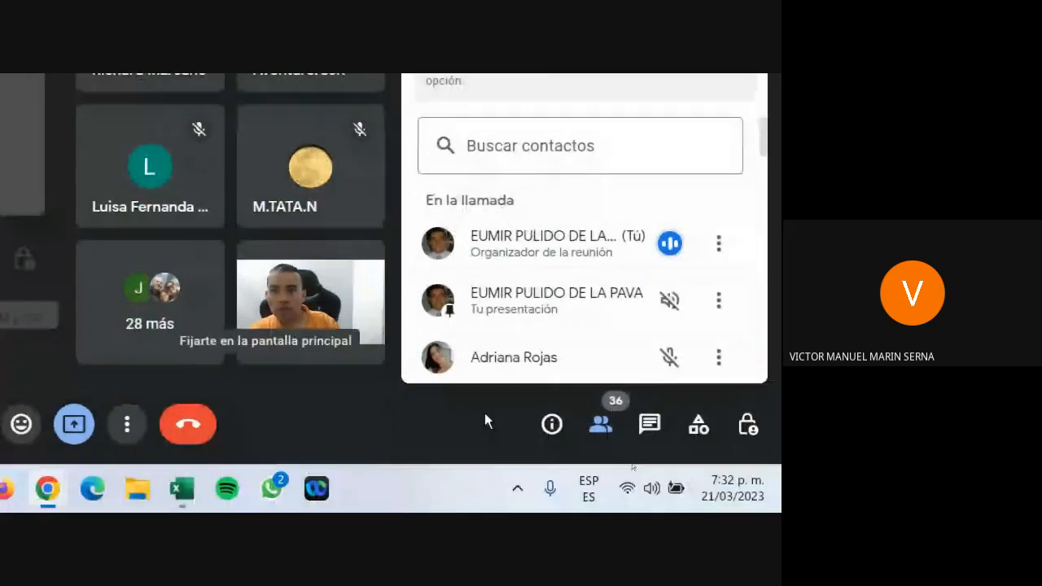
{"action": "left_click", "coordinate": [649, 445]}
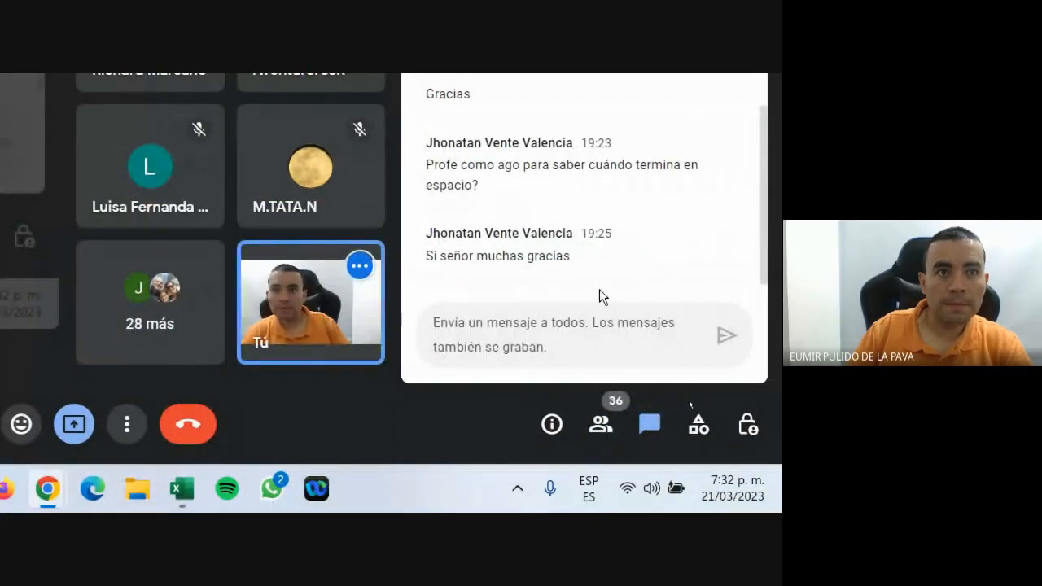
{"action": "left_click", "coordinate": [182, 489]}
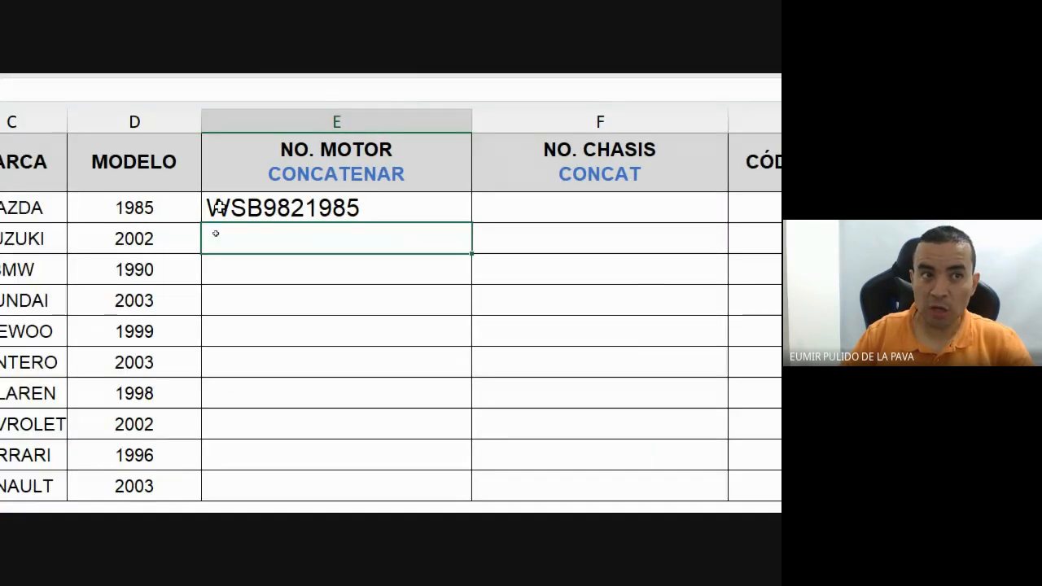
{"action": "left_click", "coordinate": [210, 206]}
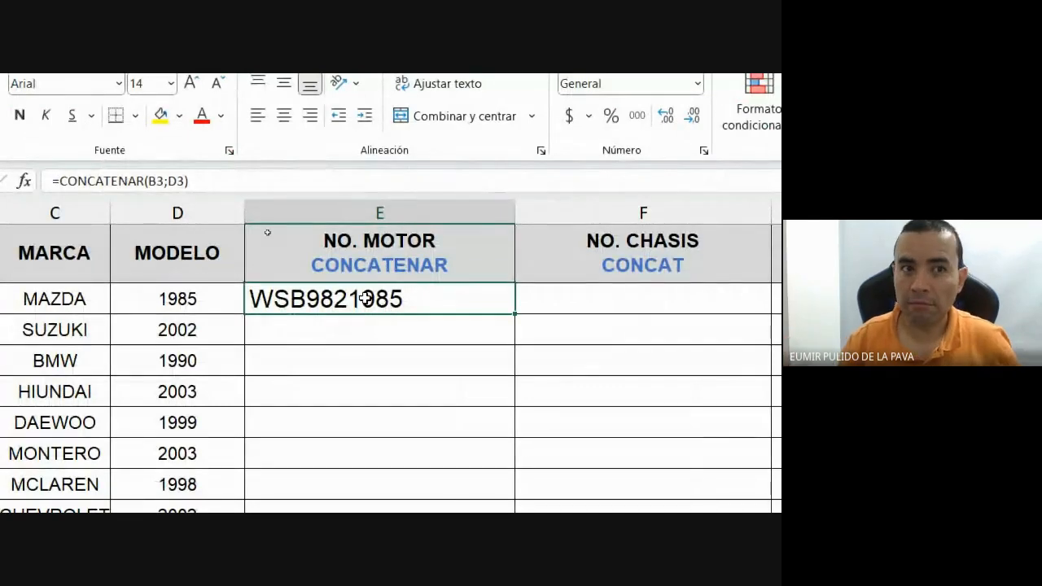
{"action": "double_click", "coordinate": [460, 299]}
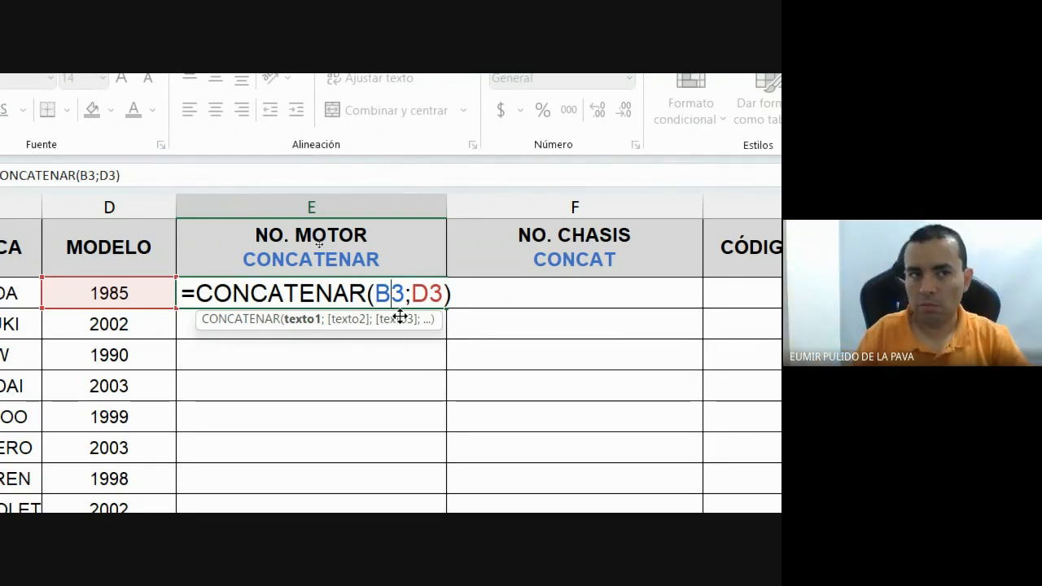
{"action": "key", "text": "Return"}
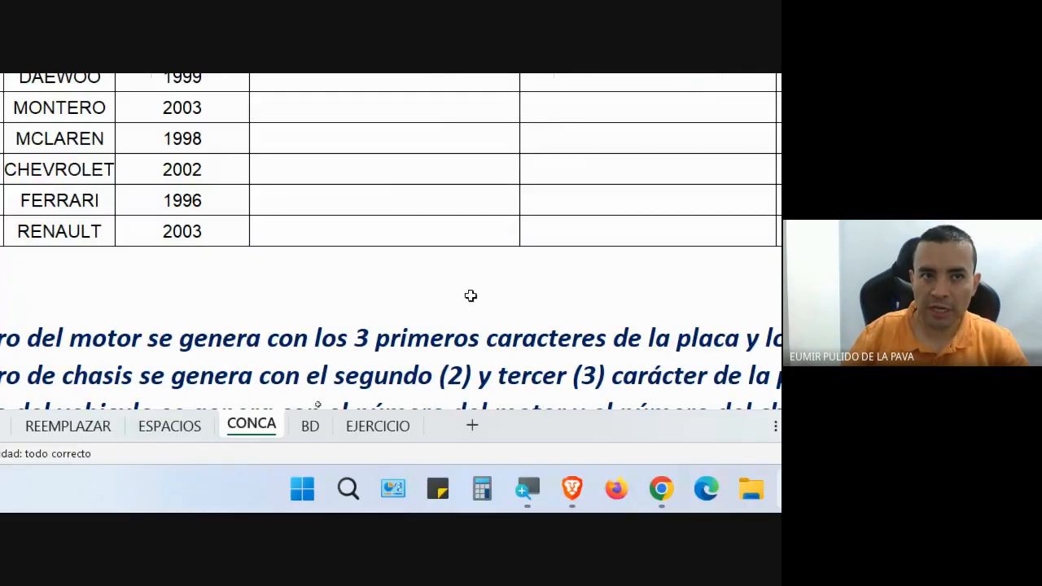
{"action": "left_click", "coordinate": [471, 298]}
{"action": "left_click", "coordinate": [474, 282]}
Add bold labels IZQUIERDO, DERECHO and EXTRAE (MED) in a row below the table.
{"action": "type", "text": "IZQUIERDO"}
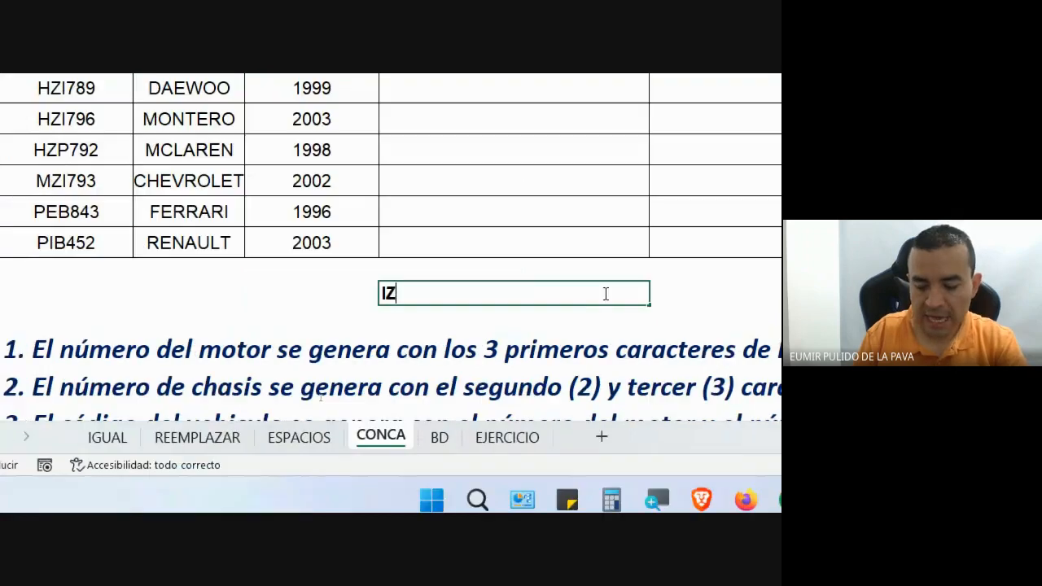
{"action": "key", "text": "Tab"}
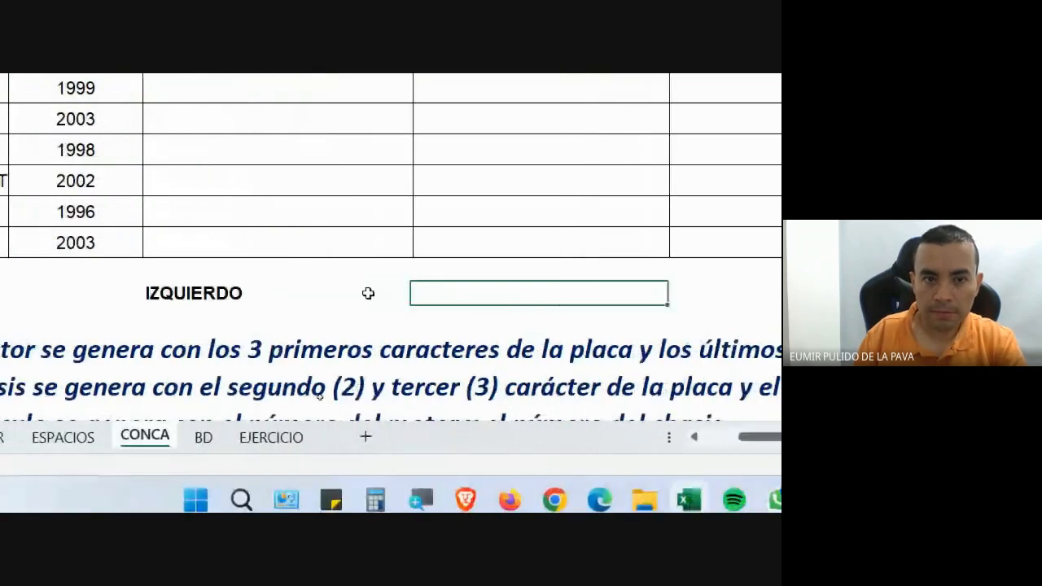
{"action": "type", "text": "DERECHO"}
{"action": "key", "text": "Escape"}
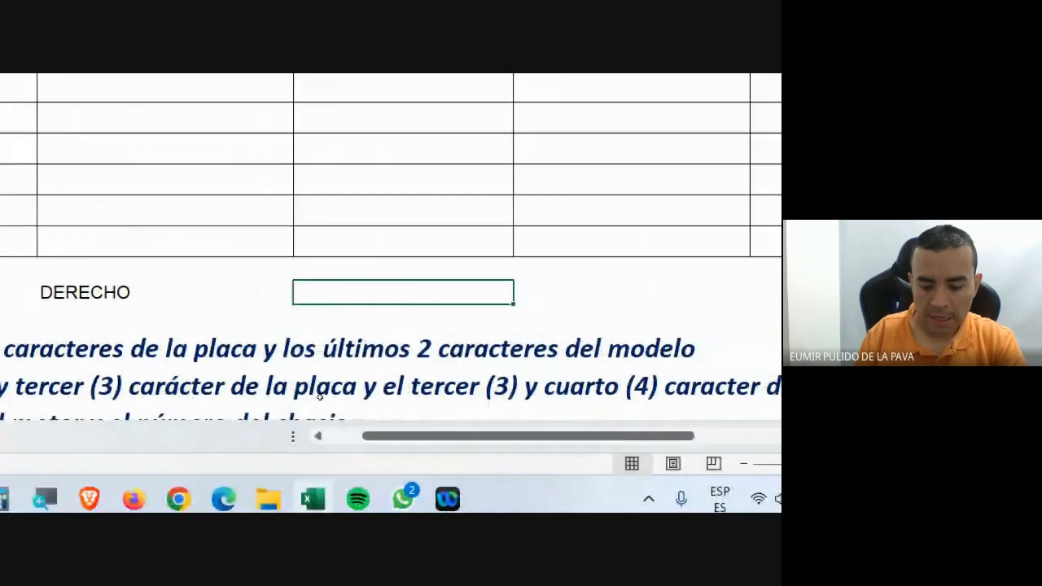
{"action": "type", "text": "EXTRAE (MED)"}
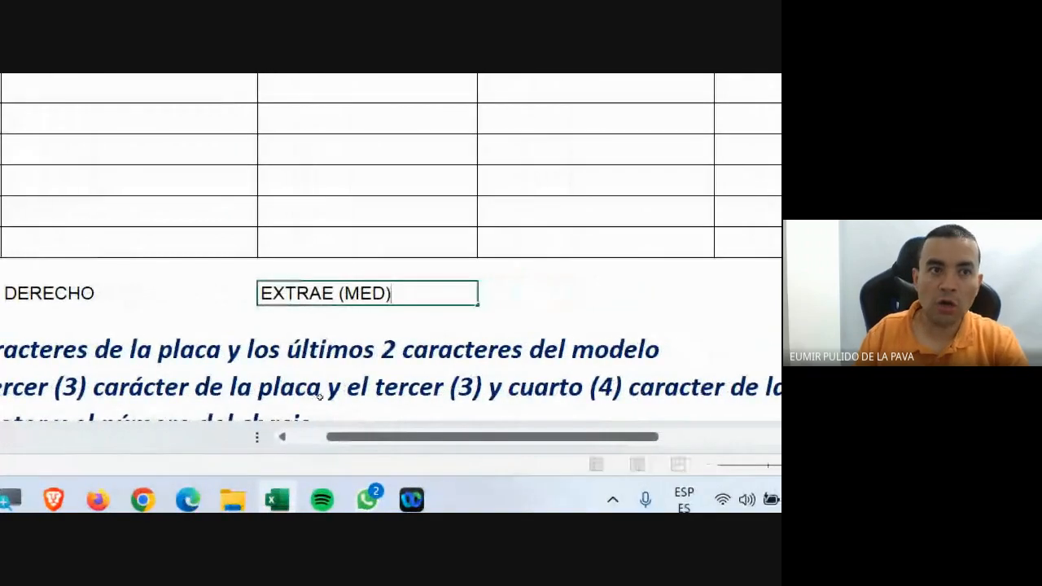
{"action": "key", "text": "Return"}
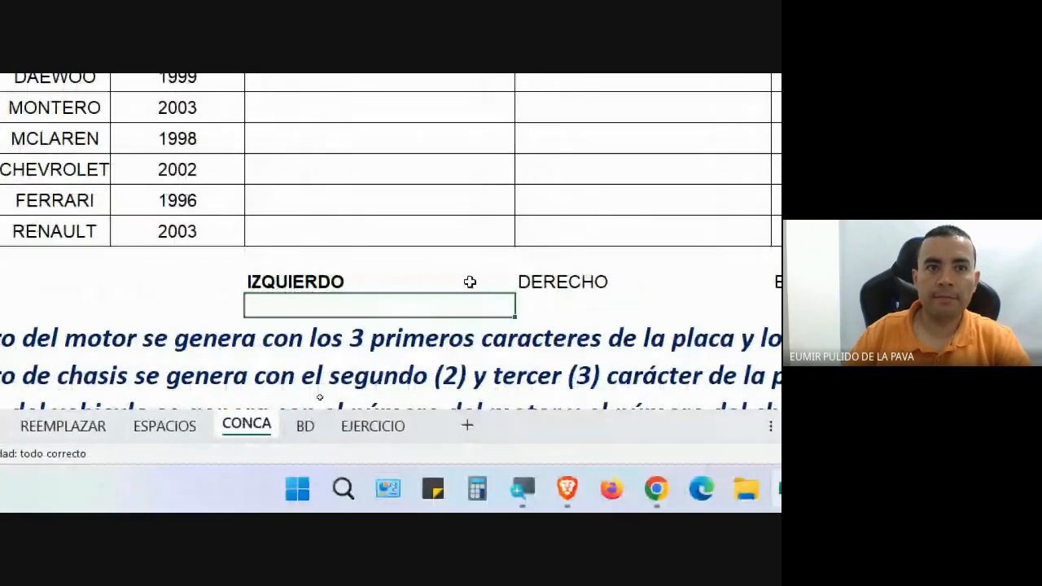
{"action": "left_click_drag", "start_coordinate": [253, 282], "coordinate": [617, 280]}
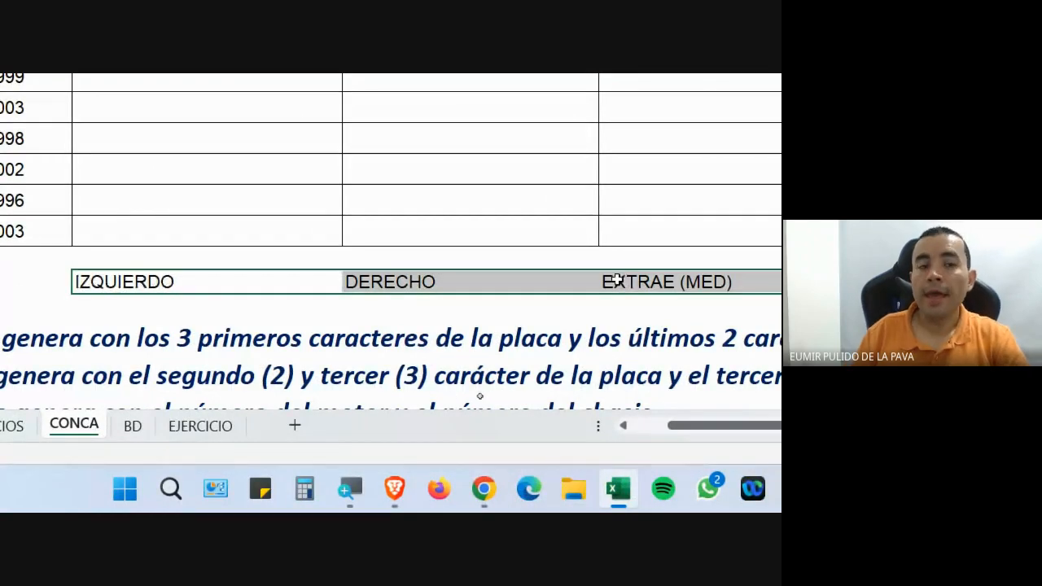
{"action": "key", "text": "ctrl+n"}
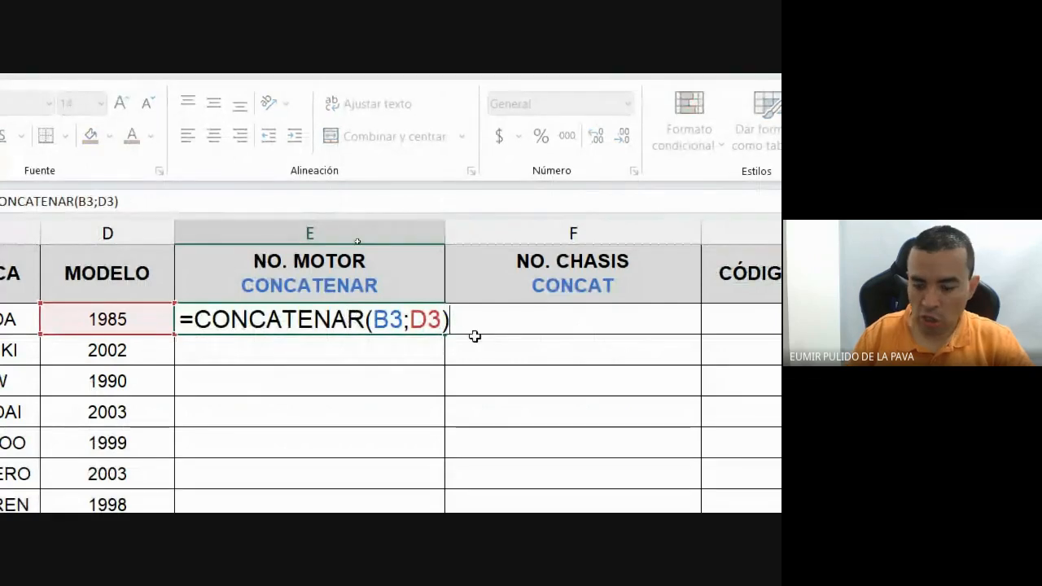
Strip E3's CONCATENAR arguments and nest an IZQUIERDA function inside it.
{"action": "key", "text": "BackSpace"}
{"action": "key", "text": "BackSpace"}
{"action": "key", "text": "BackSpace"}
{"action": "key", "text": "BackSpace"}
{"action": "key", "text": "BackSpace"}
{"action": "key", "text": "BackSpace"}
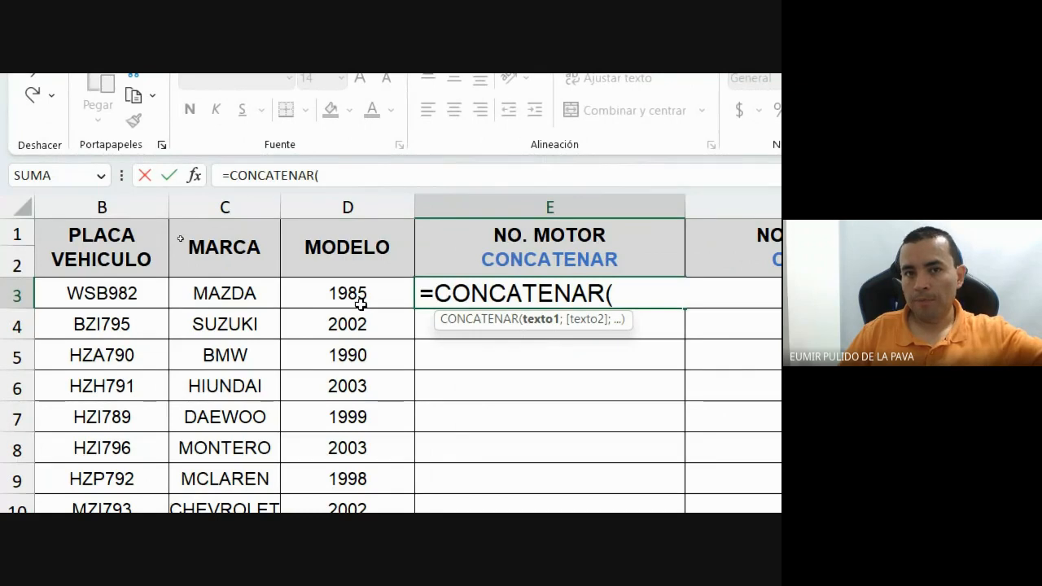
{"action": "left_click", "coordinate": [132, 293]}
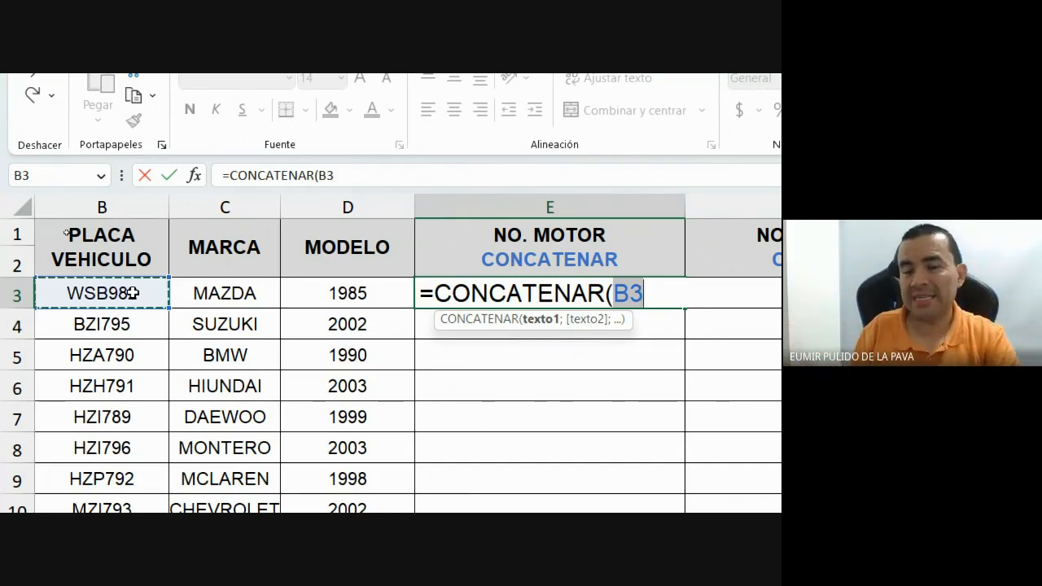
{"action": "key", "text": "BackSpace"}
{"action": "type", "text": "I"}
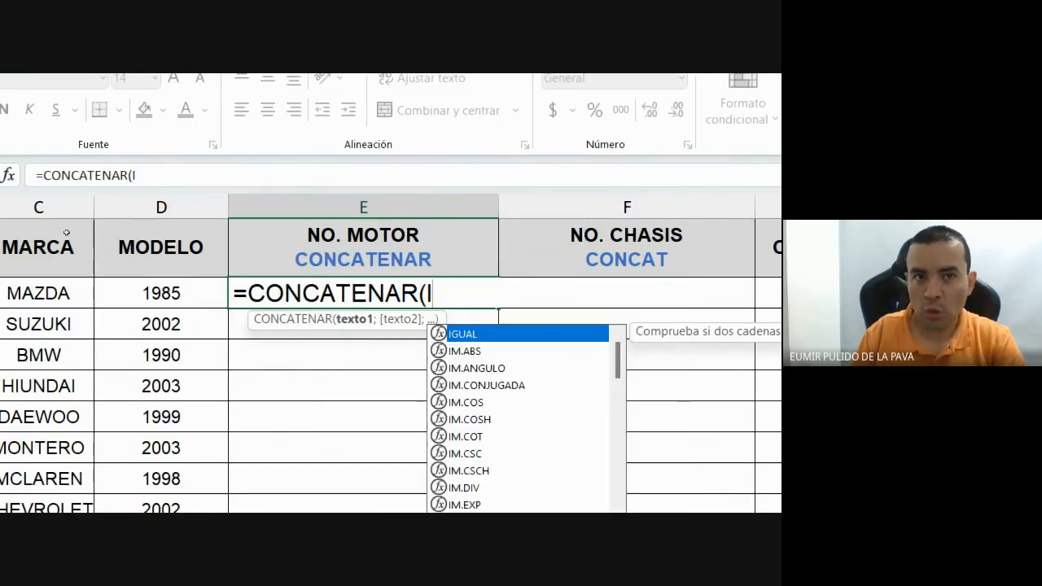
{"action": "type", "text": "Z"}
{"action": "key", "text": "Tab"}
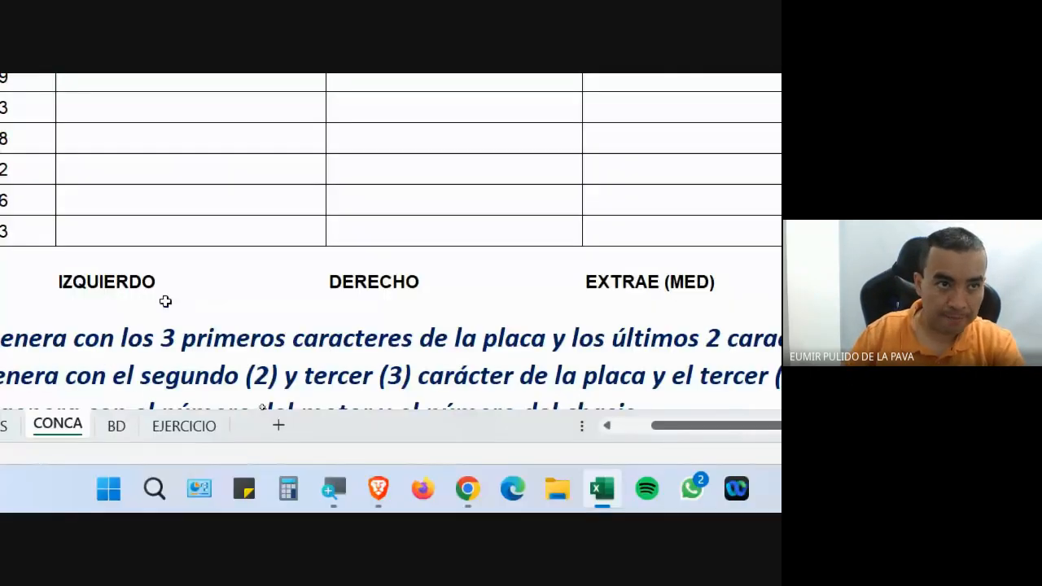
Rename the labels IZQUIERDO and DERECHO to IZQUIERDA and DERECHA.
{"action": "double_click", "coordinate": [172, 284]}
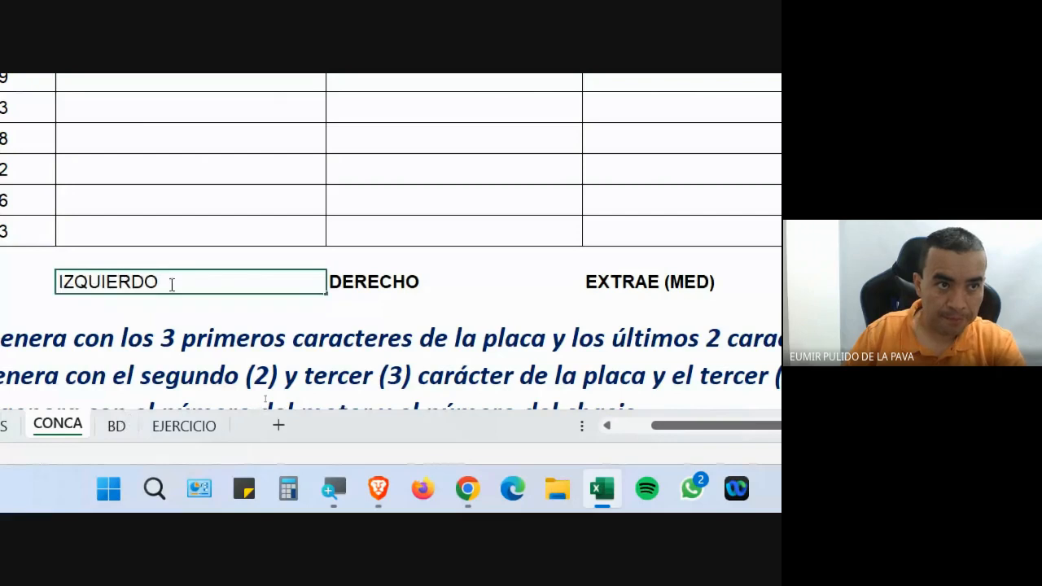
{"action": "key", "text": "BackSpace"}
{"action": "type", "text": "A"}
{"action": "key", "text": "Return"}
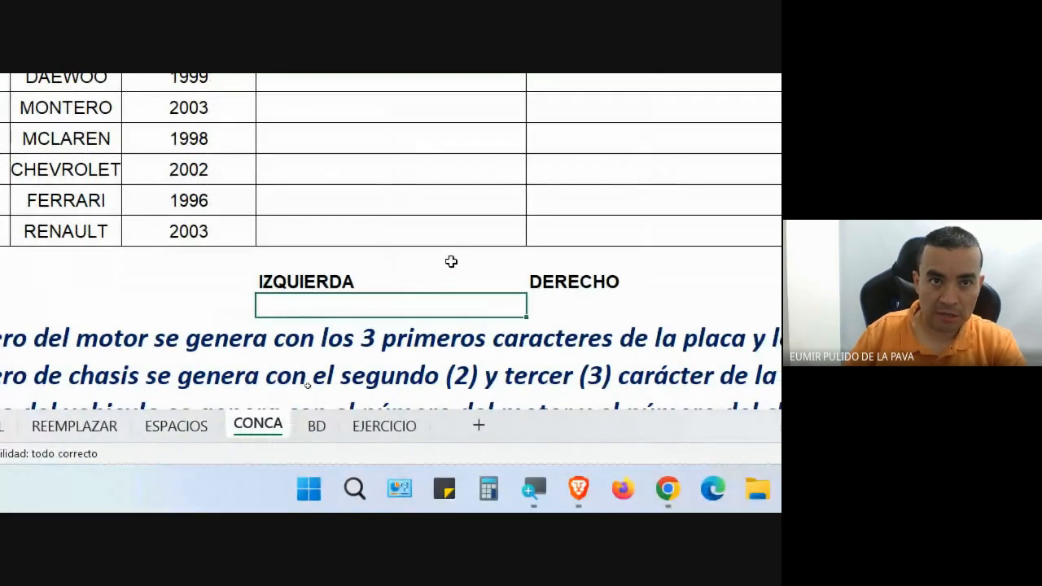
{"action": "double_click", "coordinate": [637, 277]}
{"action": "type", "text": "A"}
{"action": "key", "text": "Return"}
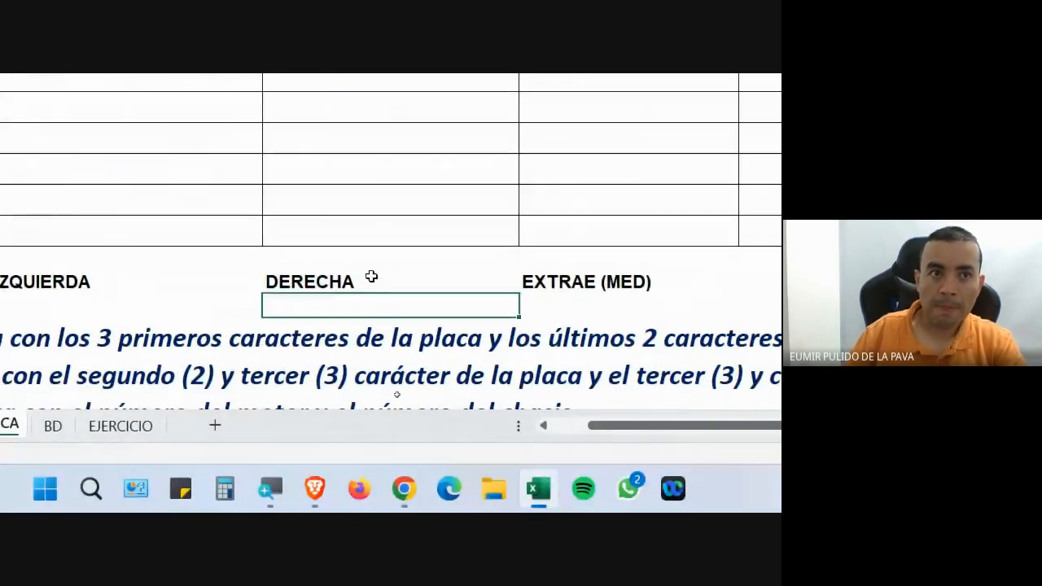
Rewrite E3's formula with IZQUIERDA(B3;3) as CONCATENAR's first argument.
{"action": "double_click", "coordinate": [413, 366]}
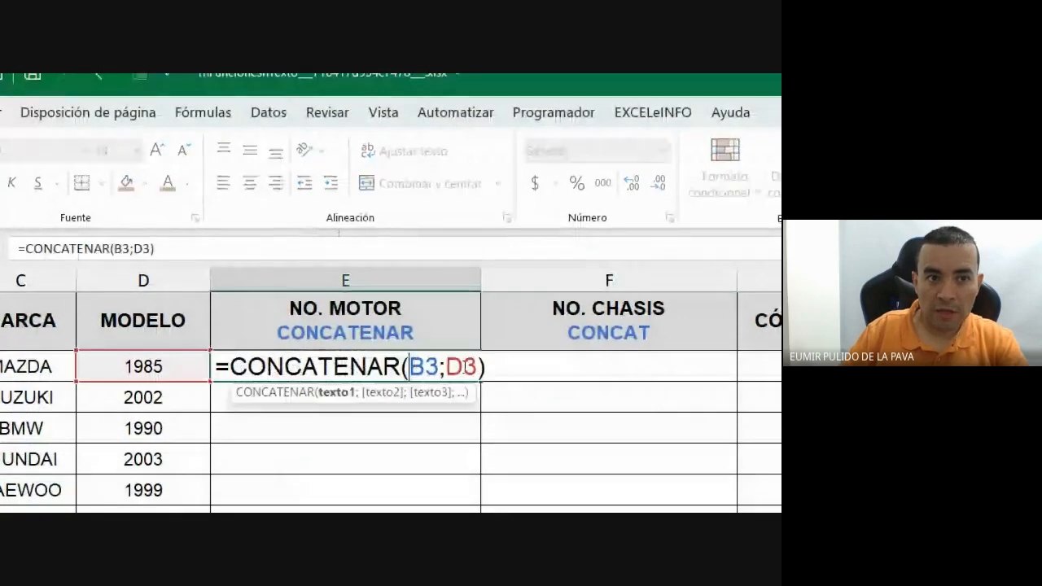
{"action": "key", "text": "BackSpace"}
{"action": "key", "text": "BackSpace"}
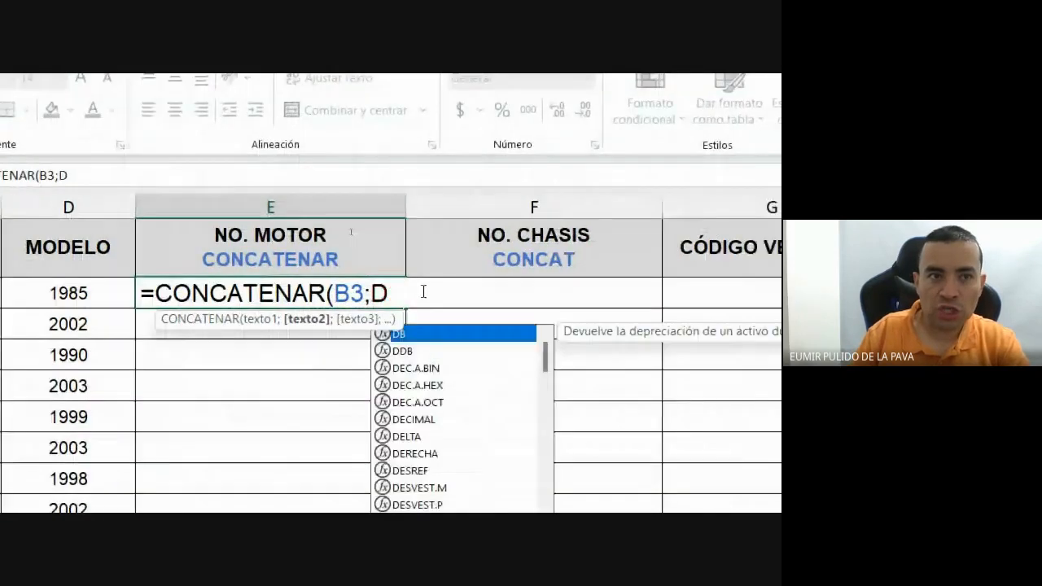
{"action": "key", "text": "BackSpace"}
{"action": "key", "text": "BackSpace"}
{"action": "key", "text": "BackSpace"}
{"action": "key", "text": "BackSpace"}
{"action": "key", "text": "BackSpace"}
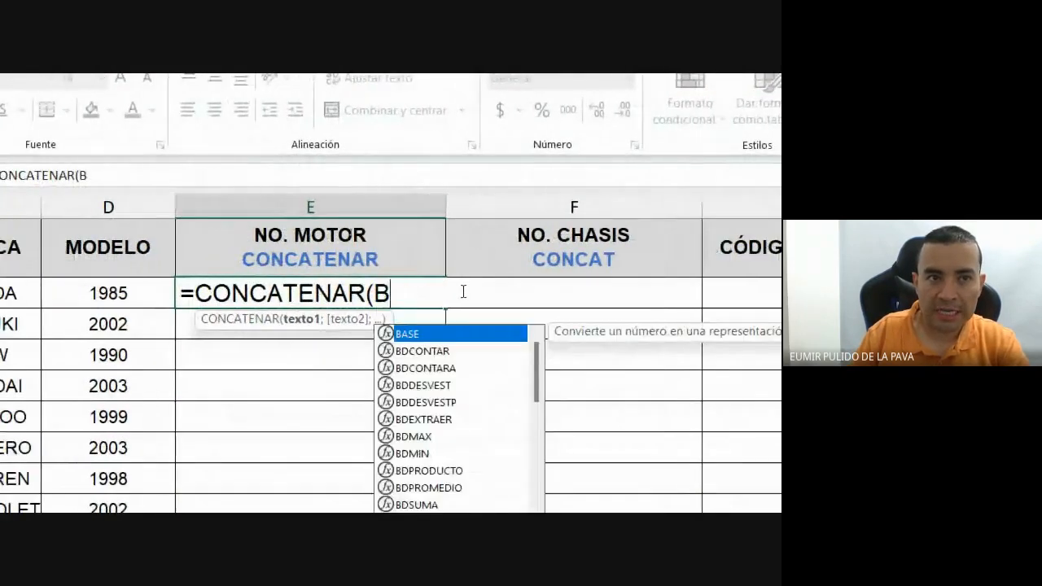
{"action": "type", "text": "IZ"}
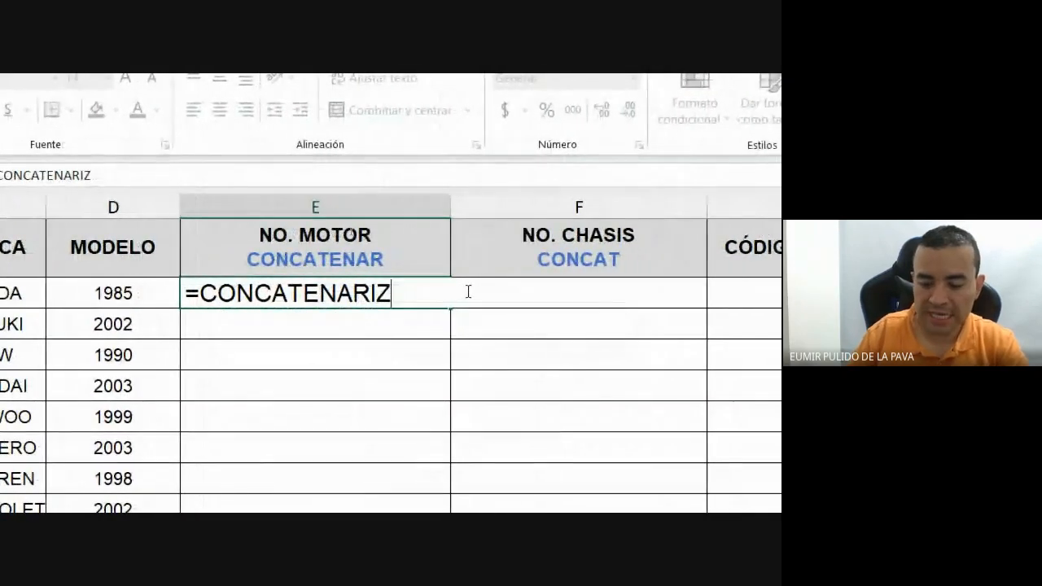
{"action": "key", "text": "BackSpace"}
{"action": "key", "text": "BackSpace"}
{"action": "type", "text": "(I"}
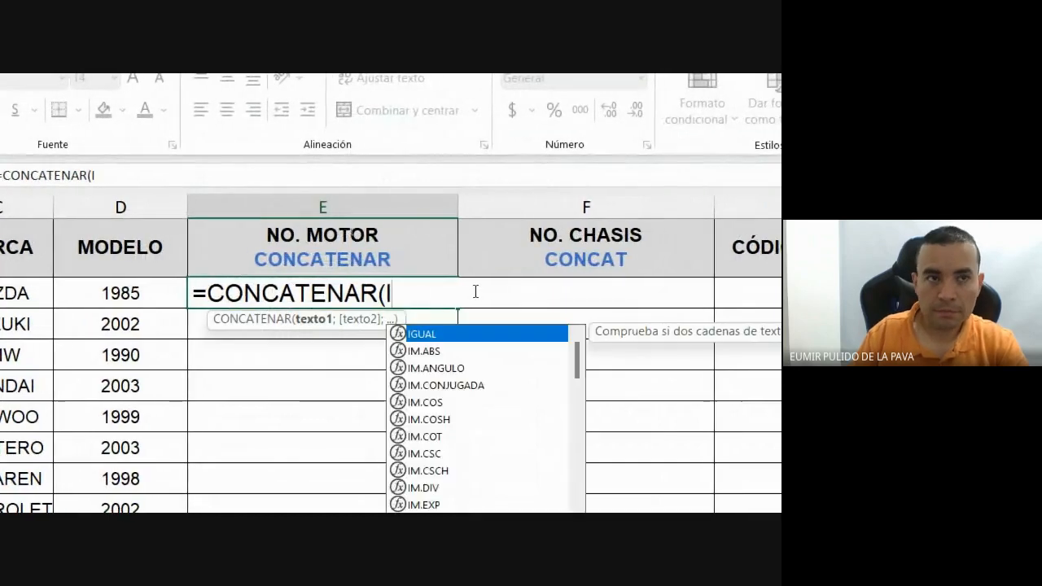
{"action": "type", "text": "Z"}
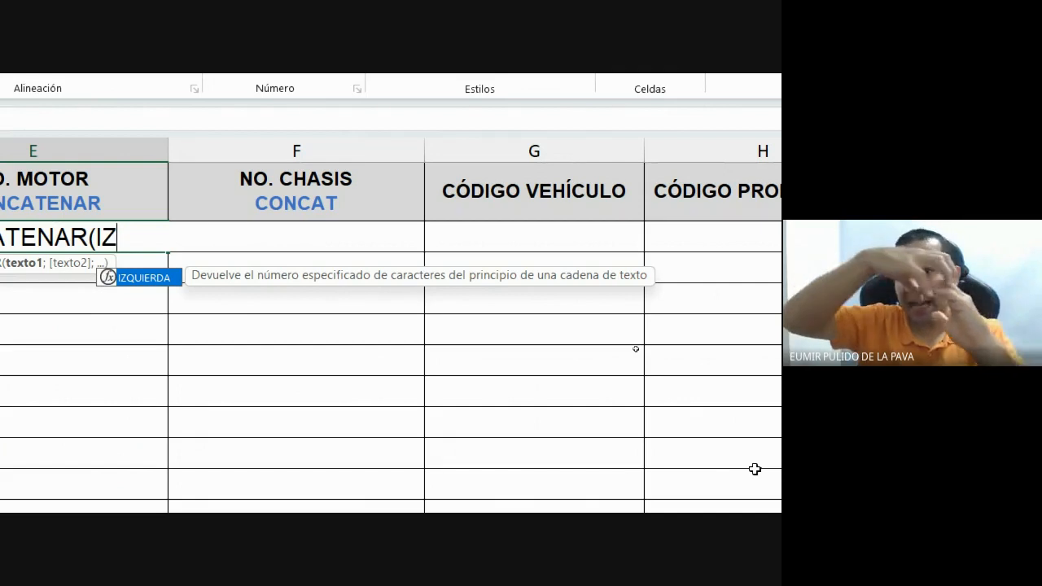
{"action": "key", "text": "Tab"}
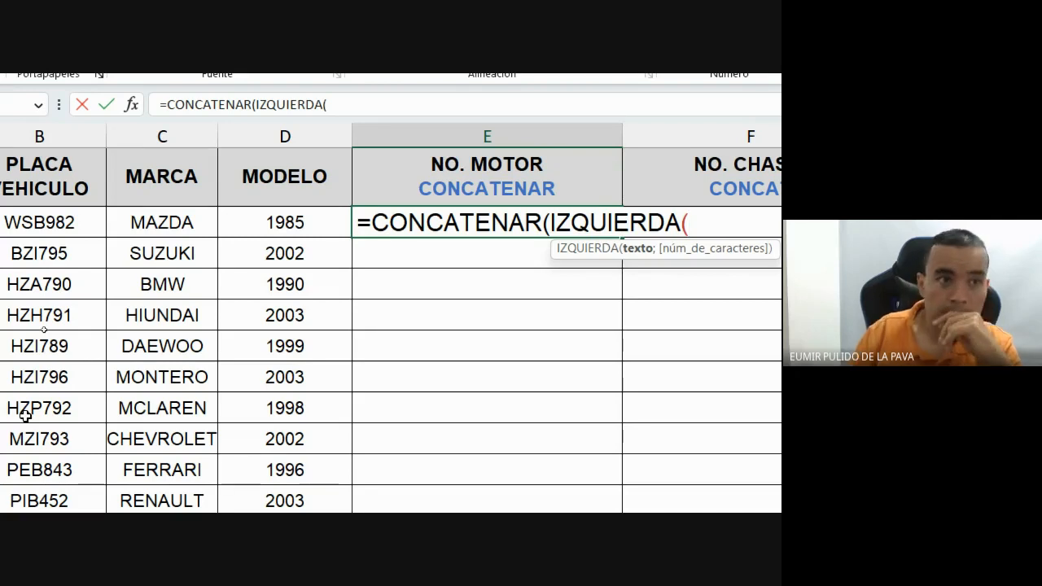
{"action": "left_click", "coordinate": [82, 222]}
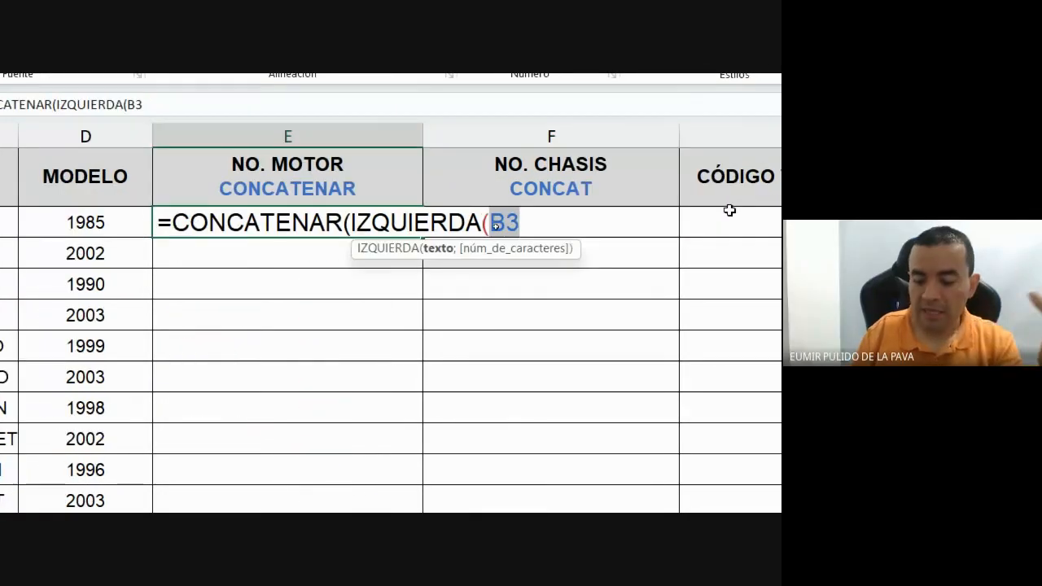
{"action": "type", "text": ";"}
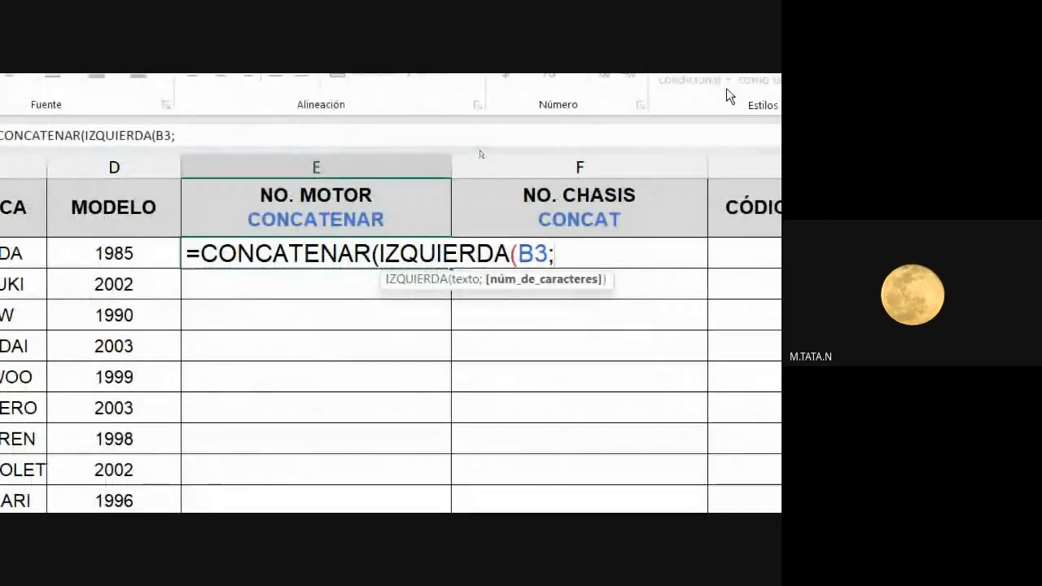
{"action": "type", "text": "3"}
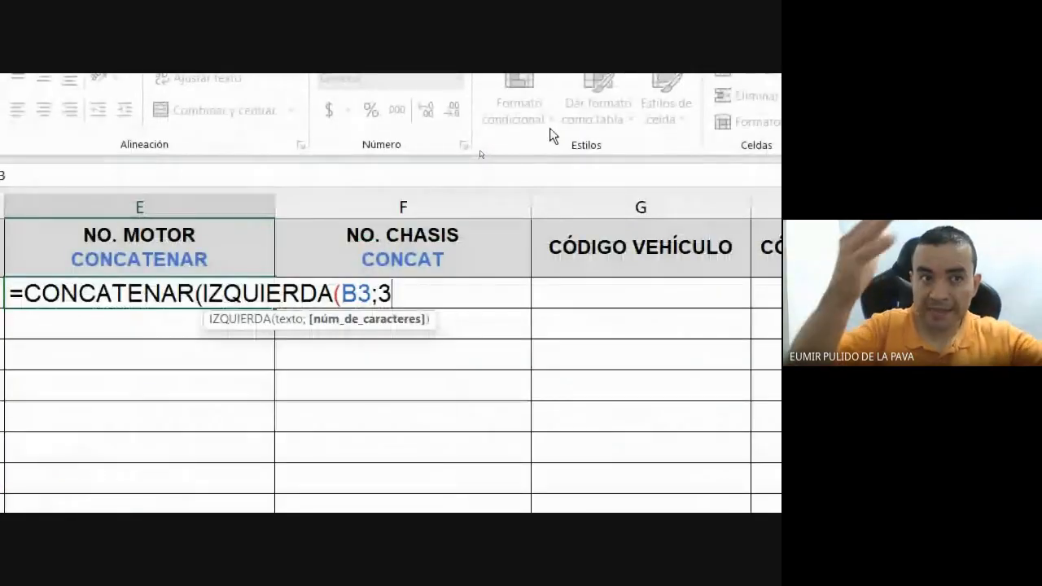
{"action": "type", "text": ")"}
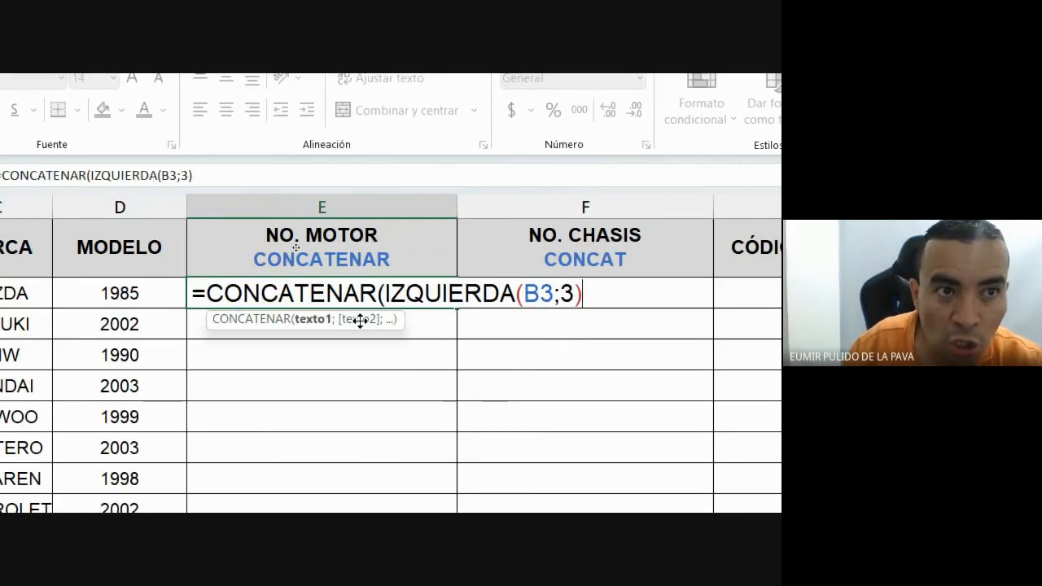
Highlight the IZQUIERDA(B3;3) part and add DERECHA( as the second argument.
{"action": "type", "text": ";"}
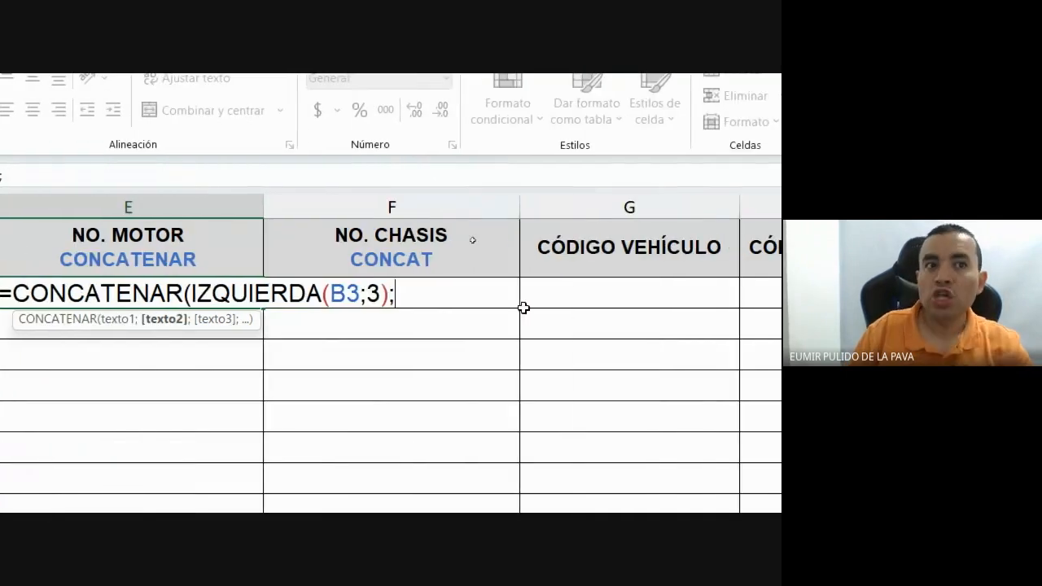
{"action": "key", "text": "BackSpace"}
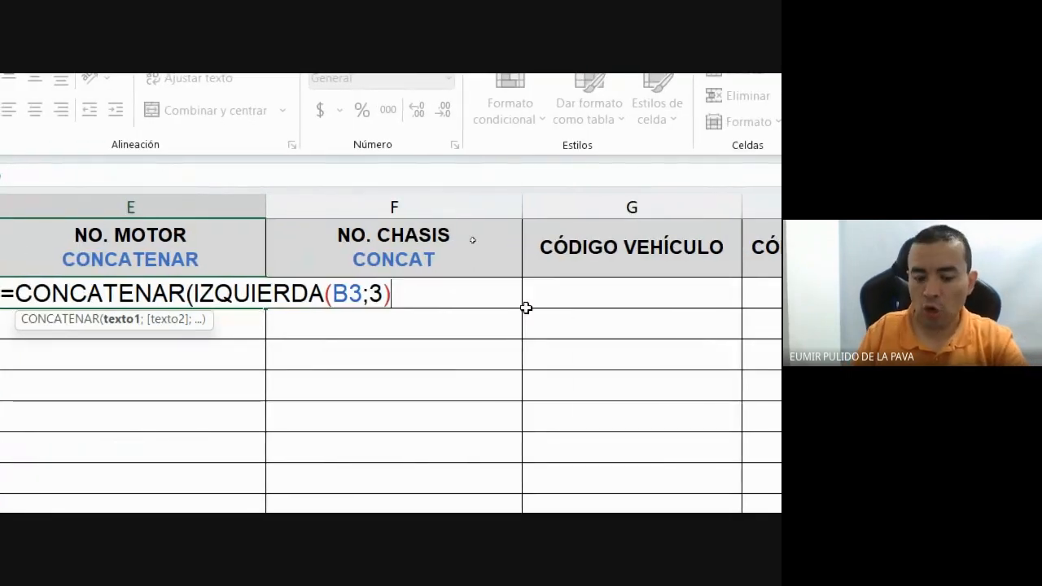
{"action": "type", "text": "DERE"}
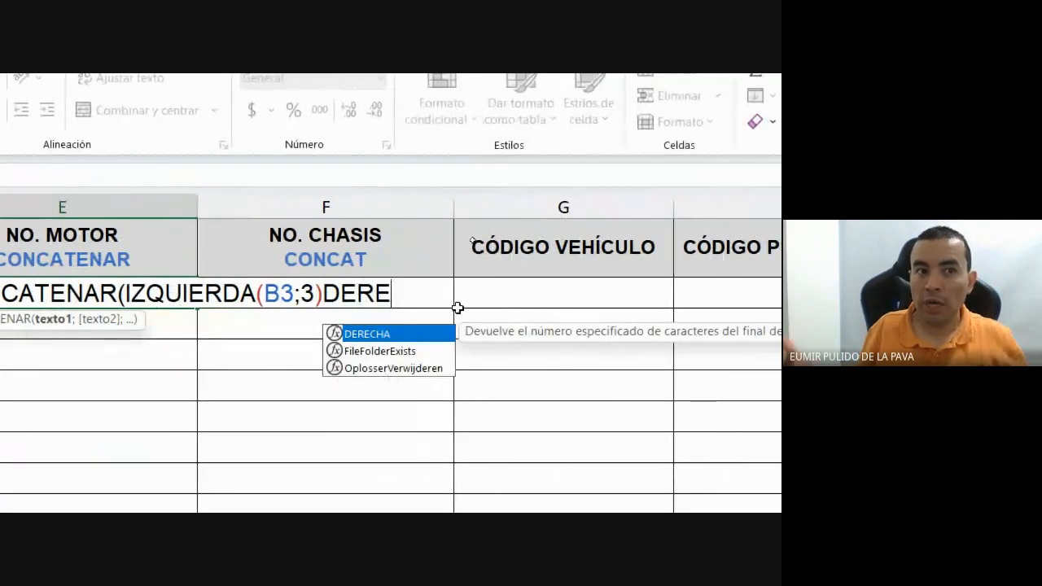
{"action": "left_click_drag", "start_coordinate": [401, 265], "coordinate": [673, 265]}
{"action": "left_click", "coordinate": [674, 269]}
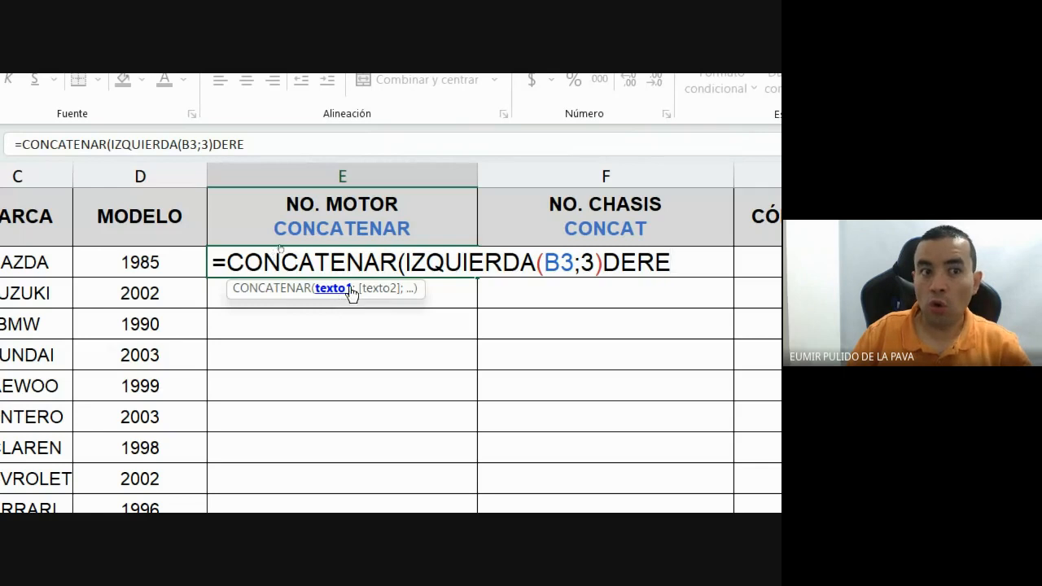
{"action": "left_click_drag", "start_coordinate": [406, 262], "coordinate": [603, 269]}
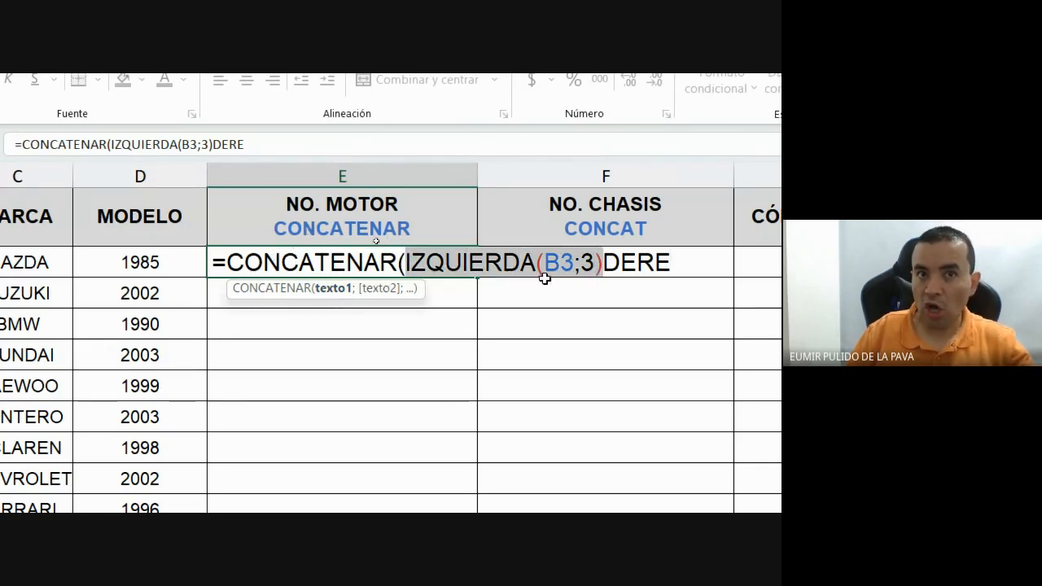
{"action": "left_click", "coordinate": [604, 263]}
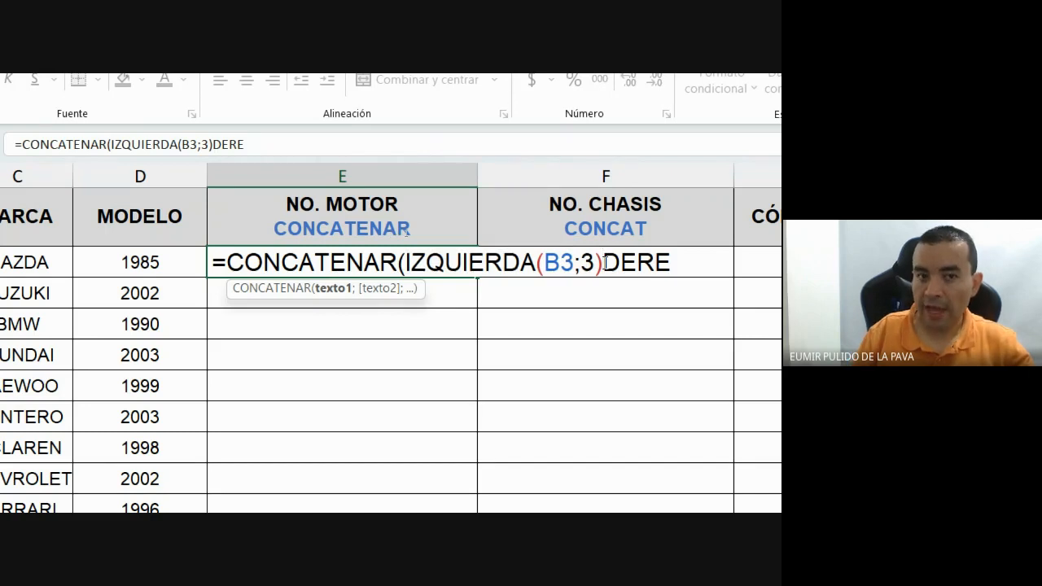
{"action": "type", "text": ";"}
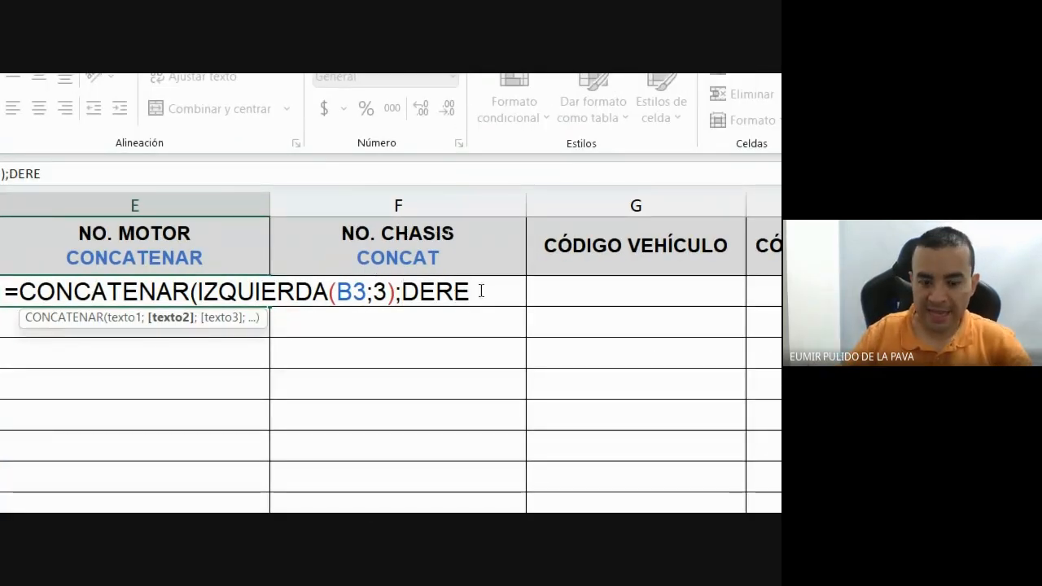
{"action": "type", "text": "DEREC"}
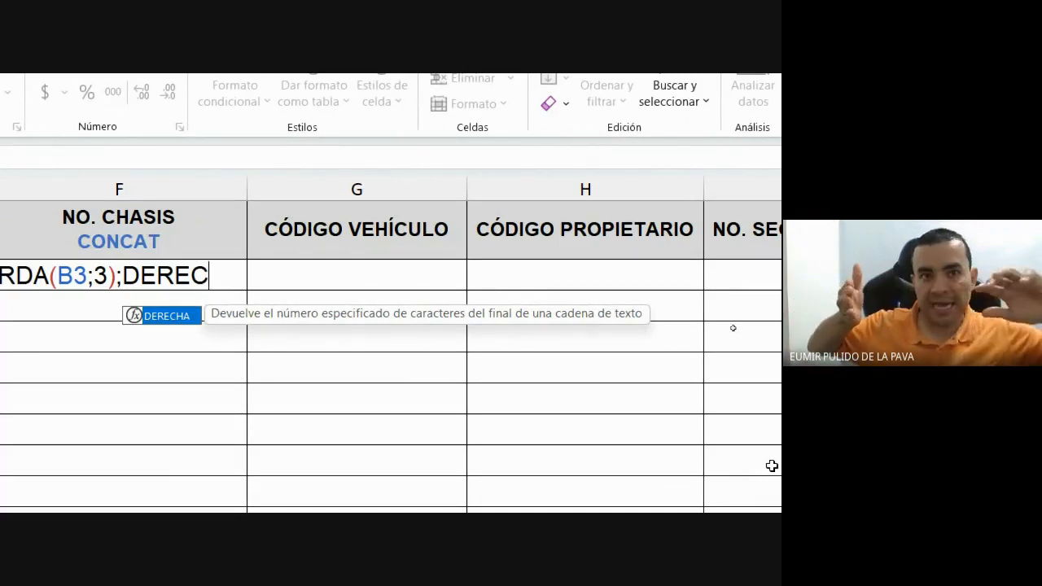
{"action": "key", "text": "Tab"}
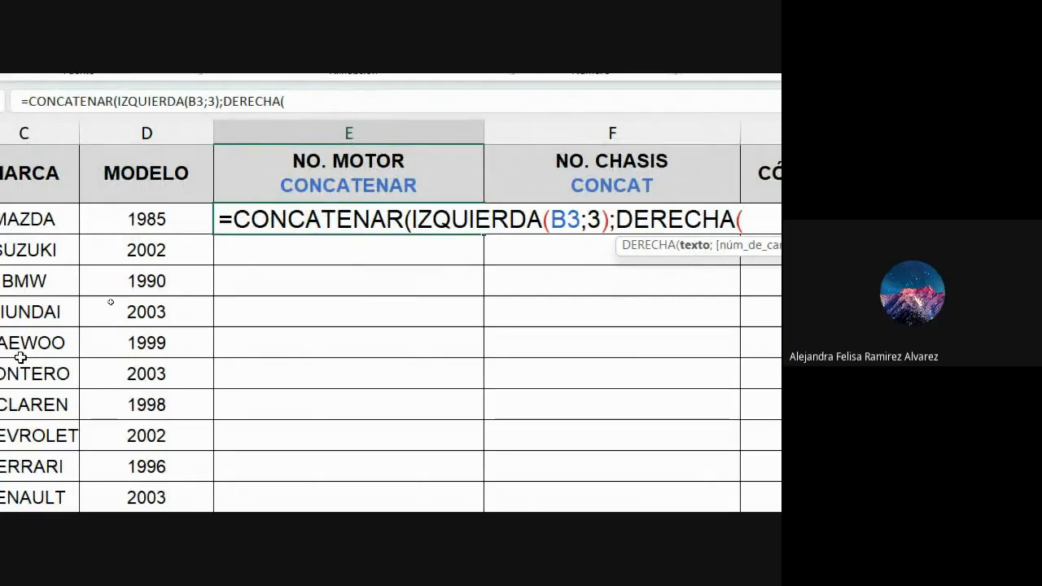
Finish the formula as =CONCATENAR(IZQUIERDA(B3;3);DERECHA(D3;2)) and highlight its DERECHA and CONCATENAR parts.
{"action": "left_click", "coordinate": [136, 220]}
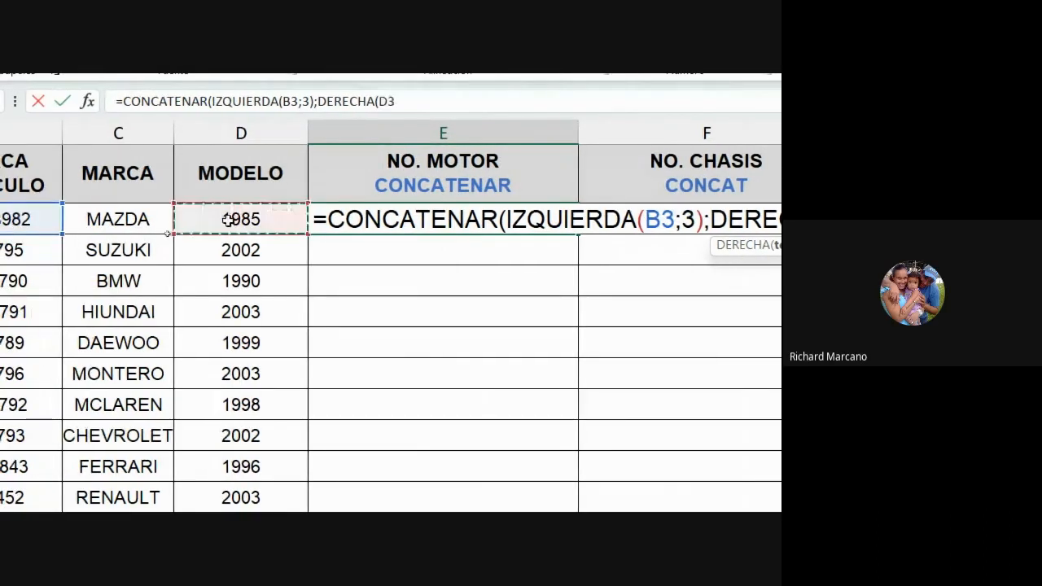
{"action": "type", "text": ";"}
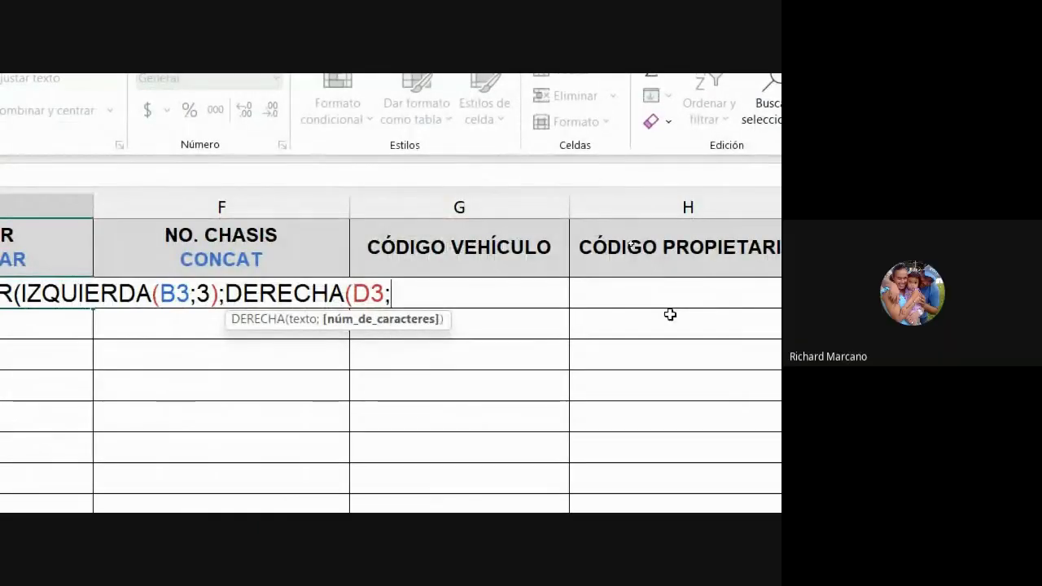
{"action": "type", "text": "2)"}
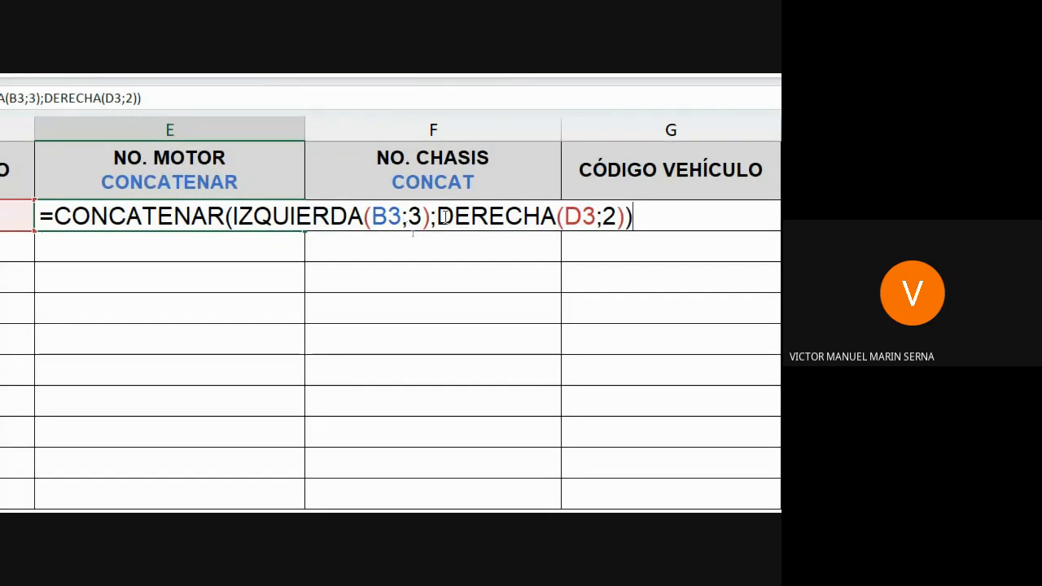
{"action": "left_click_drag", "start_coordinate": [439, 216], "coordinate": [552, 226]}
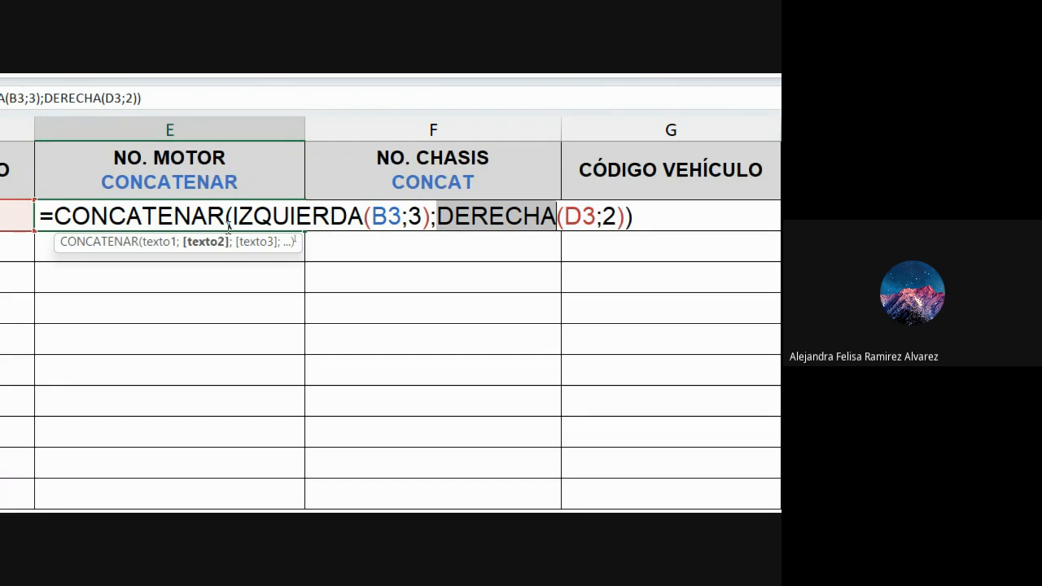
{"action": "left_click_drag", "start_coordinate": [55, 215], "coordinate": [226, 217]}
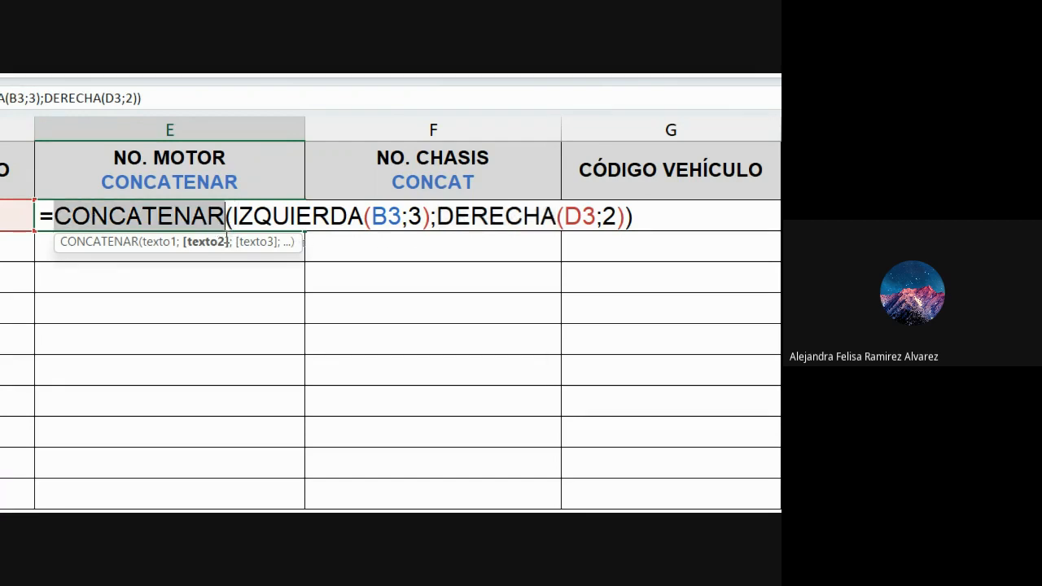
Retype concatenar, izquierda and derecha in E3's formula and commit it, showing WSB85.
{"action": "type", "text": "co"}
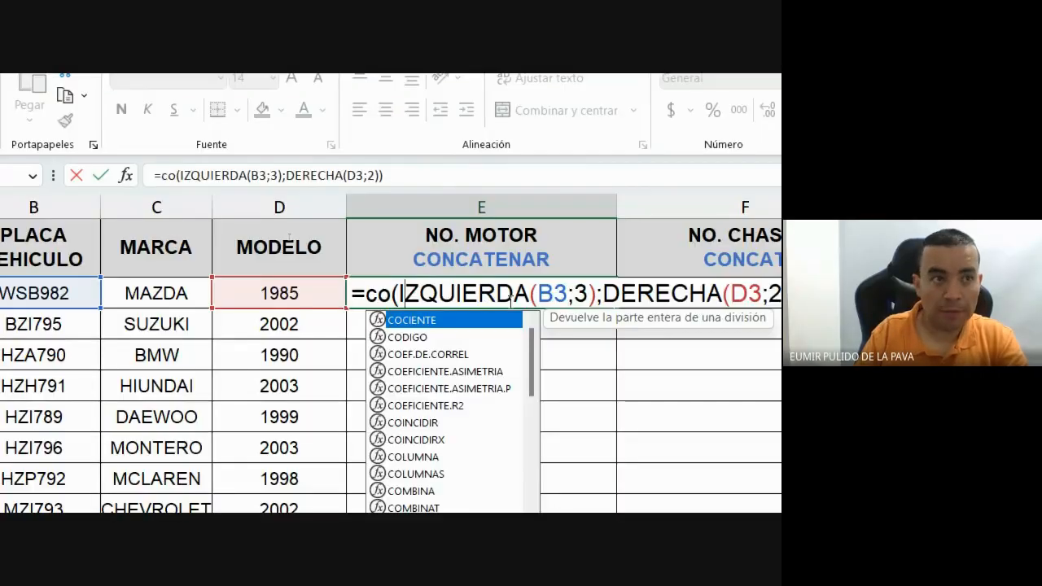
{"action": "type", "text": "ncatenar"}
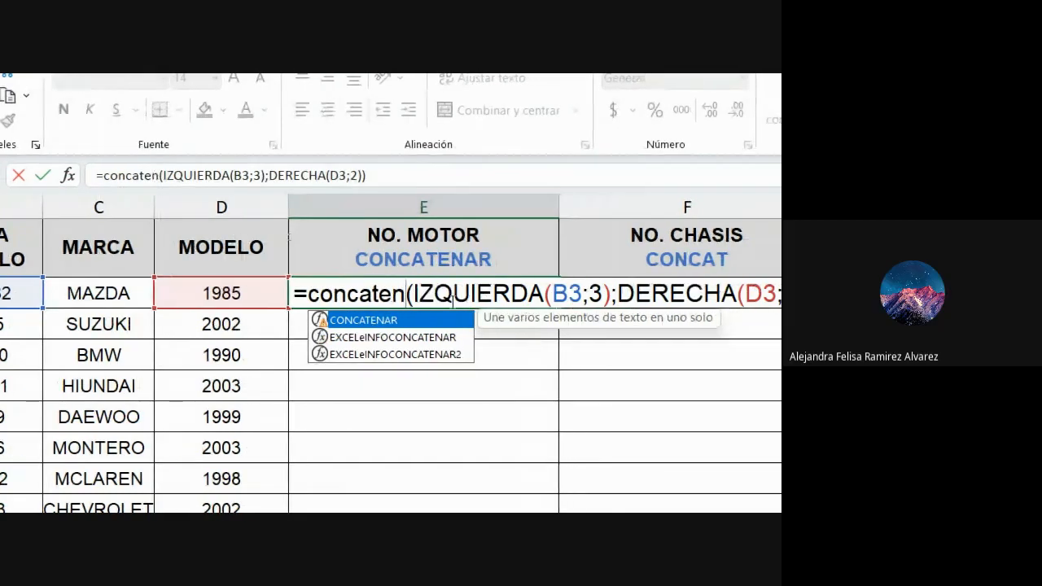
{"action": "left_click_drag", "start_coordinate": [399, 293], "coordinate": [512, 284]}
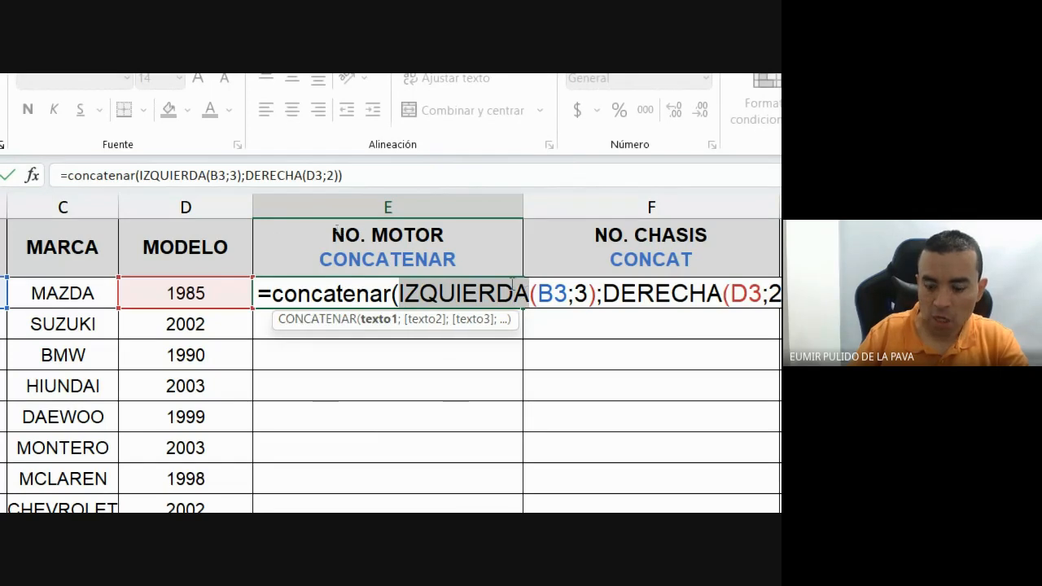
{"action": "type", "text": "izquierda"}
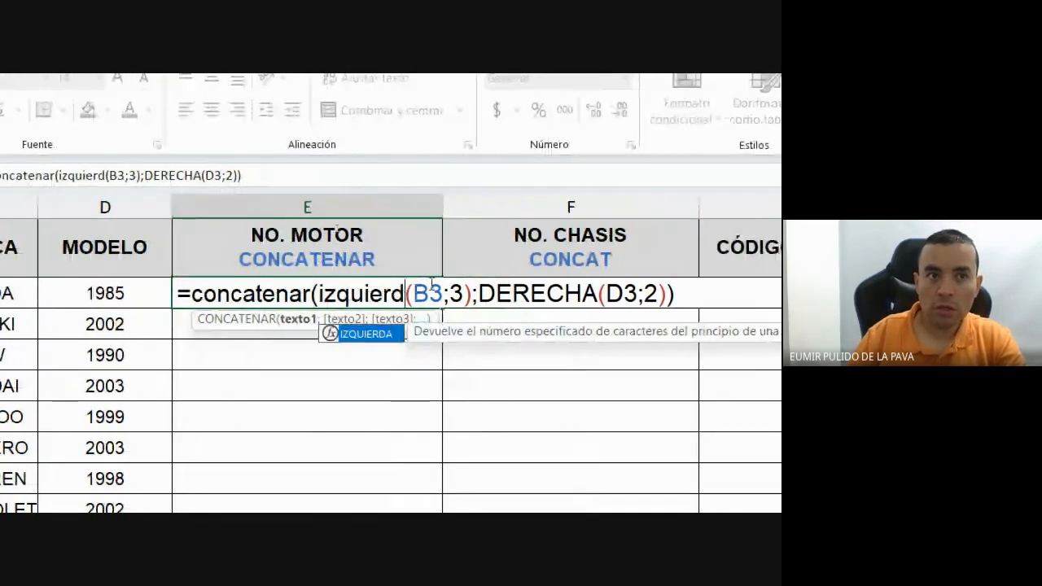
{"action": "left_click_drag", "start_coordinate": [466, 293], "coordinate": [583, 299]}
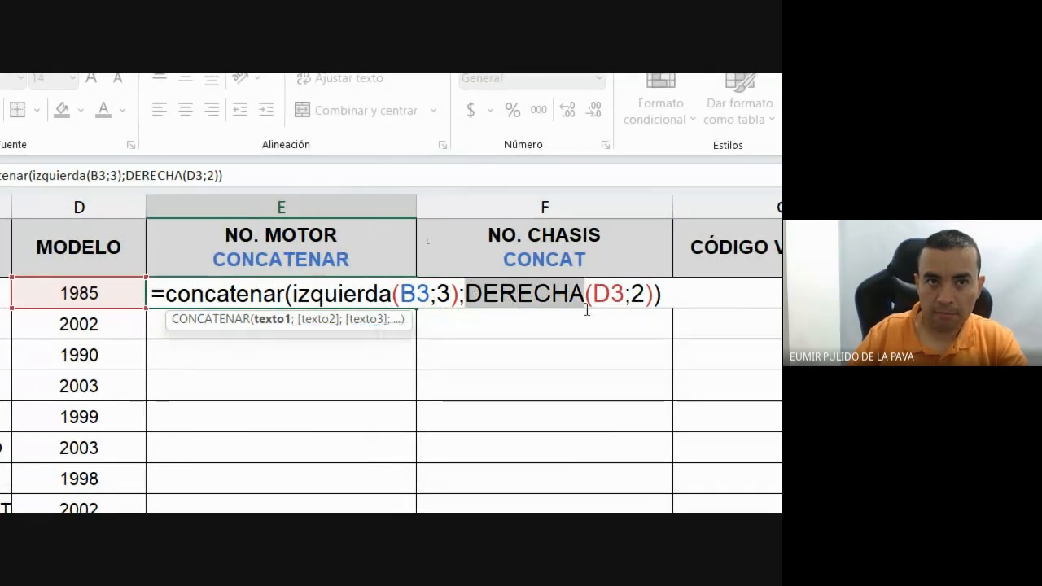
{"action": "type", "text": "derecha"}
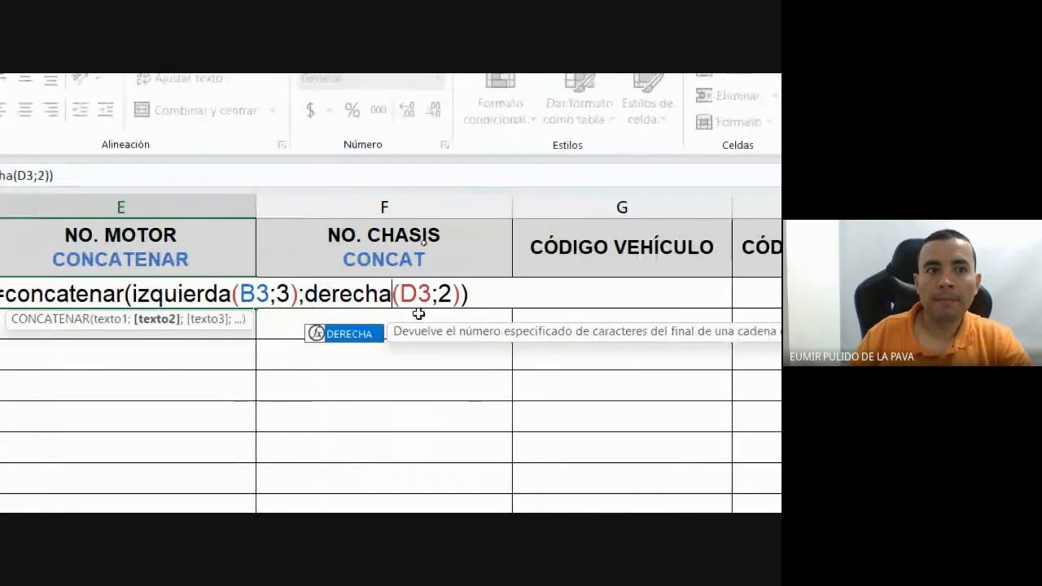
{"action": "left_click", "coordinate": [624, 300]}
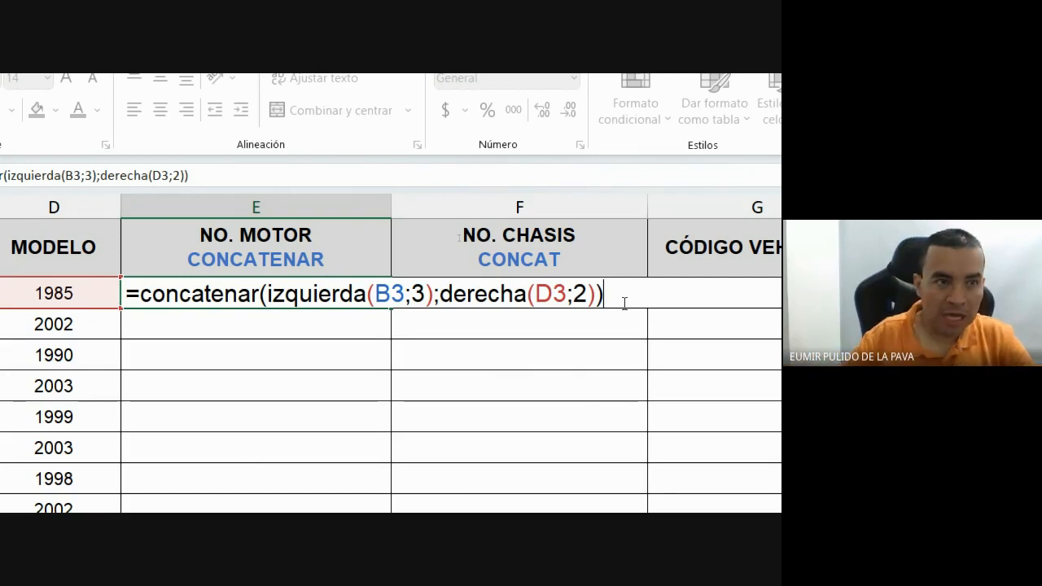
{"action": "key", "text": "Return"}
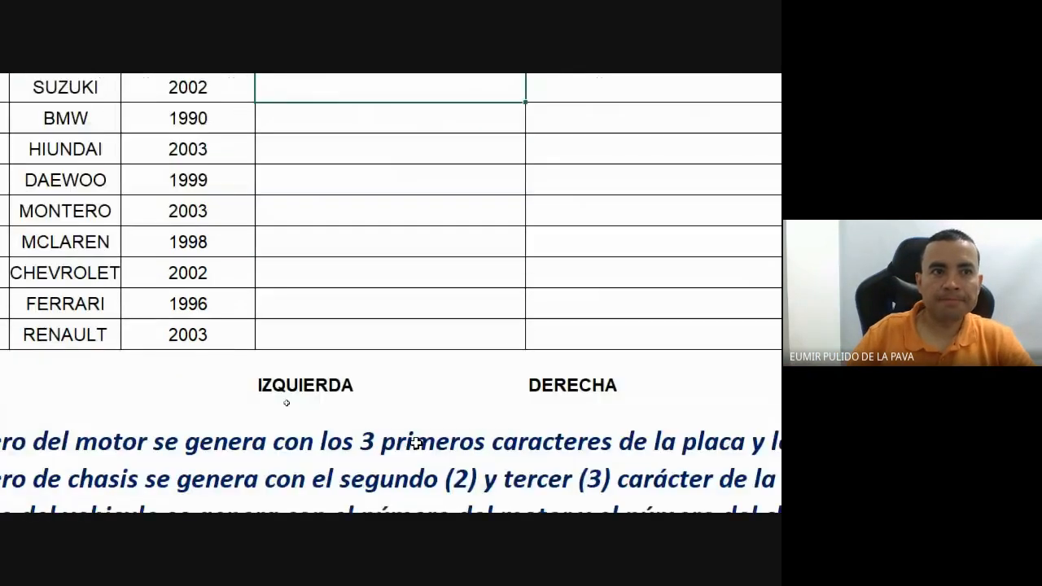
Copy E3's full formula text and reset the magnifier to 100%.
{"action": "double_click", "coordinate": [411, 259]}
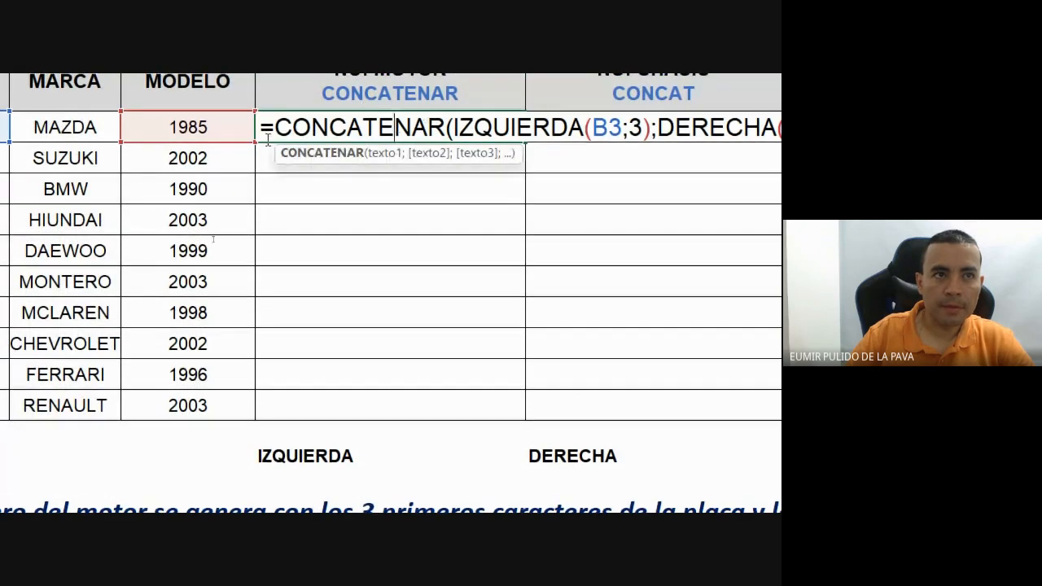
{"action": "left_click_drag", "start_coordinate": [262, 126], "coordinate": [739, 119]}
{"action": "key", "text": "ctrl+c"}
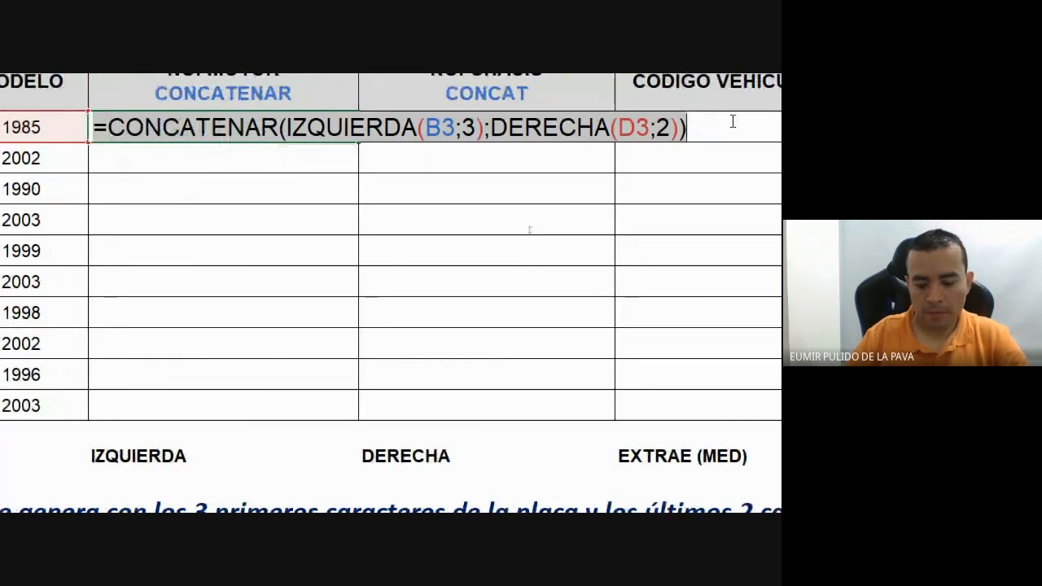
{"action": "key", "text": "Escape"}
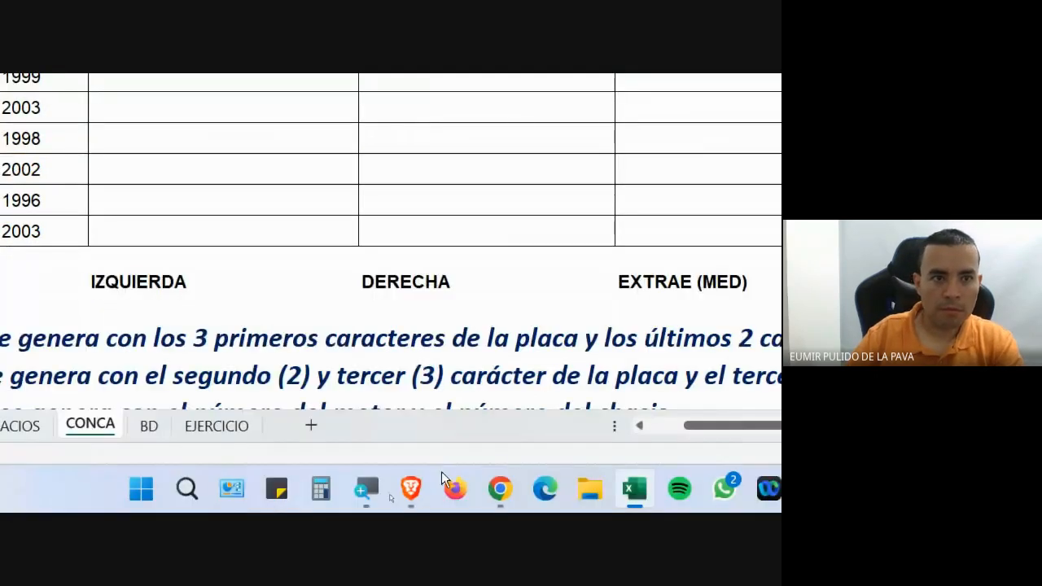
{"action": "left_click", "coordinate": [367, 488]}
{"action": "left_click", "coordinate": [631, 436]}
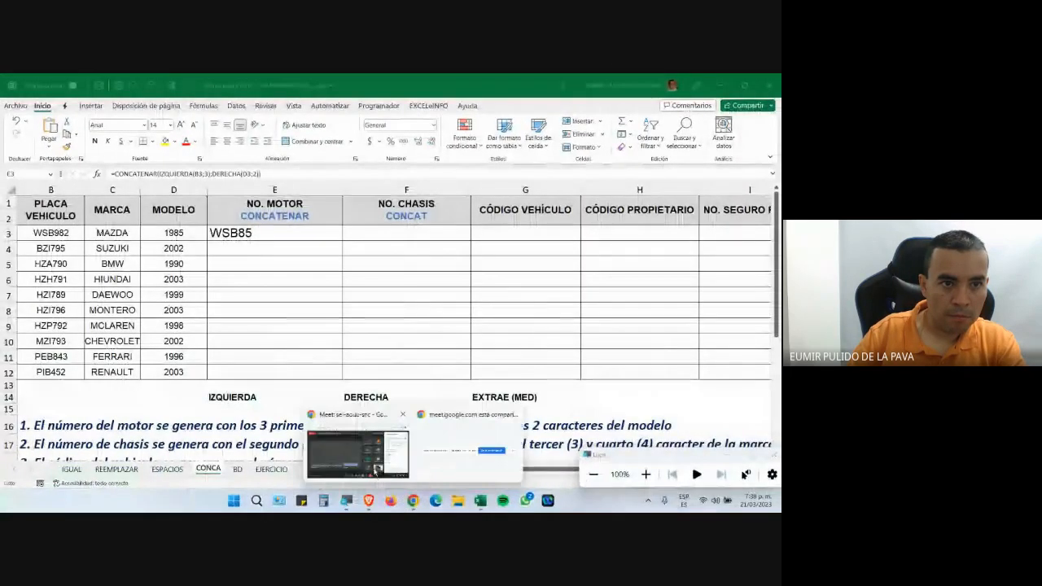
Paste the E3 formula into the Google Meet chat and send it.
{"action": "left_click", "coordinate": [377, 475]}
{"action": "key", "text": "ctrl+v"}
{"action": "key", "text": "Return"}
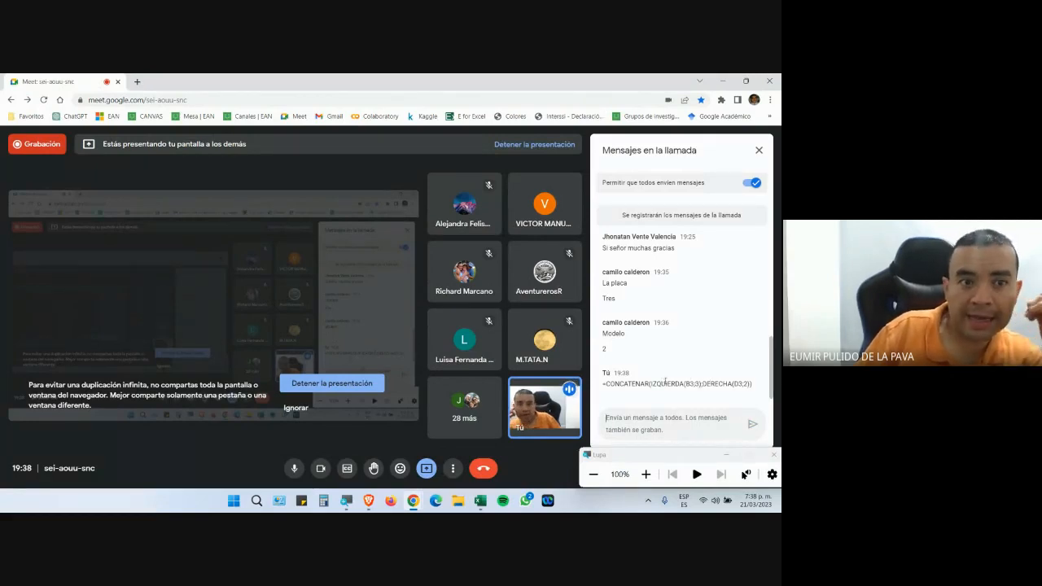
Toggle the microphone and camera off and back on, then return to the Excel workbook.
{"action": "left_click", "coordinate": [294, 468]}
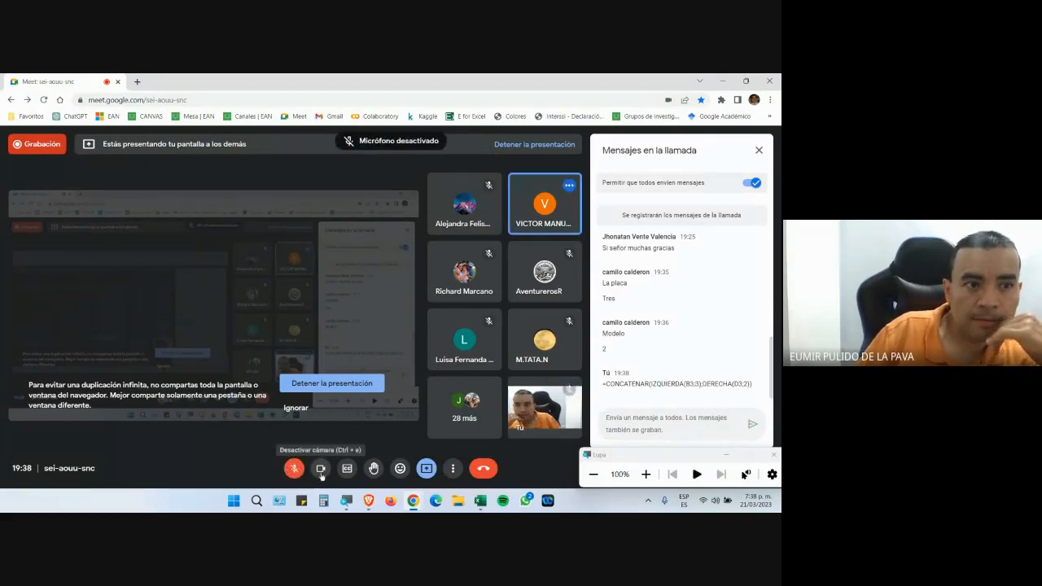
{"action": "left_click", "coordinate": [321, 474]}
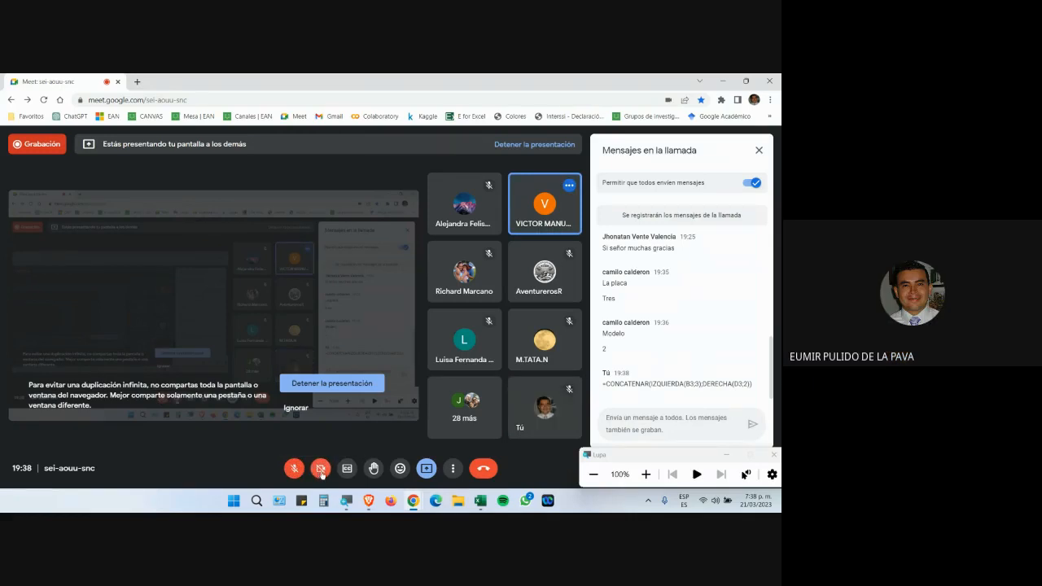
{"action": "left_click", "coordinate": [322, 474]}
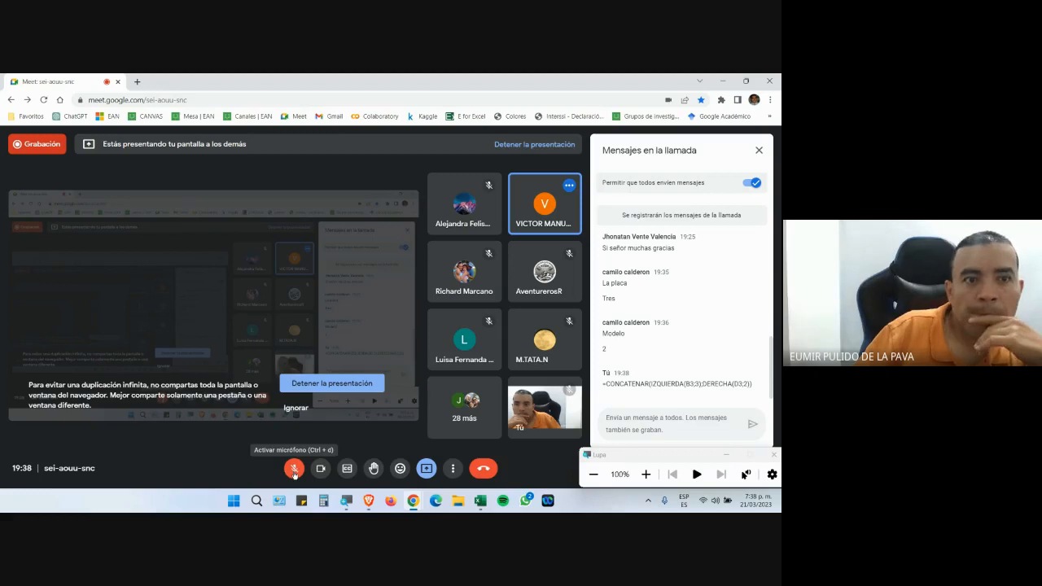
{"action": "left_click", "coordinate": [294, 470]}
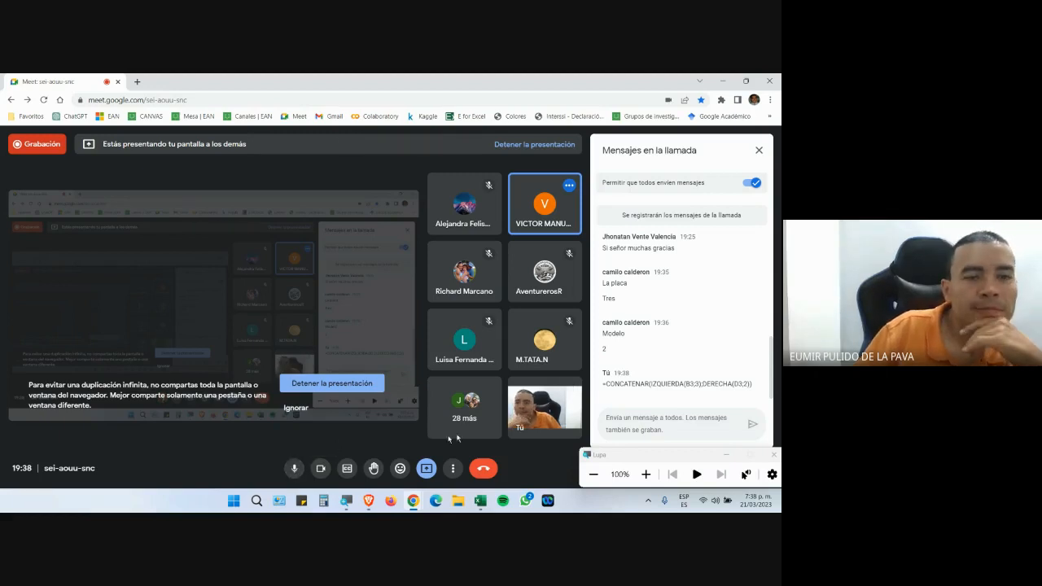
{"action": "left_click", "coordinate": [725, 456]}
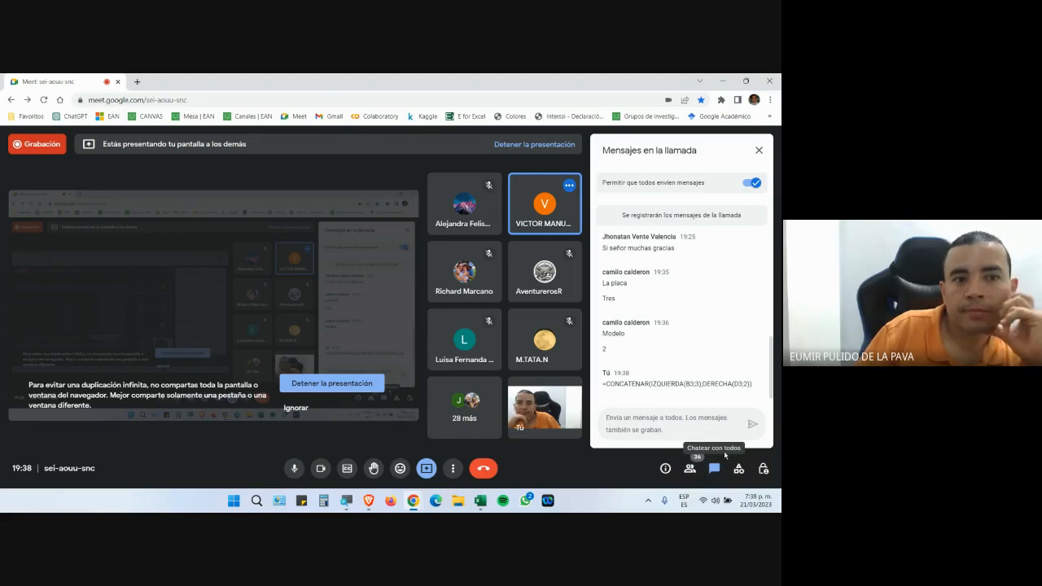
{"action": "left_click", "coordinate": [480, 505]}
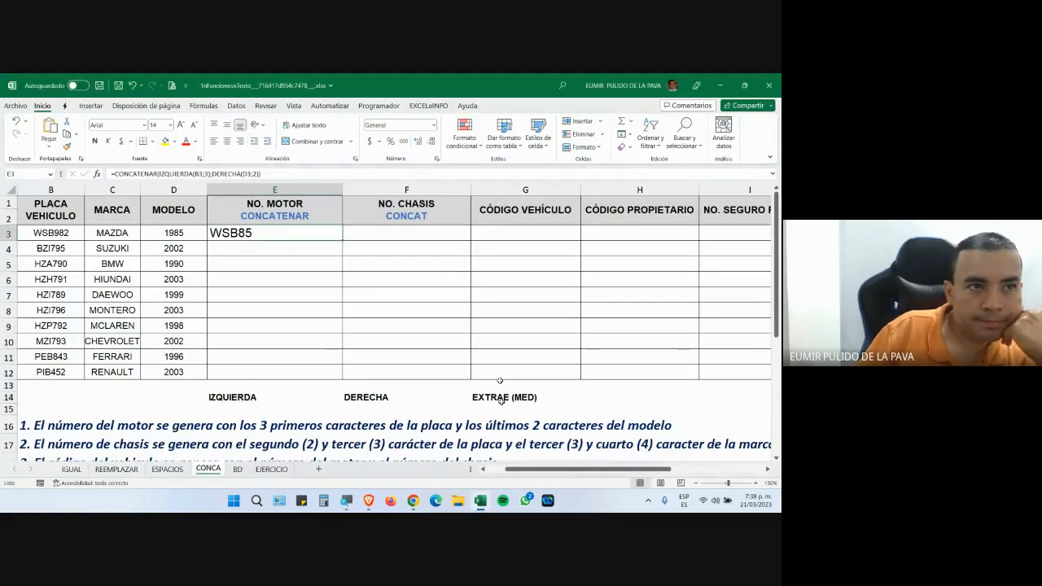
Autofit column E to its motor numbers and widen column F for the chassis numbers.
{"action": "double_click", "coordinate": [343, 189]}
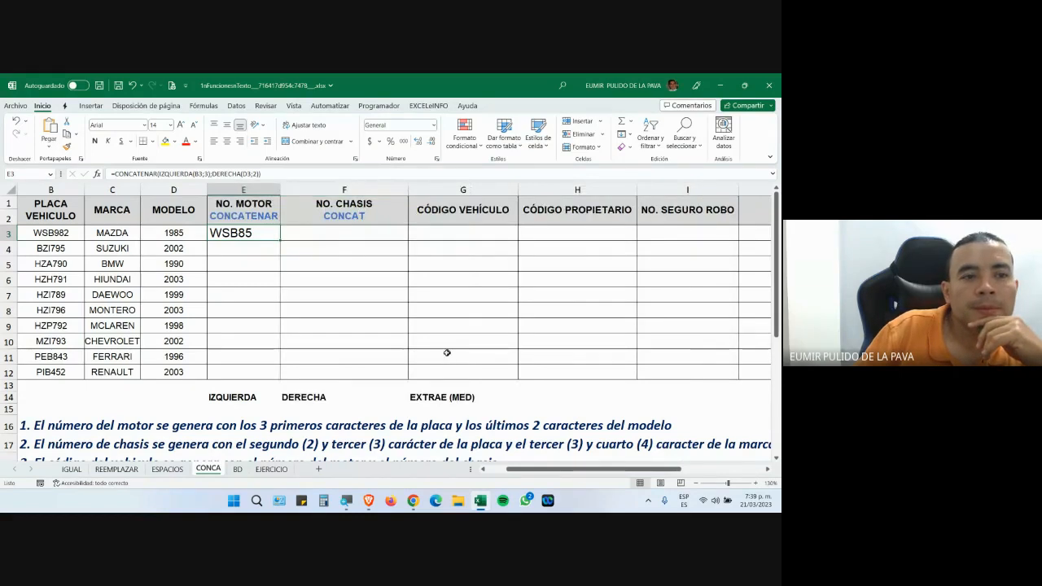
{"action": "left_click", "coordinate": [396, 437]}
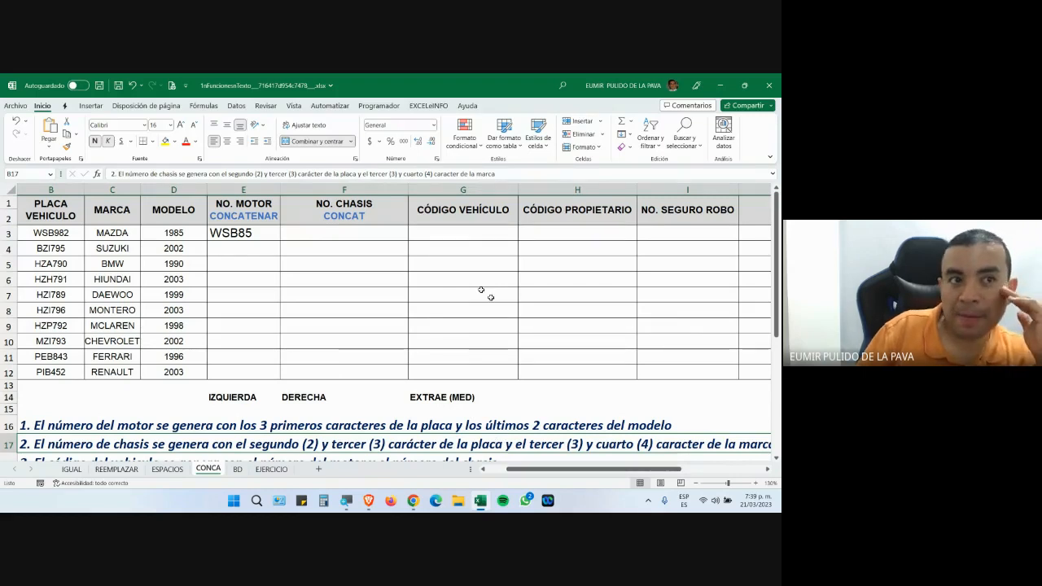
{"action": "left_click", "coordinate": [364, 233]}
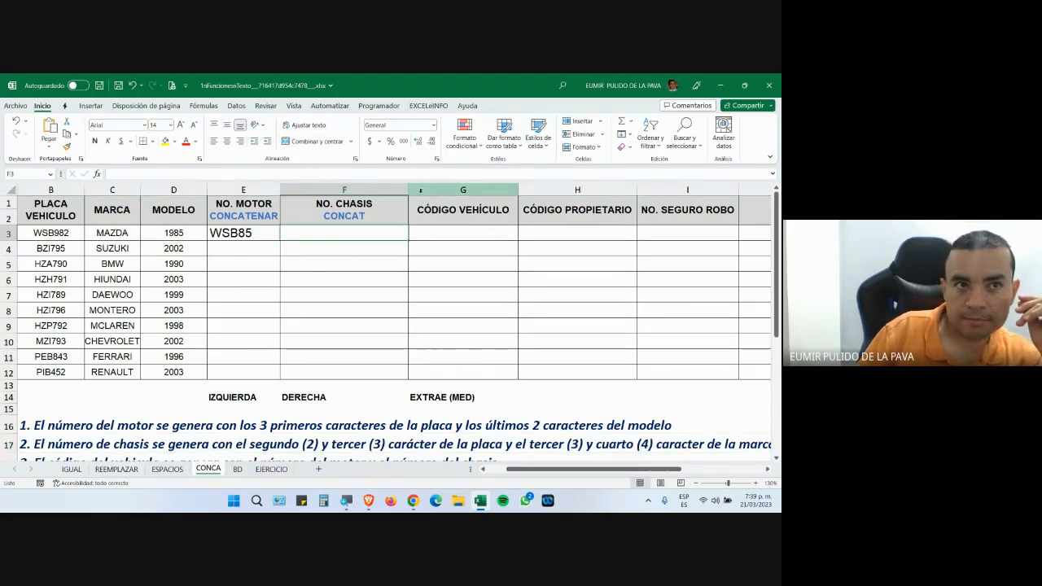
{"action": "left_click_drag", "start_coordinate": [408, 190], "coordinate": [575, 198]}
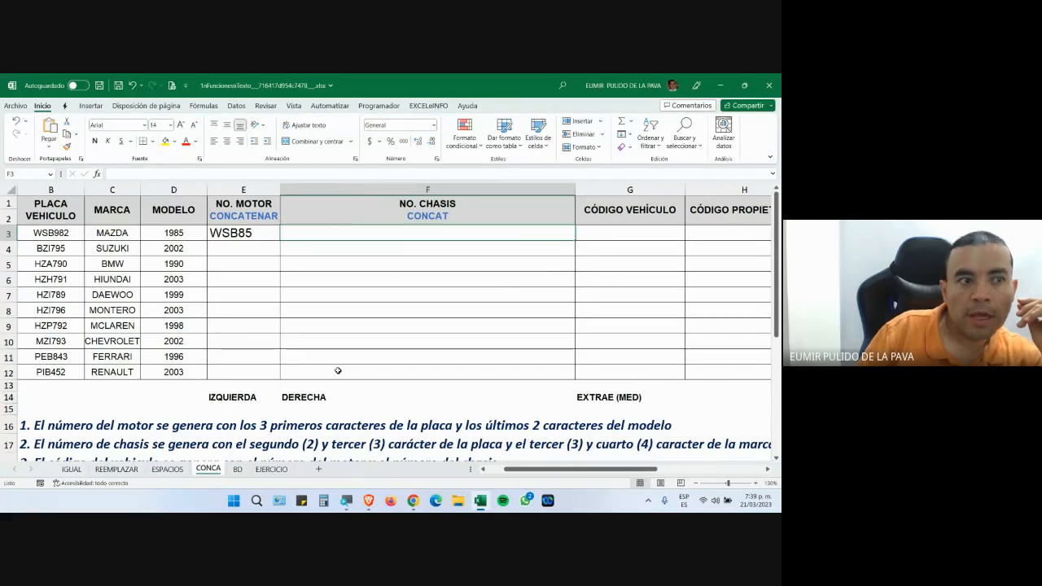
{"action": "left_click", "coordinate": [122, 450]}
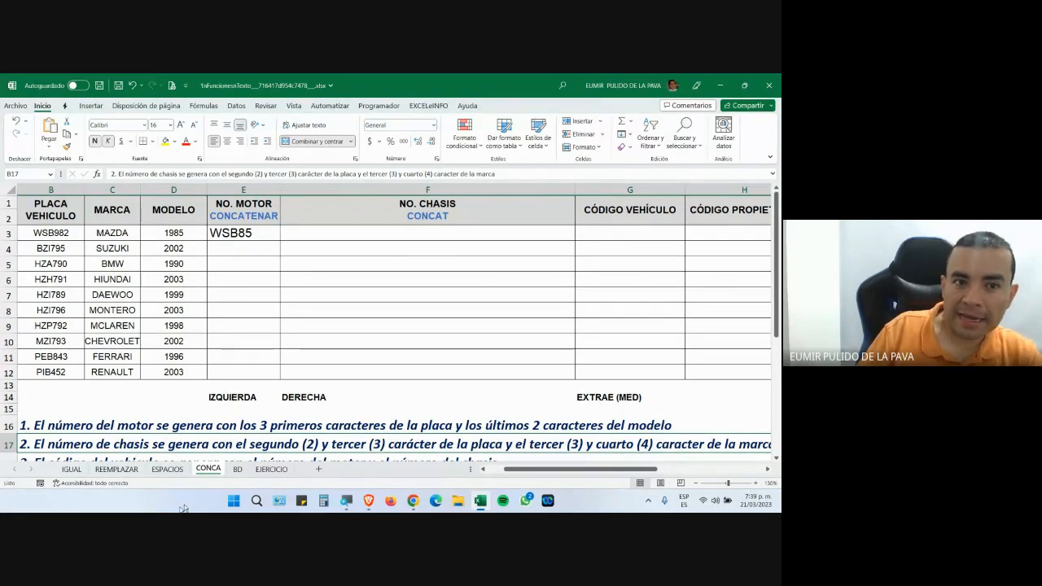
{"action": "mouse_move", "coordinate": [606, 469]}
{"action": "left_mouse_down"}
{"action": "mouse_move", "coordinate": [640, 467]}
{"action": "mouse_move", "coordinate": [589, 468]}
{"action": "left_mouse_up"}
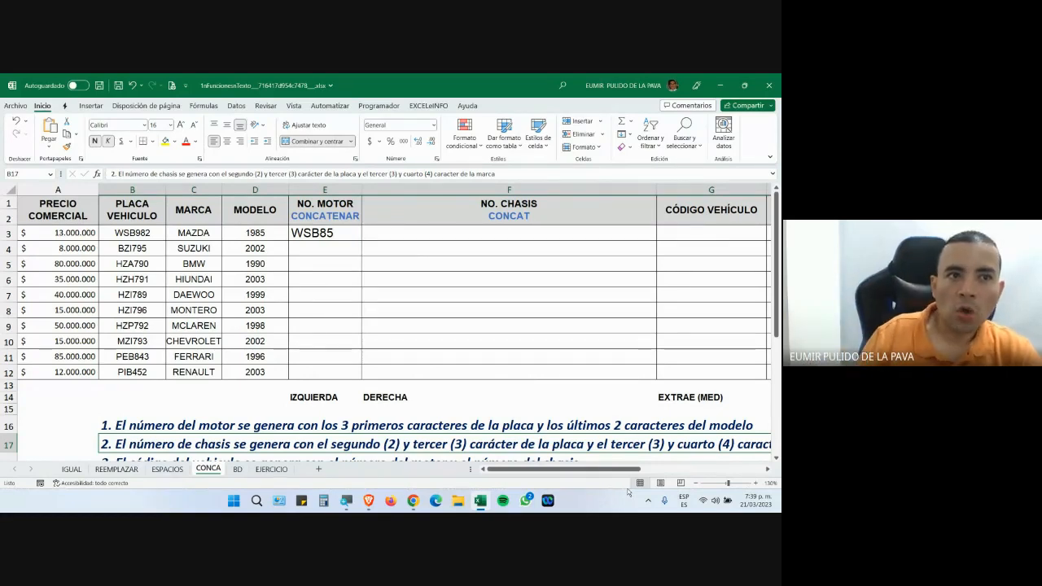
Copy the E3 motor-number formula down to E12, giving WSB85 through PIB03.
{"action": "left_click", "coordinate": [358, 234]}
{"action": "left_click_drag", "start_coordinate": [360, 241], "coordinate": [359, 376]}
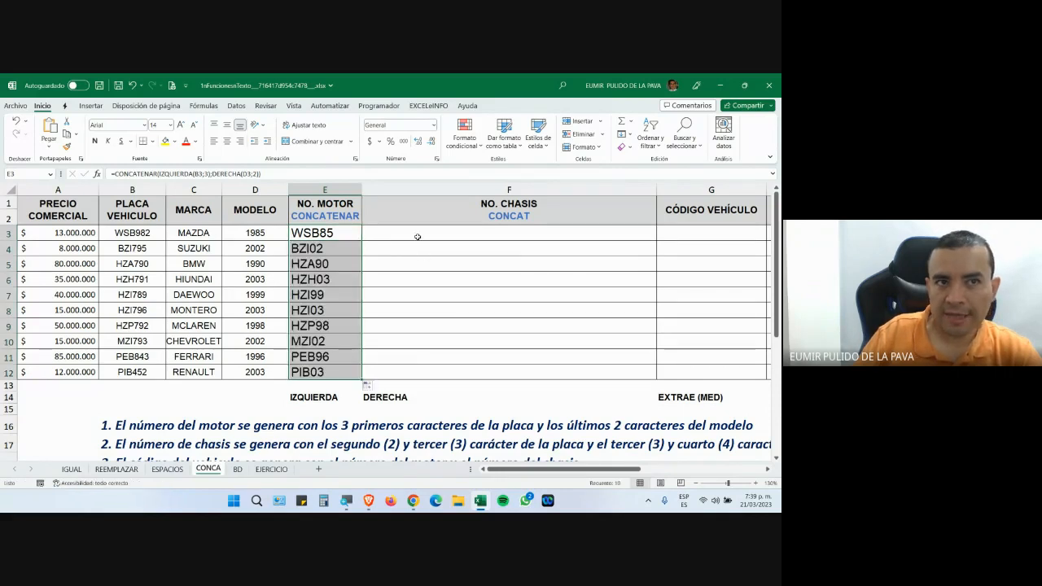
{"action": "left_click", "coordinate": [417, 237]}
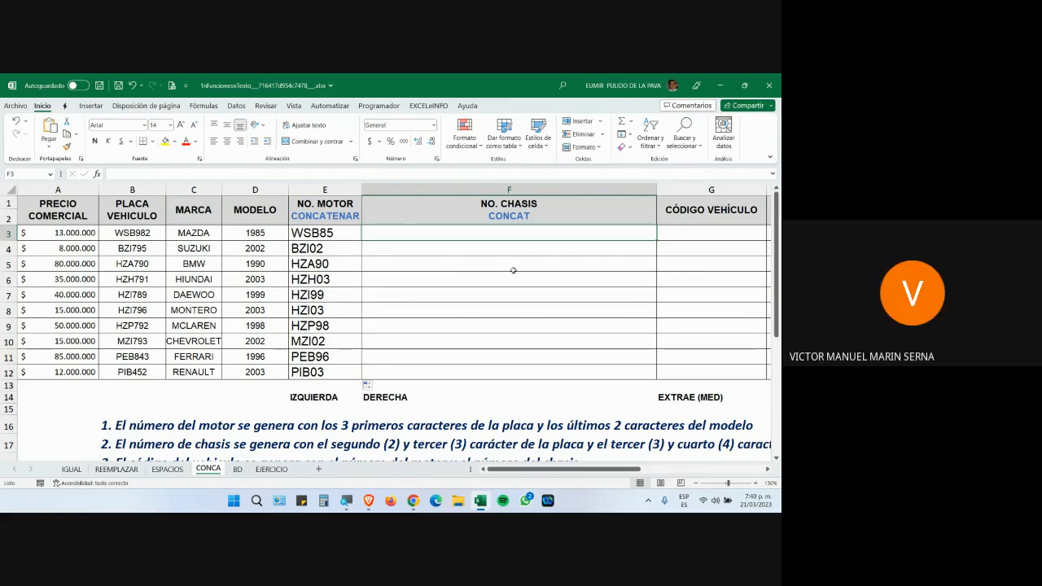
Enter sample chassis SBZD in F3, marking the plate's SB and MAZDA's ZD letters.
{"action": "type", "text": "sb"}
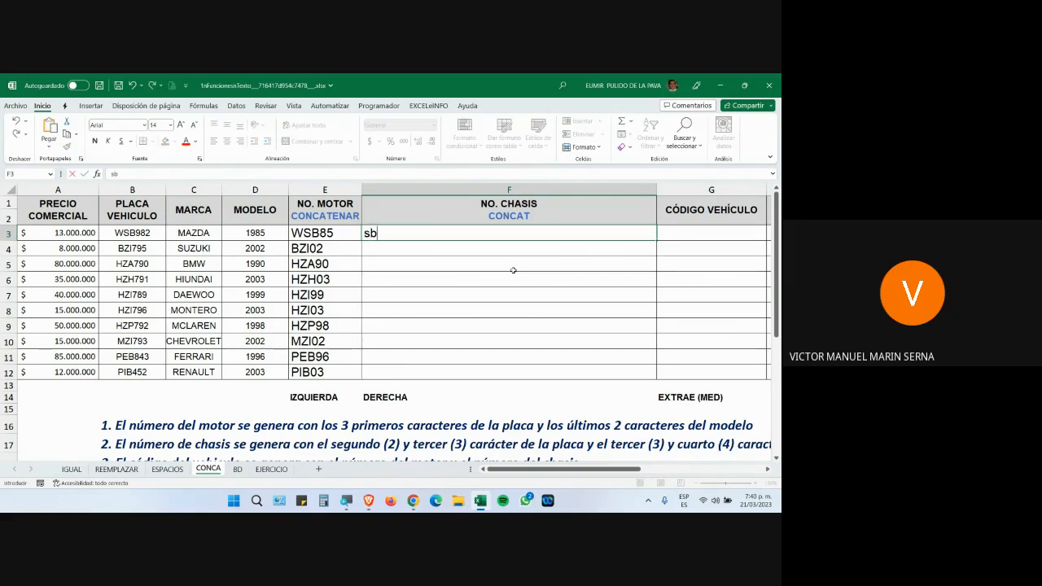
{"action": "key", "text": "BackSpace"}
{"action": "key", "text": "BackSpace"}
{"action": "type", "text": "SBZD"}
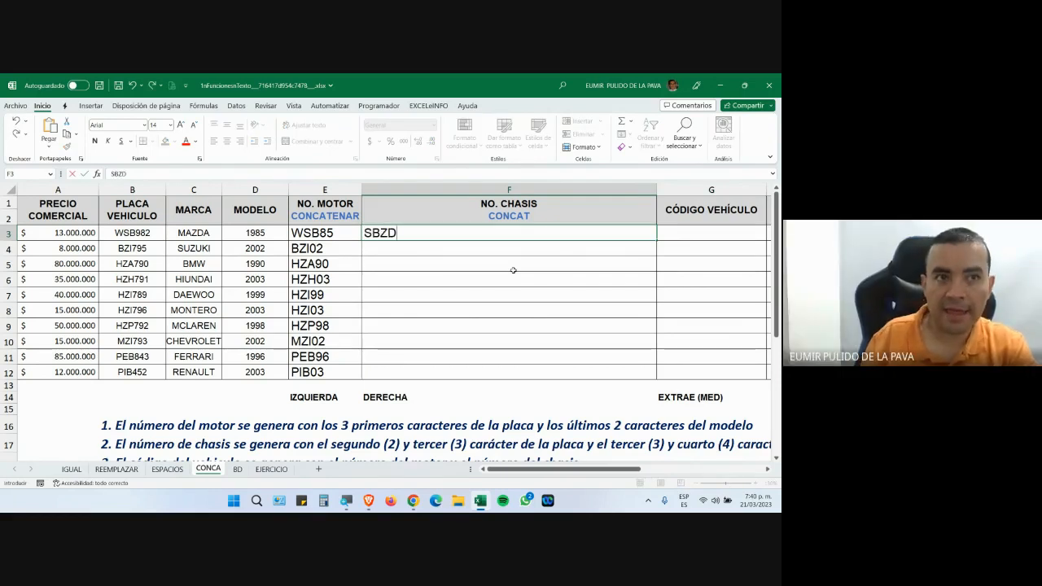
{"action": "key", "text": "Return"}
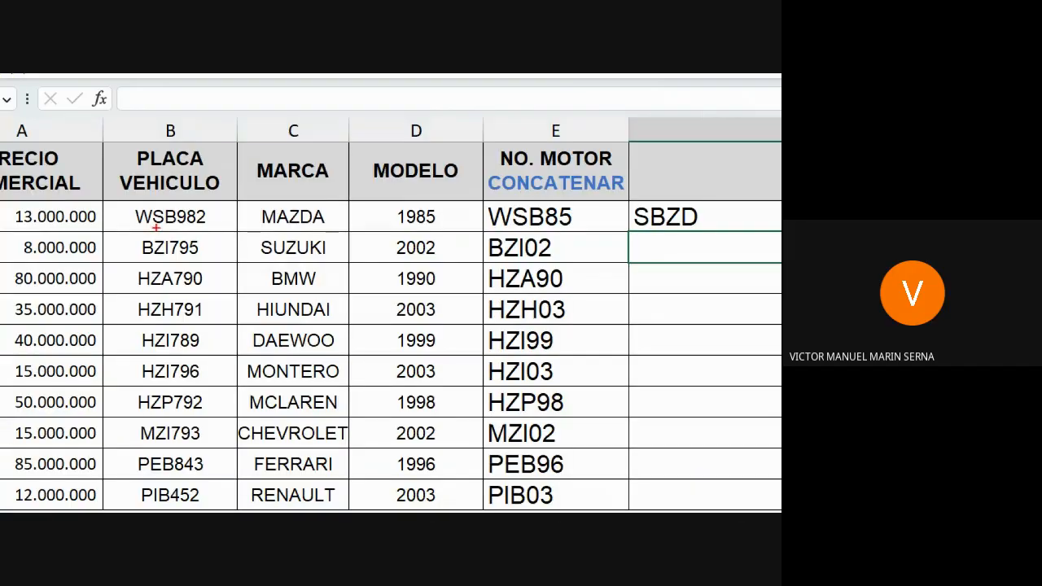
{"action": "left_click_drag", "start_coordinate": [180, 228], "coordinate": [178, 206]}
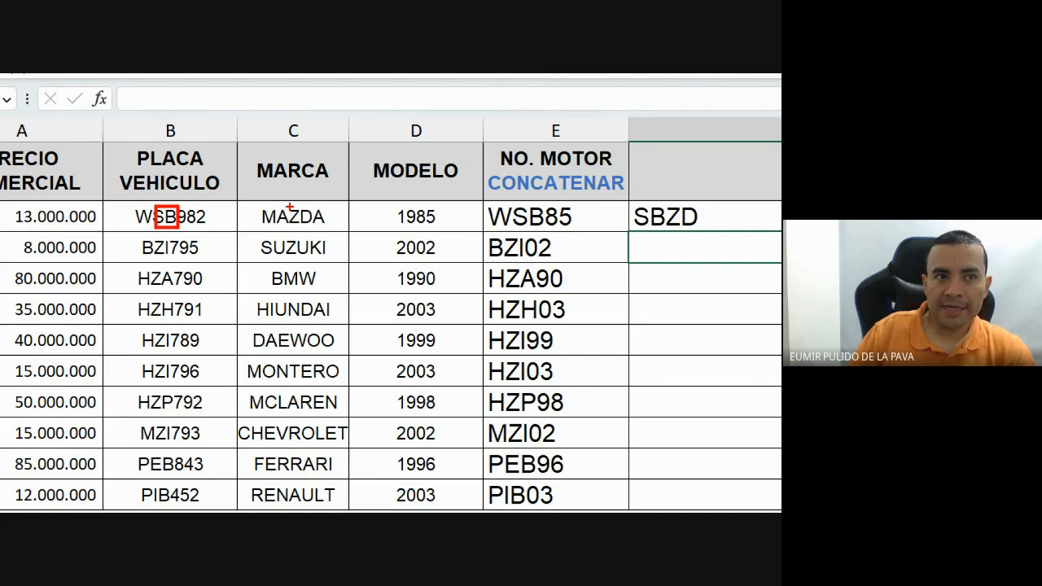
{"action": "mouse_move", "coordinate": [287, 206]}
{"action": "left_mouse_down"}
{"action": "mouse_move", "coordinate": [316, 206]}
{"action": "mouse_move", "coordinate": [310, 226]}
{"action": "left_mouse_up"}
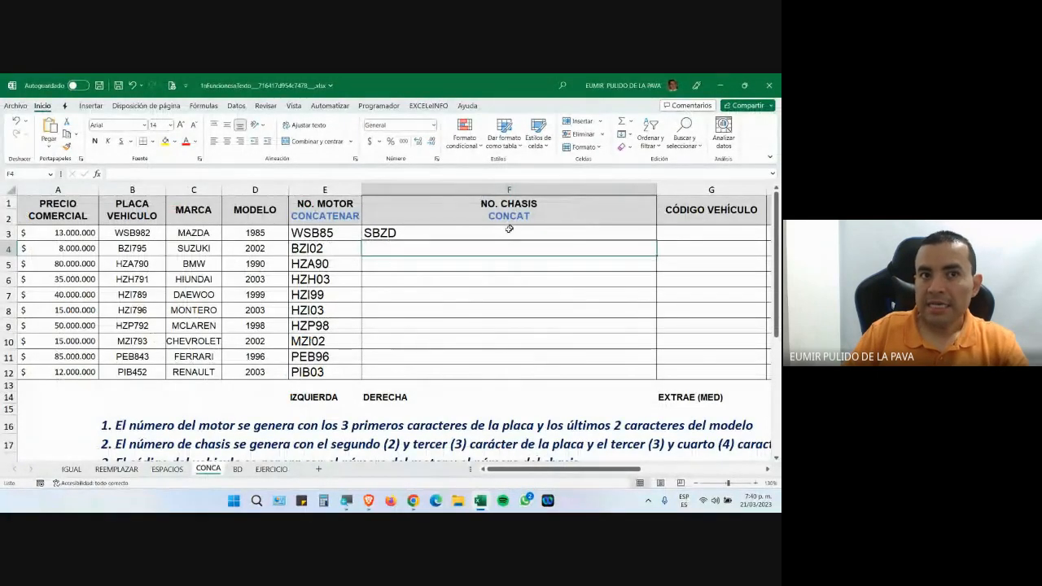
Replace SBZD in F3 with =CONCAT(B3;C3), which displays WSB982MAZDA.
{"action": "left_click", "coordinate": [586, 228]}
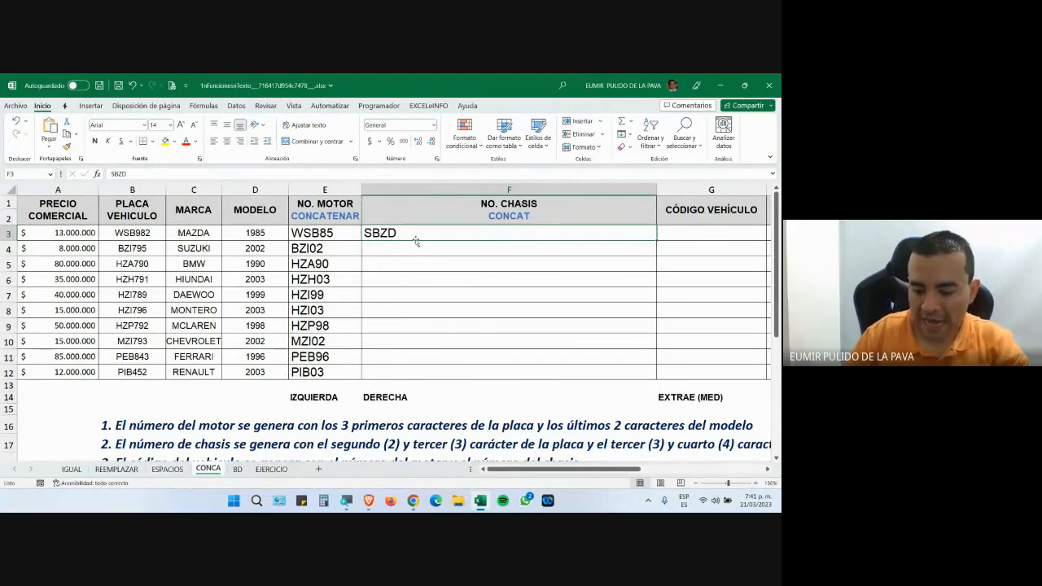
{"action": "type", "text": "=CON"}
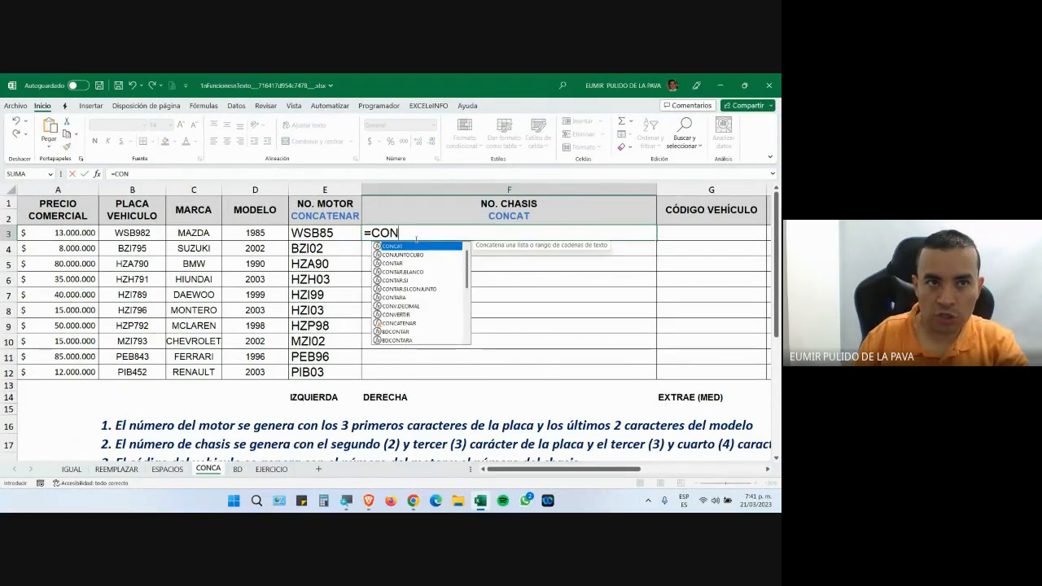
{"action": "left_click", "coordinate": [346, 500]}
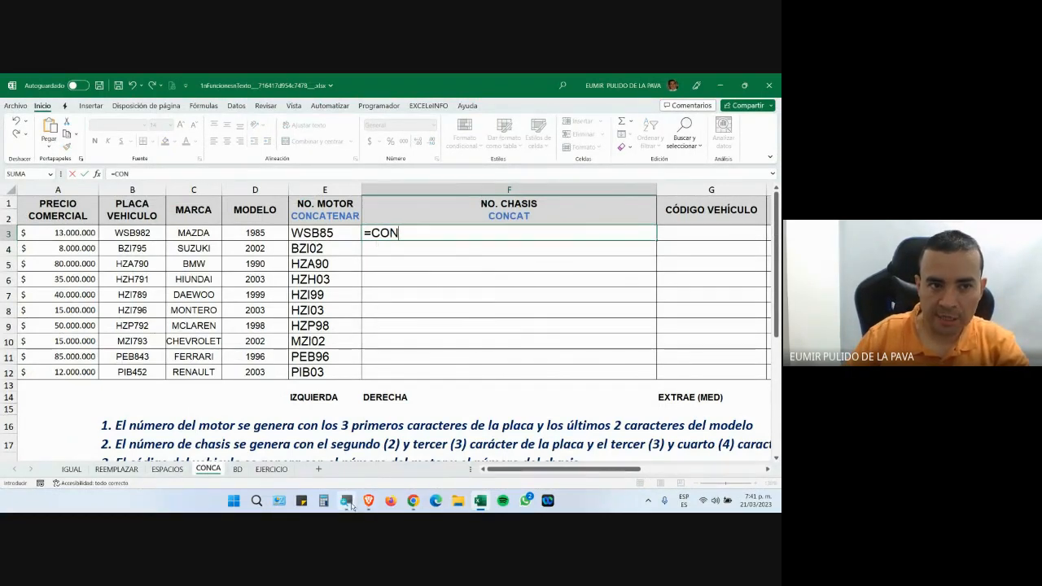
{"action": "left_click", "coordinate": [646, 474]}
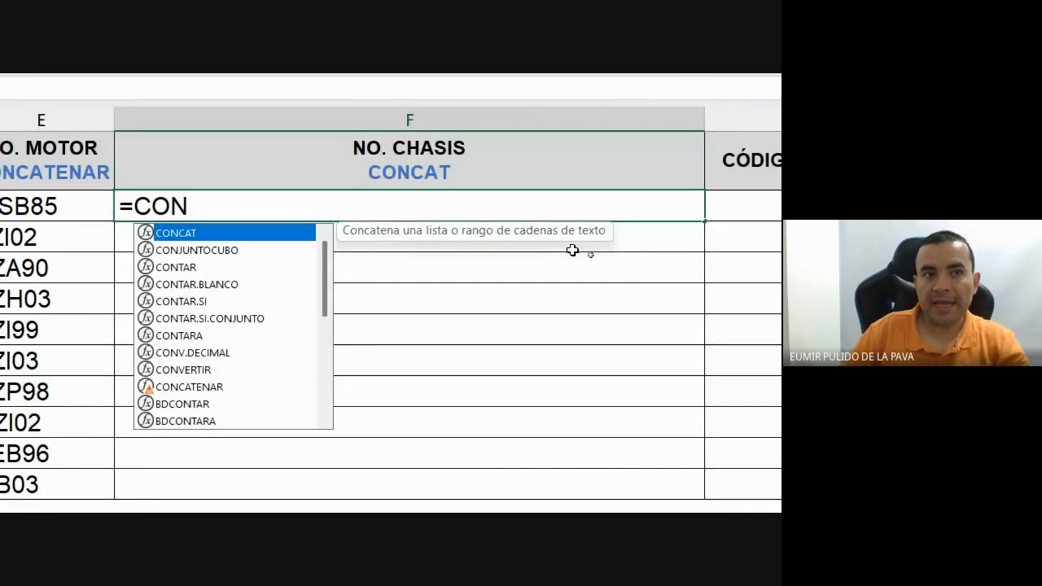
{"action": "key", "text": "Tab"}
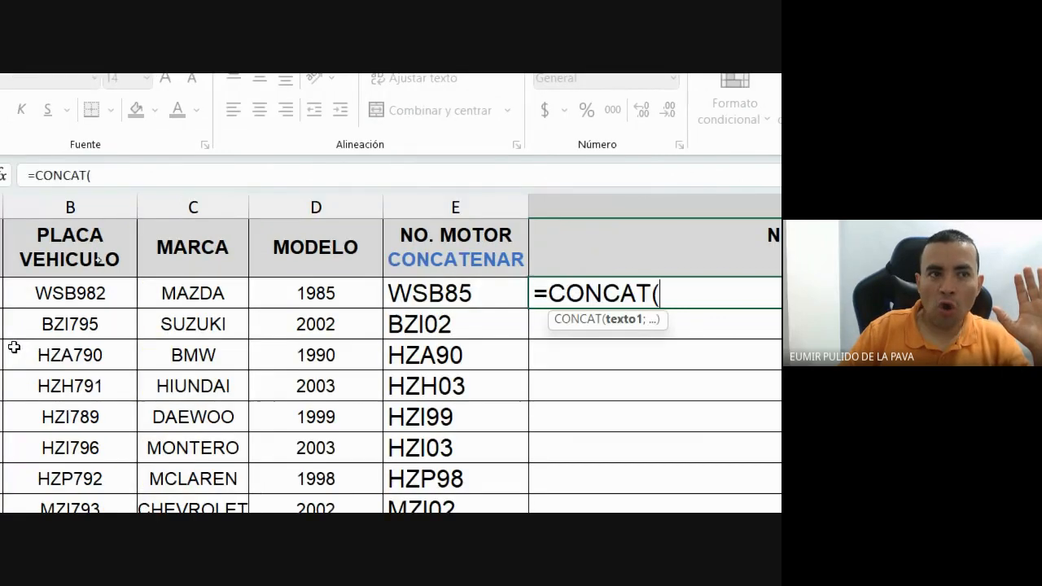
{"action": "left_click", "coordinate": [200, 293]}
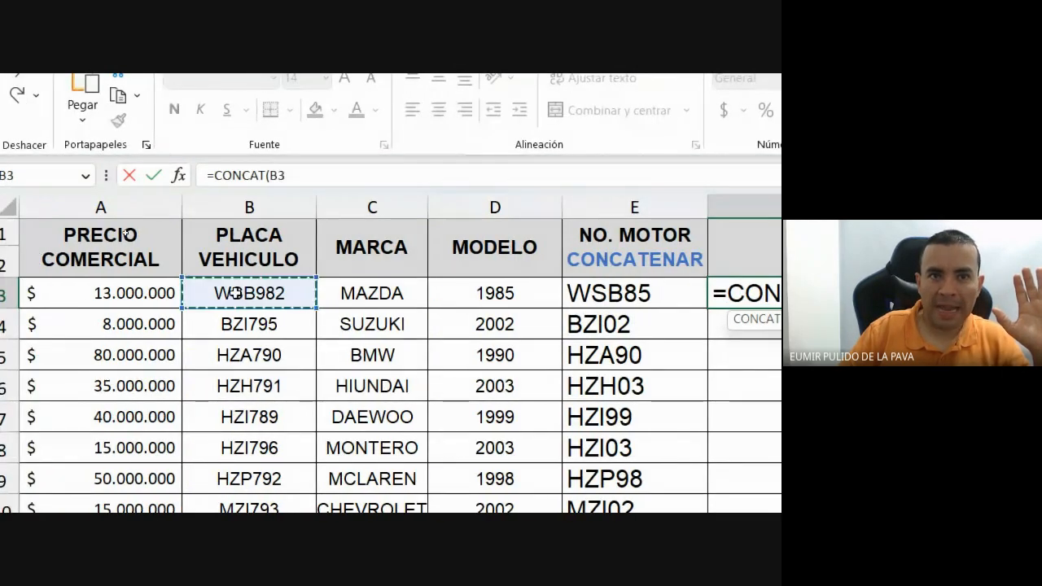
{"action": "type", "text": ";"}
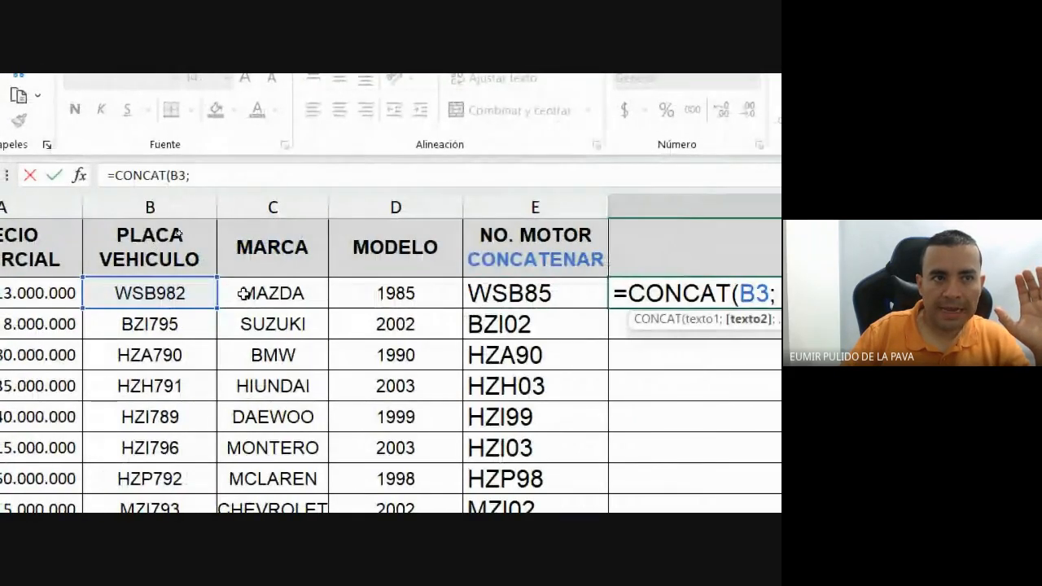
{"action": "left_click", "coordinate": [91, 293]}
{"action": "type", "text": ")"}
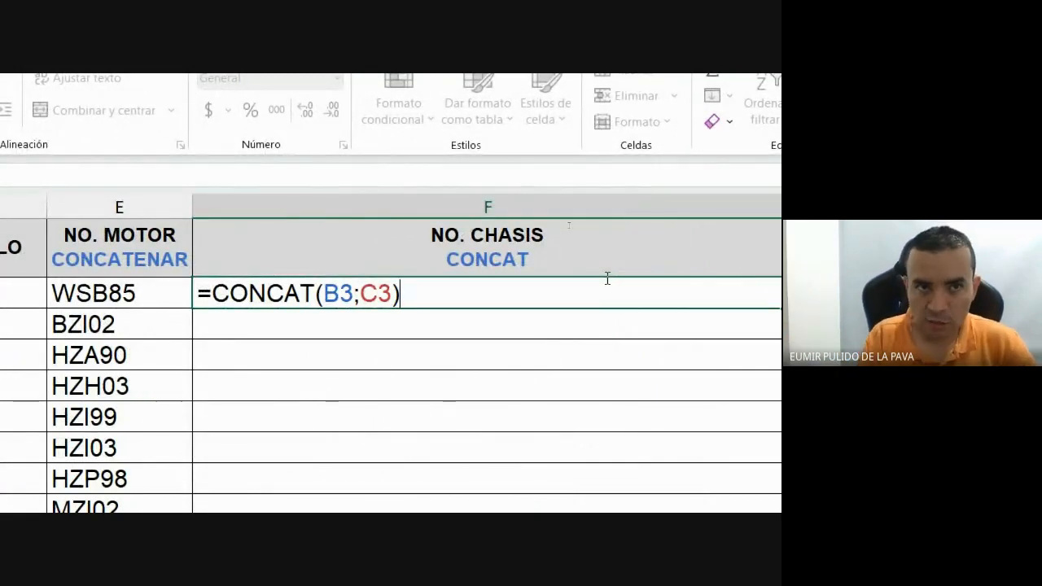
{"action": "scroll", "coordinate": [46, 402], "scroll_direction": "left", "scroll_amount": 3}
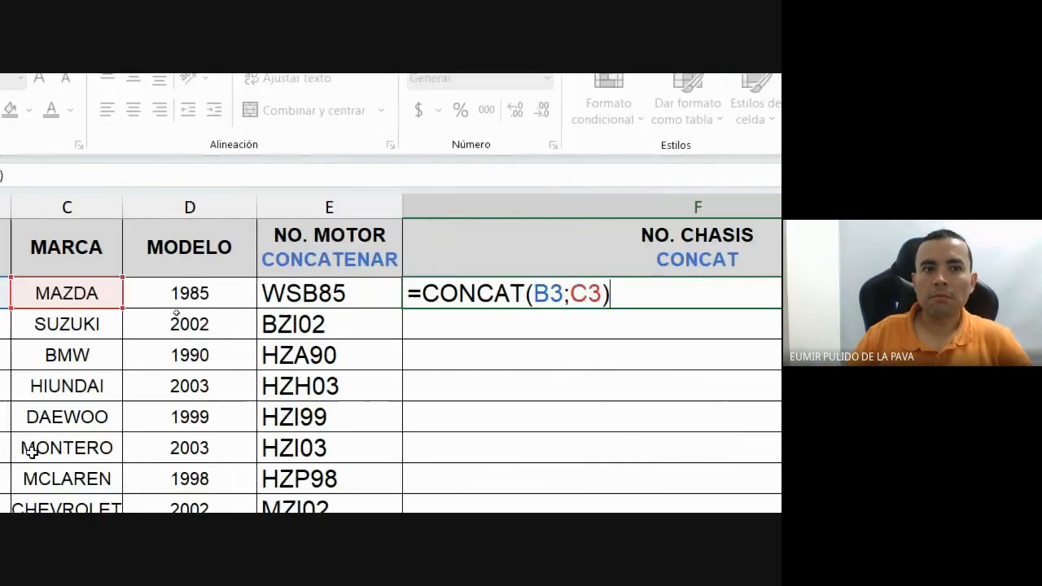
{"action": "scroll", "coordinate": [26, 466], "scroll_direction": "left", "scroll_amount": 2}
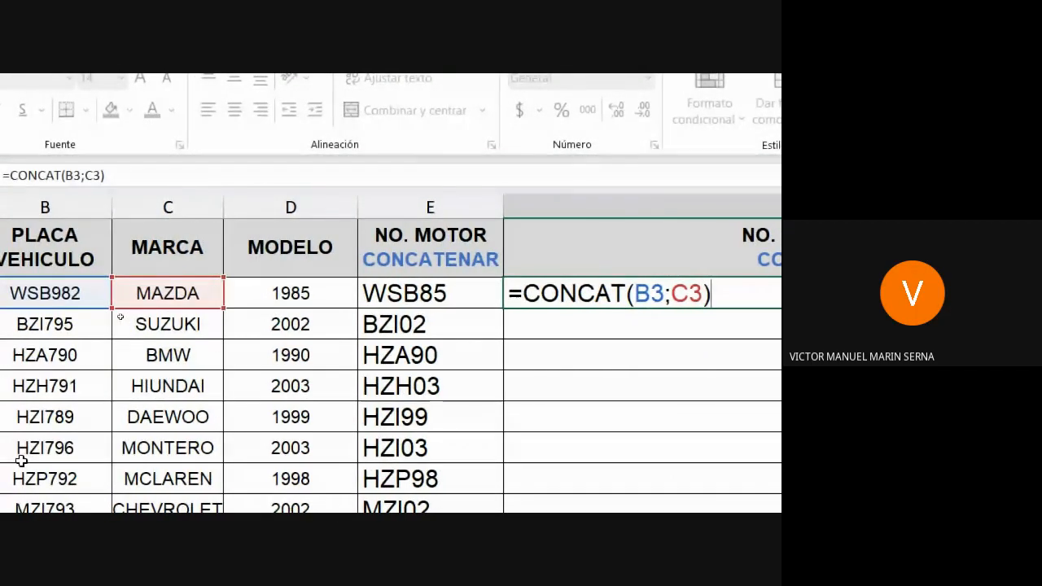
{"action": "key", "text": "Return"}
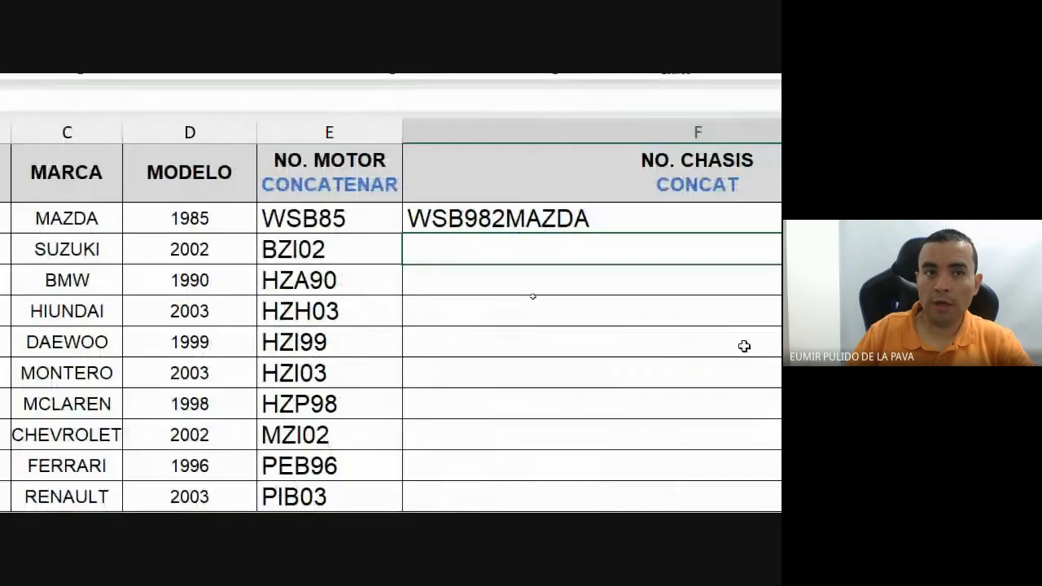
Swap F3's B3;C3 arguments for a nested EXTRAE function inside CONCAT.
{"action": "double_click", "coordinate": [582, 221]}
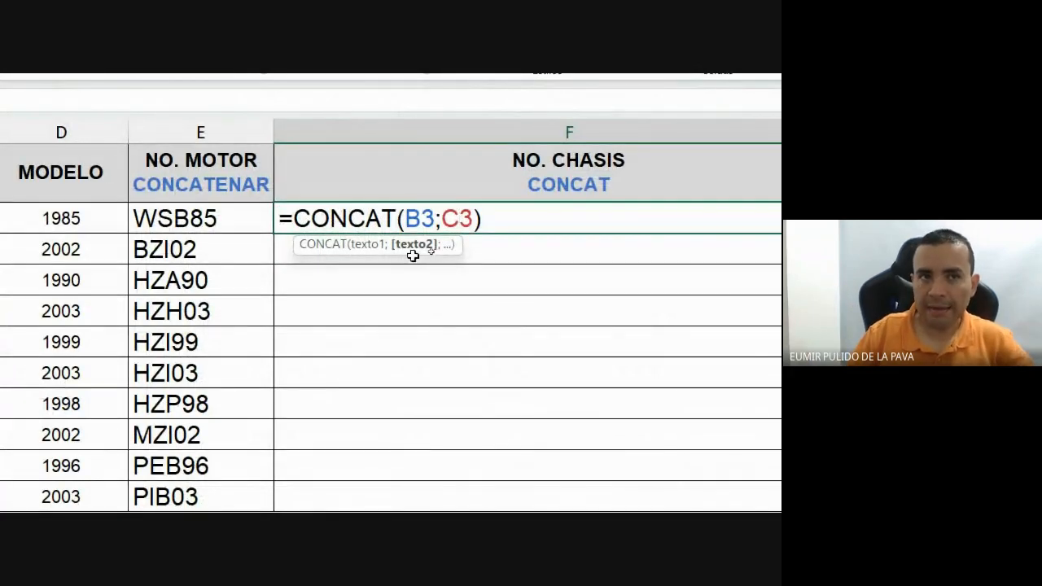
{"action": "left_click_drag", "start_coordinate": [408, 224], "coordinate": [489, 233]}
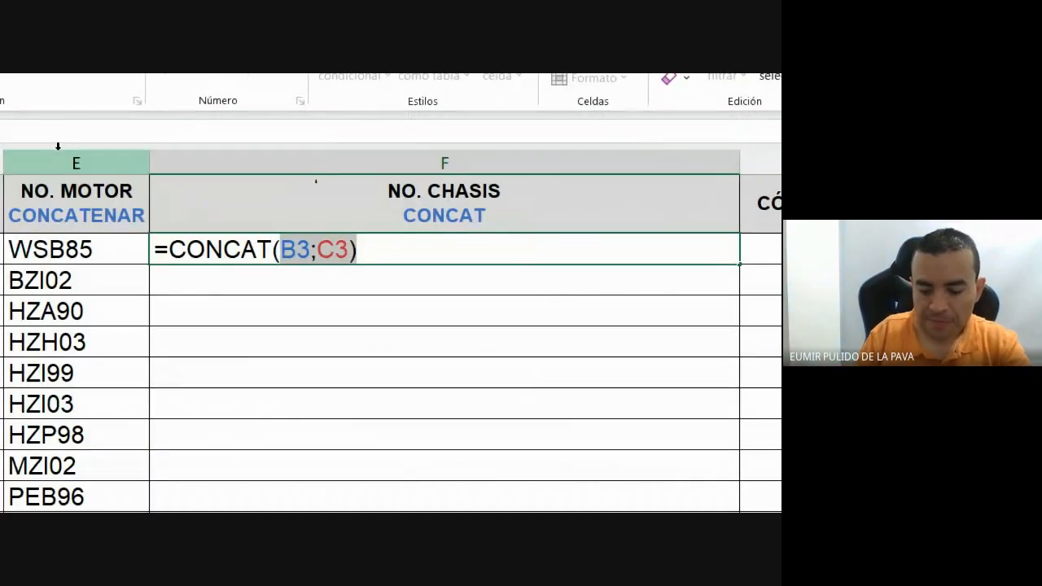
{"action": "type", "text": "EXTR"}
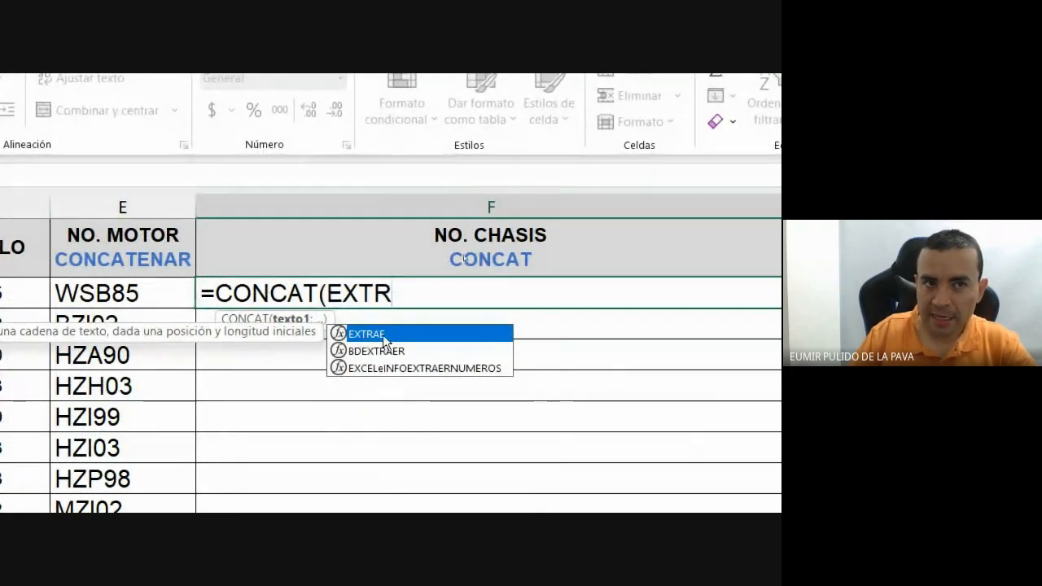
{"action": "key", "text": "BackSpace"}
{"action": "key", "text": "BackSpace"}
{"action": "key", "text": "BackSpace"}
{"action": "key", "text": "BackSpace"}
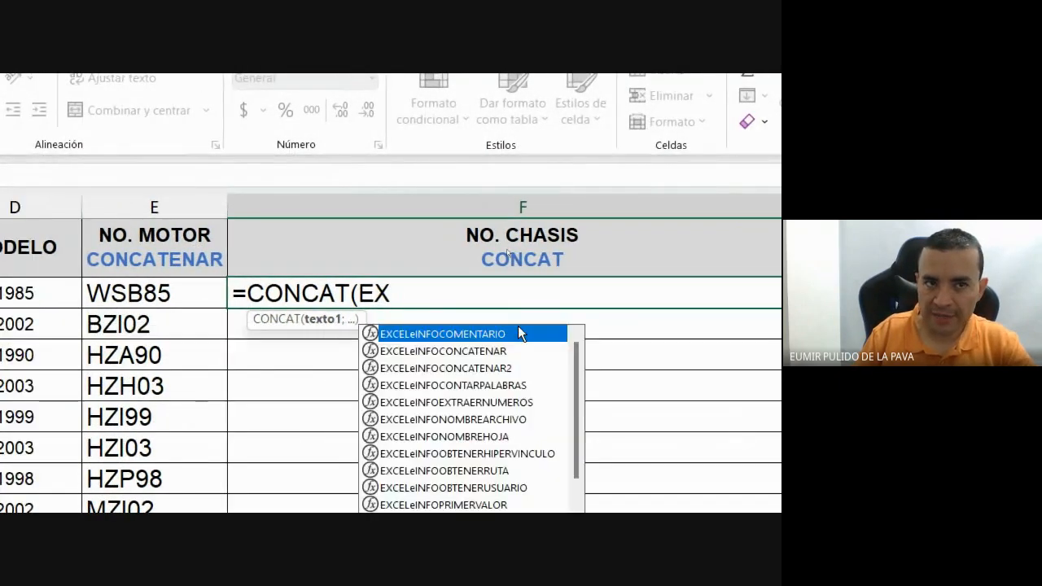
{"action": "type", "text": "MED"}
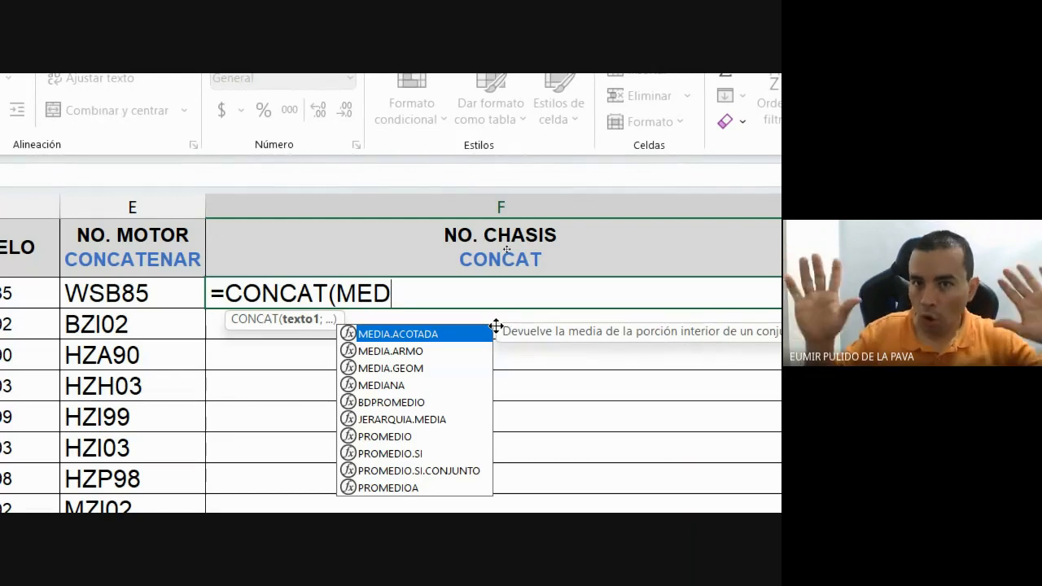
{"action": "key", "text": "BackSpace"}
{"action": "key", "text": "BackSpace"}
{"action": "key", "text": "BackSpace"}
{"action": "type", "text": "EXTR"}
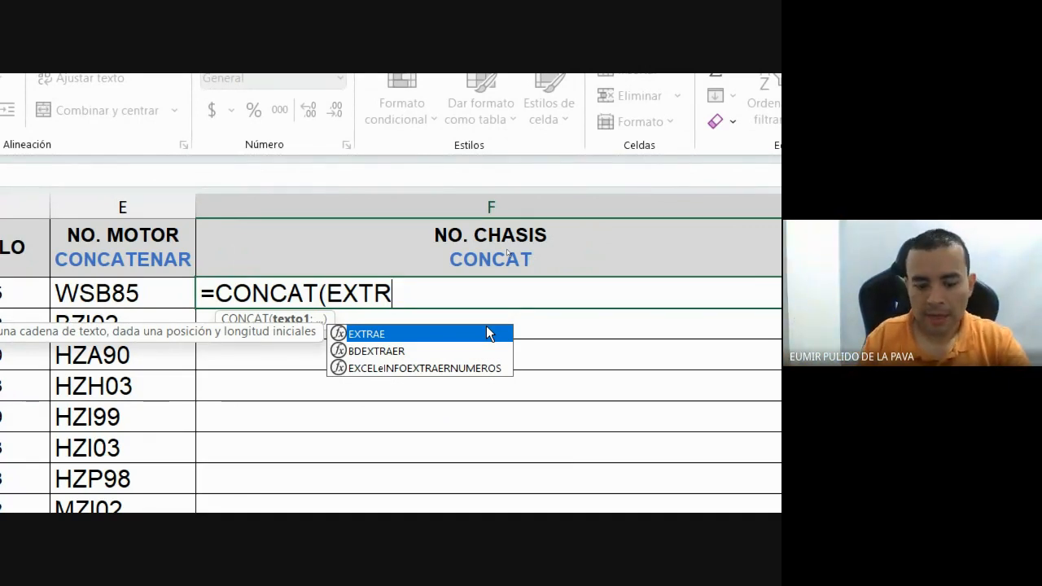
{"action": "double_click", "coordinate": [489, 334]}
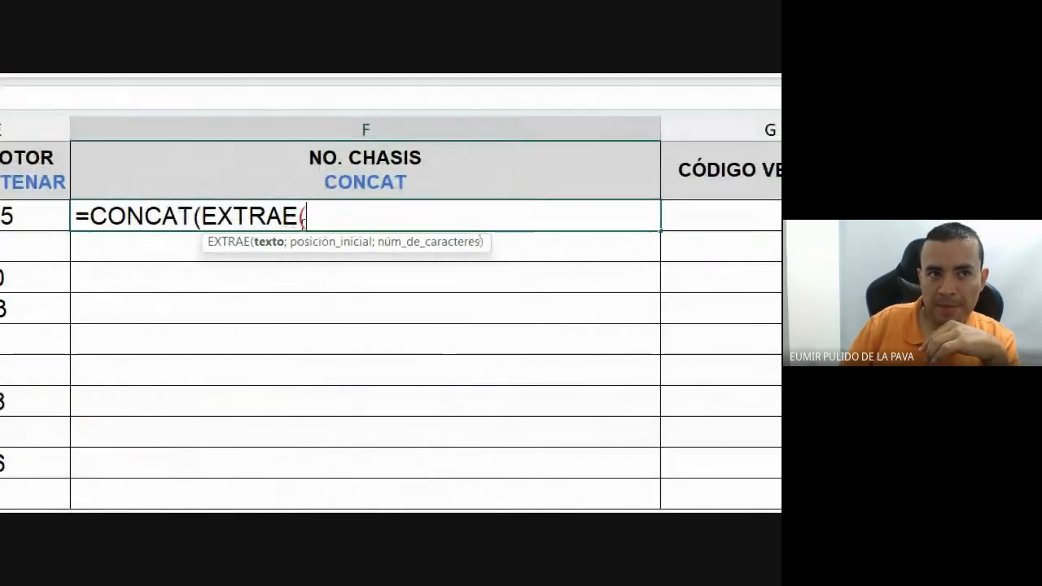
Fill the first EXTRAE with B3;2;2 to take the plate's 2nd and 3rd characters.
{"action": "left_click", "coordinate": [215, 217]}
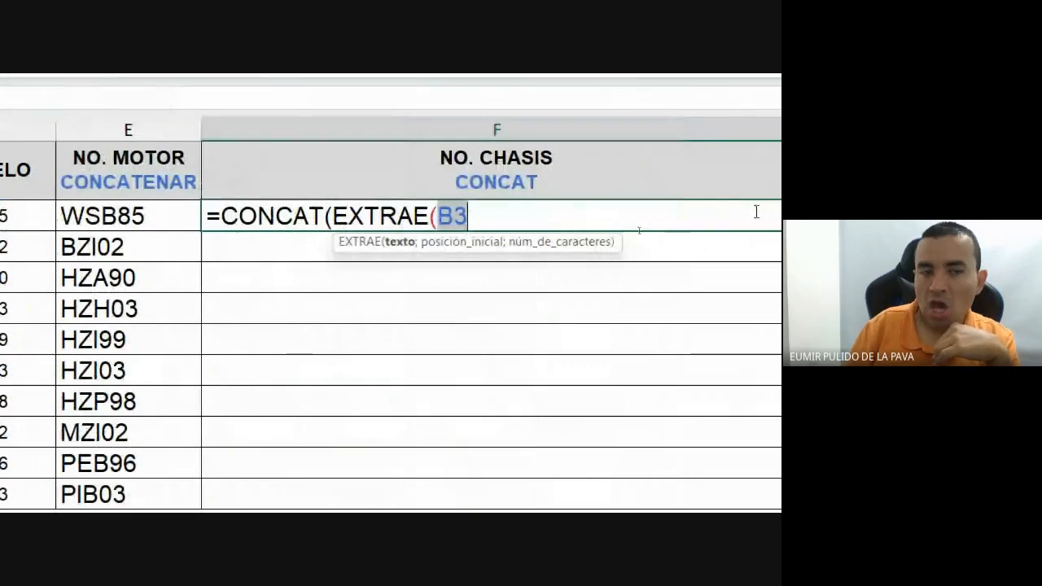
{"action": "type", "text": ";"}
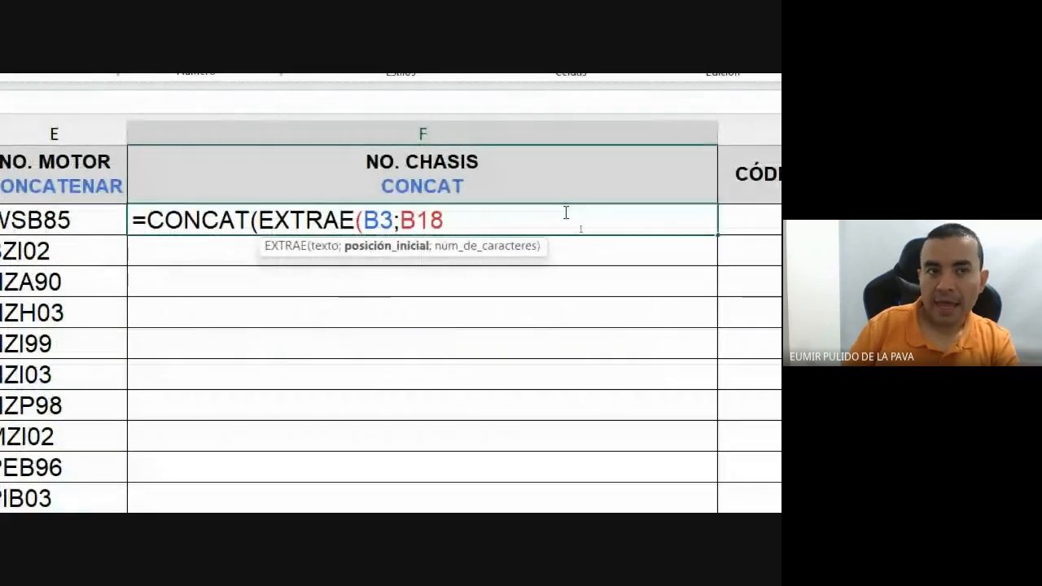
{"action": "key", "text": "BackSpace"}
{"action": "key", "text": "BackSpace"}
{"action": "key", "text": "BackSpace"}
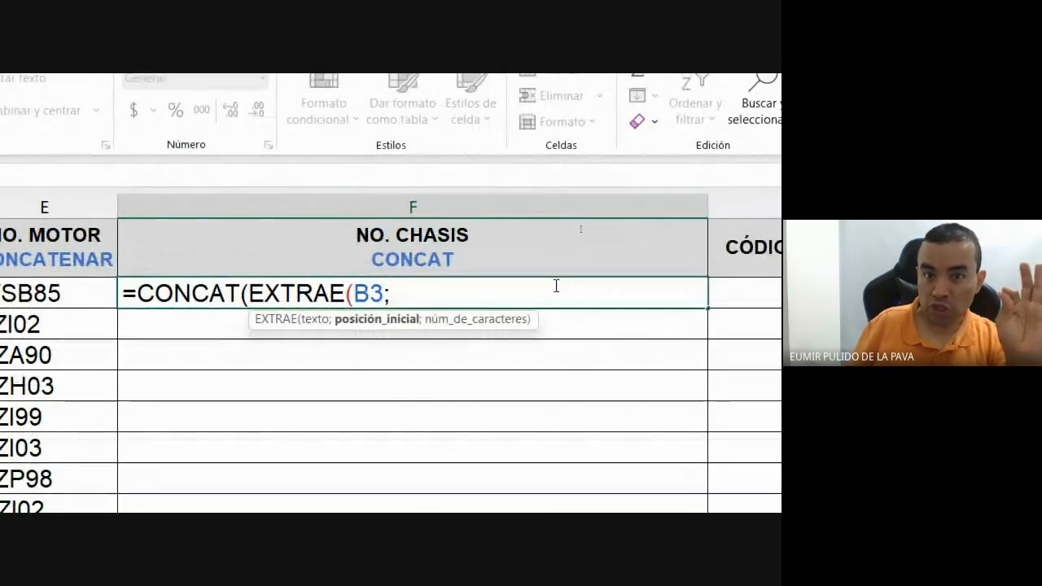
{"action": "type", "text": "2"}
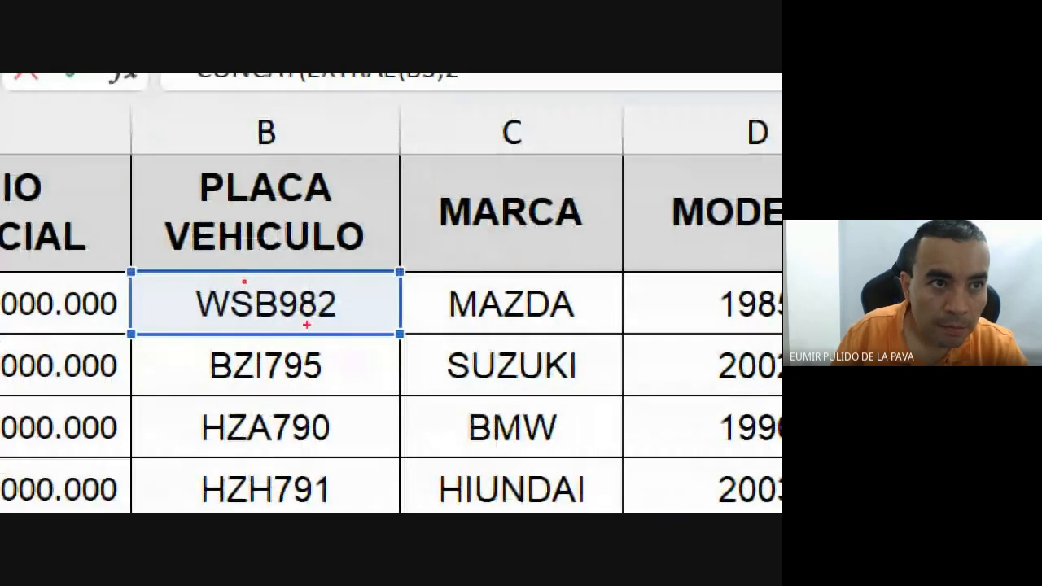
{"action": "left_click_drag", "start_coordinate": [244, 282], "coordinate": [243, 214]}
{"action": "left_click_drag", "start_coordinate": [244, 326], "coordinate": [147, 388]}
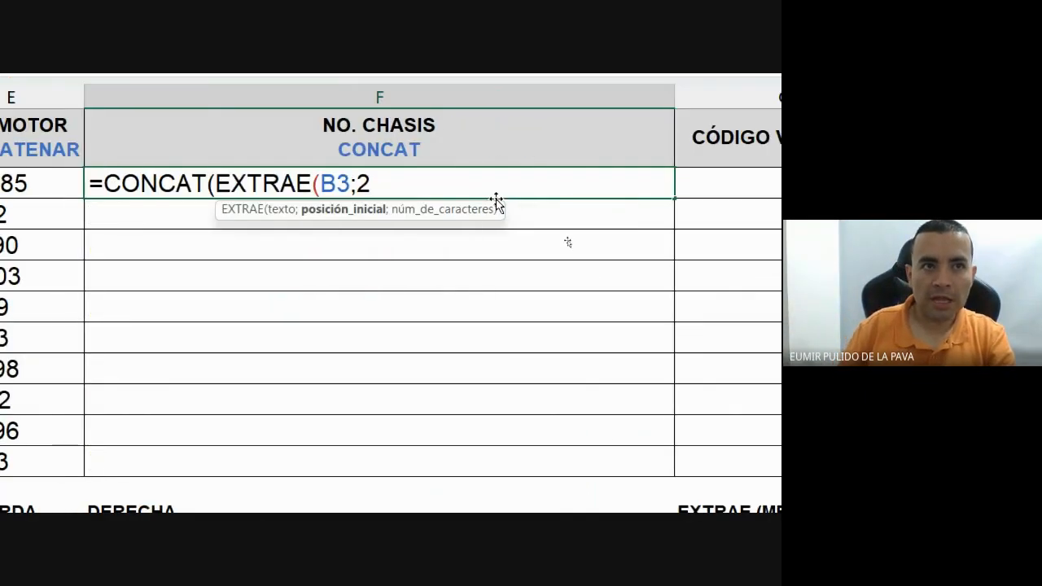
{"action": "type", "text": ";"}
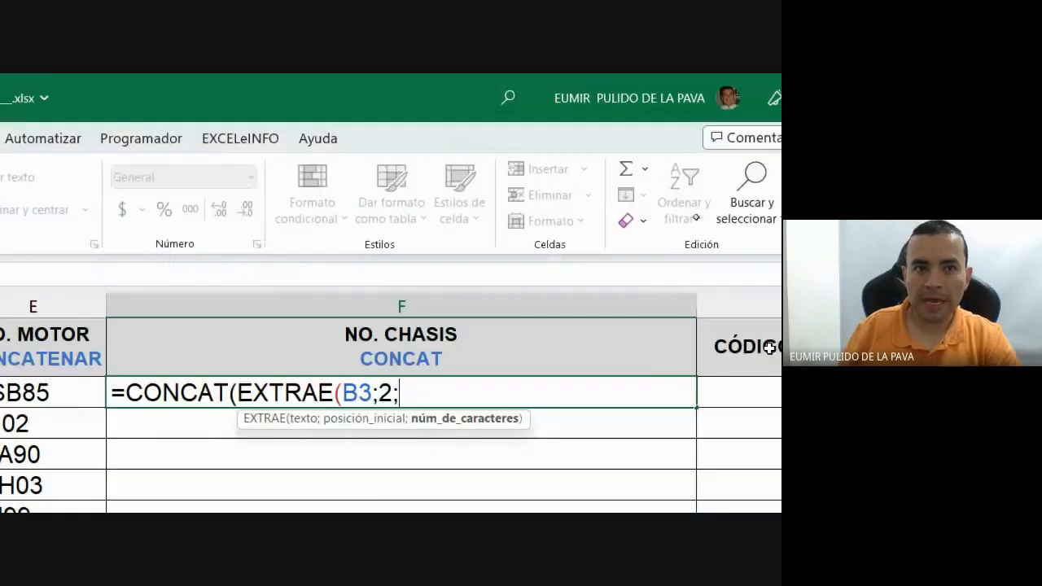
{"action": "type", "text": "2"}
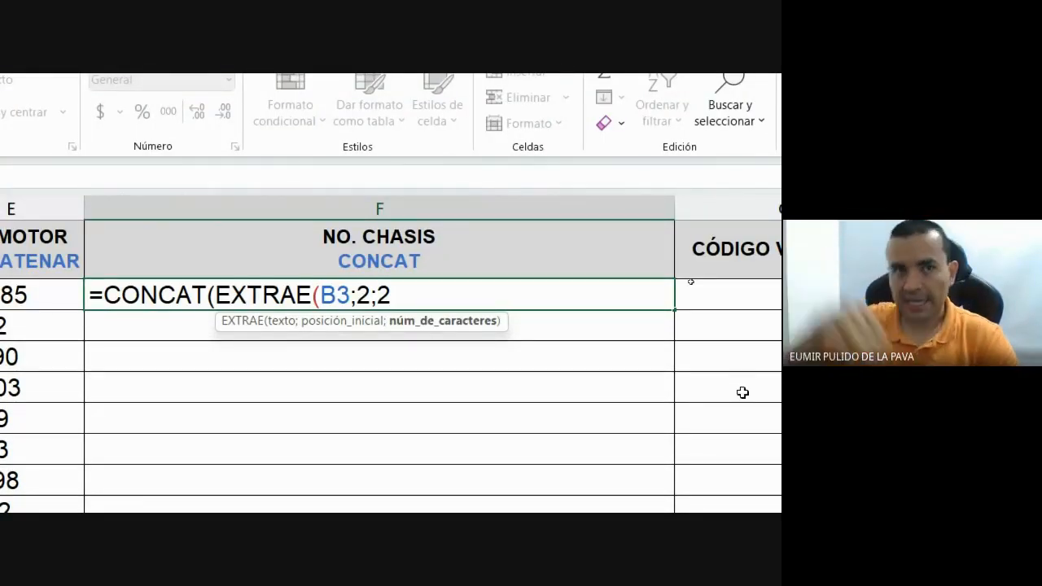
{"action": "type", "text": ")"}
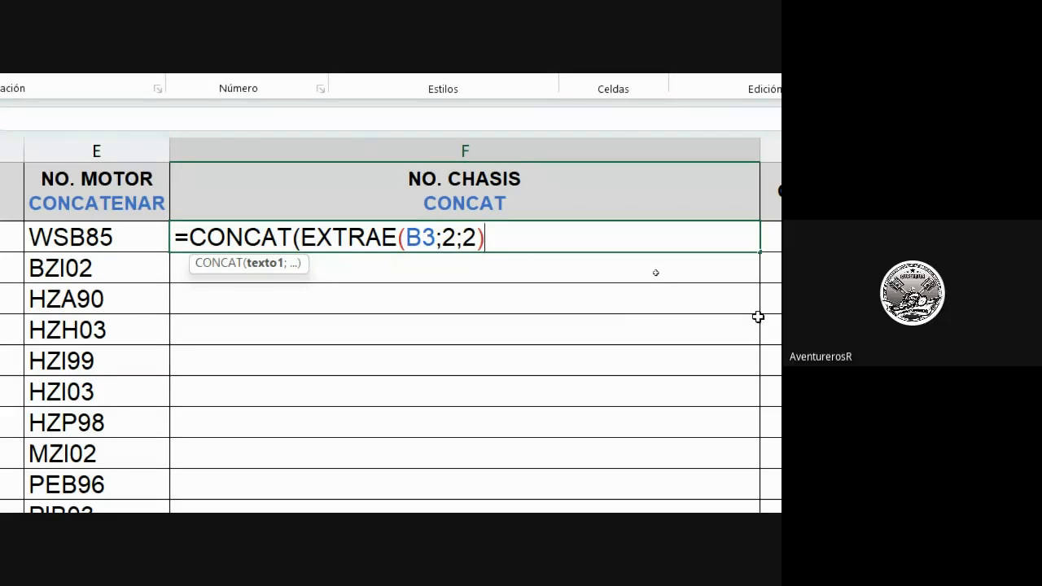
Append EXTRAE(C3;3;2) as the second CONCAT part, taking two brand characters from position 3.
{"action": "type", "text": ";EX"}
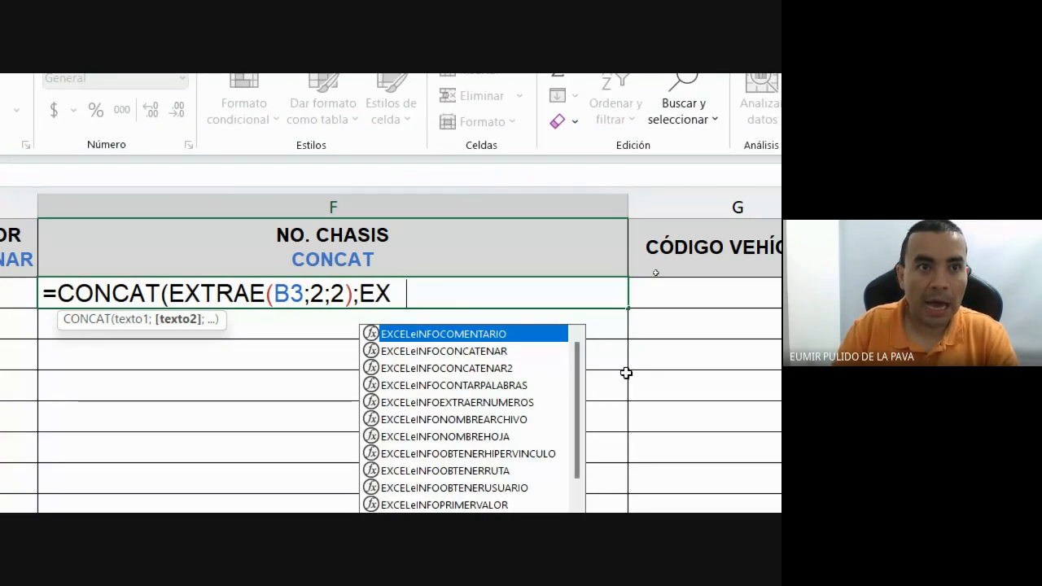
{"action": "type", "text": "TRAE("}
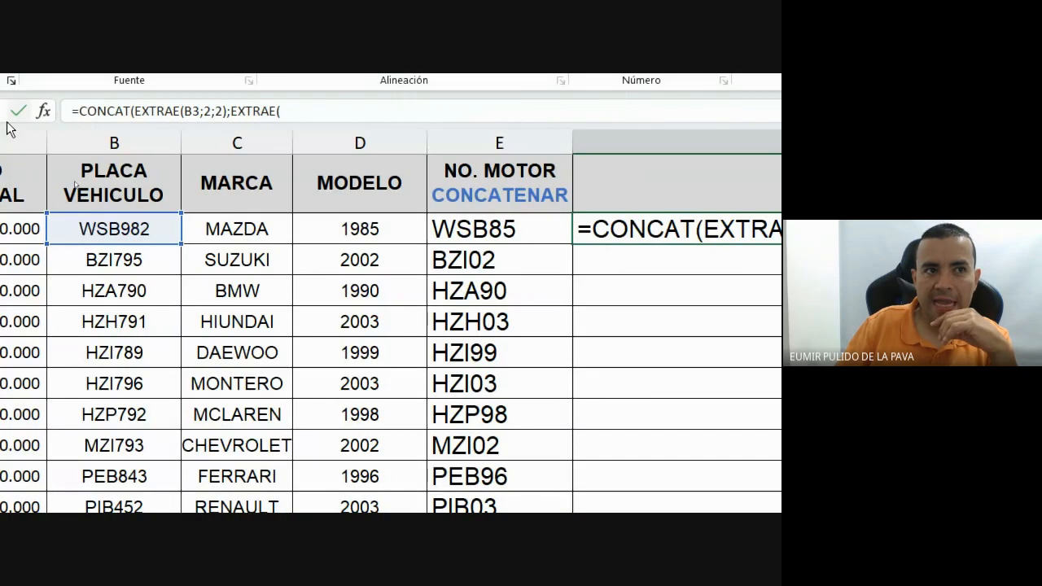
{"action": "left_click", "coordinate": [237, 228]}
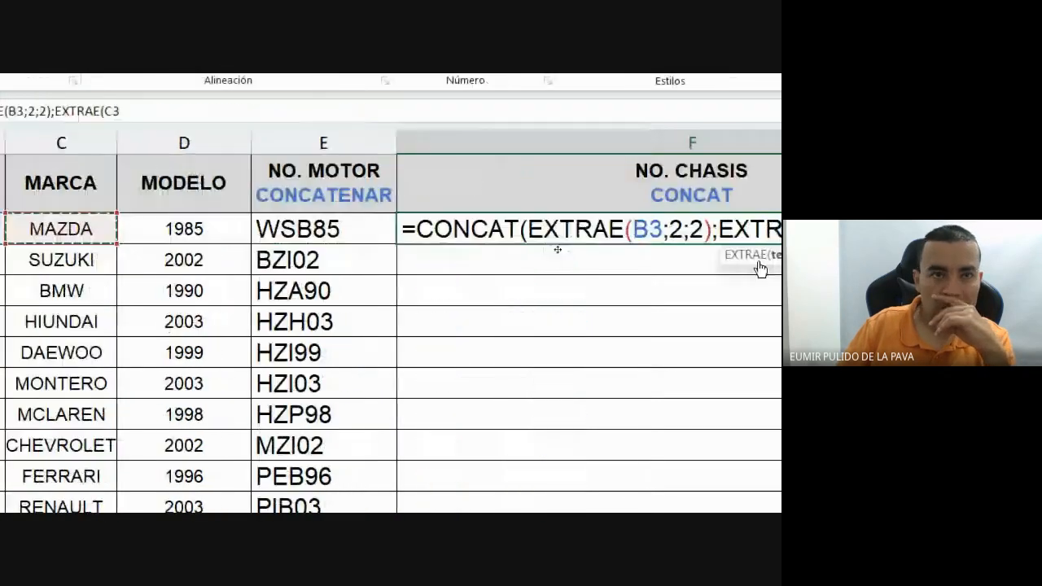
{"action": "type", "text": ";"}
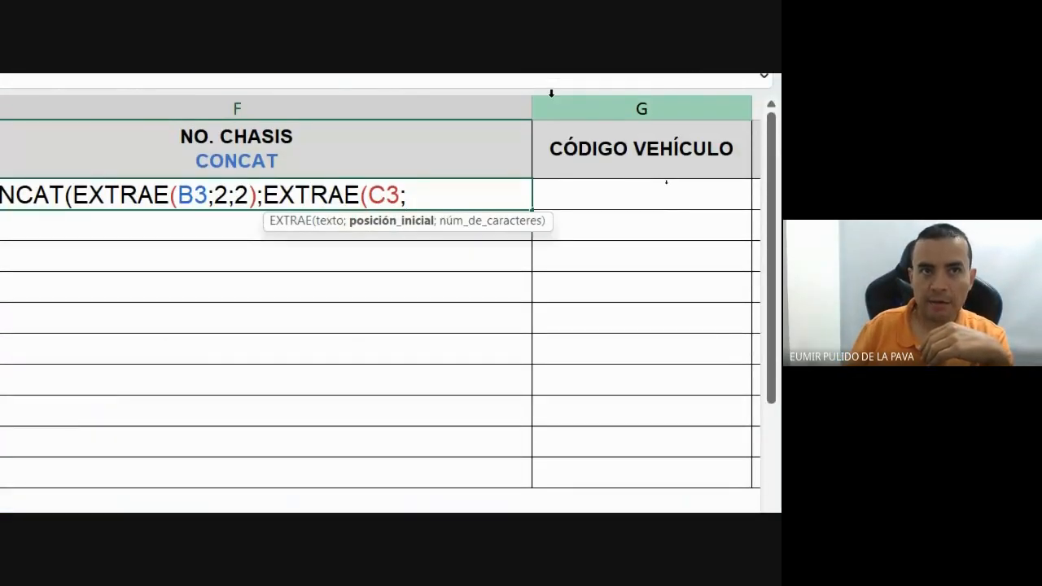
{"action": "type", "text": "3;"}
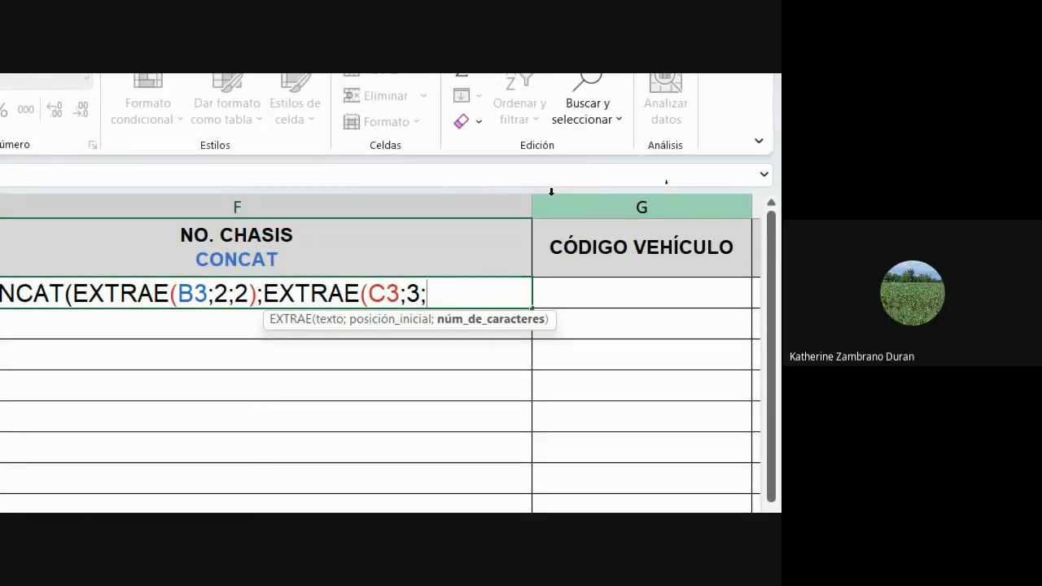
{"action": "type", "text": "2"}
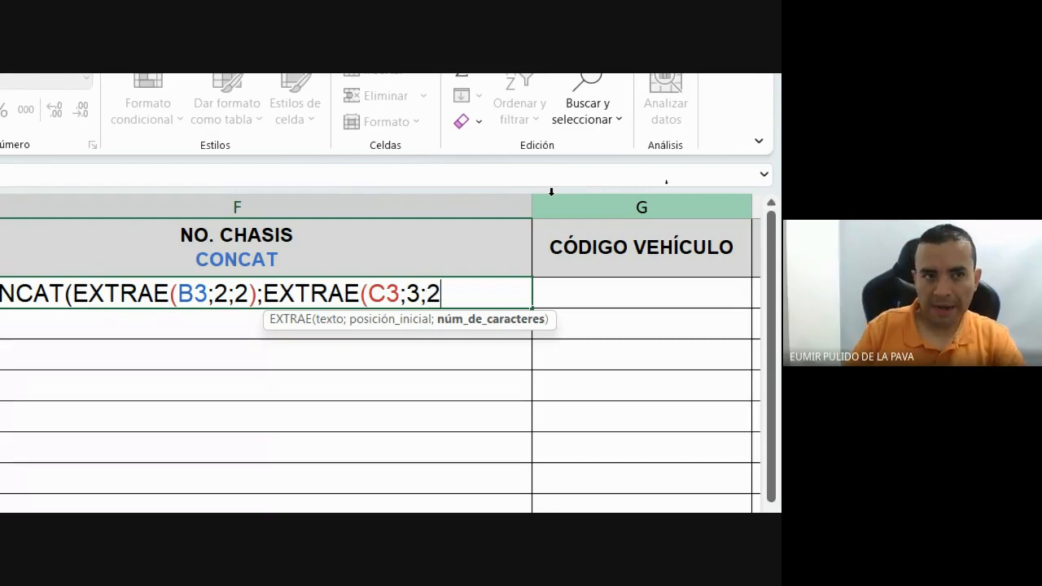
{"action": "type", "text": "))"}
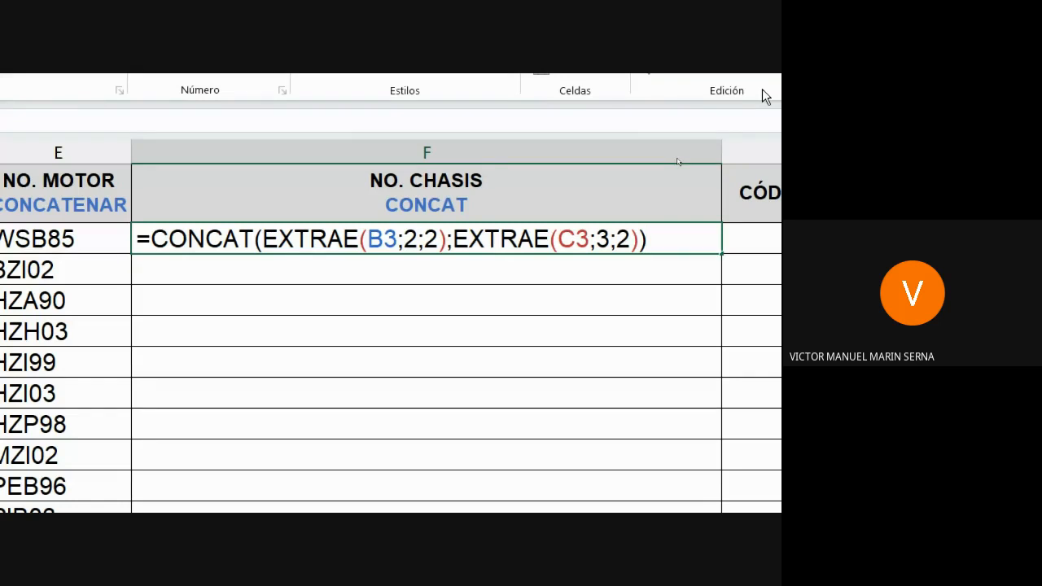
Confirm the chassis formula and copy it from F3 to F12, giving SBZD through IBNA.
{"action": "key", "text": "Return"}
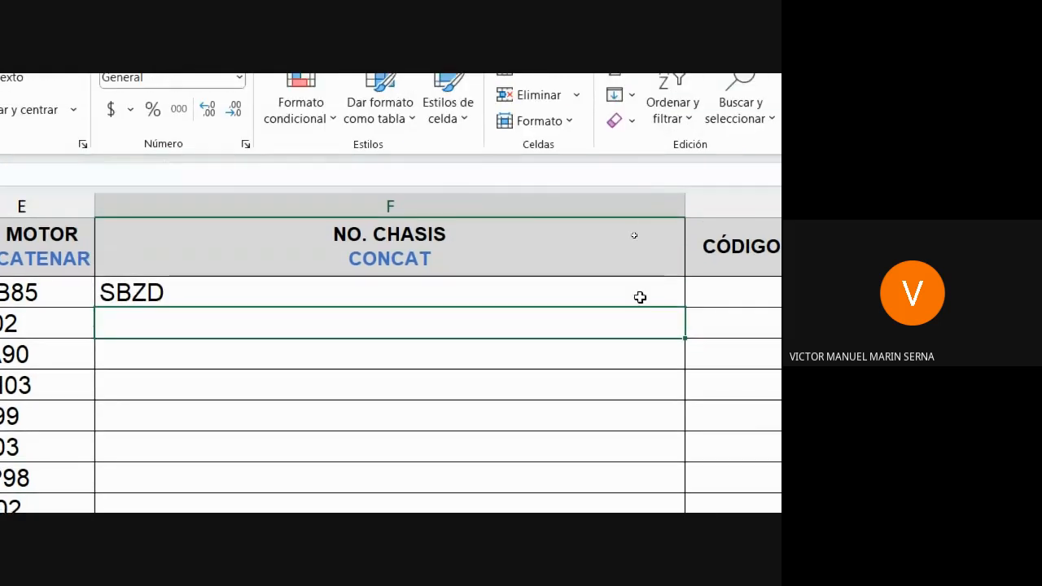
{"action": "left_click", "coordinate": [640, 263]}
{"action": "left_click_drag", "start_coordinate": [684, 192], "coordinate": [624, 451]}
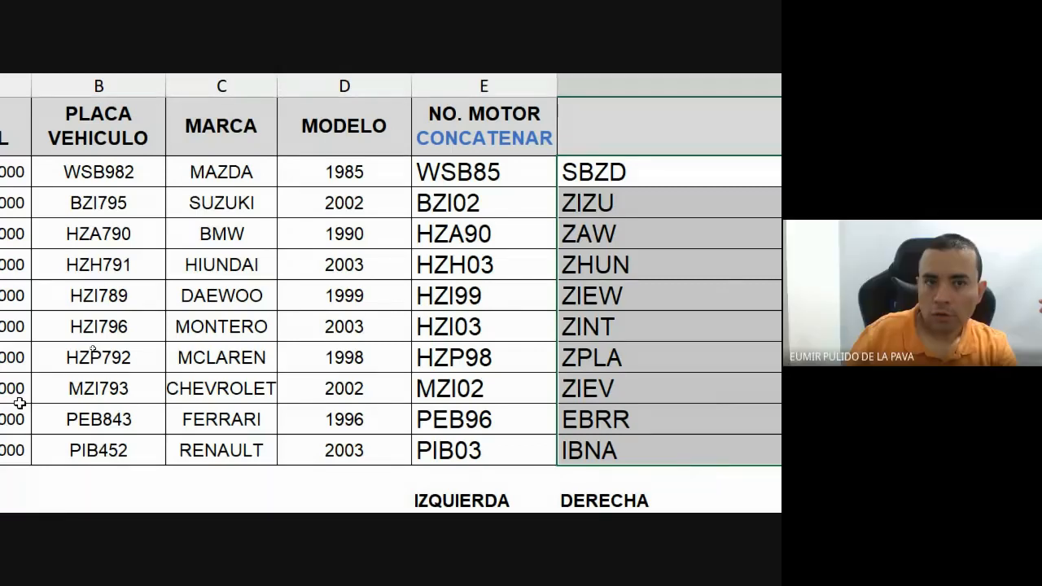
{"action": "scroll", "coordinate": [19, 399], "scroll_direction": "left", "scroll_amount": 3}
{"action": "scroll", "coordinate": [584, 439], "scroll_direction": "right", "scroll_amount": 3}
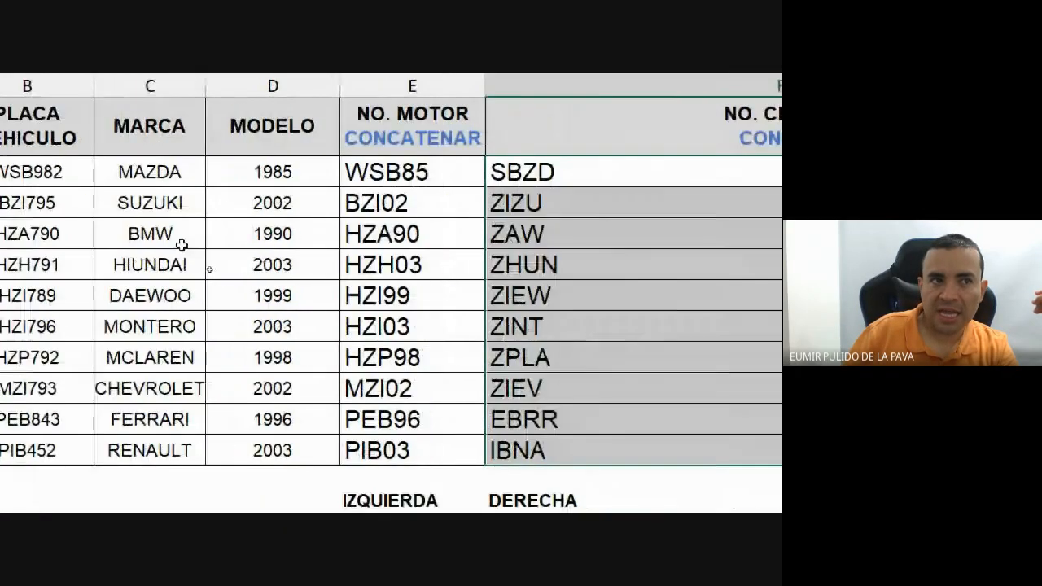
{"action": "left_click", "coordinate": [161, 234]}
{"action": "left_click_drag", "start_coordinate": [160, 234], "coordinate": [175, 235]}
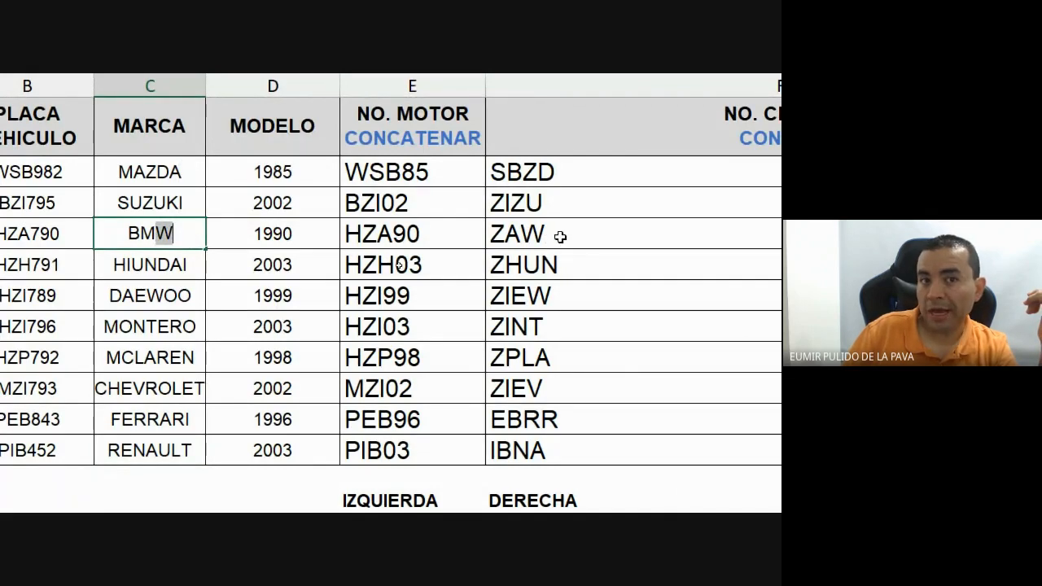
{"action": "scroll", "coordinate": [90, 247], "scroll_direction": "left", "scroll_amount": 1}
{"action": "scroll", "coordinate": [90, 246], "scroll_direction": "left", "scroll_amount": 2}
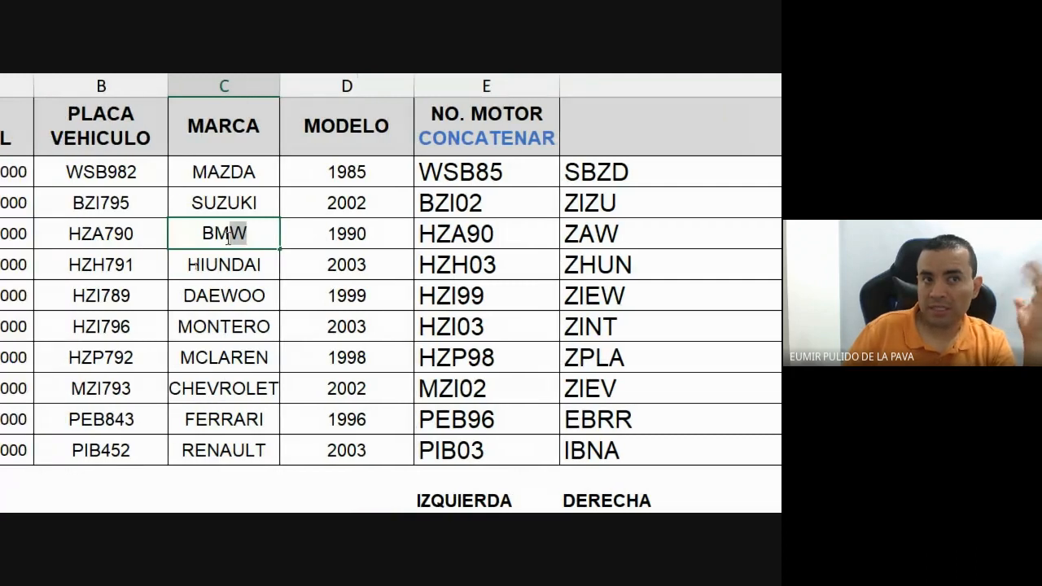
{"action": "scroll", "coordinate": [710, 248], "scroll_direction": "right", "scroll_amount": 4}
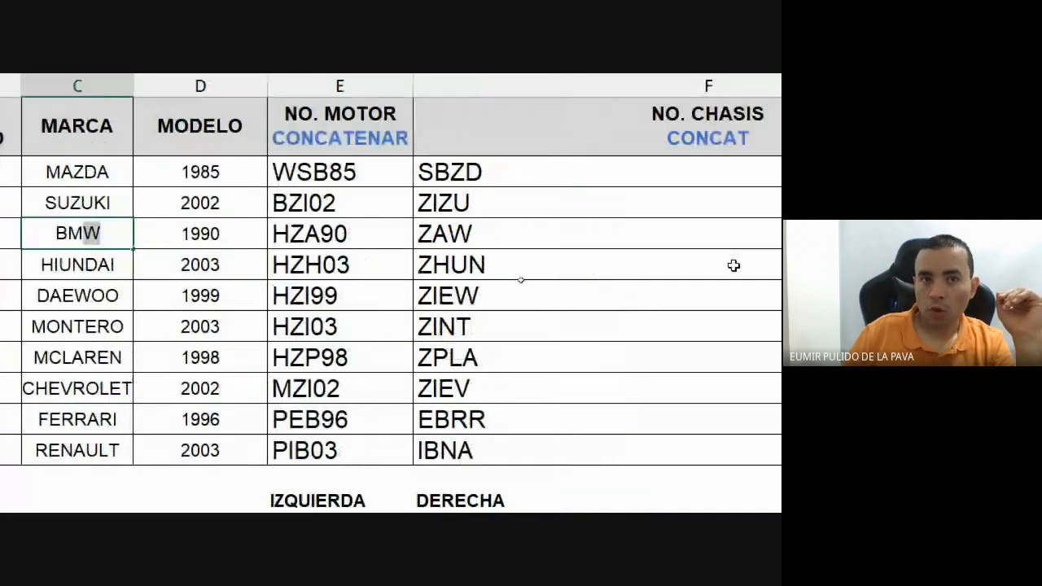
{"action": "key", "text": "Return"}
{"action": "scroll", "coordinate": [735, 323], "scroll_direction": "right", "scroll_amount": 10}
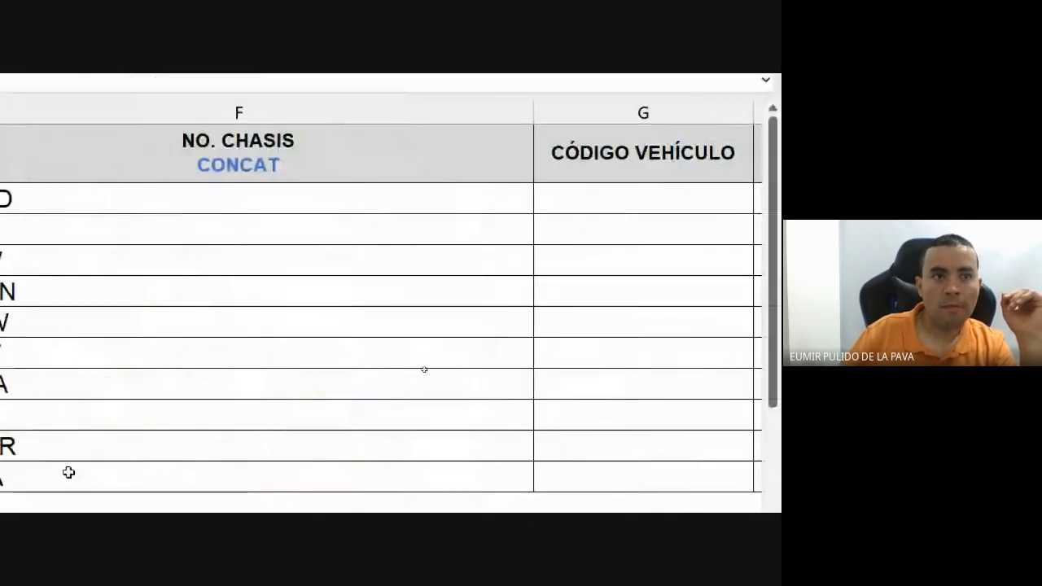
{"action": "scroll", "coordinate": [70, 472], "scroll_direction": "left", "scroll_amount": 5}
{"action": "scroll", "coordinate": [107, 405], "scroll_direction": "down", "scroll_amount": 2}
{"action": "scroll", "coordinate": [465, 193], "scroll_direction": "up", "scroll_amount": 5}
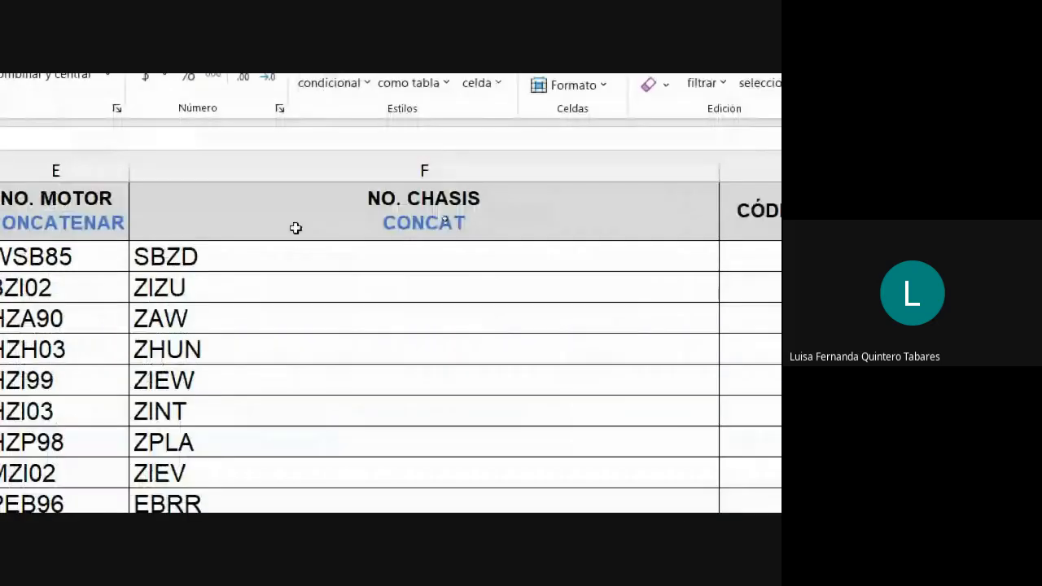
{"action": "double_click", "coordinate": [296, 255]}
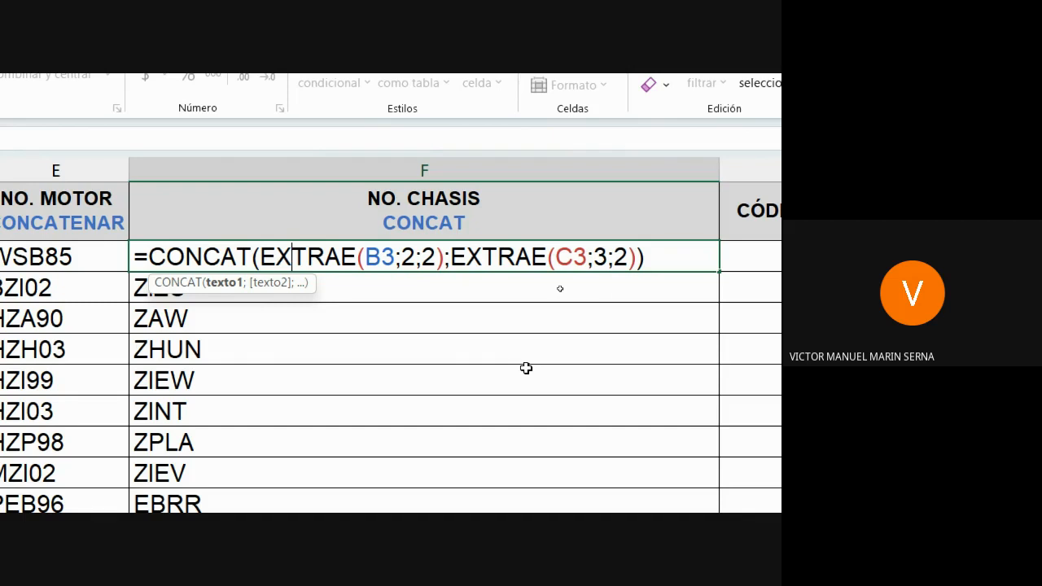
{"action": "key", "text": "Return"}
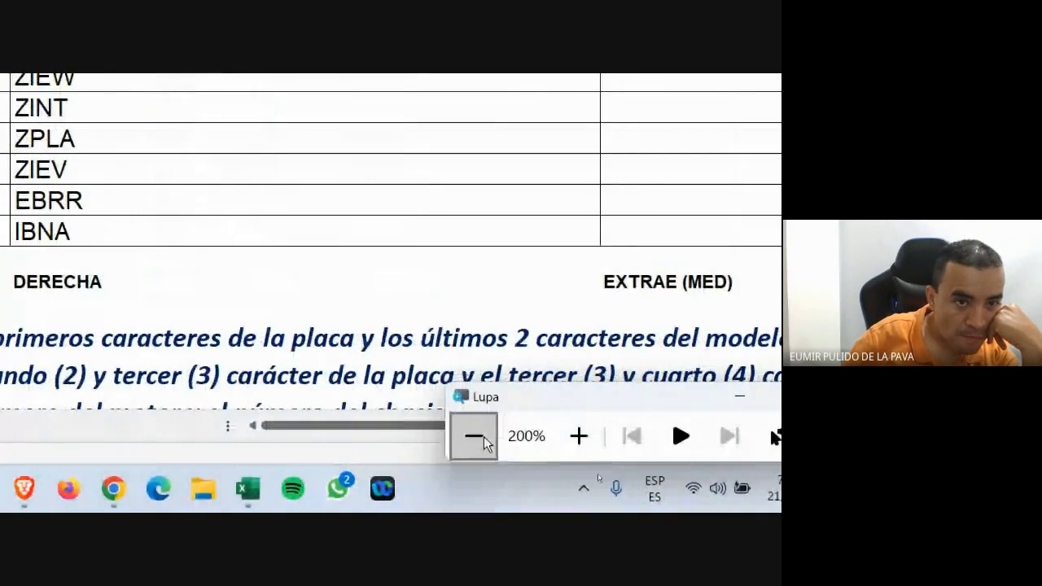
Restore normal magnification and copy the chassis formula text from F3.
{"action": "left_click", "coordinate": [475, 435]}
{"action": "mouse_move", "coordinate": [413, 501]}
{"action": "left_click", "coordinate": [372, 465]}
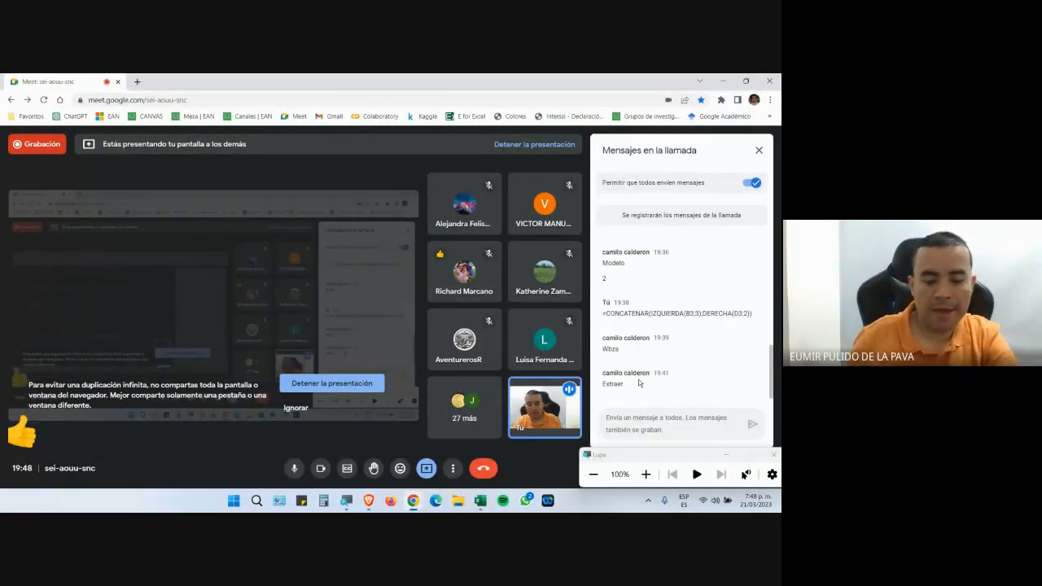
{"action": "key", "text": "alt+Tab"}
{"action": "left_click", "coordinate": [476, 508]}
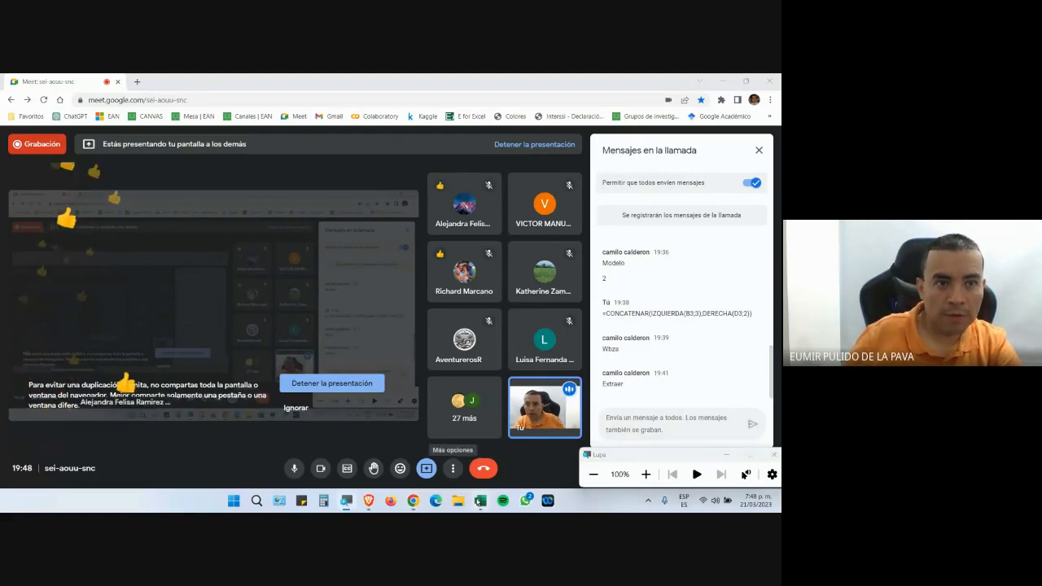
{"action": "left_click", "coordinate": [480, 503]}
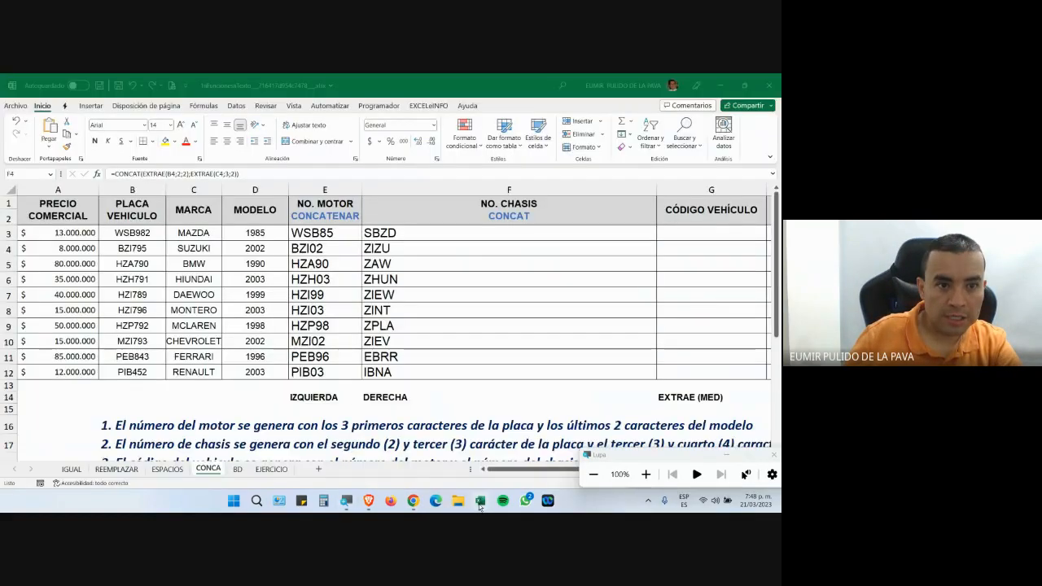
{"action": "key", "text": "Up"}
{"action": "key", "text": "F2"}
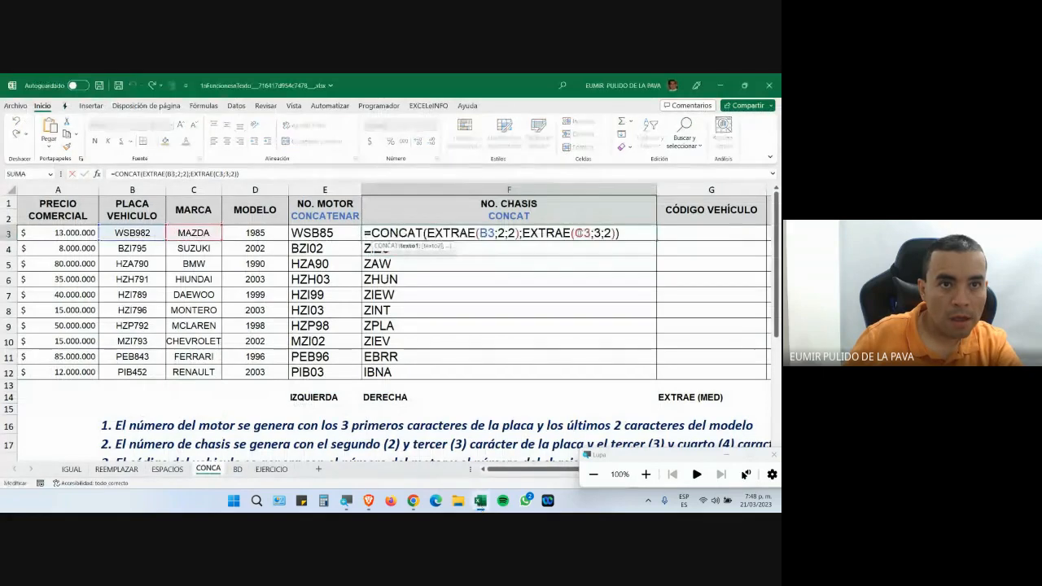
{"action": "left_click_drag", "start_coordinate": [634, 233], "coordinate": [332, 236]}
{"action": "key", "text": "ctrl+c"}
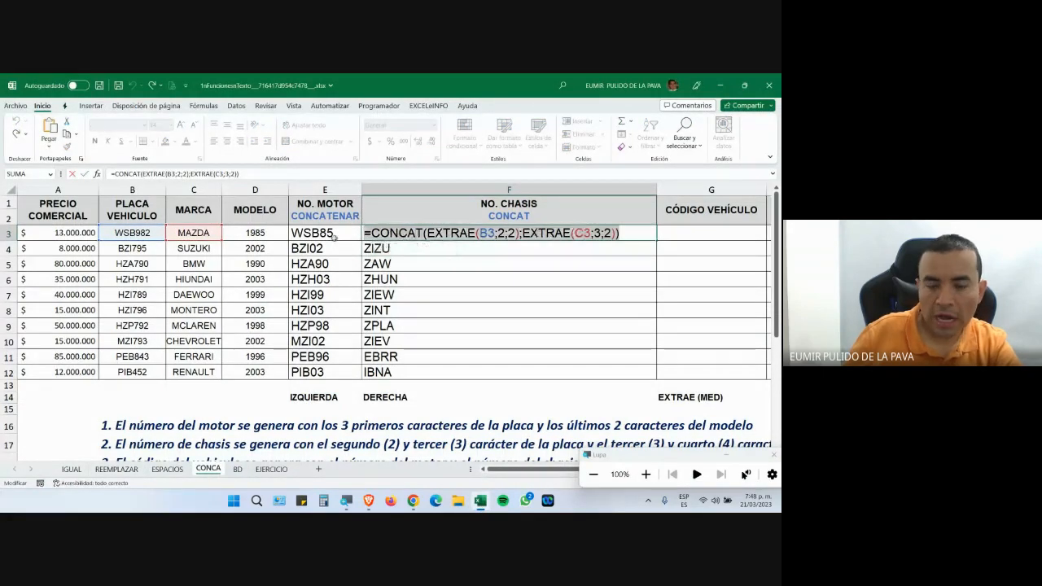
{"action": "key", "text": "Return"}
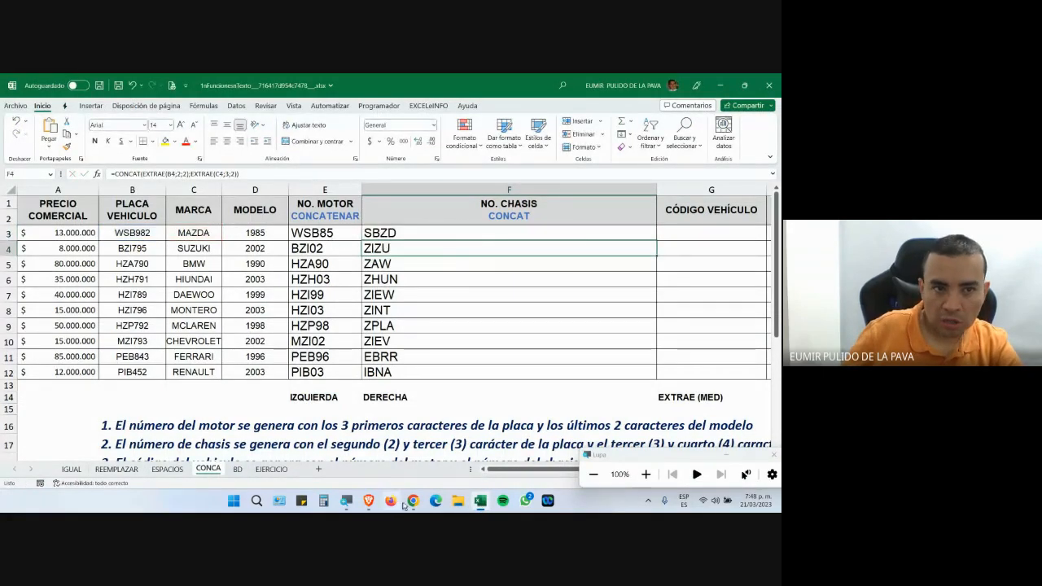
Post =CONCAT(EXTRAE(B3;2;2);EXTRAE(C3;3;2)) in the Google Meet chat and return to Excel.
{"action": "left_click", "coordinate": [414, 502]}
{"action": "left_click", "coordinate": [374, 448]}
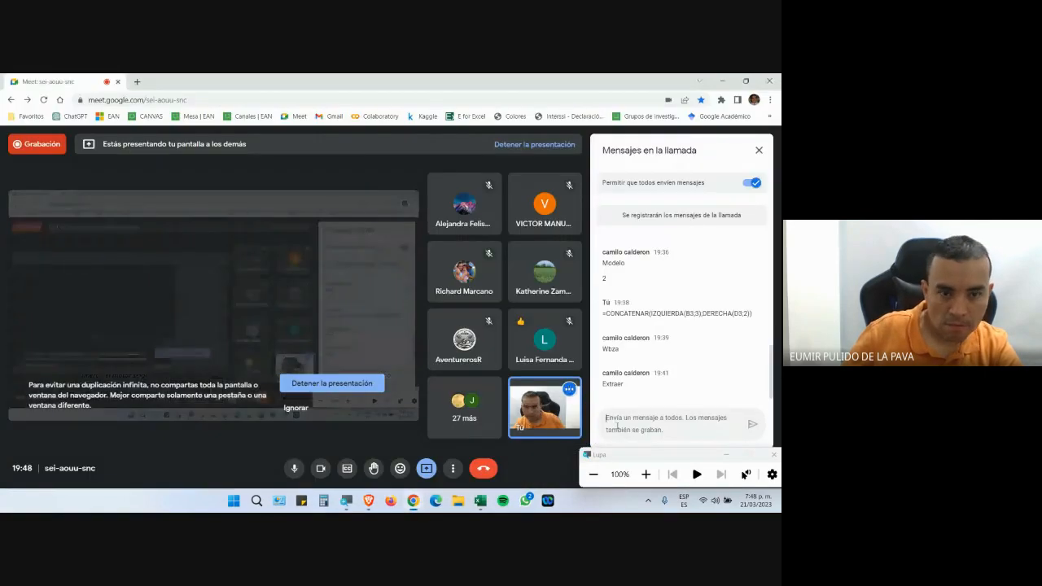
{"action": "left_click", "coordinate": [617, 428]}
{"action": "key", "text": "ctrl+v"}
{"action": "key", "text": "Return"}
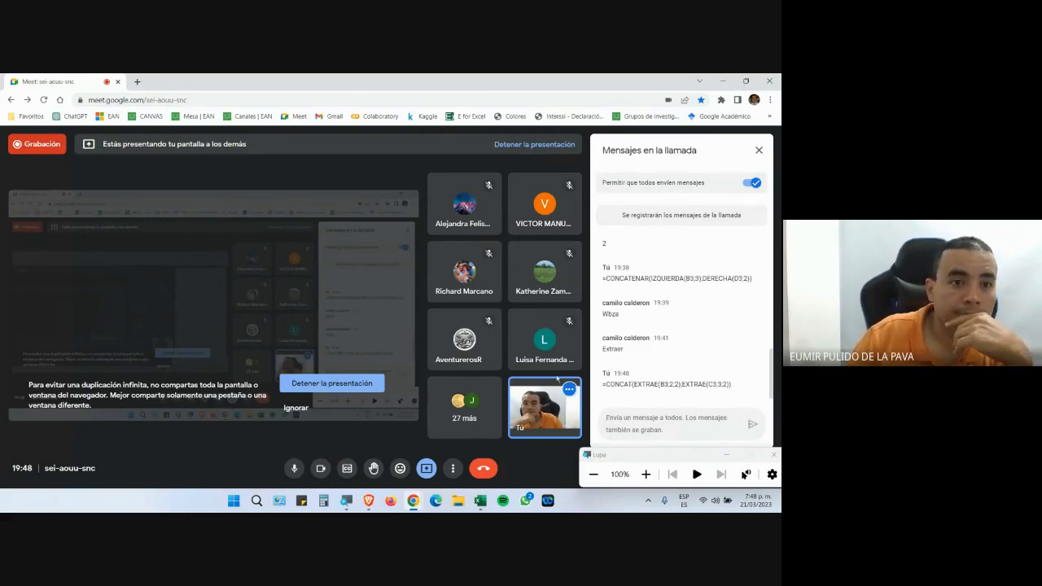
{"action": "left_click", "coordinate": [480, 503]}
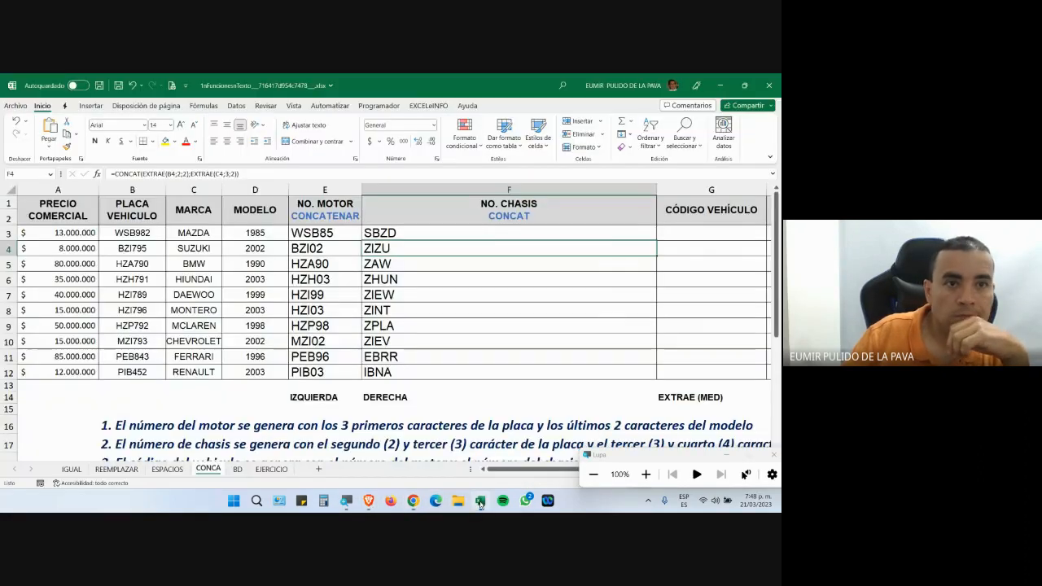
Hide the magnifier, review G3:J3 and the instructions, and open the BD sheet.
{"action": "left_click", "coordinate": [726, 455]}
{"action": "left_click_drag", "start_coordinate": [593, 469], "coordinate": [704, 477]}
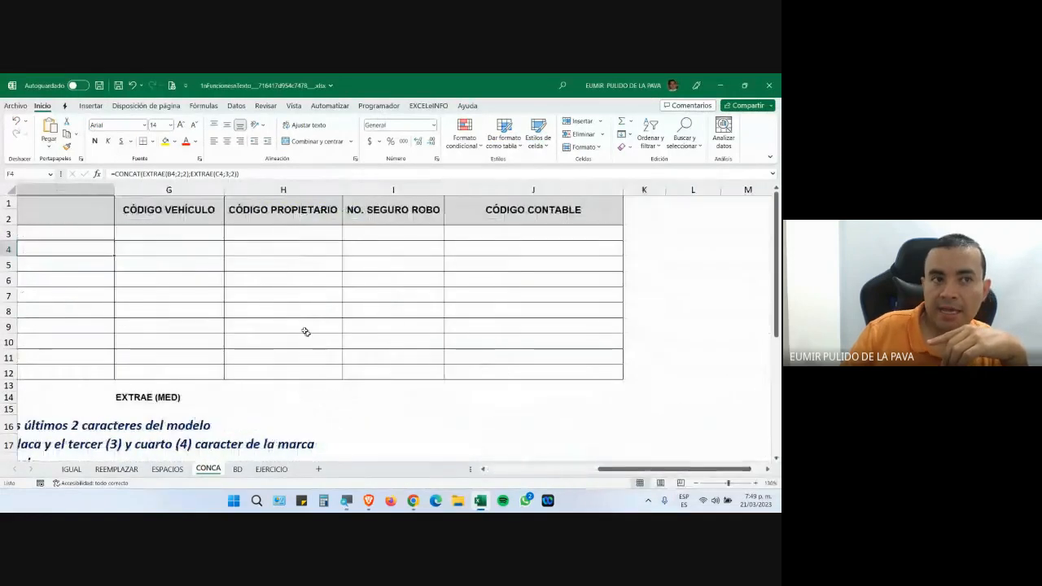
{"action": "left_click_drag", "start_coordinate": [221, 234], "coordinate": [488, 233]}
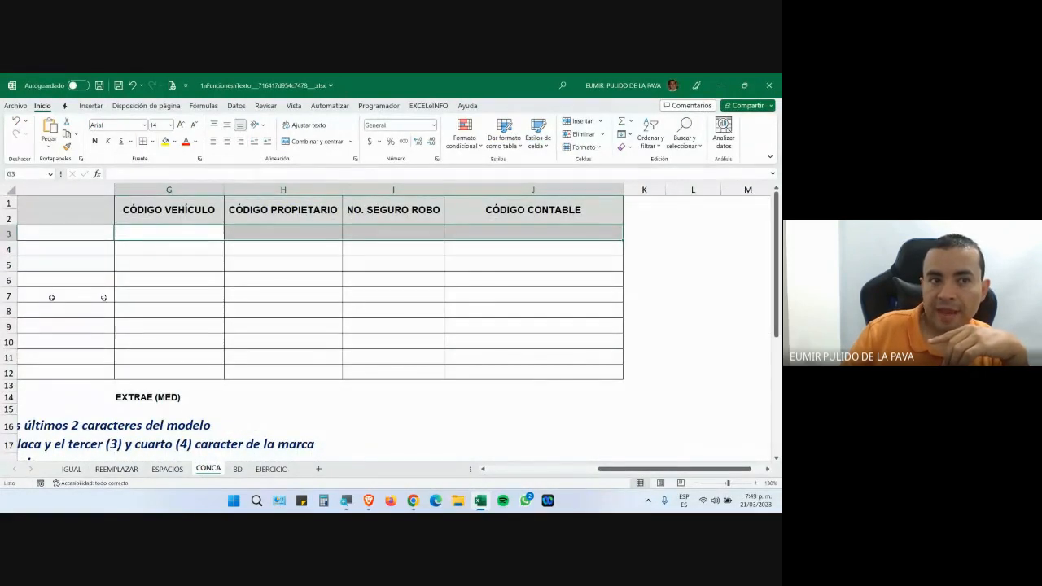
{"action": "left_click_drag", "start_coordinate": [622, 470], "coordinate": [510, 462]}
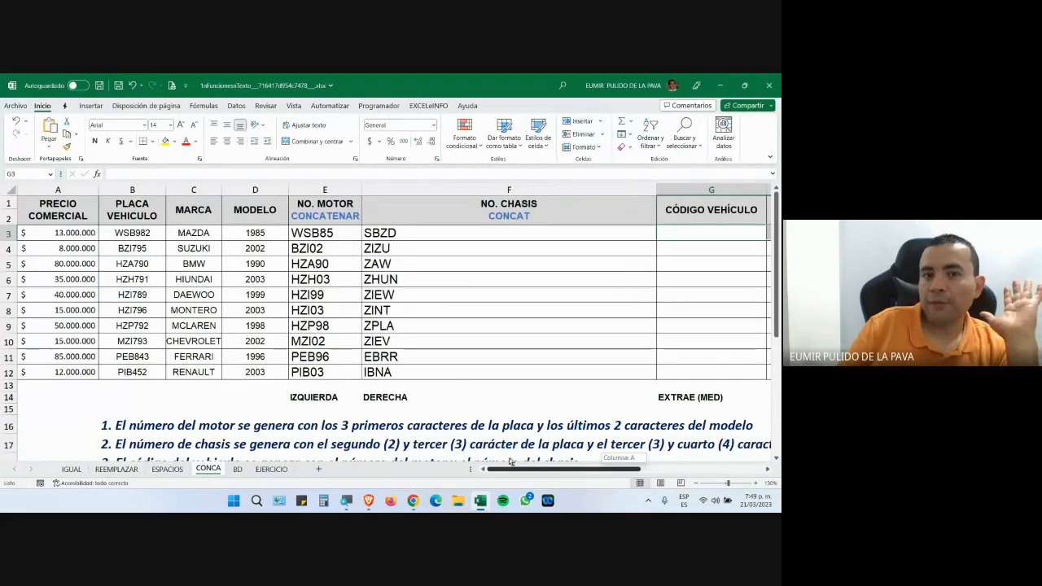
{"action": "scroll", "coordinate": [522, 440], "scroll_direction": "down", "scroll_amount": 3}
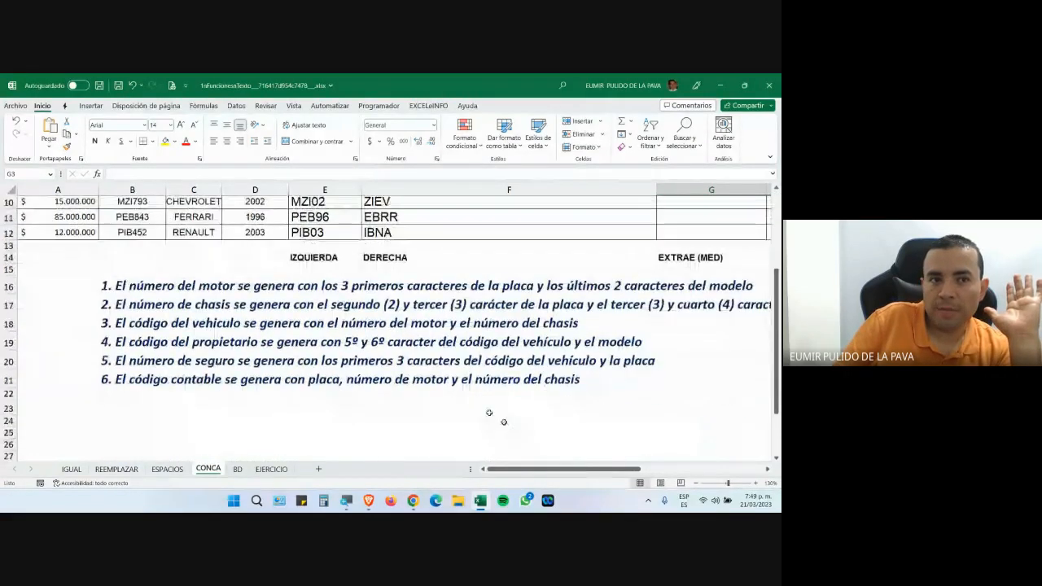
{"action": "left_click_drag", "start_coordinate": [389, 316], "coordinate": [399, 377]}
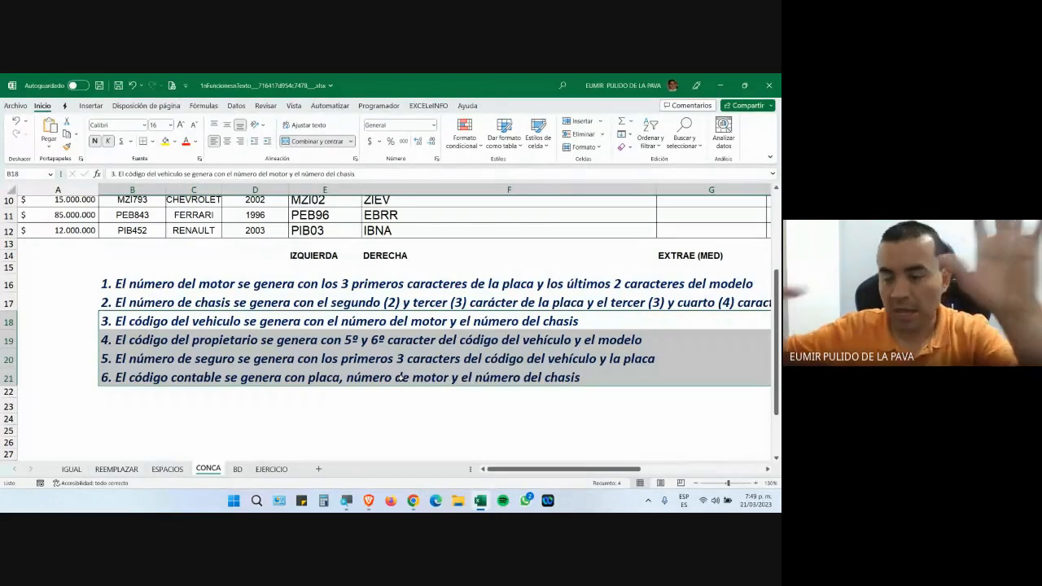
{"action": "left_click", "coordinate": [237, 472]}
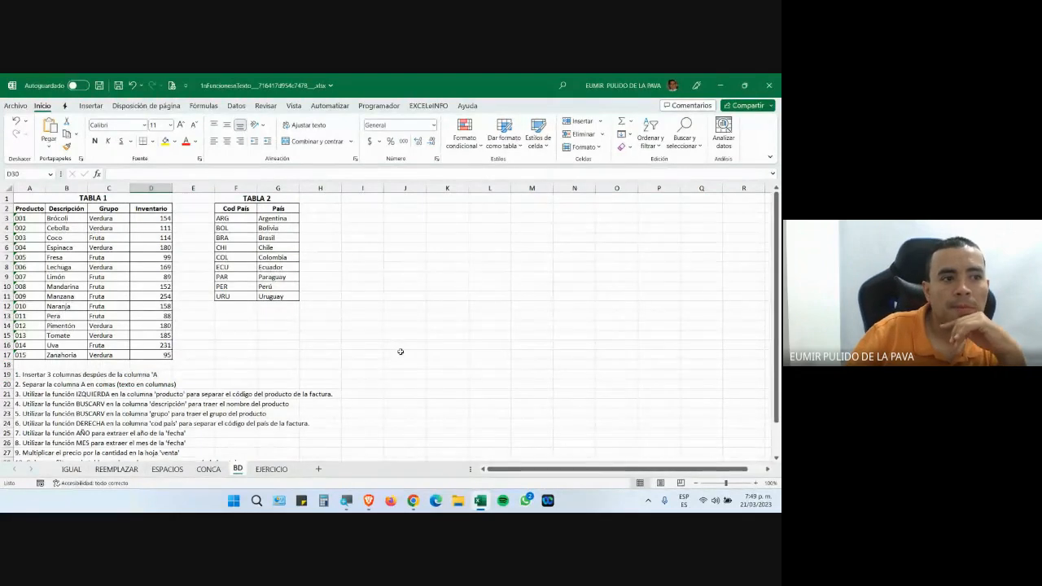
{"action": "scroll", "coordinate": [423, 343], "scroll_direction": "down", "scroll_amount": 2}
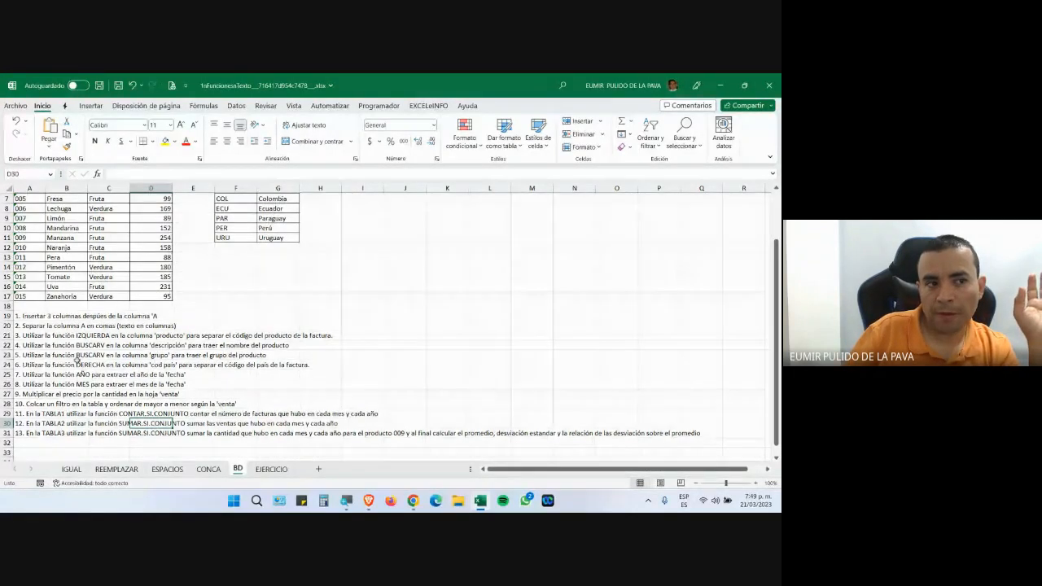
{"action": "scroll", "coordinate": [145, 402], "scroll_direction": "up", "scroll_amount": 2}
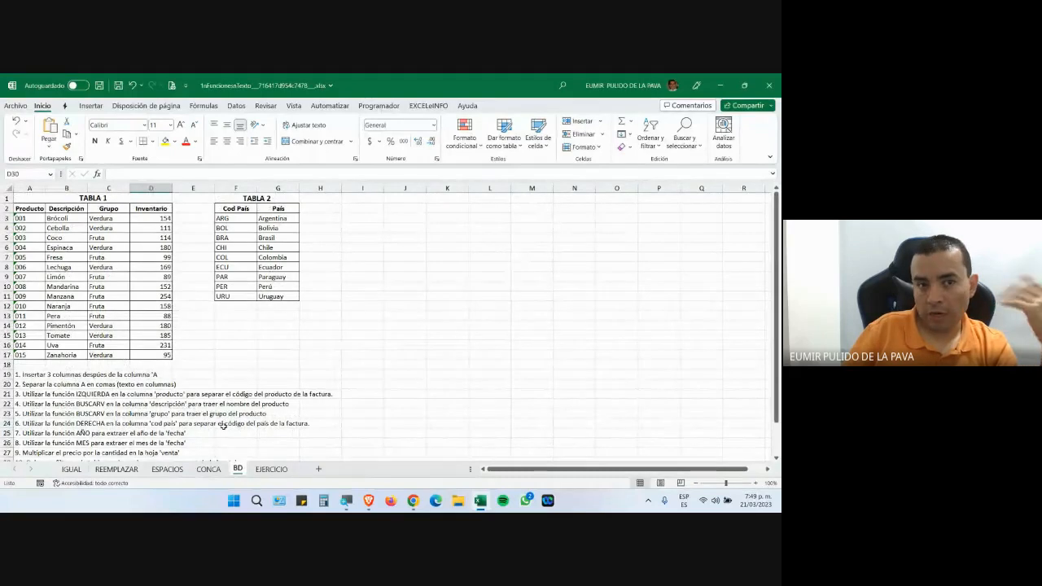
{"action": "left_click", "coordinate": [347, 501]}
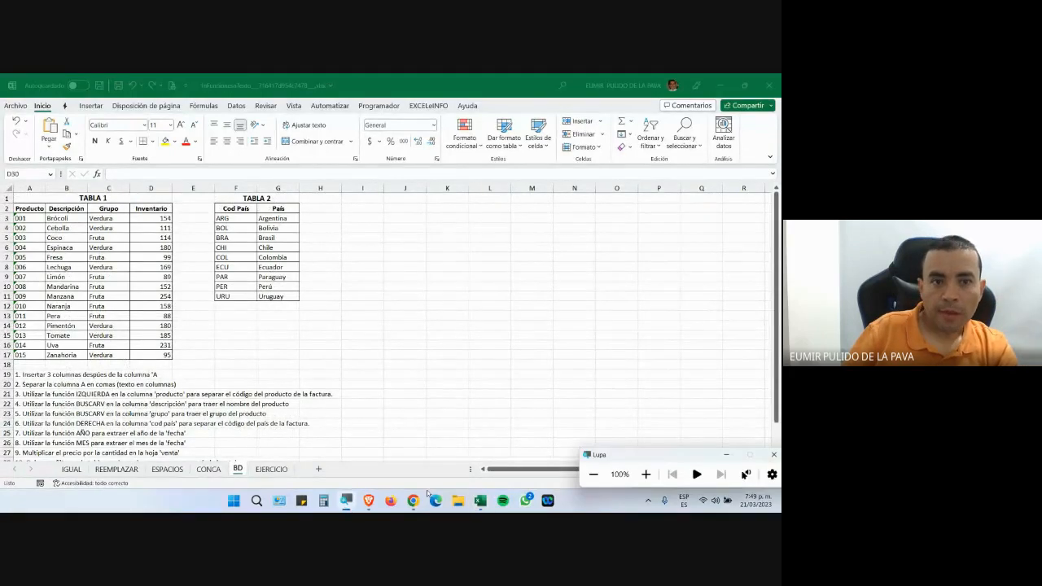
{"action": "left_click", "coordinate": [647, 475]}
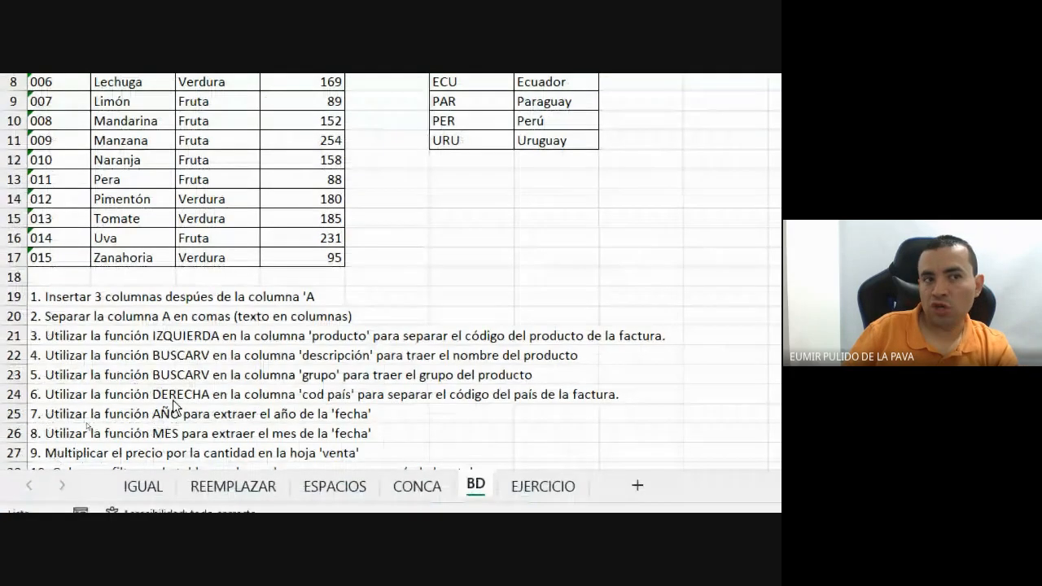
{"action": "scroll", "coordinate": [174, 391], "scroll_direction": "down", "scroll_amount": 1}
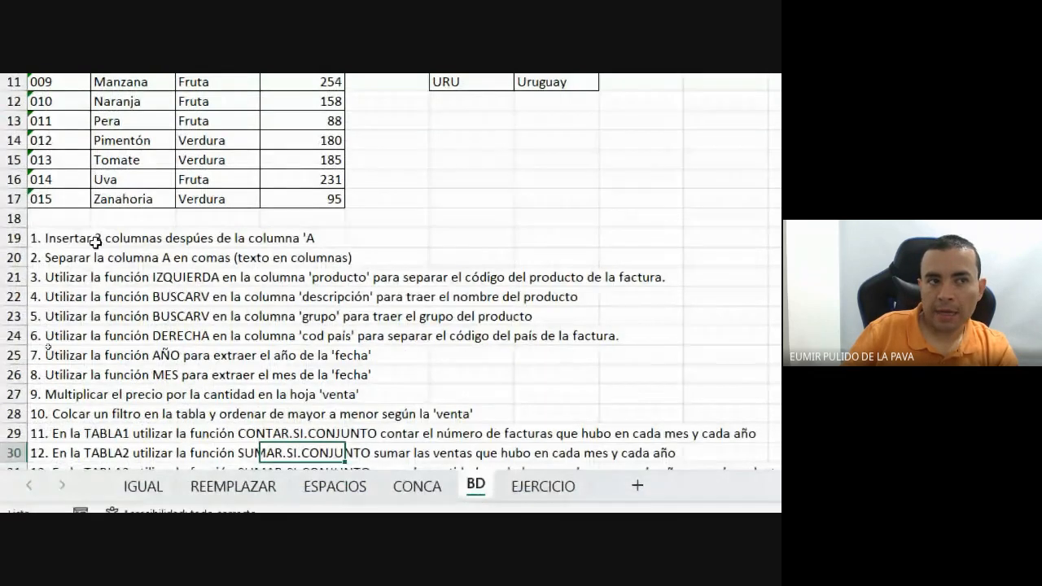
{"action": "left_click", "coordinate": [10, 238]}
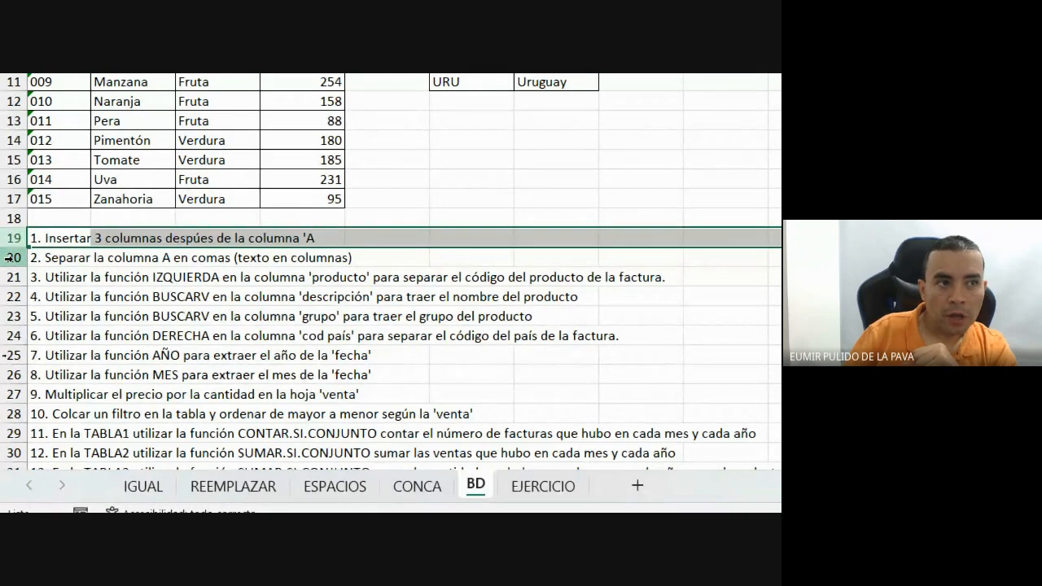
{"action": "left_click", "coordinate": [11, 258]}
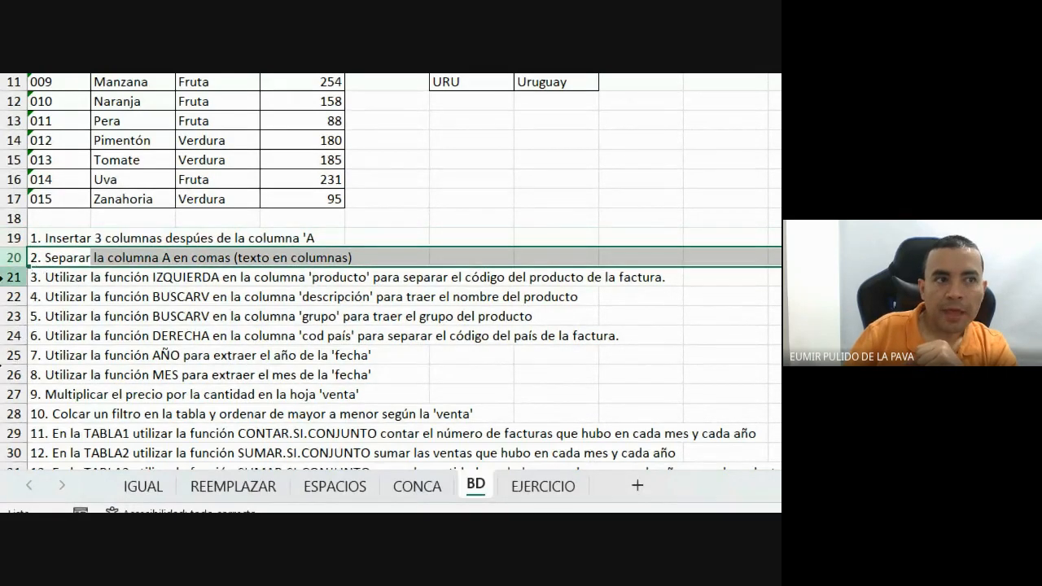
{"action": "left_click", "coordinate": [3, 278]}
{"action": "left_click_drag", "start_coordinate": [15, 296], "coordinate": [16, 320]}
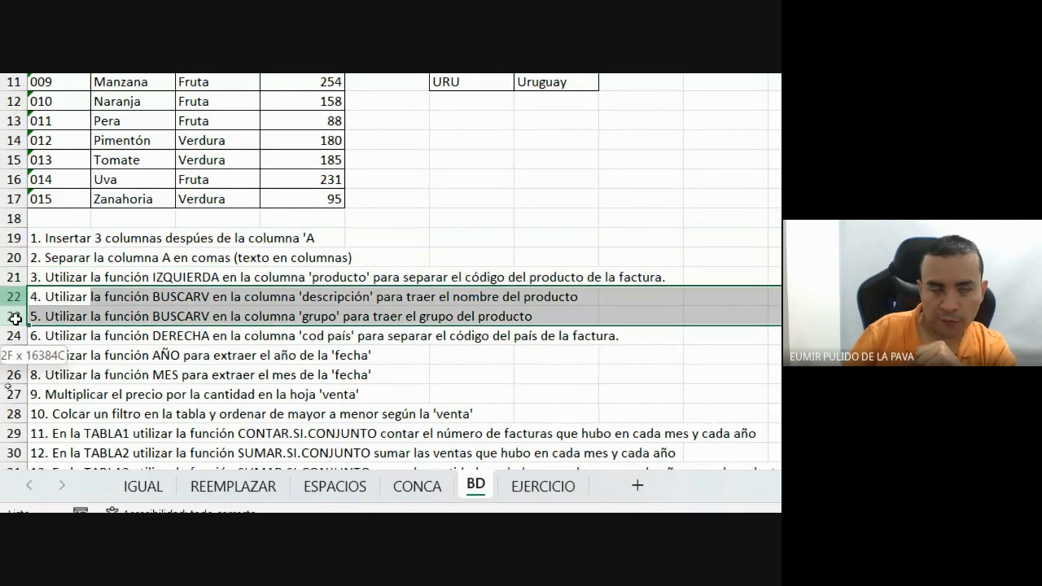
{"action": "left_click", "coordinate": [13, 336]}
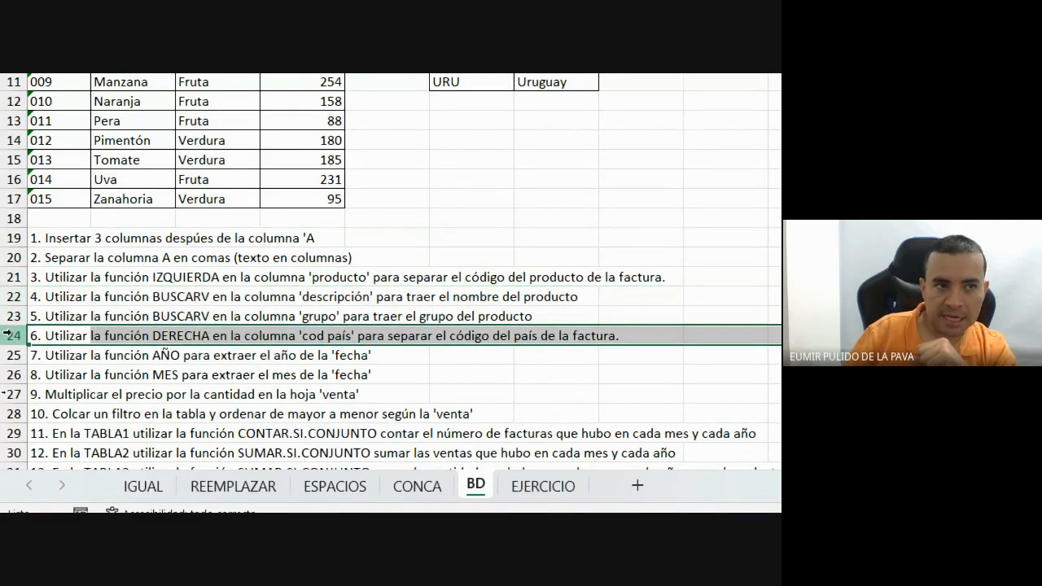
{"action": "left_click", "coordinate": [12, 355]}
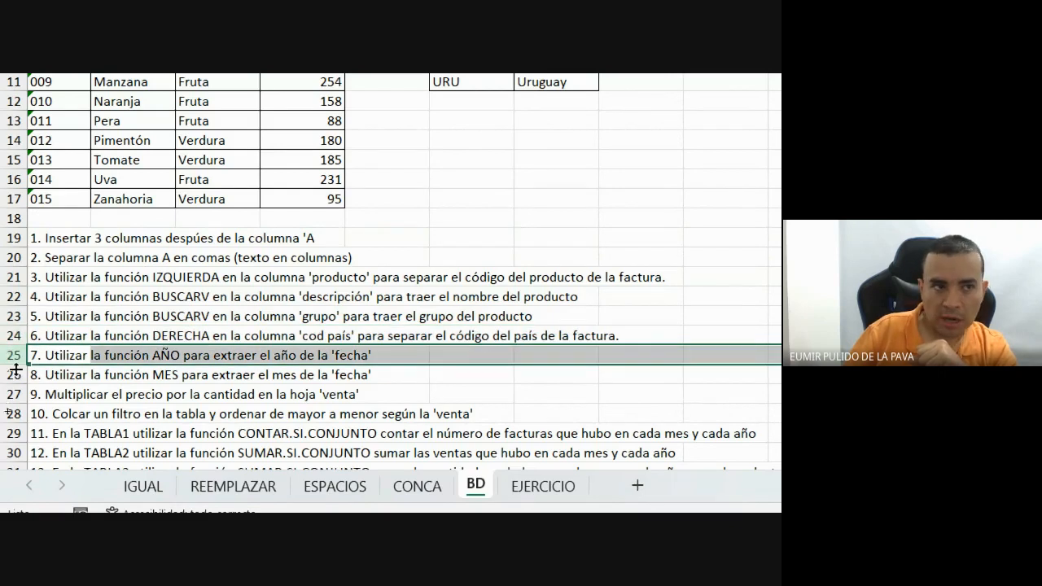
{"action": "left_click", "coordinate": [10, 375]}
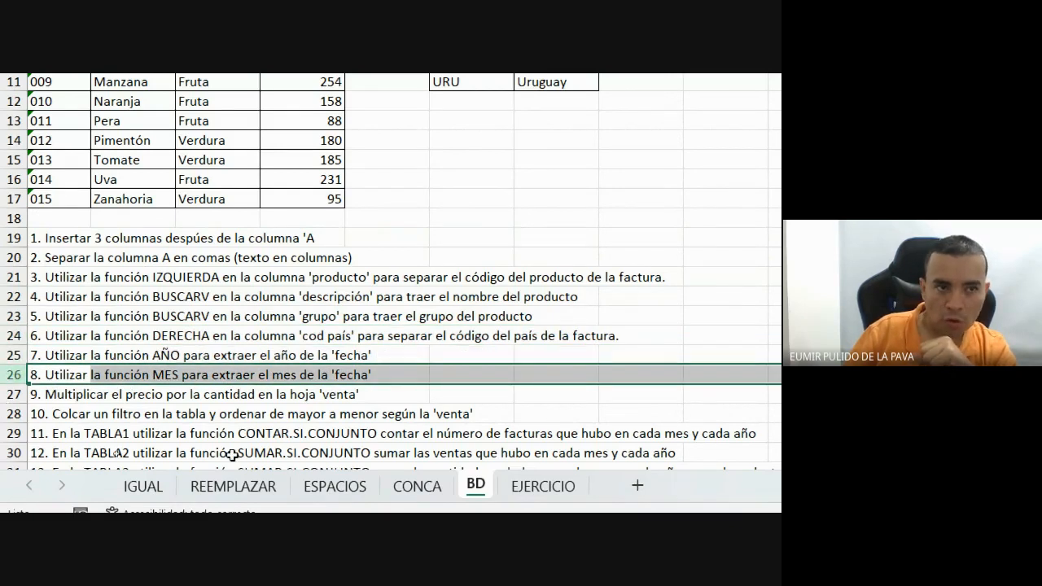
{"action": "scroll", "coordinate": [241, 436], "scroll_direction": "down", "scroll_amount": 2}
Flip back and forth between the EJERCICIO and BD sheets.
{"action": "left_click", "coordinate": [528, 488]}
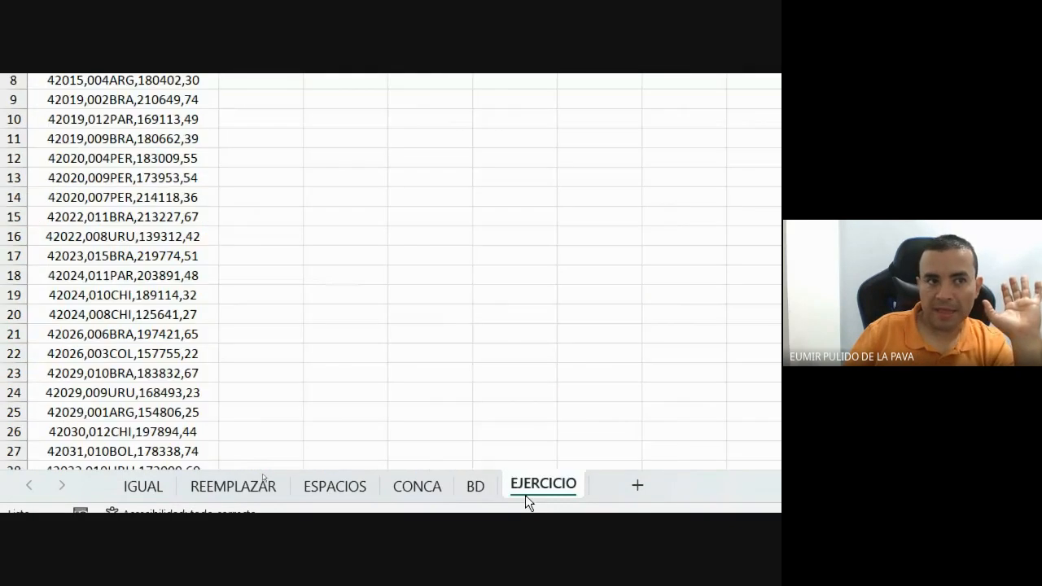
{"action": "left_click", "coordinate": [476, 426]}
{"action": "left_click", "coordinate": [568, 435]}
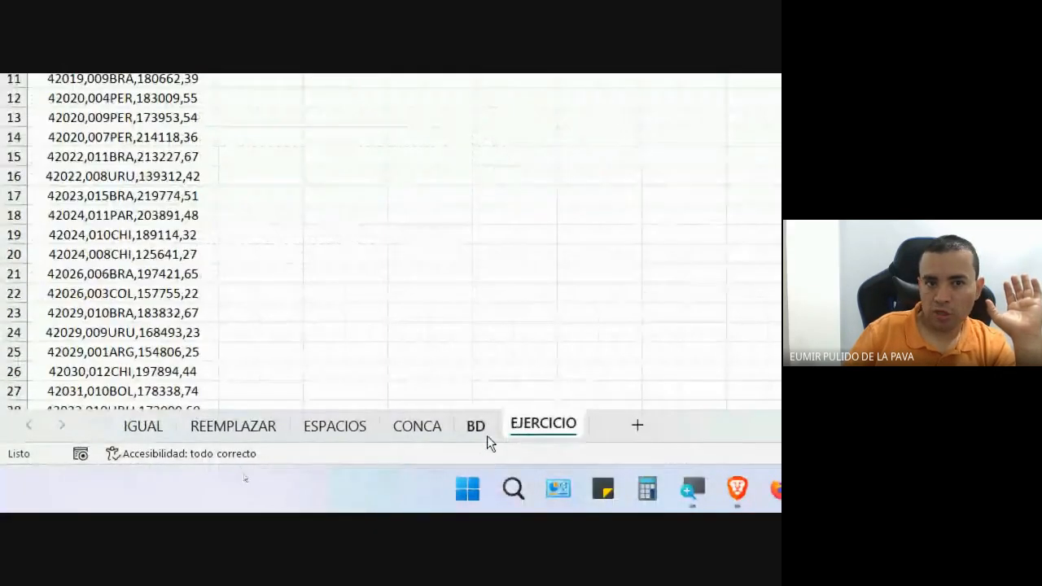
{"action": "left_click", "coordinate": [487, 437]}
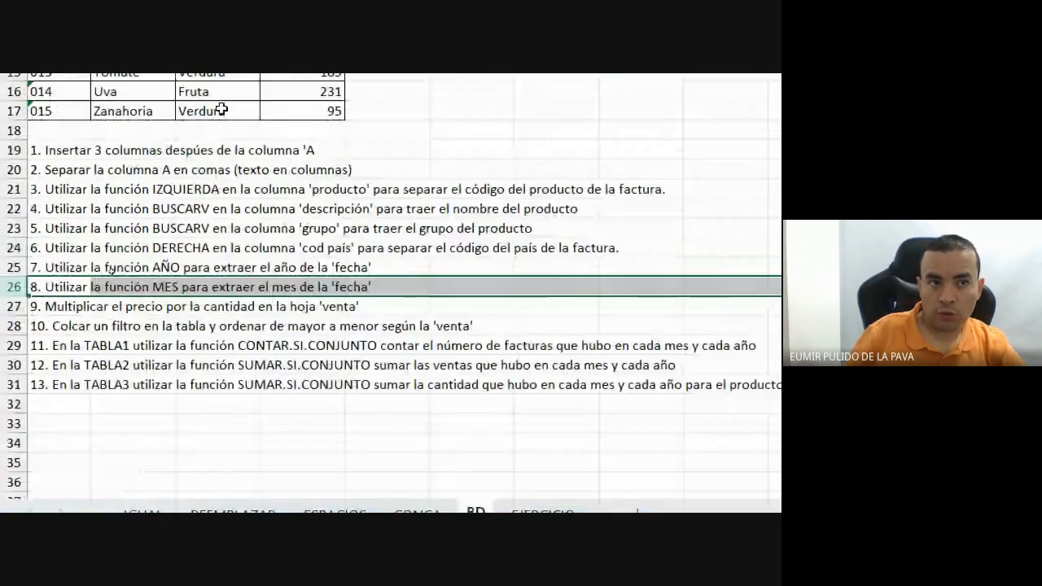
Point out the BD instructions for CONTAR.SI.CONJUNTO, SUMAR.SI.CONJUNTO, BUSCARV, IZQUIERDA, DERECHA, AÑO and MES.
{"action": "left_click", "coordinate": [252, 258]}
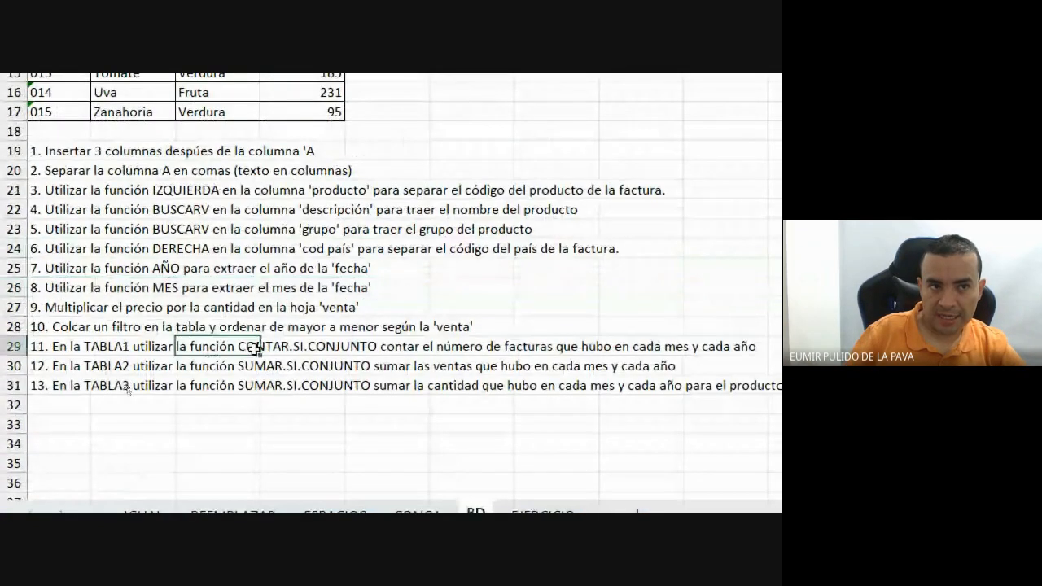
{"action": "left_click", "coordinate": [15, 366]}
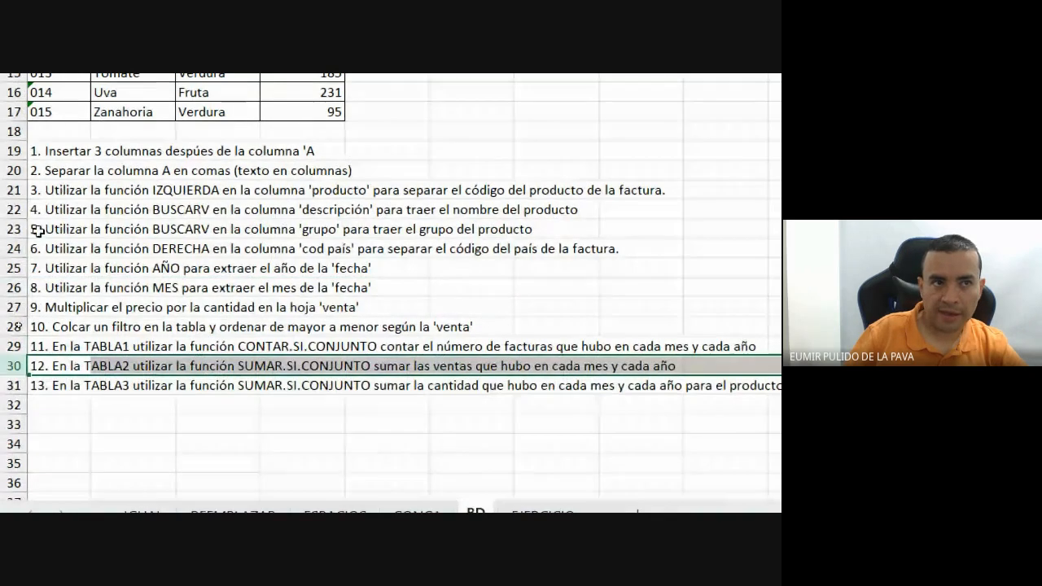
{"action": "left_click_drag", "start_coordinate": [12, 209], "coordinate": [9, 236]}
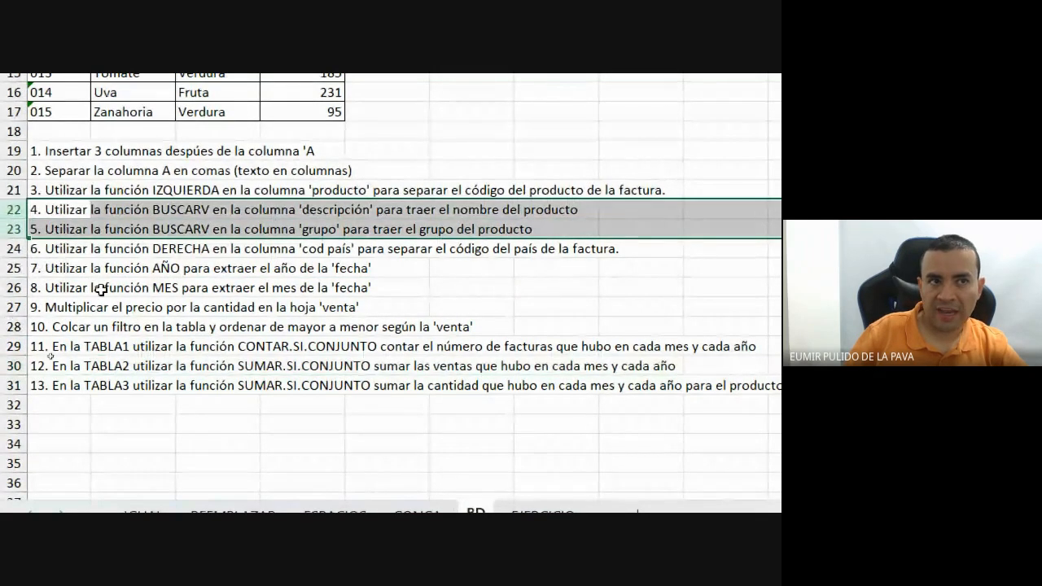
{"action": "left_click", "coordinate": [3, 191]}
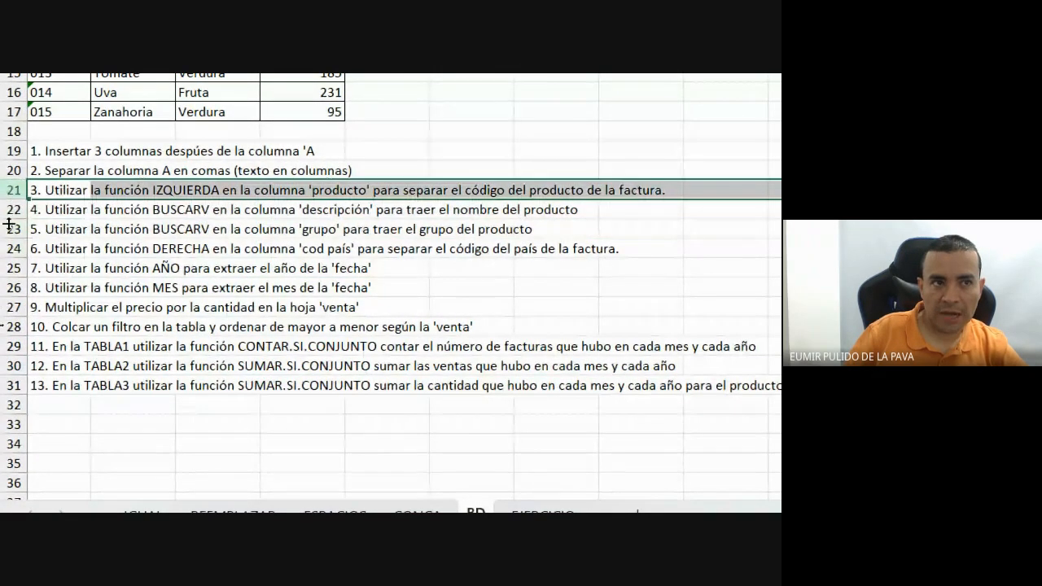
{"action": "left_click", "coordinate": [3, 248]}
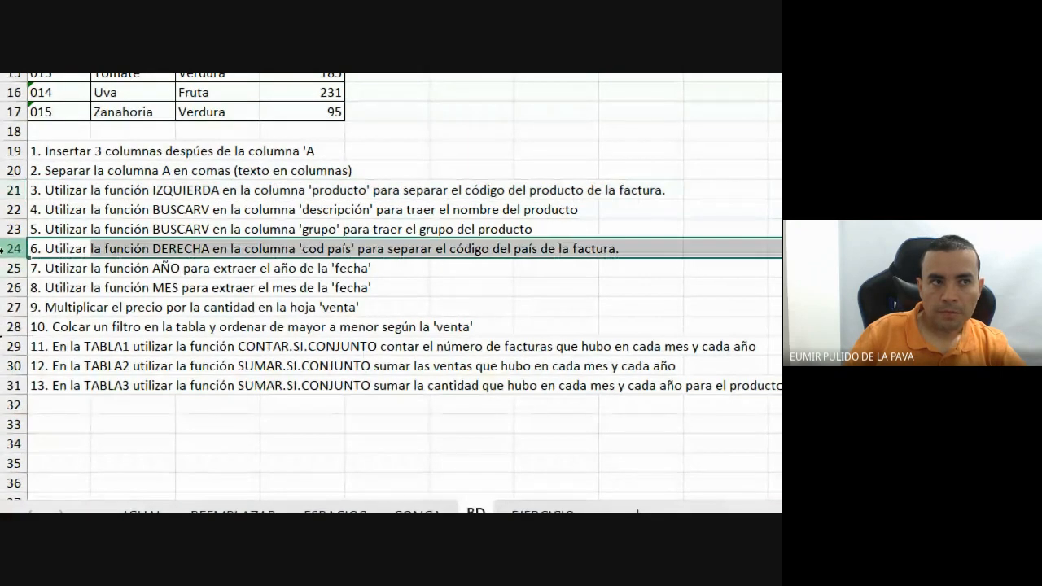
{"action": "left_click_drag", "start_coordinate": [5, 268], "coordinate": [10, 283]}
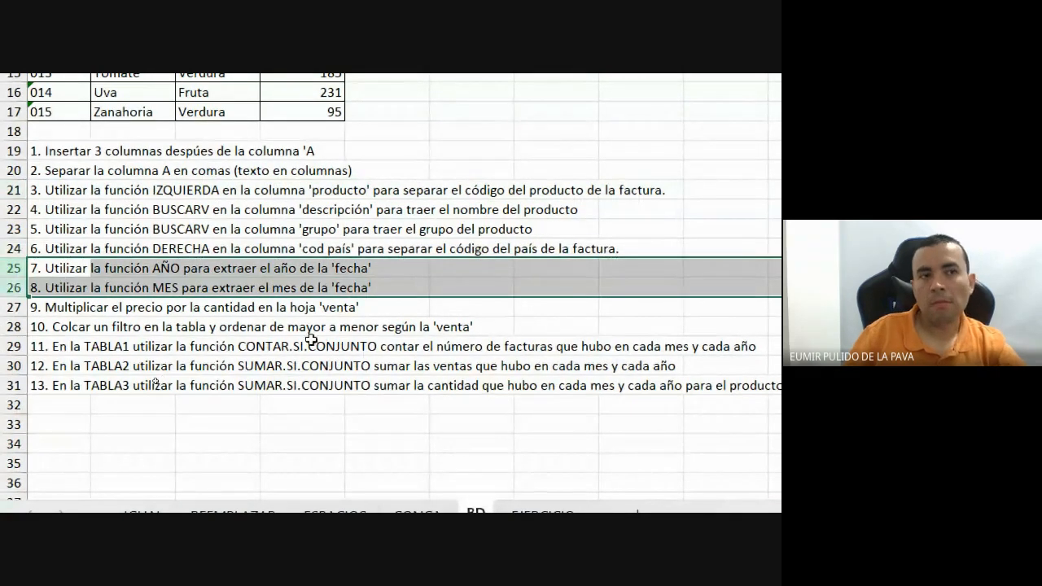
{"action": "scroll", "coordinate": [397, 102], "scroll_direction": "up", "scroll_amount": 4}
Switch between the EJERCICIO and BD sheets once more.
{"action": "left_click", "coordinate": [521, 428]}
{"action": "left_click", "coordinate": [487, 428]}
{"action": "left_click", "coordinate": [520, 429]}
{"action": "left_click", "coordinate": [489, 431]}
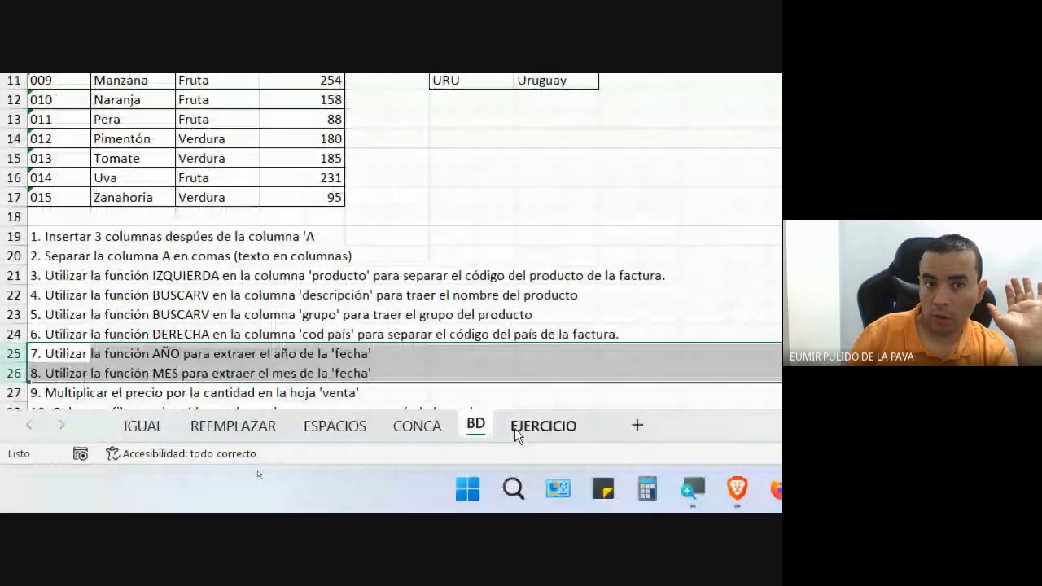
{"action": "scroll", "coordinate": [475, 315], "scroll_direction": "down", "scroll_amount": 3}
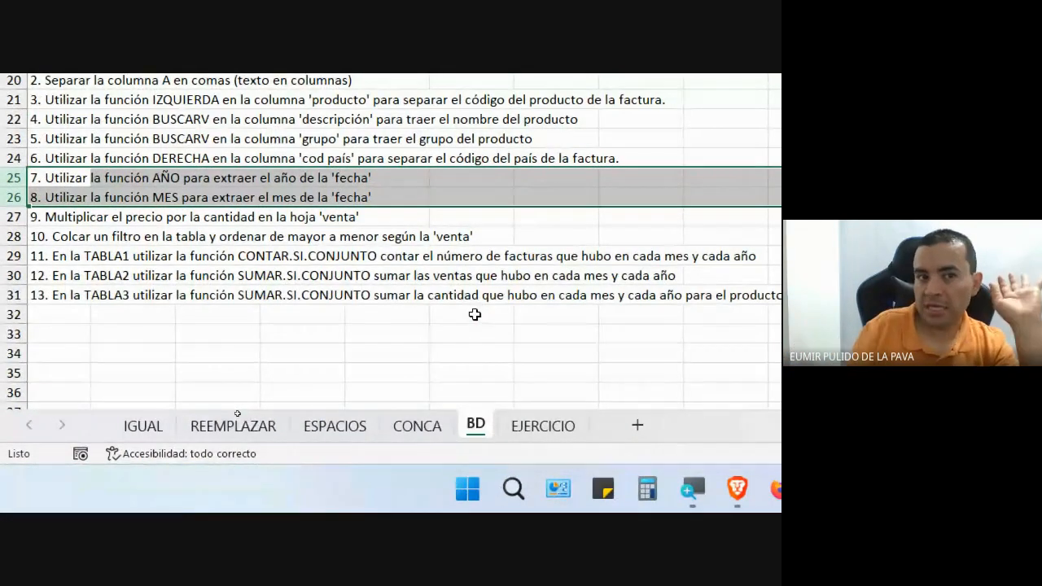
Select the sixth CONCA instruction in row 21, reset magnification to 100%, and bring the browser forward.
{"action": "left_click", "coordinate": [417, 434]}
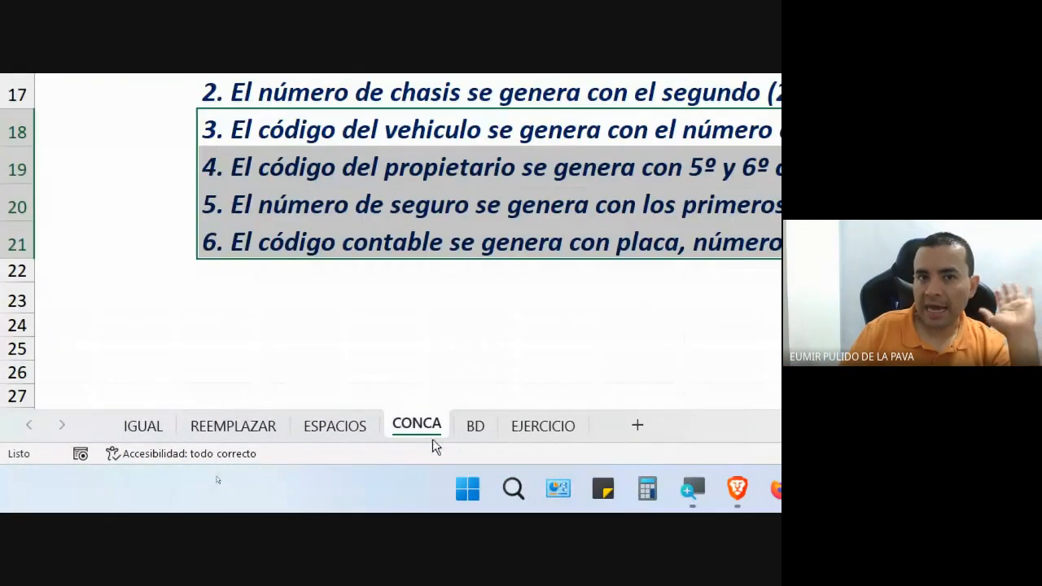
{"action": "left_click", "coordinate": [661, 244]}
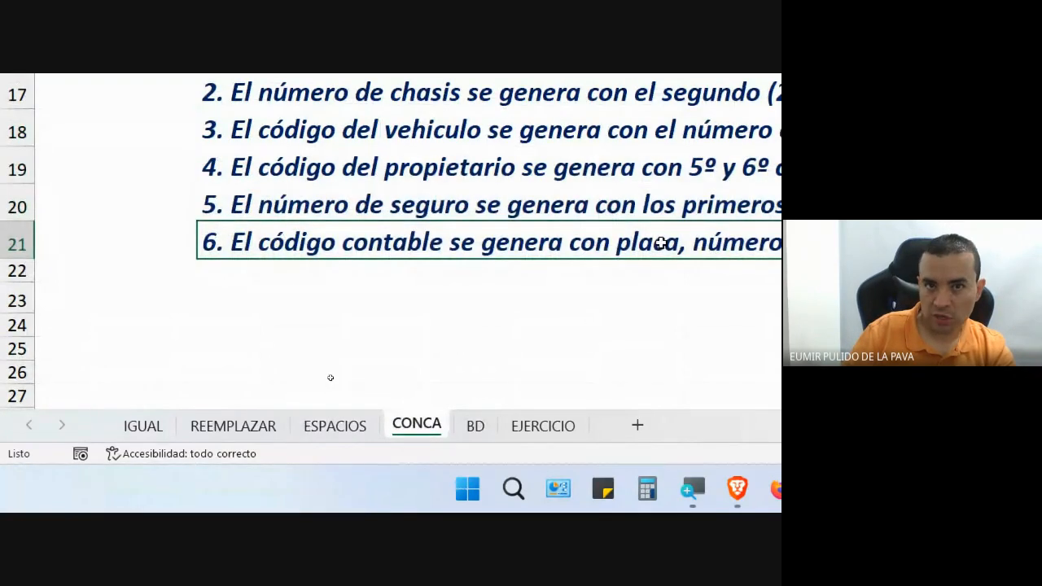
{"action": "left_click", "coordinate": [649, 436]}
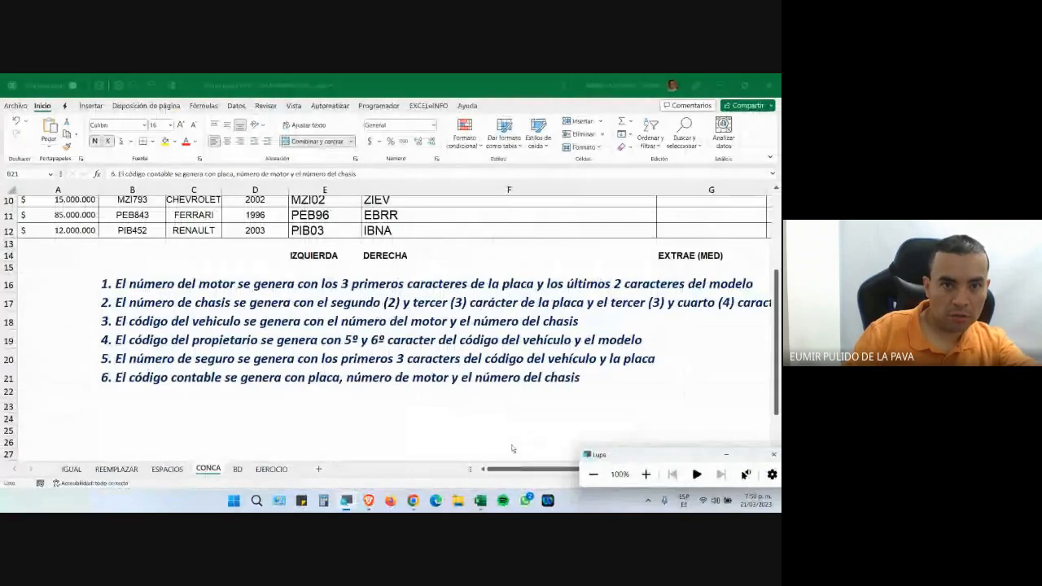
{"action": "left_click", "coordinate": [368, 500]}
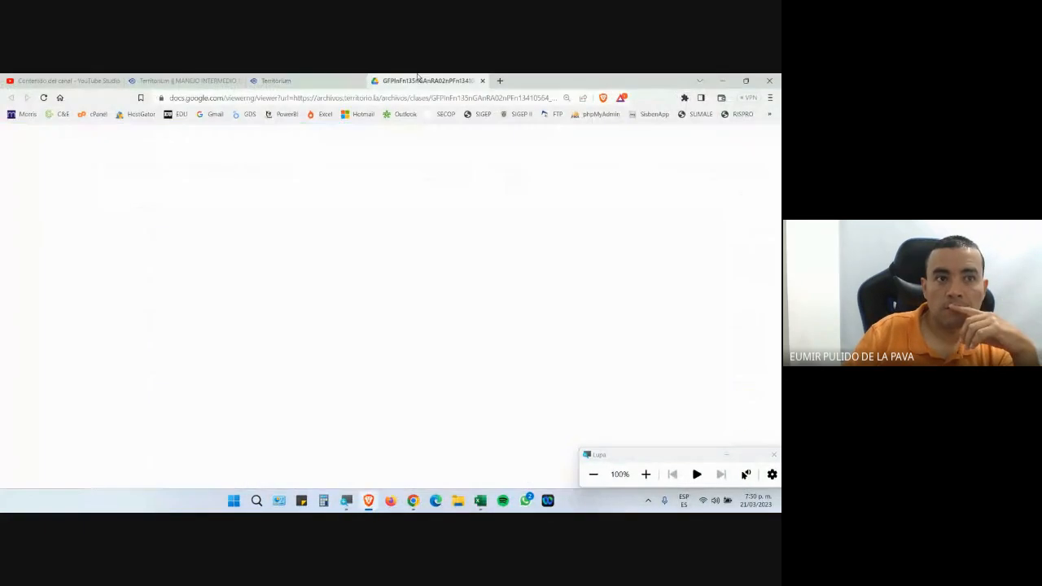
Scroll the guide PDF to the Texto en Columnas section and highlight the file name 2_Texto_Columnas.xlsx.
{"action": "scroll", "coordinate": [463, 246], "scroll_direction": "down", "scroll_amount": 3}
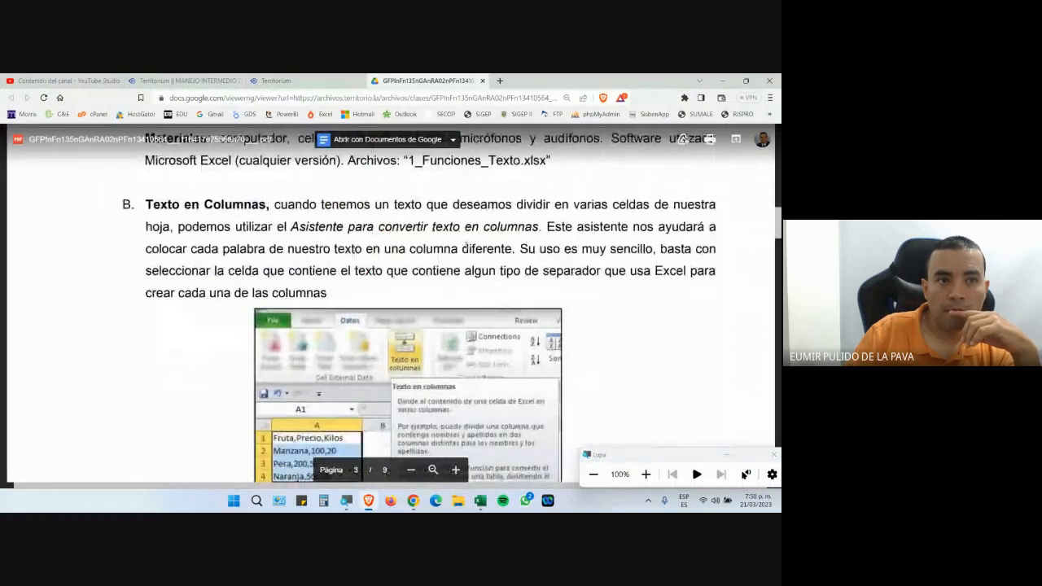
{"action": "scroll", "coordinate": [466, 245], "scroll_direction": "down", "scroll_amount": 1}
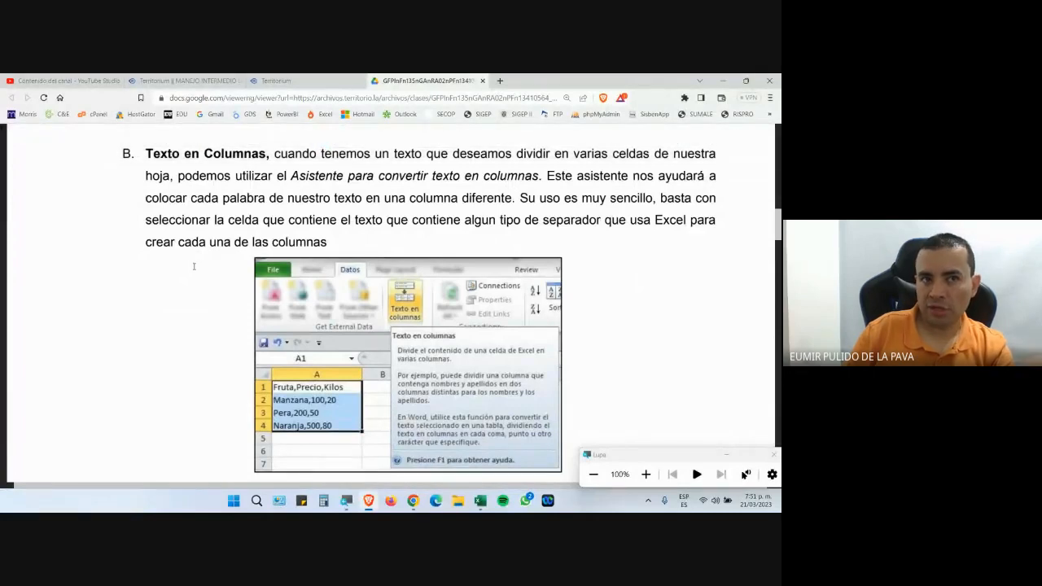
{"action": "scroll", "coordinate": [219, 267], "scroll_direction": "down", "scroll_amount": 5}
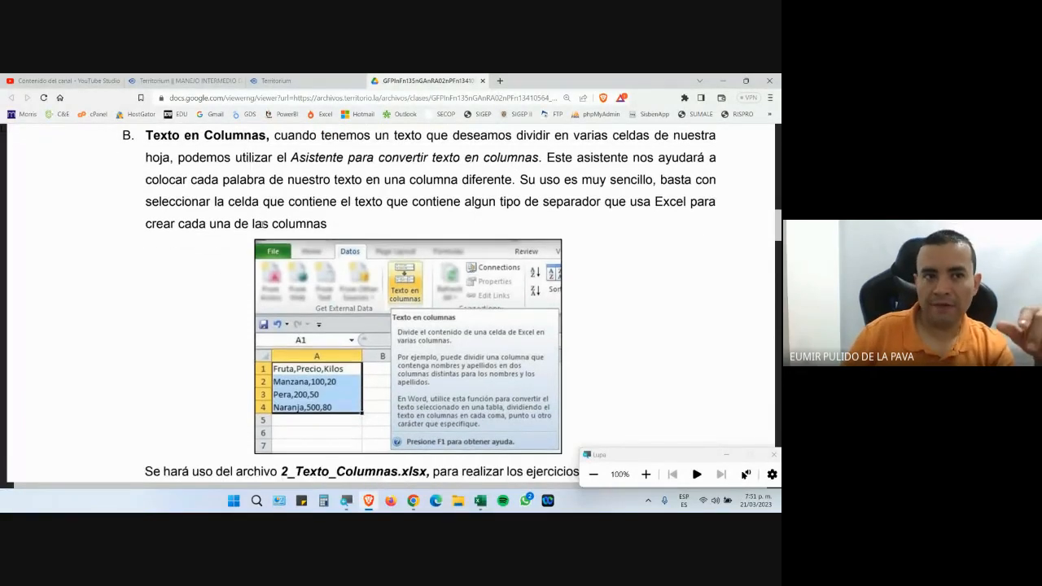
{"action": "scroll", "coordinate": [239, 194], "scroll_direction": "down", "scroll_amount": 1}
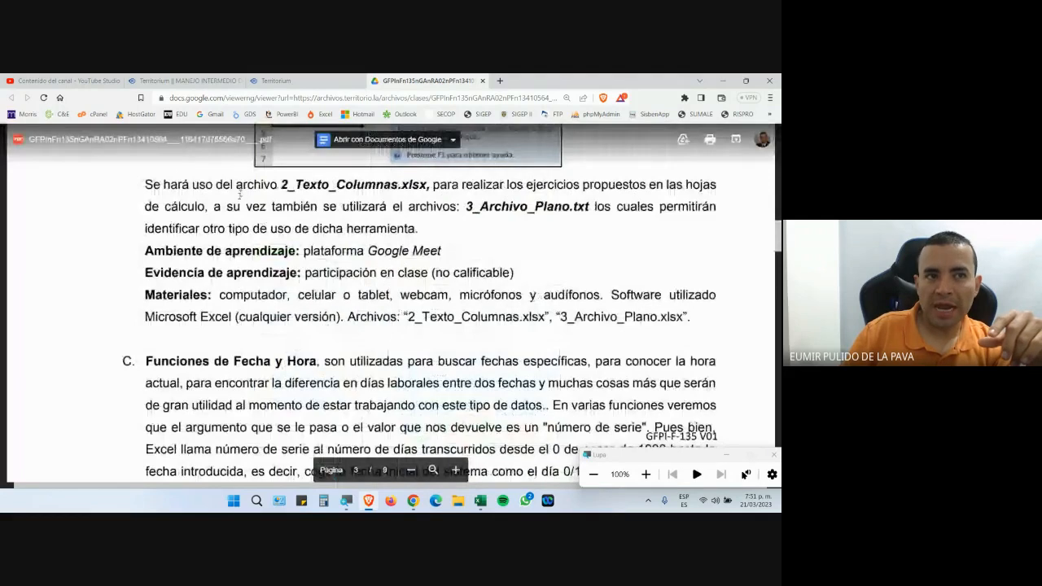
{"action": "double_click", "coordinate": [340, 185]}
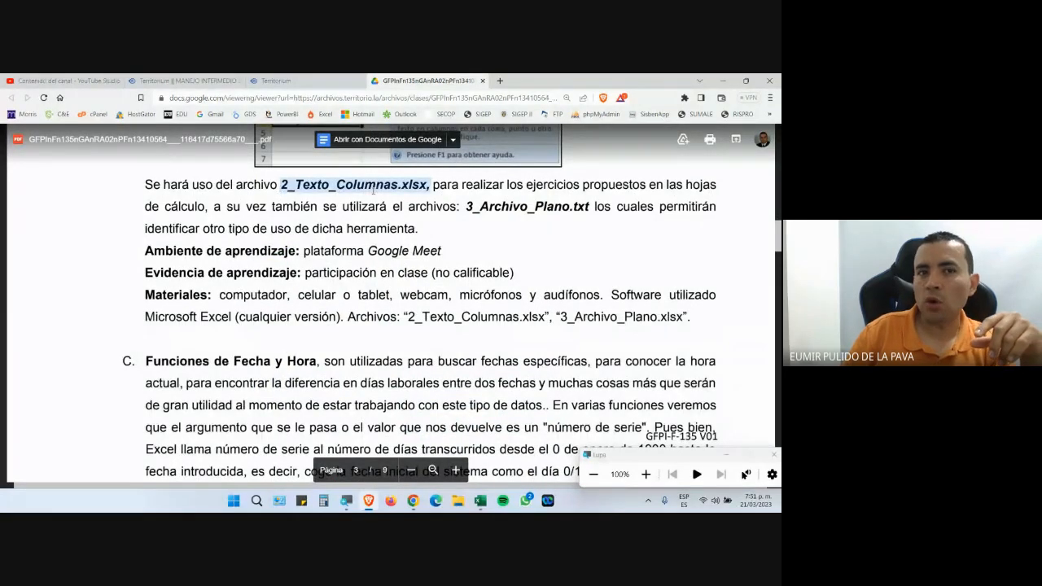
On the Territorium page, magnify and annotate the 2nTextonColumnas.xlsx and 3nArchivonPlano.txt links.
{"action": "left_click", "coordinate": [274, 81]}
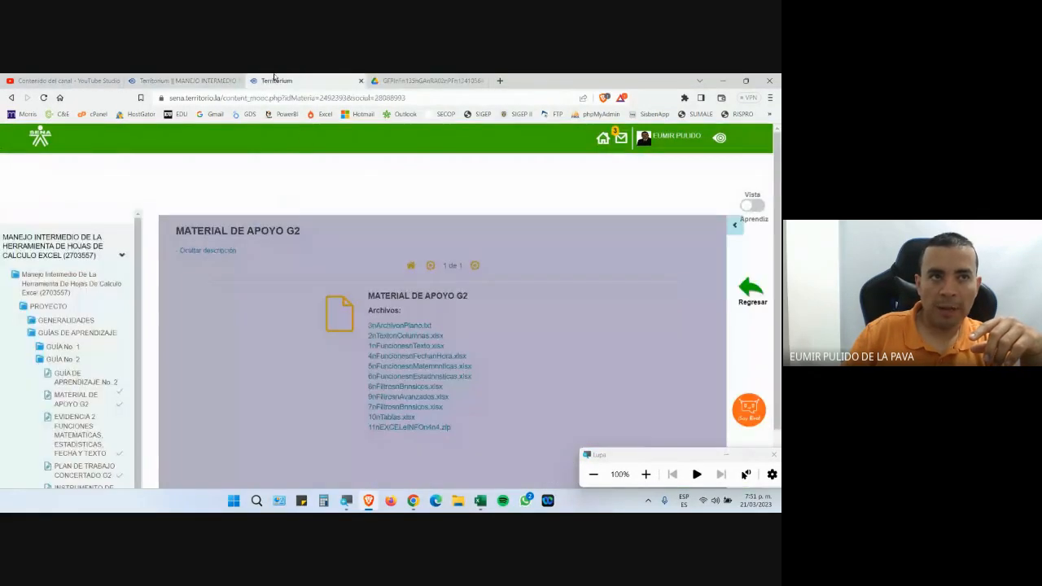
{"action": "key", "text": "super+plus"}
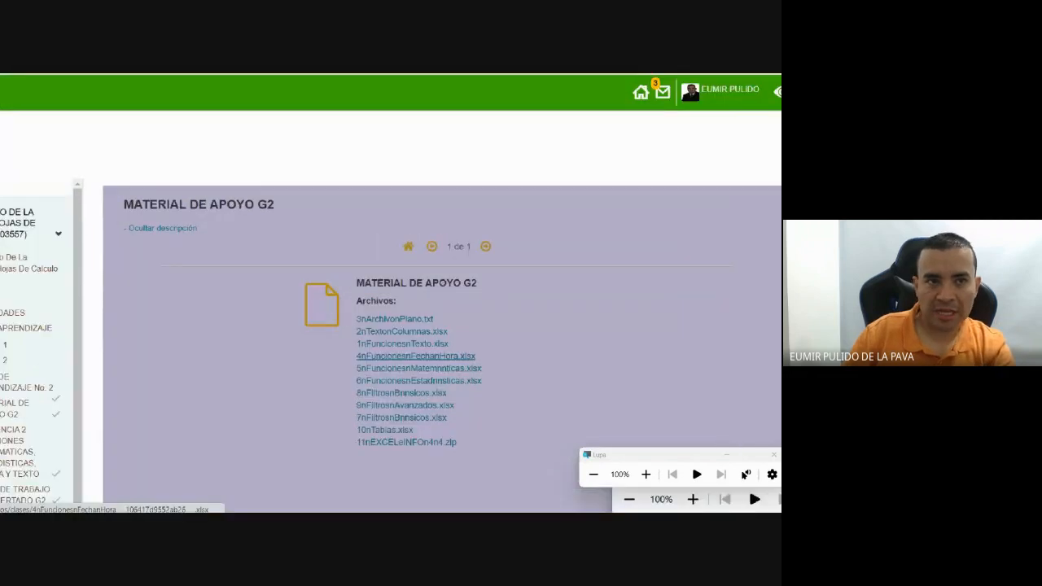
{"action": "left_click_drag", "start_coordinate": [330, 311], "coordinate": [471, 323]}
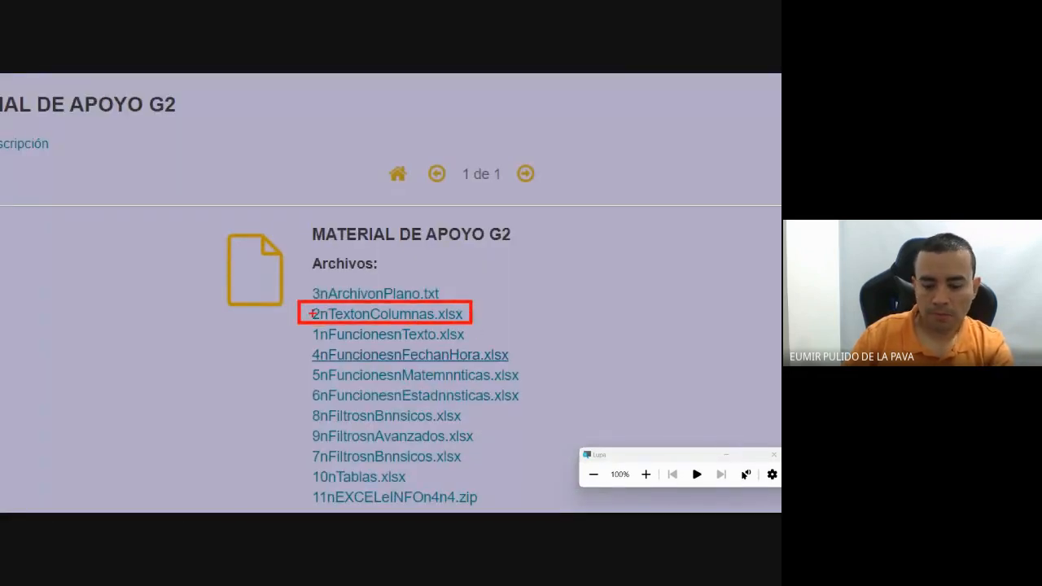
{"action": "left_click_drag", "start_coordinate": [306, 312], "coordinate": [194, 218]}
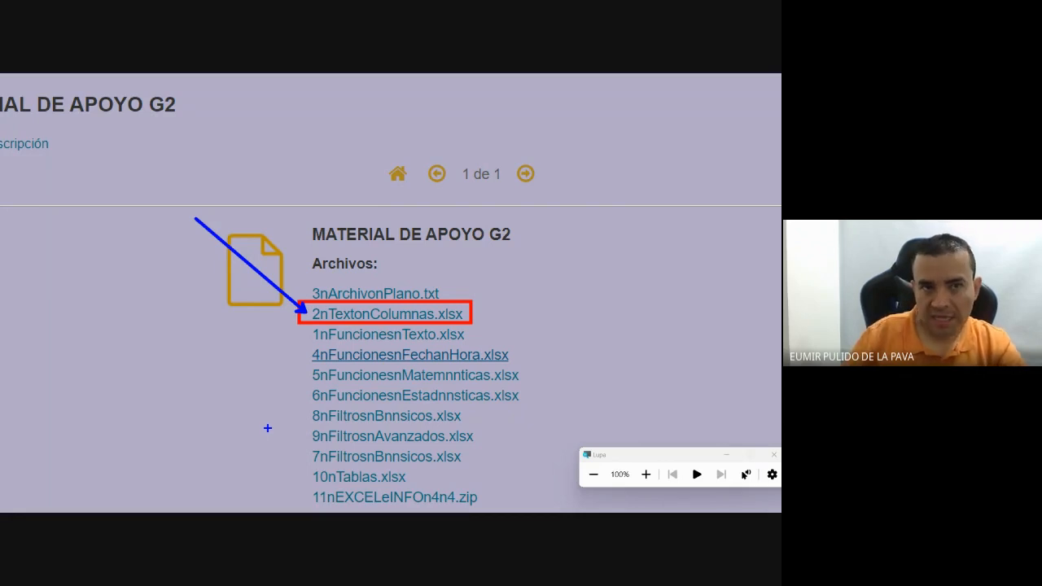
{"action": "left_click_drag", "start_coordinate": [441, 290], "coordinate": [529, 227]}
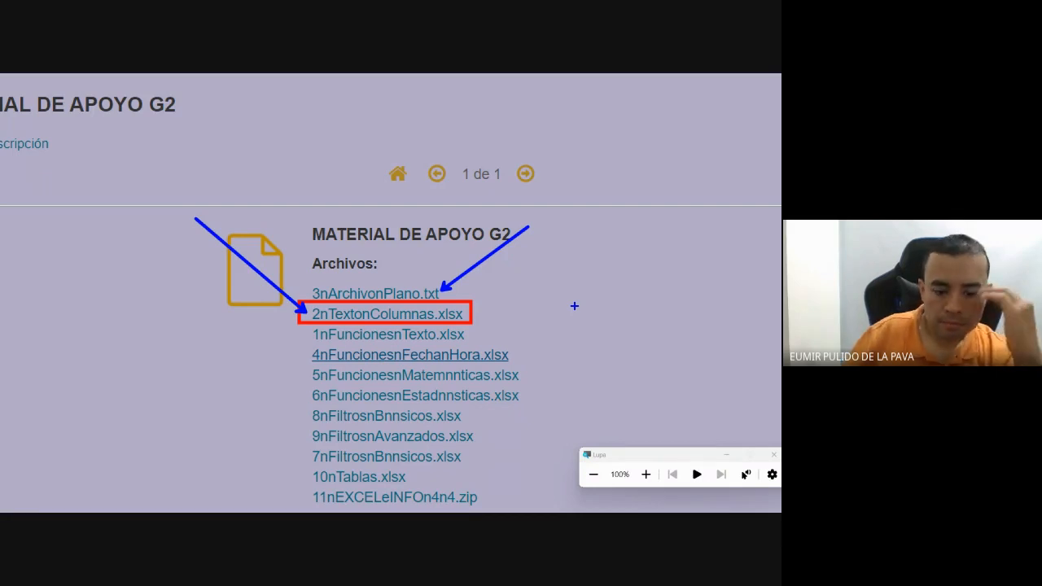
{"action": "key", "text": "Escape"}
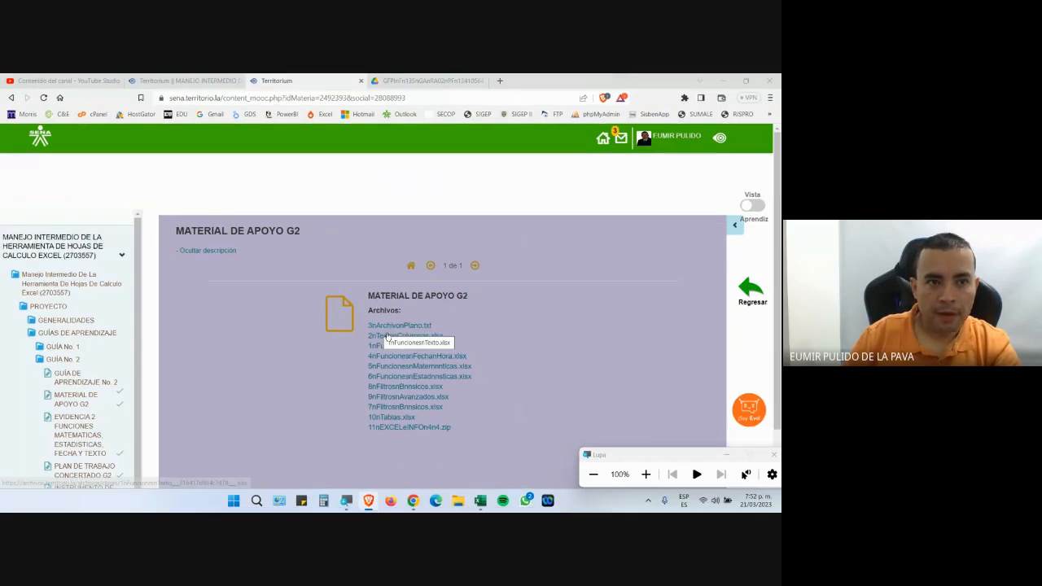
Download and save both files, then open 2nTextonColumnas.xlsx in Excel.
{"action": "left_click", "coordinate": [405, 335]}
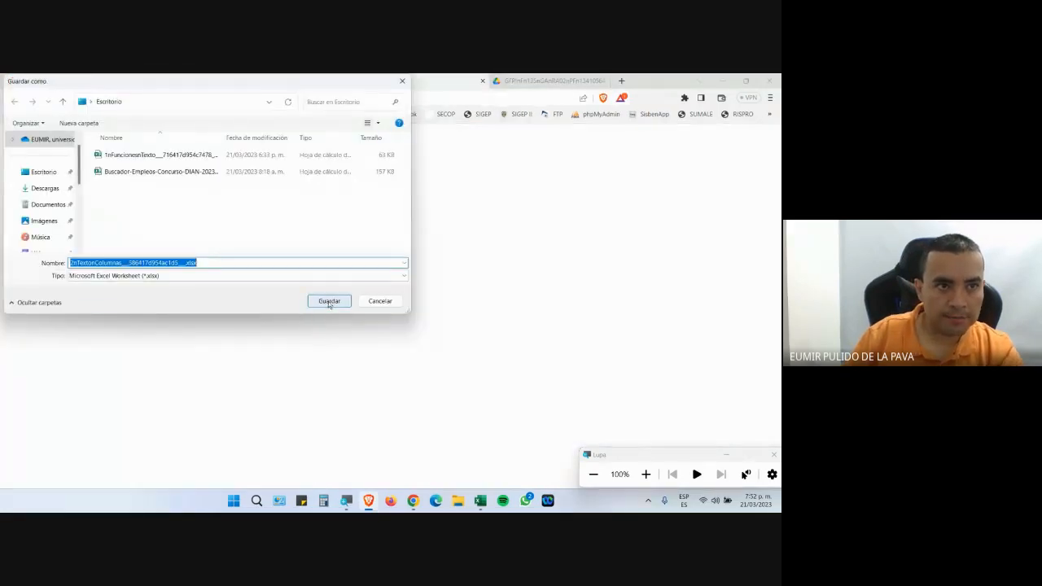
{"action": "left_click", "coordinate": [328, 300]}
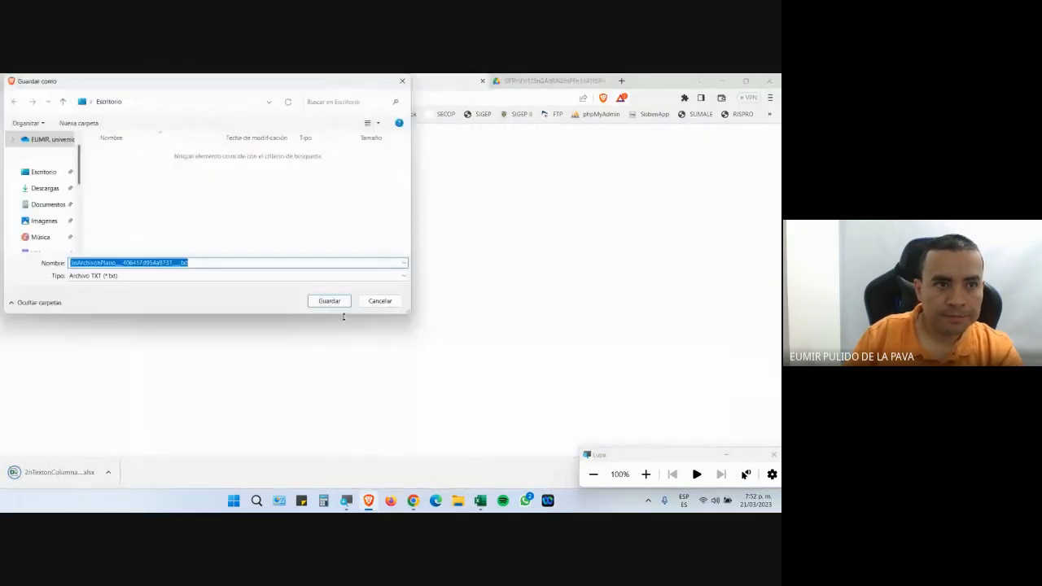
{"action": "left_click", "coordinate": [328, 300]}
{"action": "left_click", "coordinate": [132, 473]}
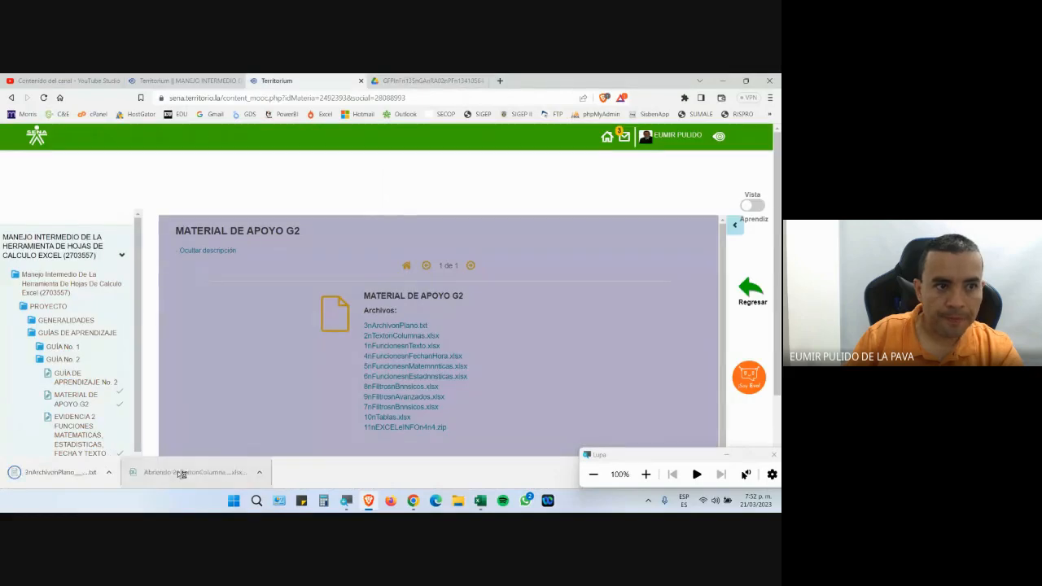
{"action": "left_click", "coordinate": [426, 401]}
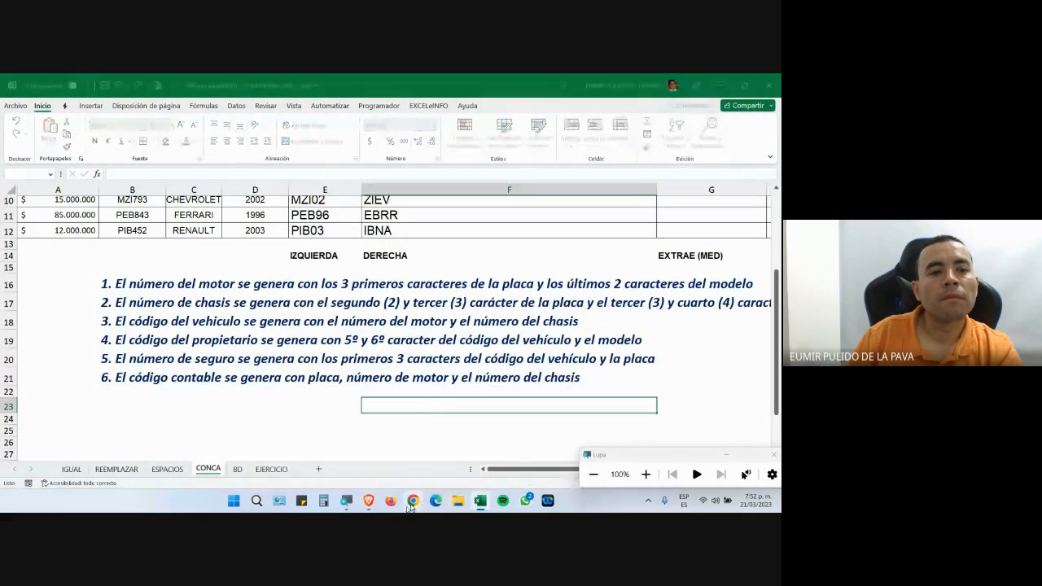
Close the join request notice in the Meet call and minimize the magnifier toolbar.
{"action": "mouse_move", "coordinate": [419, 502]}
{"action": "left_click", "coordinate": [368, 457]}
{"action": "left_click", "coordinate": [496, 231]}
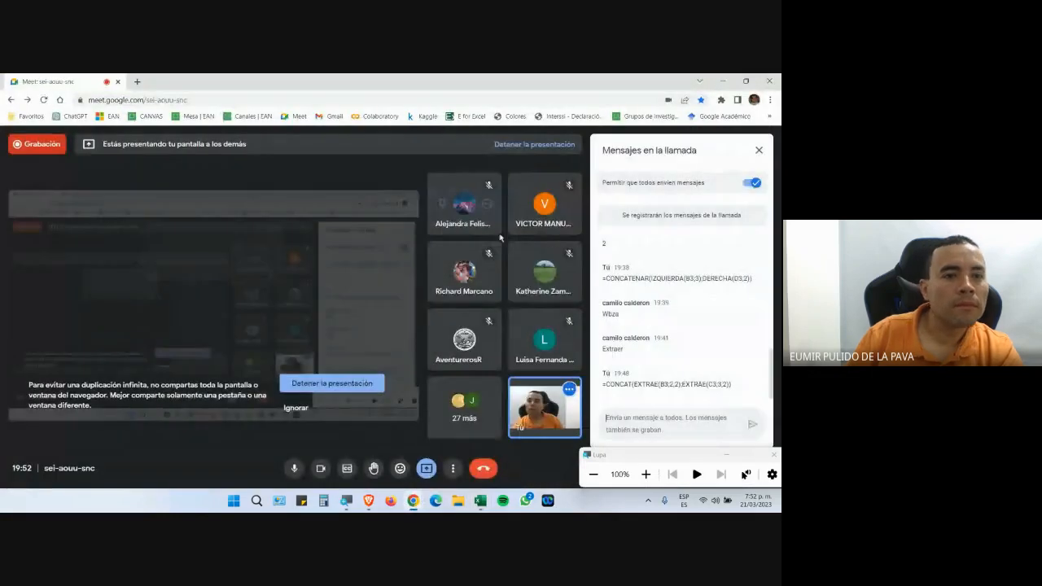
{"action": "left_click", "coordinate": [725, 455]}
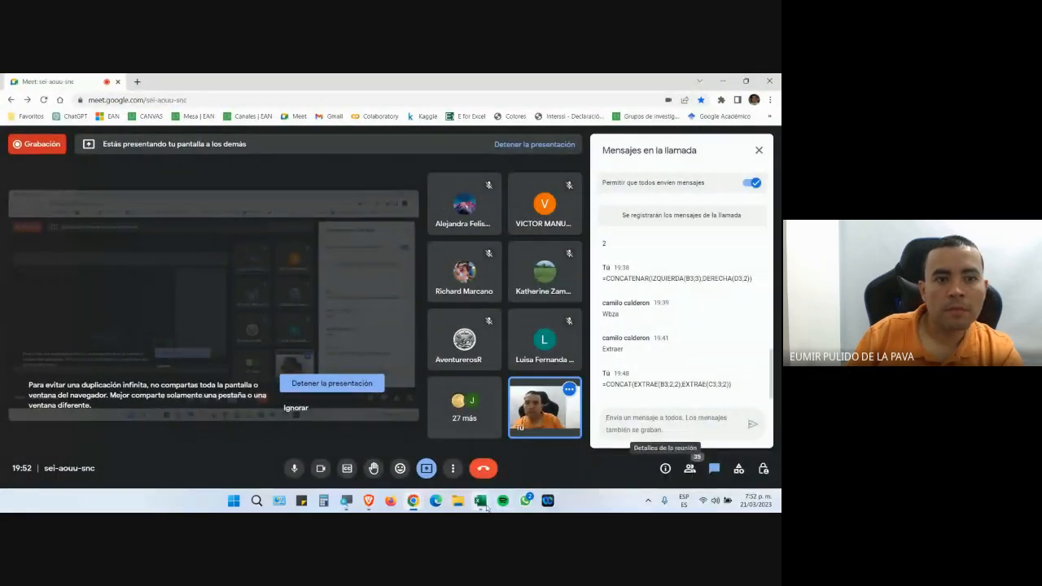
Enable editing in the 2nTextonColumnas workbook, magnify to 200%, and step down column A to row 8.
{"action": "mouse_move", "coordinate": [487, 508]}
{"action": "left_click", "coordinate": [496, 445]}
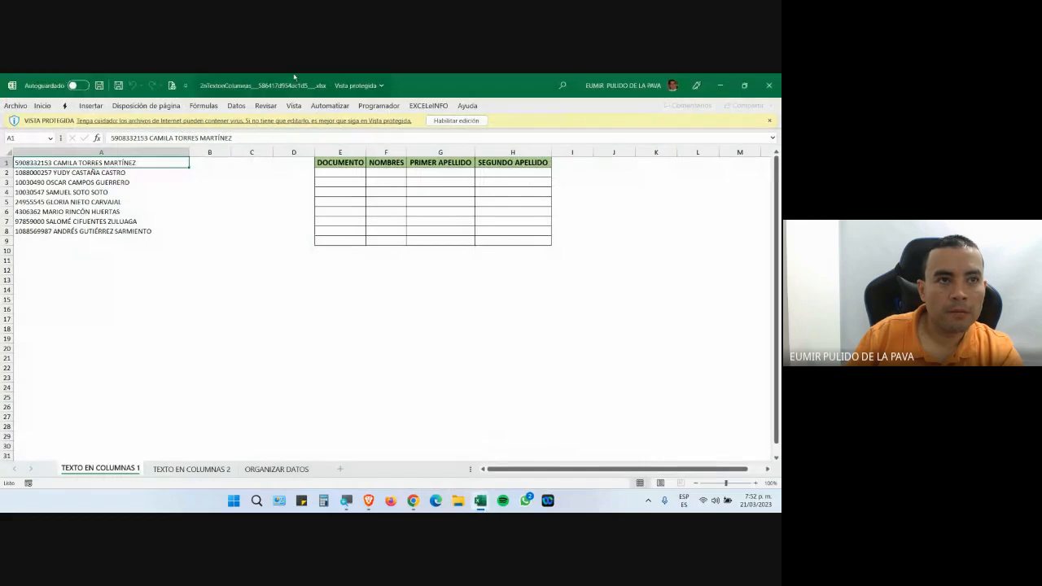
{"action": "left_click", "coordinate": [462, 123]}
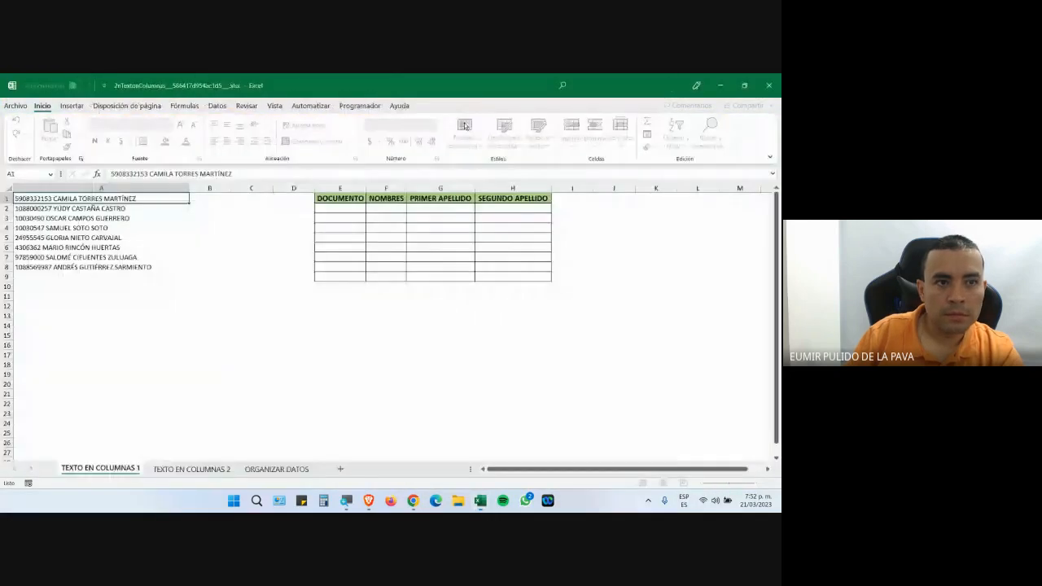
{"action": "left_click", "coordinate": [346, 500]}
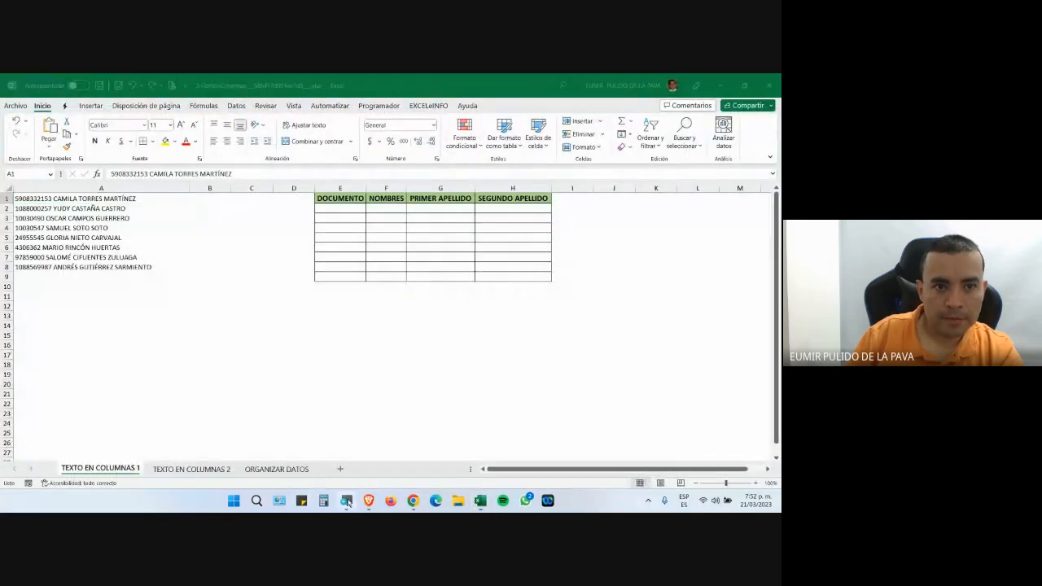
{"action": "left_click", "coordinate": [646, 474]}
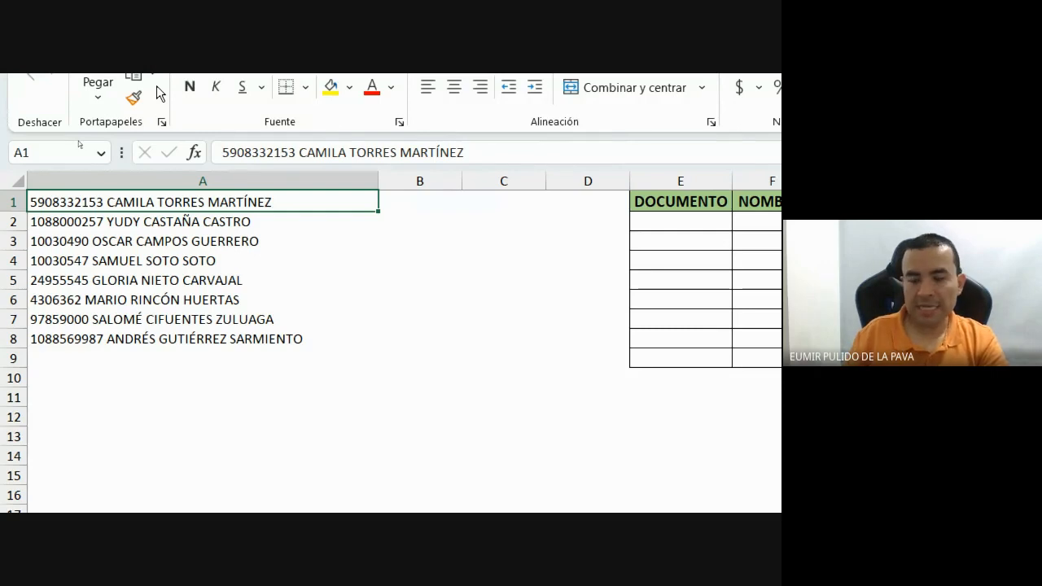
{"action": "key", "text": "Down"}
{"action": "key", "text": "Down"}
{"action": "key", "text": "Down"}
{"action": "key", "text": "Down"}
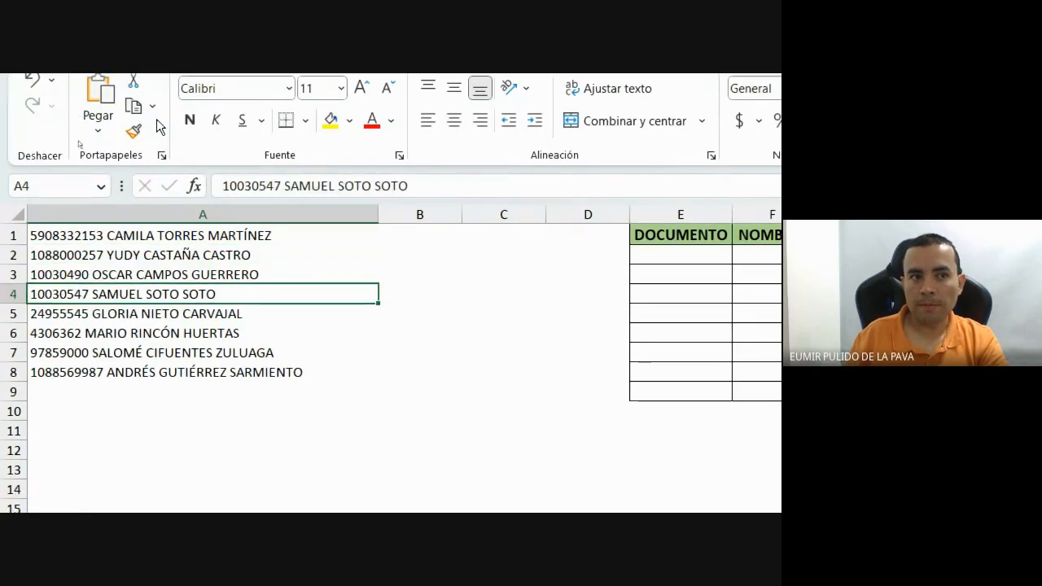
{"action": "key", "text": "Down"}
{"action": "key", "text": "Down"}
{"action": "key", "text": "Down"}
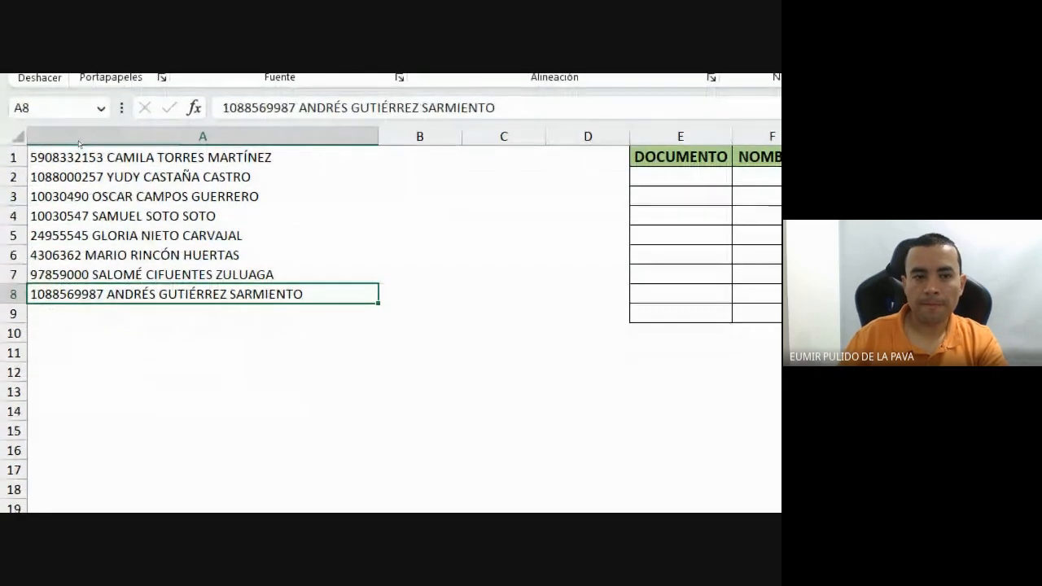
Dismiss the raised-hand notification in Meet, reset magnification to 100%, and return to the 2nTextonColumnas workbook.
{"action": "mouse_move", "coordinate": [561, 489]}
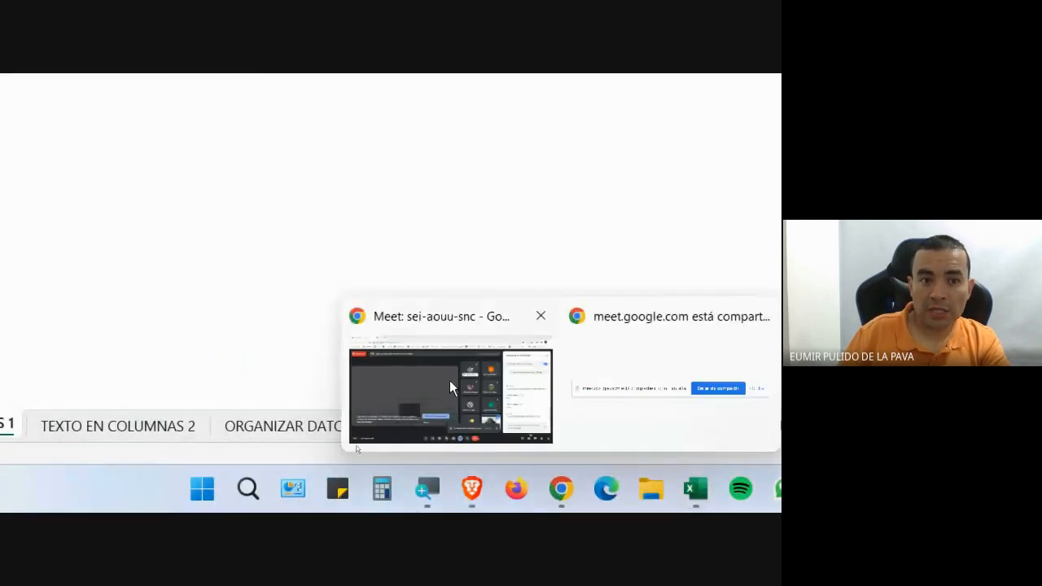
{"action": "left_click", "coordinate": [447, 378]}
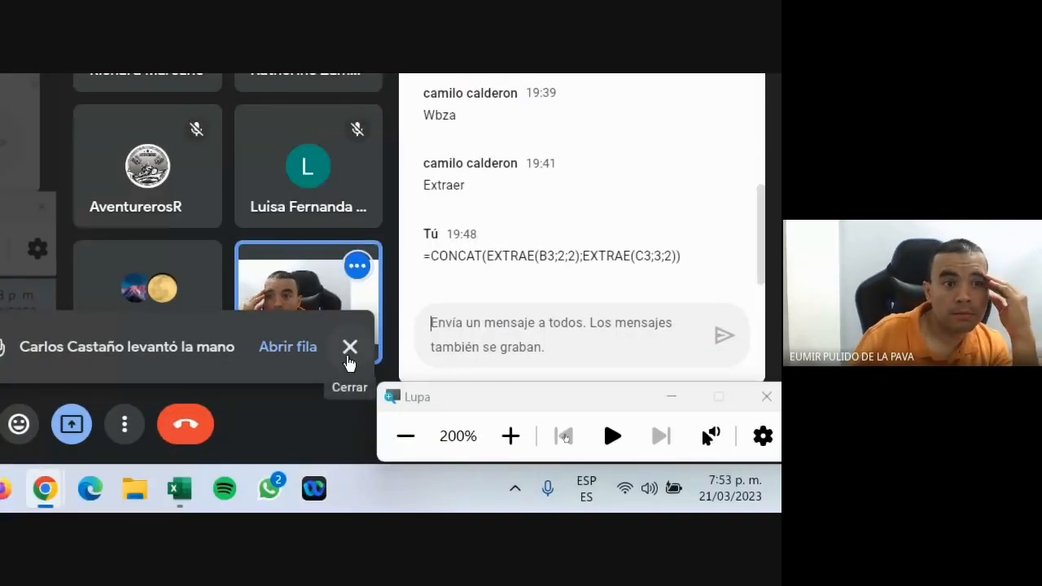
{"action": "left_click", "coordinate": [351, 347]}
{"action": "left_click", "coordinate": [405, 437]}
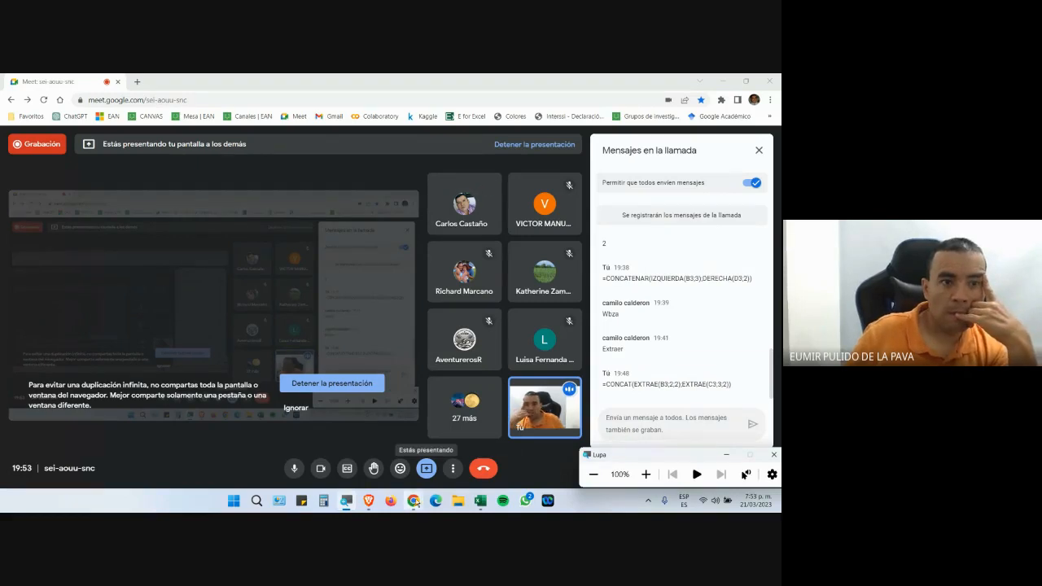
{"action": "mouse_move", "coordinate": [413, 501]}
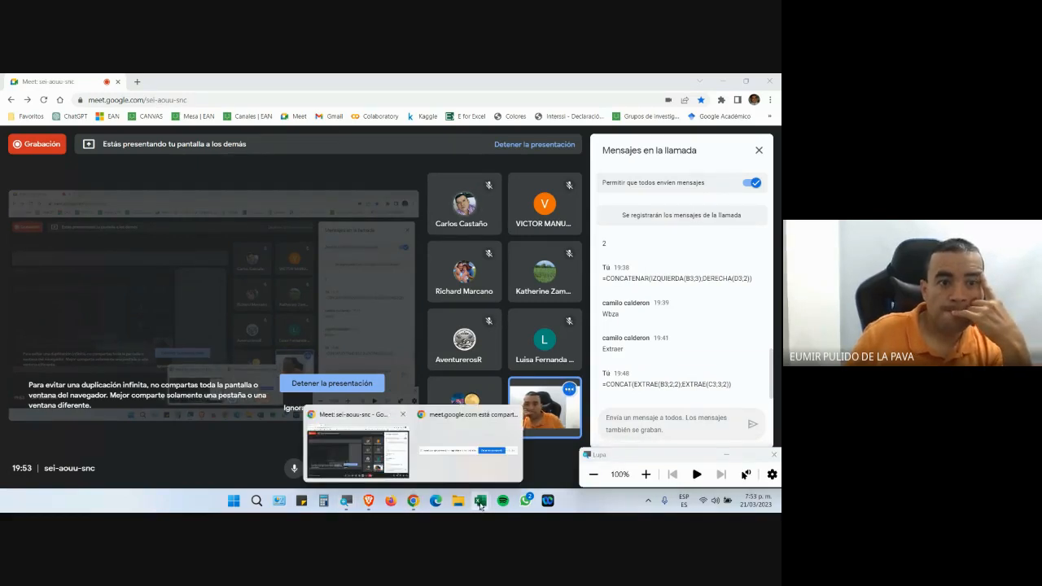
{"action": "mouse_move", "coordinate": [479, 499]}
{"action": "left_click", "coordinate": [515, 459]}
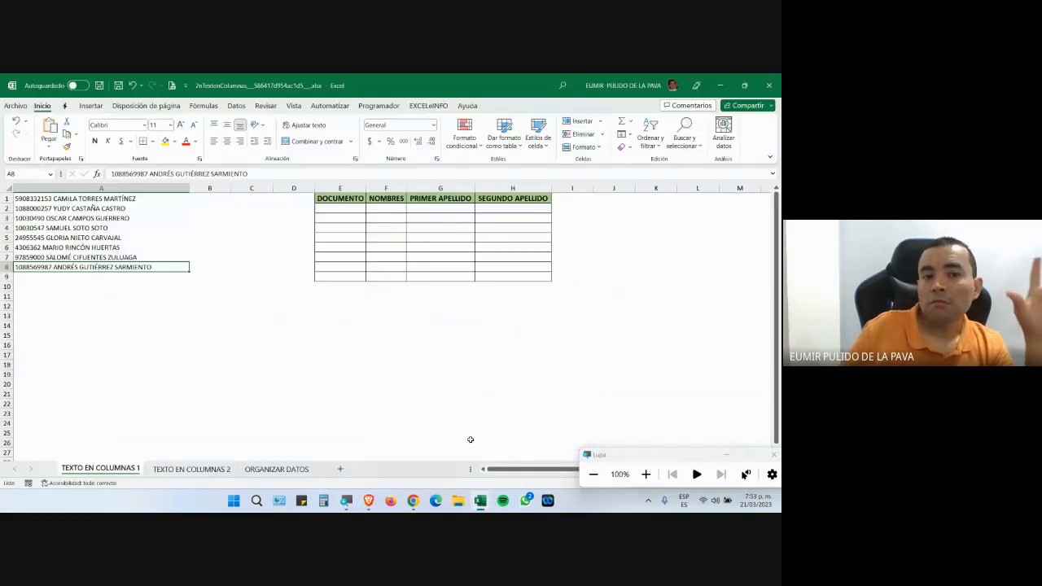
Magnify the sheet's top-left briefly, check Meet, then select the names list in A1:A9.
{"action": "left_click", "coordinate": [646, 475]}
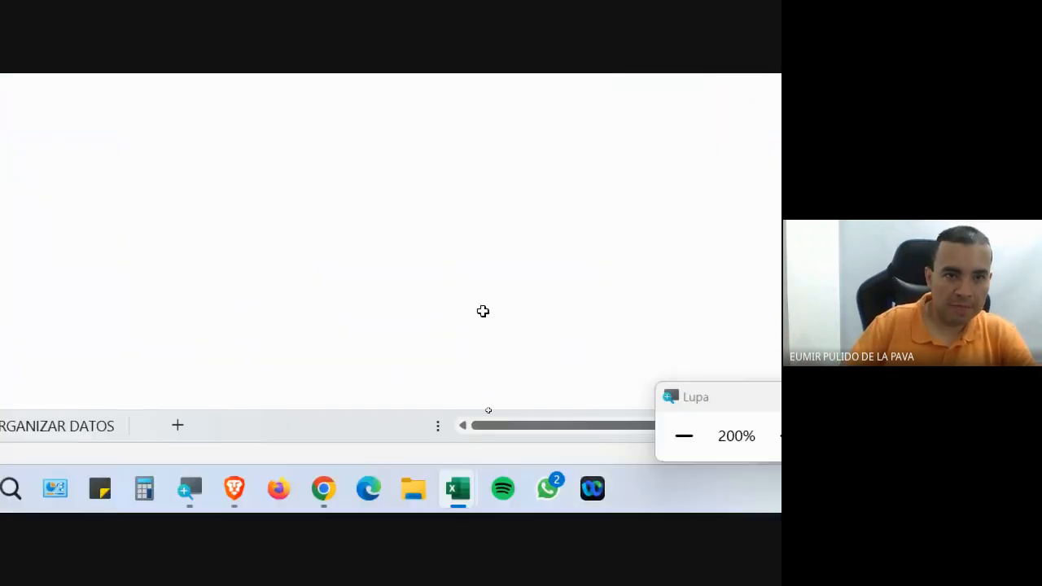
{"action": "left_click", "coordinate": [672, 449]}
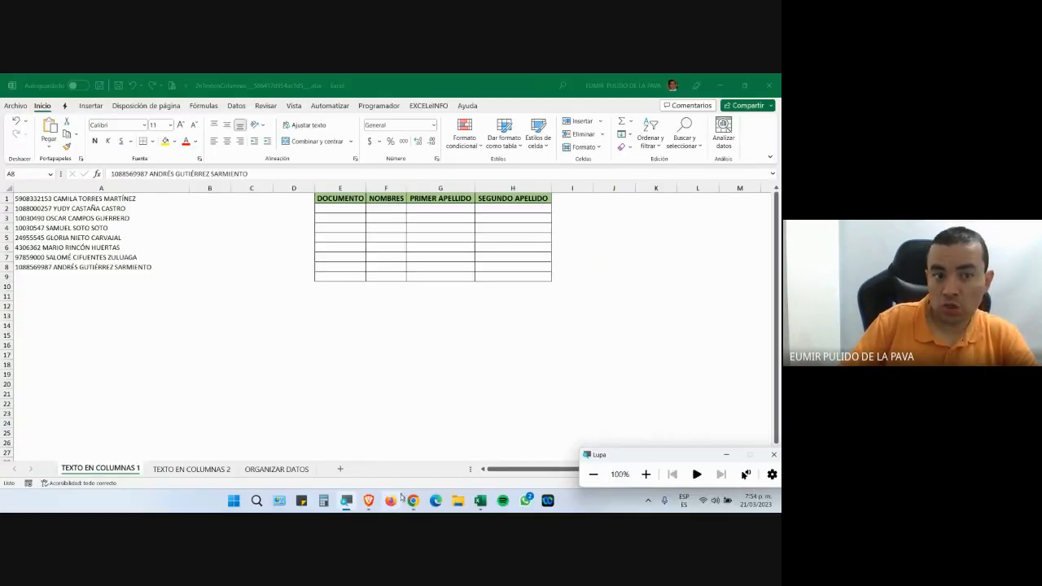
{"action": "mouse_move", "coordinate": [414, 501]}
{"action": "left_click", "coordinate": [348, 456]}
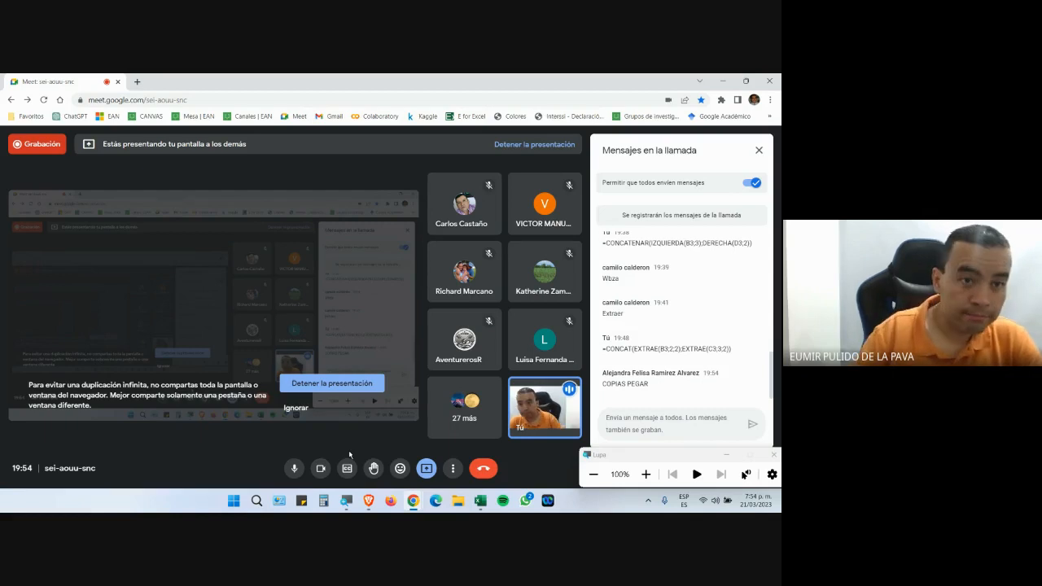
{"action": "left_click", "coordinate": [482, 501]}
{"action": "left_click", "coordinate": [506, 453]}
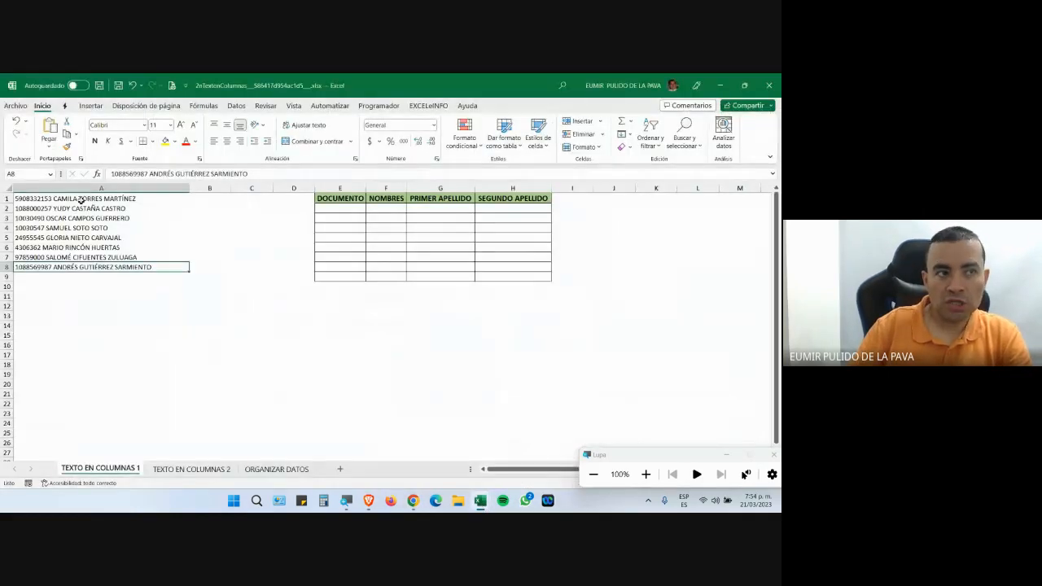
{"action": "left_click_drag", "start_coordinate": [81, 200], "coordinate": [81, 273]}
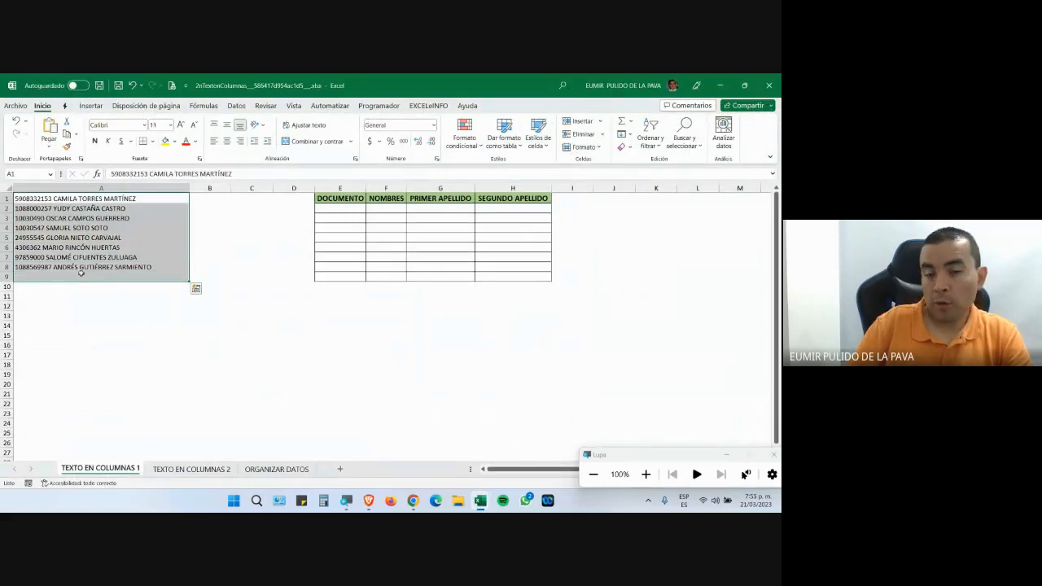
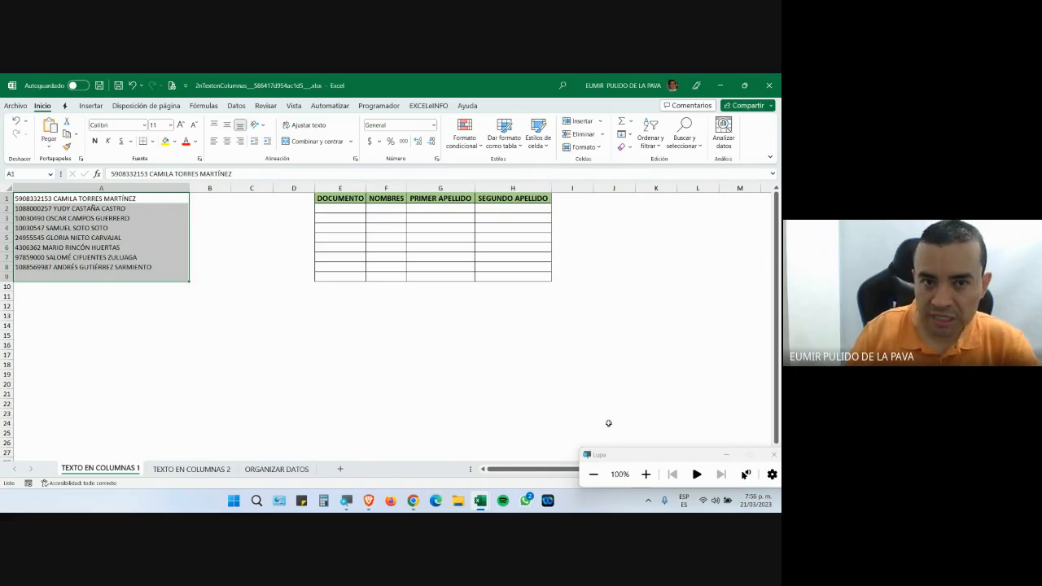
Select all of column A with its ID-and-name list and show the Datos tab.
{"action": "left_click", "coordinate": [646, 474]}
{"action": "left_click_drag", "start_coordinate": [244, 238], "coordinate": [244, 394]}
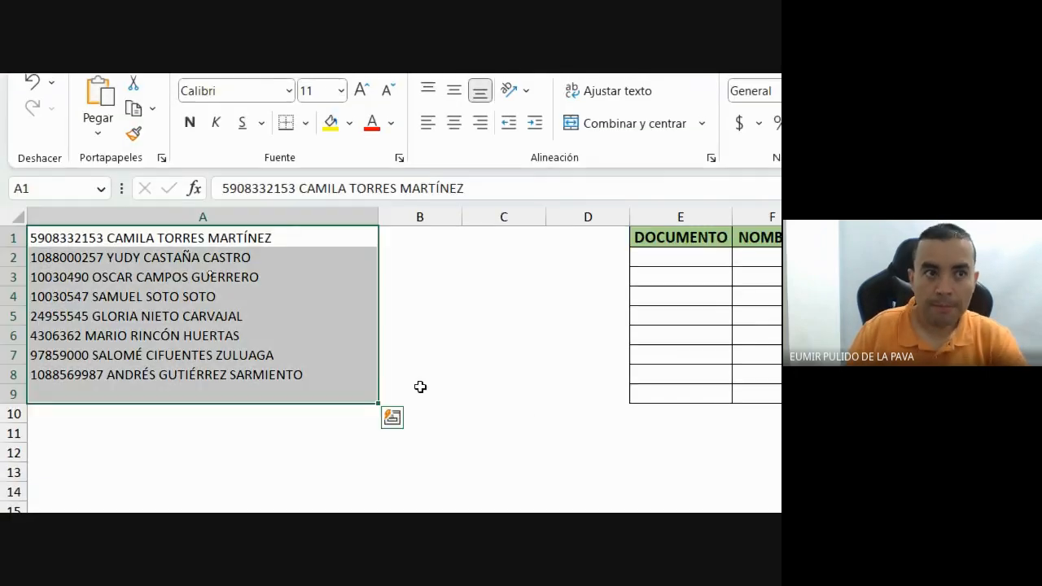
{"action": "left_click", "coordinate": [264, 214]}
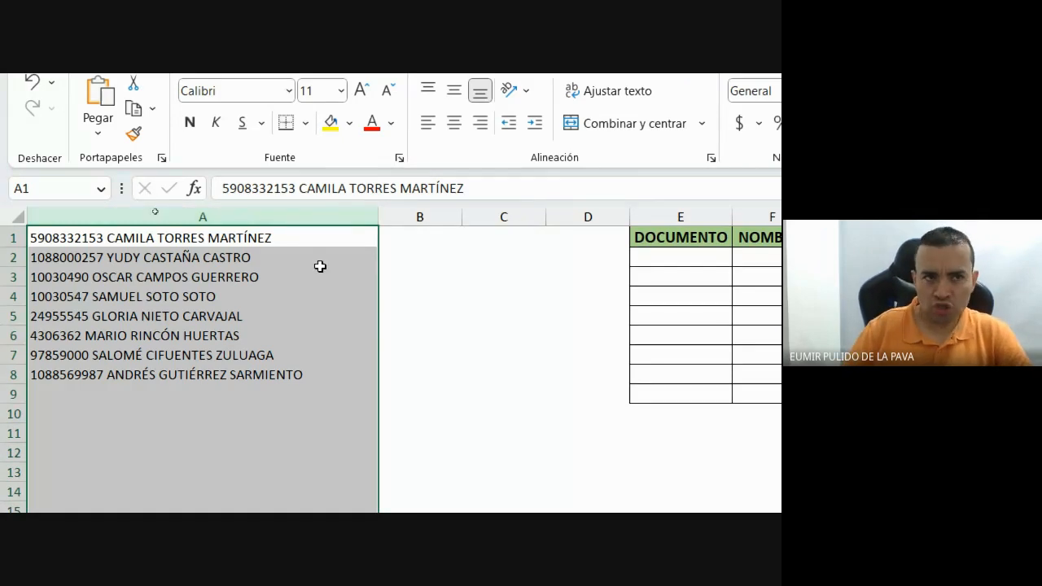
{"action": "left_click_drag", "start_coordinate": [277, 238], "coordinate": [270, 377]}
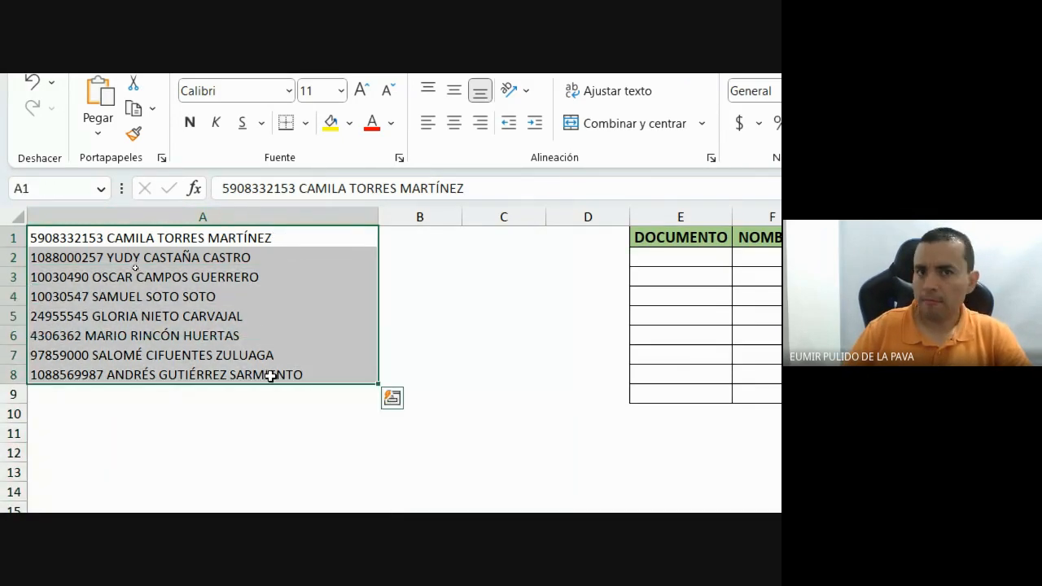
{"action": "left_click", "coordinate": [263, 214]}
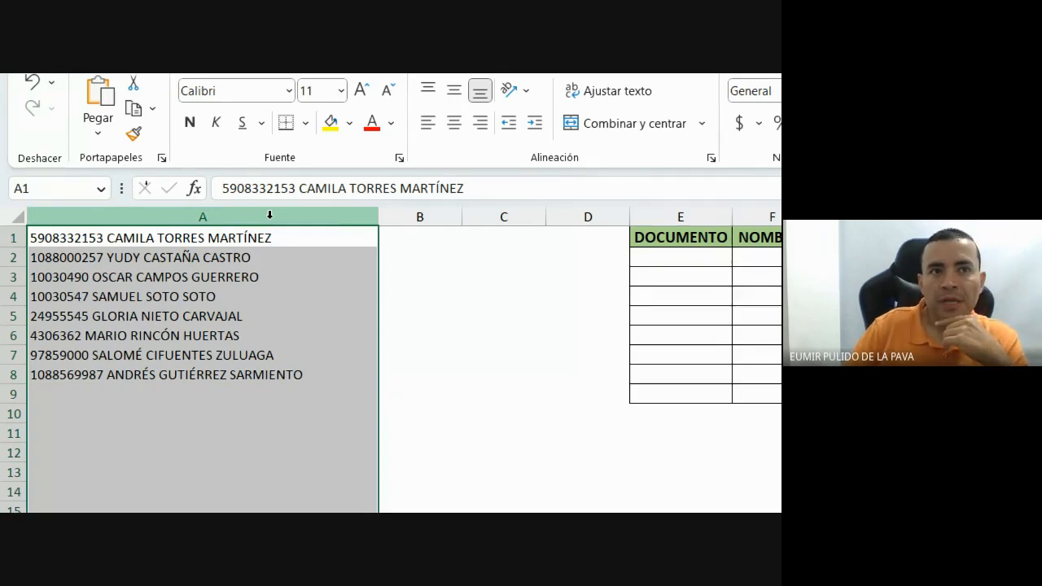
{"action": "left_click", "coordinate": [479, 143]}
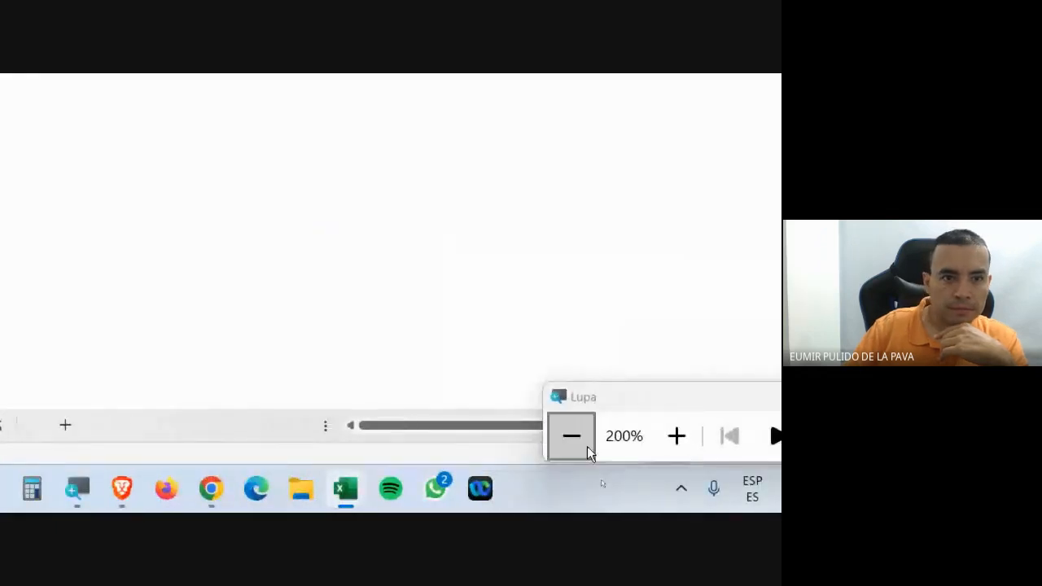
{"action": "left_click", "coordinate": [572, 438]}
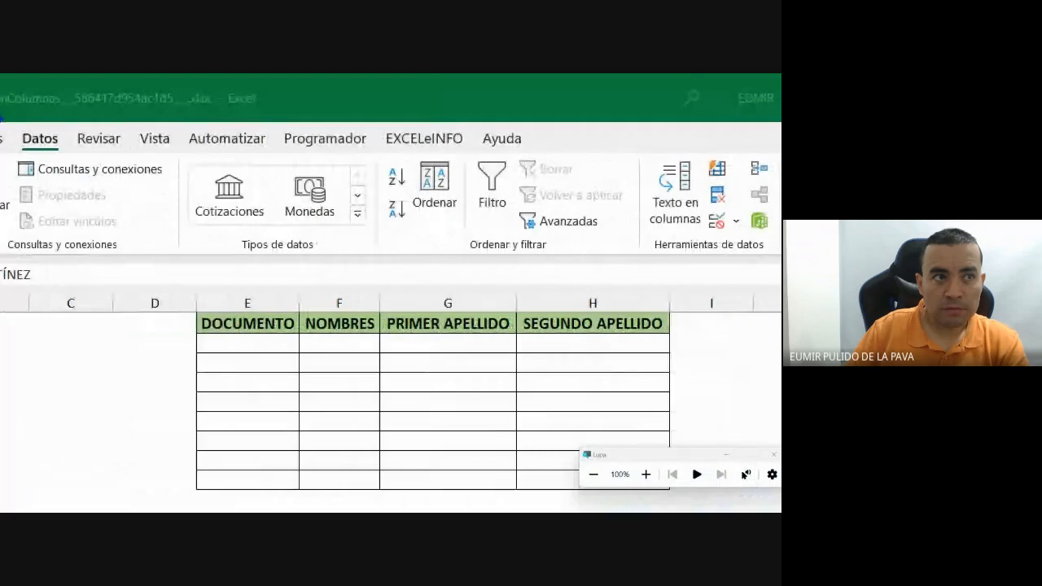
{"action": "left_click_drag", "start_coordinate": [18, 128], "coordinate": [68, 152]}
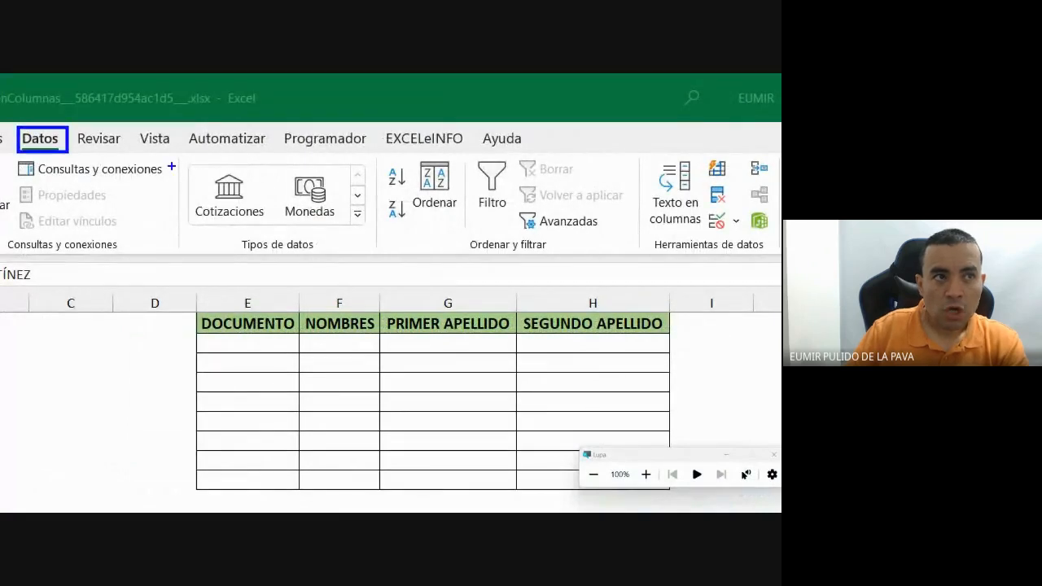
{"action": "left_click_drag", "start_coordinate": [644, 236], "coordinate": [774, 254]}
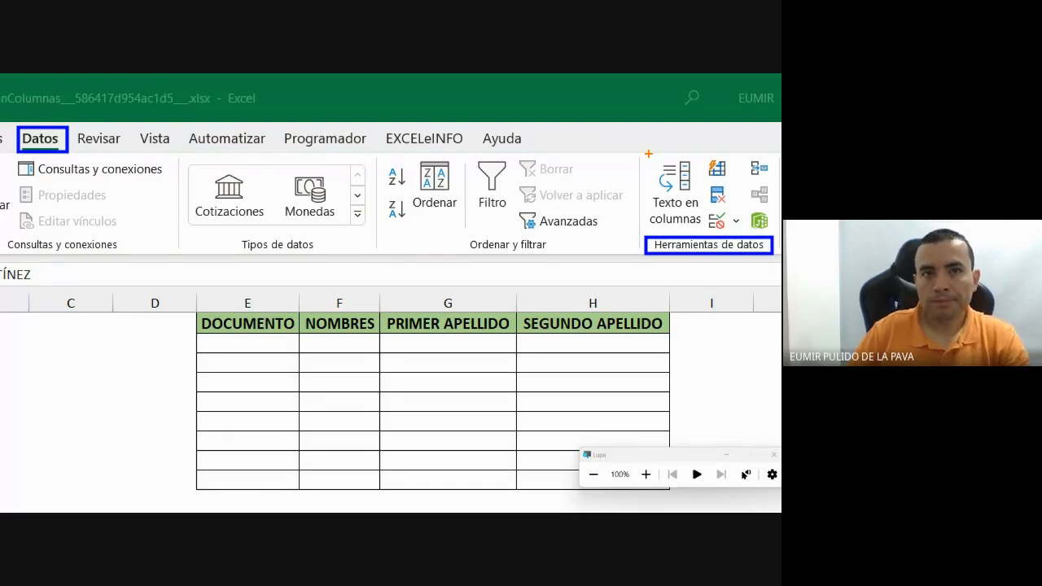
{"action": "mouse_move", "coordinate": [643, 153]}
{"action": "left_mouse_down"}
{"action": "mouse_move", "coordinate": [679, 202]}
{"action": "mouse_move", "coordinate": [675, 213]}
{"action": "left_mouse_up"}
{"action": "key", "text": "ctrl+z"}
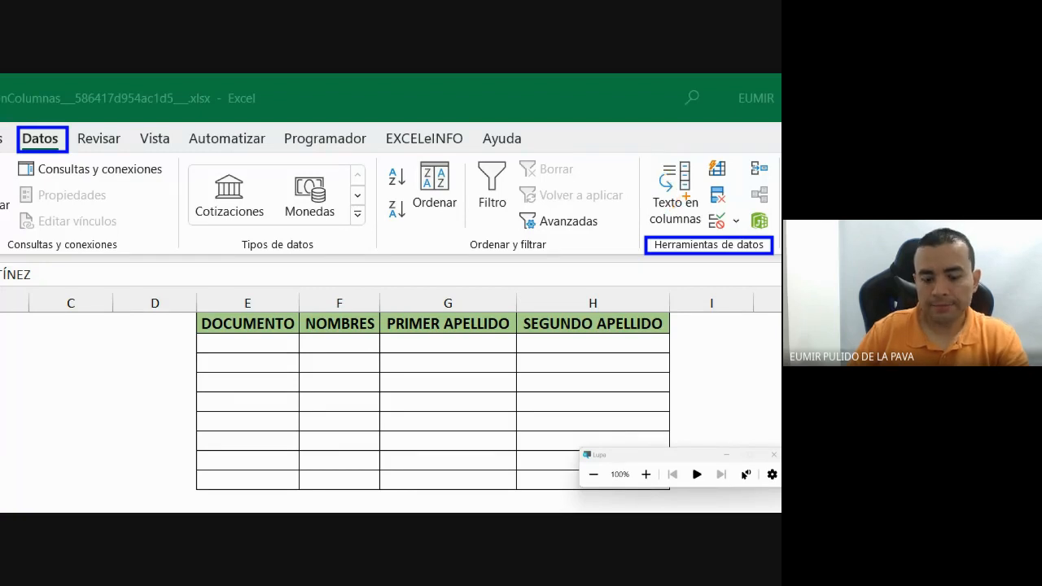
{"action": "mouse_move", "coordinate": [643, 150]}
{"action": "left_mouse_down"}
{"action": "mouse_move", "coordinate": [692, 218]}
{"action": "mouse_move", "coordinate": [713, 189]}
{"action": "left_mouse_up"}
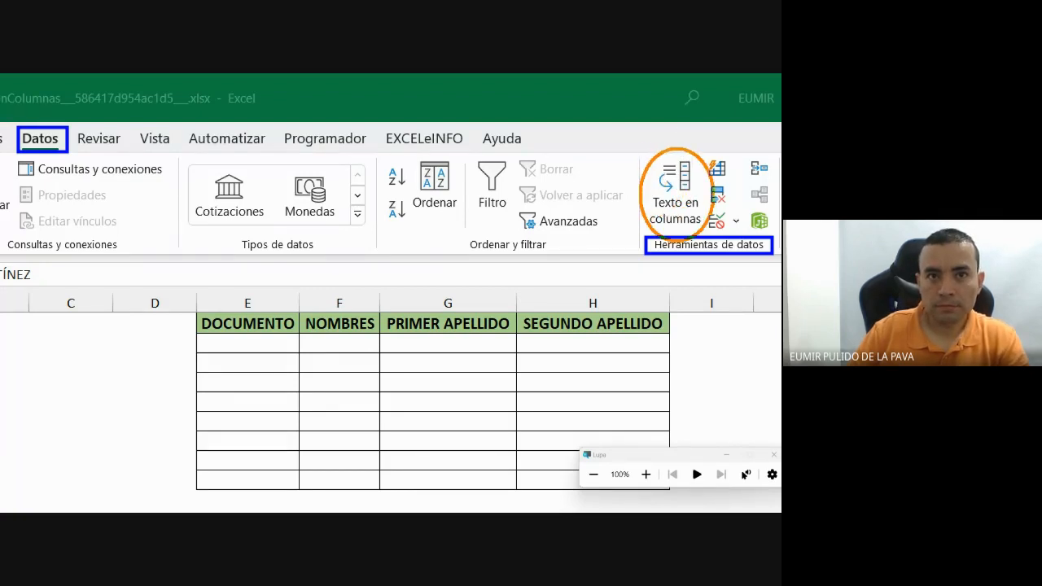
{"action": "left_click_drag", "start_coordinate": [649, 186], "coordinate": [604, 111]}
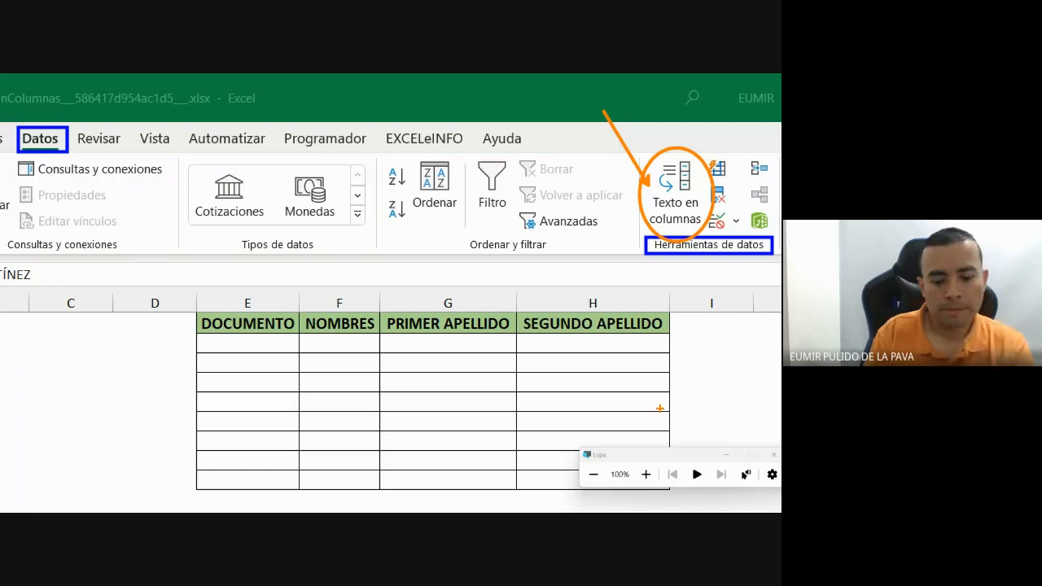
{"action": "key", "text": "super+minus"}
{"action": "key", "text": "Escape"}
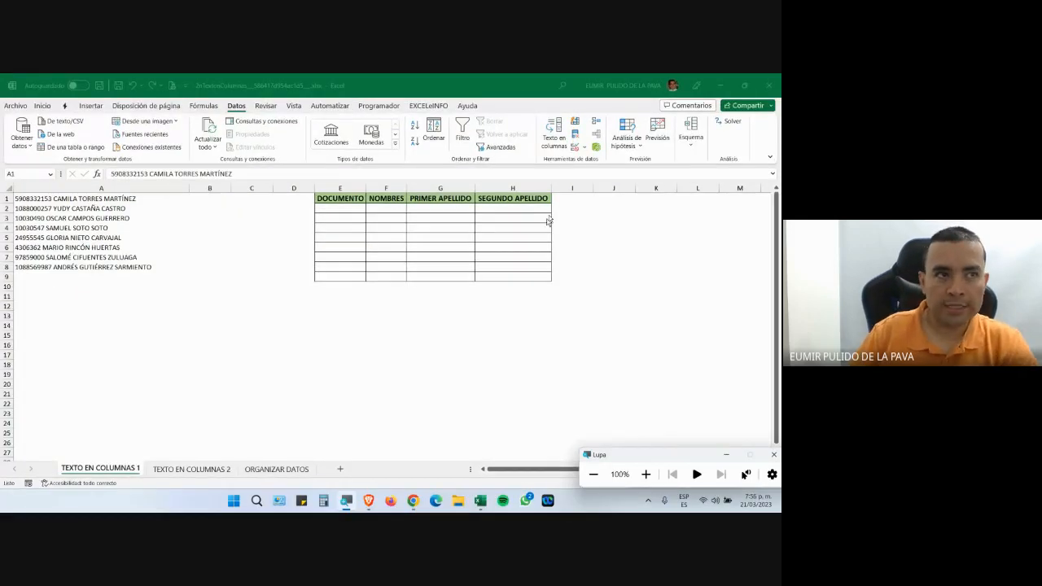
{"action": "left_click", "coordinate": [110, 188]}
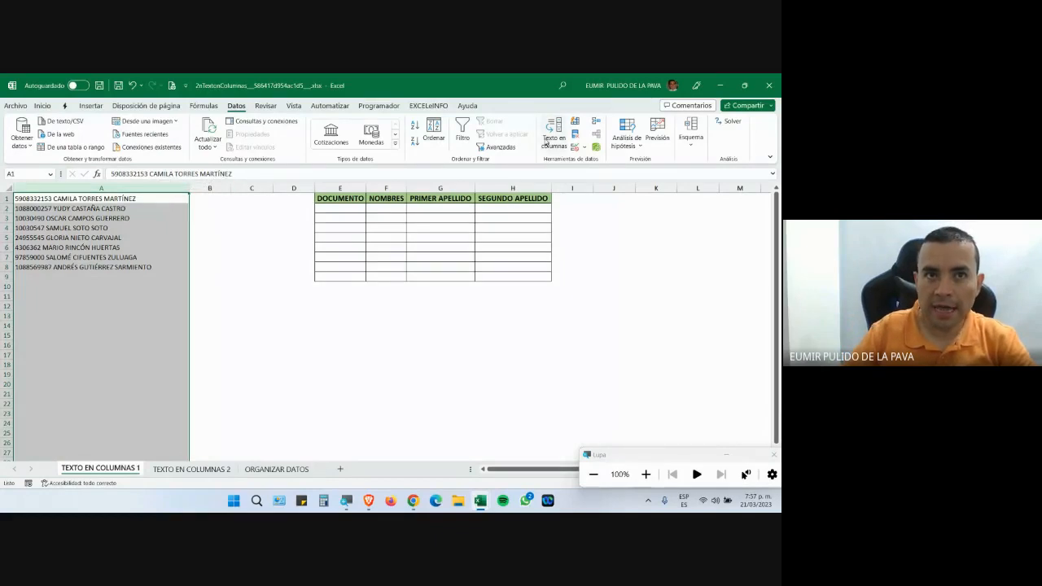
Start Texto en columnas on column A, move the wizard aside, and choose De ancho fijo.
{"action": "left_click", "coordinate": [547, 140]}
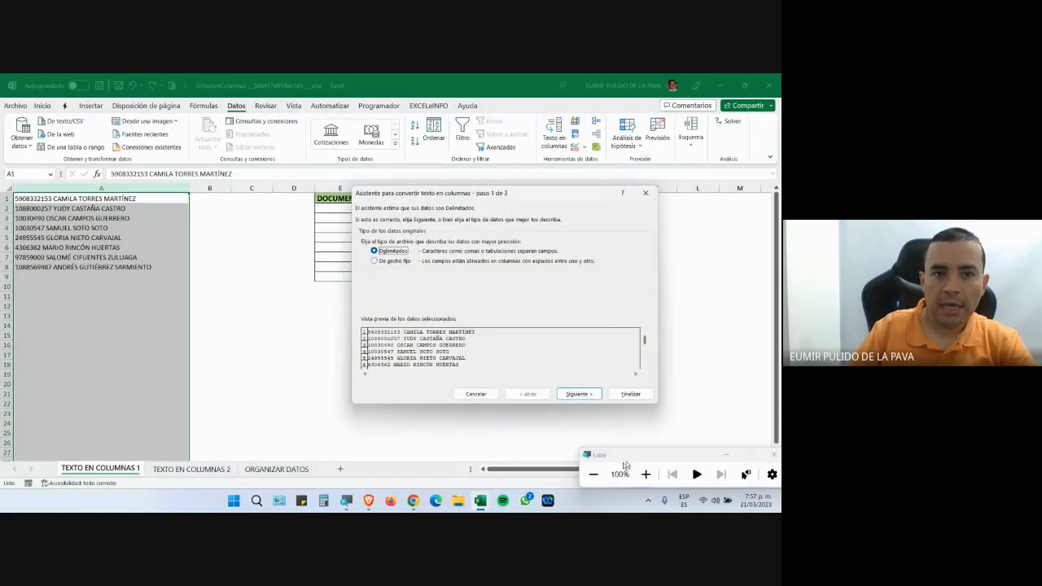
{"action": "left_click", "coordinate": [649, 474]}
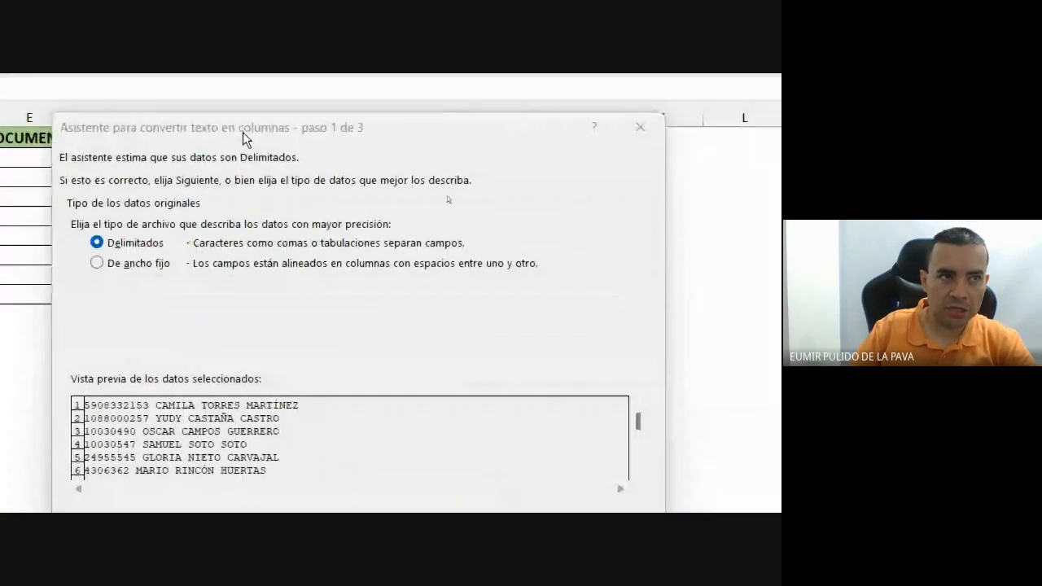
{"action": "left_click_drag", "start_coordinate": [67, 243], "coordinate": [579, 149]}
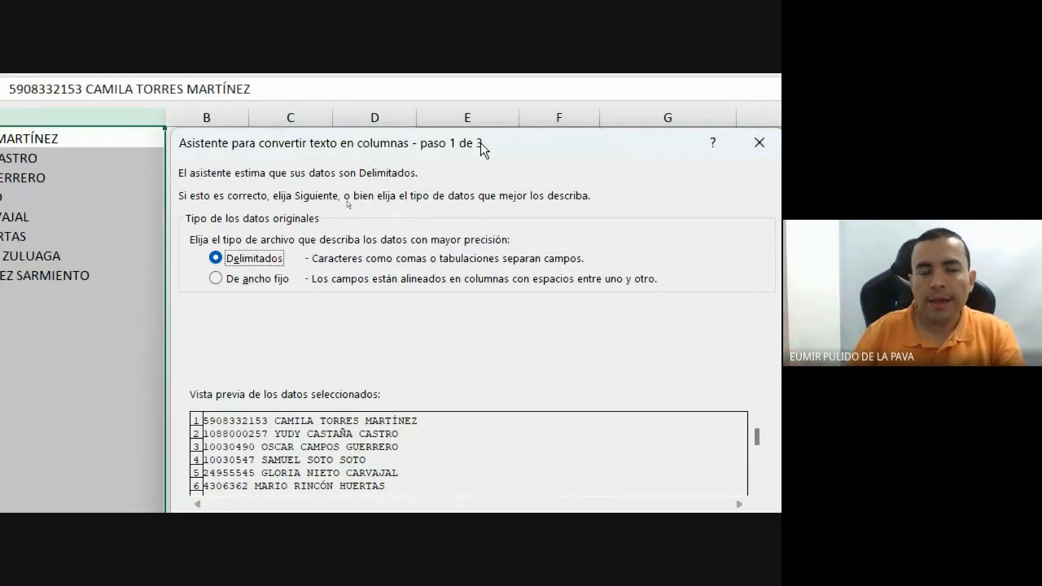
{"action": "left_click", "coordinate": [263, 278]}
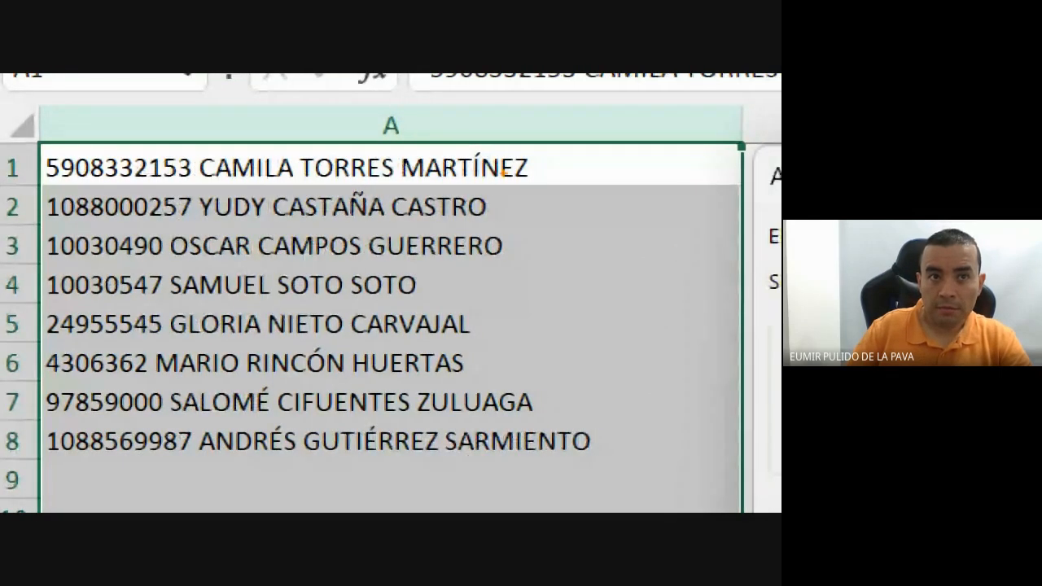
{"action": "mouse_move", "coordinate": [531, 161]}
{"action": "left_mouse_down"}
{"action": "mouse_move", "coordinate": [481, 197]}
{"action": "mouse_move", "coordinate": [506, 259]}
{"action": "mouse_move", "coordinate": [439, 270]}
{"action": "mouse_move", "coordinate": [417, 288]}
{"action": "mouse_move", "coordinate": [450, 295]}
{"action": "mouse_move", "coordinate": [472, 316]}
{"action": "mouse_move", "coordinate": [466, 362]}
{"action": "mouse_move", "coordinate": [500, 380]}
{"action": "mouse_move", "coordinate": [528, 377]}
{"action": "mouse_move", "coordinate": [535, 398]}
{"action": "mouse_move", "coordinate": [594, 432]}
{"action": "mouse_move", "coordinate": [601, 446]}
{"action": "left_mouse_up"}
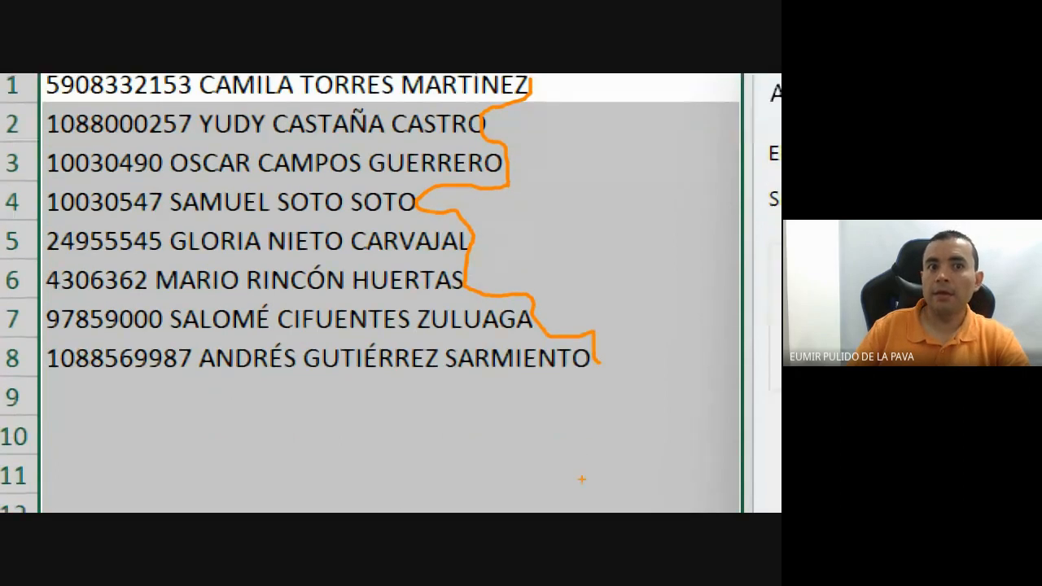
{"action": "left_click_drag", "start_coordinate": [209, 159], "coordinate": [209, 231]}
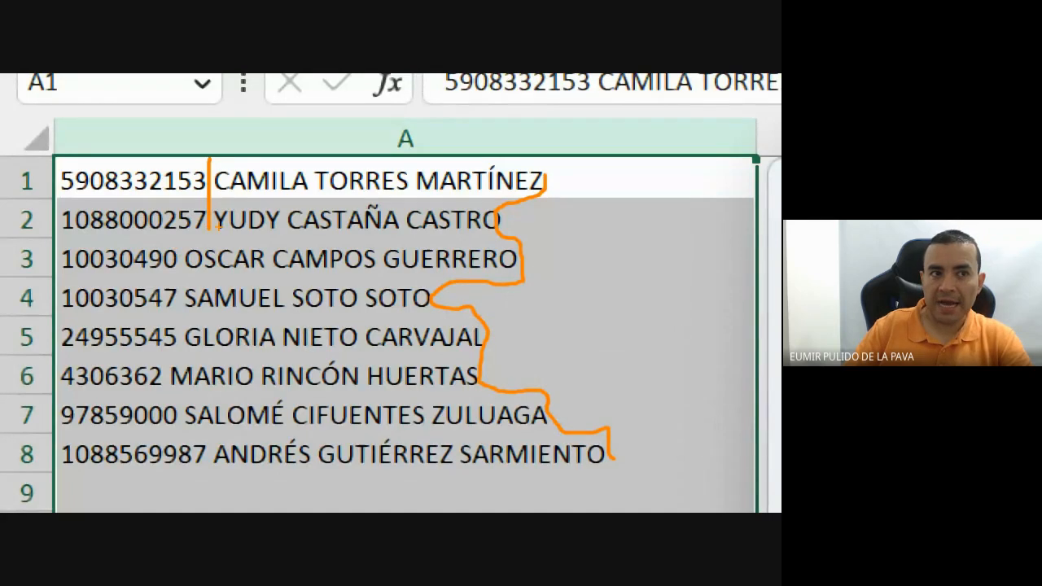
{"action": "left_click_drag", "start_coordinate": [209, 230], "coordinate": [210, 484]}
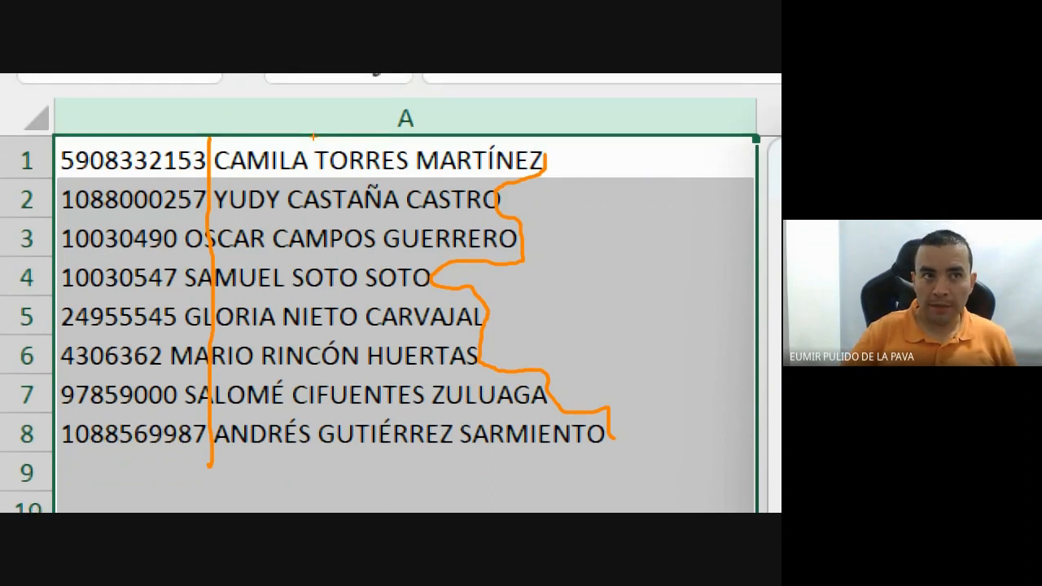
{"action": "left_click_drag", "start_coordinate": [310, 137], "coordinate": [303, 270]}
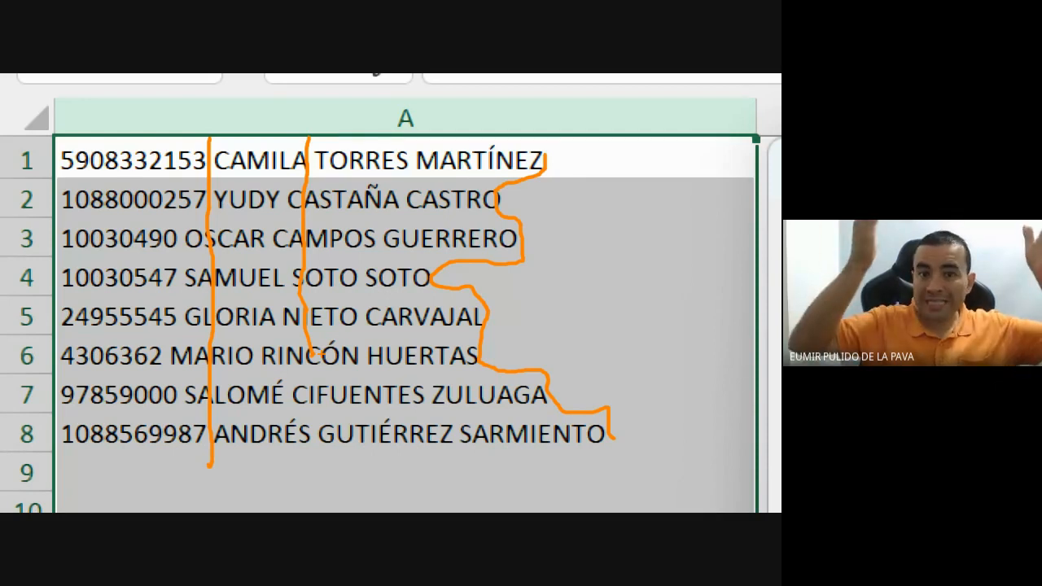
{"action": "key", "text": "Escape"}
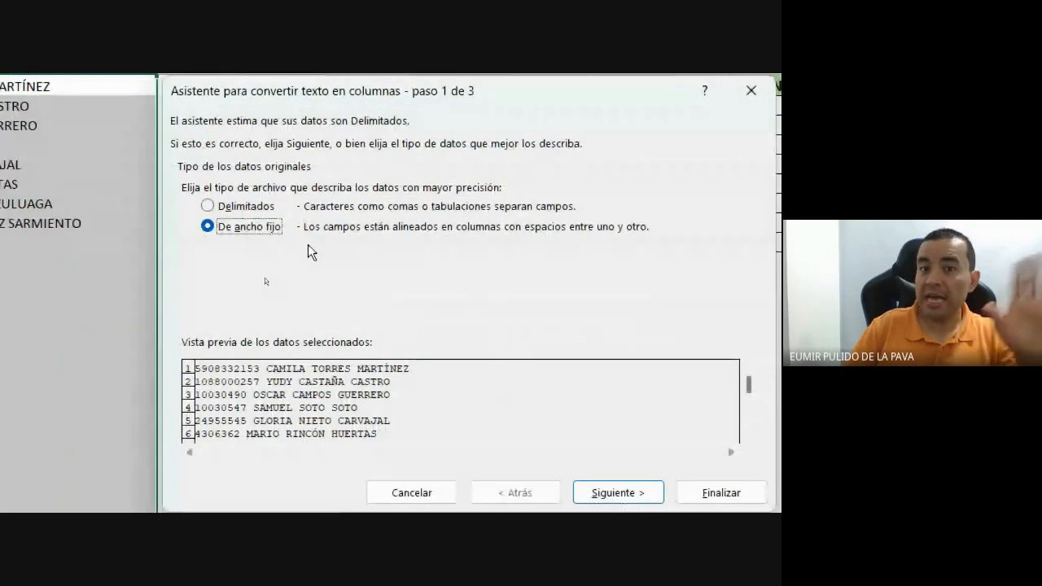
Switch the wizard to Delimitados and advance to the separators step.
{"action": "left_click", "coordinate": [247, 209]}
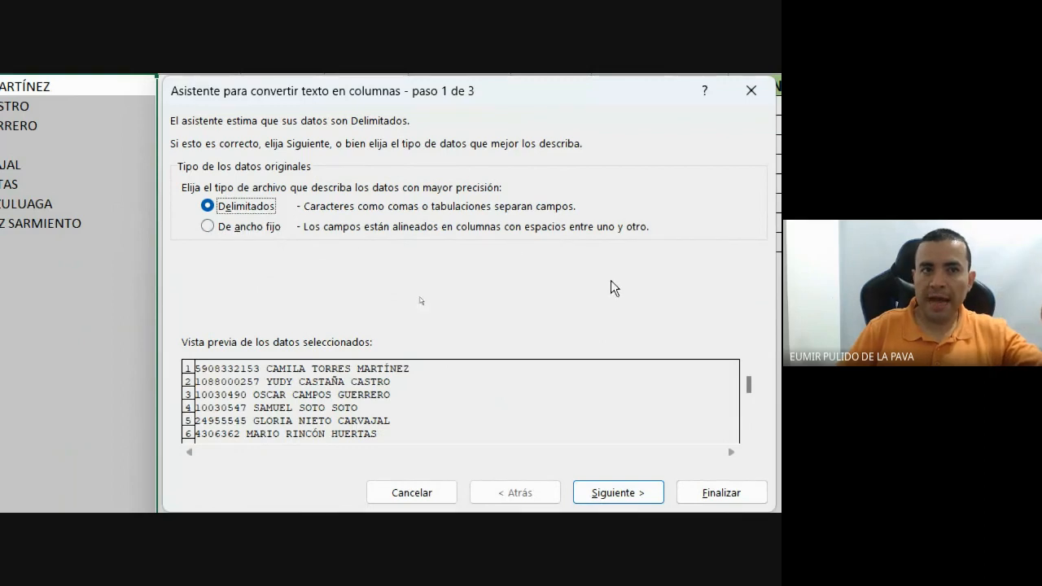
{"action": "left_click", "coordinate": [510, 477]}
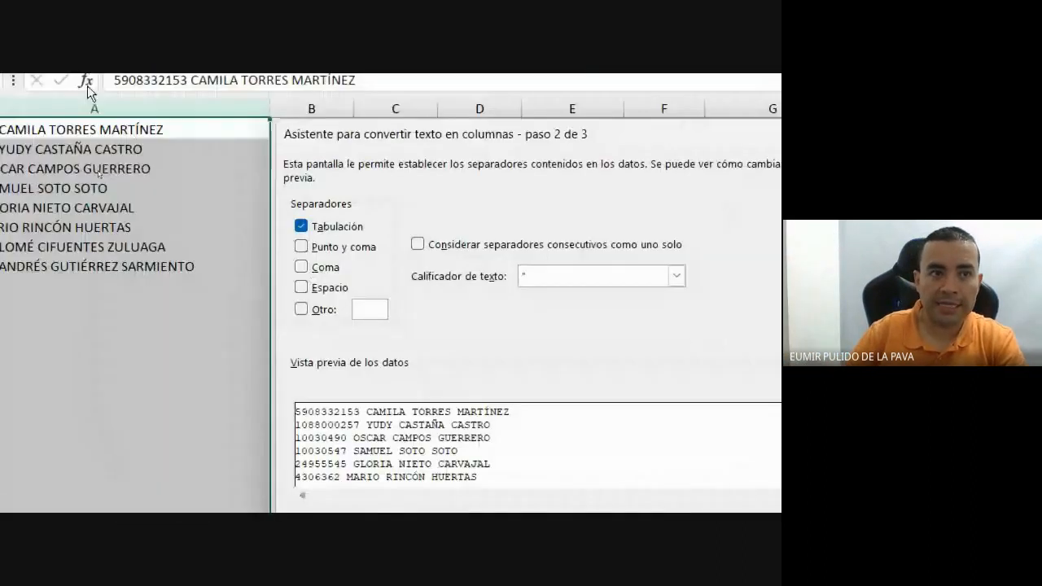
Replace Tabulación with Espacio as the wizard's separator and reset the magnification.
{"action": "left_click", "coordinate": [151, 71]}
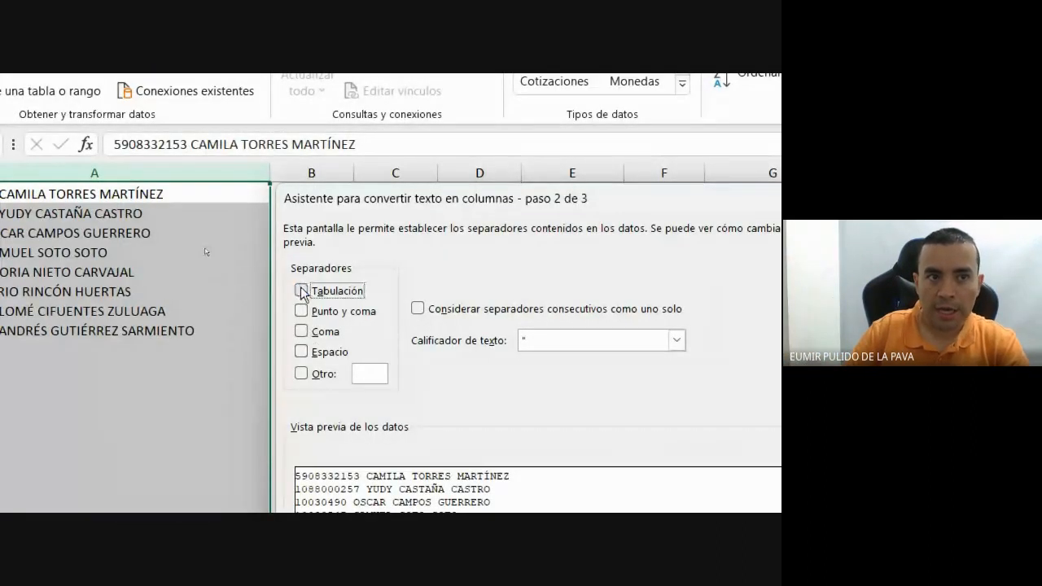
{"action": "left_click", "coordinate": [301, 352]}
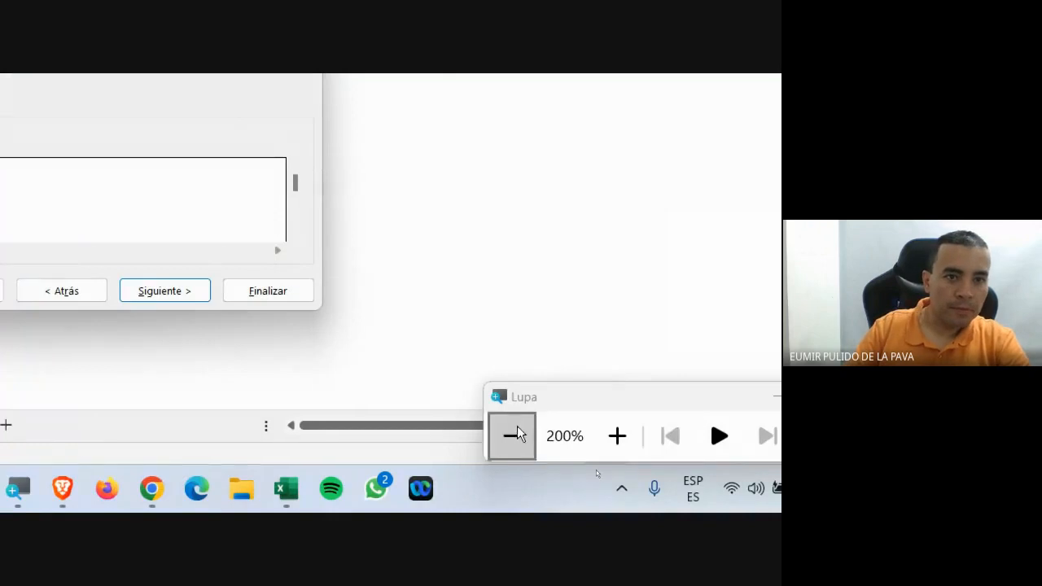
{"action": "left_click", "coordinate": [517, 435]}
Check the Google Meet call, then return to the Excel workbook.
{"action": "mouse_move", "coordinate": [414, 502]}
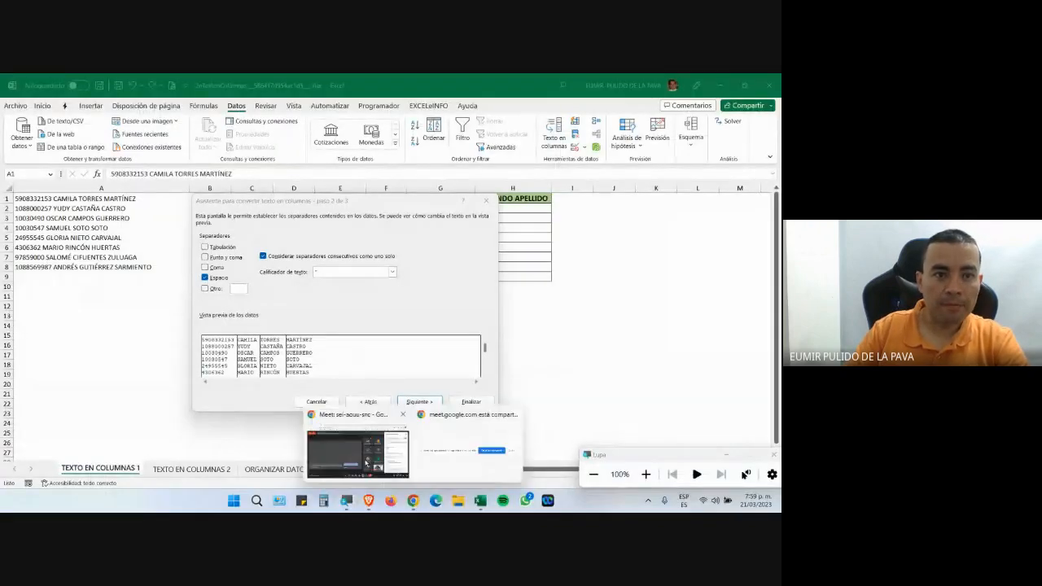
{"action": "left_click", "coordinate": [356, 452]}
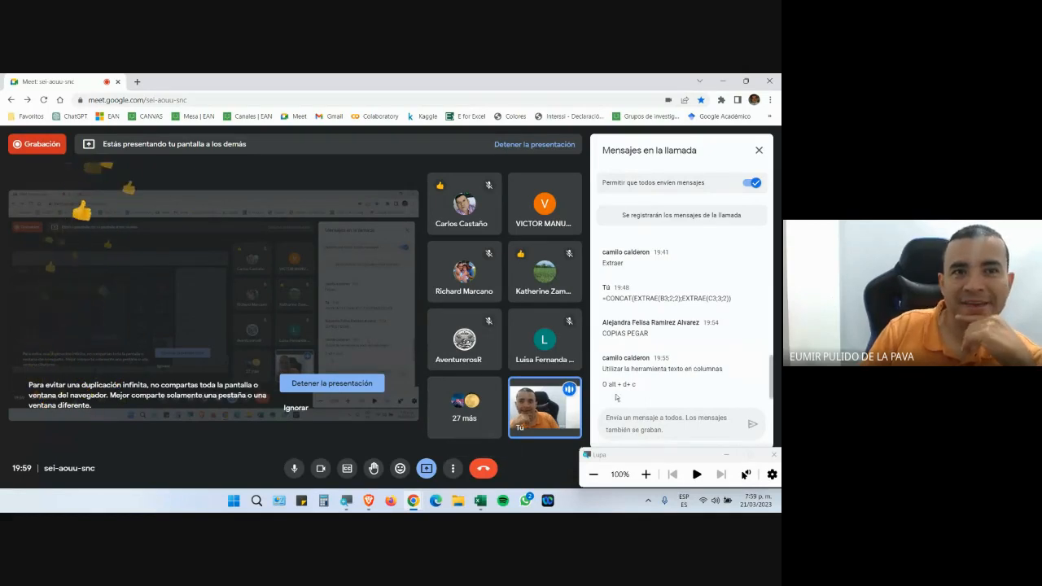
{"action": "mouse_move", "coordinate": [480, 501]}
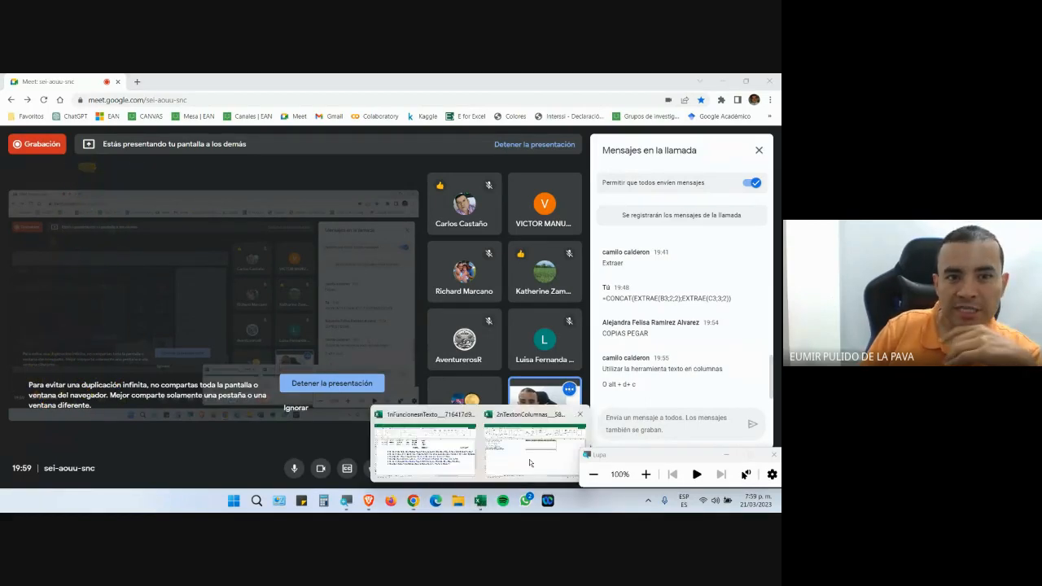
{"action": "left_click", "coordinate": [529, 459]}
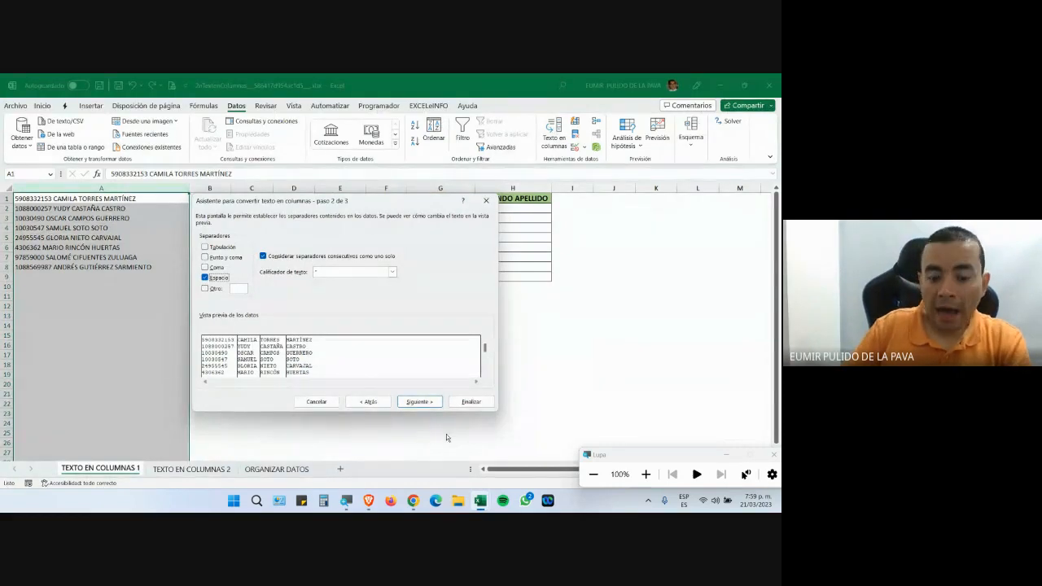
{"action": "left_click", "coordinate": [420, 403]}
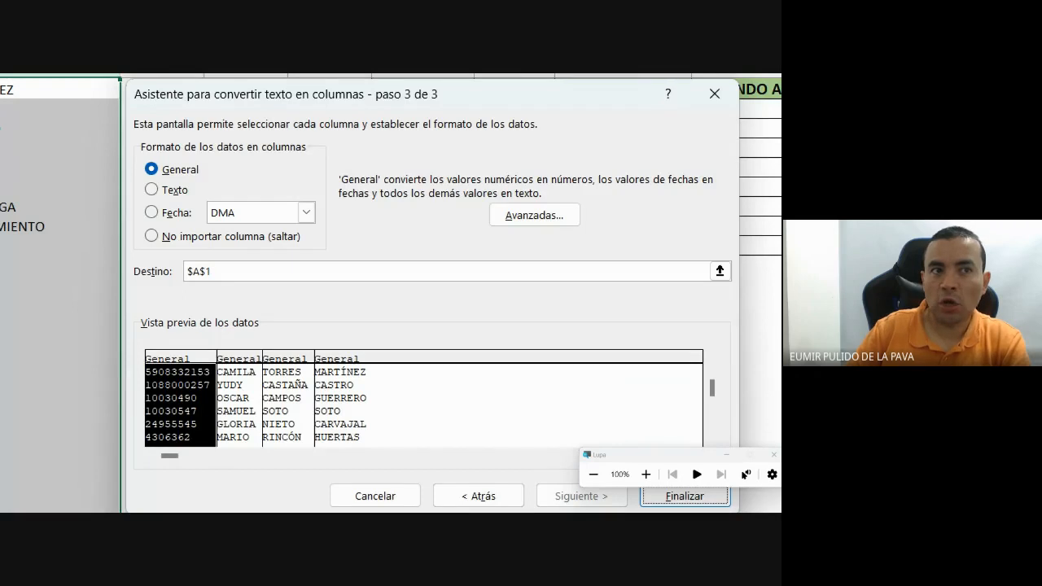
{"action": "left_click", "coordinate": [231, 290]}
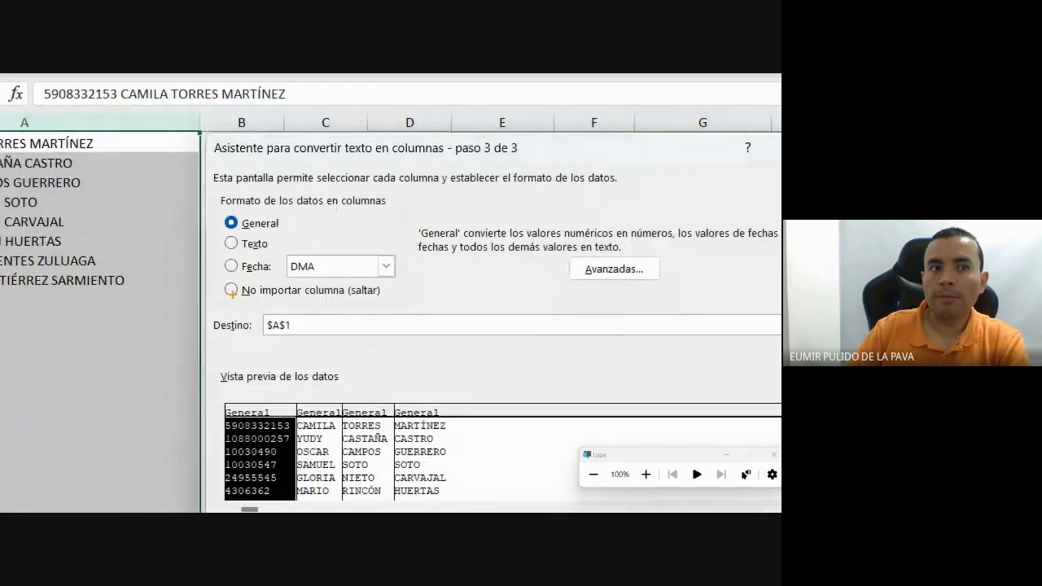
{"action": "left_click_drag", "start_coordinate": [269, 196], "coordinate": [313, 198]}
{"action": "mouse_move", "coordinate": [216, 221]}
{"action": "left_mouse_down"}
{"action": "mouse_move", "coordinate": [322, 308]}
{"action": "mouse_move", "coordinate": [309, 206]}
{"action": "mouse_move", "coordinate": [275, 196]}
{"action": "left_mouse_up"}
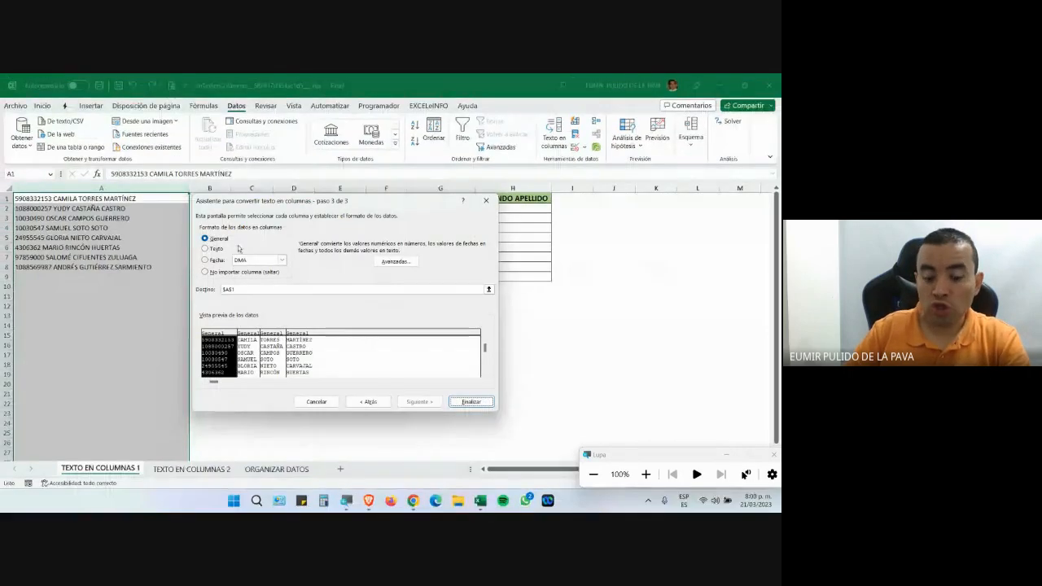
{"action": "key", "text": "Escape"}
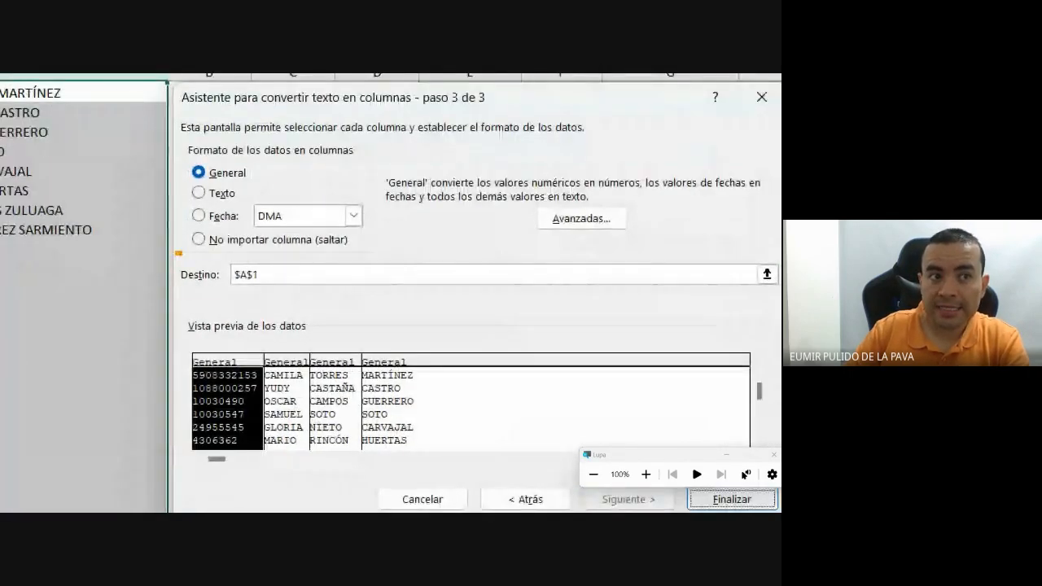
{"action": "left_click_drag", "start_coordinate": [193, 278], "coordinate": [259, 301]}
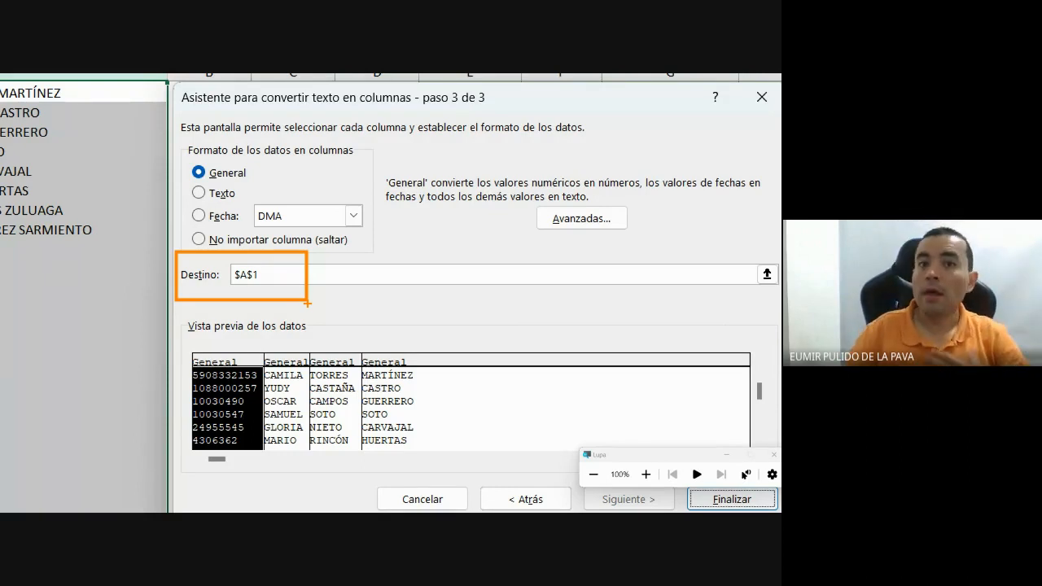
{"action": "left_click_drag", "start_coordinate": [195, 284], "coordinate": [272, 259]}
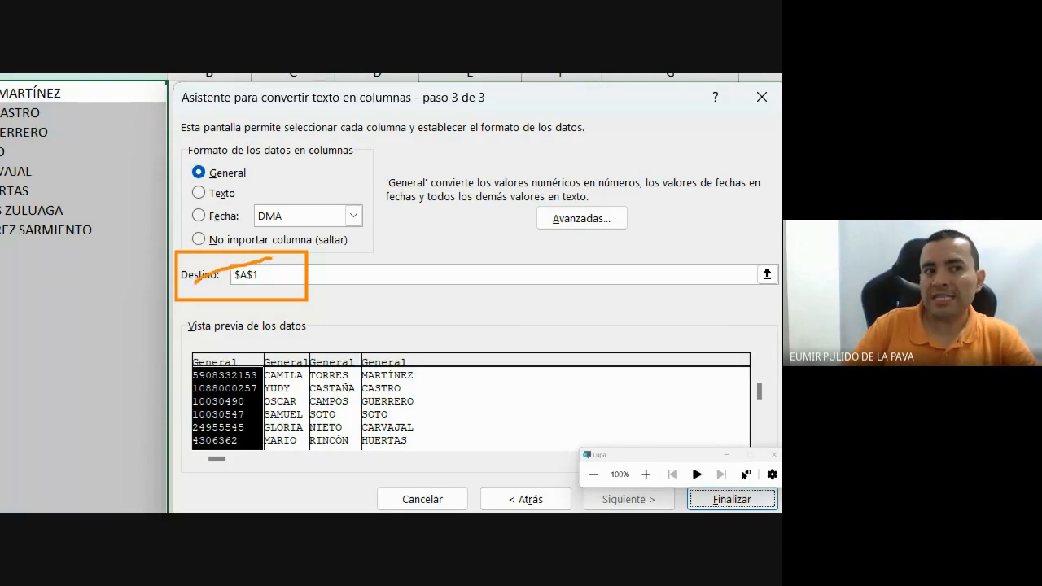
{"action": "left_click_drag", "start_coordinate": [205, 262], "coordinate": [311, 303]}
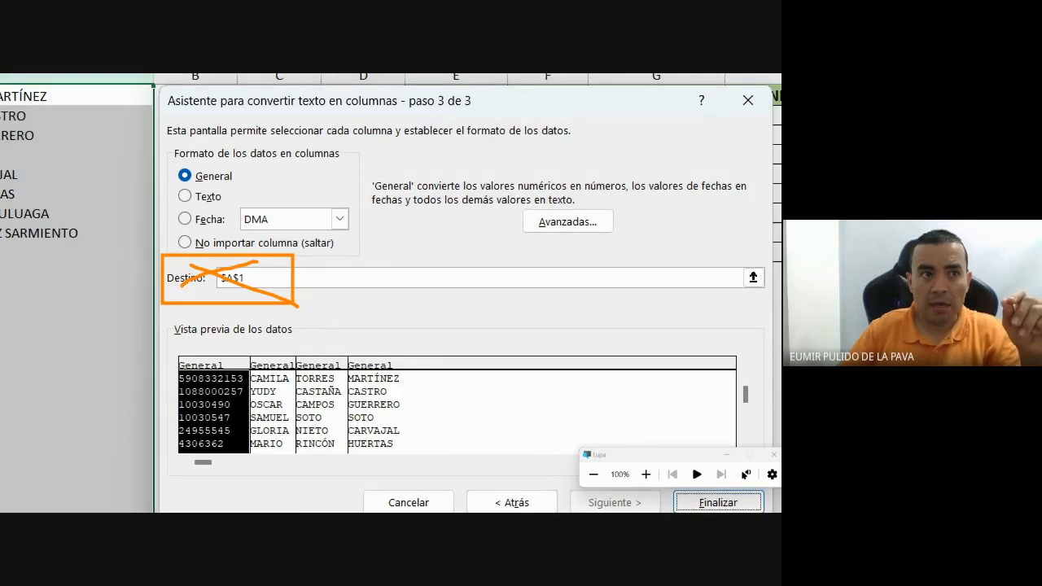
{"action": "mouse_move", "coordinate": [94, 109]}
{"action": "left_mouse_down"}
{"action": "mouse_move", "coordinate": [165, 252]}
{"action": "mouse_move", "coordinate": [157, 194]}
{"action": "left_mouse_up"}
{"action": "mouse_move", "coordinate": [191, 127]}
{"action": "left_mouse_down"}
{"action": "mouse_move", "coordinate": [75, 206]}
{"action": "mouse_move", "coordinate": [273, 212]}
{"action": "mouse_move", "coordinate": [254, 162]}
{"action": "left_mouse_up"}
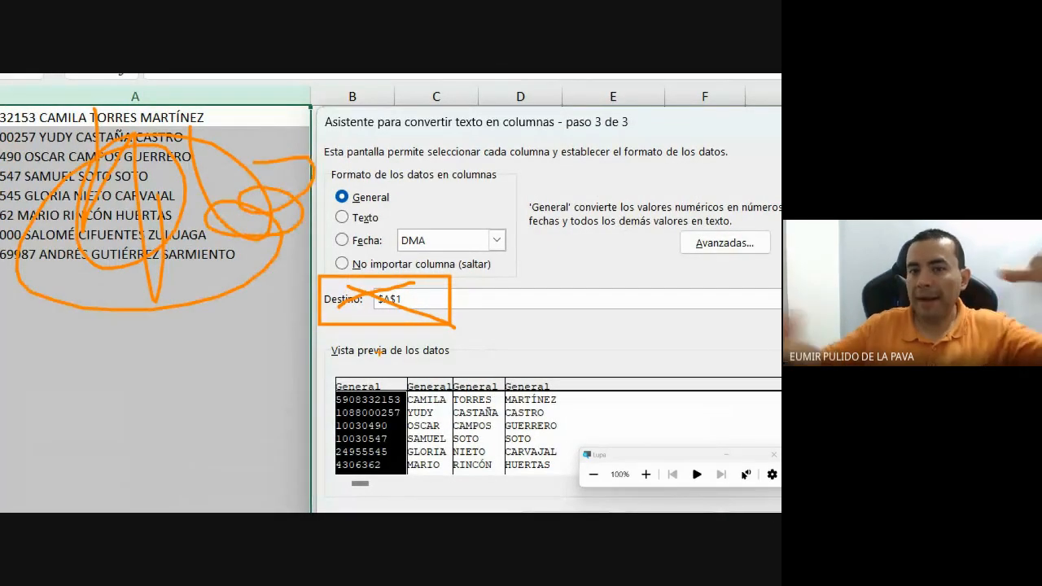
{"action": "key", "text": "ctrl+z"}
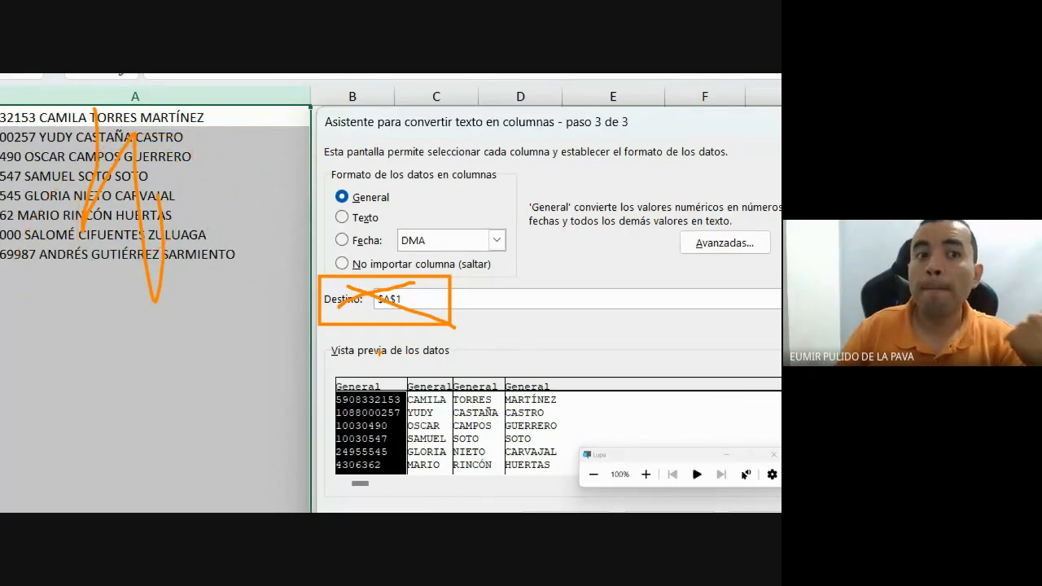
{"action": "key", "text": "Escape"}
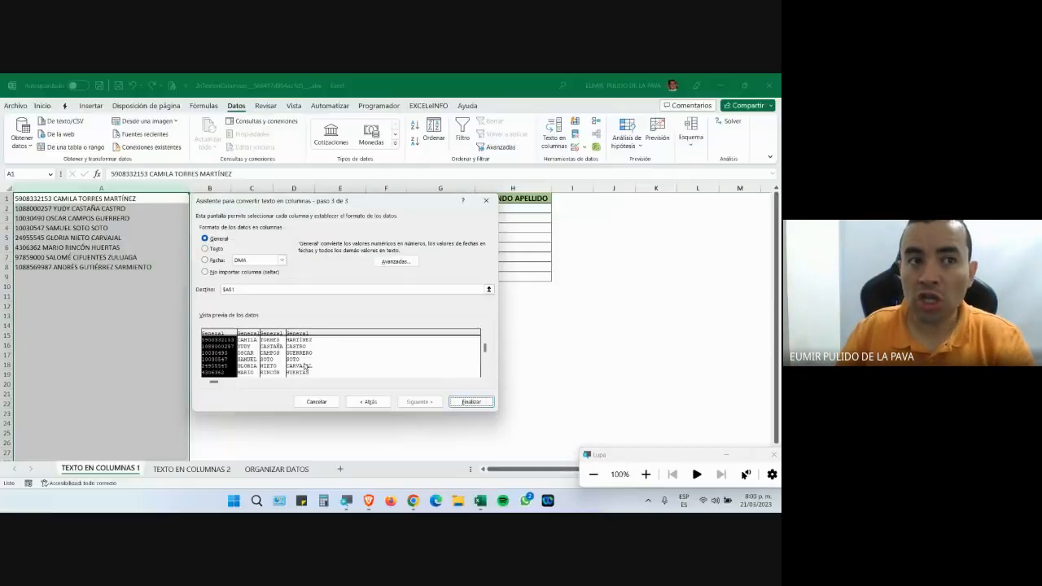
{"action": "left_click_drag", "start_coordinate": [331, 211], "coordinate": [348, 282]}
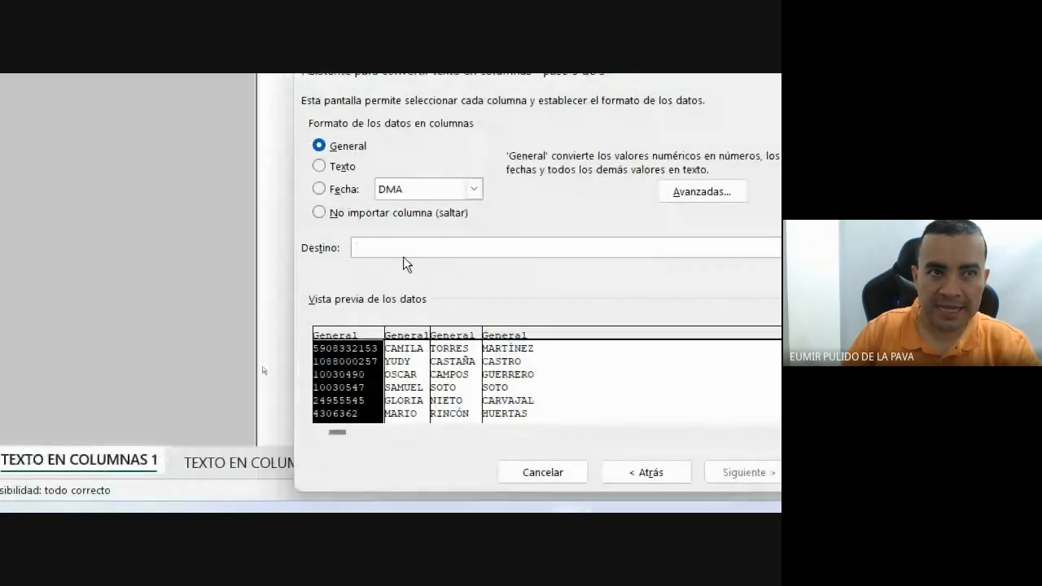
Set the split destination to $E$2, finish the wizard, and move the replace prompt aside.
{"action": "left_click", "coordinate": [403, 250]}
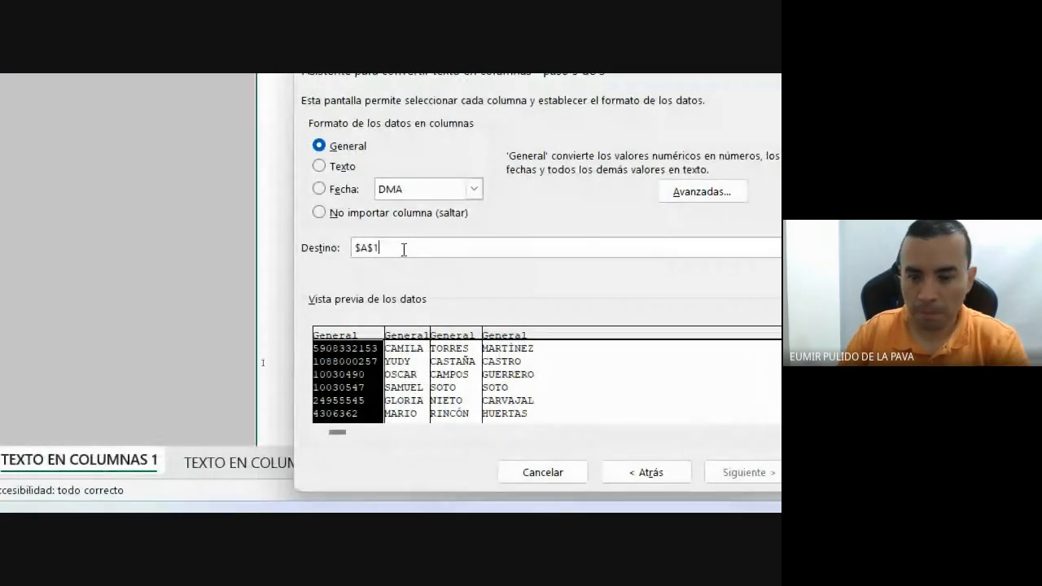
{"action": "key", "text": "BackSpace"}
{"action": "key", "text": "BackSpace"}
{"action": "key", "text": "BackSpace"}
{"action": "key", "text": "BackSpace"}
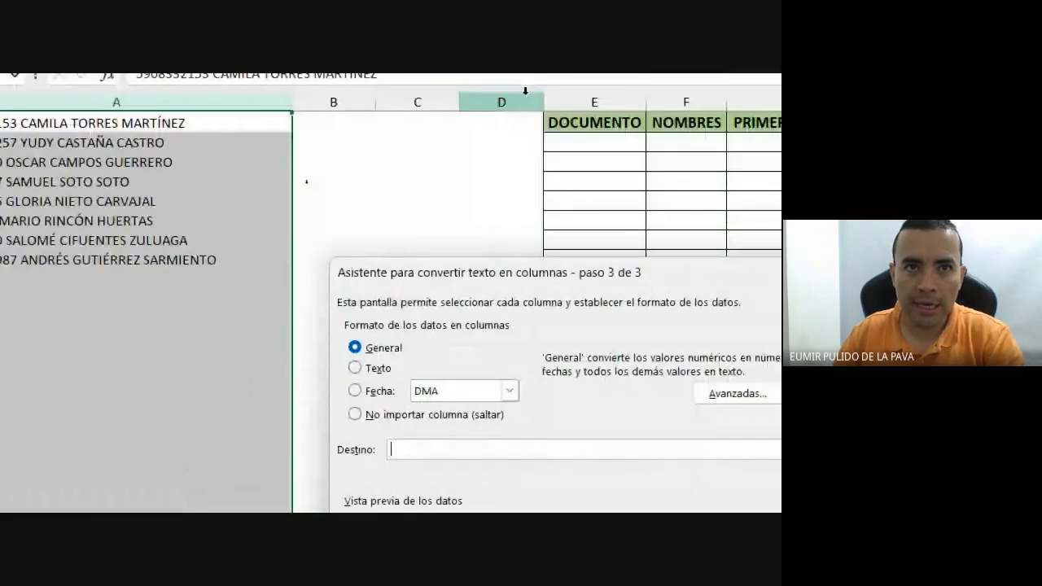
{"action": "left_click", "coordinate": [580, 154]}
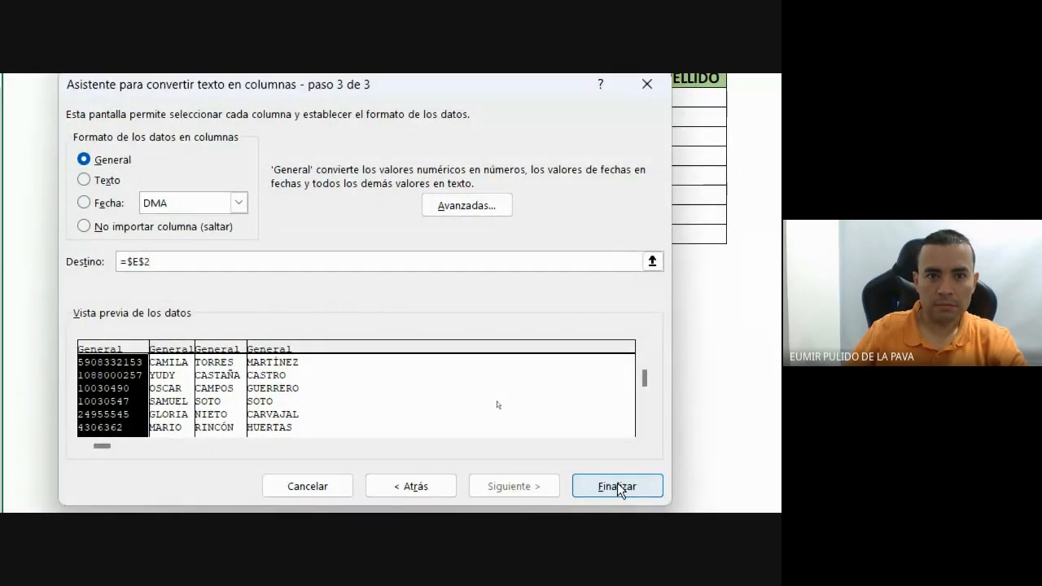
{"action": "left_click", "coordinate": [619, 487]}
{"action": "left_click_drag", "start_coordinate": [426, 228], "coordinate": [491, 267]}
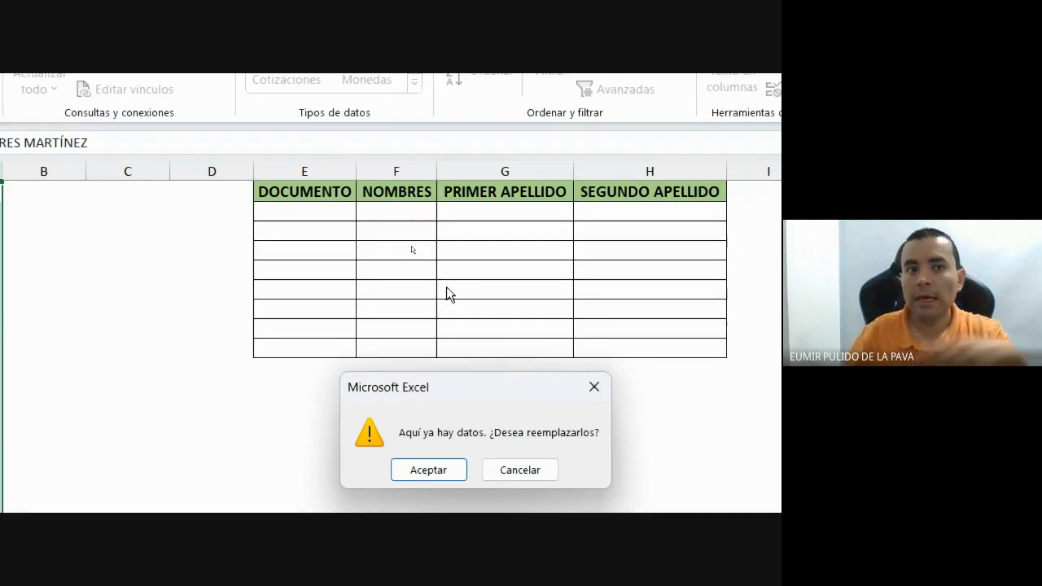
Confirm replacing the existing data so the table from E2 fills with the split records.
{"action": "left_click", "coordinate": [444, 470]}
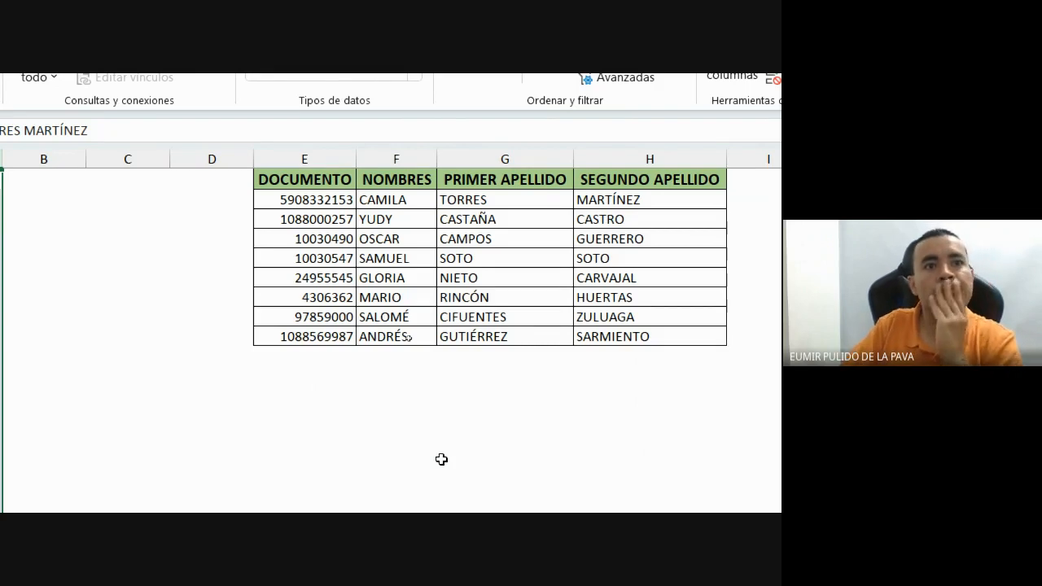
{"action": "left_click", "coordinate": [560, 469]}
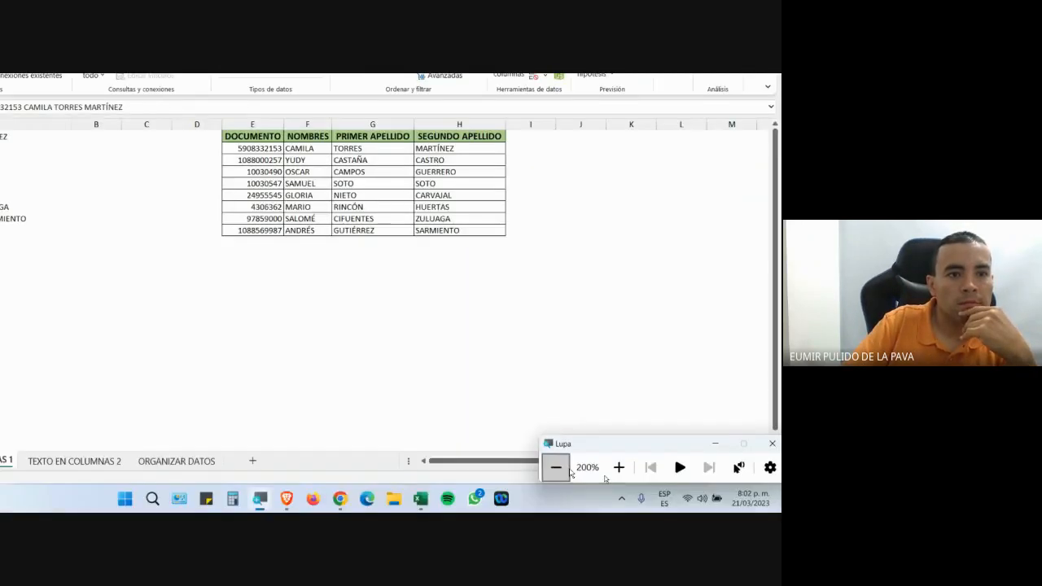
{"action": "left_click", "coordinate": [562, 469]}
Check the Google Meet call, then return to the Excel workbook.
{"action": "mouse_move", "coordinate": [413, 500]}
{"action": "left_click", "coordinate": [389, 459]}
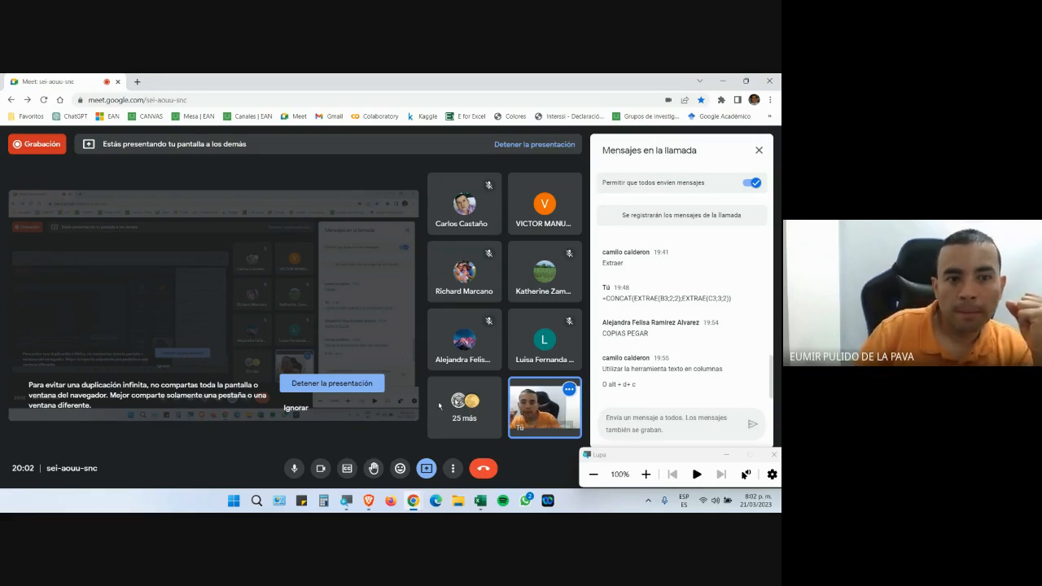
{"action": "mouse_move", "coordinate": [480, 501]}
{"action": "left_click", "coordinate": [511, 436]}
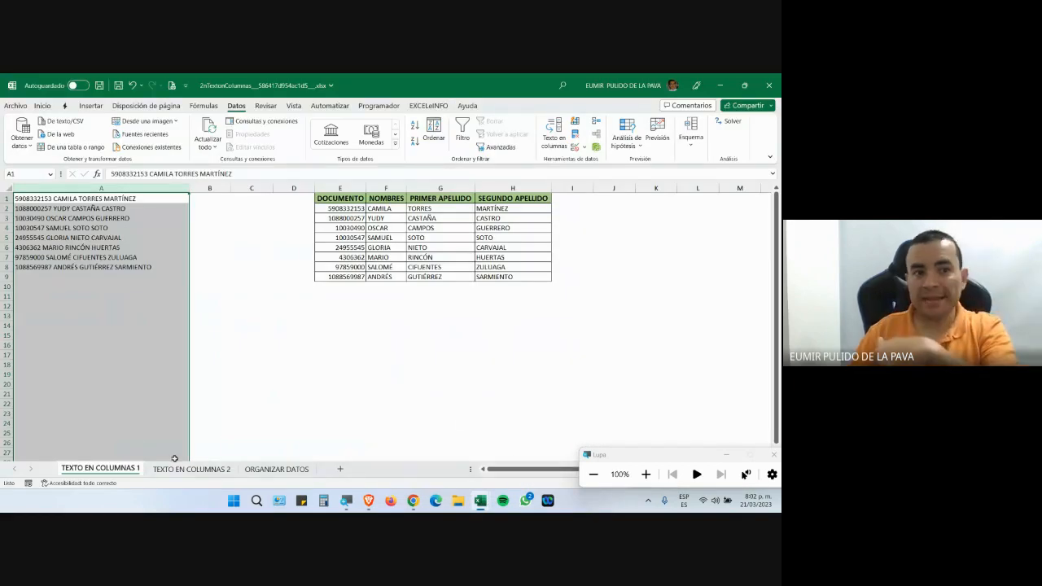
Switch to the TEXTO EN COLUMNAS 2 sheet, zoom back out, and select column A.
{"action": "left_click", "coordinate": [191, 469]}
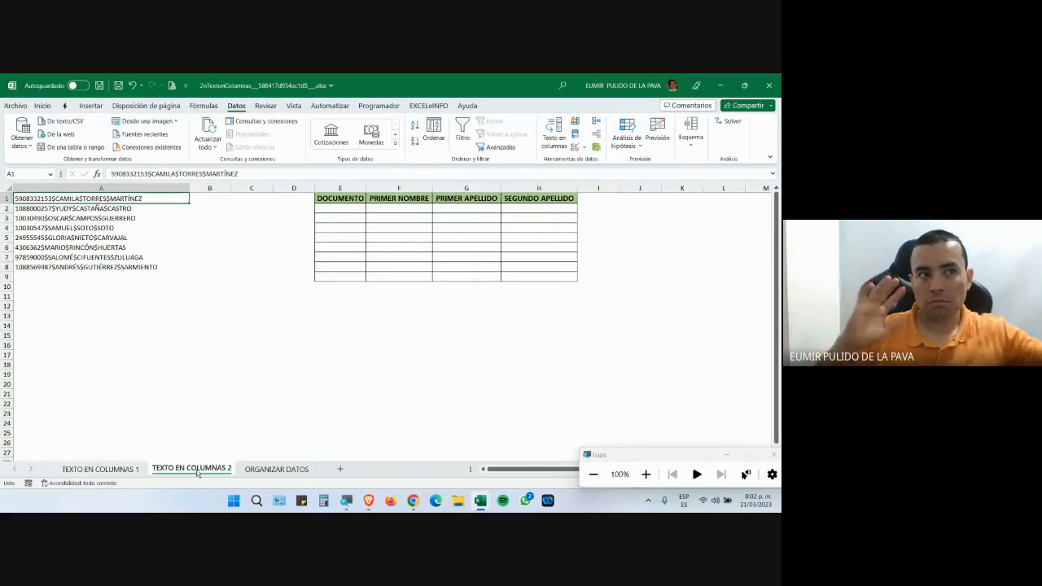
{"action": "mouse_move", "coordinate": [413, 501]}
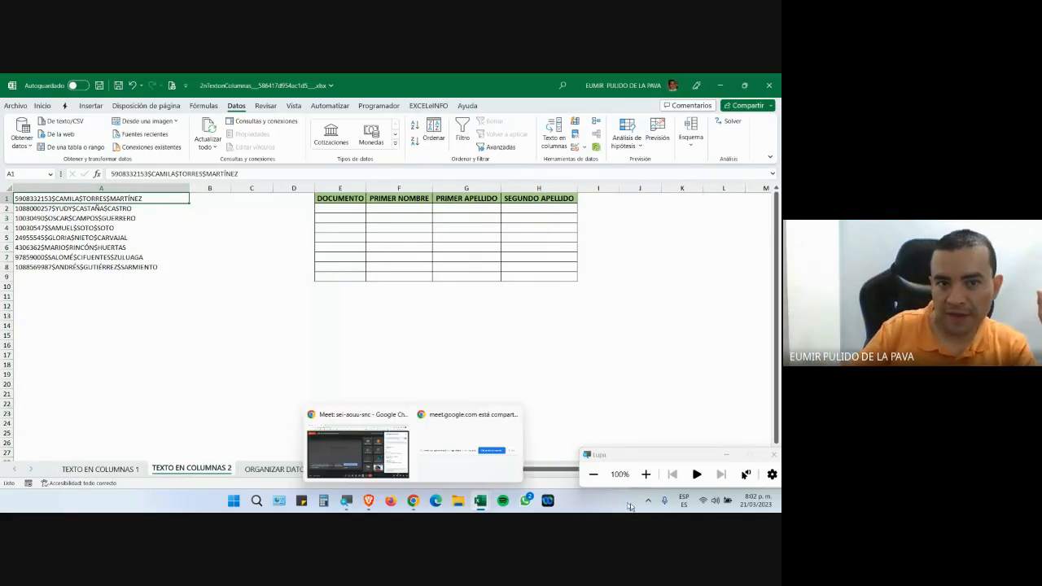
{"action": "left_click", "coordinate": [646, 474]}
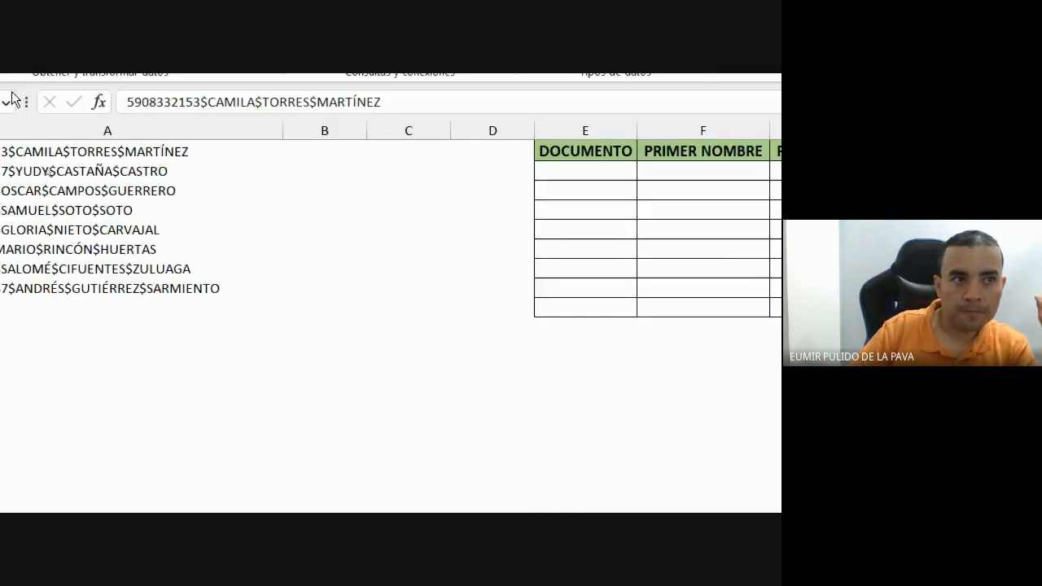
{"action": "key", "text": "super+minus"}
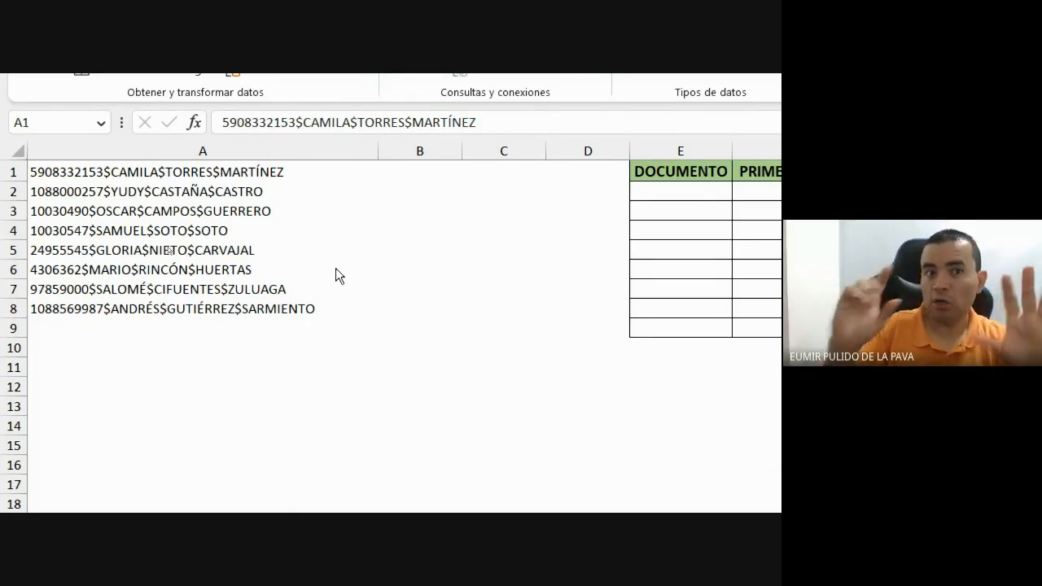
{"action": "left_click", "coordinate": [277, 146]}
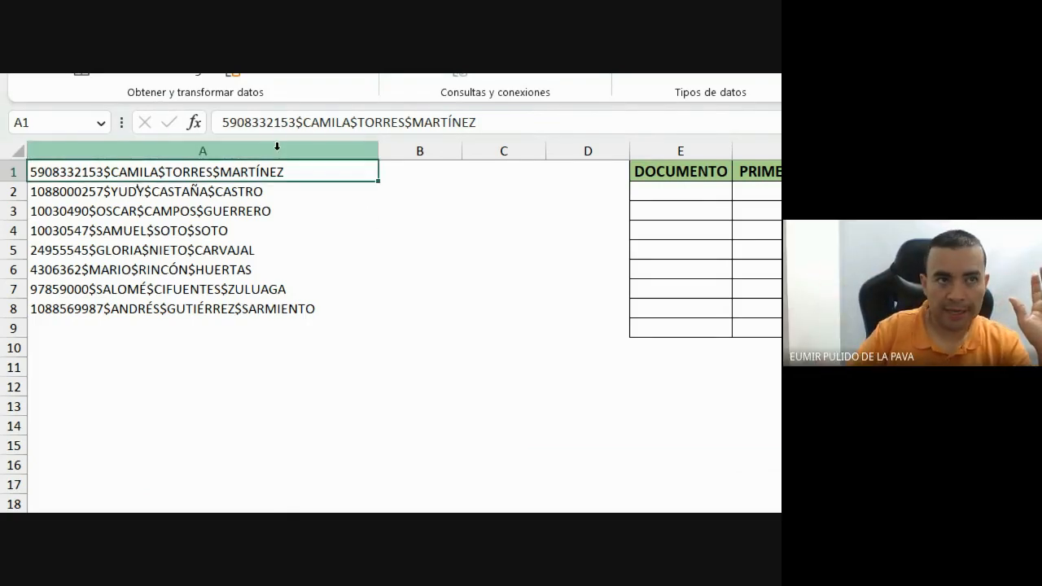
{"action": "left_click", "coordinate": [244, 148]}
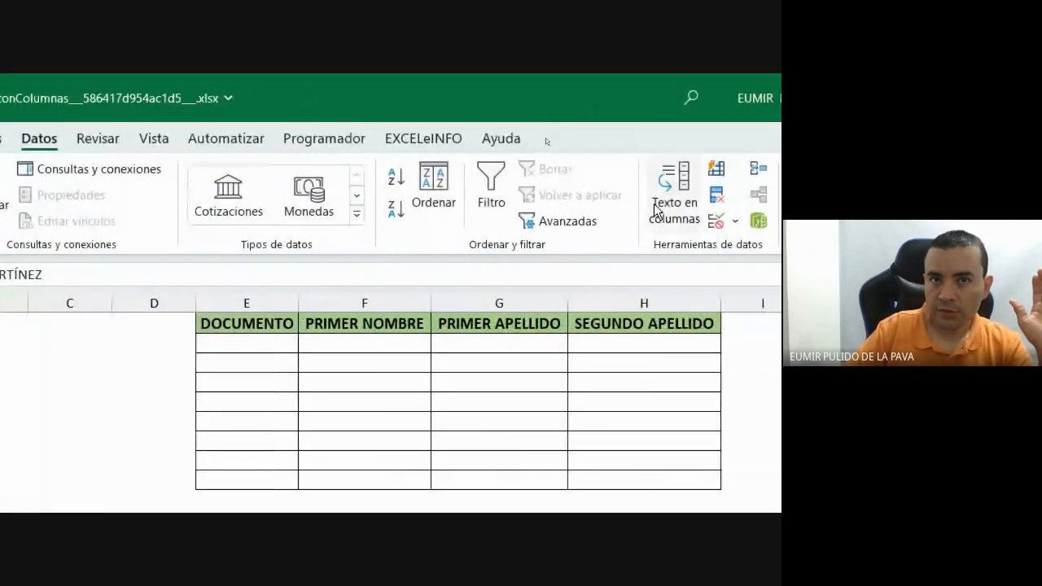
Split column A as Delimitados using $ as the only separator, then finish the wizard.
{"action": "left_click", "coordinate": [669, 191]}
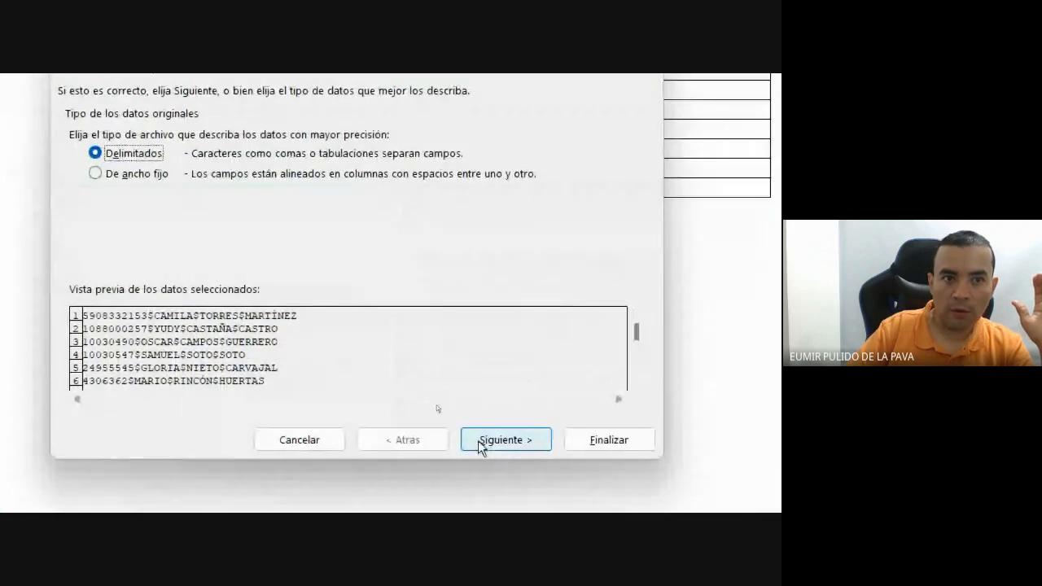
{"action": "left_click", "coordinate": [499, 444]}
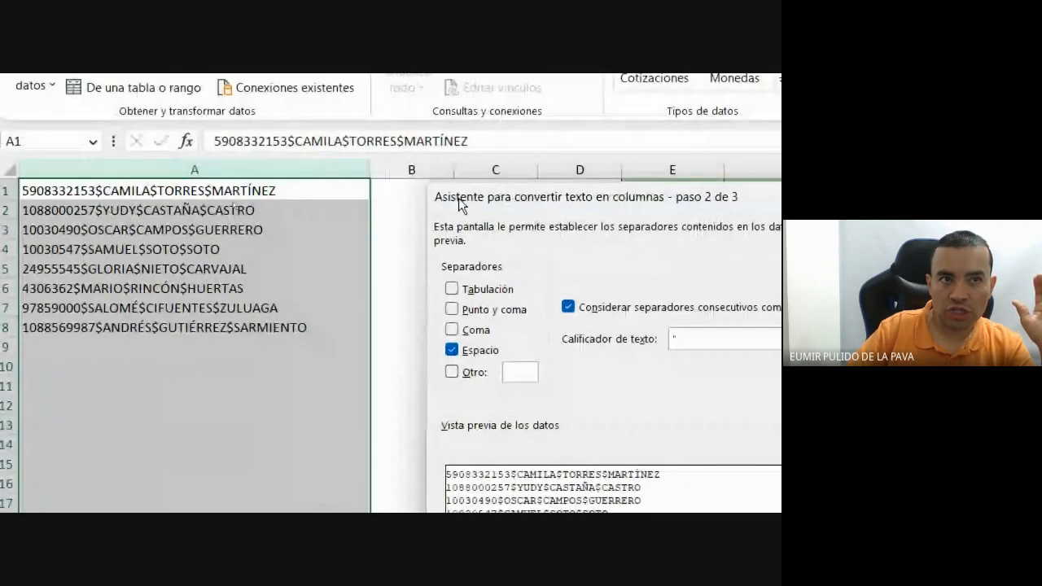
{"action": "left_click_drag", "start_coordinate": [458, 197], "coordinate": [350, 158]}
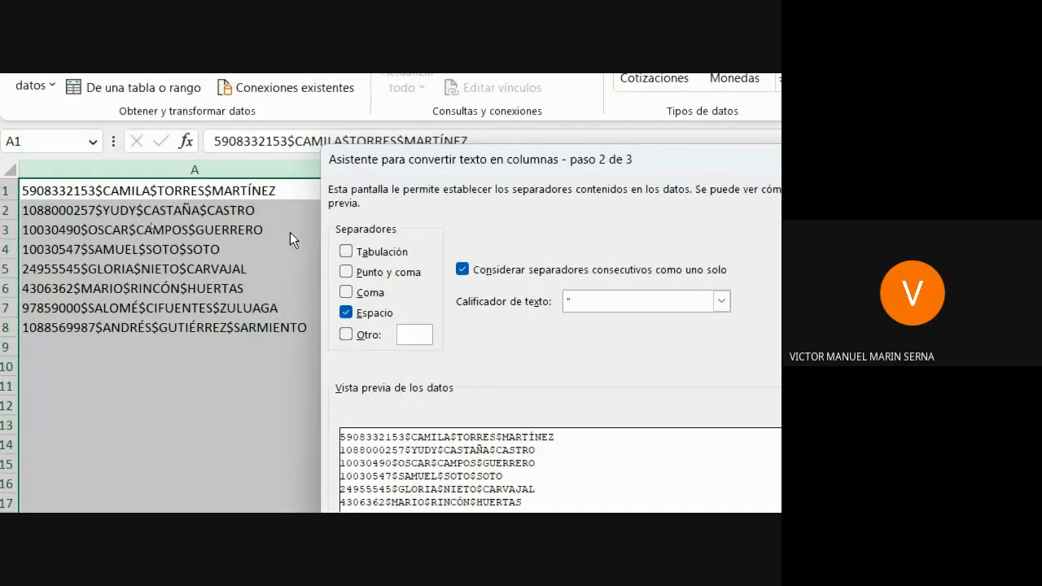
{"action": "left_click", "coordinate": [346, 313]}
{"action": "left_click", "coordinate": [347, 334]}
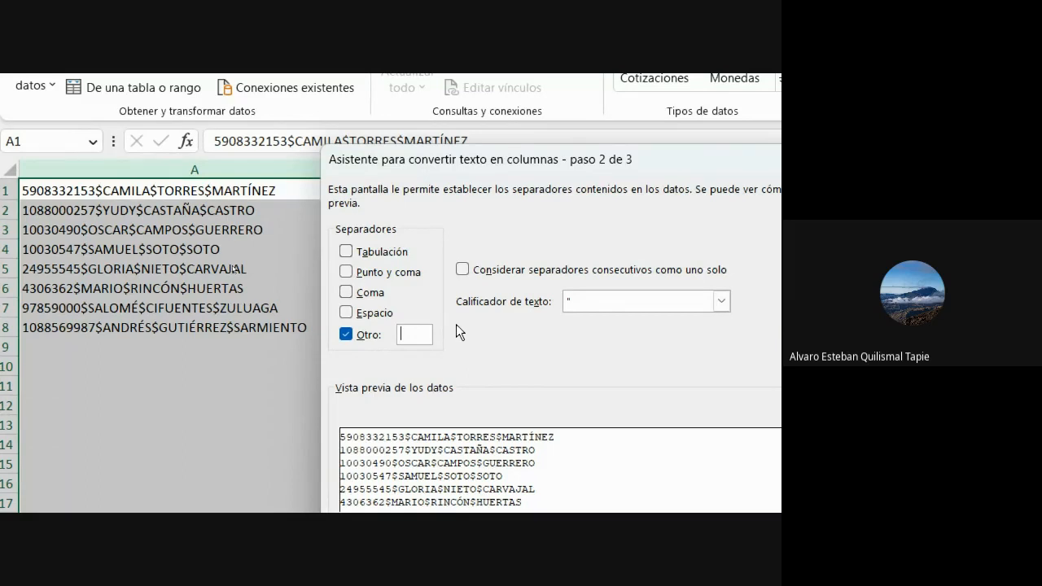
{"action": "type", "text": "$"}
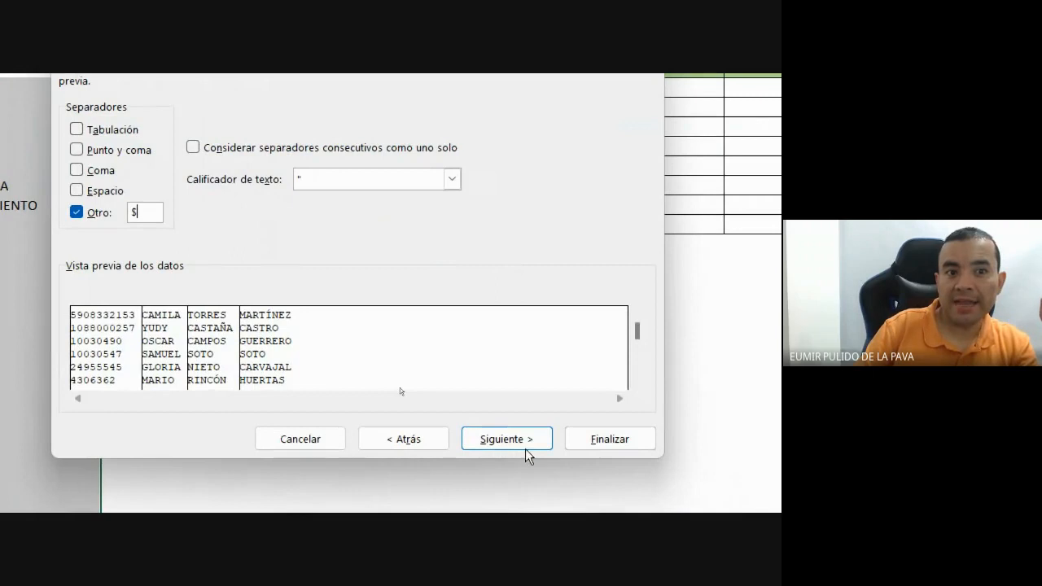
{"action": "left_click", "coordinate": [777, 531]}
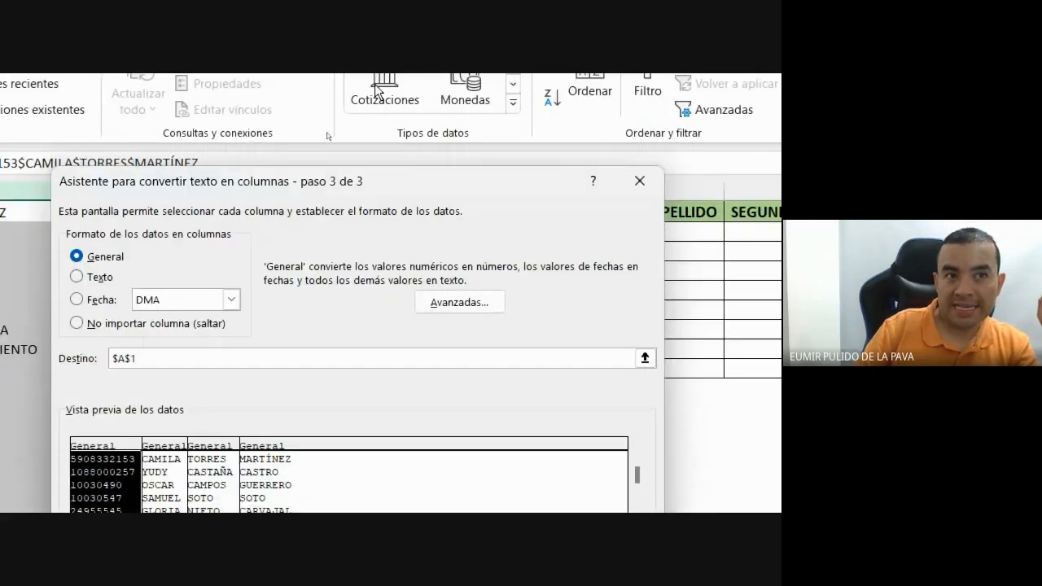
{"action": "left_click_drag", "start_coordinate": [390, 215], "coordinate": [603, 381]}
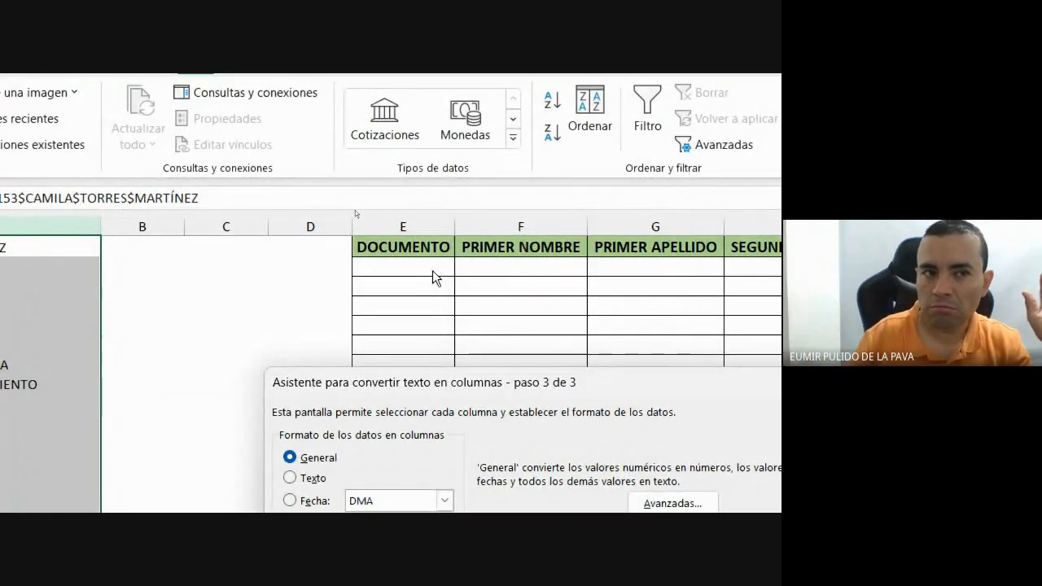
{"action": "left_click_drag", "start_coordinate": [340, 381], "coordinate": [210, 189]}
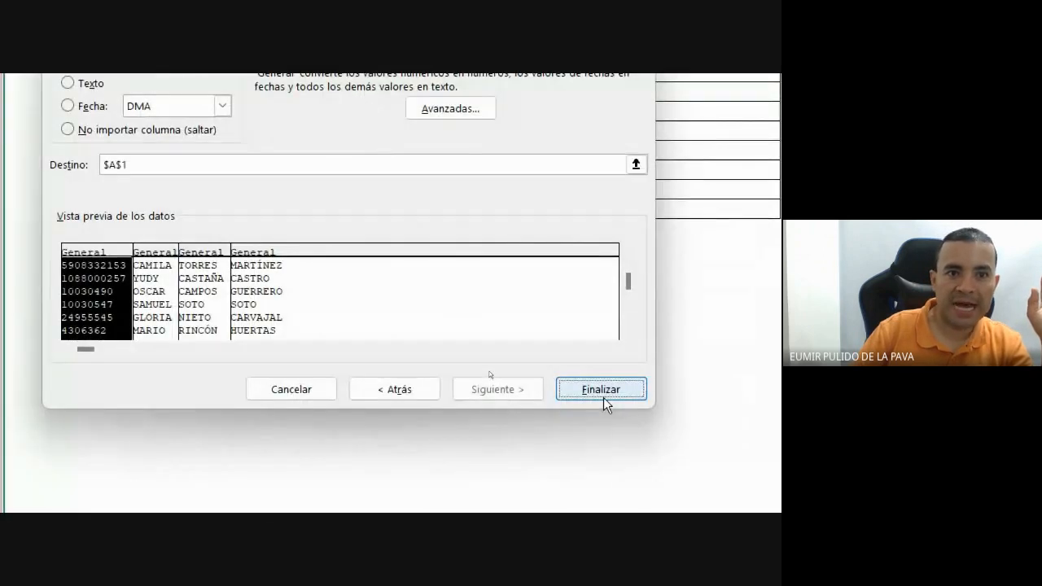
{"action": "left_click", "coordinate": [733, 499]}
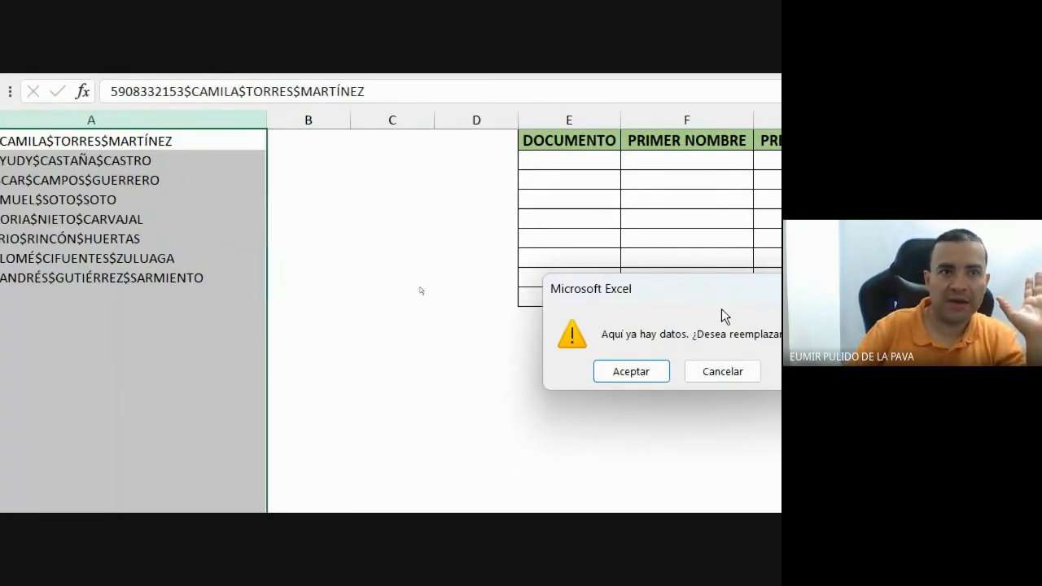
Confirm the split, auto-fit column A, and move the split data block into E2:H9.
{"action": "left_click", "coordinate": [573, 371]}
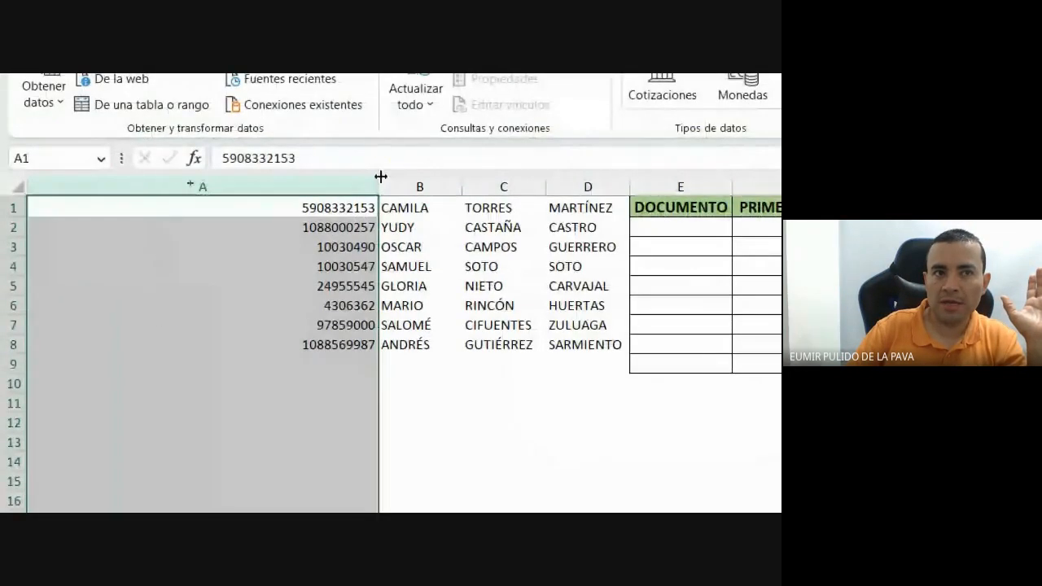
{"action": "double_click", "coordinate": [379, 177]}
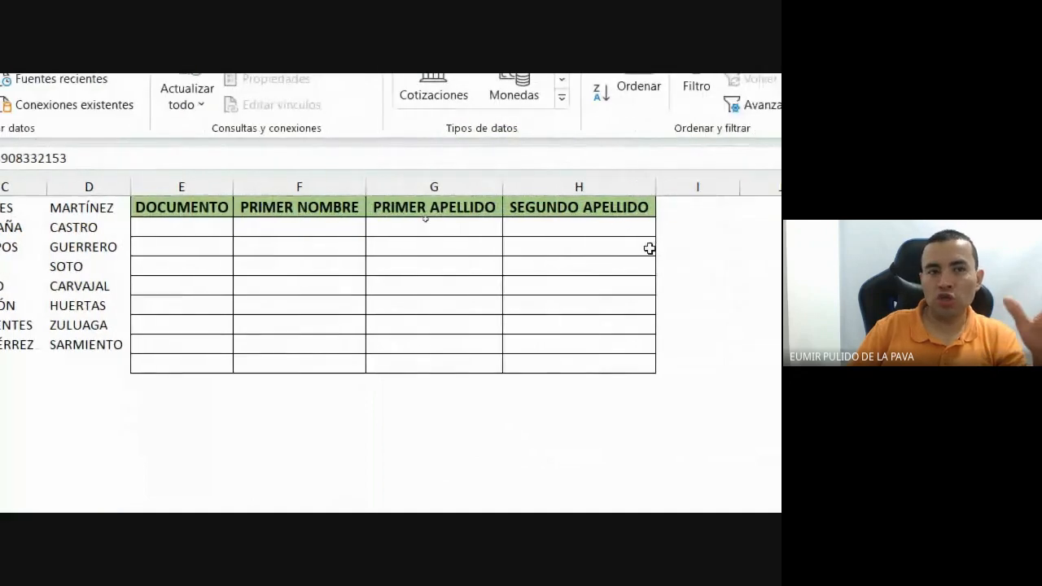
{"action": "left_click_drag", "start_coordinate": [86, 209], "coordinate": [515, 360]}
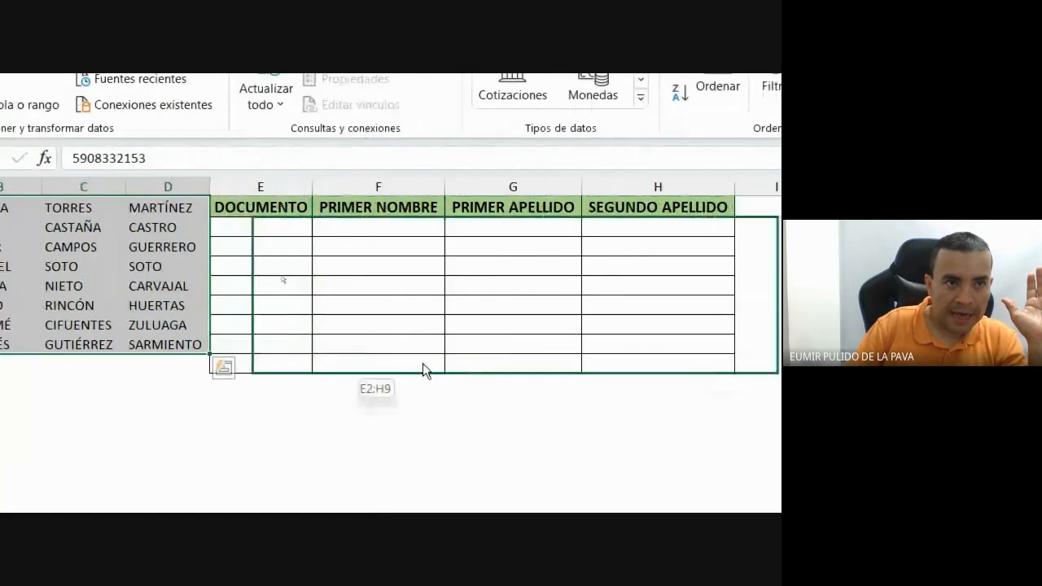
{"action": "left_click_drag", "start_coordinate": [385, 358], "coordinate": [384, 359]}
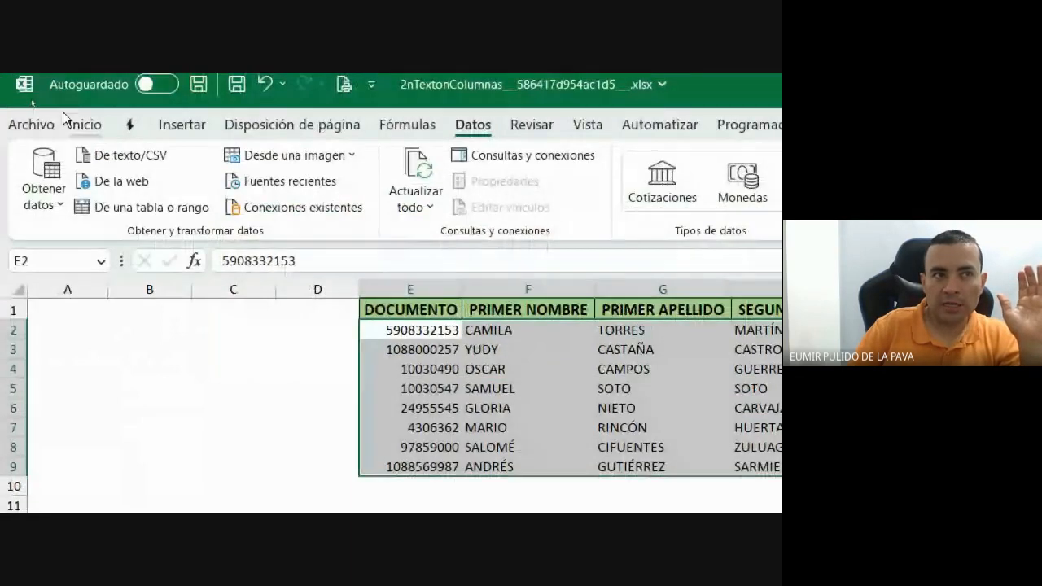
Apply Todos los bordes to every cell of the table.
{"action": "left_click", "coordinate": [84, 124]}
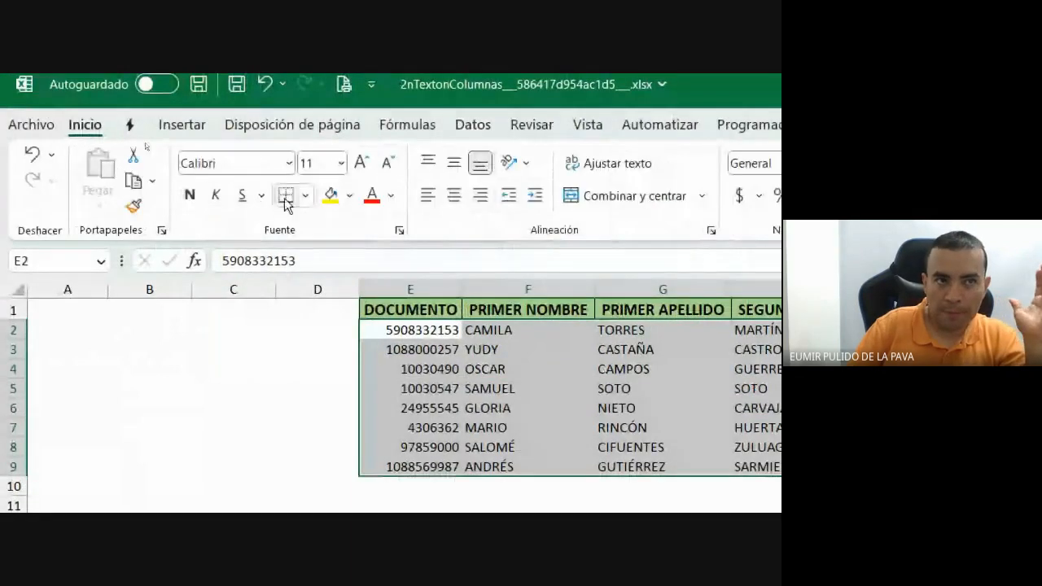
{"action": "left_click", "coordinate": [306, 196]}
{"action": "left_click", "coordinate": [350, 411]}
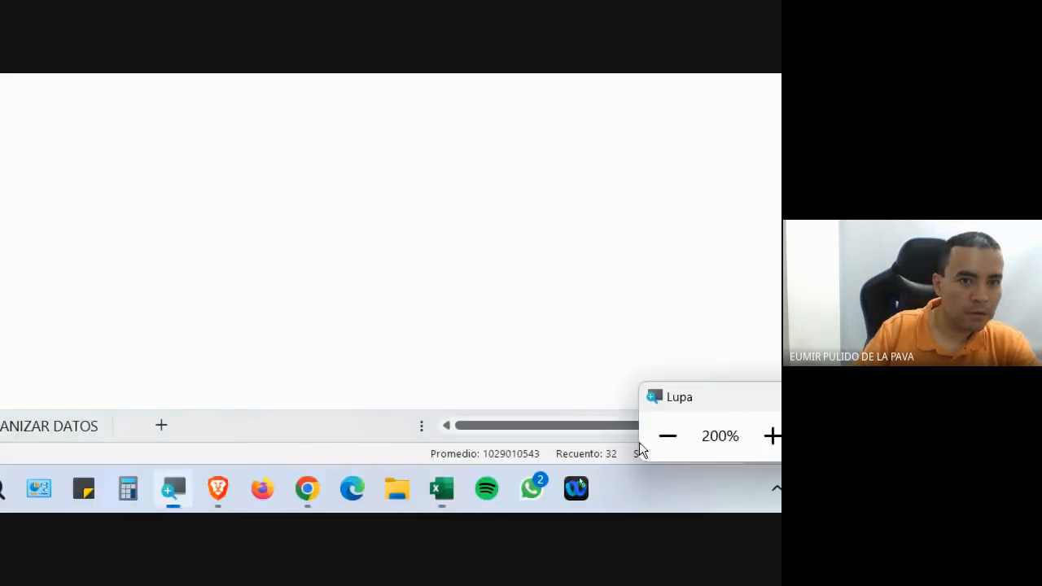
Check the Google Meet call, then return to the Excel workbook.
{"action": "left_click", "coordinate": [668, 435]}
{"action": "mouse_move", "coordinate": [412, 501]}
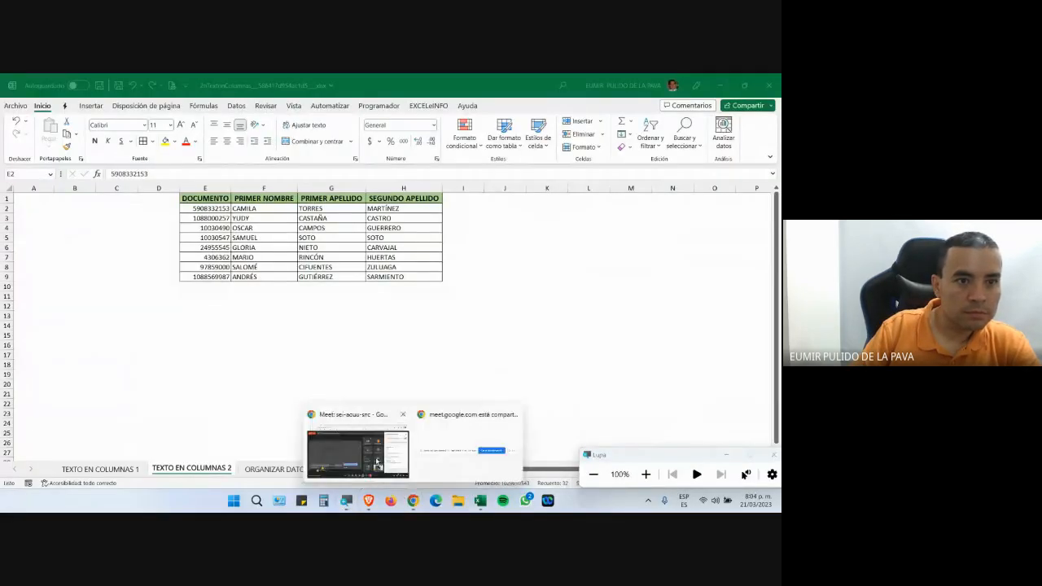
{"action": "left_click", "coordinate": [355, 428]}
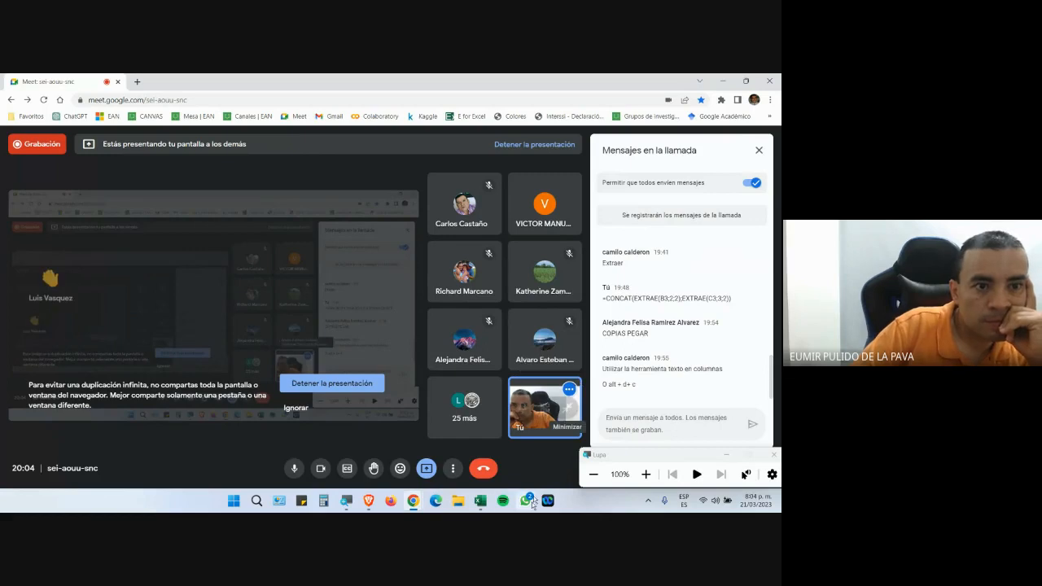
{"action": "mouse_move", "coordinate": [481, 501]}
{"action": "left_click", "coordinate": [508, 446]}
Switch to the ORGANIZAR DATOS sheet and scroll through its numbered list.
{"action": "key", "text": "ctrl+a"}
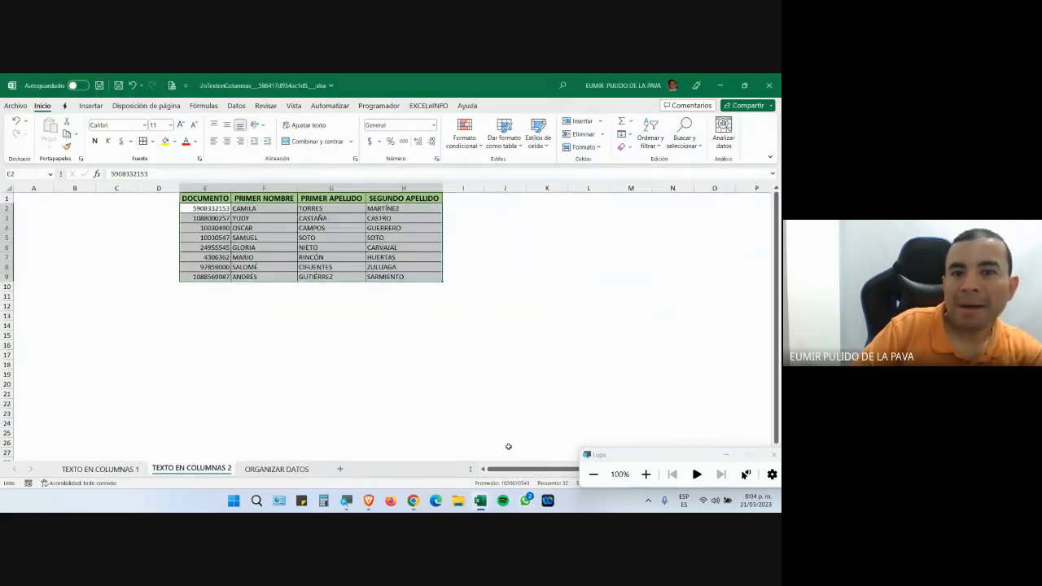
{"action": "left_click", "coordinate": [273, 470]}
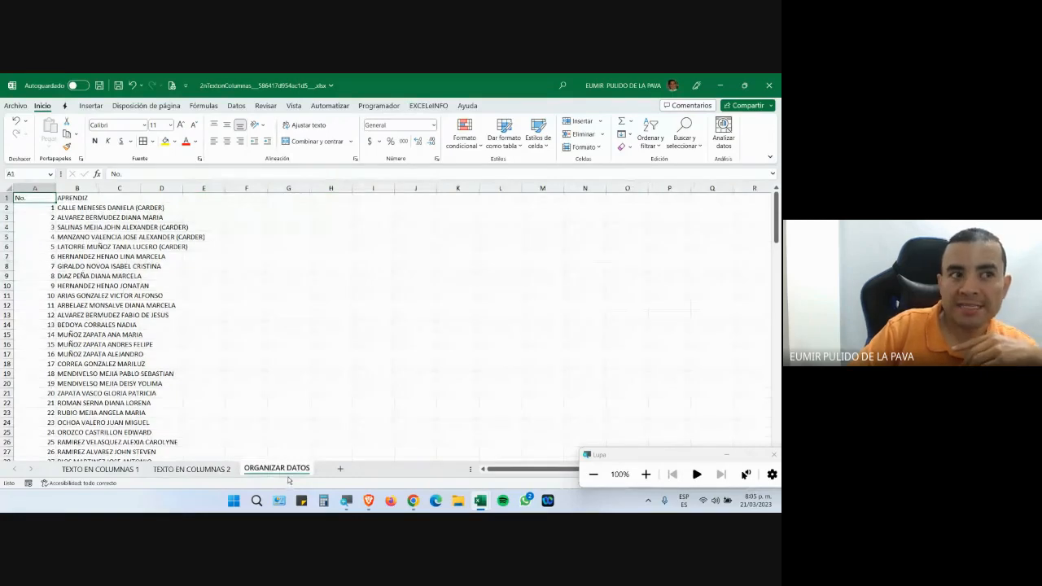
{"action": "scroll", "coordinate": [238, 346], "scroll_direction": "down", "scroll_amount": 20}
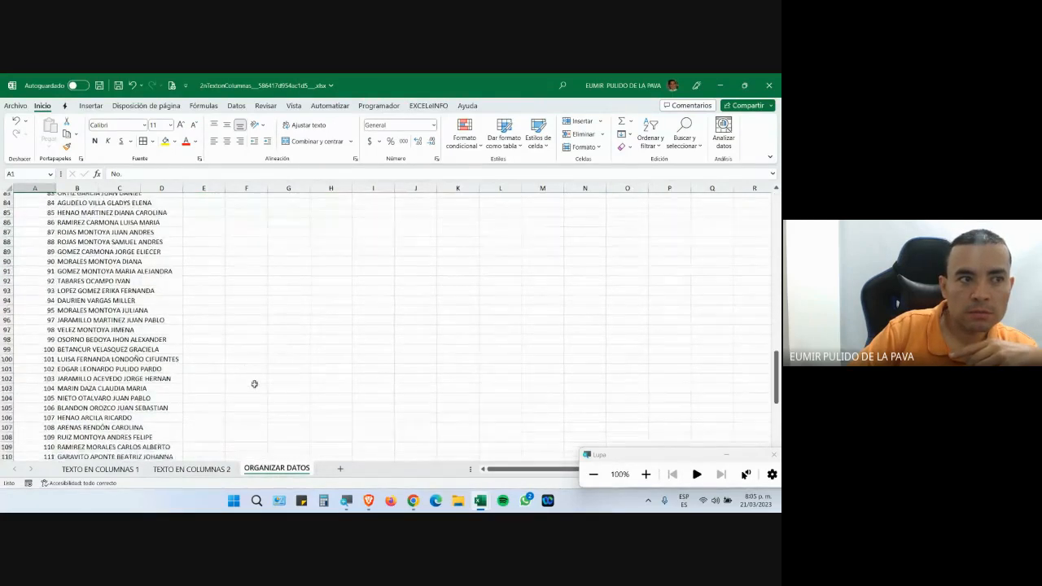
{"action": "scroll", "coordinate": [259, 395], "scroll_direction": "up", "scroll_amount": 20}
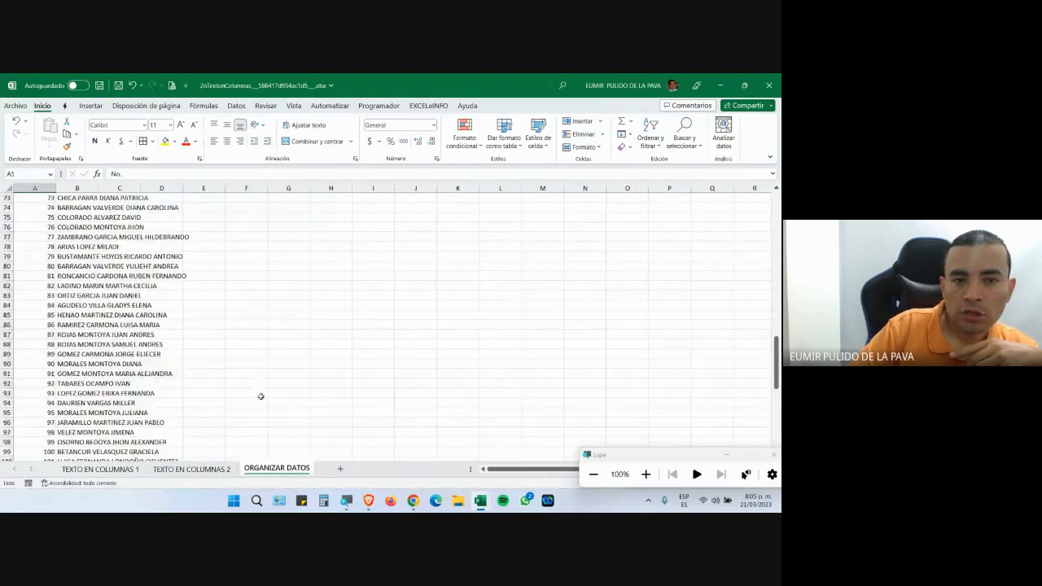
{"action": "scroll", "coordinate": [262, 395], "scroll_direction": "up", "scroll_amount": 6}
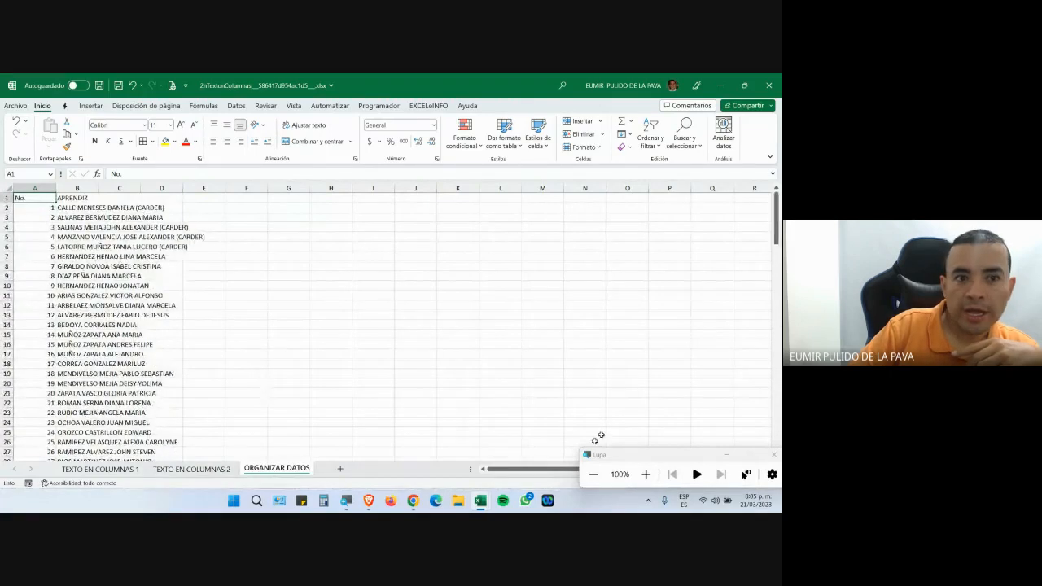
{"action": "left_click", "coordinate": [646, 474]}
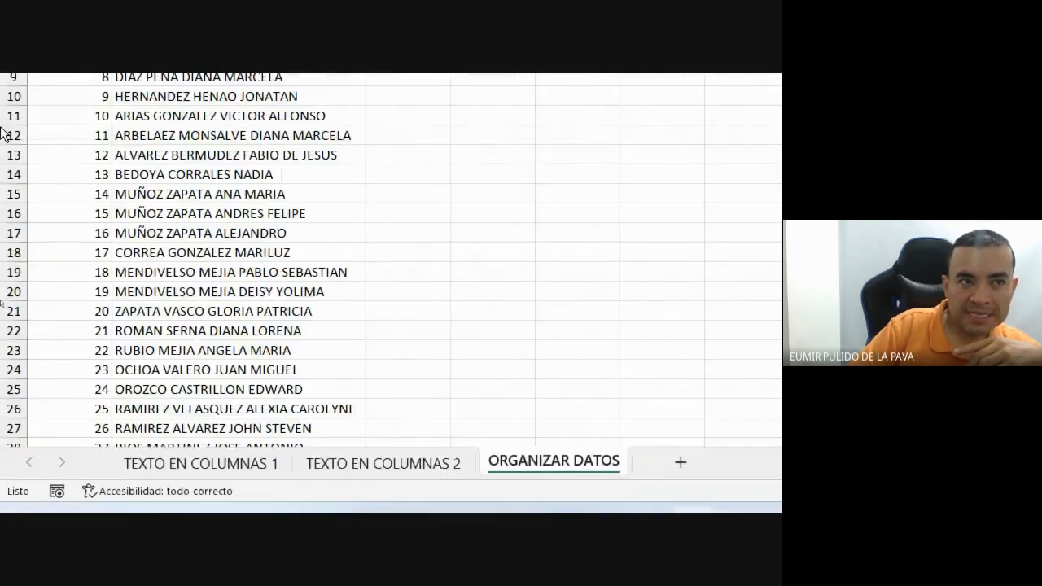
Step through the apprentice names in column B with the arrow keys.
{"action": "left_click", "coordinate": [167, 383]}
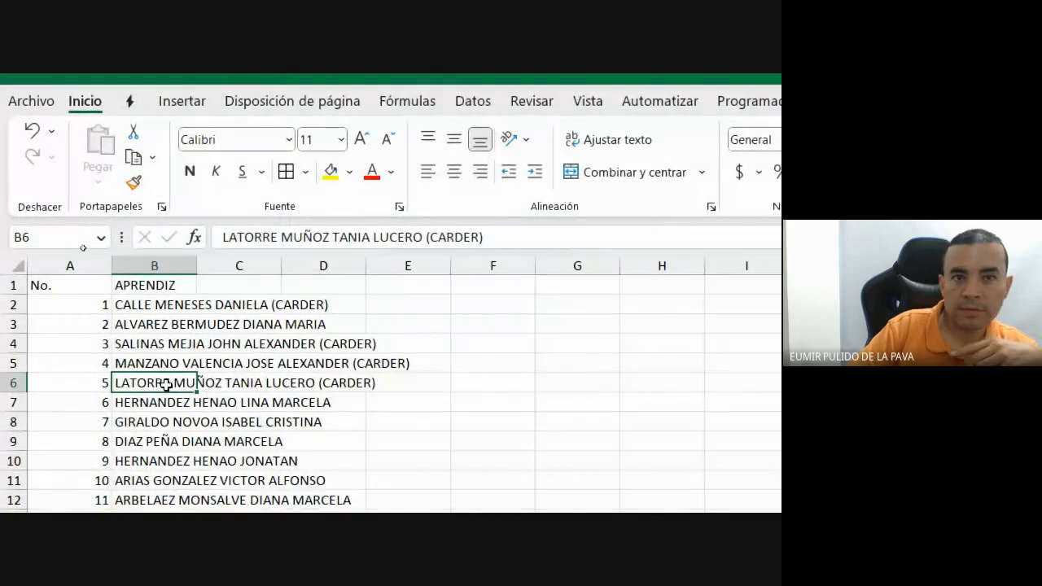
{"action": "key", "text": "Up"}
{"action": "key", "text": "Up"}
{"action": "key", "text": "Up"}
{"action": "key", "text": "Up"}
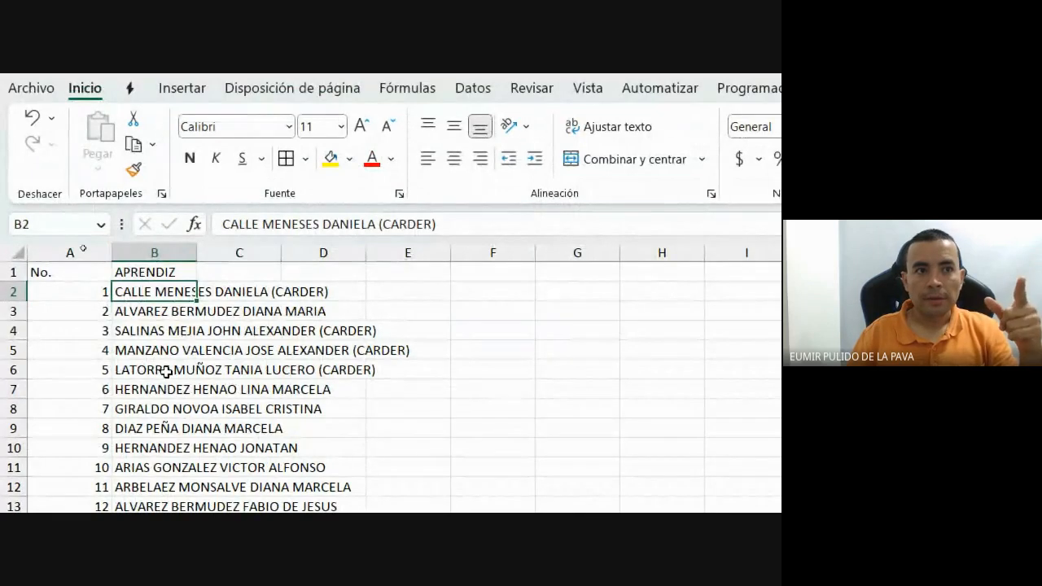
{"action": "key", "text": "Down"}
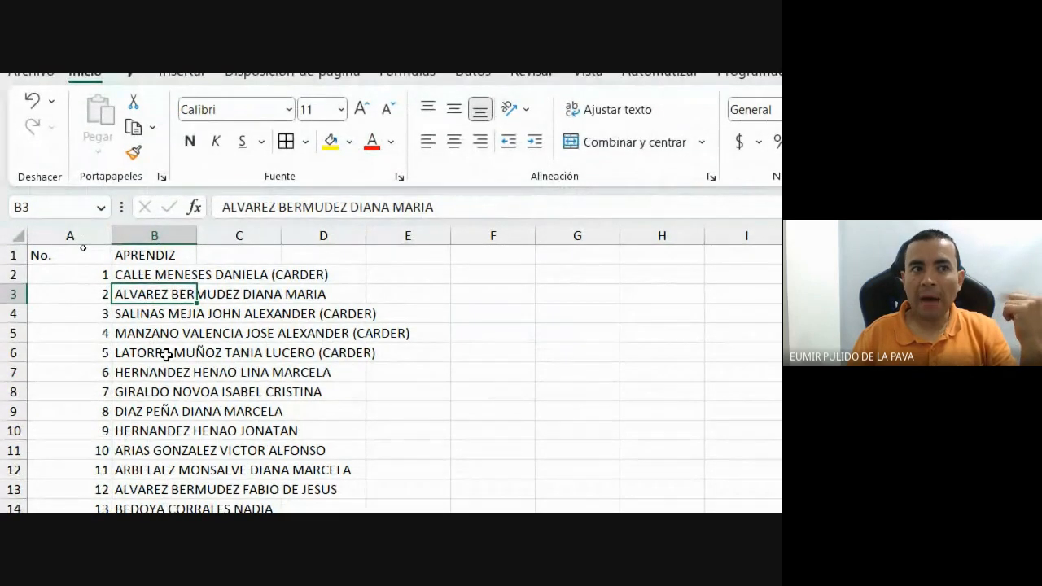
{"action": "key", "text": "Up"}
{"action": "key", "text": "Down"}
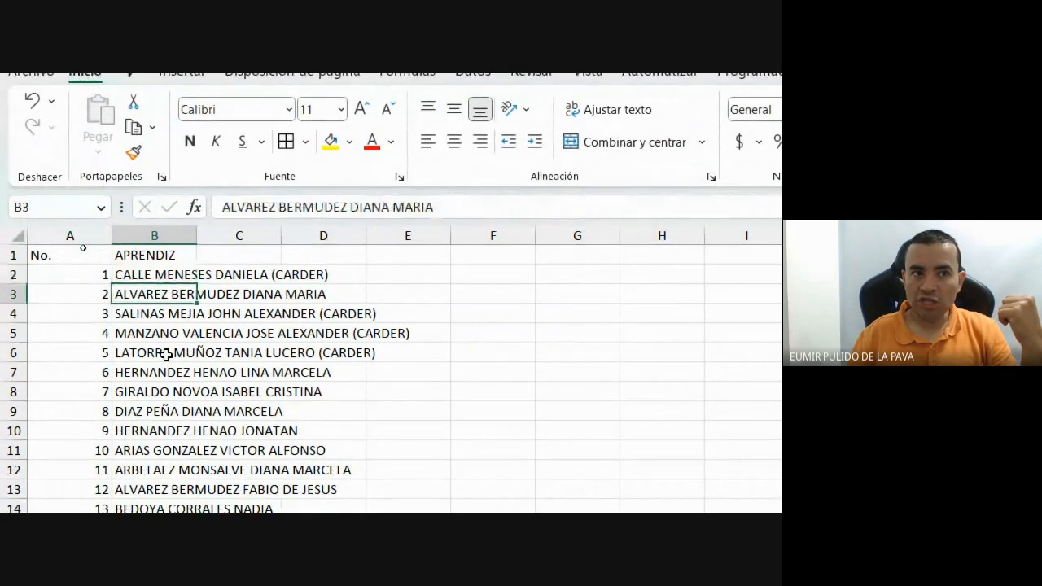
{"action": "key", "text": "Down"}
{"action": "key", "text": "Down"}
{"action": "key", "text": "Down"}
{"action": "key", "text": "Down"}
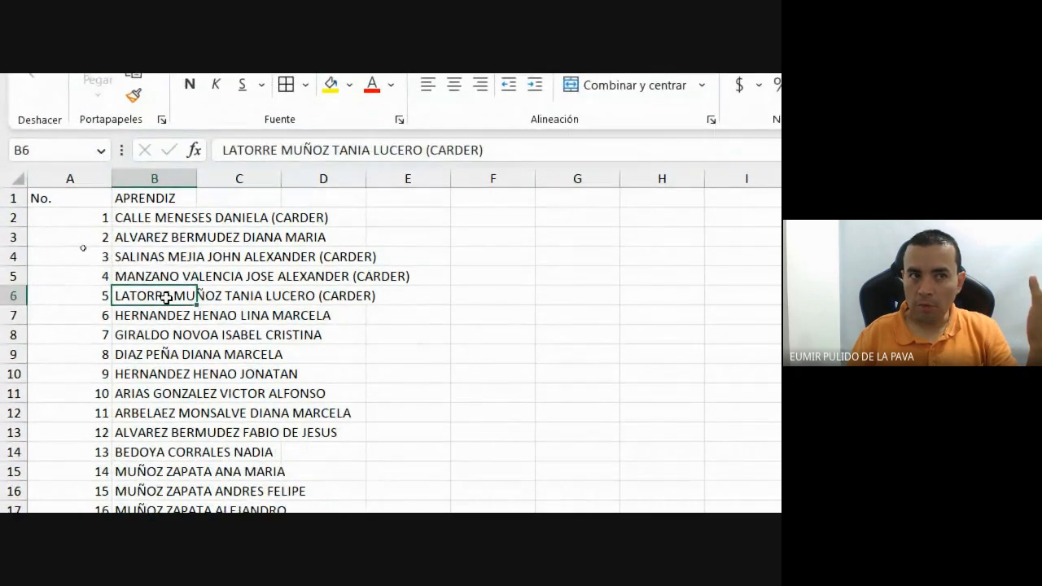
{"action": "key", "text": "Down"}
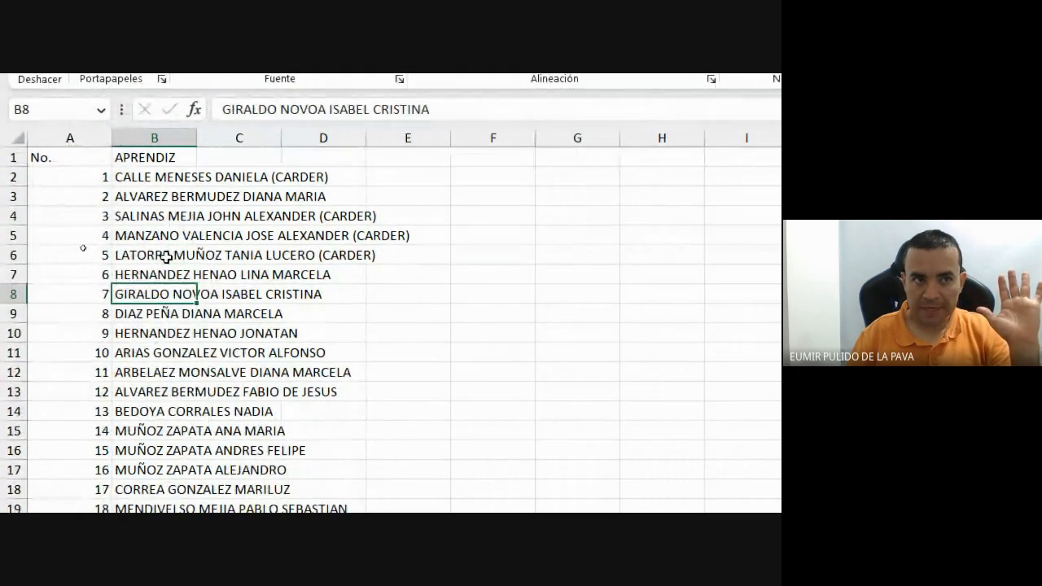
{"action": "key", "text": "Up"}
{"action": "key", "text": "Up"}
{"action": "key", "text": "Up"}
{"action": "key", "text": "Up"}
{"action": "key", "text": "Up"}
{"action": "key", "text": "Right"}
{"action": "key", "text": "Up"}
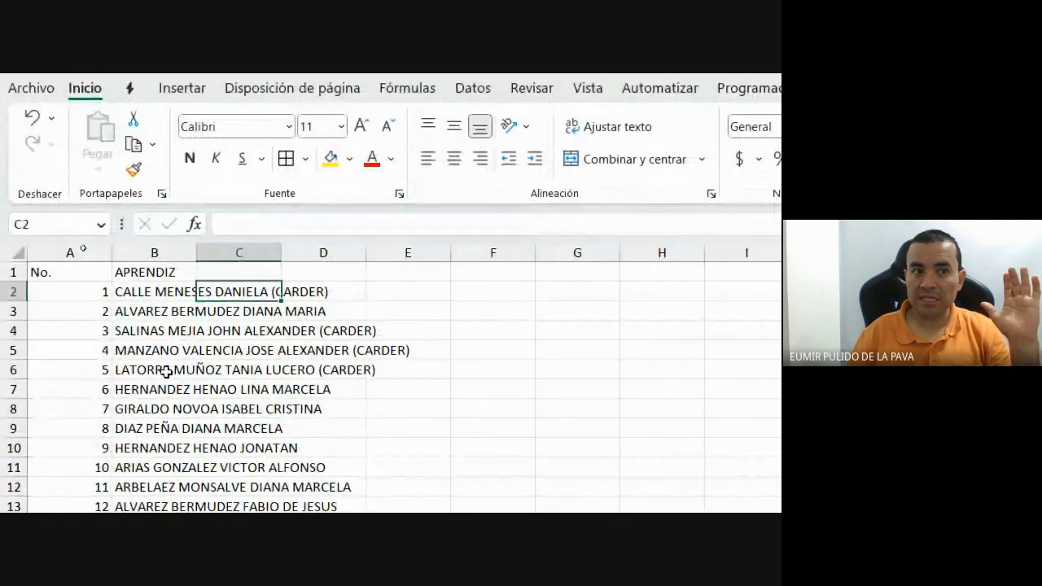
{"action": "key", "text": "Right"}
{"action": "key", "text": "Left"}
{"action": "key", "text": "Left"}
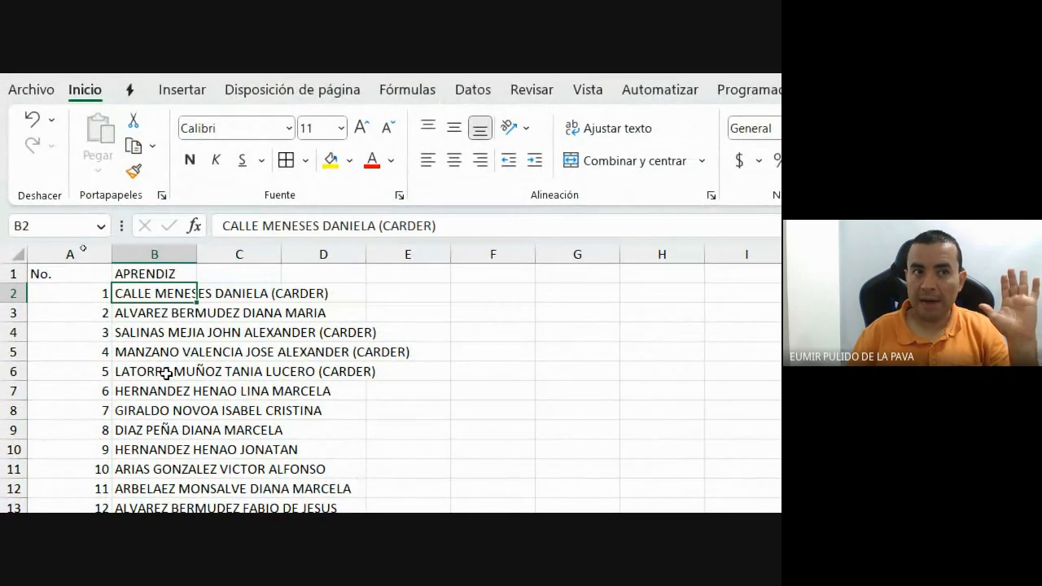
{"action": "key", "text": "Down"}
{"action": "key", "text": "Down"}
{"action": "key", "text": "Down"}
{"action": "key", "text": "Down"}
{"action": "key", "text": "Down"}
{"action": "key", "text": "Down"}
{"action": "key", "text": "Down"}
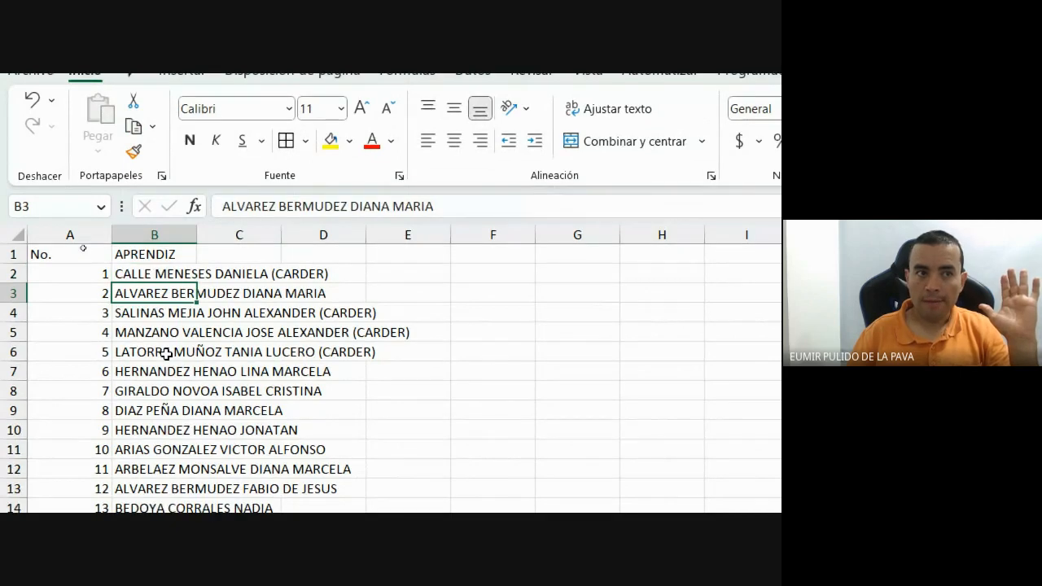
{"action": "key", "text": "Down"}
{"action": "key", "text": "Down"}
{"action": "key", "text": "Down"}
{"action": "key", "text": "Down"}
{"action": "key", "text": "Down"}
{"action": "key", "text": "Down"}
{"action": "key", "text": "Down"}
{"action": "key", "text": "Down"}
{"action": "key", "text": "Down"}
{"action": "key", "text": "Down"}
{"action": "key", "text": "Down"}
{"action": "key", "text": "Down"}
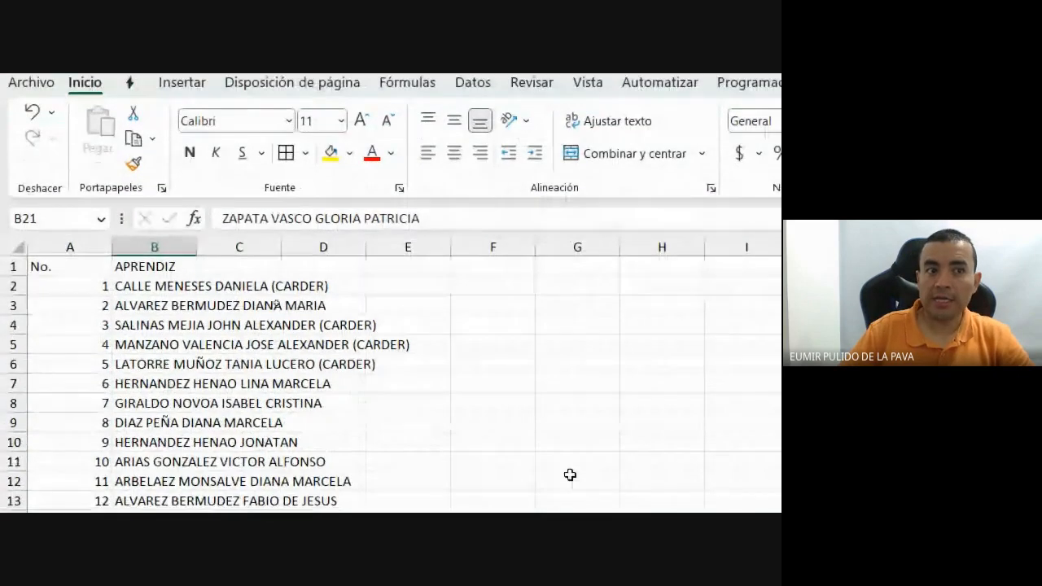
Add the headers NOMBRES in H1 and APELLIDOS in I1.
{"action": "left_click", "coordinate": [160, 247]}
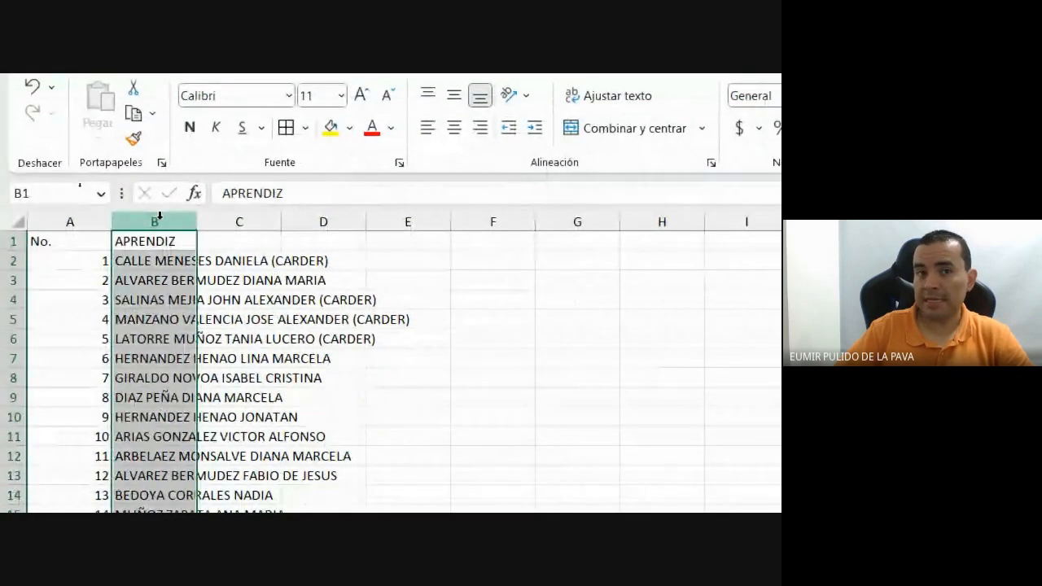
{"action": "left_click", "coordinate": [342, 242]}
{"action": "type", "text": "NOMBRES"}
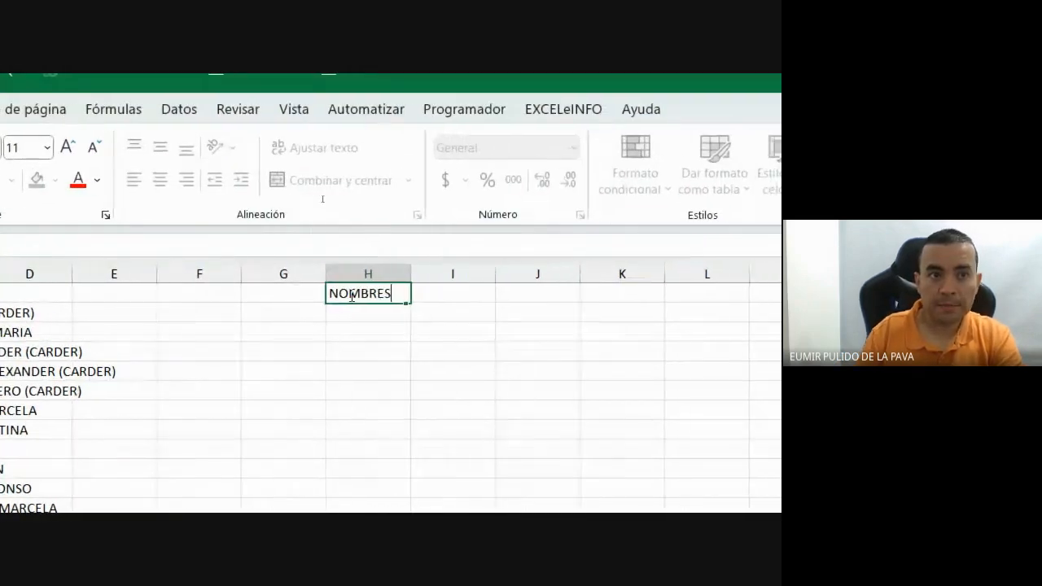
{"action": "key", "text": "Tab"}
{"action": "type", "text": "APELLIDOS"}
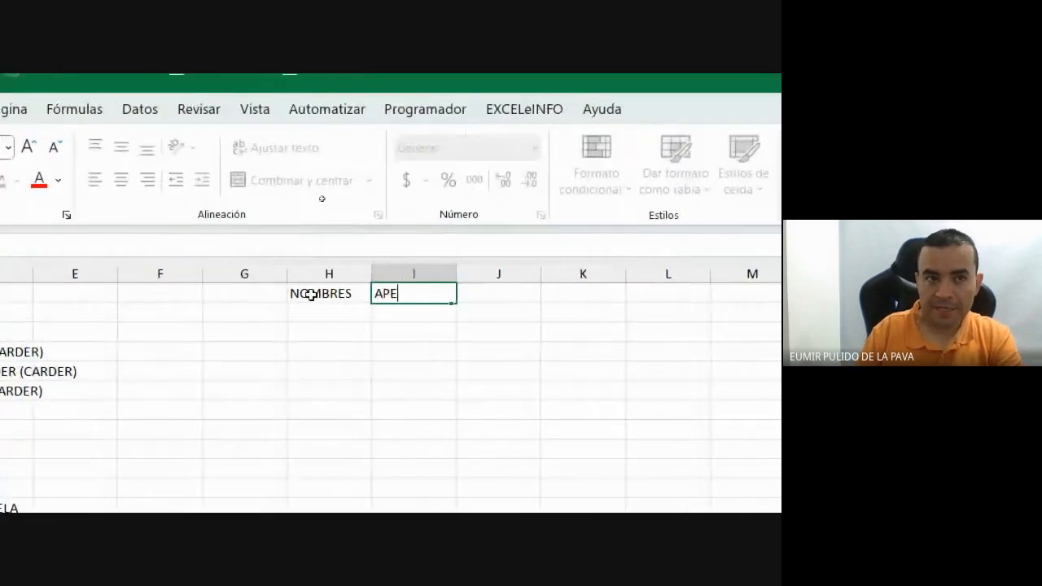
{"action": "key", "text": "Return"}
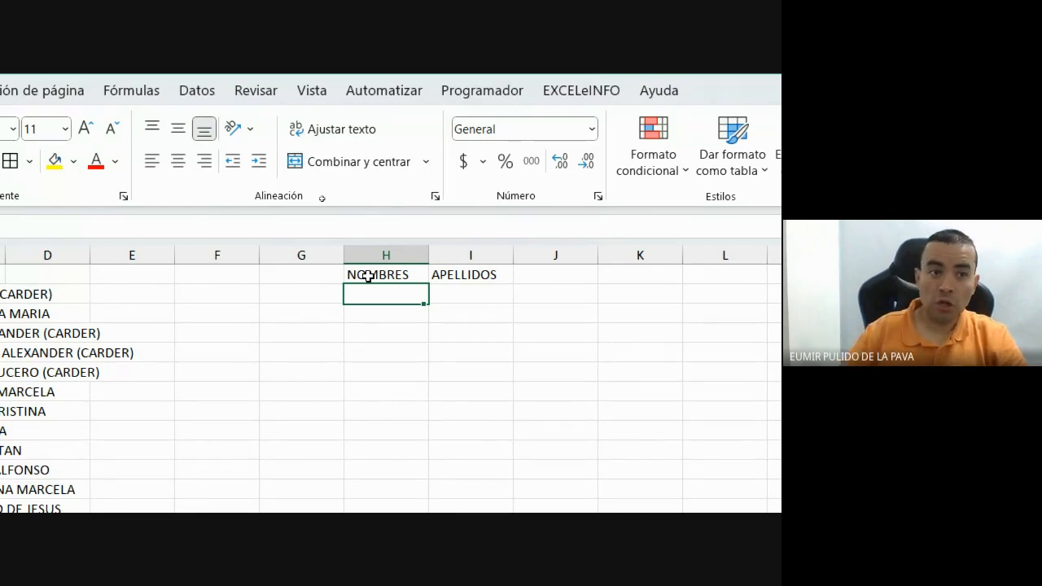
Check the extent of the apprentice name list, then select column B.
{"action": "left_click", "coordinate": [154, 295]}
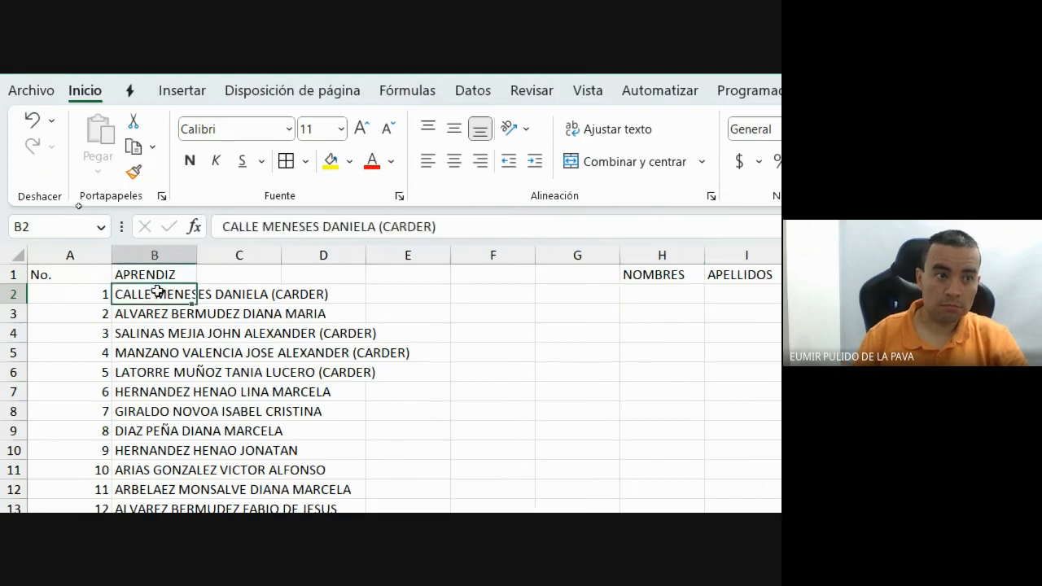
{"action": "key", "text": "ctrl+Down"}
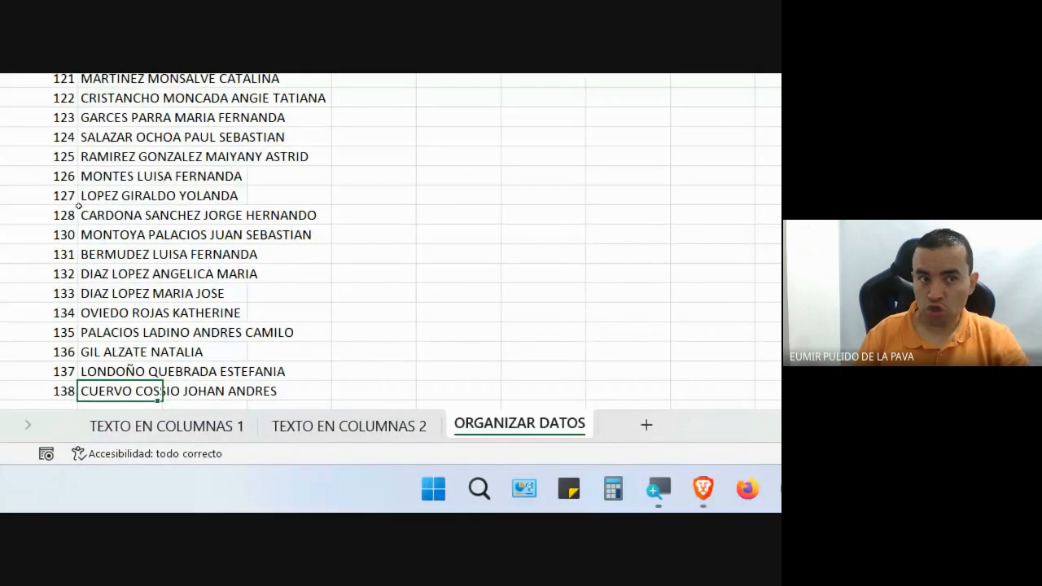
{"action": "key", "text": "ctrl+Up"}
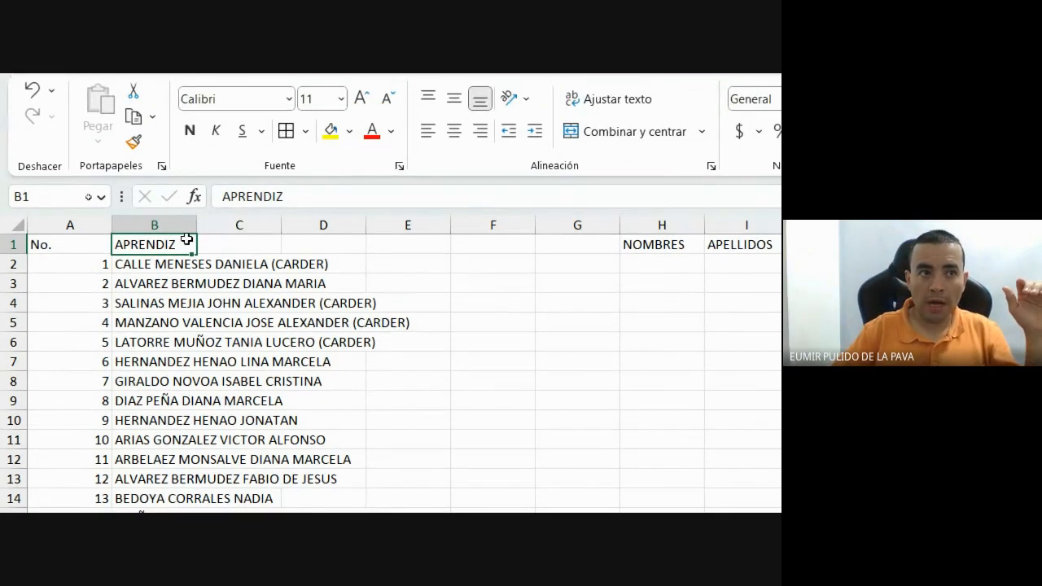
{"action": "left_click", "coordinate": [152, 225]}
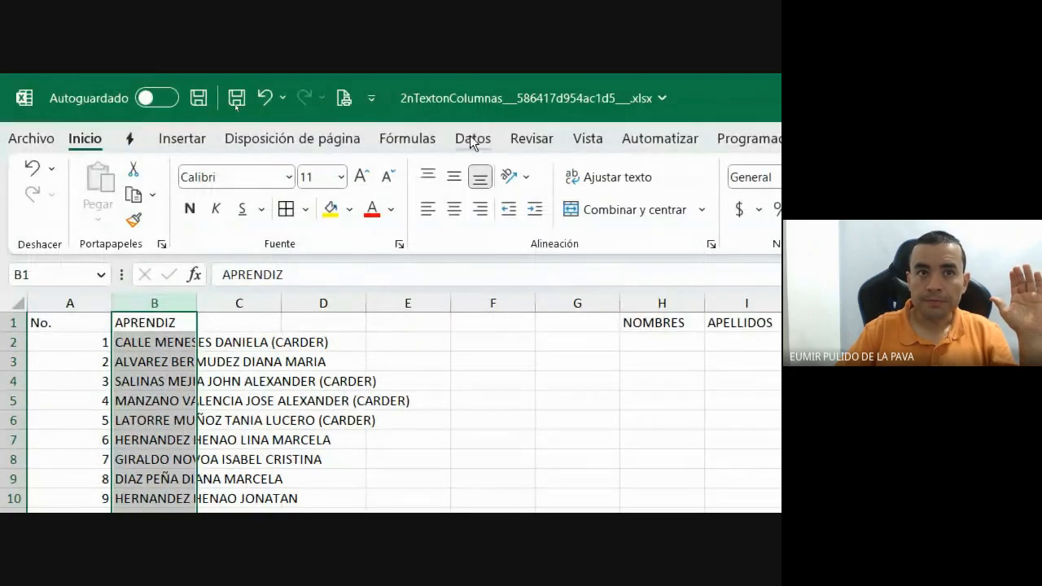
Split column B's names at every space with Text to Columns, using Delimitados and Espacio.
{"action": "left_click", "coordinate": [473, 140]}
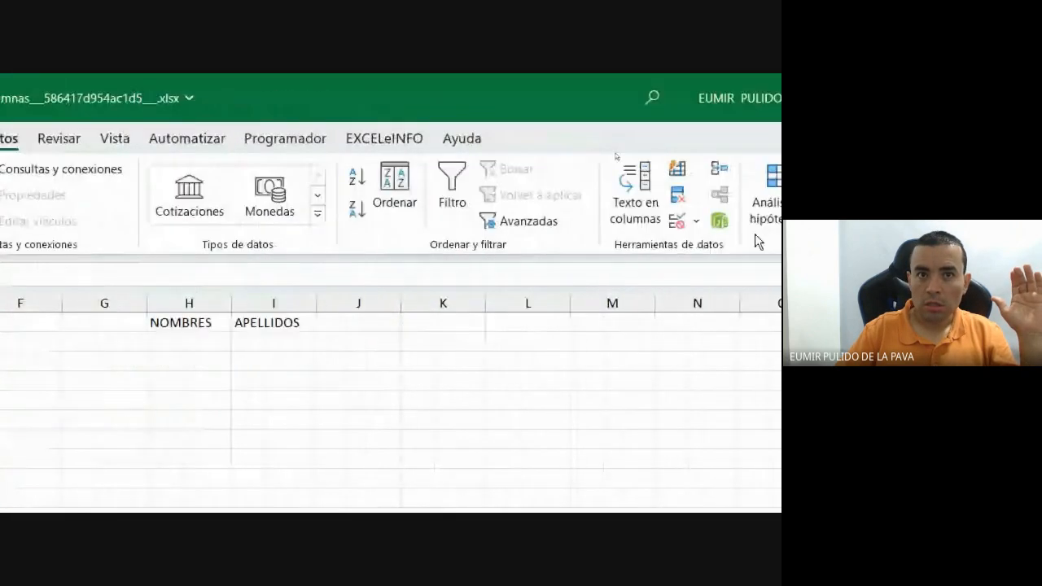
{"action": "left_click", "coordinate": [635, 195]}
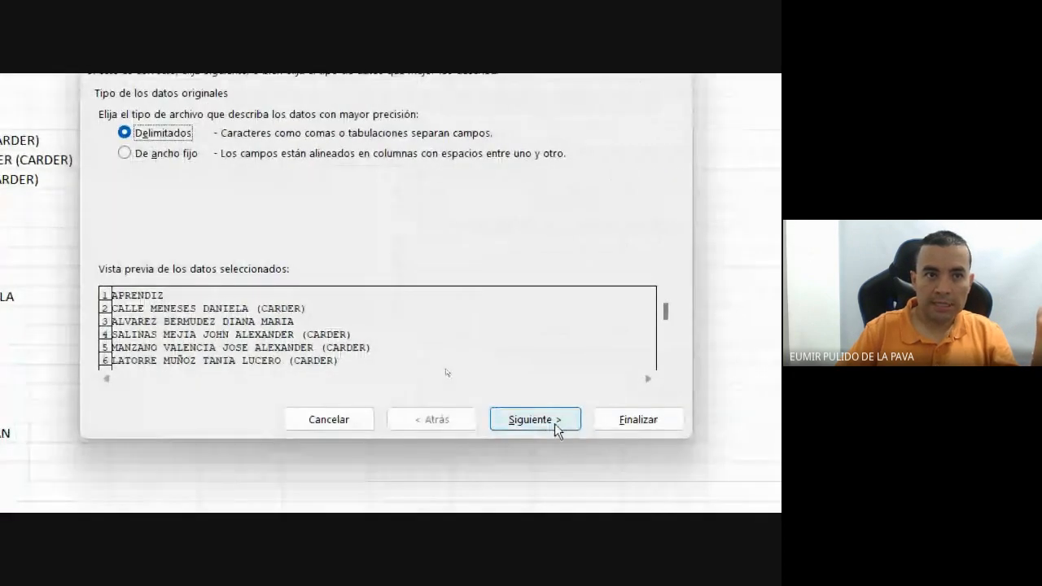
{"action": "left_click", "coordinate": [559, 427]}
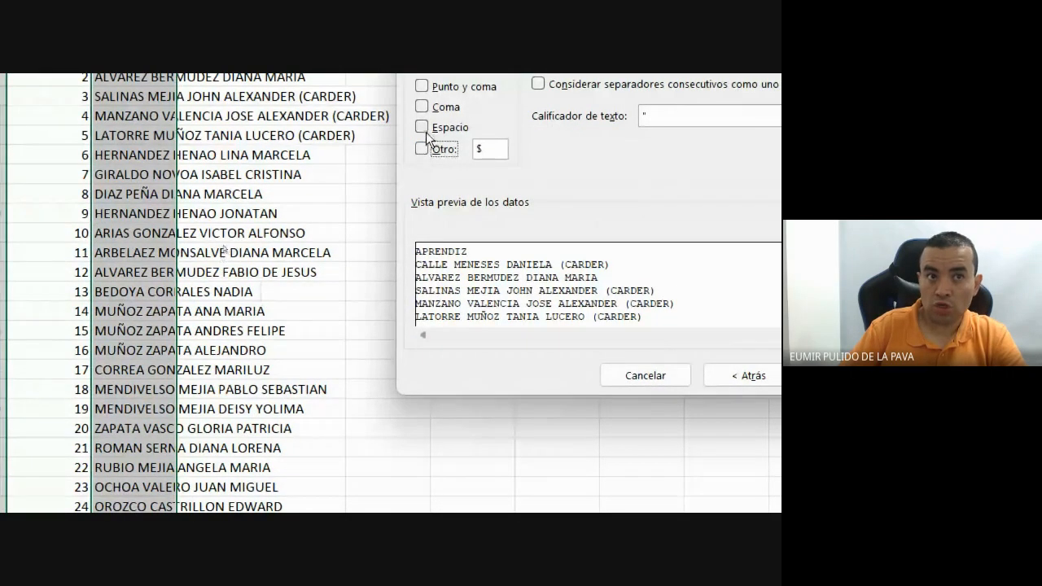
{"action": "left_click", "coordinate": [426, 134]}
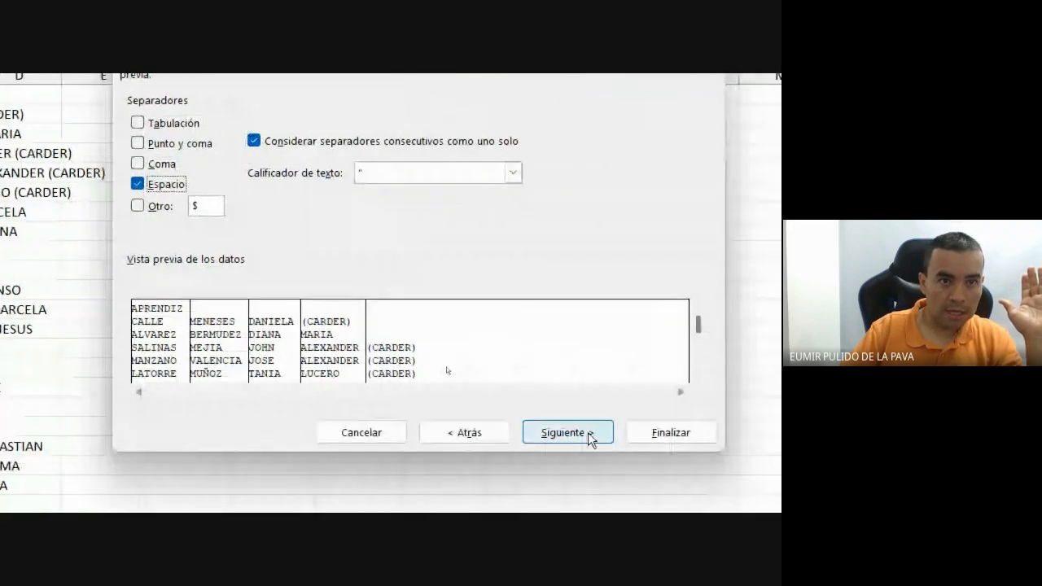
{"action": "left_click", "coordinate": [580, 437]}
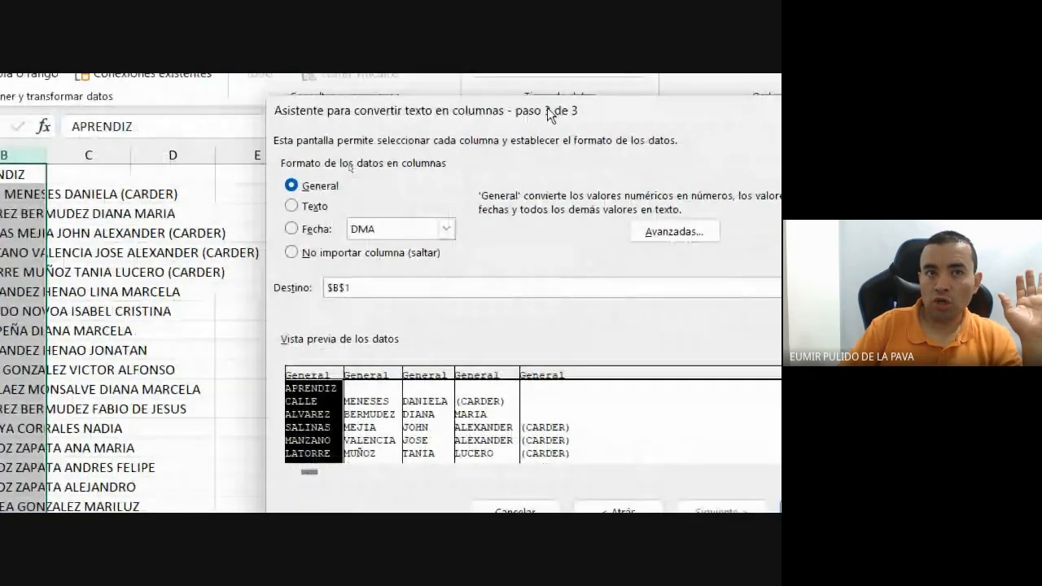
{"action": "left_click_drag", "start_coordinate": [670, 164], "coordinate": [821, 344]}
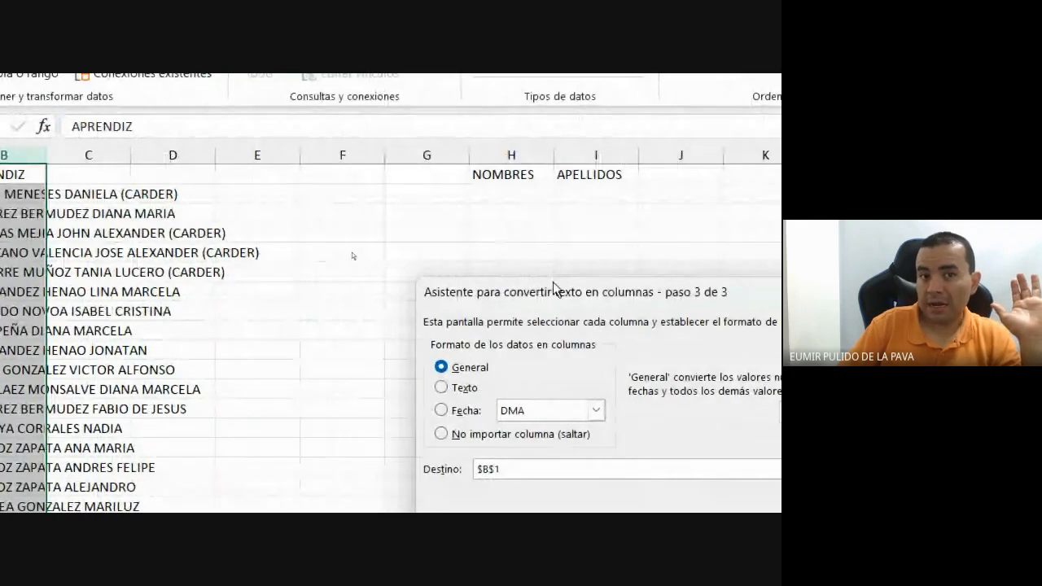
{"action": "left_click_drag", "start_coordinate": [557, 291], "coordinate": [425, 173]}
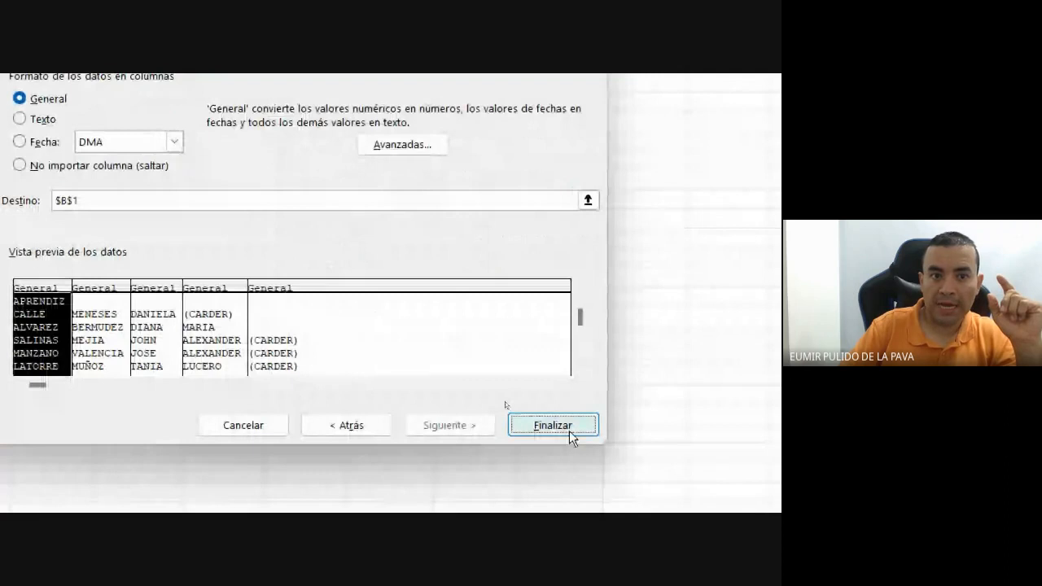
{"action": "left_click", "coordinate": [566, 432]}
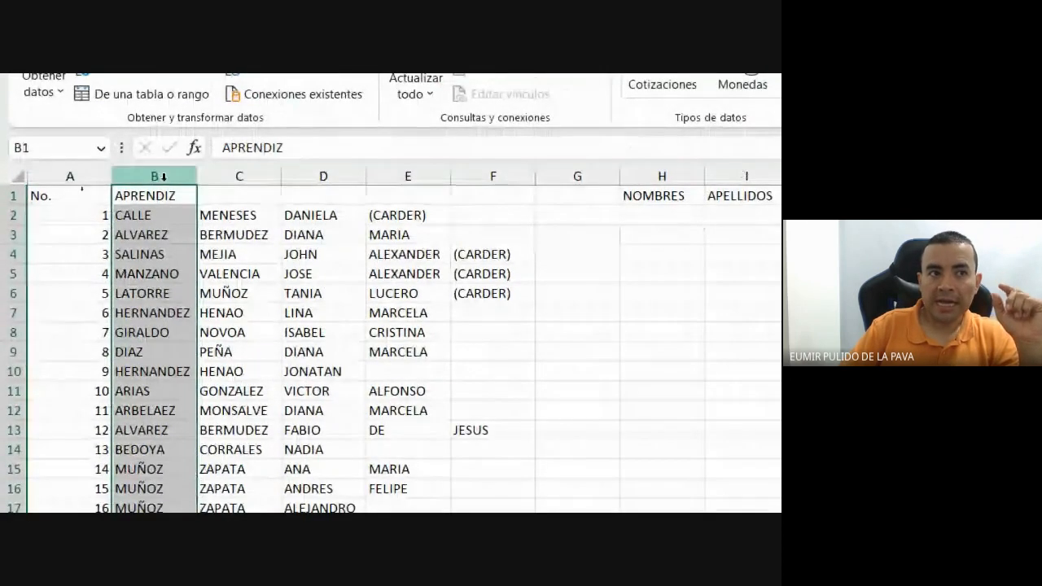
Delete the (CARDER) tags from F4:F6 and E2.
{"action": "left_click", "coordinate": [216, 176]}
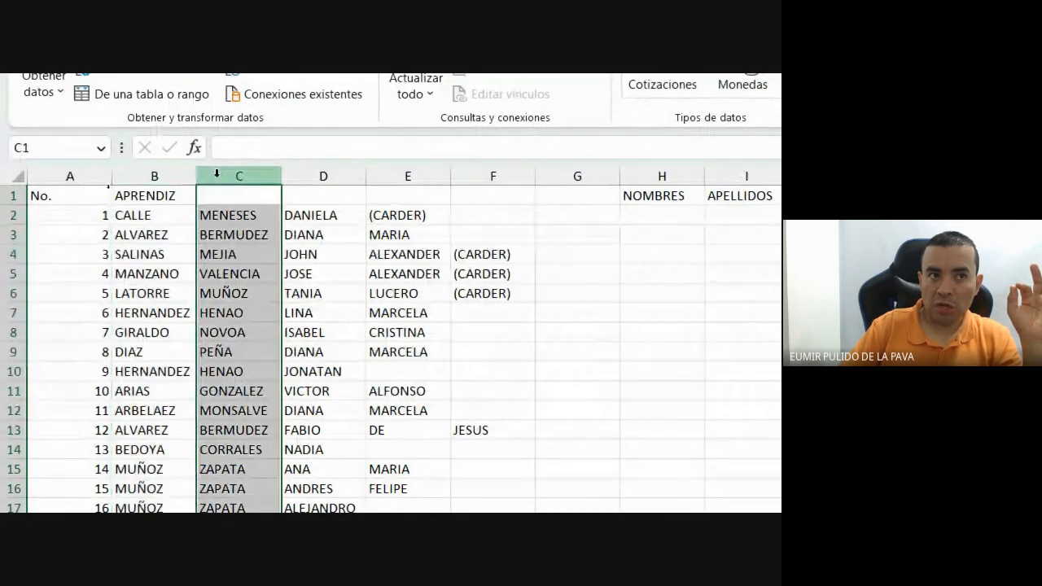
{"action": "left_click", "coordinate": [325, 176]}
{"action": "left_click", "coordinate": [407, 176]}
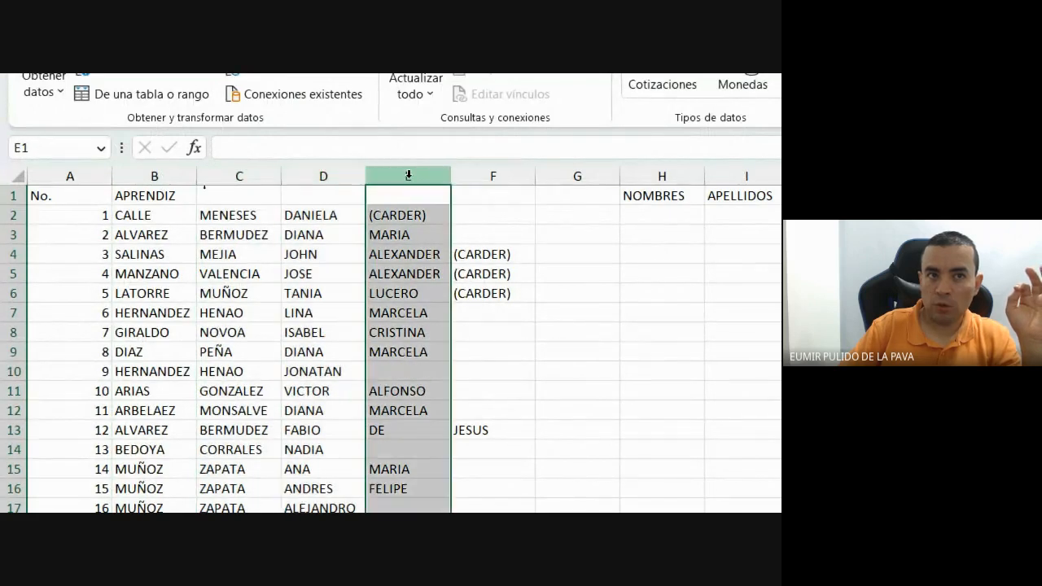
{"action": "left_click", "coordinate": [486, 176]}
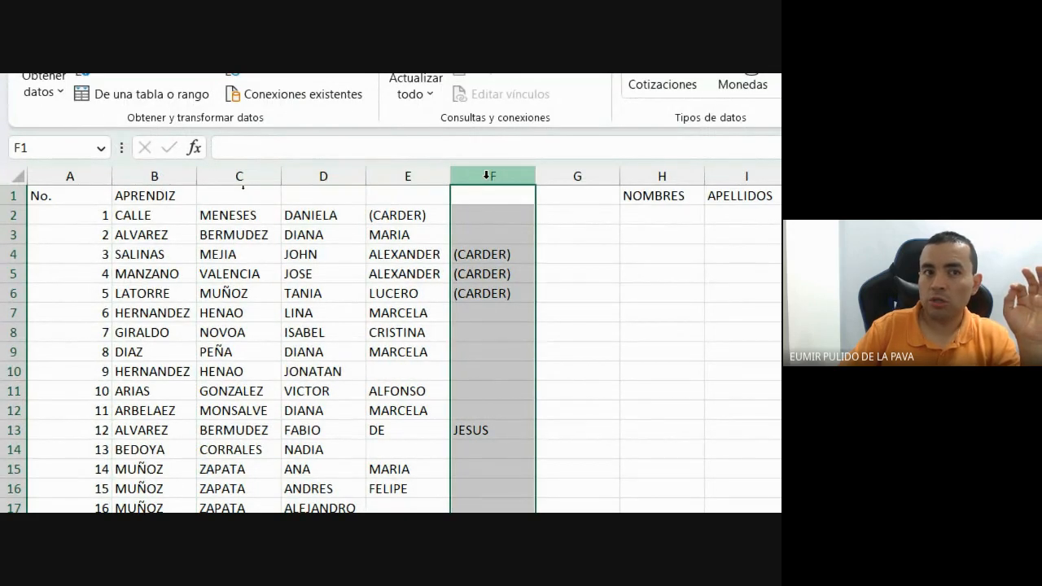
{"action": "left_click_drag", "start_coordinate": [499, 254], "coordinate": [513, 305]}
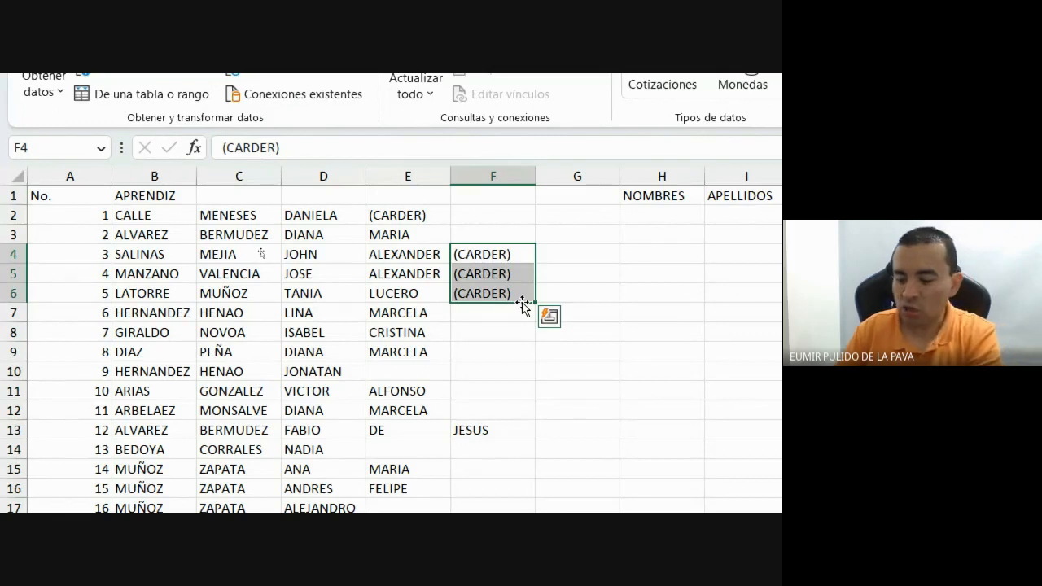
{"action": "key", "text": "Delete"}
{"action": "left_click", "coordinate": [426, 214]}
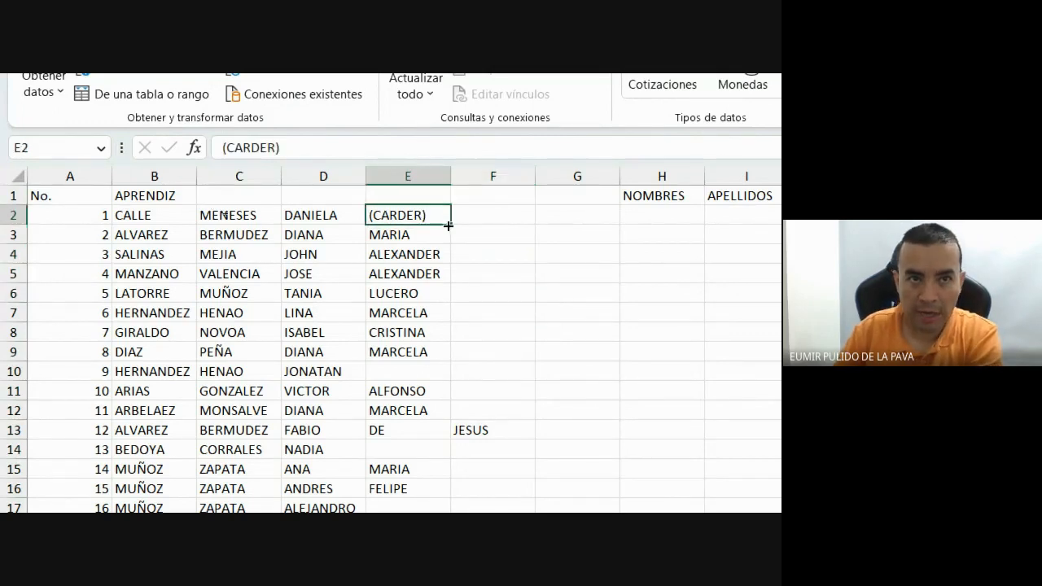
{"action": "key", "text": "Delete"}
Review the split list, highlighting row 13's extra DE word and the names in D75:D76.
{"action": "scroll", "coordinate": [532, 371], "scroll_direction": "down", "scroll_amount": 2}
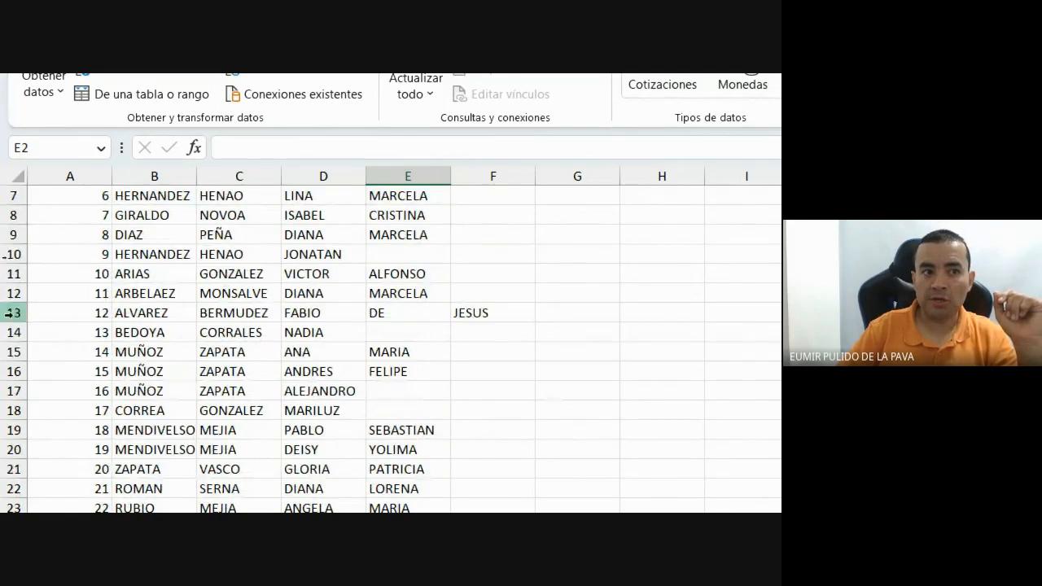
{"action": "left_click", "coordinate": [17, 314]}
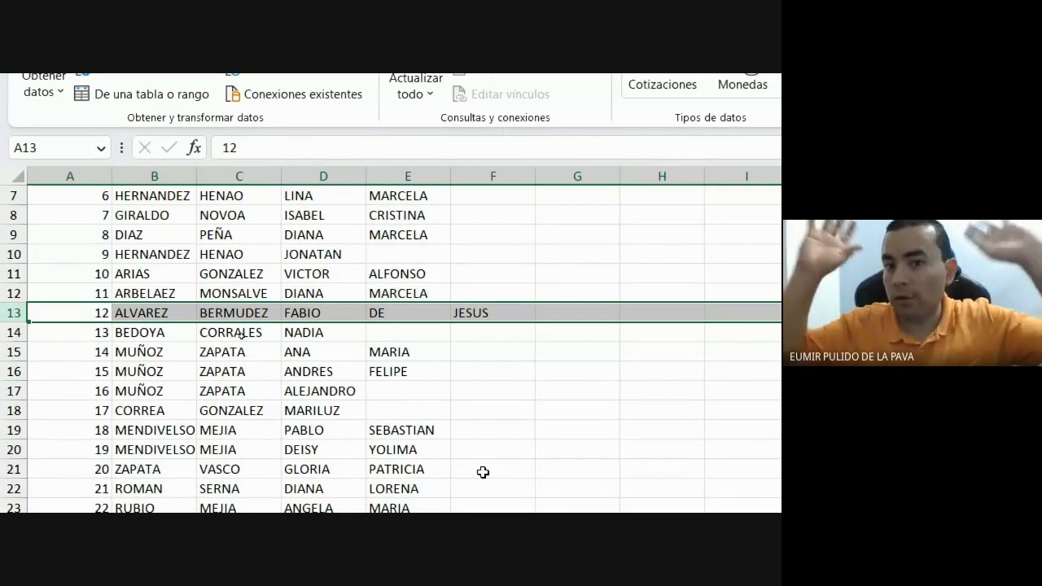
{"action": "scroll", "coordinate": [481, 473], "scroll_direction": "down", "scroll_amount": 11}
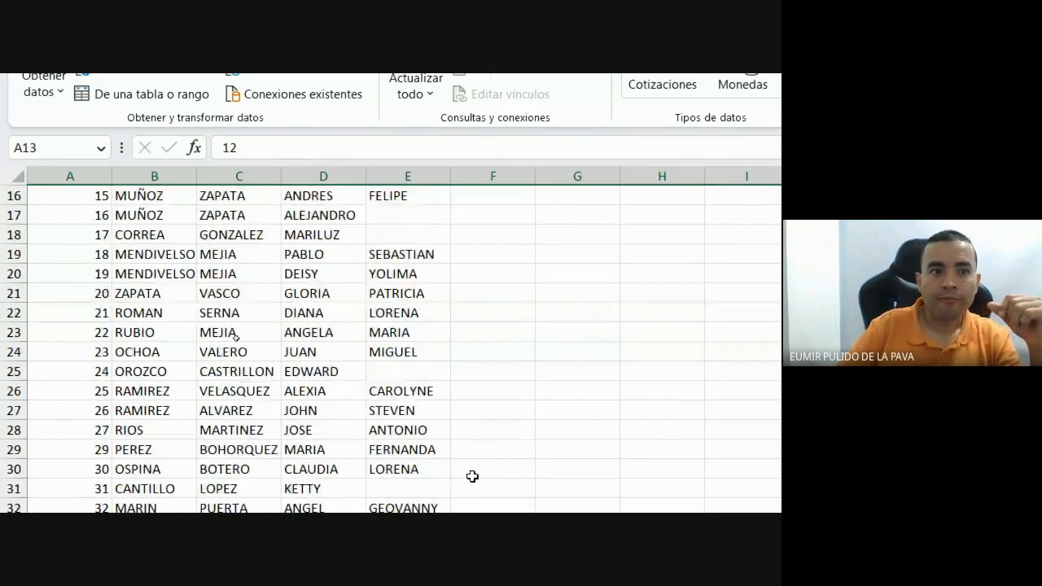
{"action": "scroll", "coordinate": [532, 441], "scroll_direction": "down", "scroll_amount": 10}
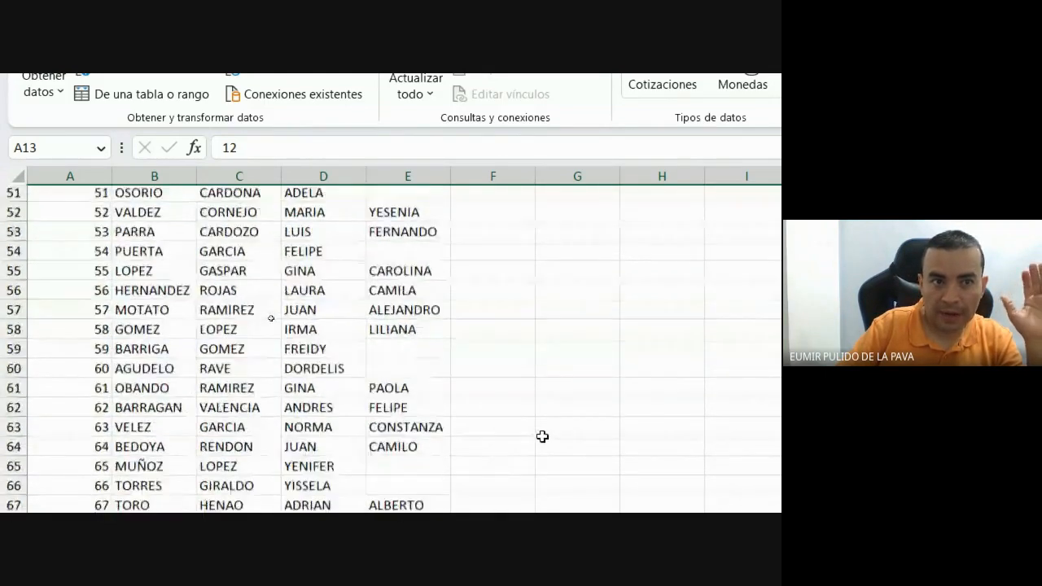
{"action": "scroll", "coordinate": [543, 436], "scroll_direction": "down", "scroll_amount": 2}
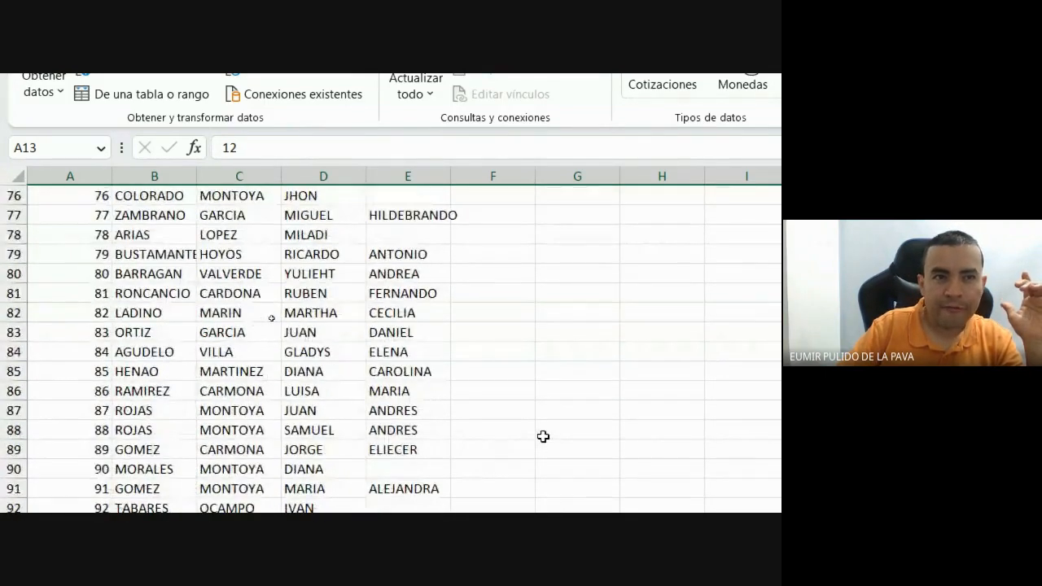
{"action": "scroll", "coordinate": [544, 436], "scroll_direction": "up", "scroll_amount": 3}
{"action": "left_click_drag", "start_coordinate": [312, 358], "coordinate": [330, 368]}
{"action": "scroll", "coordinate": [478, 459], "scroll_direction": "down", "scroll_amount": 9}
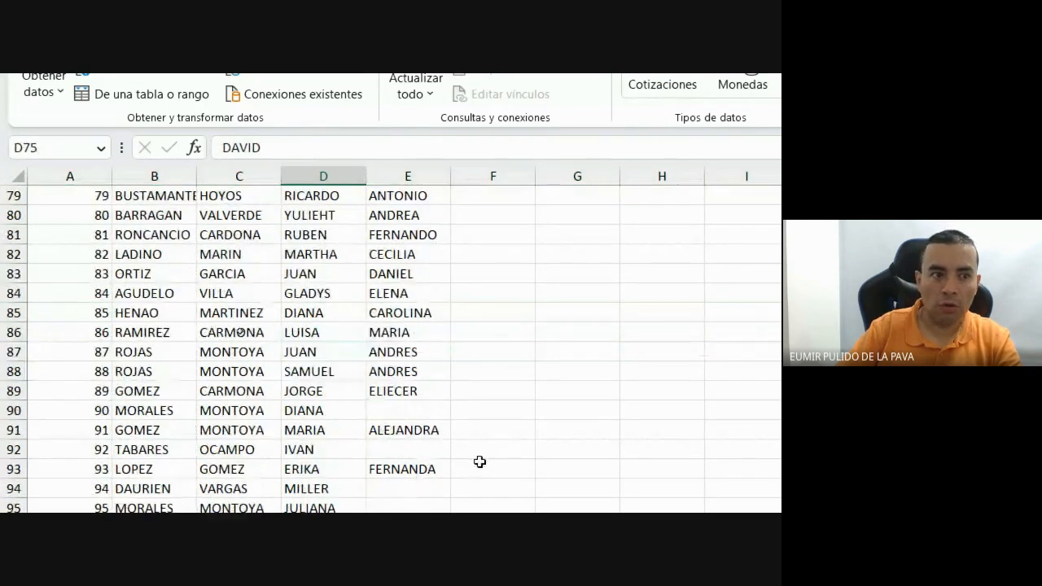
{"action": "scroll", "coordinate": [482, 459], "scroll_direction": "down", "scroll_amount": 4}
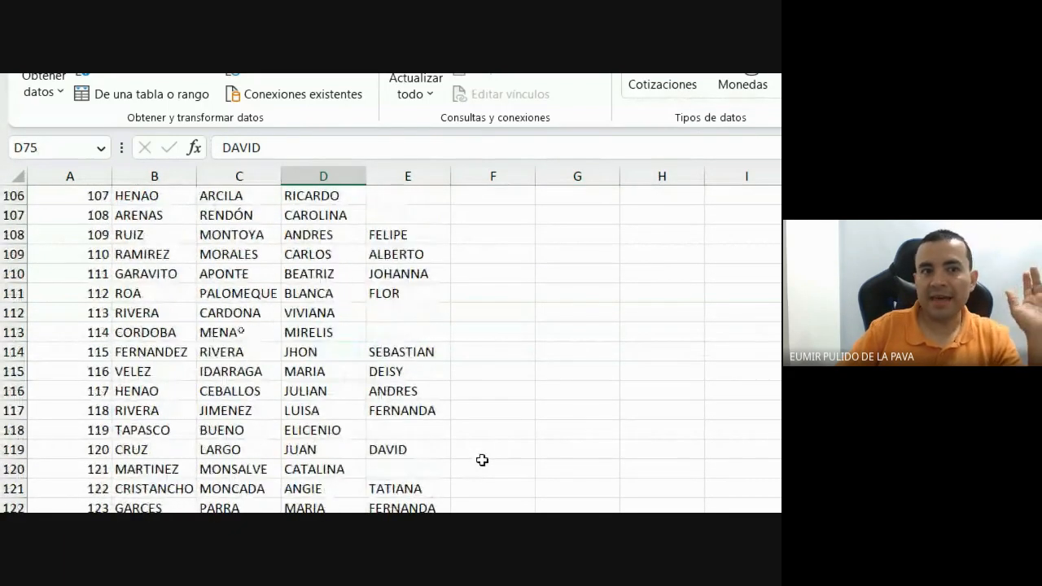
{"action": "scroll", "coordinate": [484, 457], "scroll_direction": "down", "scroll_amount": 7}
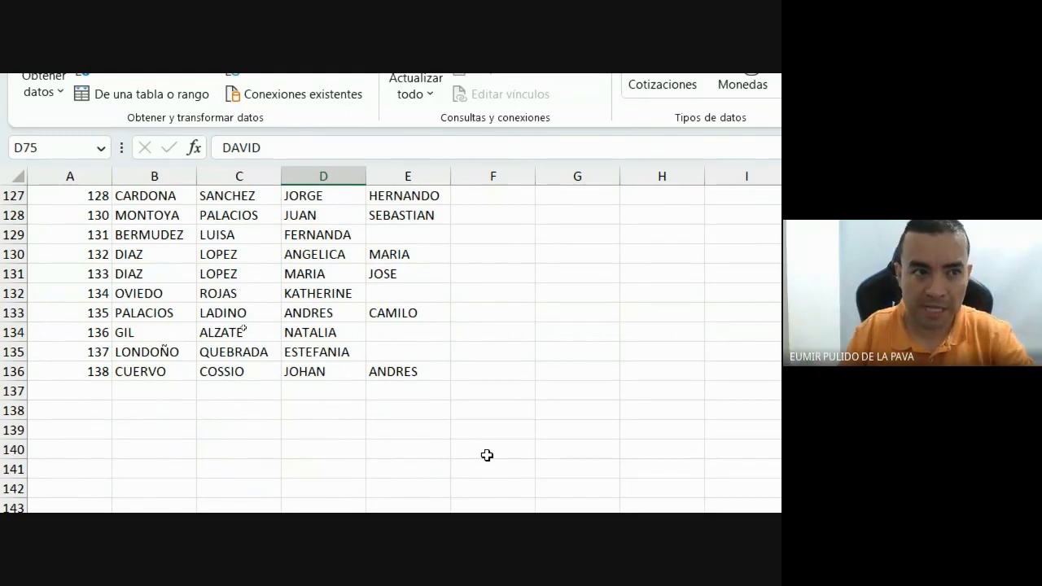
Enter a sample surname in B137 and a first name in D137, clearing a misplaced entry from C137.
{"action": "left_click", "coordinate": [168, 391]}
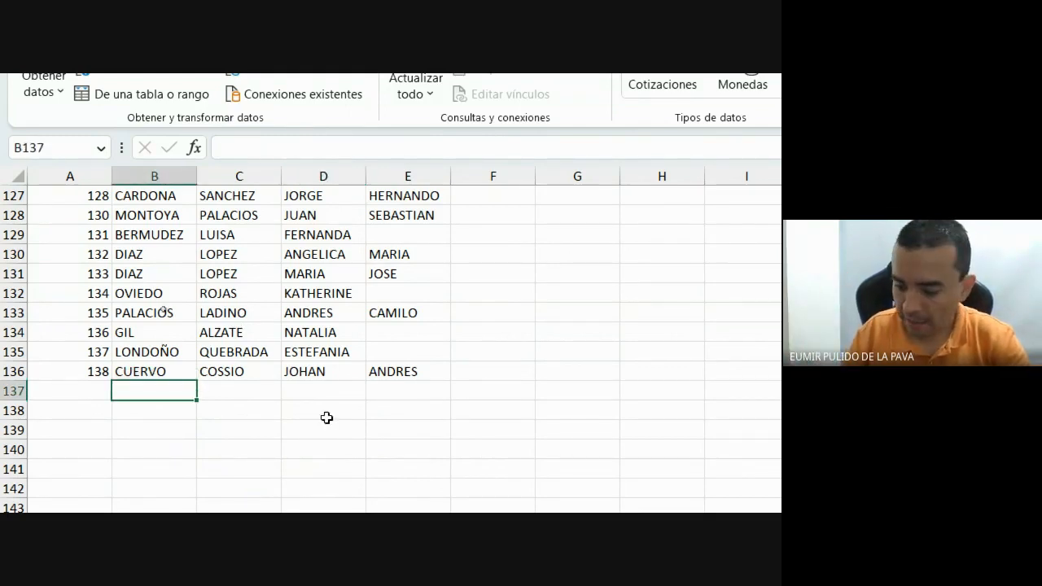
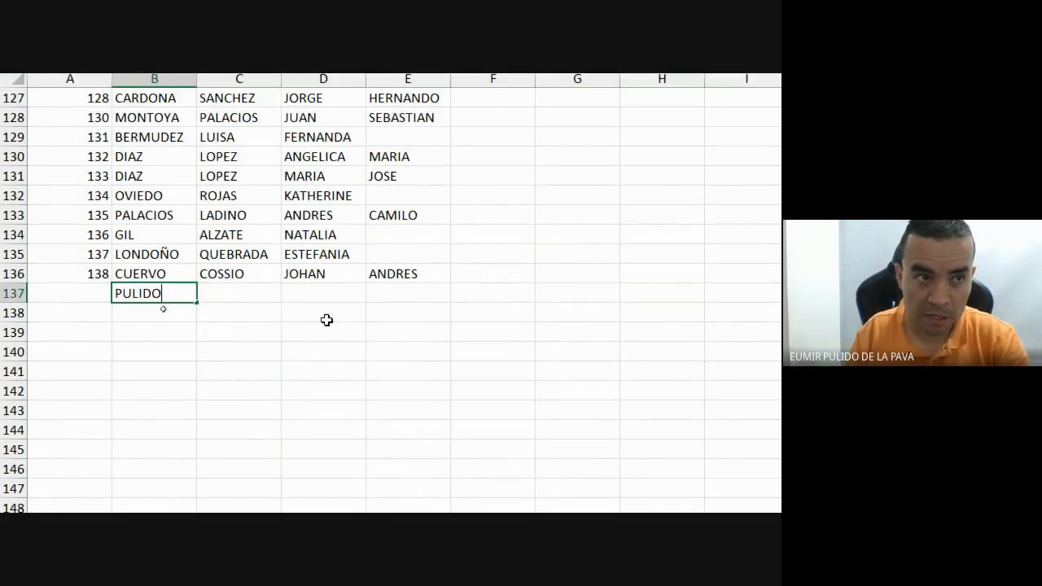
{"action": "key", "text": "Tab"}
{"action": "key", "text": "Tab"}
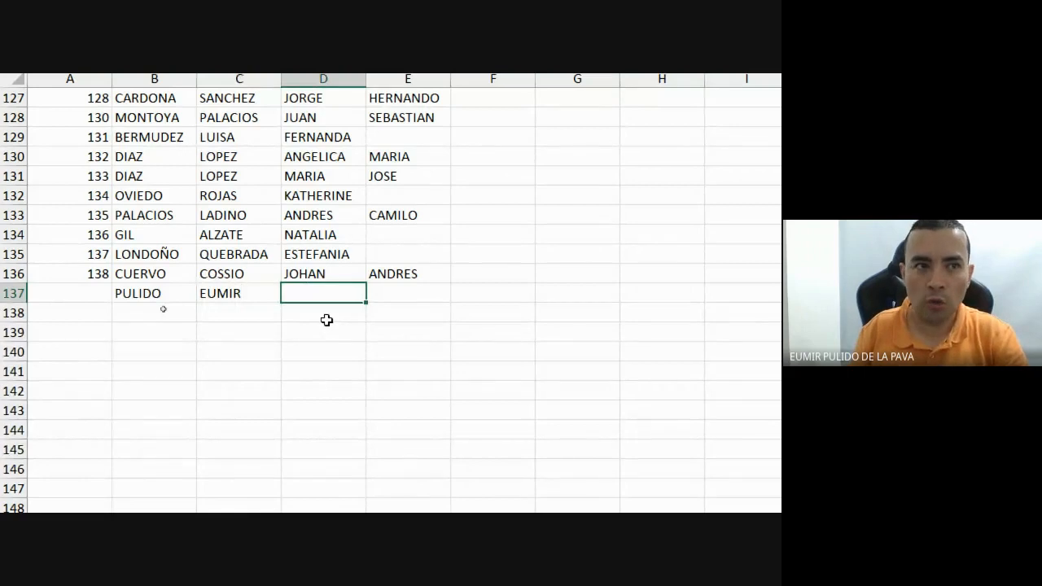
{"action": "key", "text": "shift+Tab"}
{"action": "key", "text": "BackSpace"}
{"action": "key", "text": "Tab"}
{"action": "type", "text": "EUMI"}
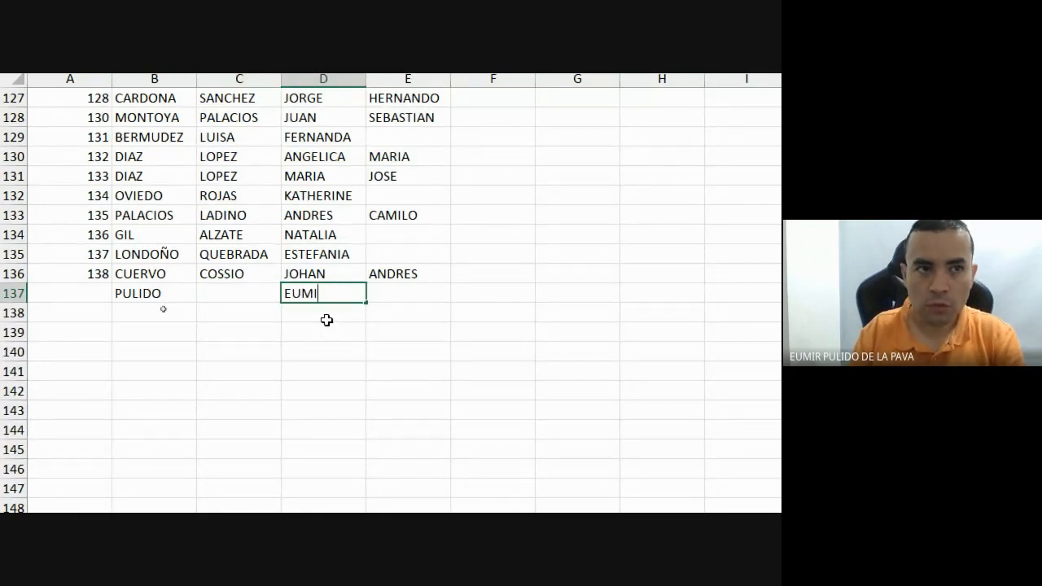
{"action": "type", "text": "R"}
{"action": "key", "text": "Tab"}
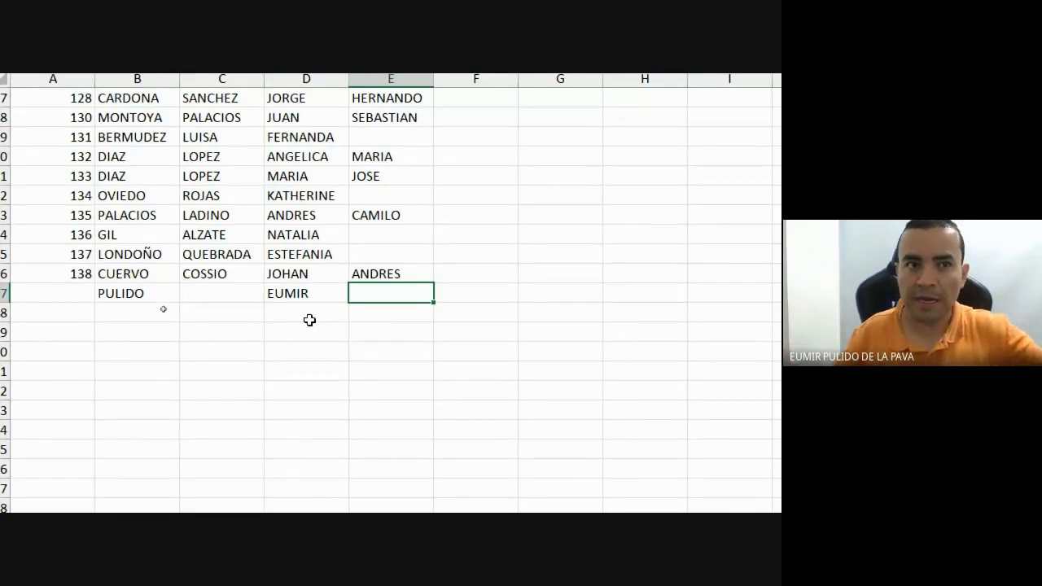
{"action": "scroll", "coordinate": [311, 323], "scroll_direction": "up", "scroll_amount": 3}
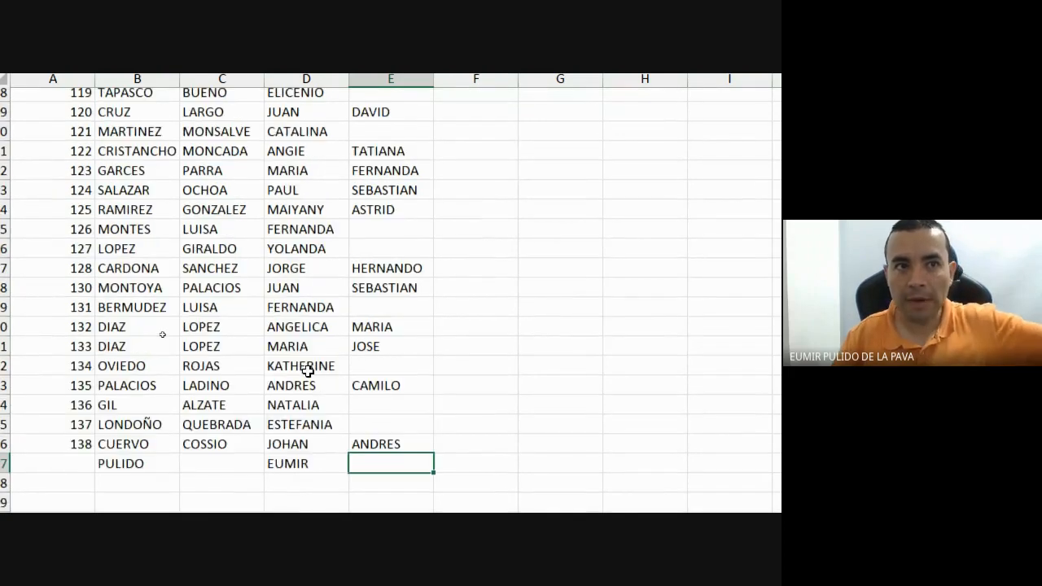
{"action": "scroll", "coordinate": [307, 371], "scroll_direction": "up", "scroll_amount": 20}
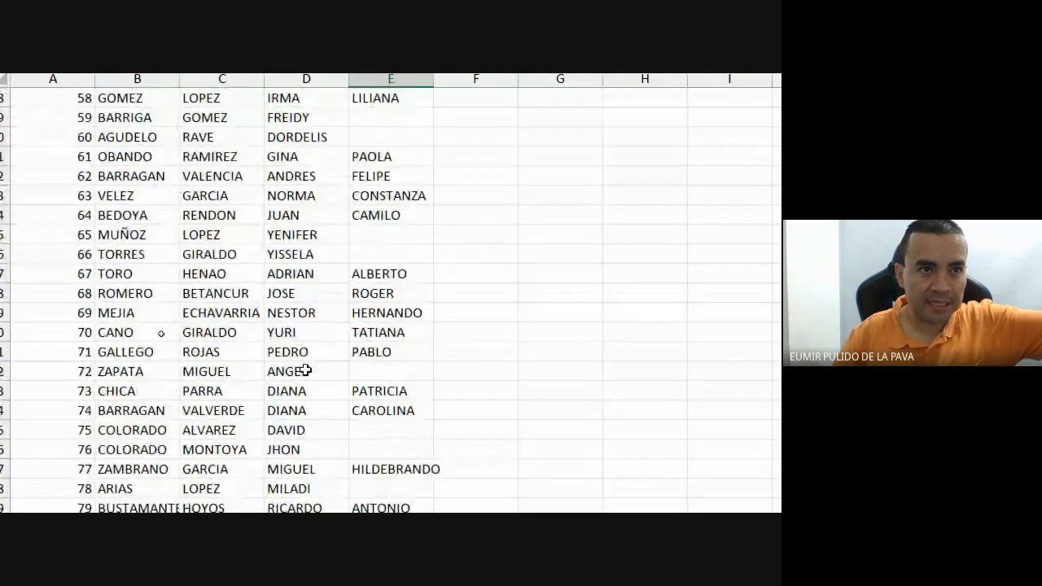
{"action": "scroll", "coordinate": [305, 371], "scroll_direction": "up", "scroll_amount": 13}
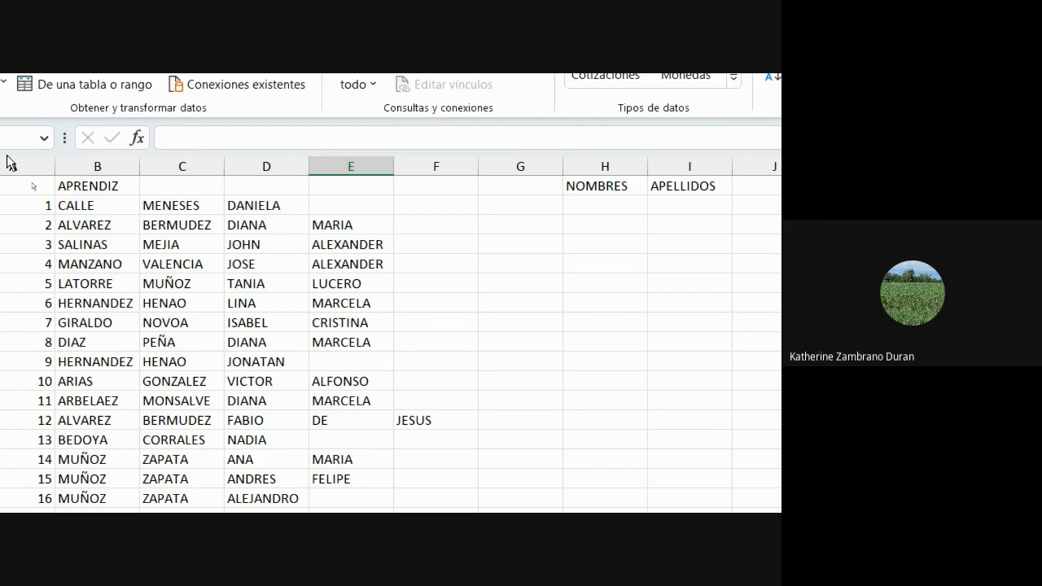
{"action": "left_click", "coordinate": [108, 165]}
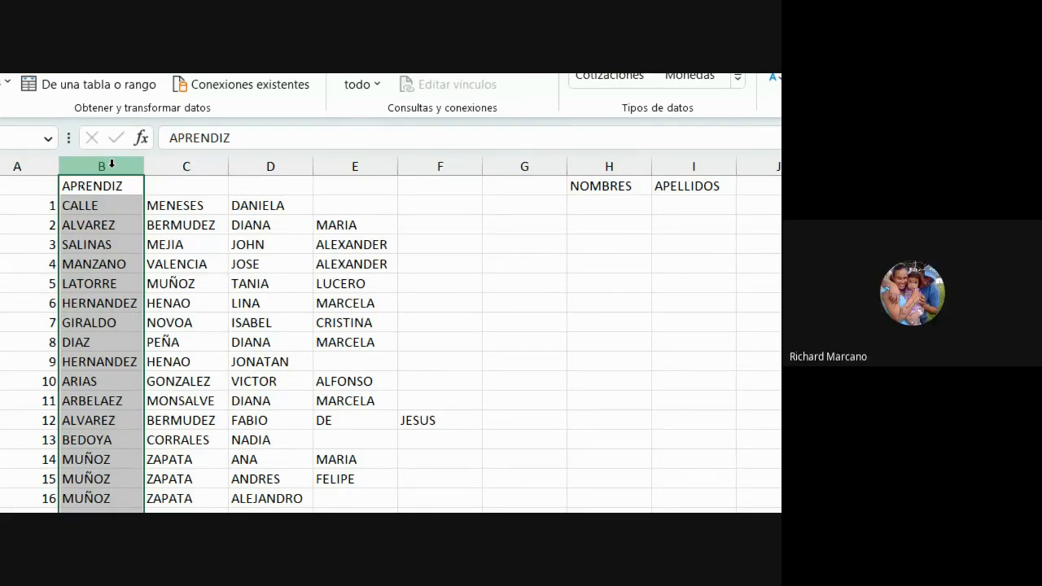
{"action": "left_click", "coordinate": [187, 166], "text": "ctrl"}
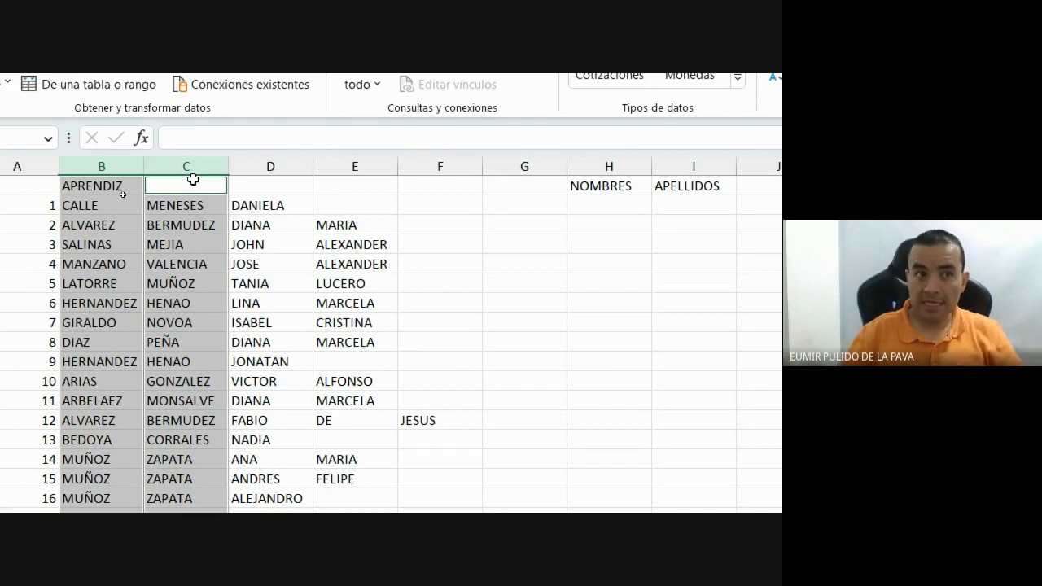
{"action": "left_click_drag", "start_coordinate": [272, 164], "coordinate": [429, 162]}
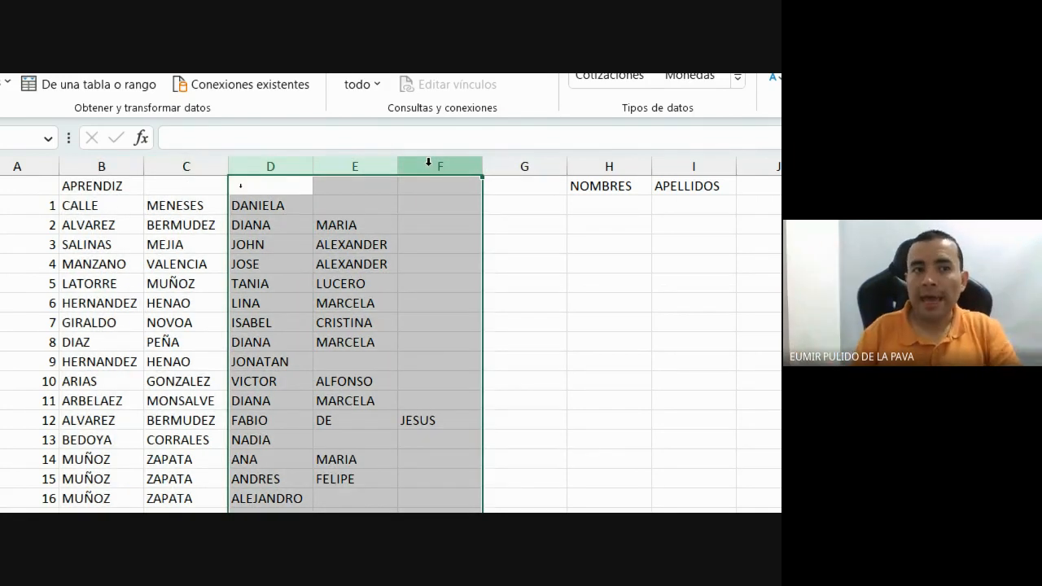
{"action": "left_click", "coordinate": [275, 204]}
{"action": "left_click", "coordinate": [290, 163]}
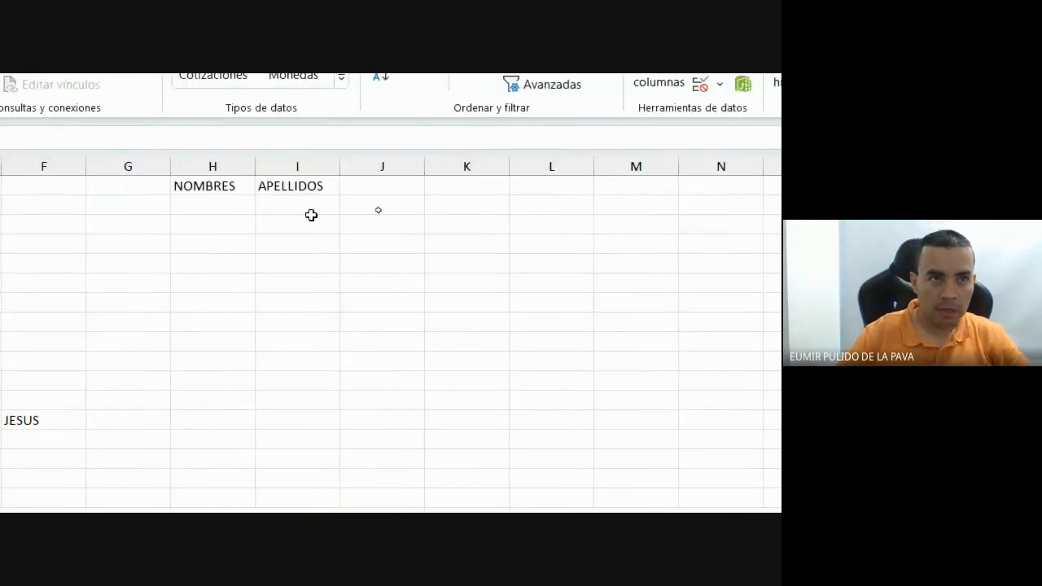
{"action": "left_click", "coordinate": [706, 189]}
{"action": "left_click_drag", "start_coordinate": [255, 166], "coordinate": [489, 161]}
{"action": "left_click_drag", "start_coordinate": [579, 163], "coordinate": [720, 161]}
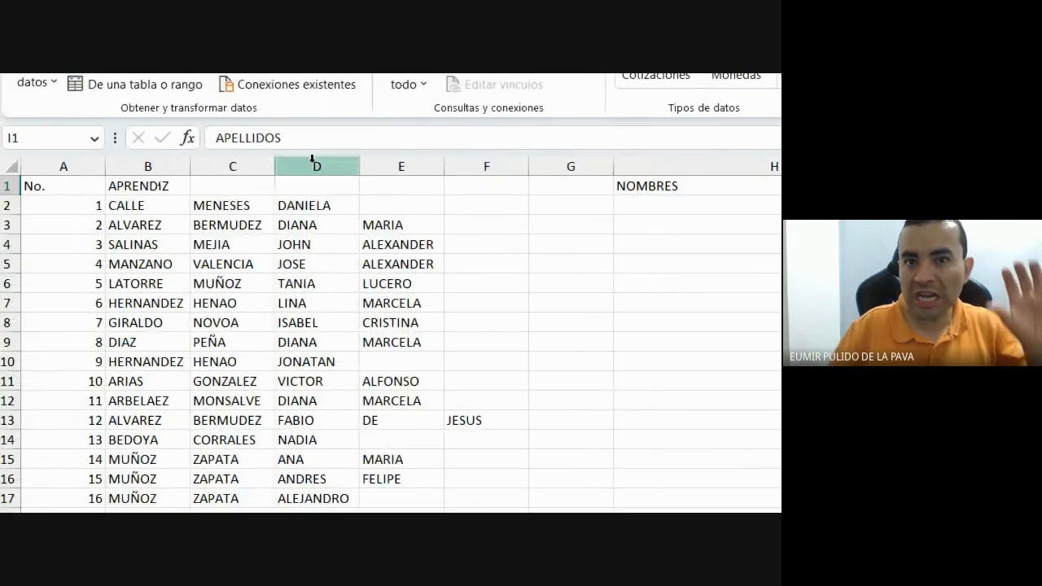
{"action": "left_click", "coordinate": [312, 159]}
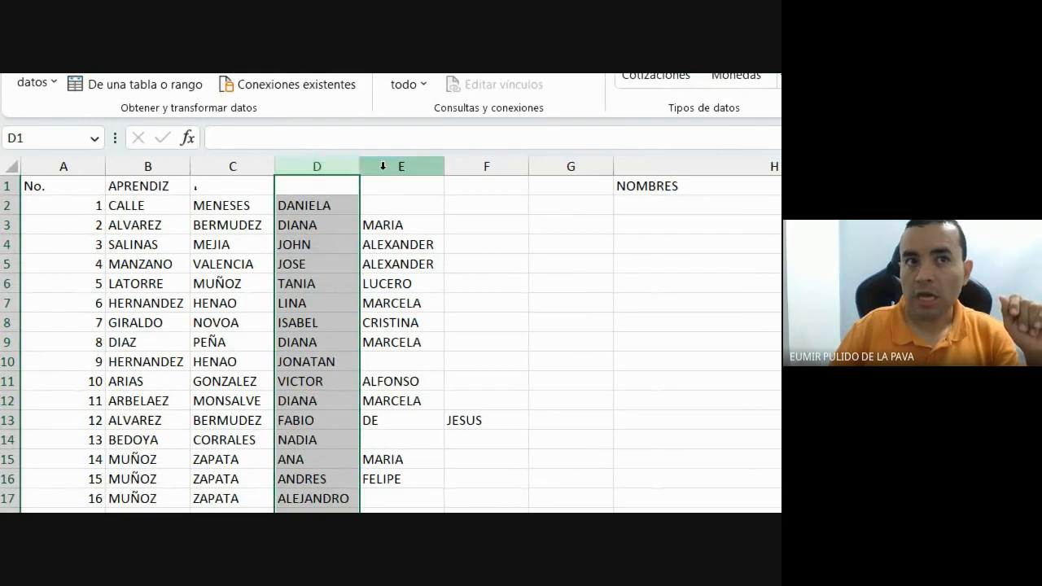
Begin a formula with = in cell H2 under NOMBRES.
{"action": "left_click", "coordinate": [404, 163]}
{"action": "left_click", "coordinate": [496, 163]}
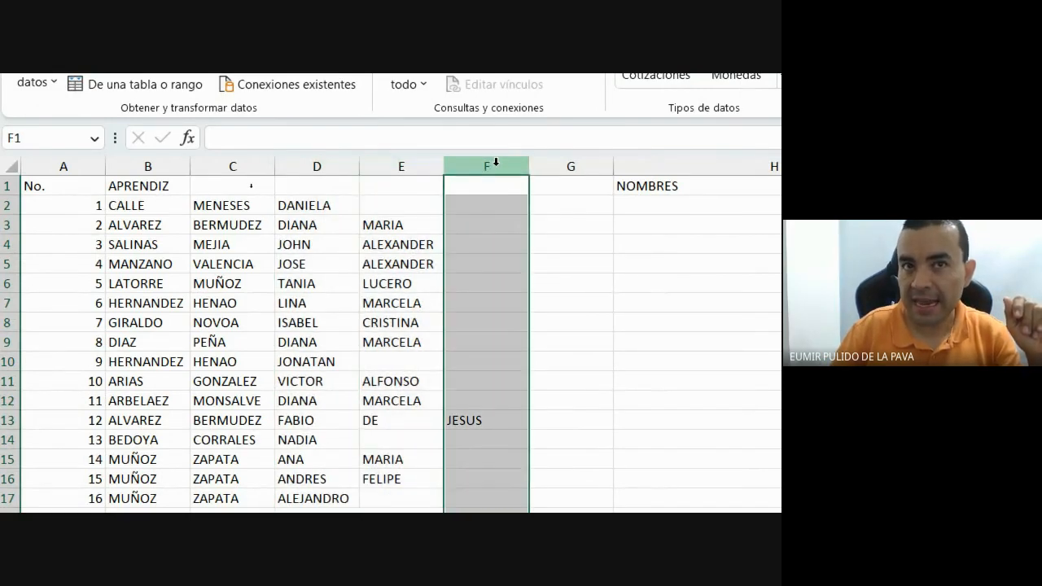
{"action": "left_click", "coordinate": [608, 207]}
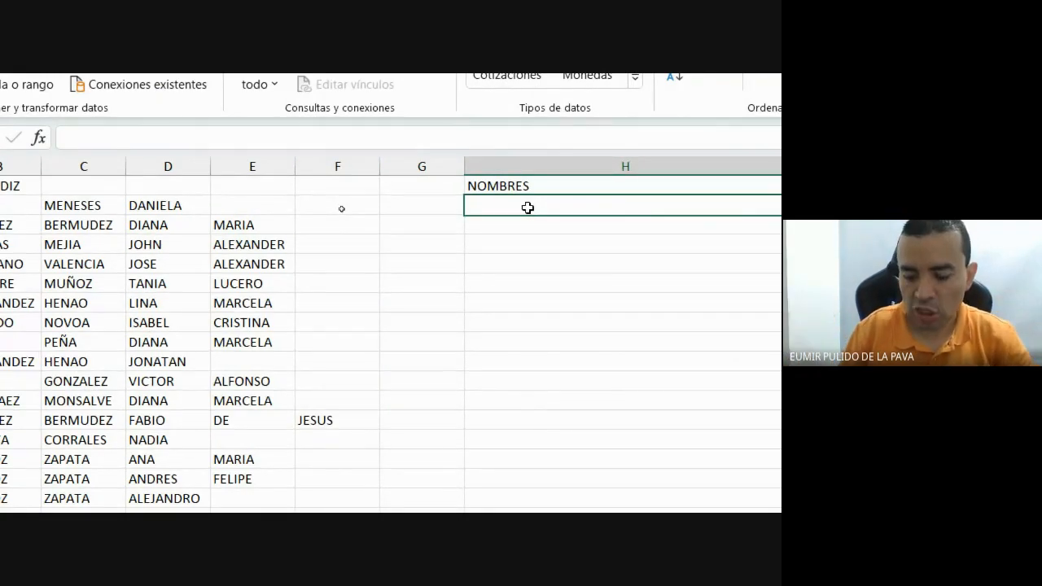
{"action": "type", "text": "="}
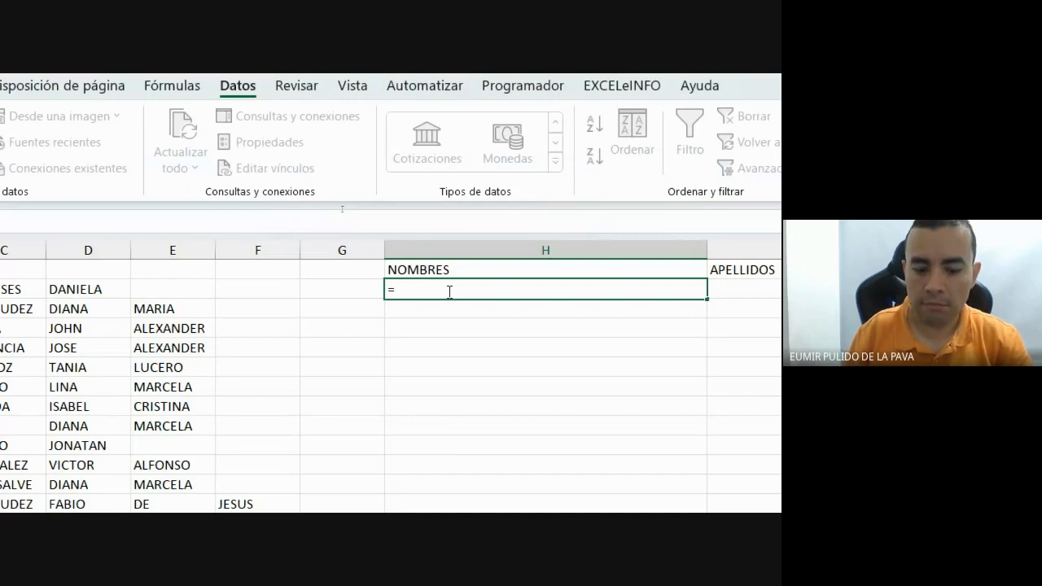
{"action": "key", "text": "Escape"}
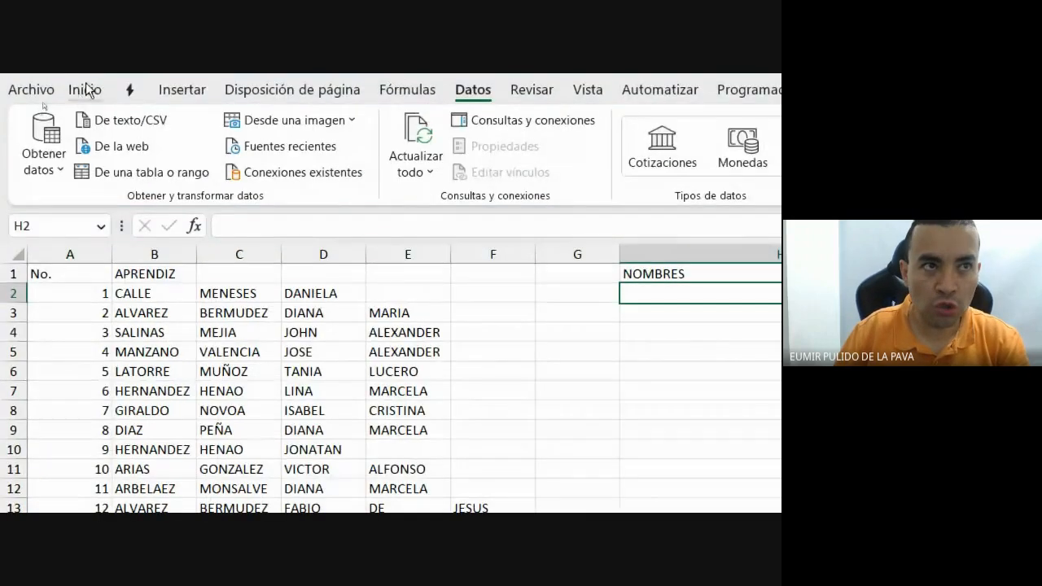
{"action": "left_click", "coordinate": [86, 88]}
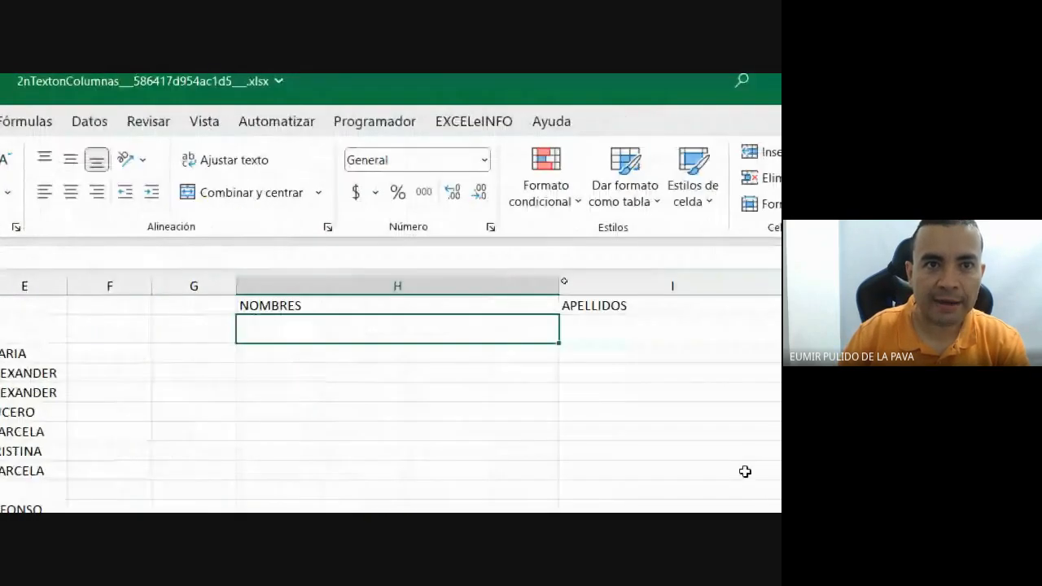
{"action": "type", "text": "="}
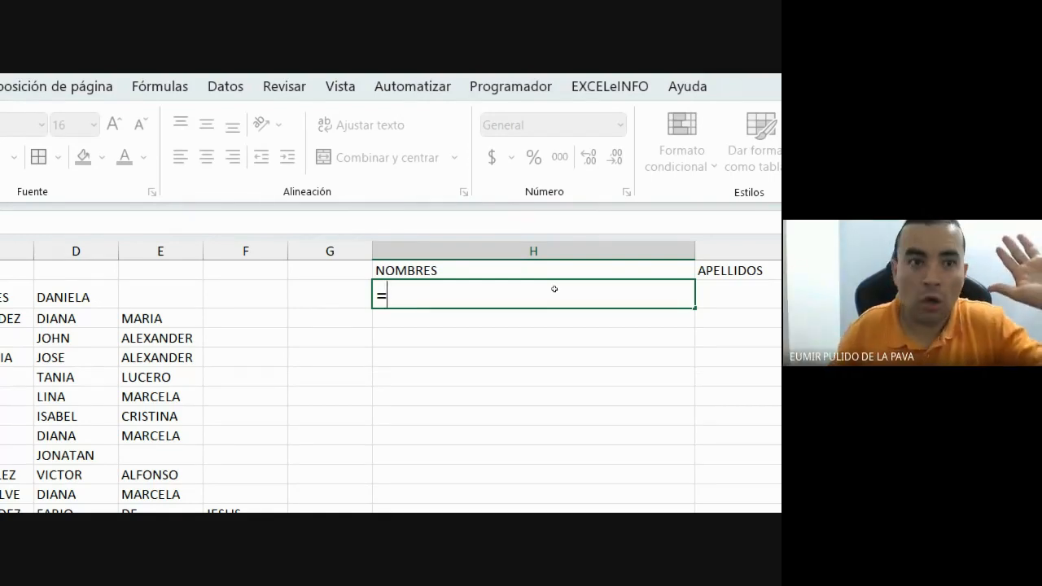
Glance at the Google Meet call, then return to the Excel workbook.
{"action": "mouse_move", "coordinate": [187, 501]}
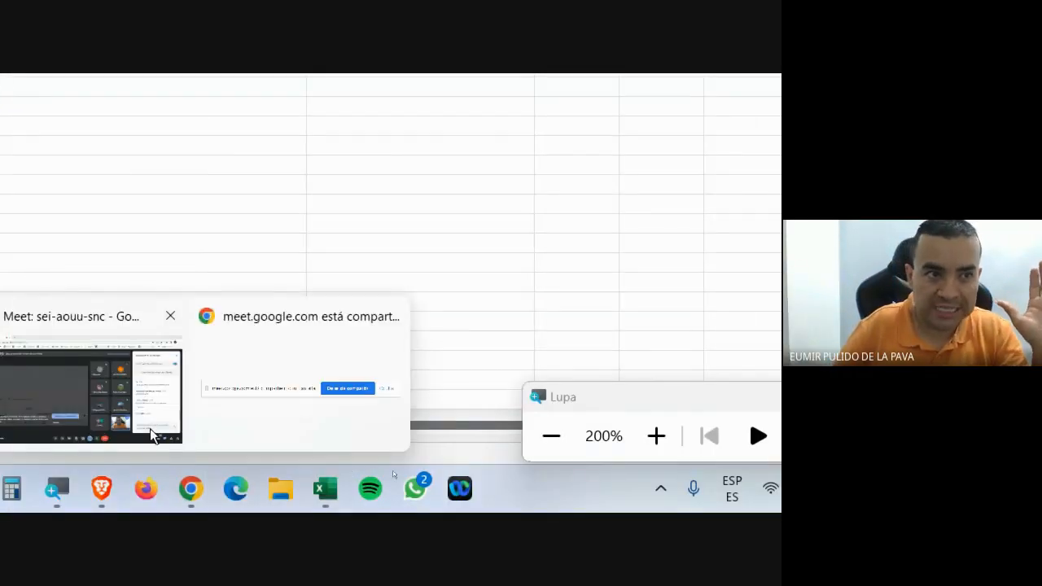
{"action": "left_click", "coordinate": [106, 383]}
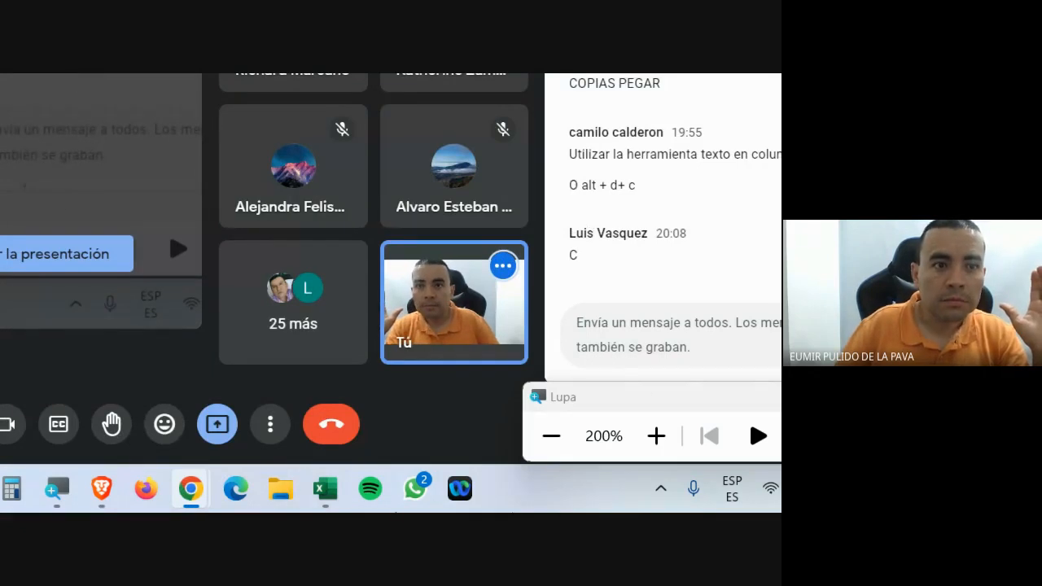
{"action": "mouse_move", "coordinate": [326, 493]}
{"action": "left_click", "coordinate": [368, 410]}
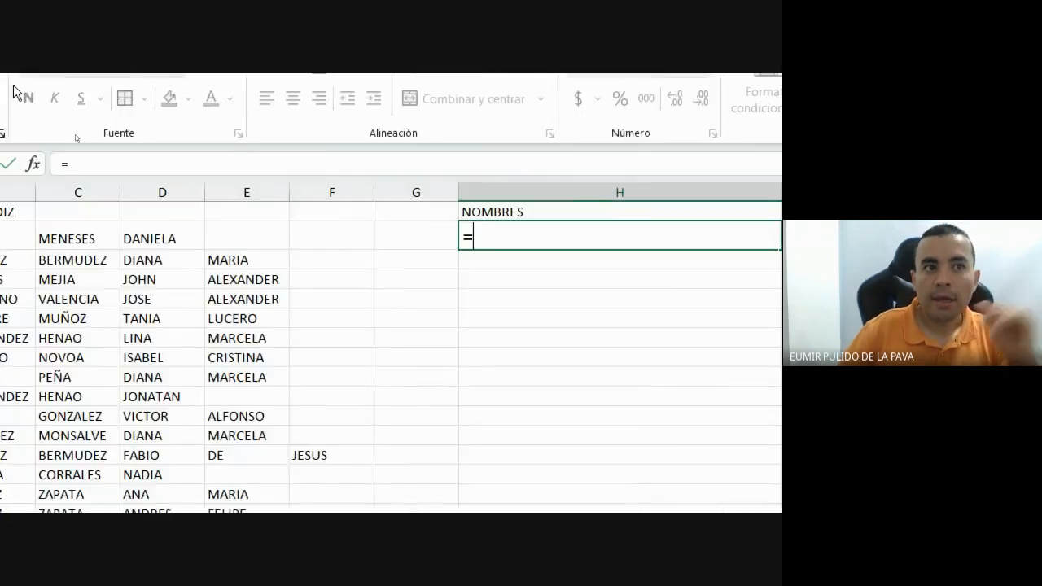
Enter =CONCAT(D2;E2;F2) in H2 to join the given-name cells.
{"action": "type", "text": "="}
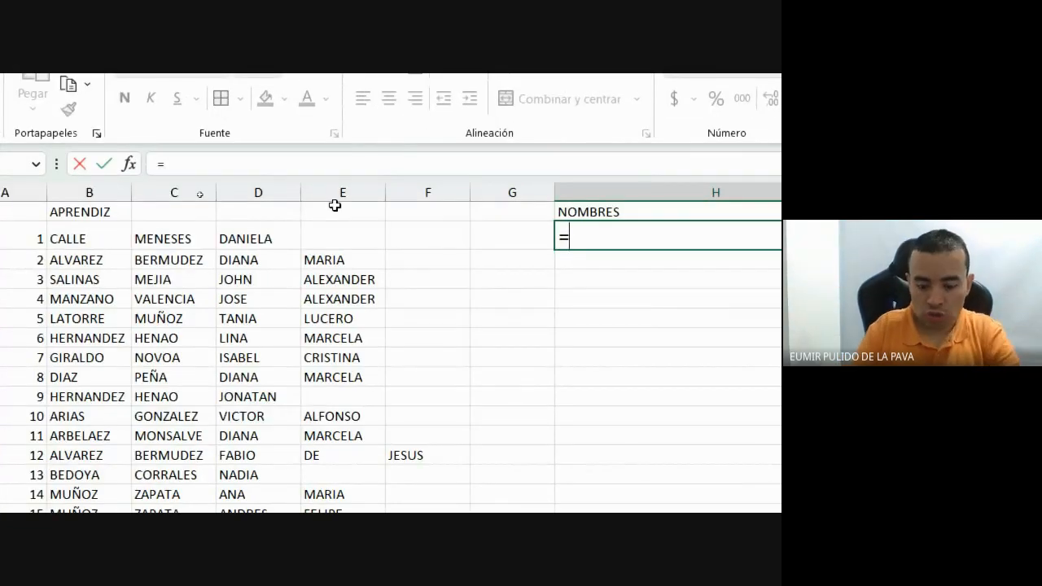
{"action": "type", "text": "CONC"}
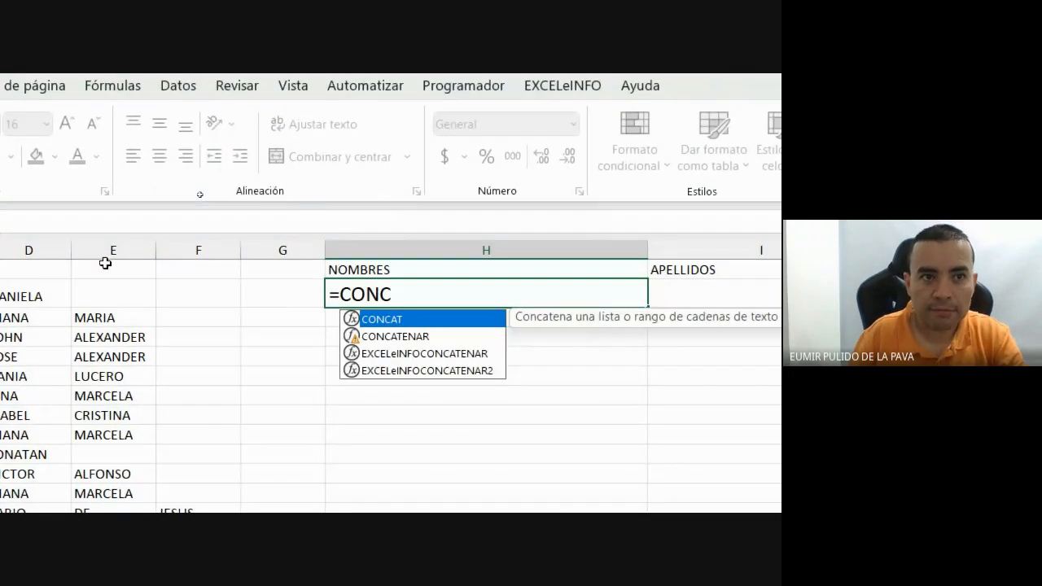
{"action": "key", "text": "Tab"}
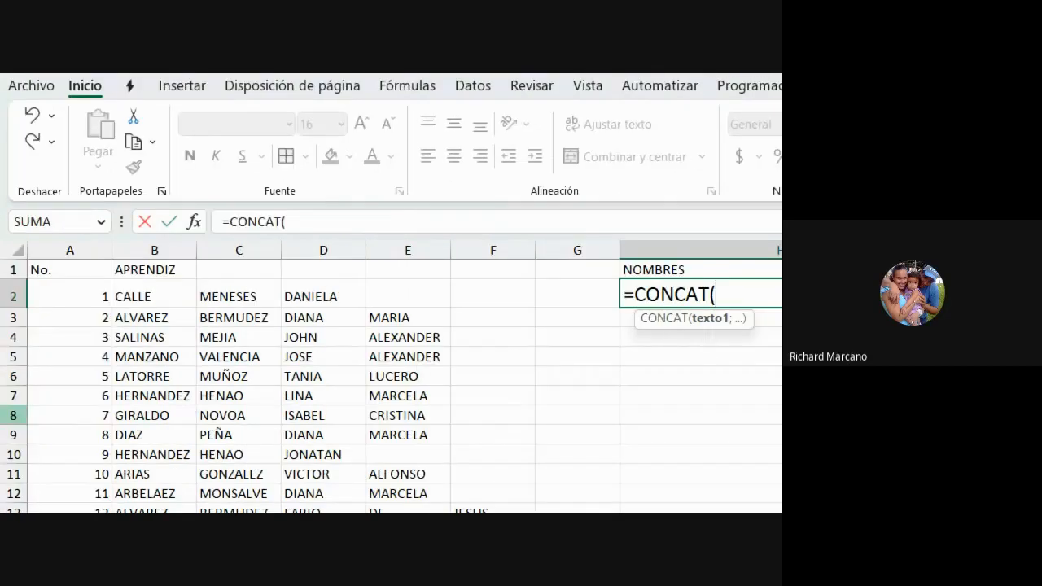
{"action": "left_click", "coordinate": [222, 295]}
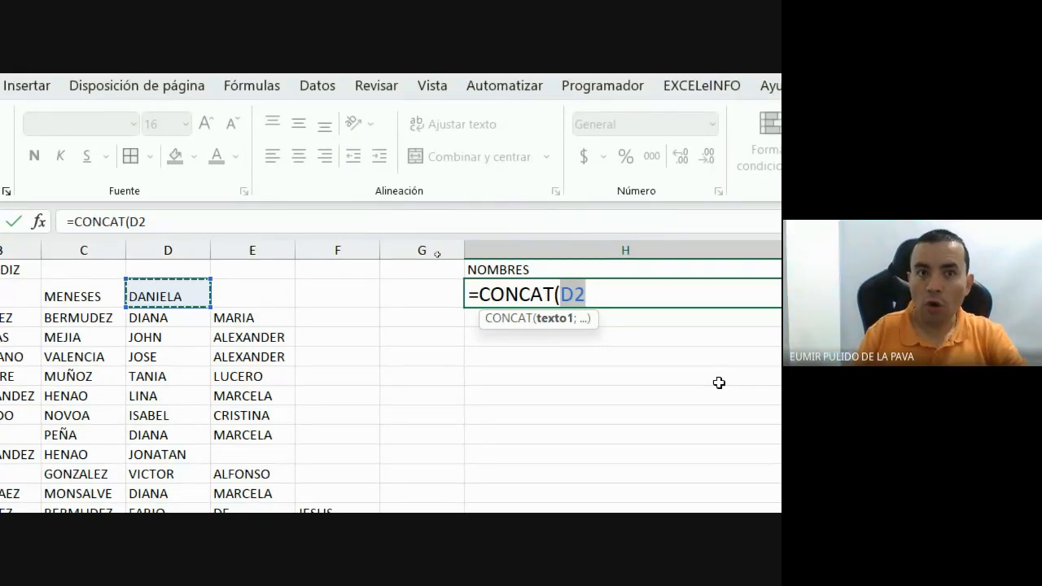
{"action": "type", "text": ";"}
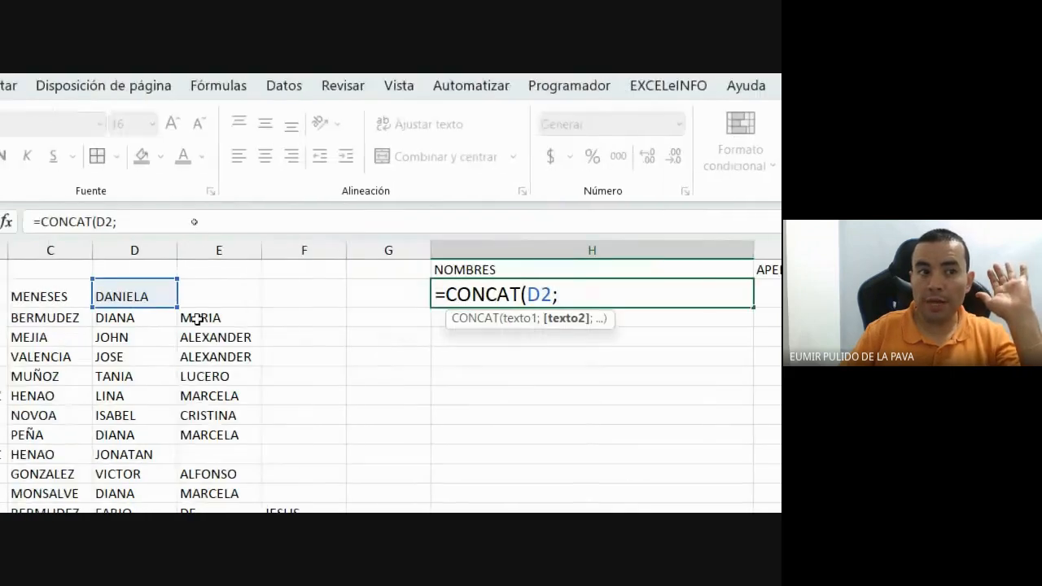
{"action": "left_click", "coordinate": [68, 289]}
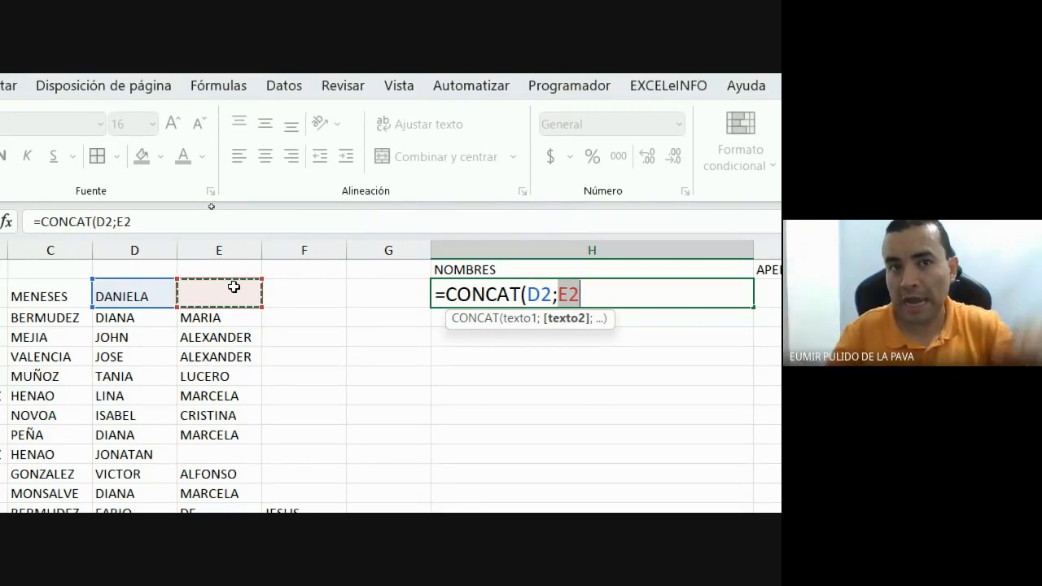
{"action": "type", "text": ";"}
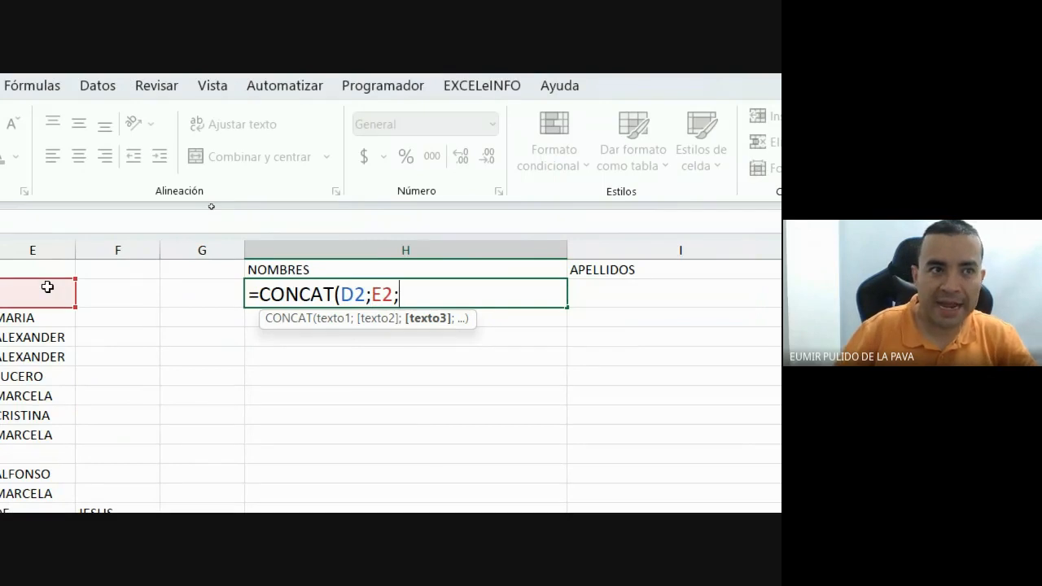
{"action": "left_click", "coordinate": [195, 294]}
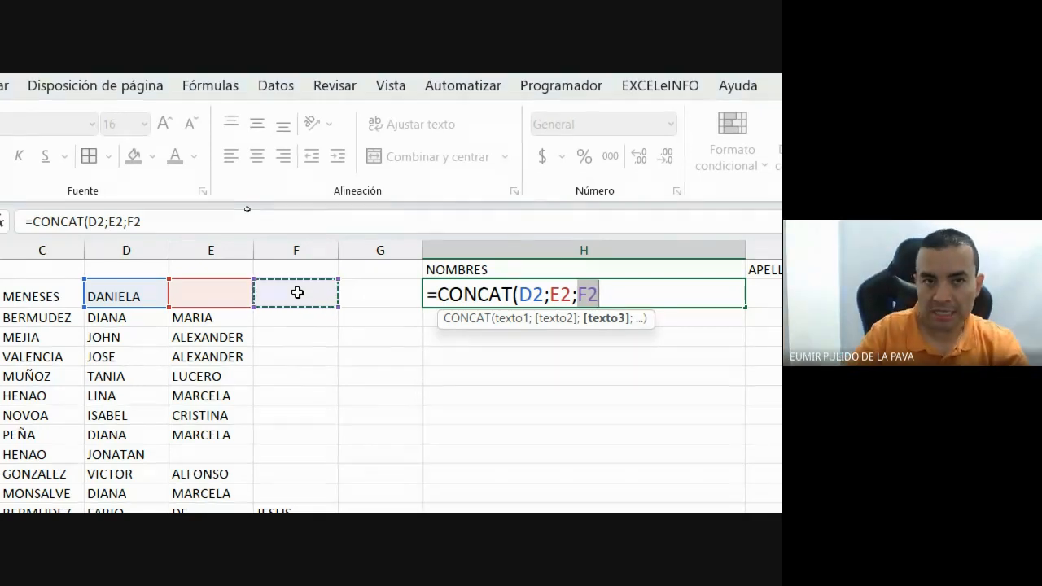
{"action": "type", "text": ")"}
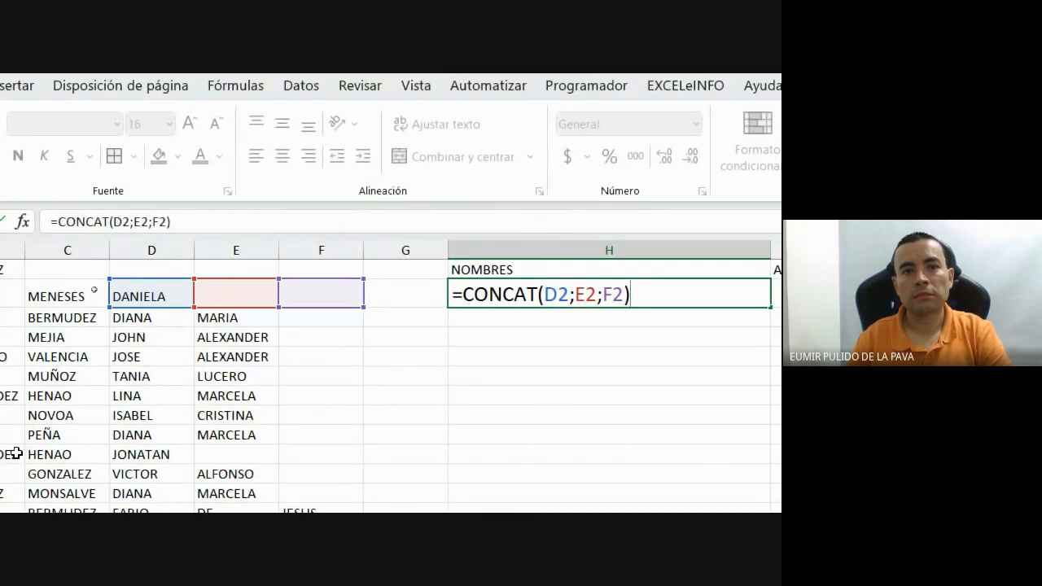
{"action": "key", "text": "Return"}
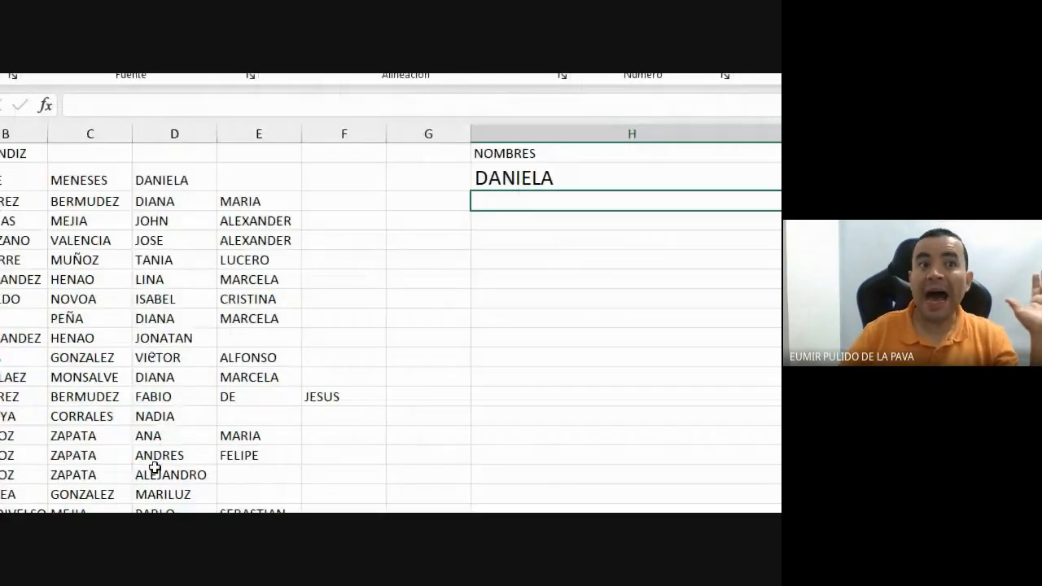
Fill the CONCAT formula from H2 down the NOMBRES column.
{"action": "left_click", "coordinate": [734, 184]}
{"action": "left_click_drag", "start_coordinate": [740, 192], "coordinate": [683, 464]}
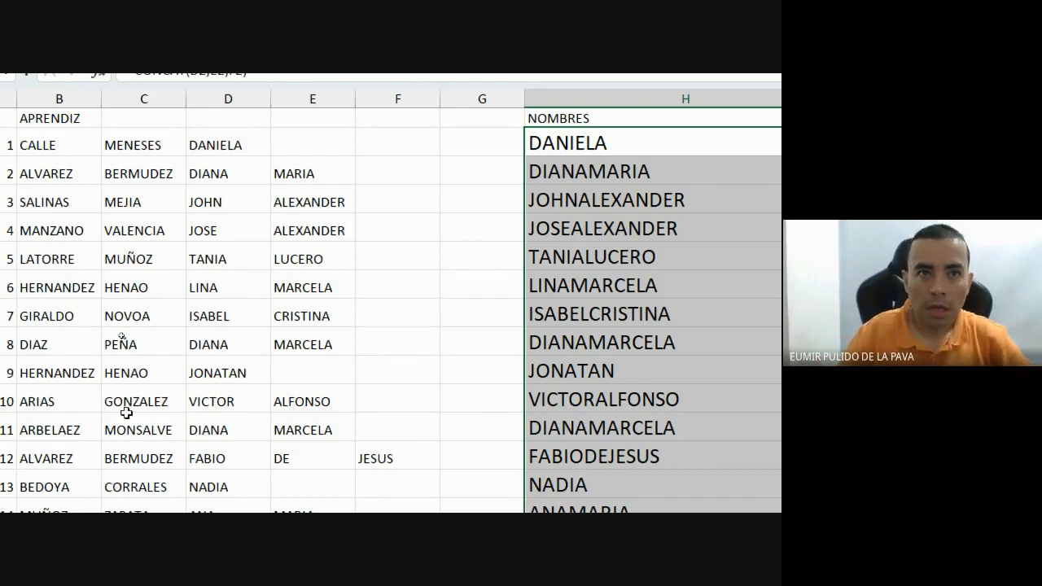
{"action": "scroll", "coordinate": [533, 210], "scroll_direction": "right", "scroll_amount": 4}
Revise H2's CONCAT formula, copy it down again, and reopen it for editing.
{"action": "double_click", "coordinate": [481, 142]}
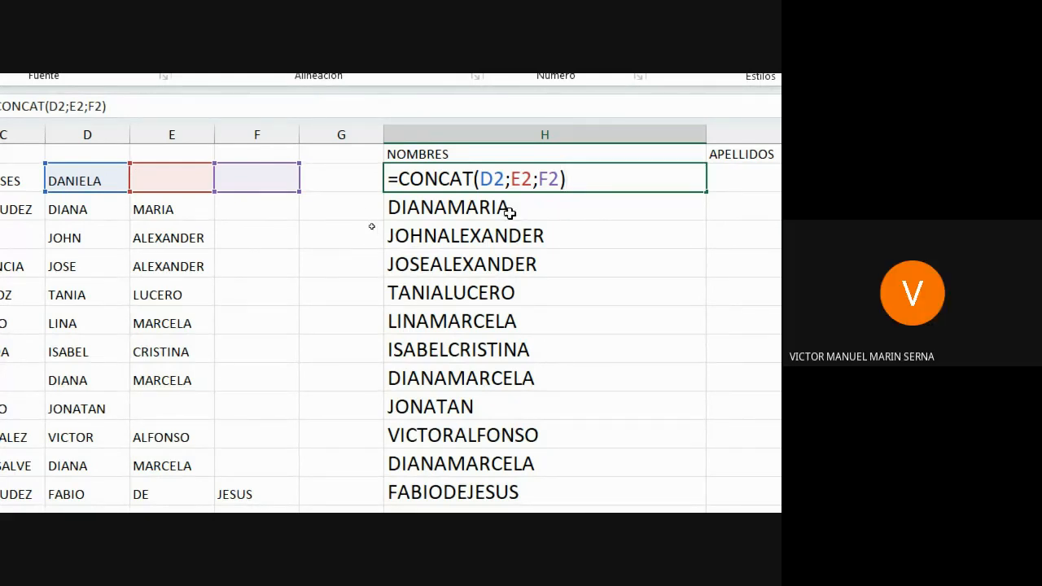
{"action": "left_click", "coordinate": [505, 180]}
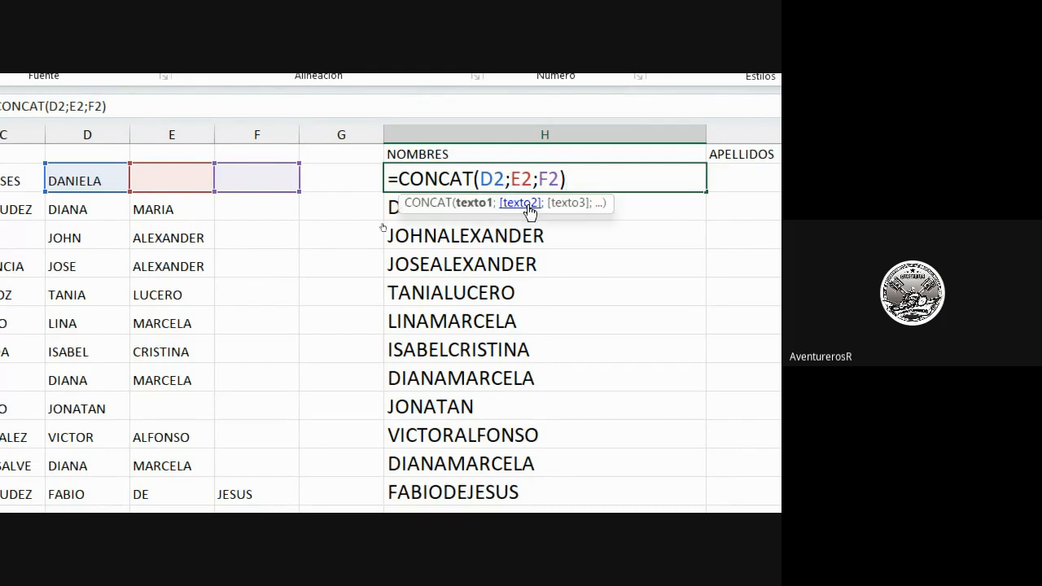
{"action": "left_click", "coordinate": [538, 181]}
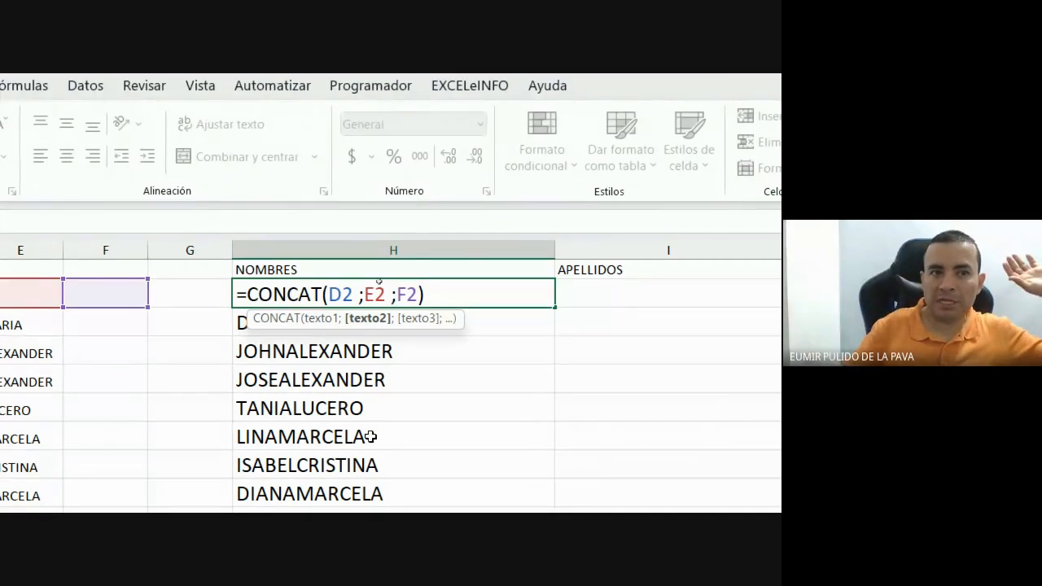
{"action": "key", "text": "Return"}
{"action": "left_click", "coordinate": [488, 268]}
{"action": "left_click_drag", "start_coordinate": [552, 279], "coordinate": [538, 470]}
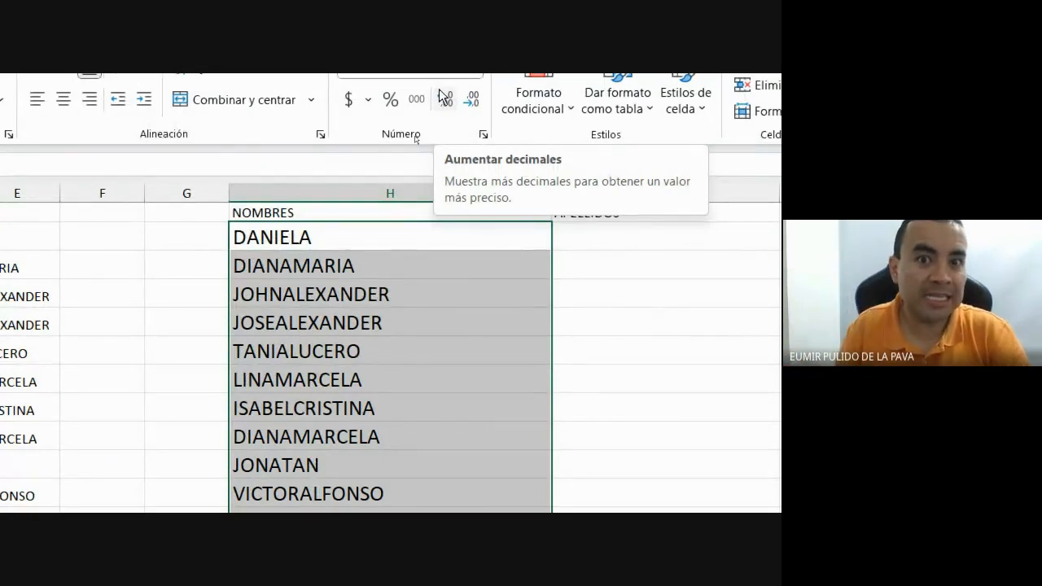
{"action": "double_click", "coordinate": [426, 240]}
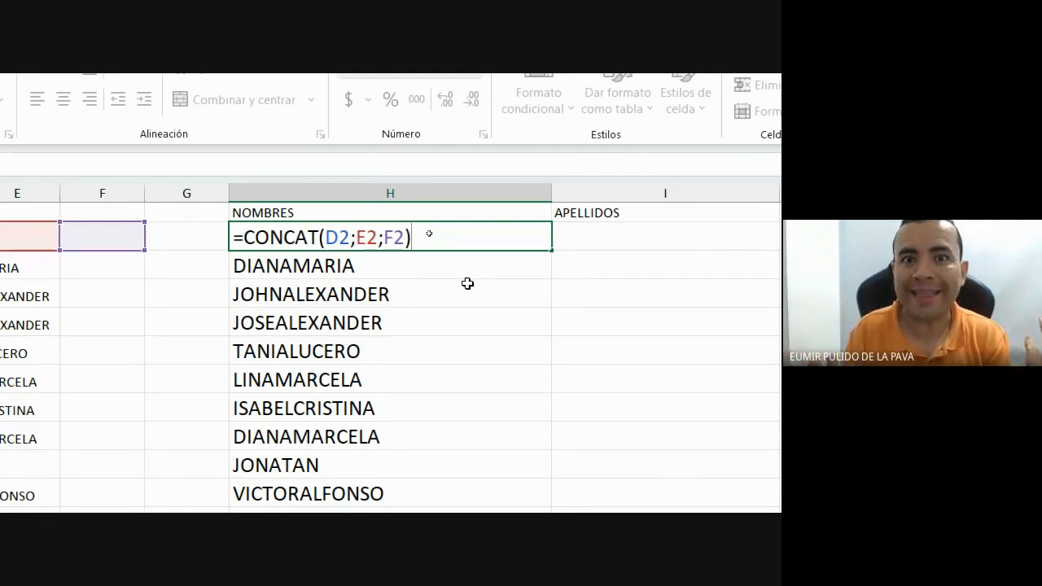
Rewrite H2's formula as =CONCAT(D2;" ";E2;" "; with quoted-space separators.
{"action": "key", "text": "BackSpace"}
{"action": "key", "text": "BackSpace"}
{"action": "key", "text": "BackSpace"}
{"action": "key", "text": "BackSpace"}
{"action": "key", "text": "BackSpace"}
{"action": "key", "text": "BackSpace"}
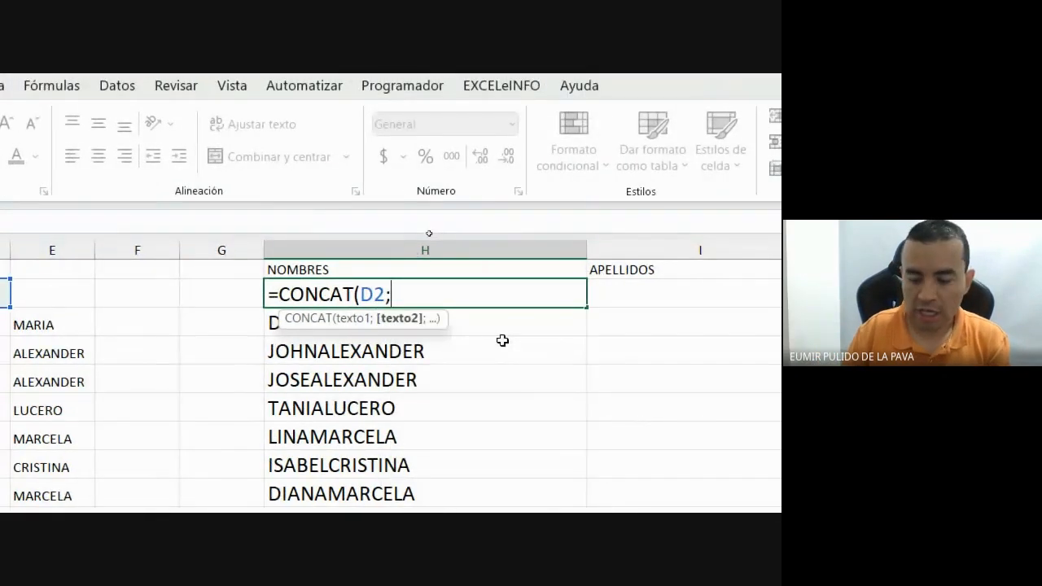
{"action": "key", "text": "BackSpace"}
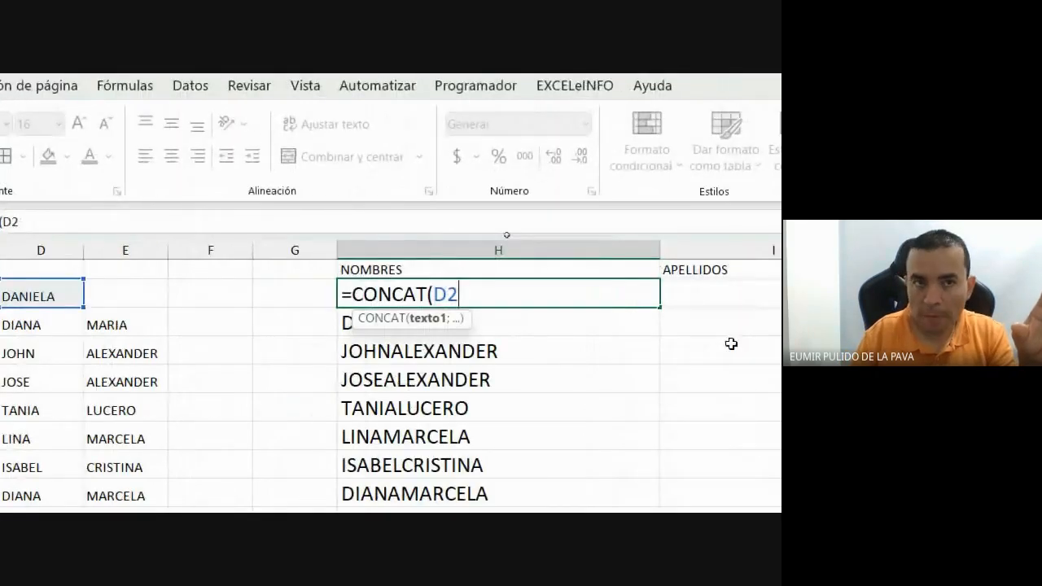
{"action": "type", "text": ";"}
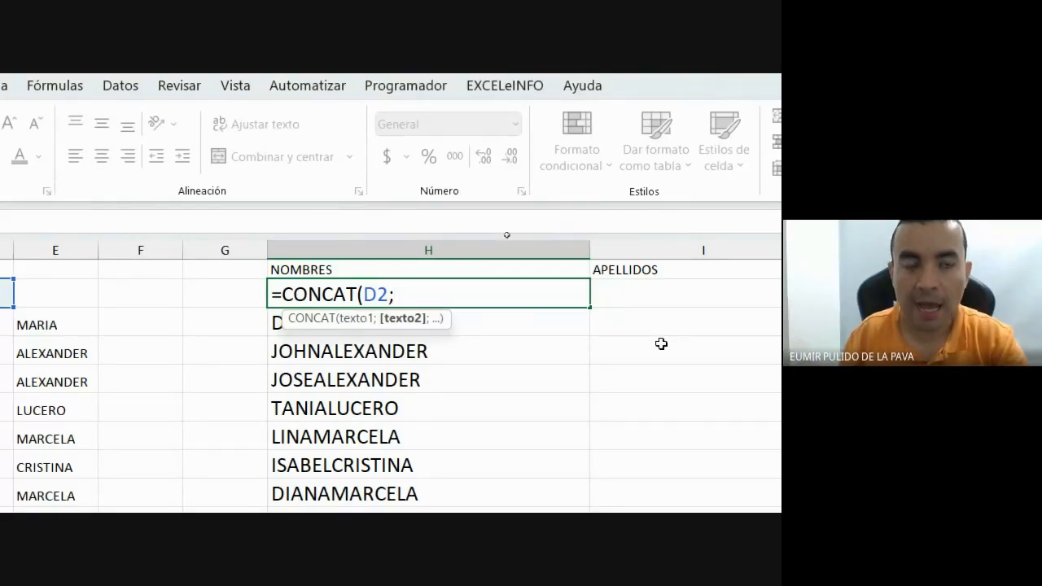
{"action": "type", "text": "\""}
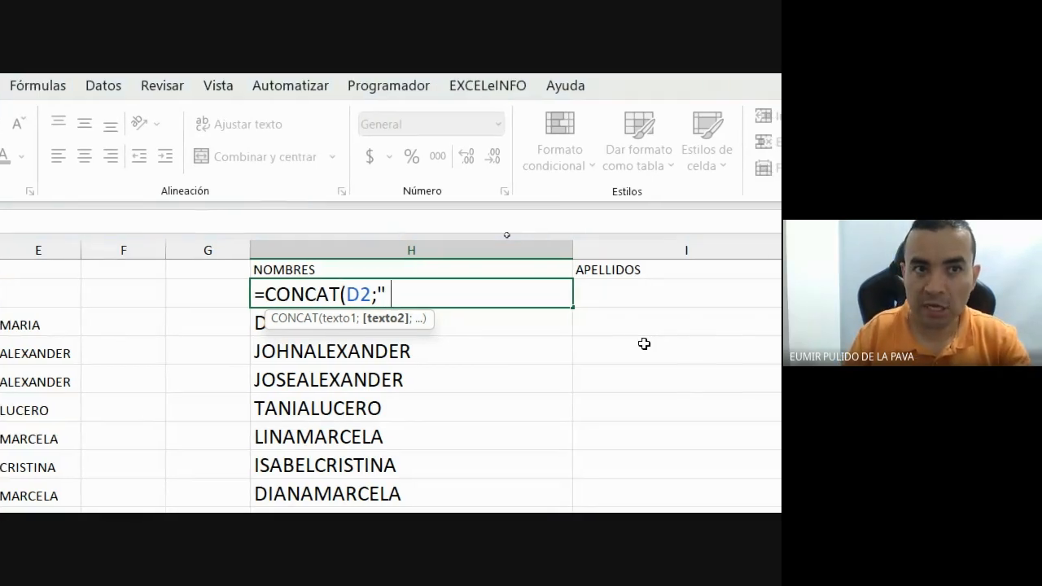
{"action": "type", "text": " \""}
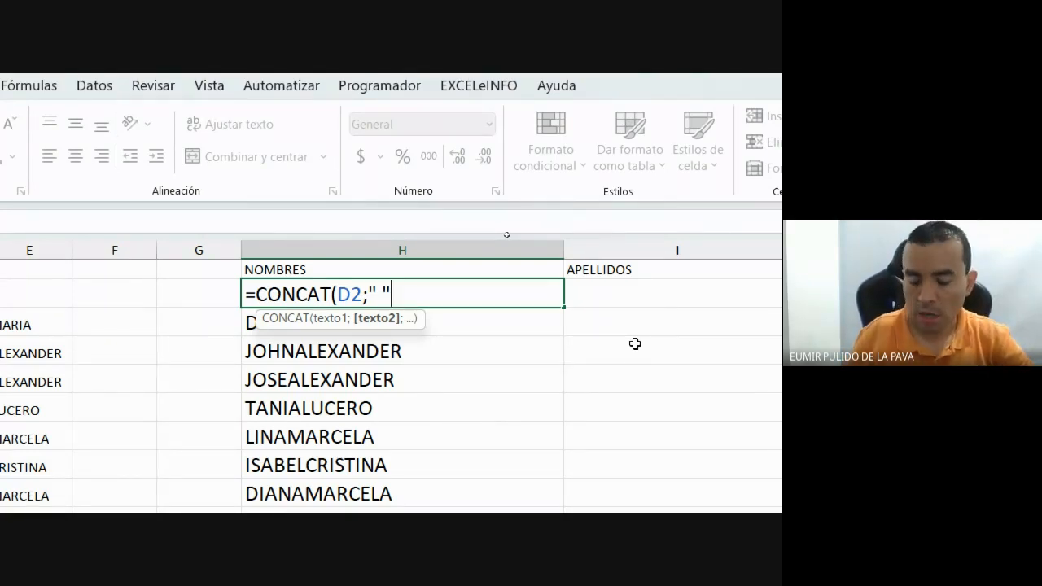
{"action": "type", "text": ";"}
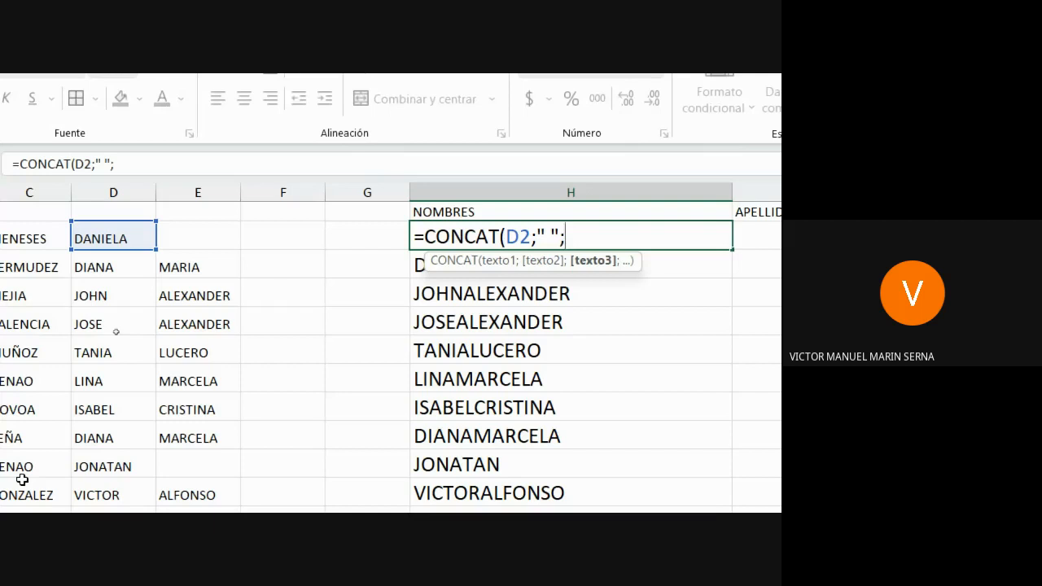
{"action": "left_click", "coordinate": [219, 238]}
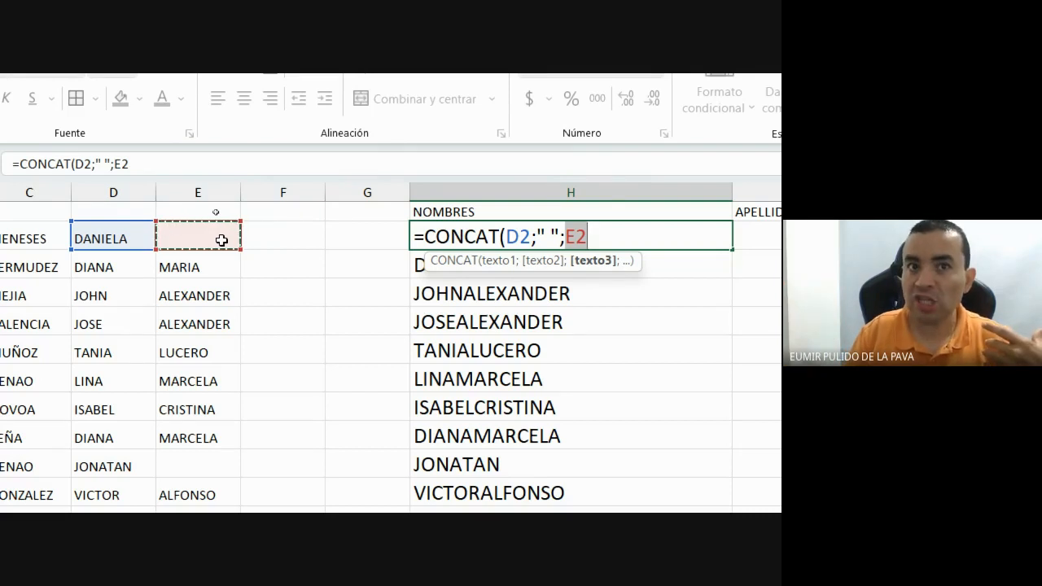
{"action": "type", "text": ";"}
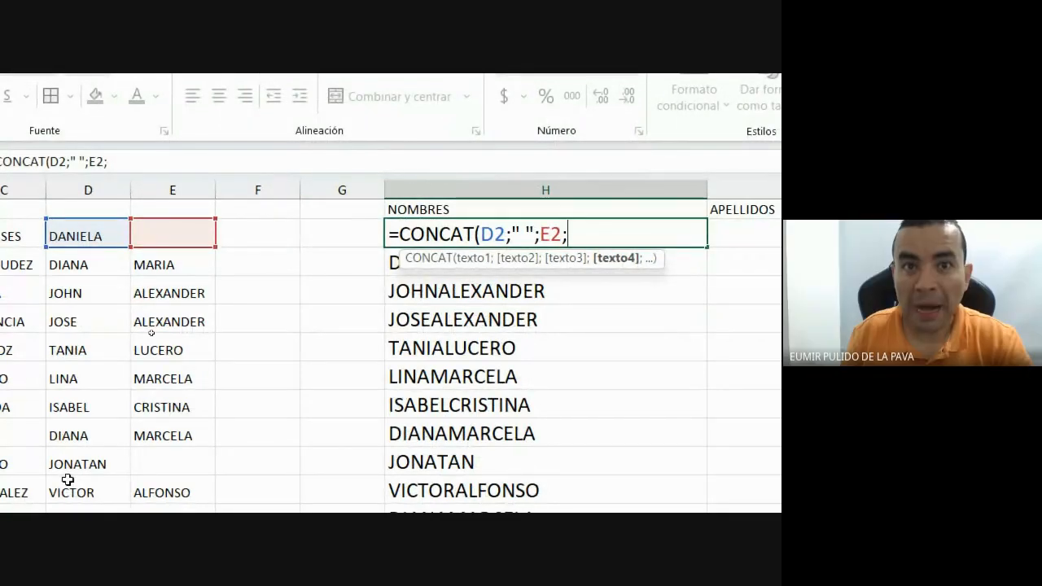
{"action": "type", "text": "\""}
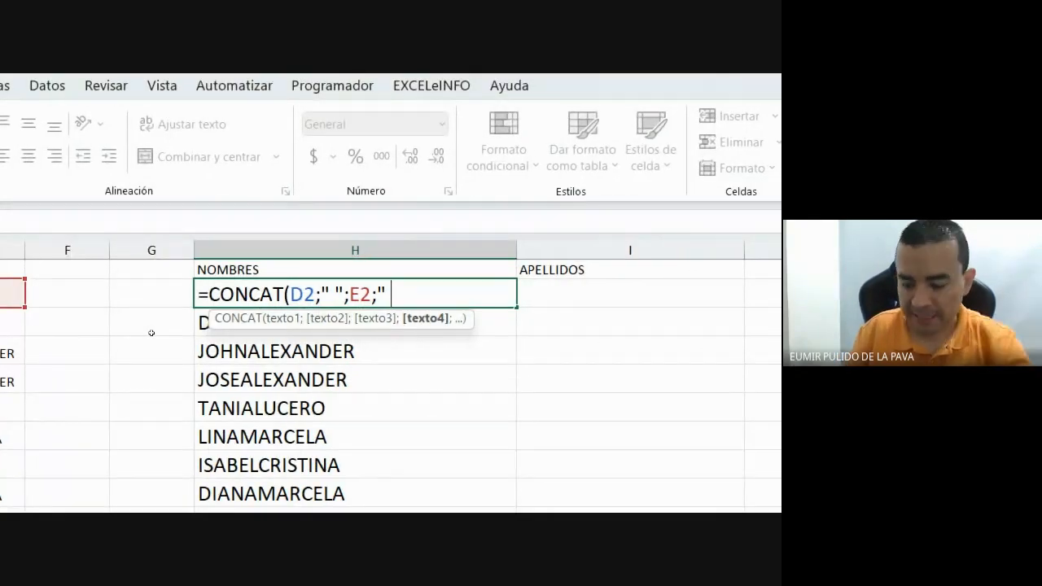
{"action": "type", "text": " \""}
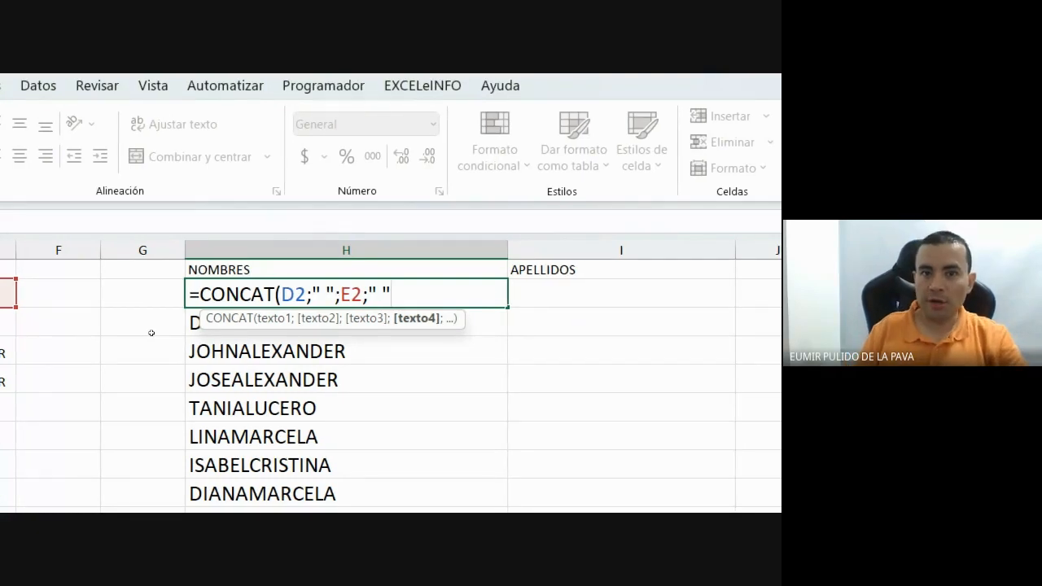
{"action": "type", "text": ";"}
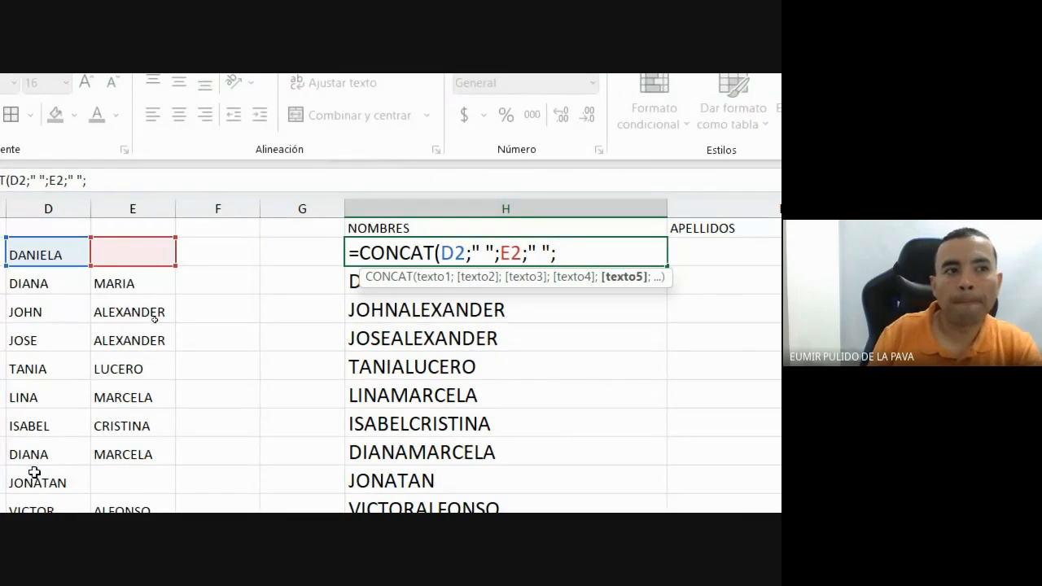
Close the formula with F2, then try dash and slash separators instead of spaces.
{"action": "left_click", "coordinate": [218, 253]}
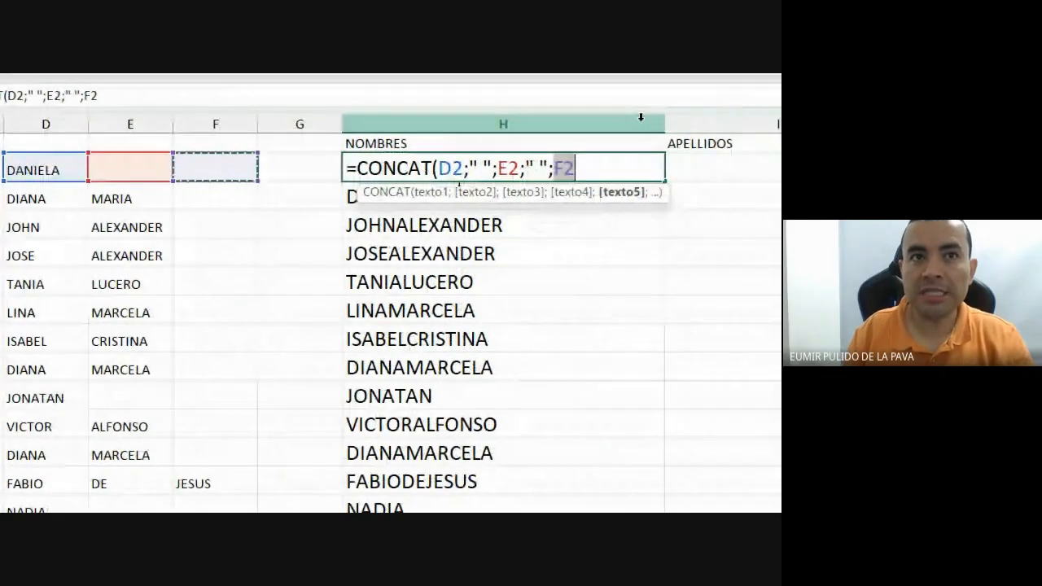
{"action": "type", "text": ")"}
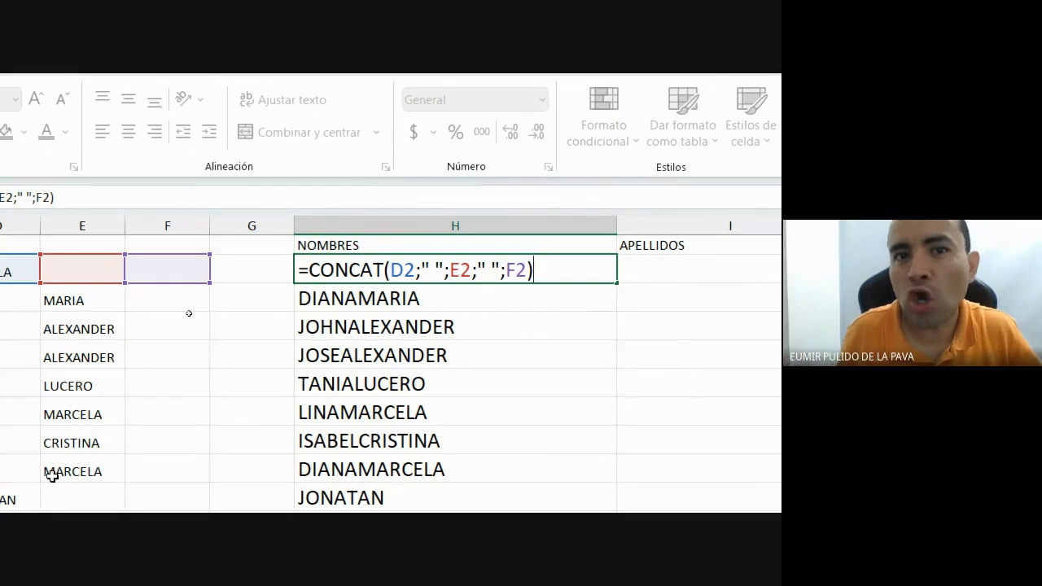
{"action": "left_click", "coordinate": [477, 246]}
{"action": "key", "text": "BackSpace"}
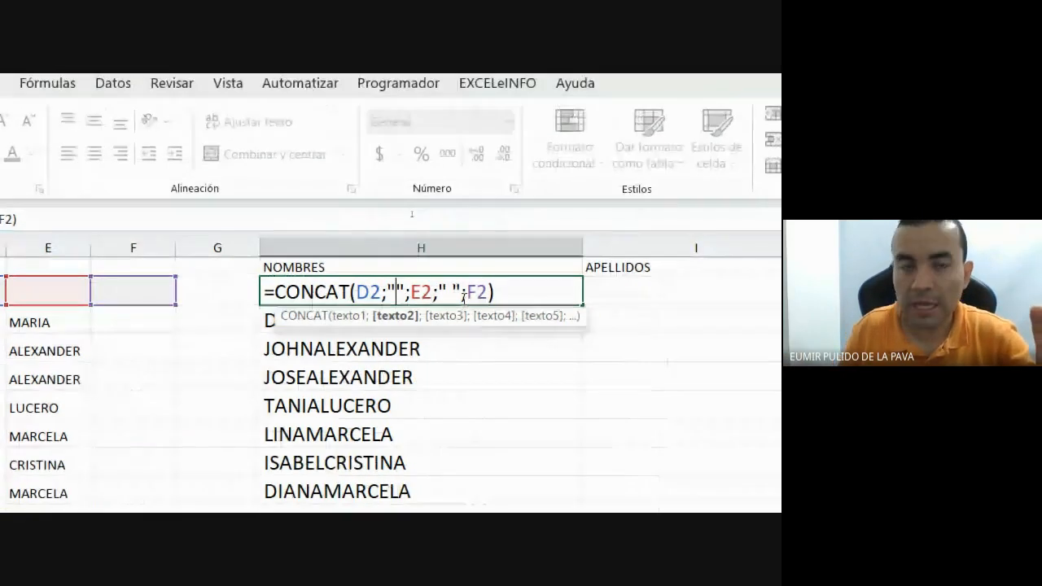
{"action": "type", "text": "-"}
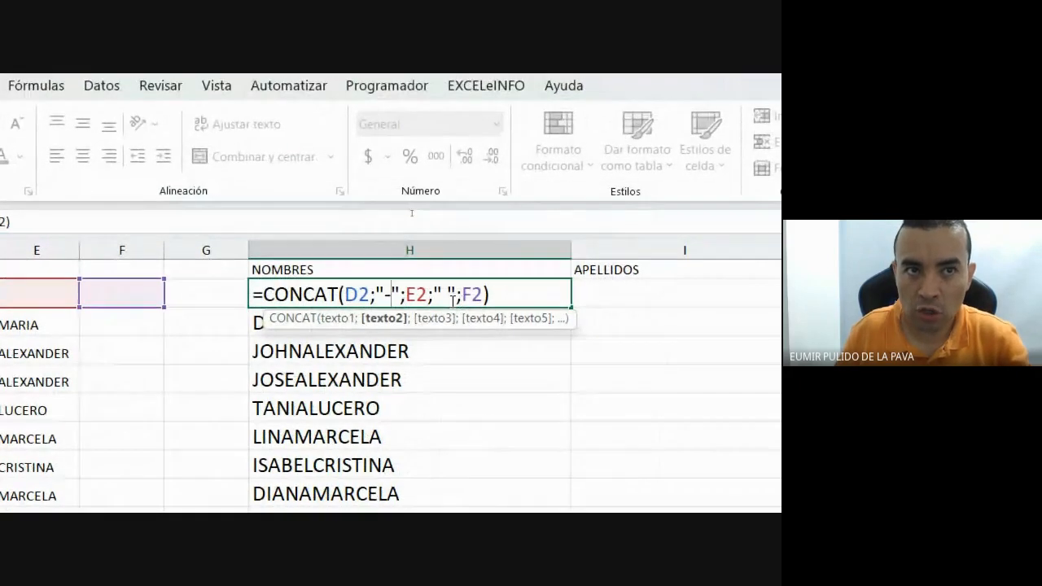
{"action": "left_click", "coordinate": [463, 299]}
{"action": "key", "text": "BackSpace"}
{"action": "type", "text": "-"}
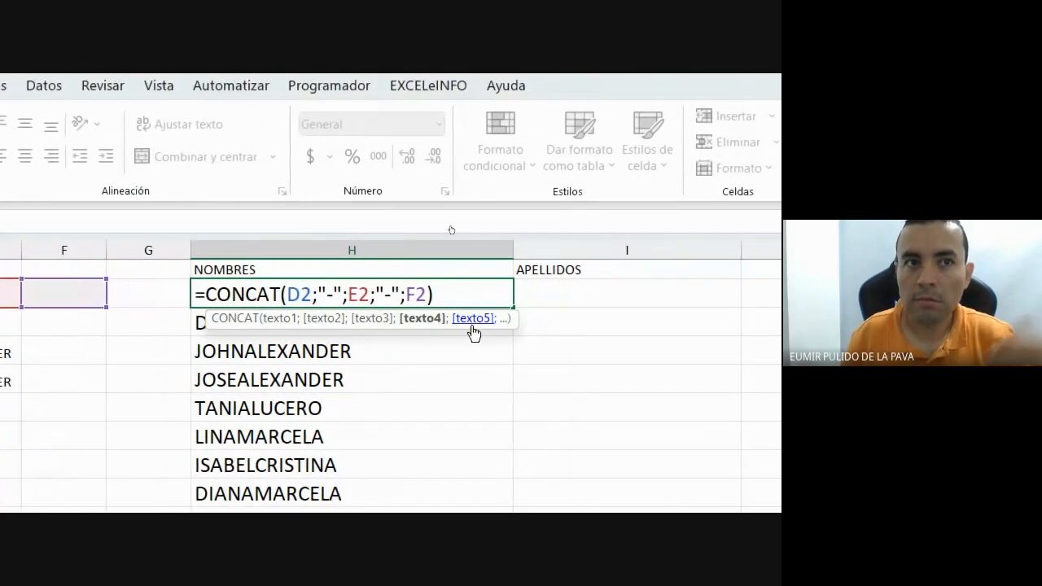
{"action": "key", "text": "BackSpace"}
{"action": "type", "text": "/"}
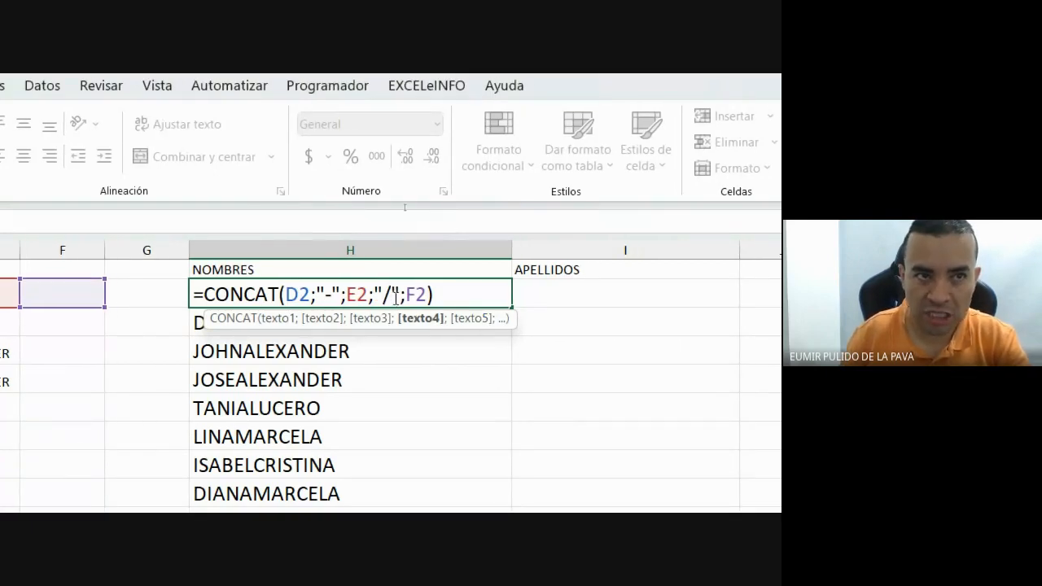
Restore both separators to spaces and commit =CONCAT(D2;" ";E2;" ";F2) in H2.
{"action": "left_click", "coordinate": [327, 295]}
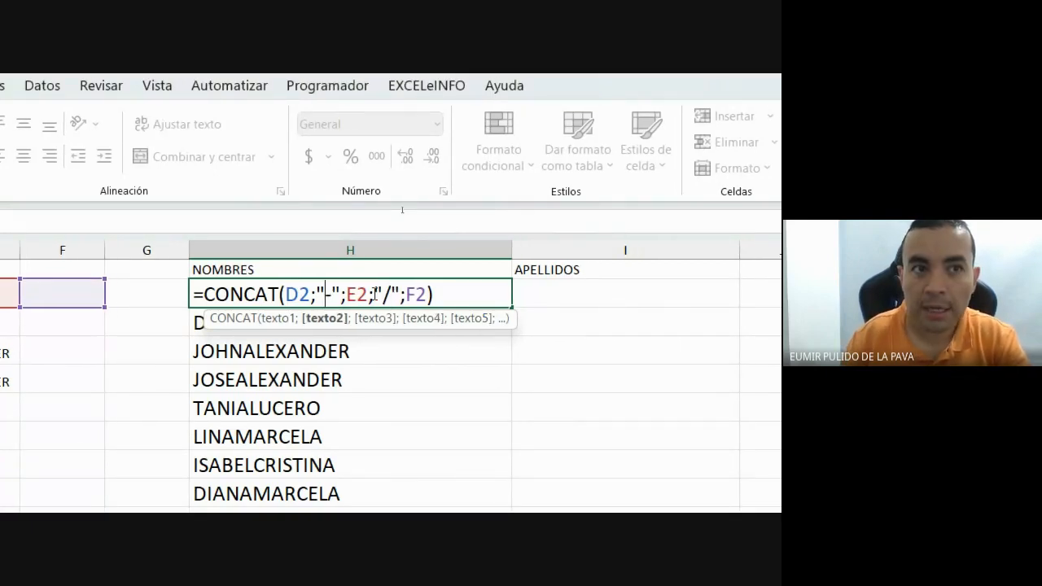
{"action": "key", "text": "BackSpace"}
{"action": "type", "text": "\""}
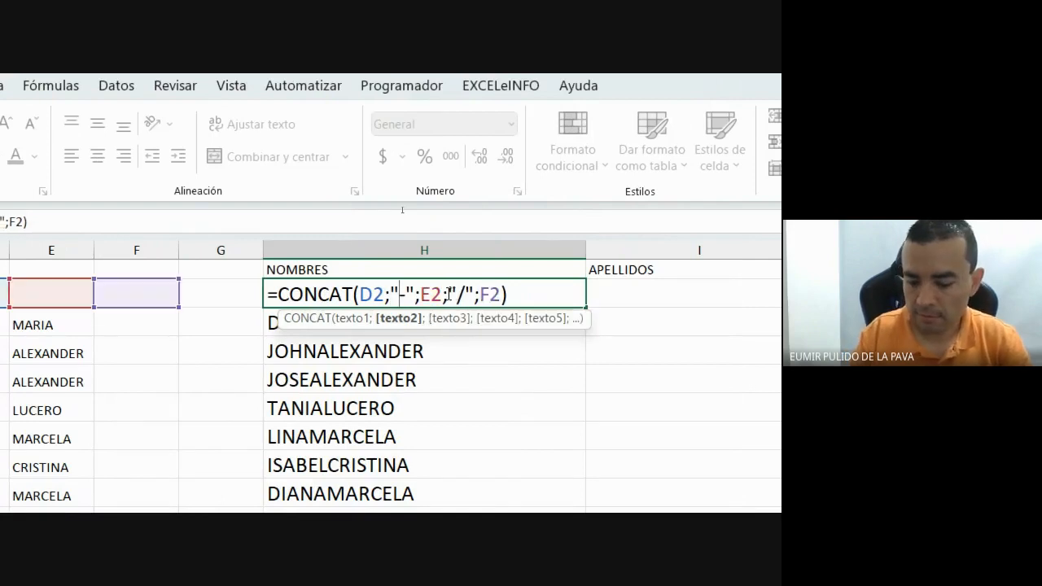
{"action": "key", "text": "Delete"}
{"action": "type", "text": "/"}
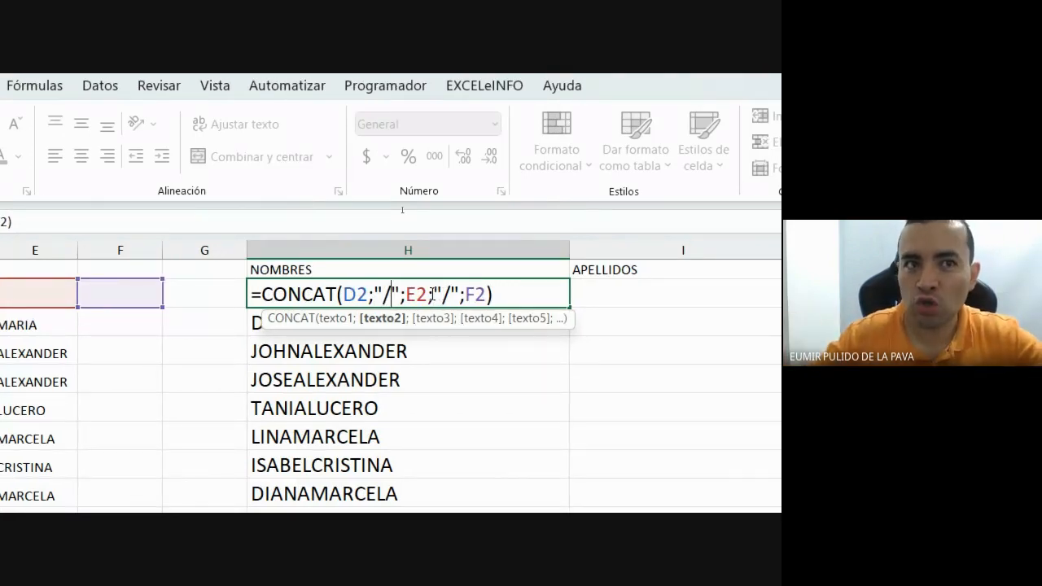
{"action": "key", "text": "BackSpace"}
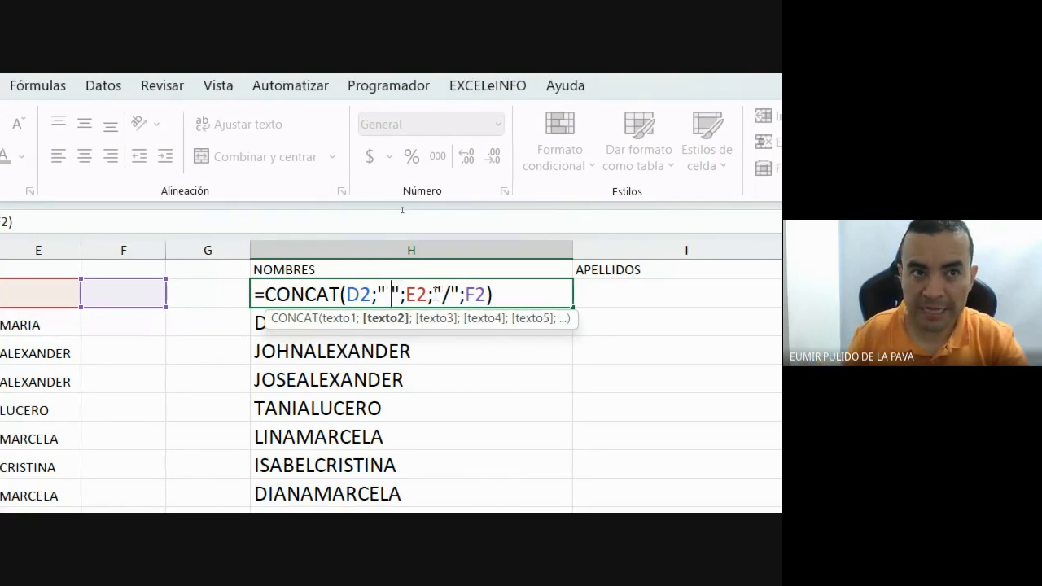
{"action": "left_click", "coordinate": [451, 295]}
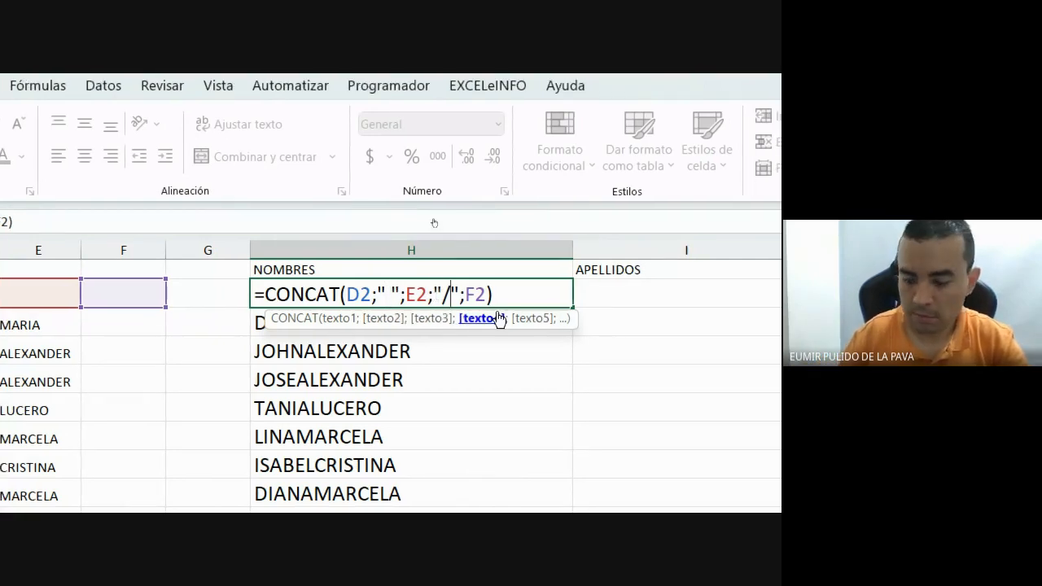
{"action": "key", "text": "BackSpace"}
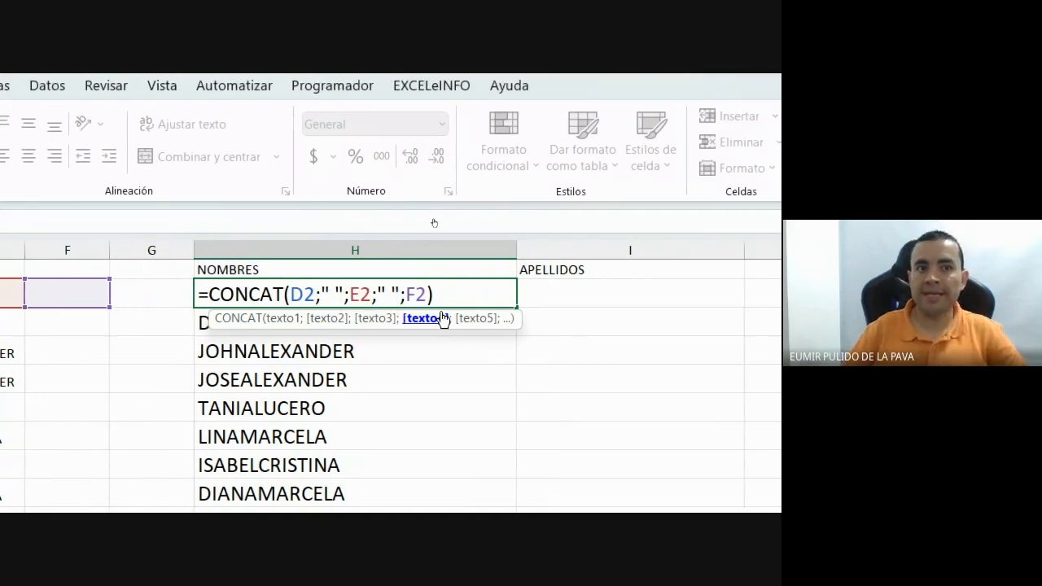
{"action": "left_click", "coordinate": [476, 290]}
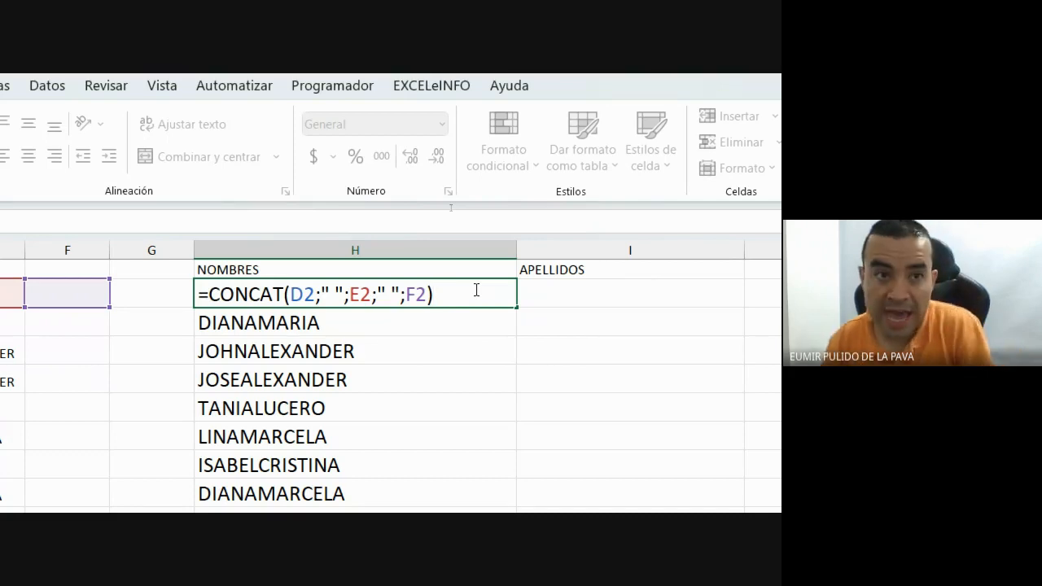
{"action": "key", "text": "Return"}
Fill the spaced-name formula down the whole NOMBRES column.
{"action": "left_click", "coordinate": [450, 294]}
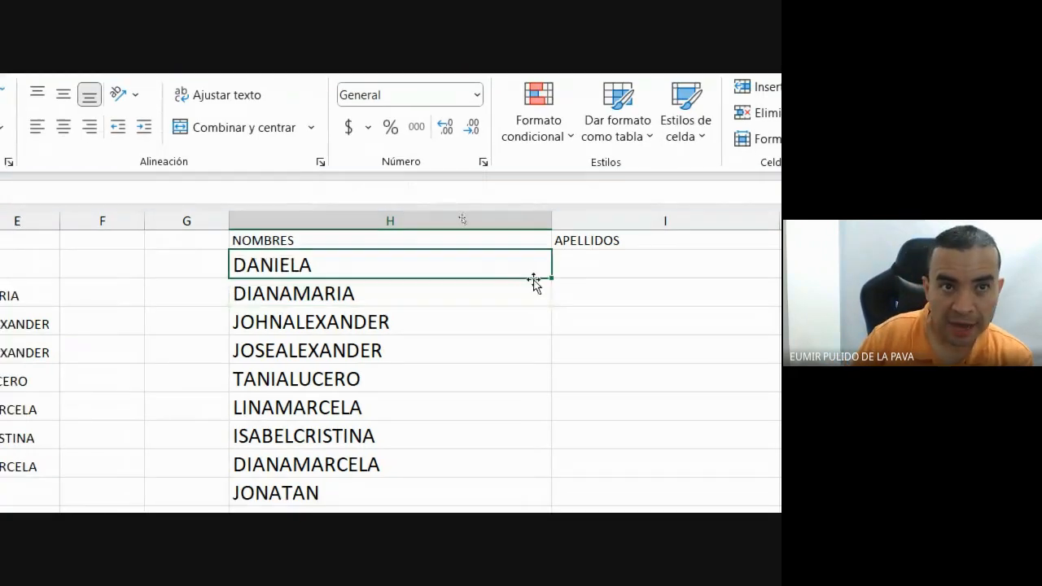
{"action": "left_click_drag", "start_coordinate": [552, 284], "coordinate": [503, 585]}
{"action": "left_click_drag", "start_coordinate": [503, 494], "coordinate": [503, 535]}
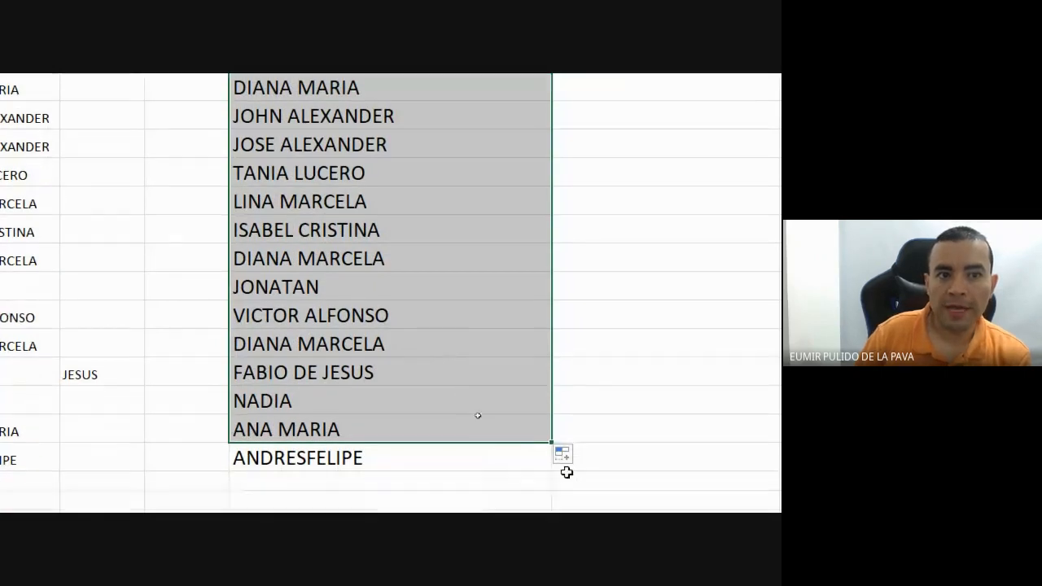
{"action": "mouse_move", "coordinate": [552, 489]}
{"action": "left_mouse_down"}
{"action": "mouse_move", "coordinate": [555, 515]}
{"action": "mouse_move", "coordinate": [548, 504]}
{"action": "left_mouse_up"}
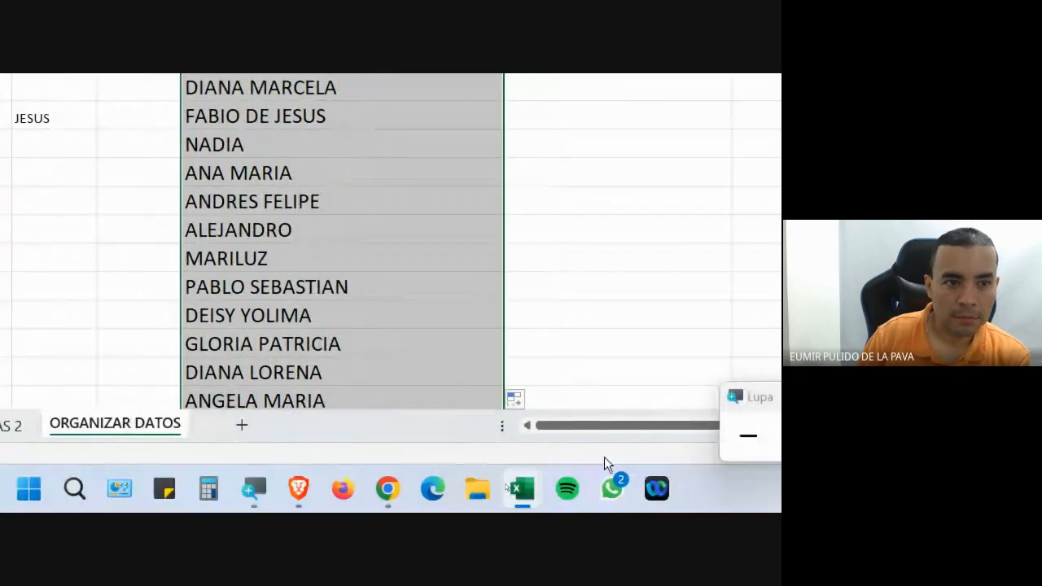
{"action": "left_click", "coordinate": [421, 494]}
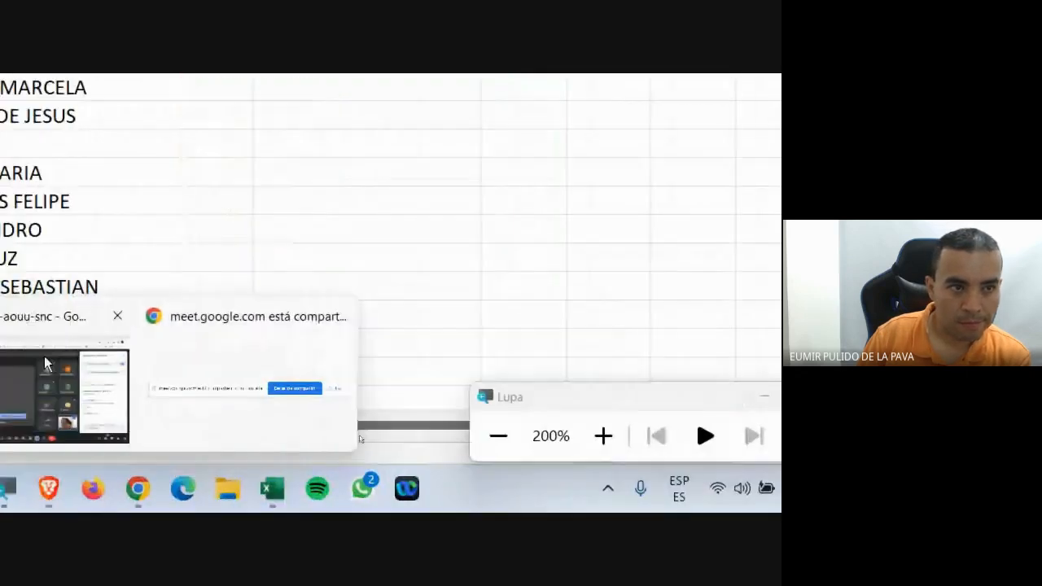
{"action": "left_click", "coordinate": [181, 371]}
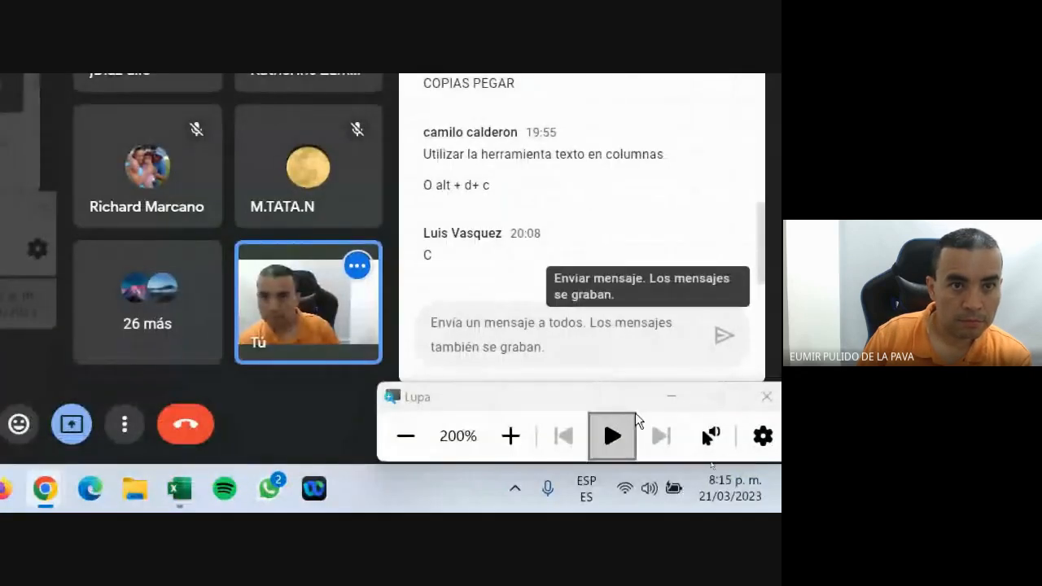
{"action": "left_click", "coordinate": [597, 426]}
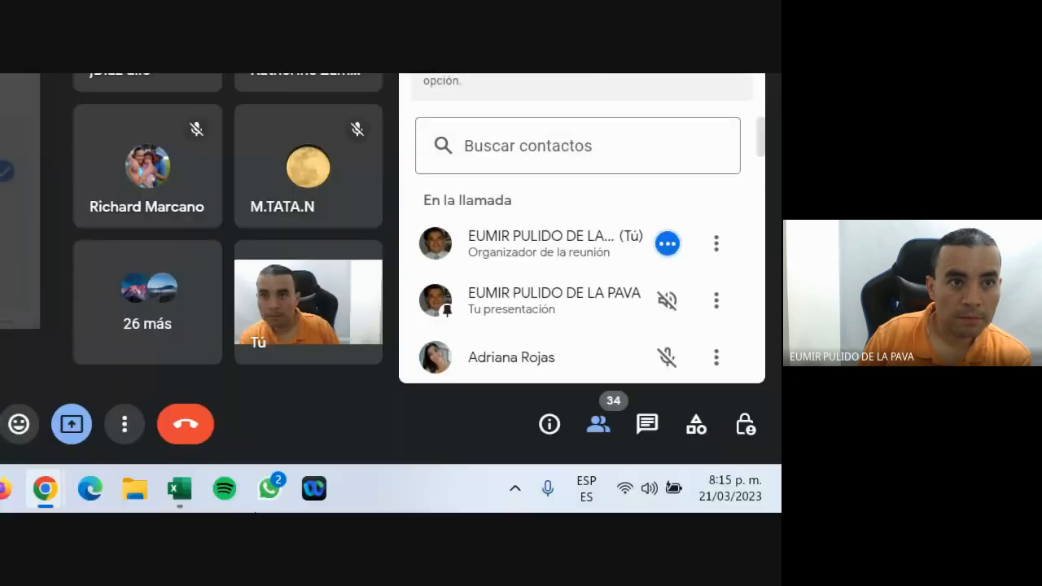
{"action": "left_click", "coordinate": [335, 496]}
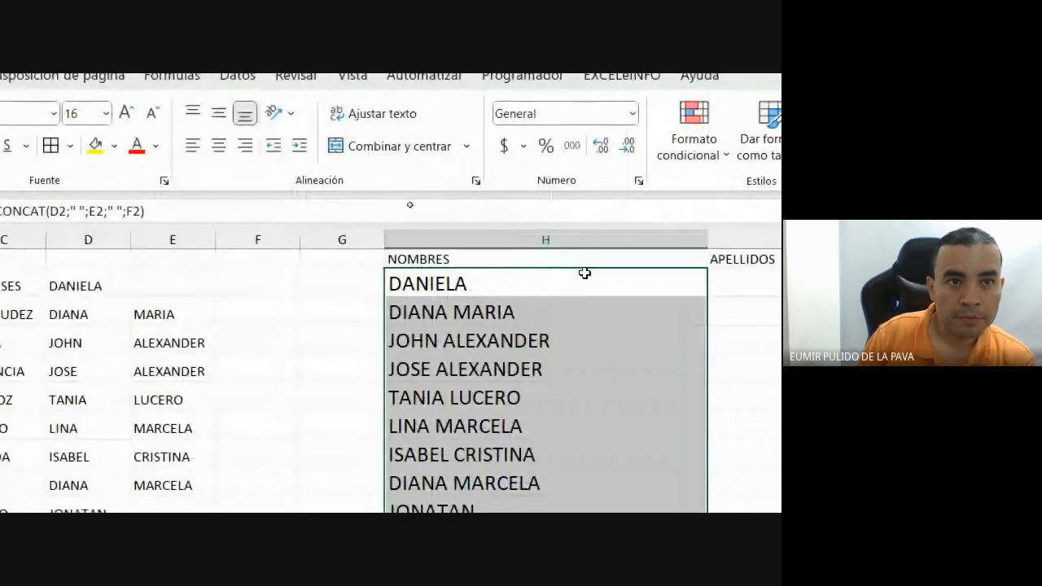
Inspect H2's formula, then autofit column H to fit the names.
{"action": "double_click", "coordinate": [584, 269]}
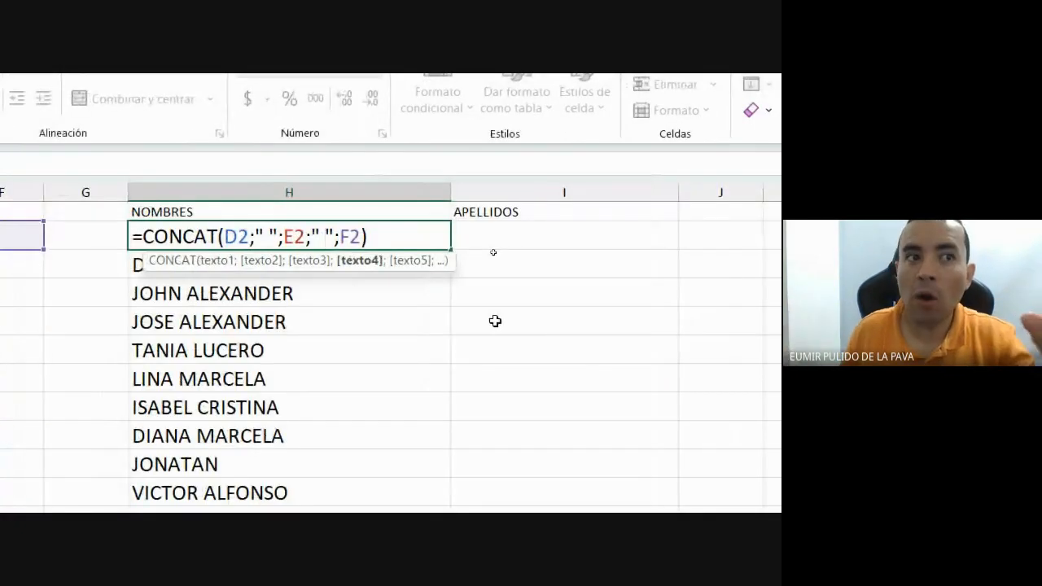
{"action": "left_click", "coordinate": [543, 241]}
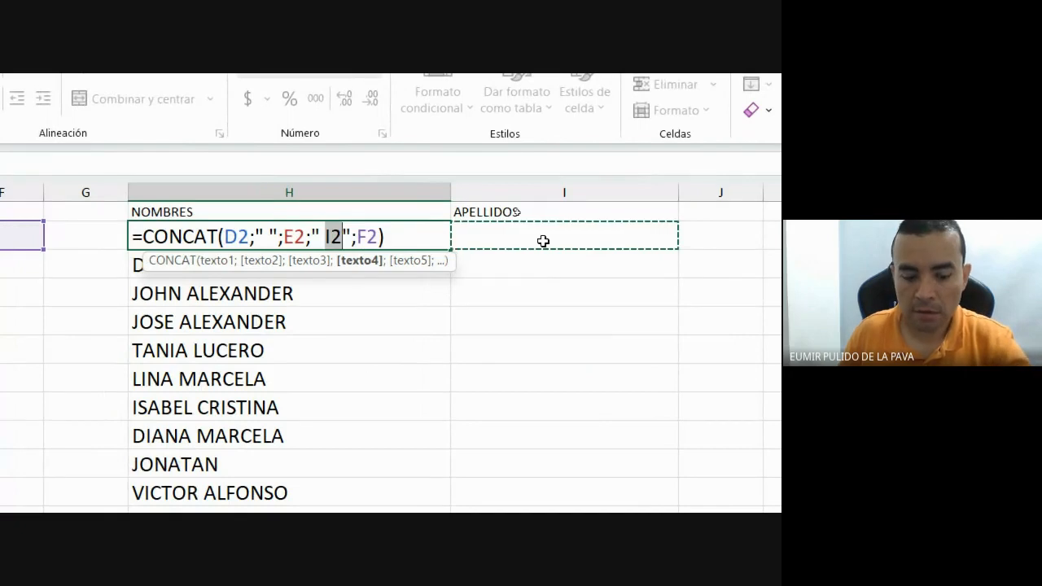
{"action": "key", "text": "Escape"}
{"action": "left_click", "coordinate": [543, 241]}
{"action": "double_click", "coordinate": [248, 239]}
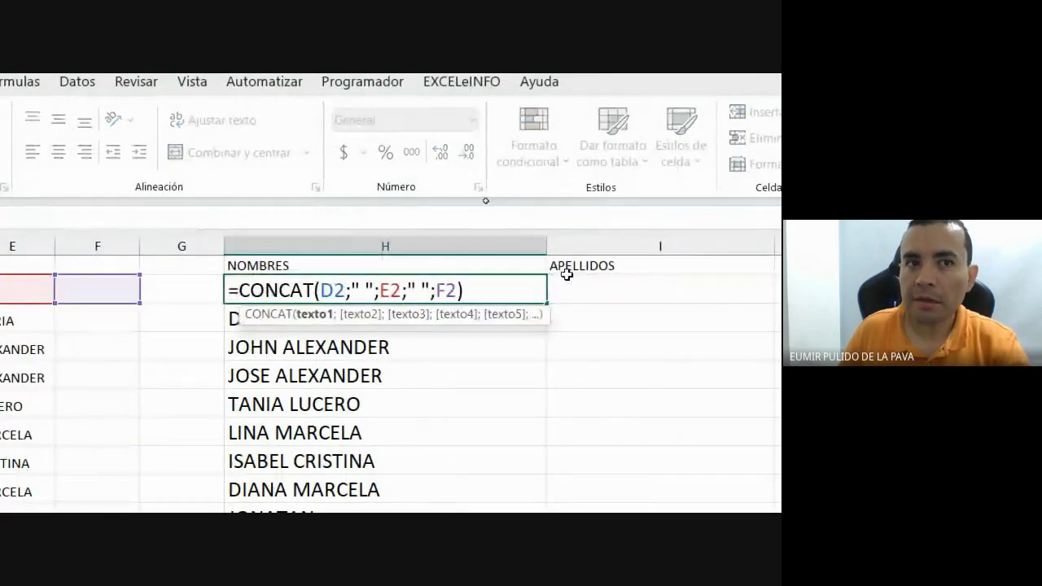
{"action": "left_click", "coordinate": [676, 288]}
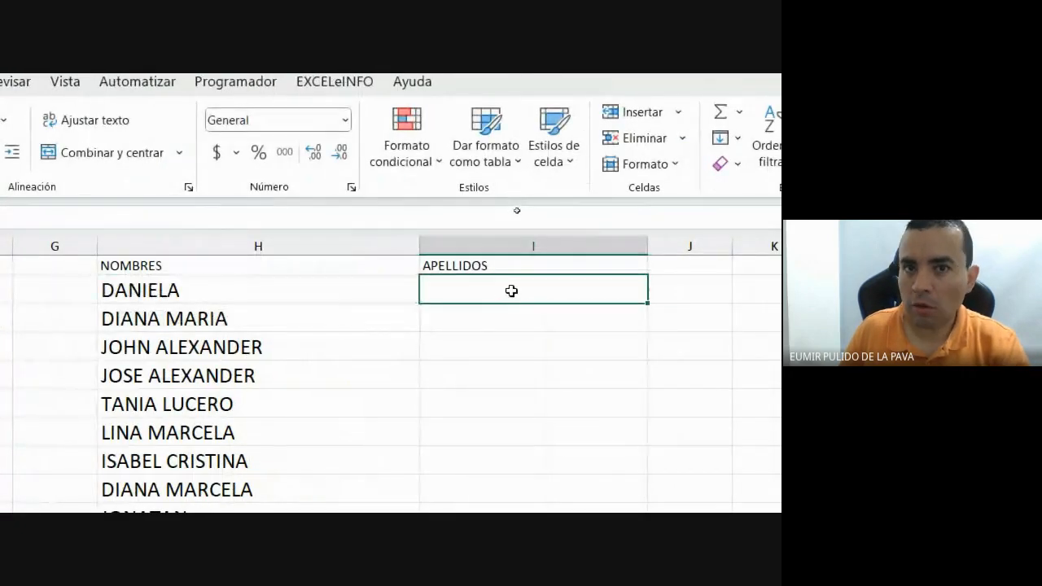
{"action": "left_click_drag", "start_coordinate": [135, 291], "coordinate": [244, 297]}
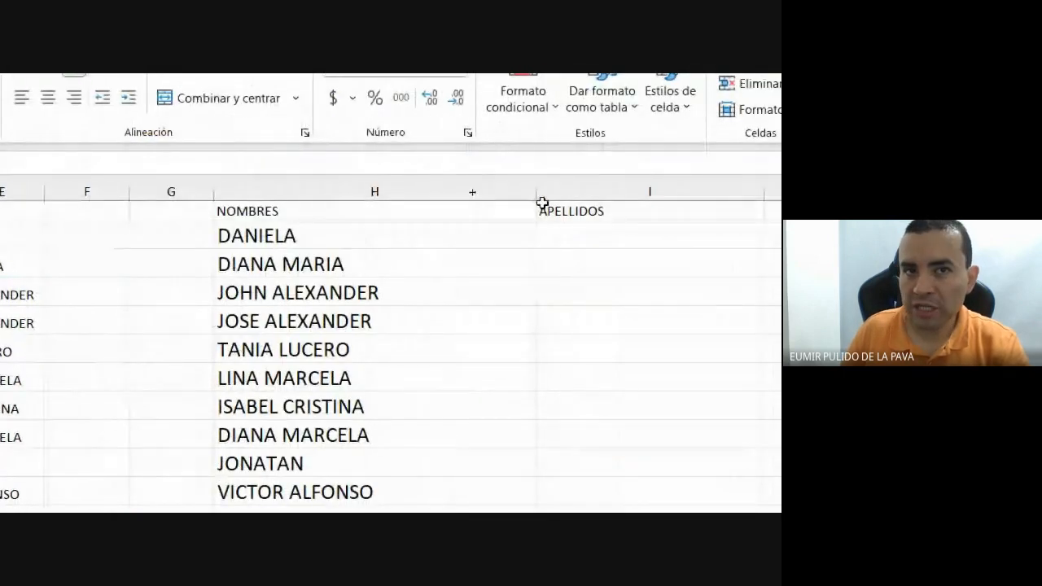
{"action": "double_click", "coordinate": [534, 191]}
Copy H2's formatting to I2 with Format Painter and start a formula in I2.
{"action": "left_click", "coordinate": [509, 235]}
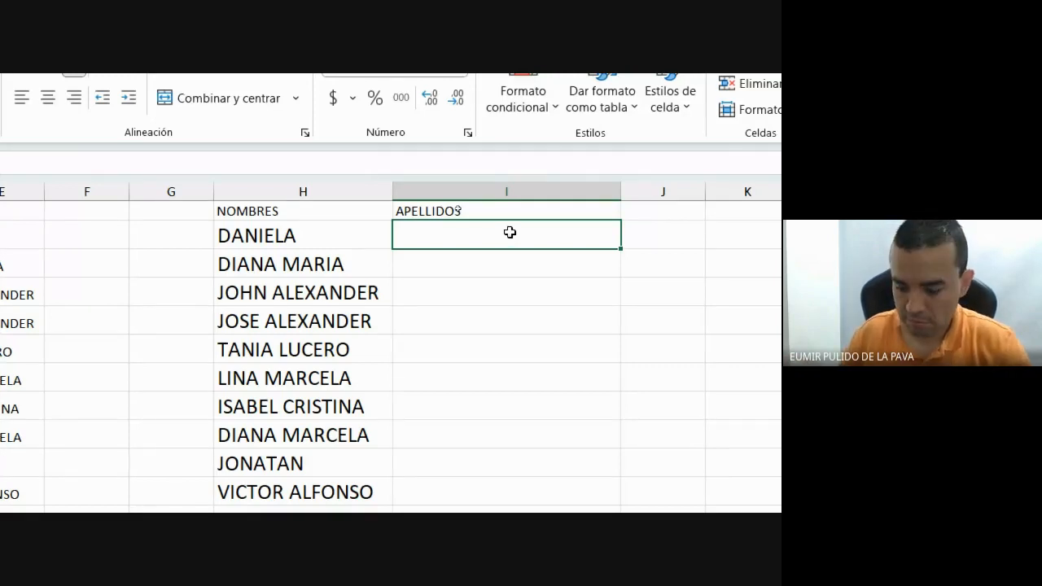
{"action": "left_click", "coordinate": [372, 233]}
{"action": "left_click", "coordinate": [134, 179]}
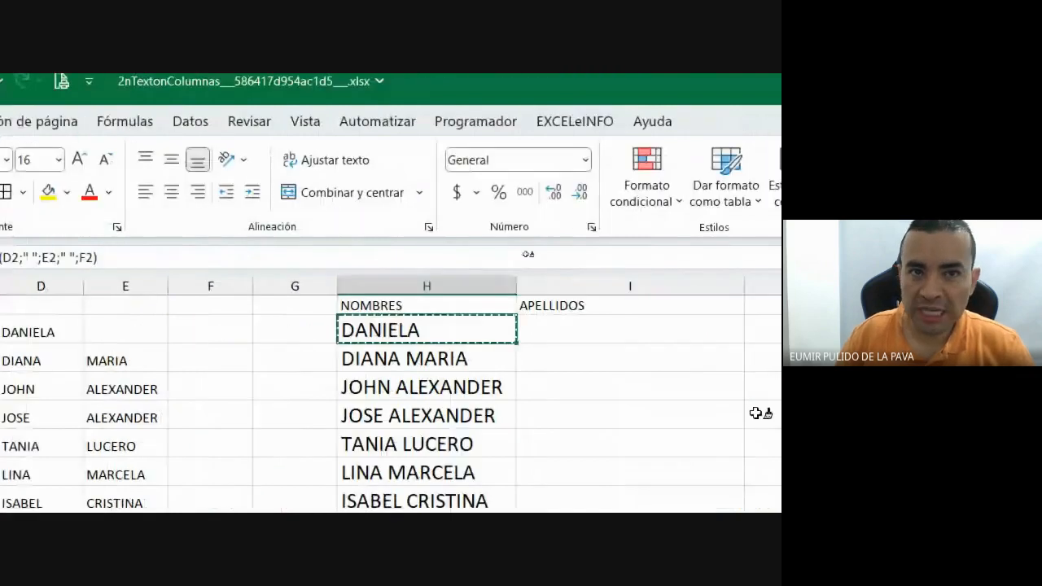
{"action": "left_click", "coordinate": [553, 333]}
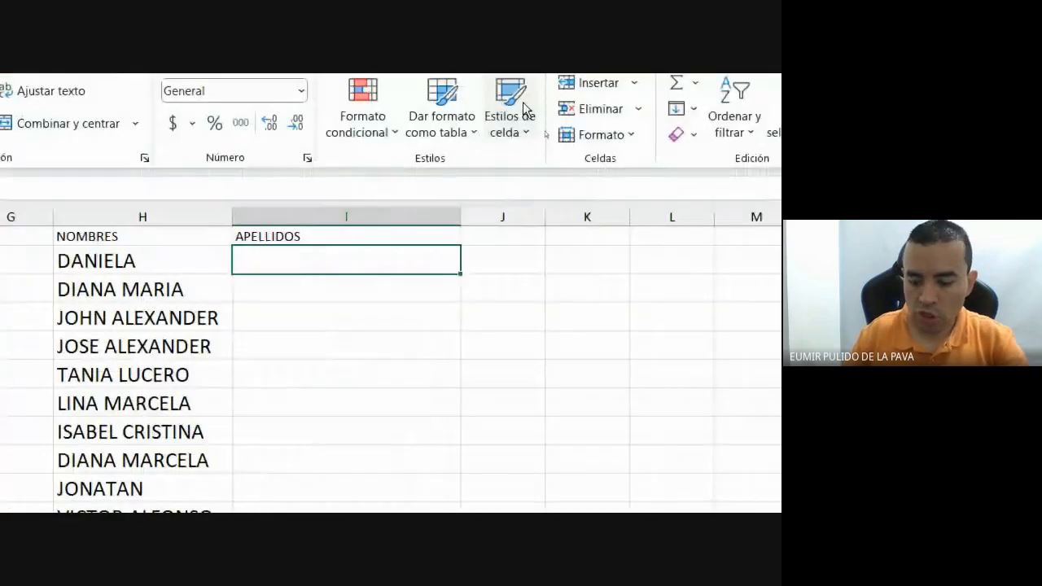
{"action": "type", "text": "="}
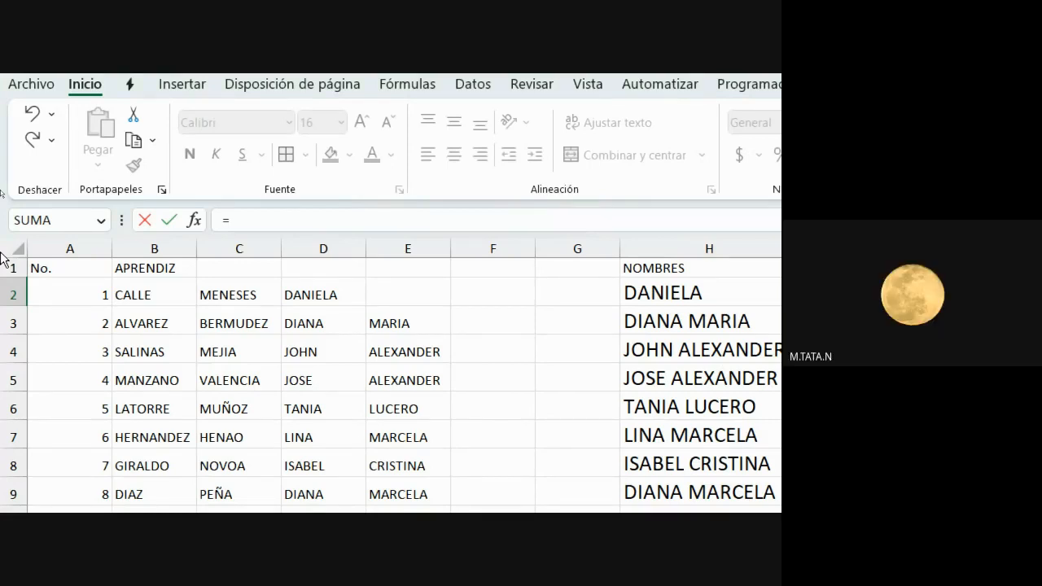
Build =B2&" "&C2 in I2 to join the two surnames with a space.
{"action": "left_click", "coordinate": [165, 297]}
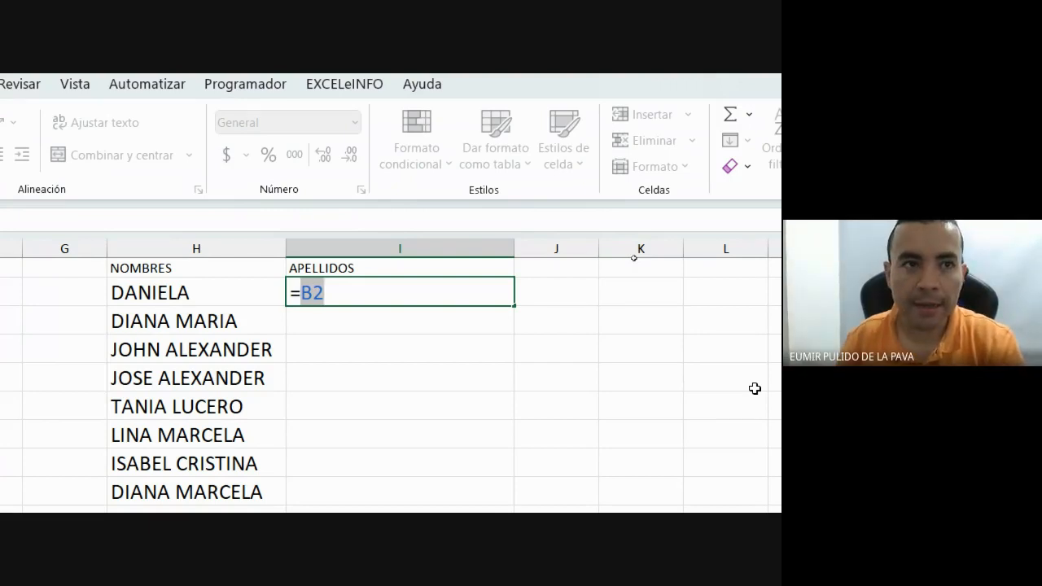
{"action": "type", "text": "&"}
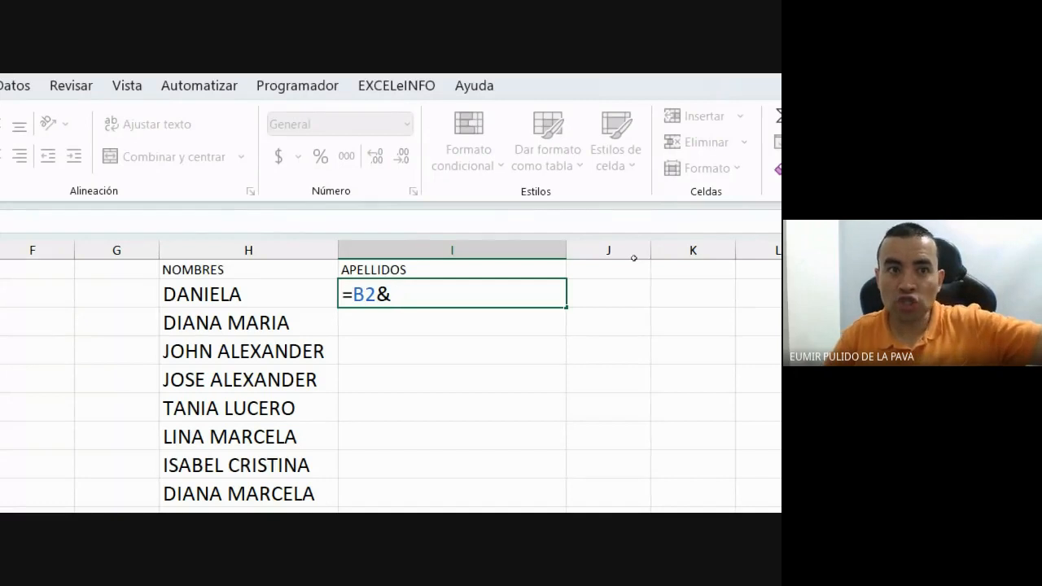
{"action": "type", "text": "\" \""}
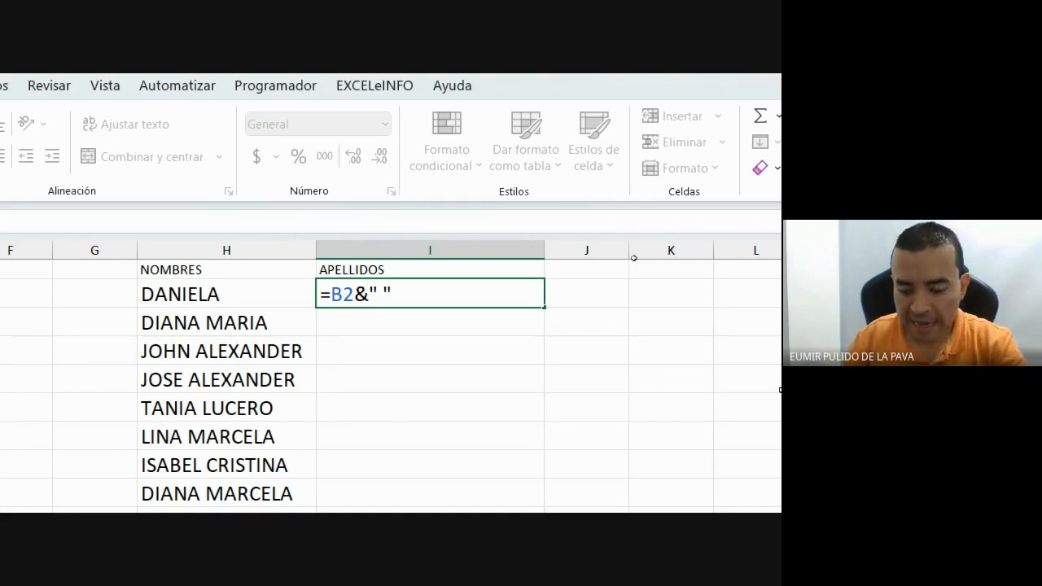
{"action": "type", "text": "&"}
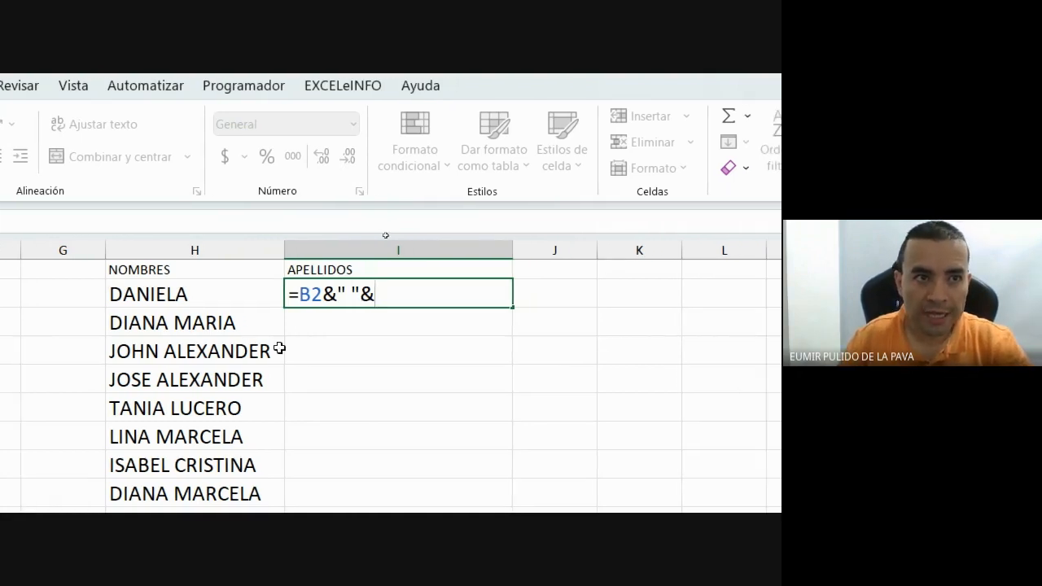
{"action": "left_click", "coordinate": [163, 298]}
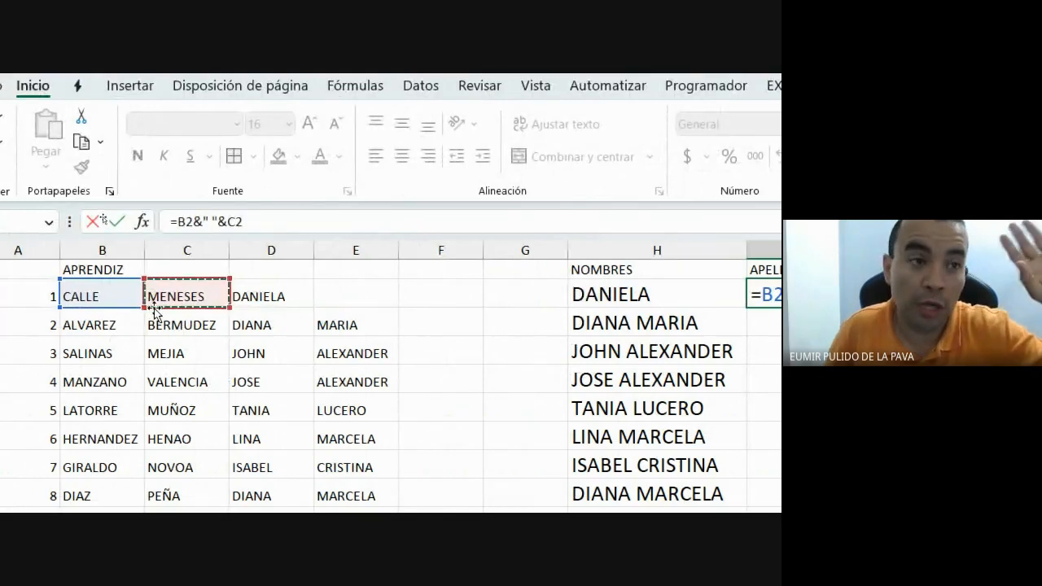
{"action": "scroll", "coordinate": [89, 464], "scroll_direction": "down", "scroll_amount": 4}
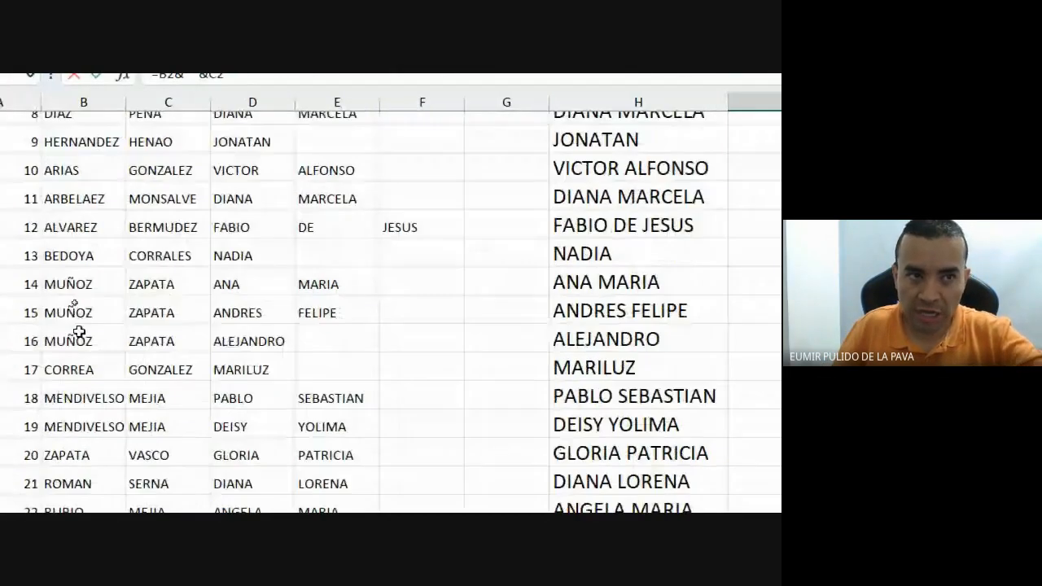
{"action": "scroll", "coordinate": [75, 322], "scroll_direction": "down", "scroll_amount": 4}
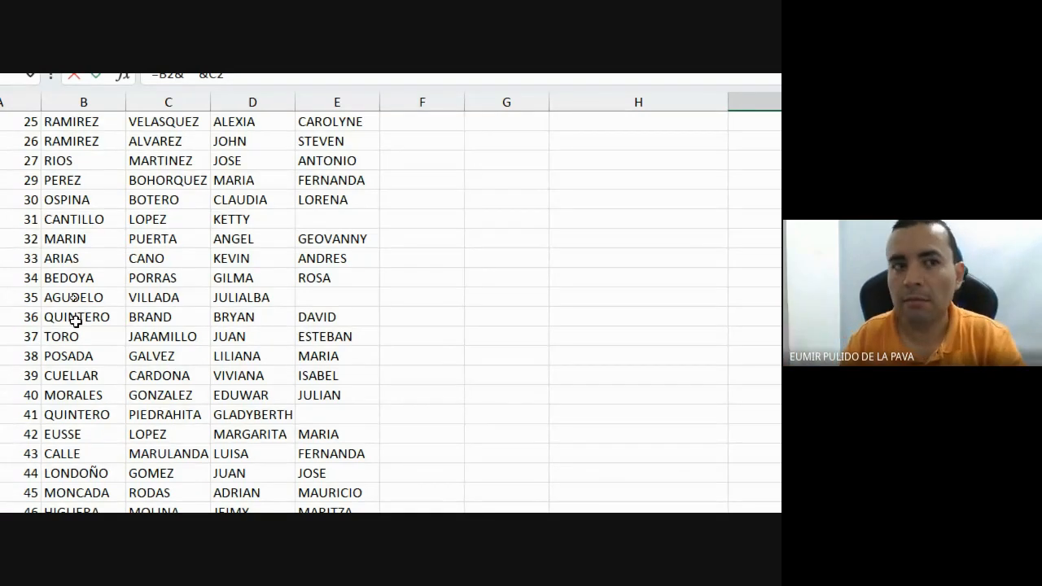
{"action": "scroll", "coordinate": [115, 329], "scroll_direction": "up", "scroll_amount": 1}
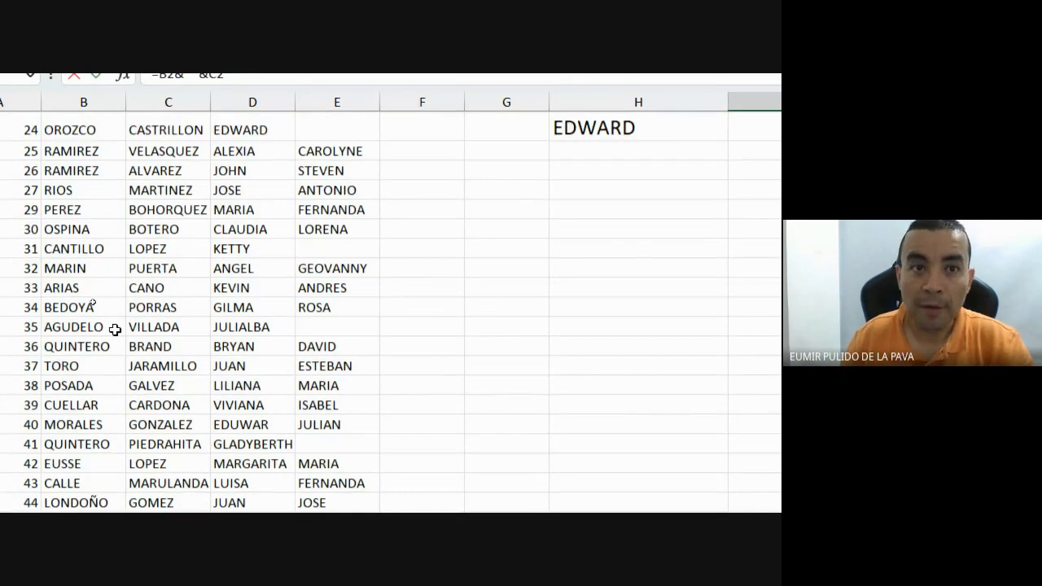
{"action": "scroll", "coordinate": [114, 329], "scroll_direction": "up", "scroll_amount": 8}
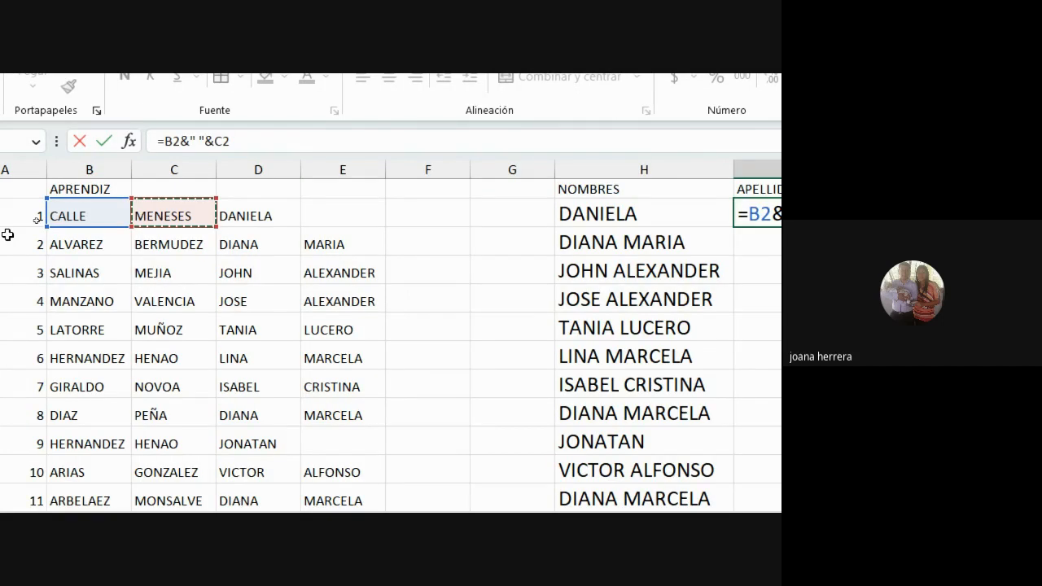
Confirm the I2 surname formula, fill it down to row 13, and select B2:F18.
{"action": "key", "text": "Return"}
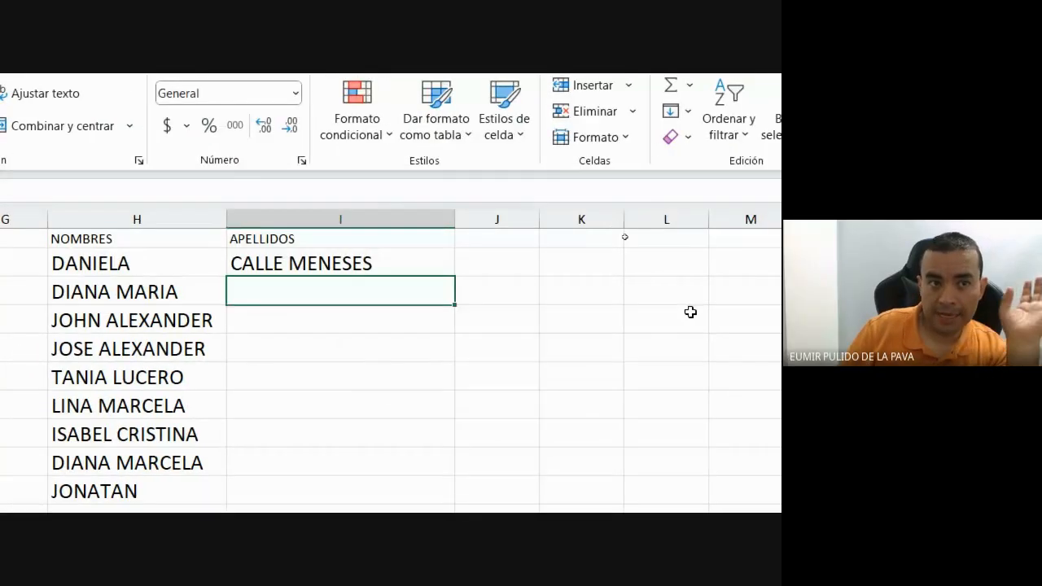
{"action": "left_click", "coordinate": [396, 265]}
{"action": "left_click_drag", "start_coordinate": [459, 292], "coordinate": [466, 489]}
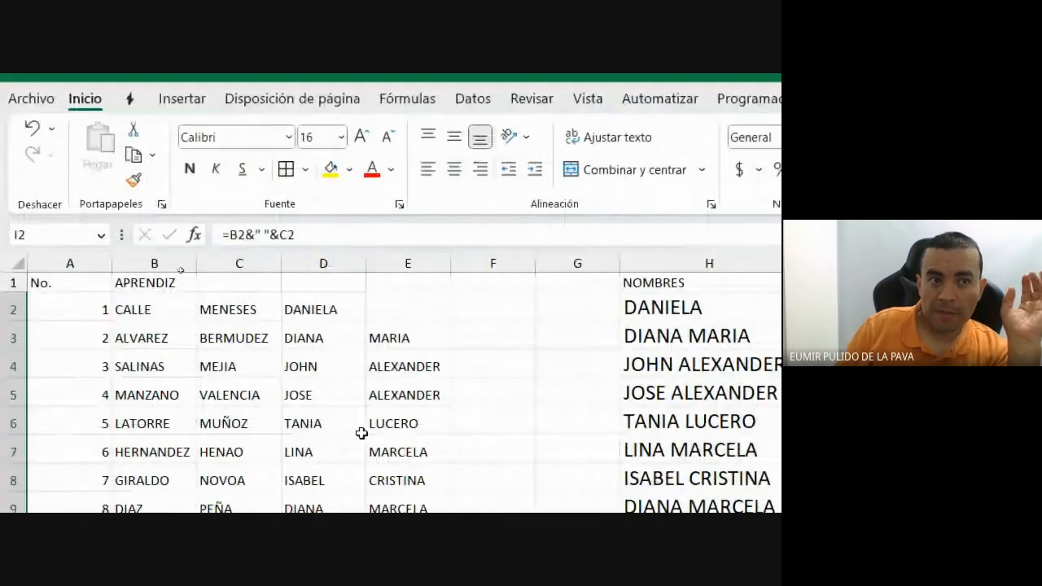
{"action": "left_click_drag", "start_coordinate": [151, 306], "coordinate": [404, 568]}
{"action": "left_click_drag", "start_coordinate": [405, 483], "coordinate": [542, 585]}
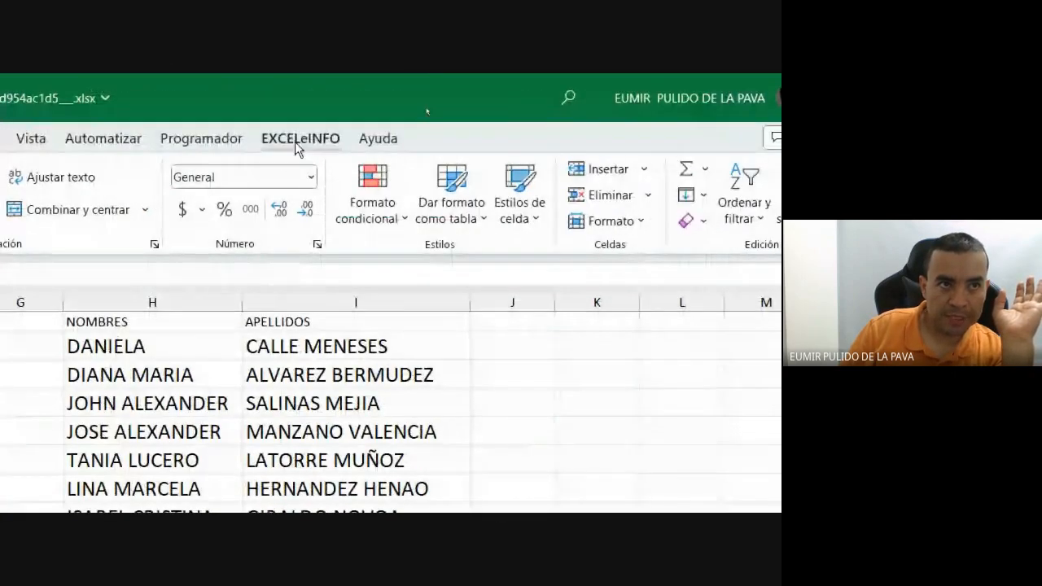
Convert the selected source names to lowercase with EXCELeINFO's Texto conversion.
{"action": "left_click", "coordinate": [295, 142]}
{"action": "left_click", "coordinate": [500, 204]}
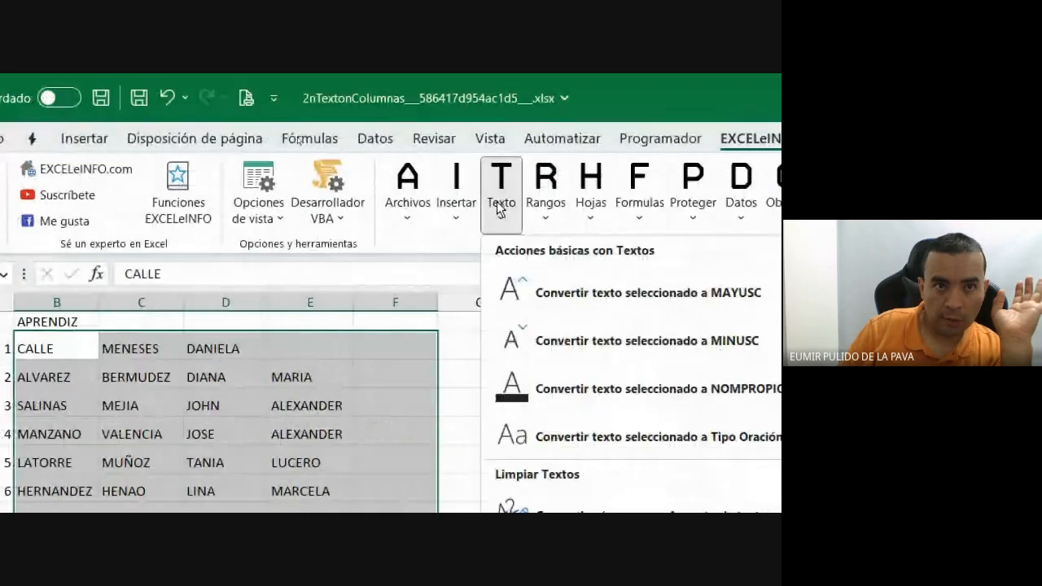
{"action": "left_click", "coordinate": [757, 343]}
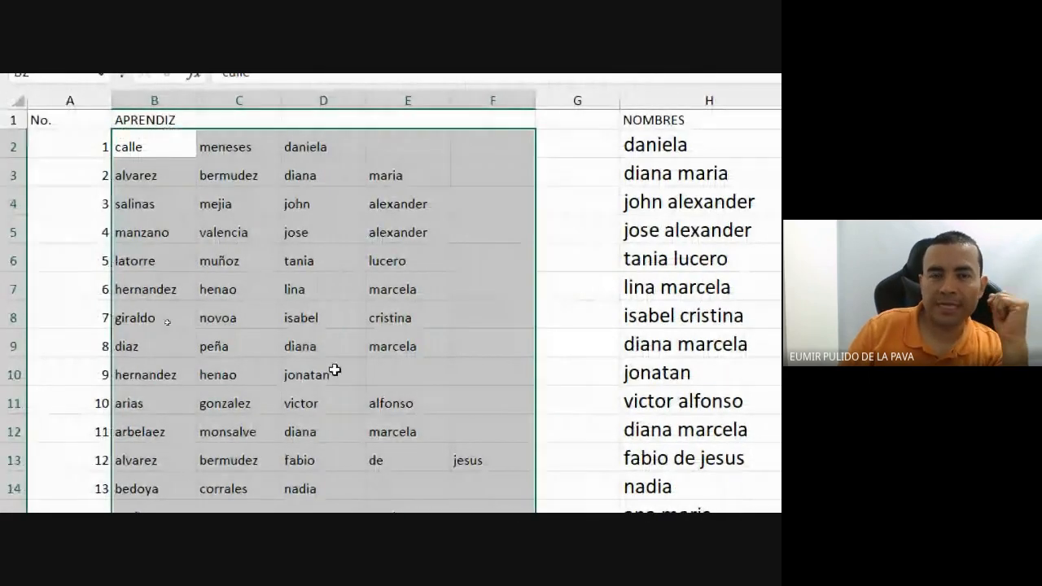
Review the H2 and I2 formulas without changes, then reopen H2's CONCAT formula.
{"action": "left_click", "coordinate": [356, 146]}
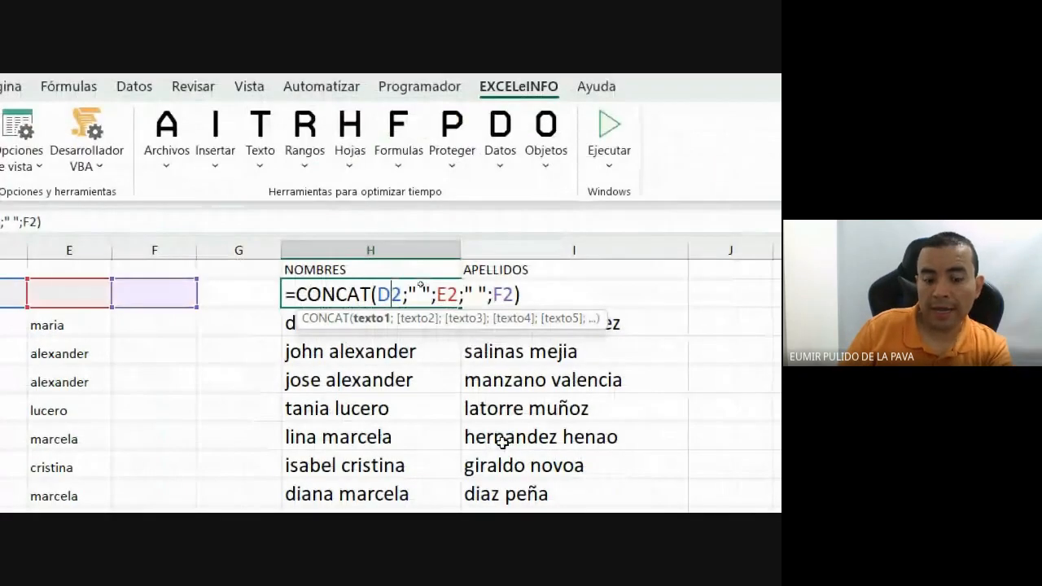
{"action": "key", "text": "ctrl+Return"}
{"action": "left_click", "coordinate": [636, 302]}
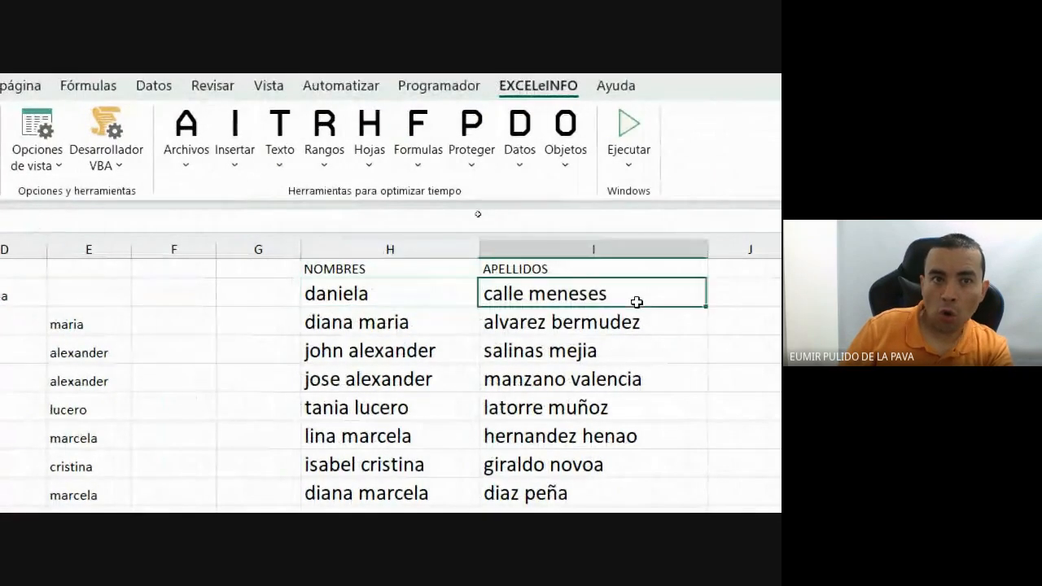
{"action": "double_click", "coordinate": [637, 302]}
{"action": "key", "text": "Escape"}
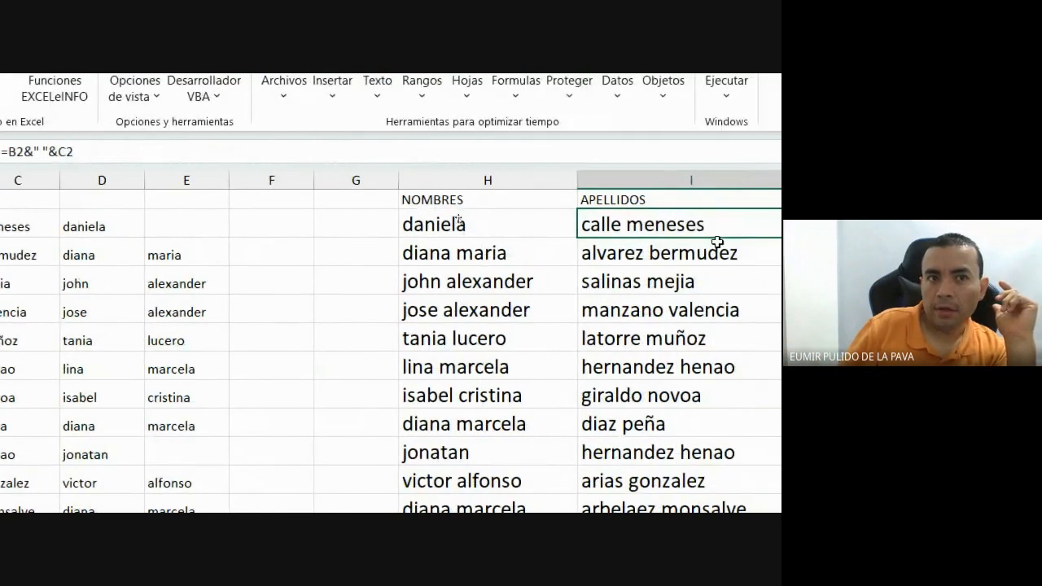
{"action": "double_click", "coordinate": [550, 222]}
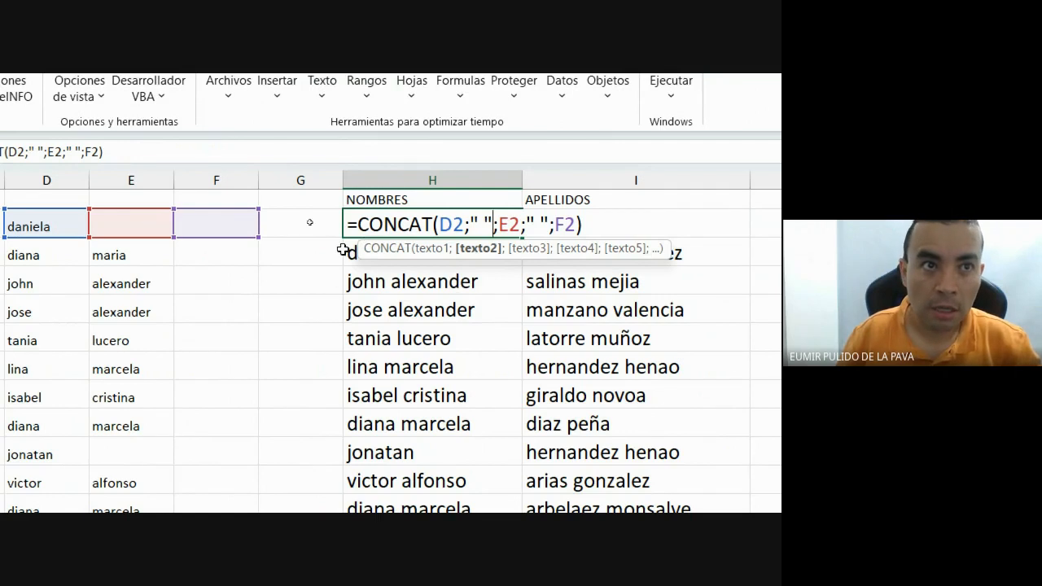
Wrap H2's CONCAT formula in ESPACIOS(MAYUSC(...)) and confirm it.
{"action": "left_click", "coordinate": [358, 226]}
{"action": "type", "text": "ES"}
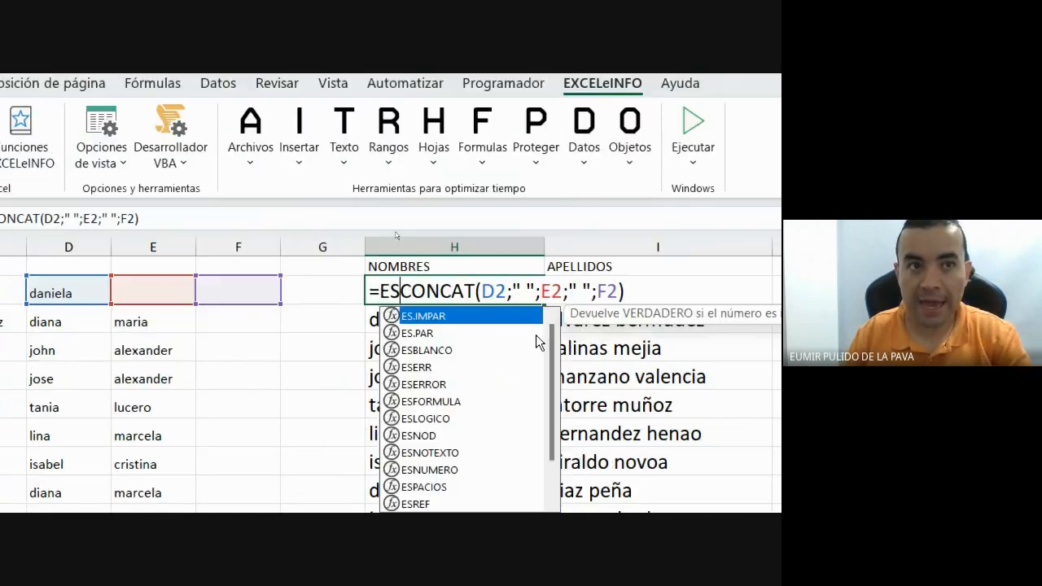
{"action": "type", "text": "PA"}
{"action": "key", "text": "Tab"}
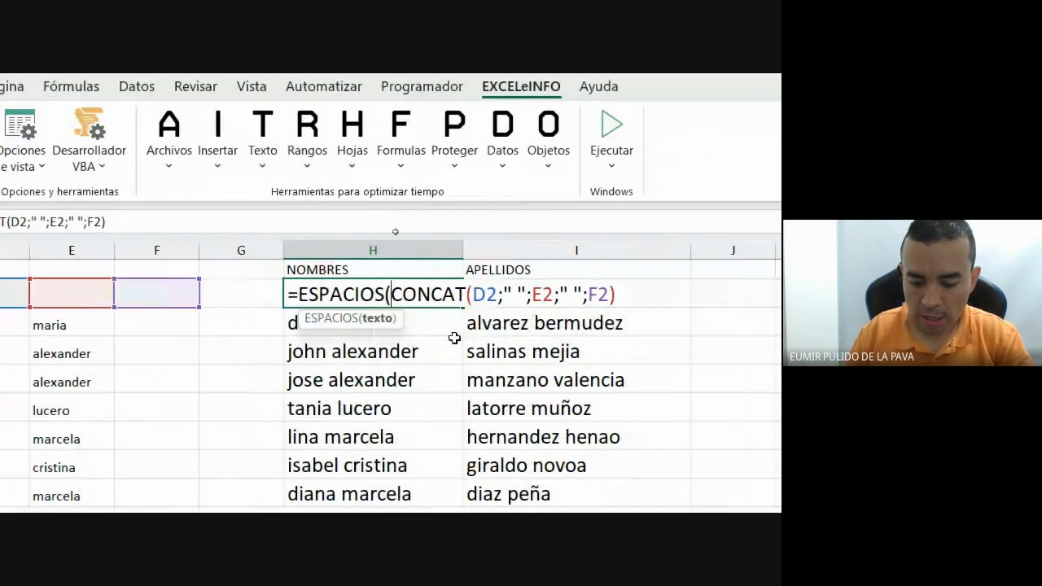
{"action": "type", "text": "MAYUS"}
{"action": "key", "text": "Tab"}
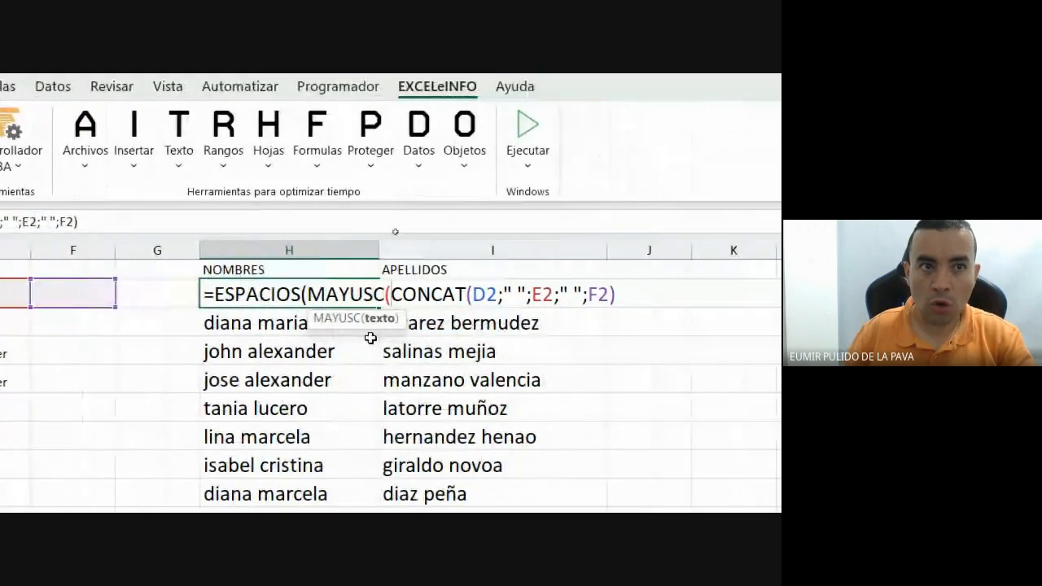
{"action": "left_click", "coordinate": [626, 287]}
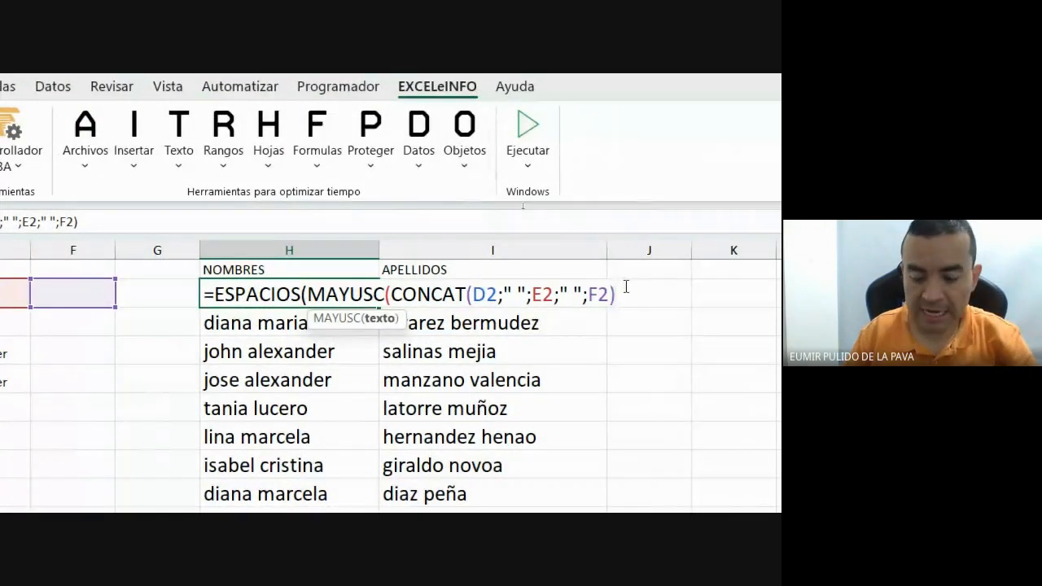
{"action": "type", "text": "))"}
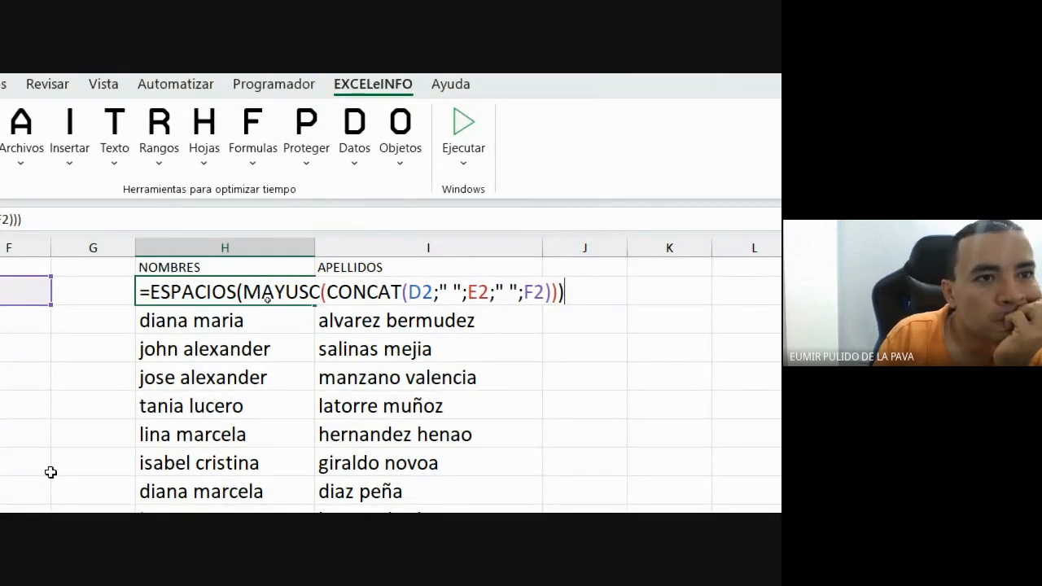
{"action": "key", "text": "Return"}
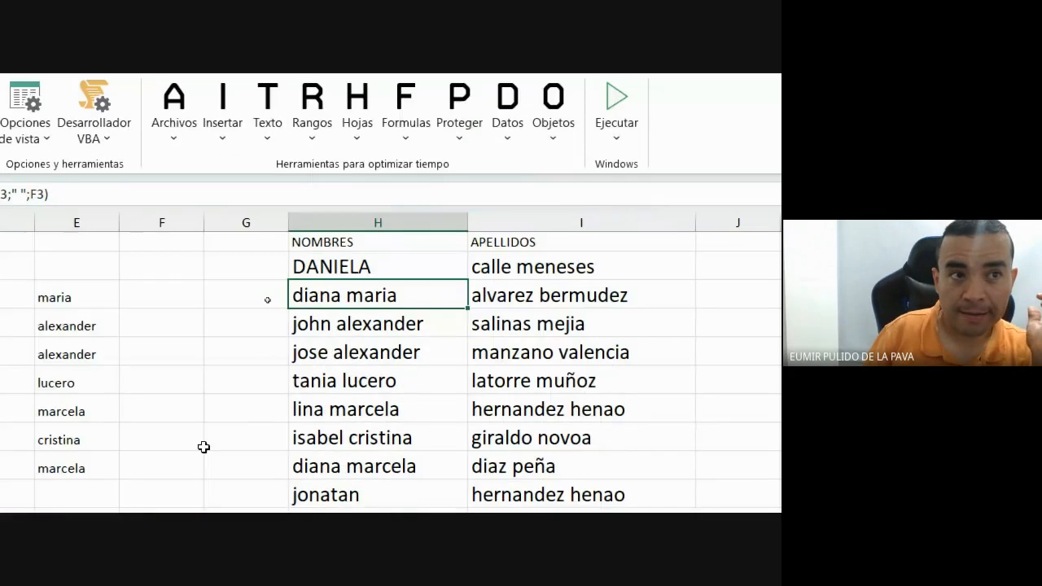
Fill the uppercase name formula from H2 down through the JONATAN row.
{"action": "left_click", "coordinate": [404, 271]}
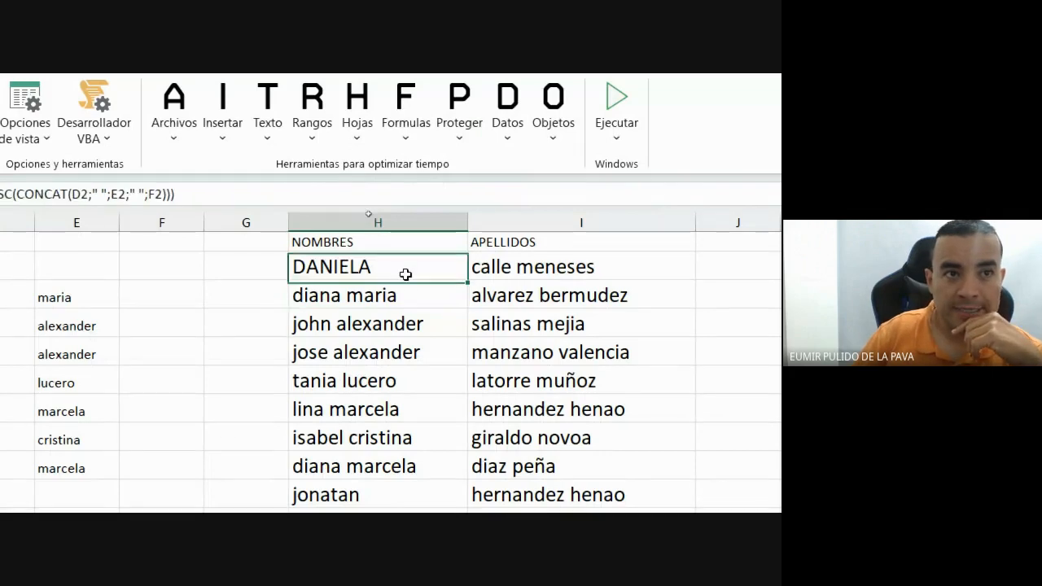
{"action": "left_click_drag", "start_coordinate": [471, 280], "coordinate": [467, 508]}
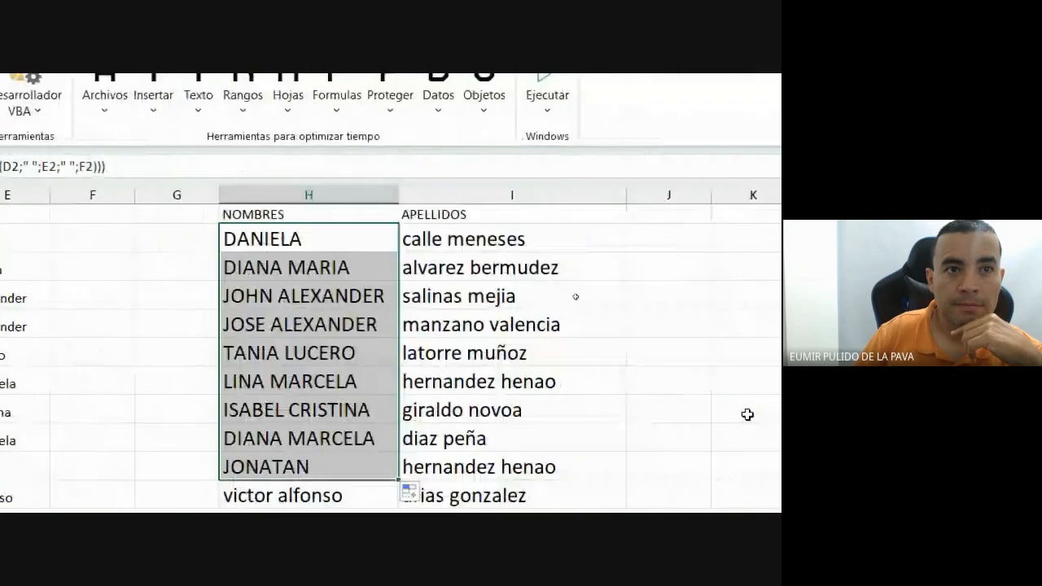
{"action": "left_click_drag", "start_coordinate": [400, 237], "coordinate": [400, 295]}
{"action": "double_click", "coordinate": [399, 238]}
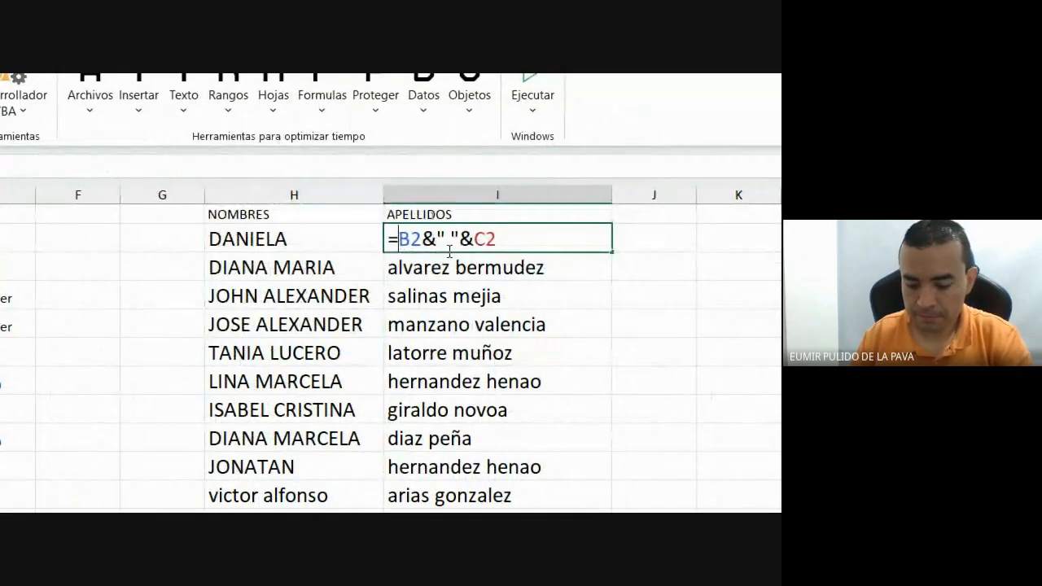
{"action": "type", "text": "NOMP"}
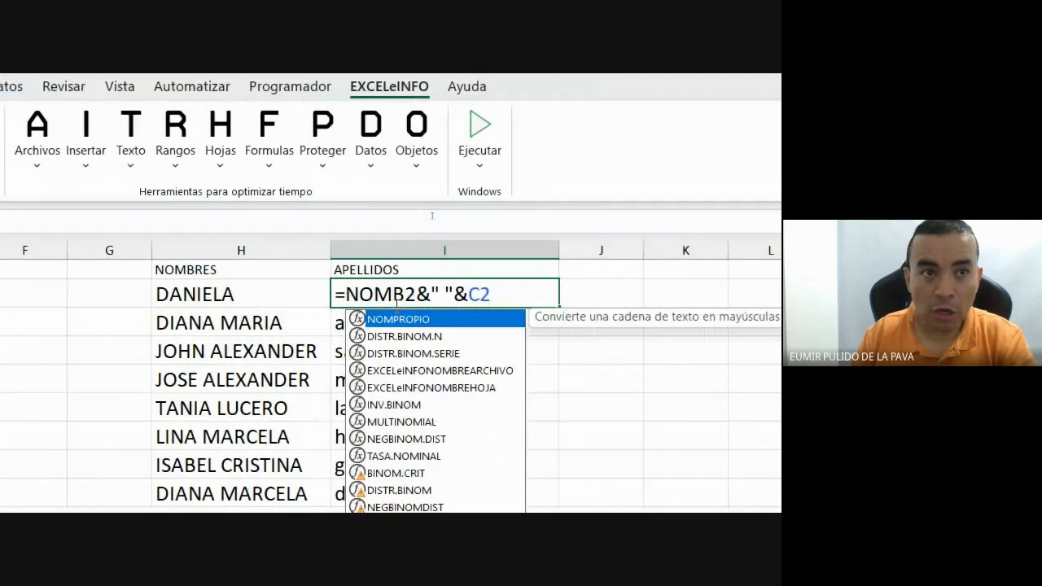
{"action": "key", "text": "Tab"}
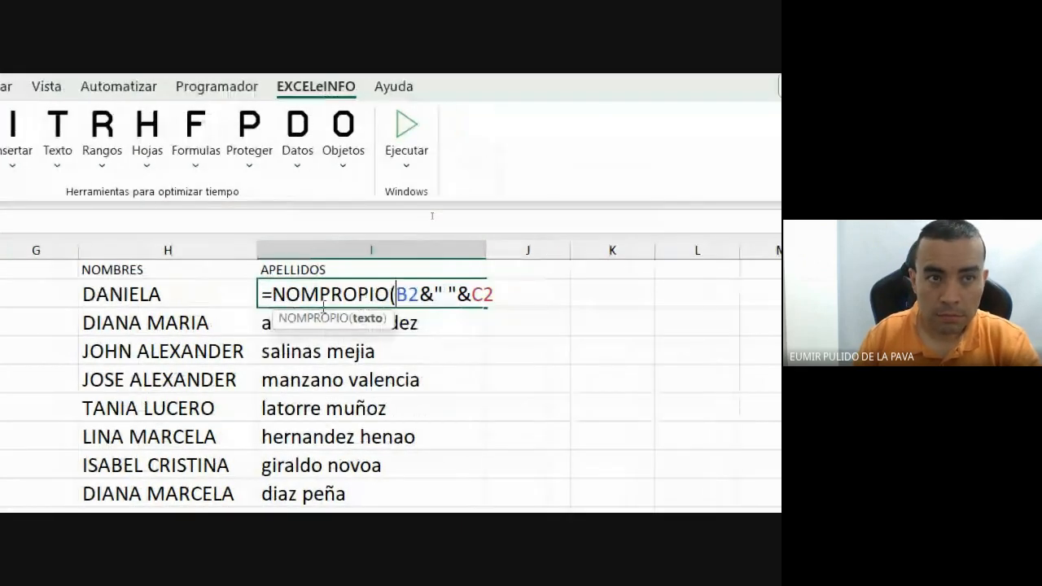
{"action": "type", "text": "ESPACIOS"}
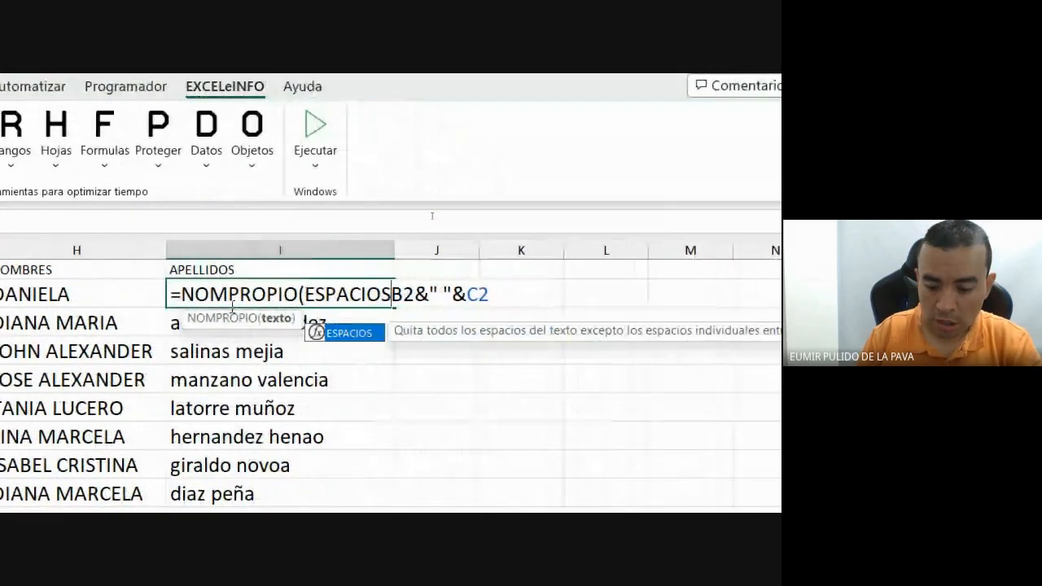
{"action": "key", "text": "Tab"}
{"action": "left_click", "coordinate": [525, 298]}
{"action": "type", "text": "))"}
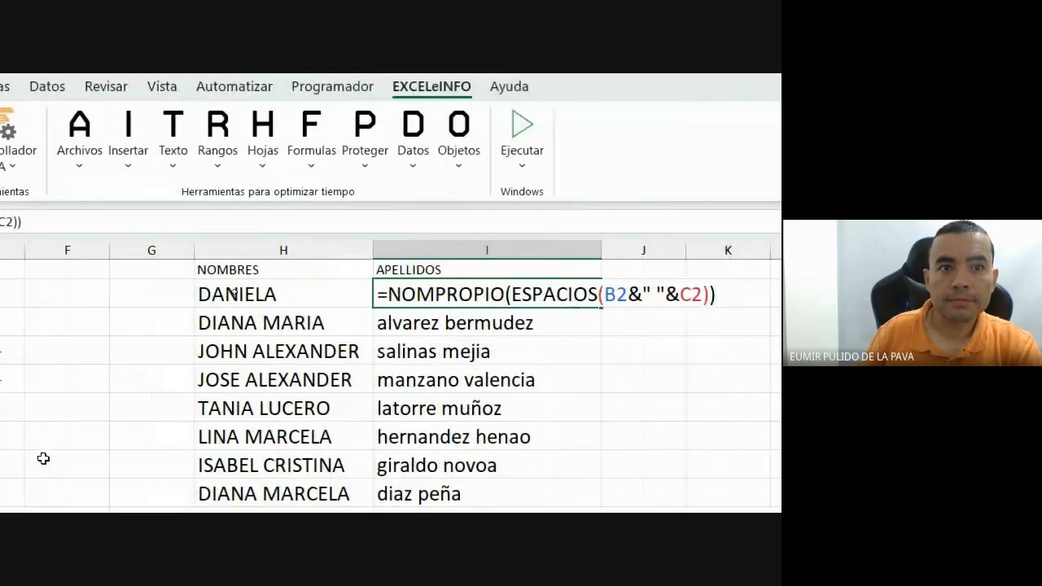
{"action": "key", "text": "Return"}
{"action": "left_click", "coordinate": [491, 291]}
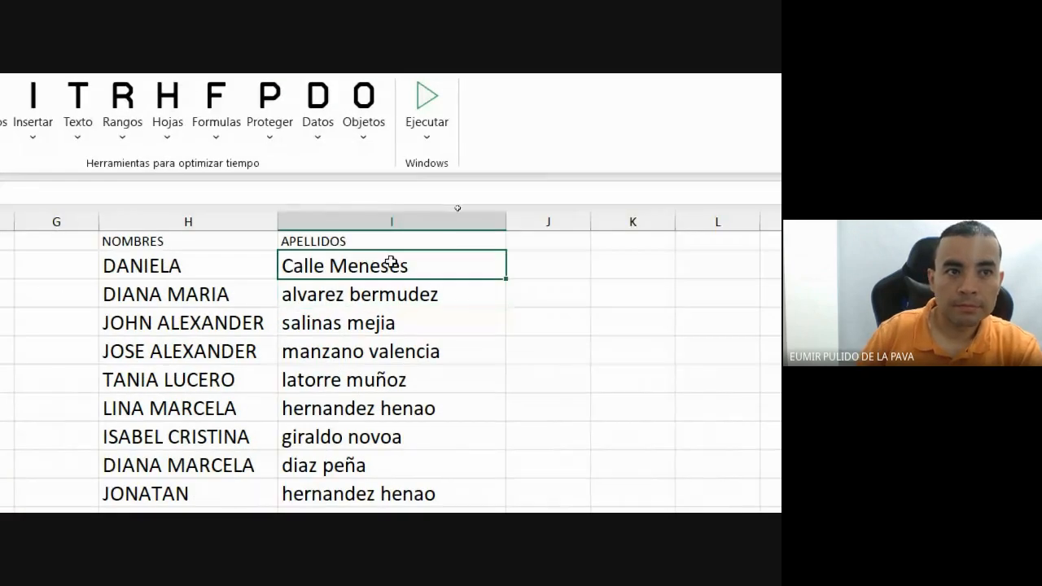
{"action": "left_click_drag", "start_coordinate": [508, 282], "coordinate": [475, 521]}
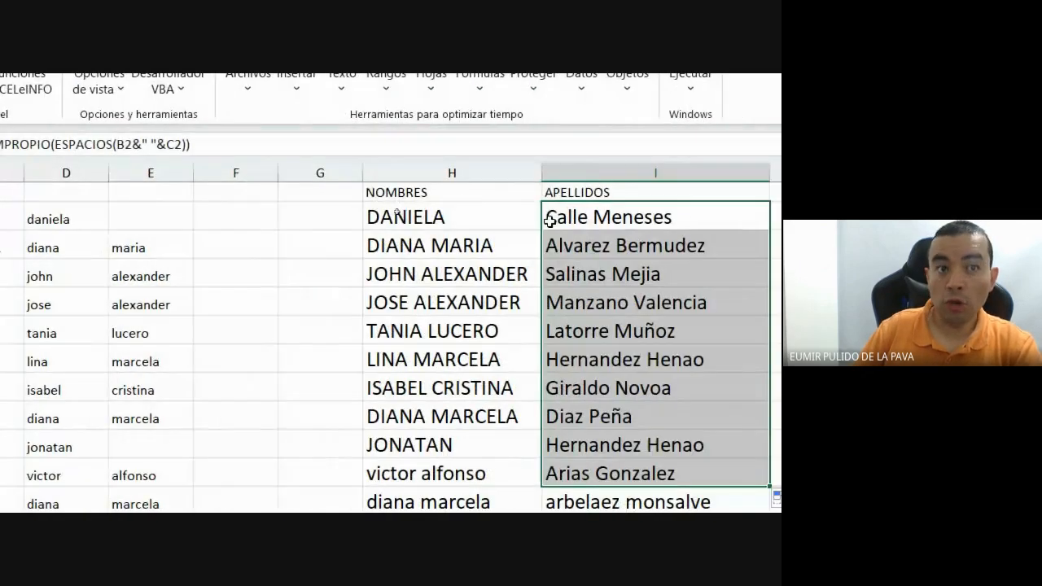
Review the H2 and I2 formulas, then select H2's entire formula text.
{"action": "double_click", "coordinate": [456, 206]}
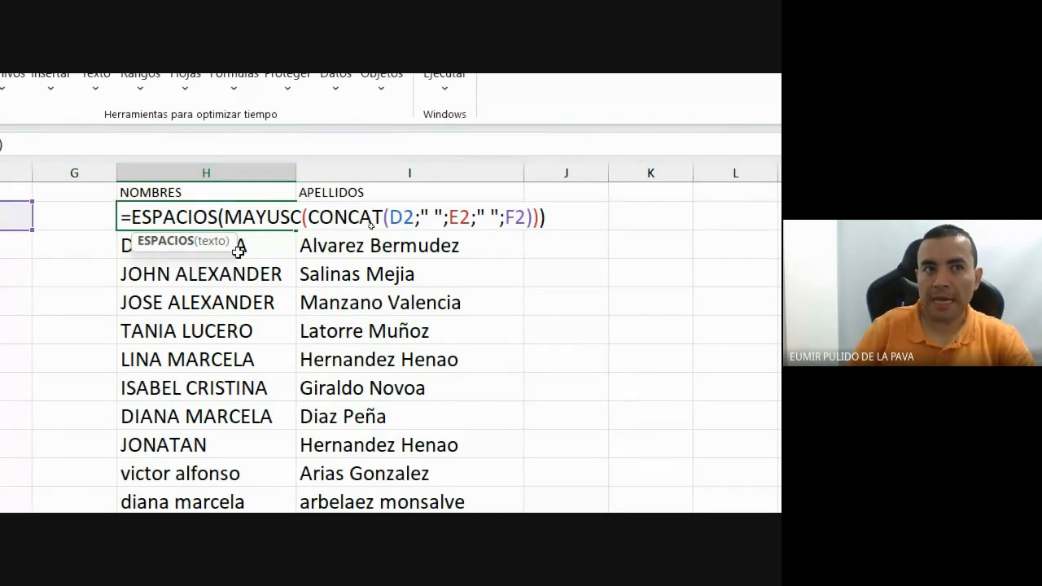
{"action": "left_click_drag", "start_coordinate": [386, 216], "coordinate": [135, 215]}
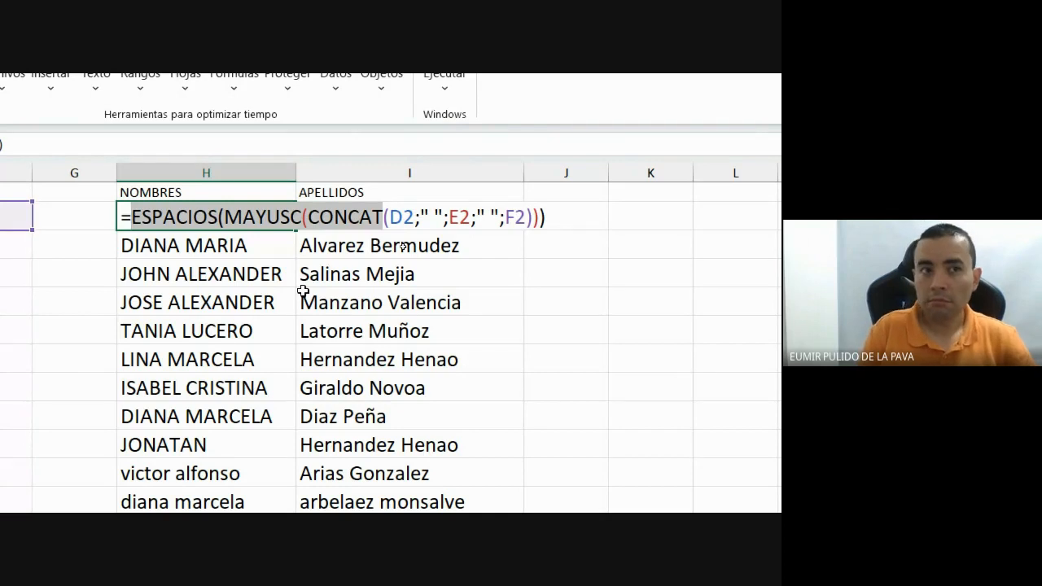
{"action": "key", "text": "Return"}
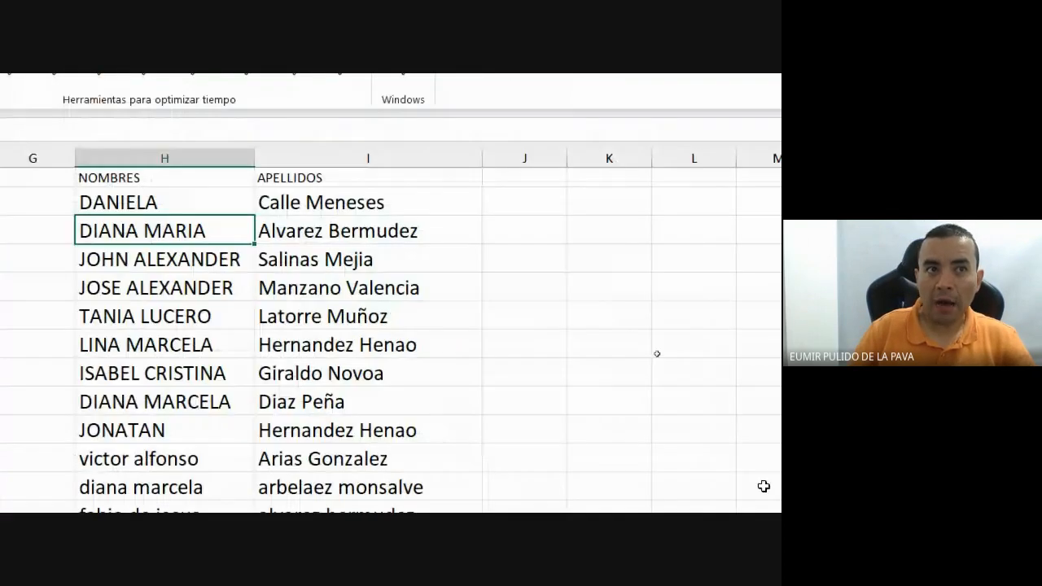
{"action": "double_click", "coordinate": [423, 204]}
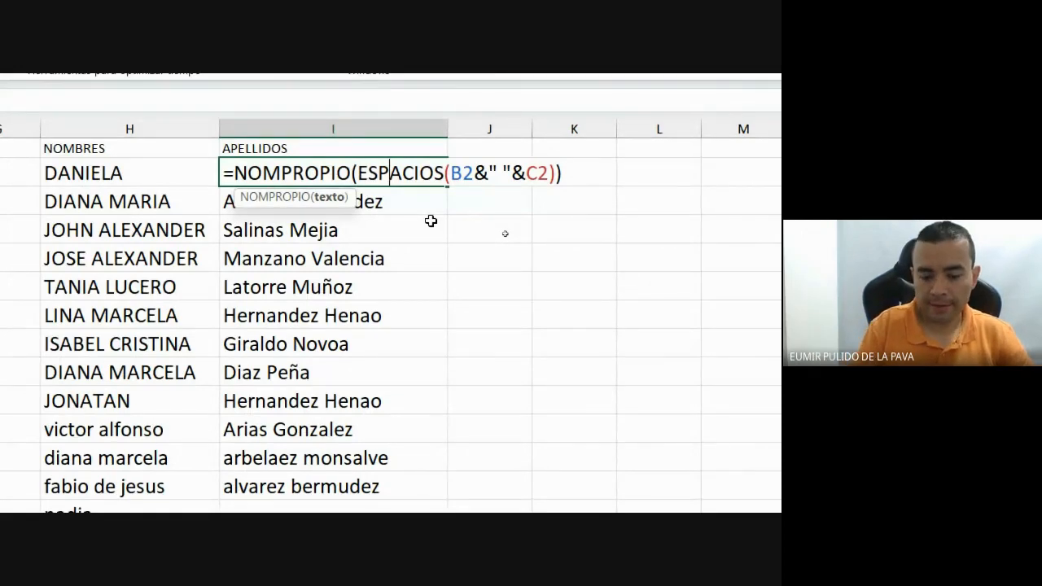
{"action": "key", "text": "Escape"}
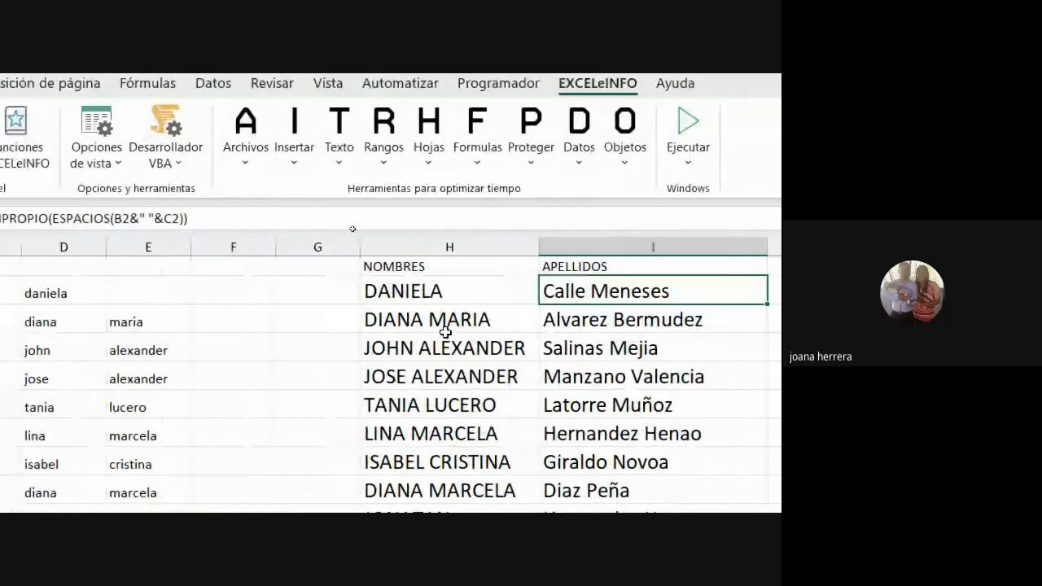
{"action": "double_click", "coordinate": [458, 283]}
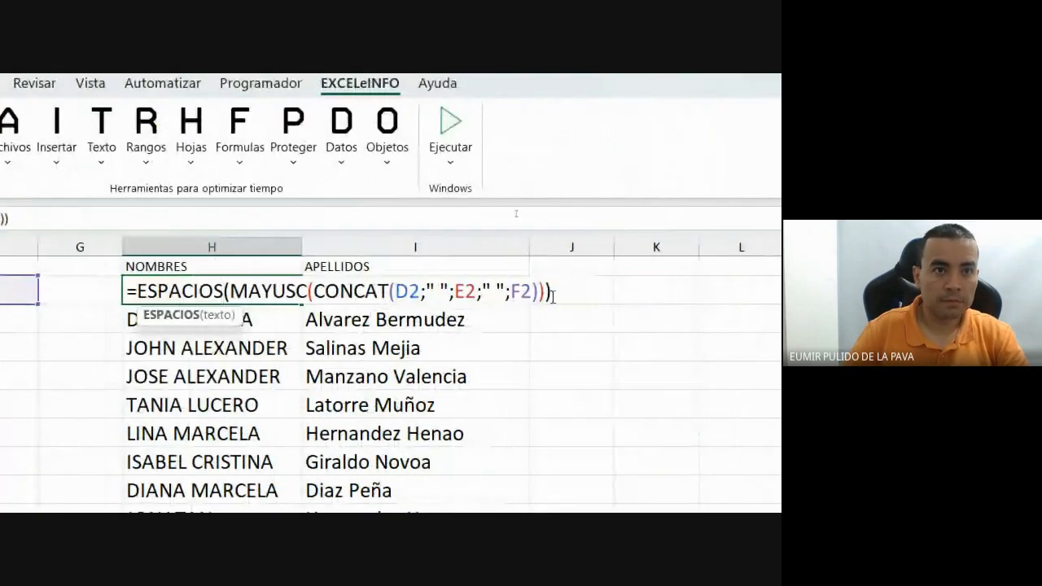
{"action": "left_click_drag", "start_coordinate": [552, 295], "coordinate": [117, 318]}
Post =ESPACIOS(MAYUSC(CONCAT(D2;" ";E2;" ";F2))) in the Meet chat and return to Excel.
{"action": "key", "text": "ctrl+c"}
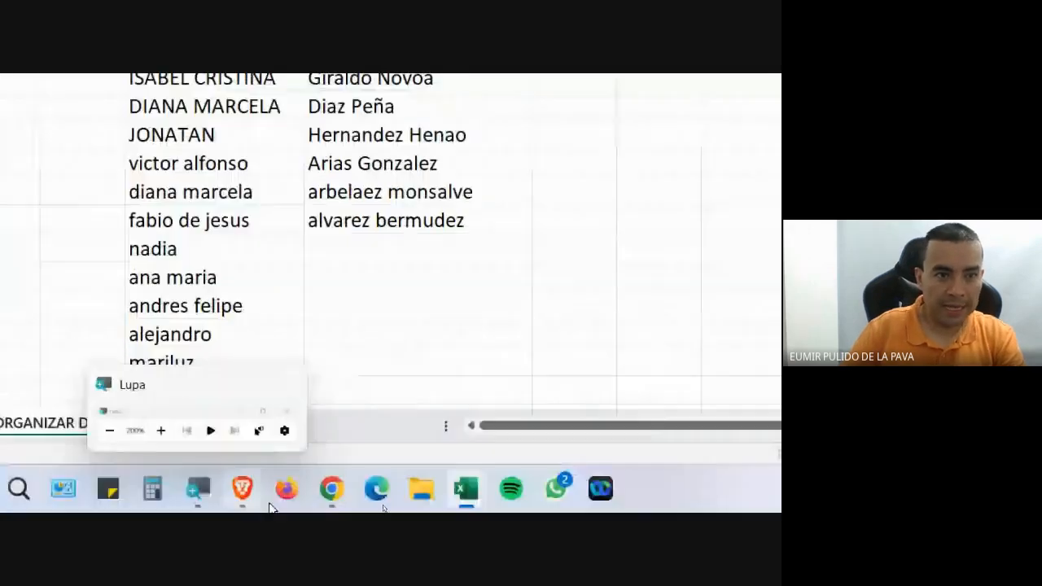
{"action": "left_click", "coordinate": [331, 489]}
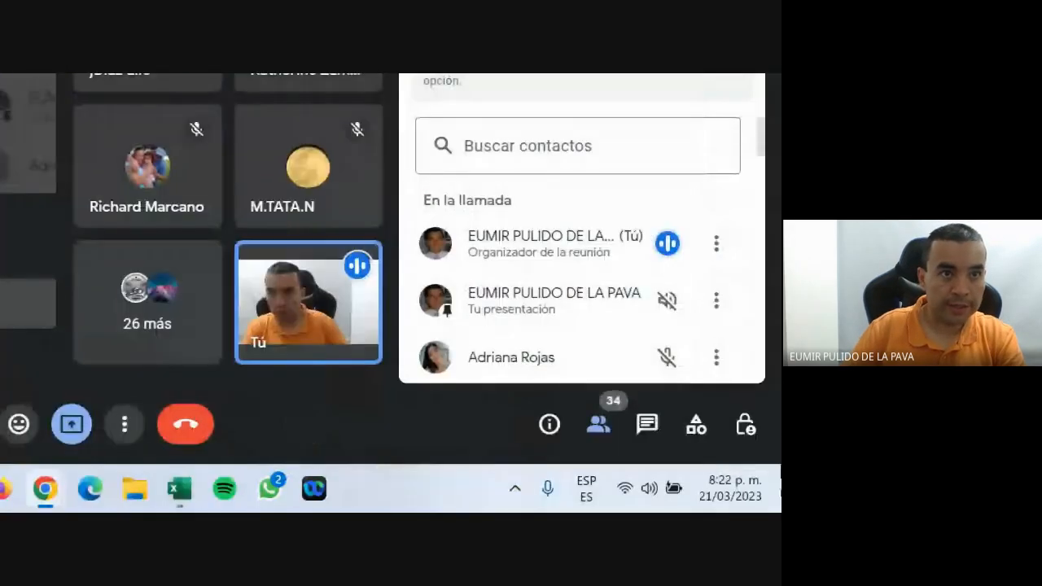
{"action": "left_click", "coordinate": [647, 424]}
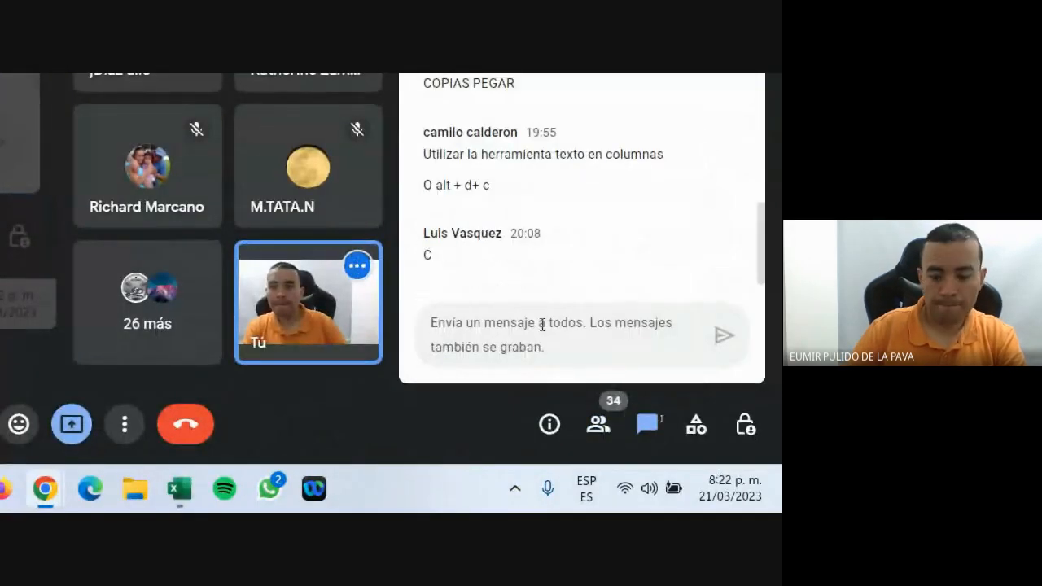
{"action": "left_click", "coordinate": [543, 325]}
{"action": "key", "text": "ctrl+v"}
{"action": "key", "text": "Return"}
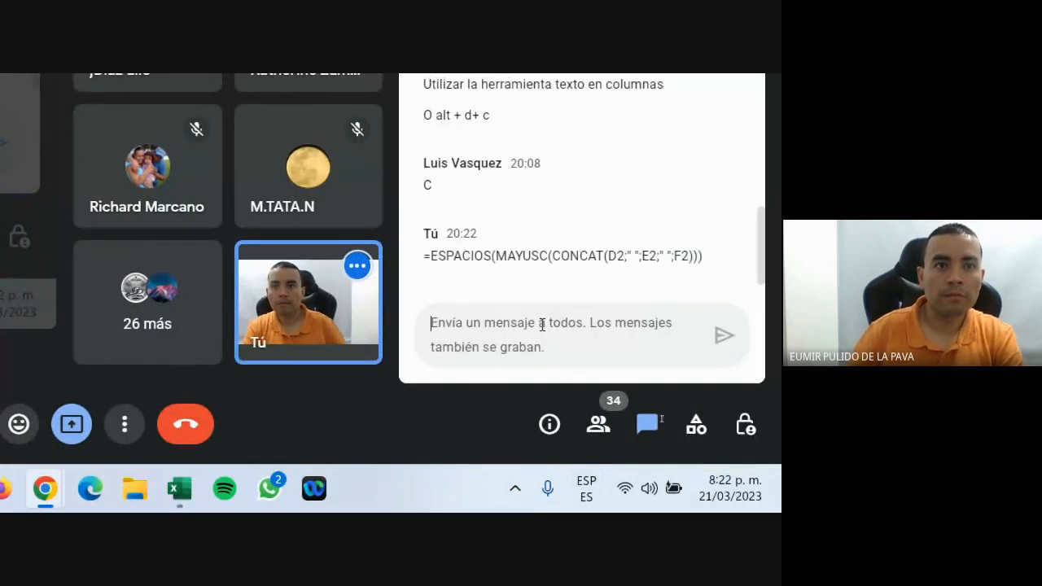
{"action": "key", "text": "alt+Tab"}
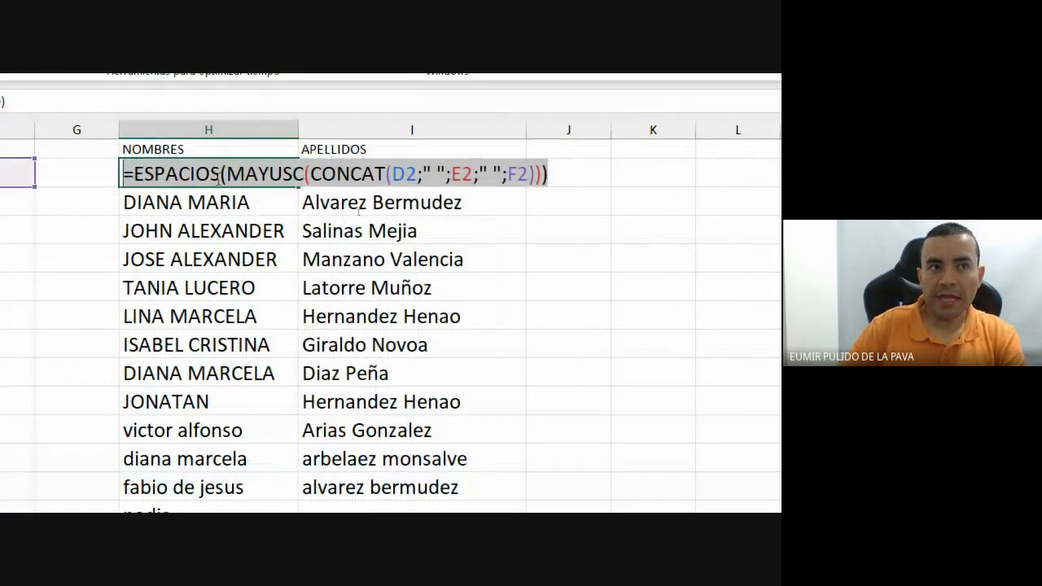
{"action": "left_click", "coordinate": [173, 172]}
Swap ESPACIOS and MAYUSC in H2's formula and fill it down to H7.
{"action": "left_click_drag", "start_coordinate": [304, 285], "coordinate": [387, 283]}
{"action": "type", "text": "MAYUSC"}
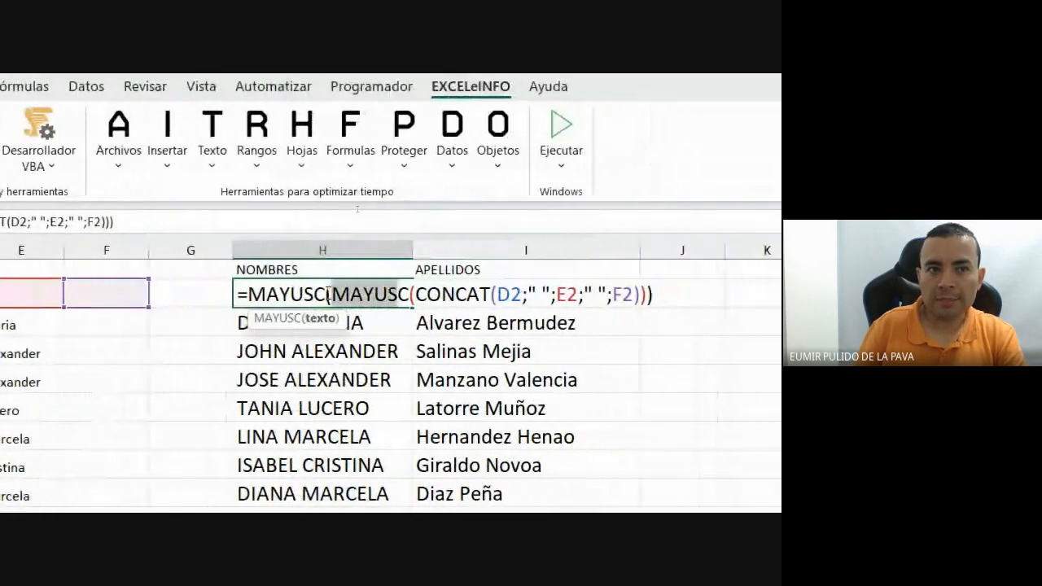
{"action": "double_click", "coordinate": [396, 294]}
{"action": "type", "text": "ESPACIOS"}
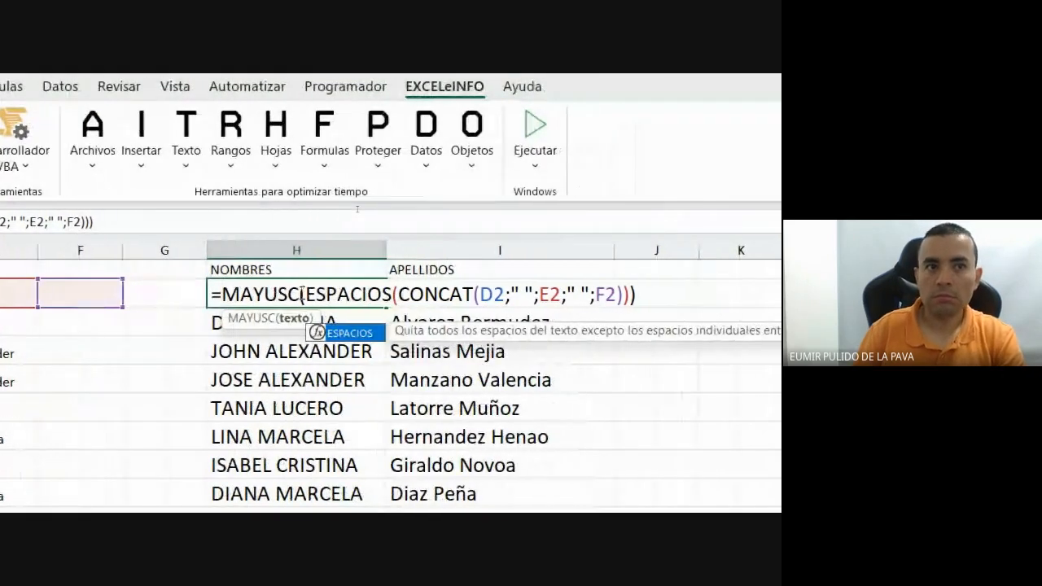
{"action": "key", "text": "Return"}
{"action": "left_click", "coordinate": [367, 303]}
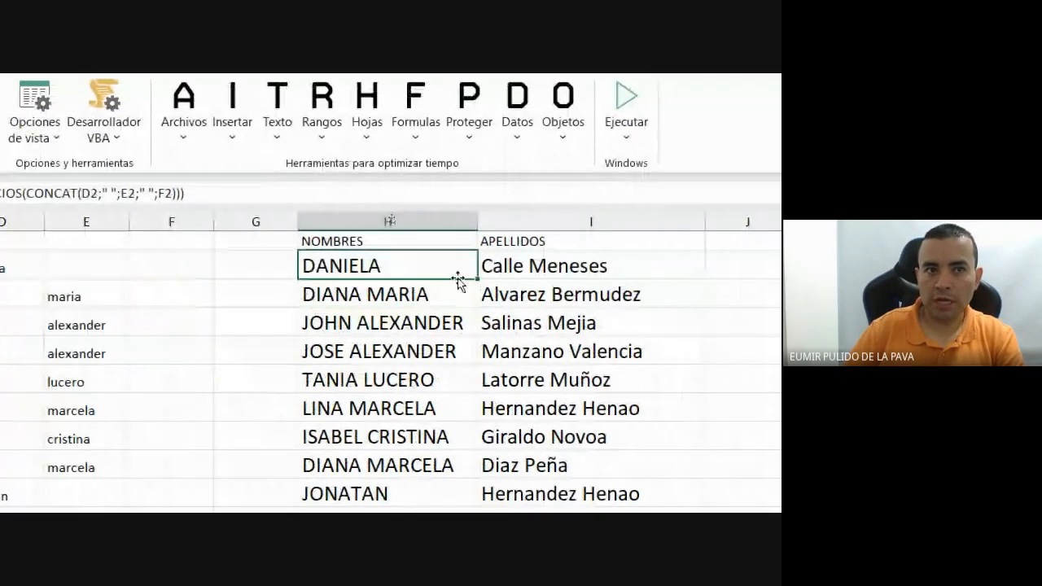
{"action": "left_click_drag", "start_coordinate": [478, 282], "coordinate": [476, 419]}
Replace the outer MAYUSC with NOMPROPIO in H2 and fill down to H13.
{"action": "double_click", "coordinate": [324, 269]}
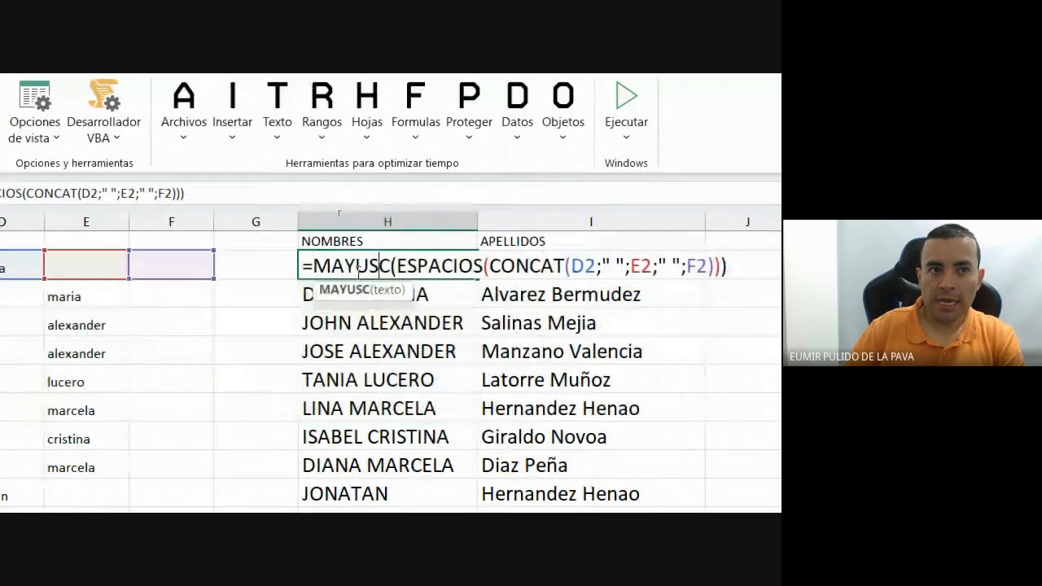
{"action": "left_click_drag", "start_coordinate": [313, 267], "coordinate": [391, 268]}
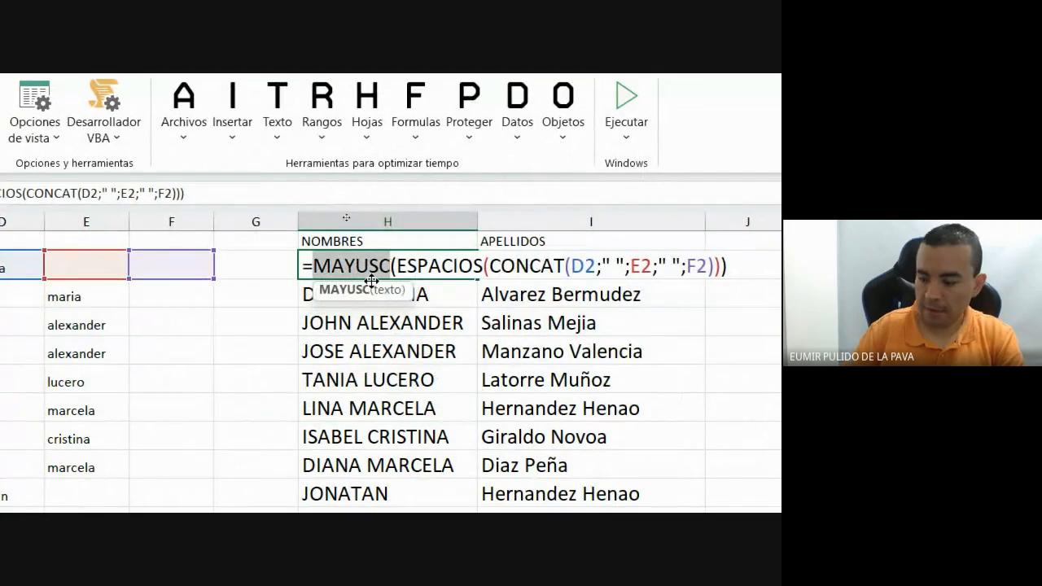
{"action": "type", "text": "NOMPROPIO"}
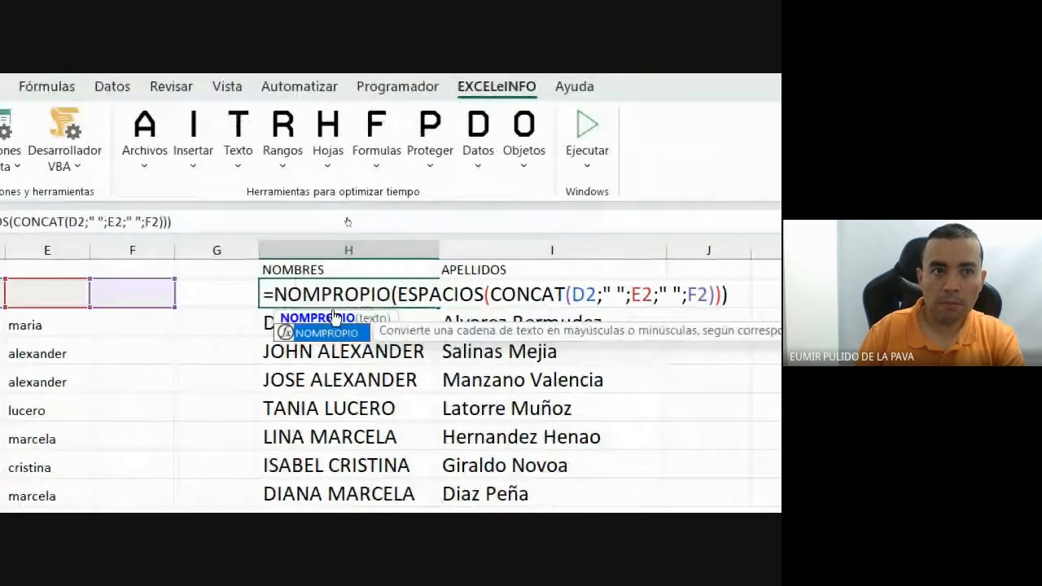
{"action": "key", "text": "Return"}
{"action": "left_click", "coordinate": [446, 295]}
{"action": "left_click_drag", "start_coordinate": [474, 284], "coordinate": [503, 489]}
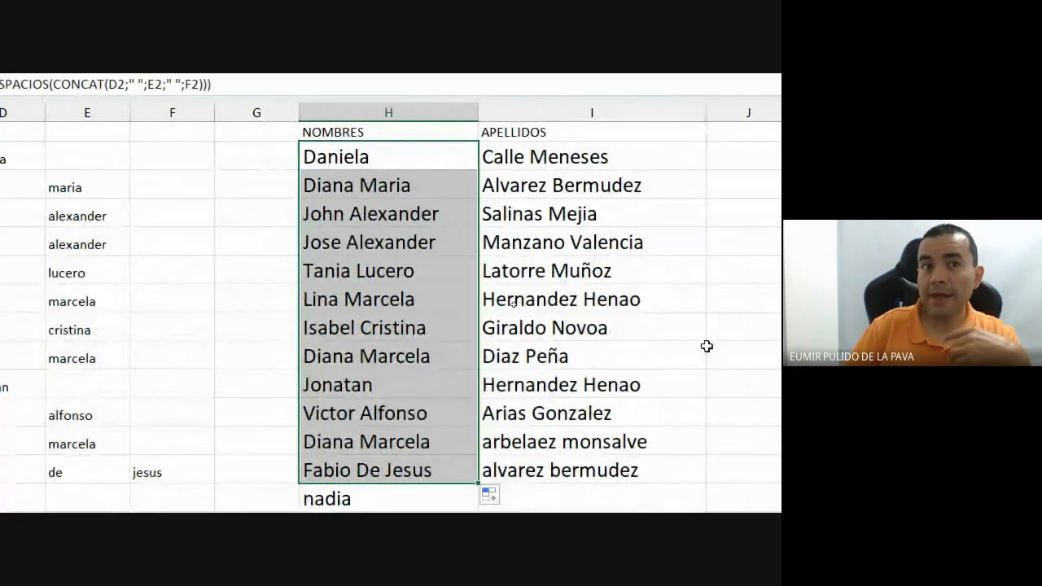
Select the NOMBRES and APELLIDOS block, then select I2's full formula text.
{"action": "left_click_drag", "start_coordinate": [404, 130], "coordinate": [502, 487]}
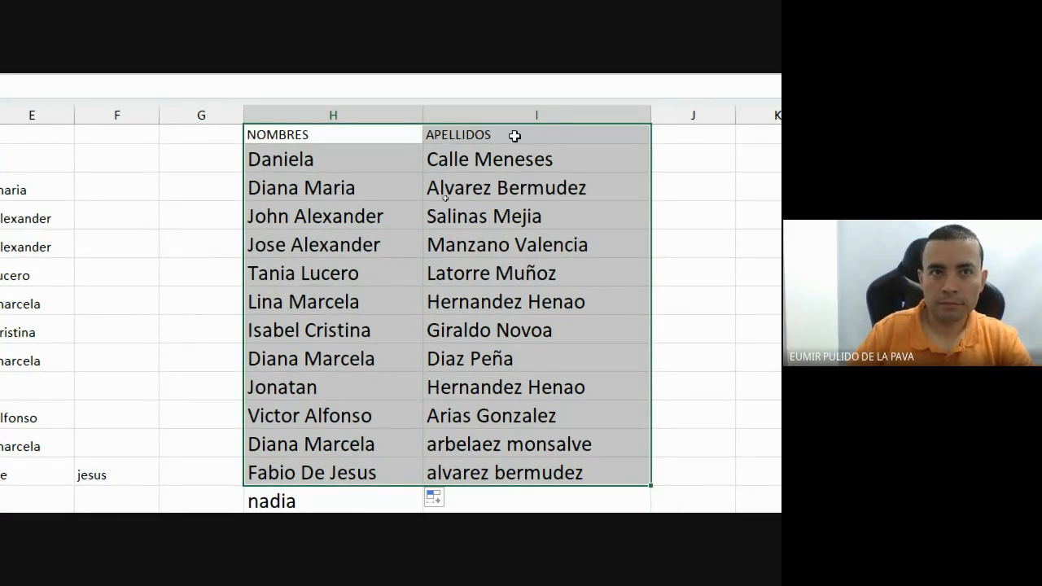
{"action": "double_click", "coordinate": [550, 155]}
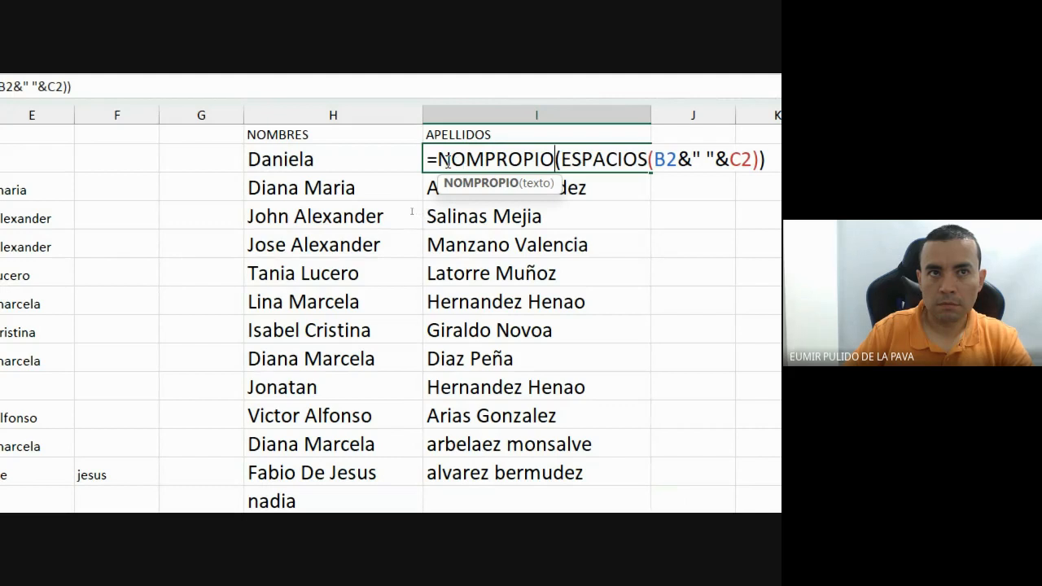
{"action": "left_click_drag", "start_coordinate": [442, 159], "coordinate": [196, 137]}
{"action": "key", "text": "ctrl+c"}
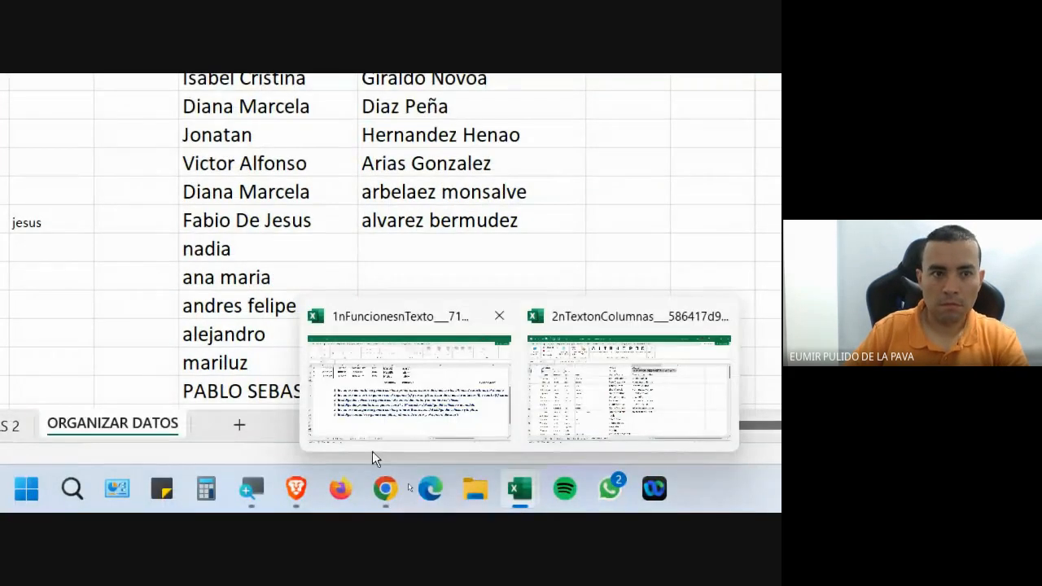
Post =NOMPROPIO(ESPACIOS(B2&" "&C2)) in the Meet chat, then reset Magnifier to 100%.
{"action": "mouse_move", "coordinate": [386, 489]}
{"action": "left_click", "coordinate": [347, 418]}
{"action": "left_click", "coordinate": [468, 333]}
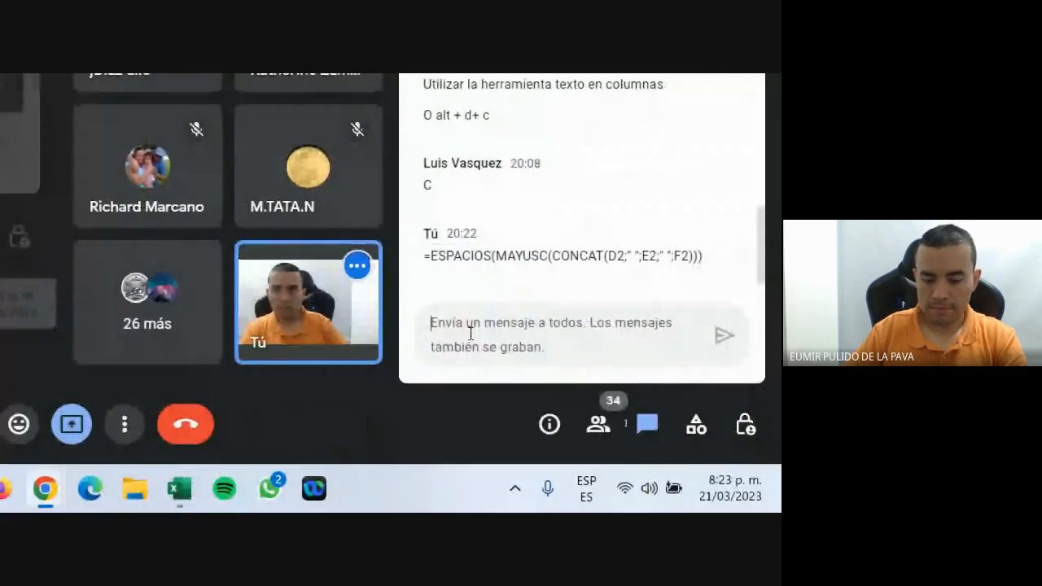
{"action": "key", "text": "ctrl+v"}
{"action": "key", "text": "Return"}
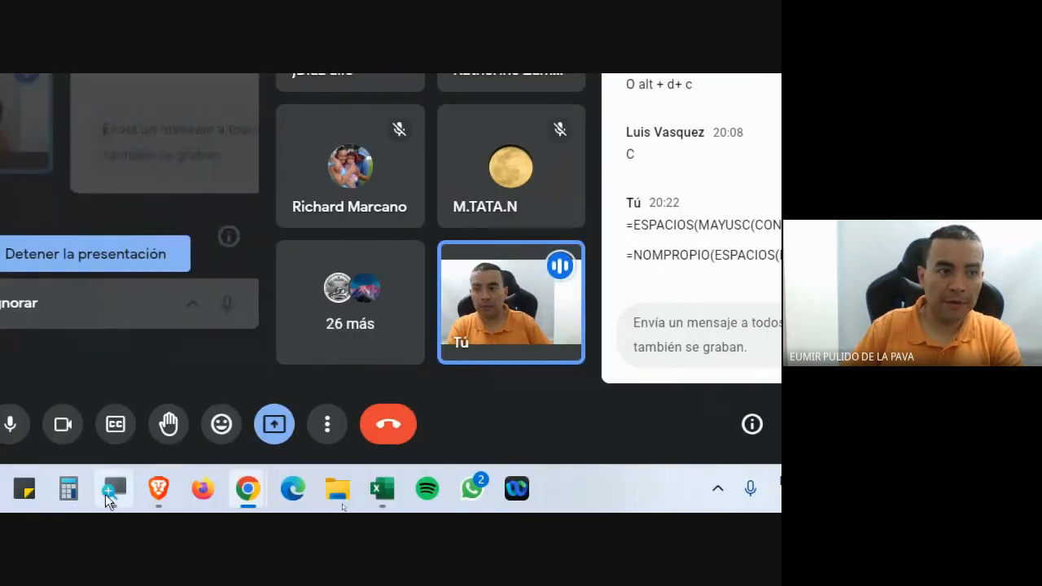
{"action": "left_click", "coordinate": [110, 494]}
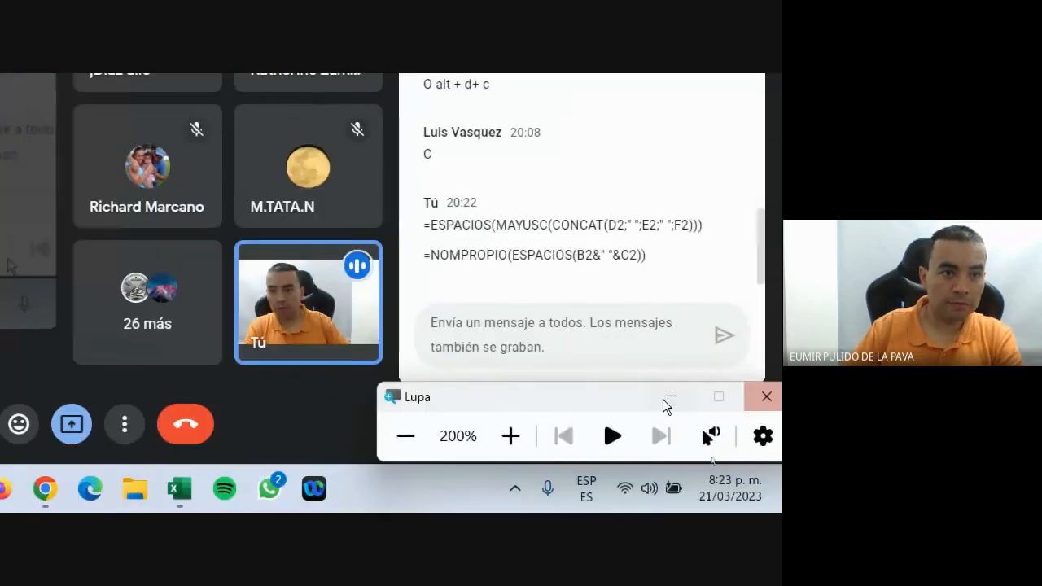
{"action": "left_click", "coordinate": [405, 437]}
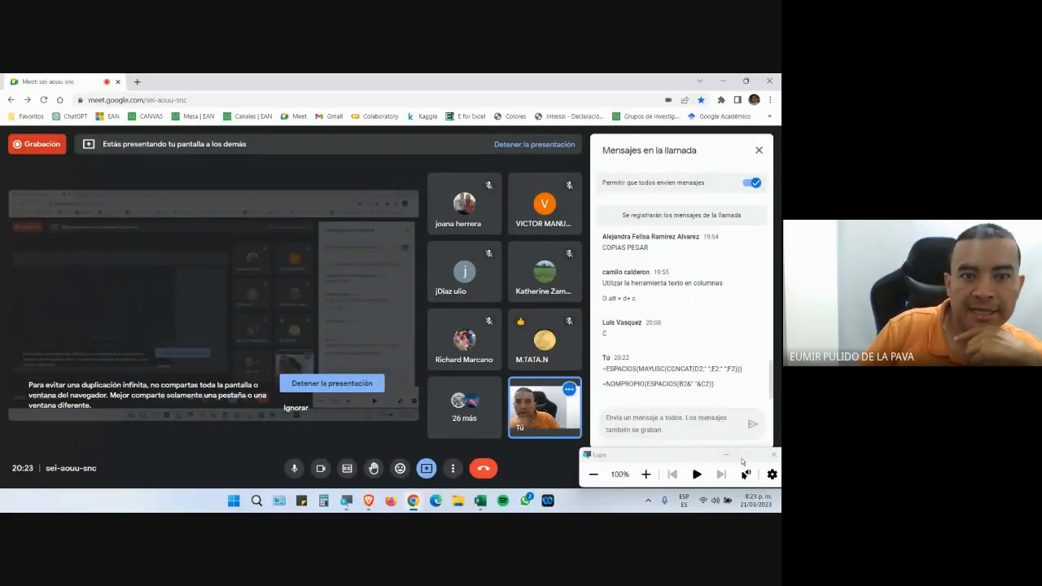
Close the Magnifier and stop presenting the screen in Google Meet.
{"action": "left_click", "coordinate": [728, 455]}
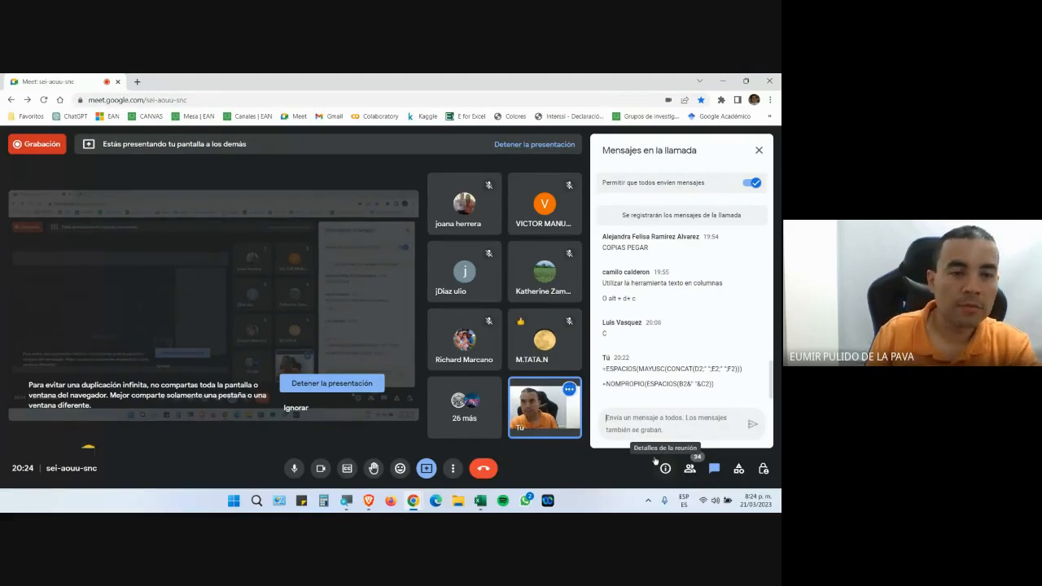
{"action": "left_click", "coordinate": [359, 386]}
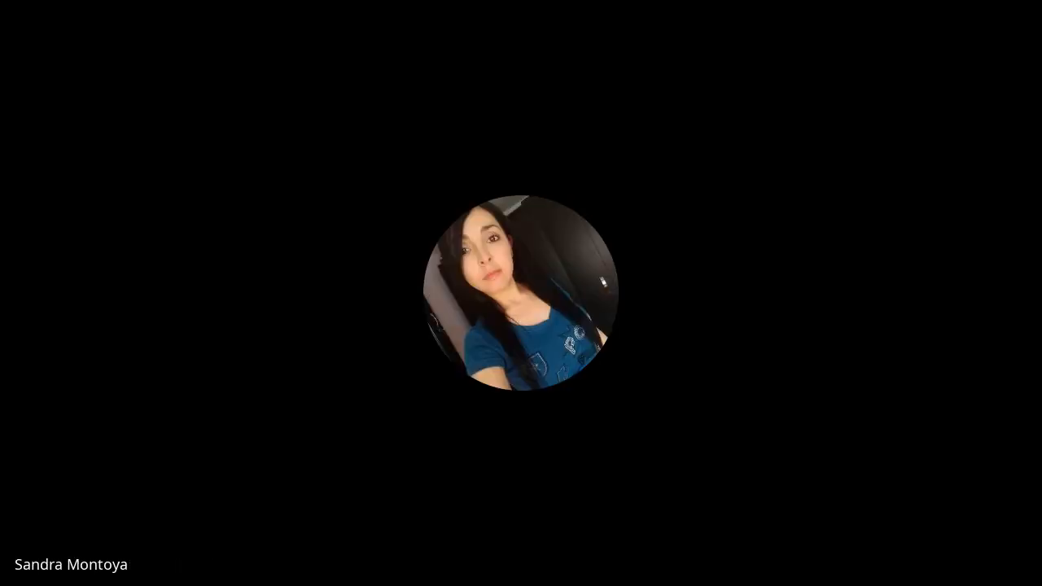
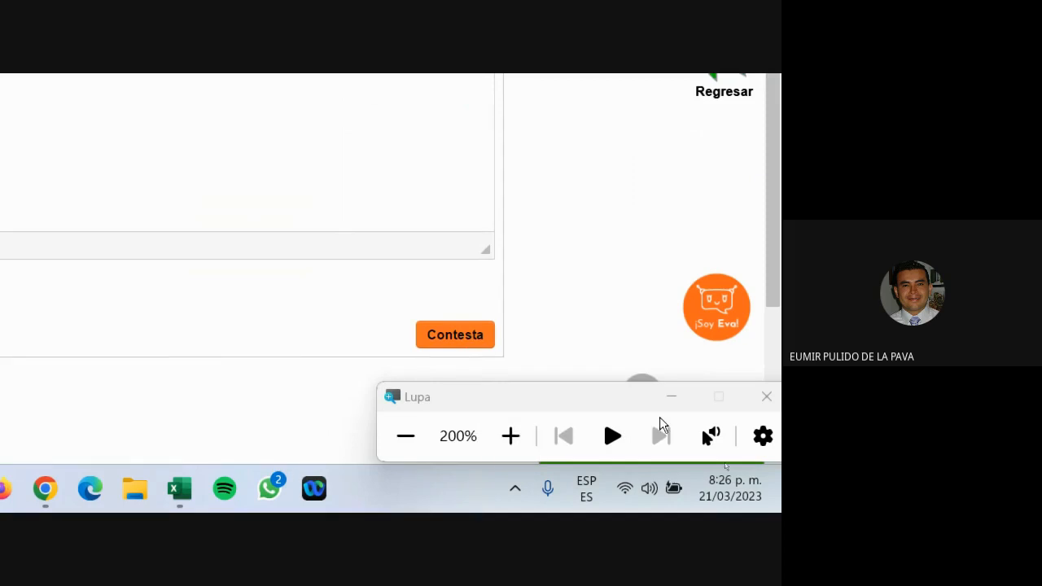
Reset magnification to 100%, close the evidence reply tab, and open a new tab from the Excel course page.
{"action": "left_click", "coordinate": [406, 437]}
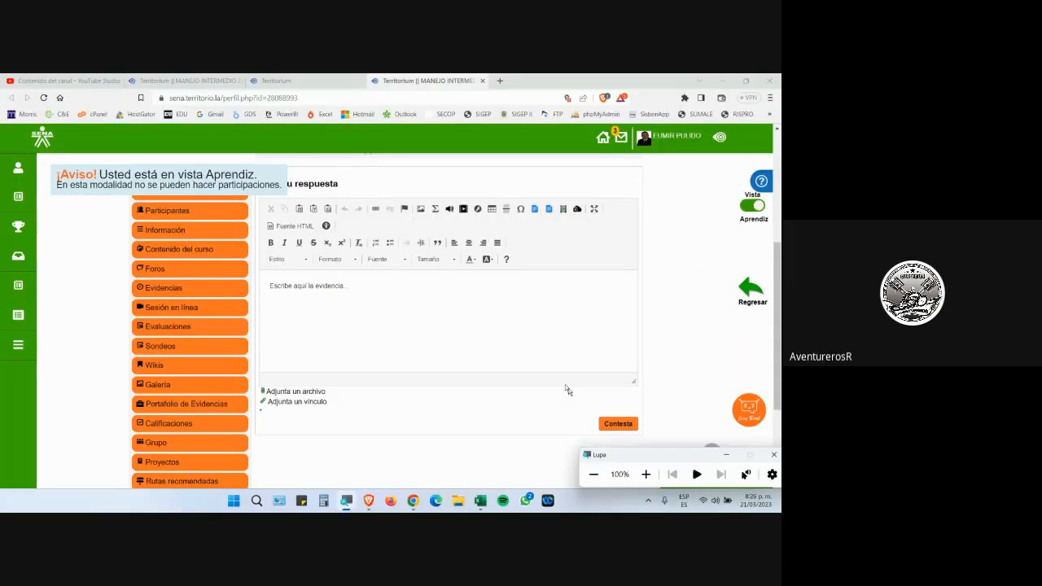
{"action": "left_click", "coordinate": [482, 82]}
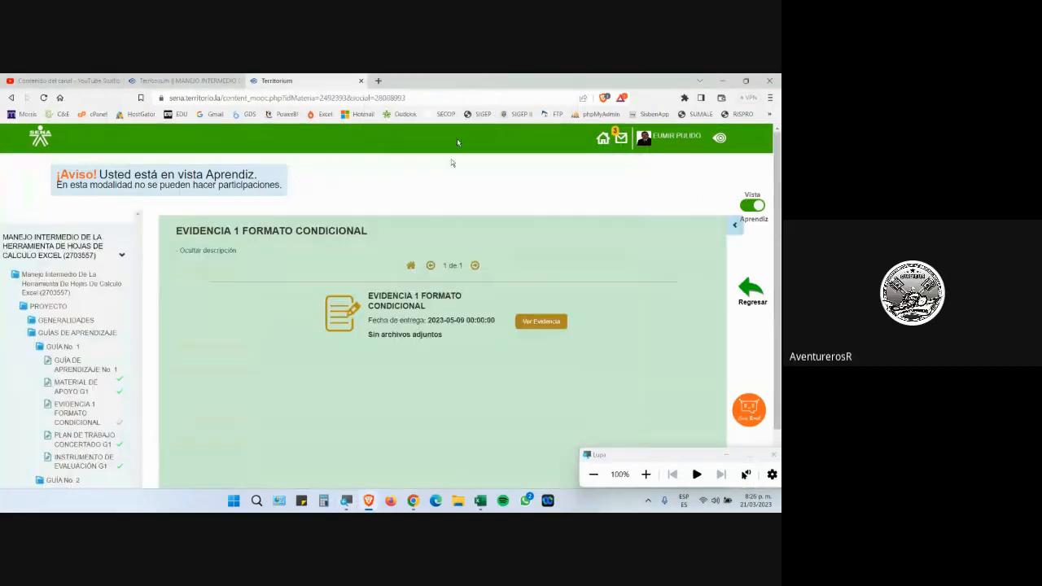
{"action": "left_click", "coordinate": [192, 80]}
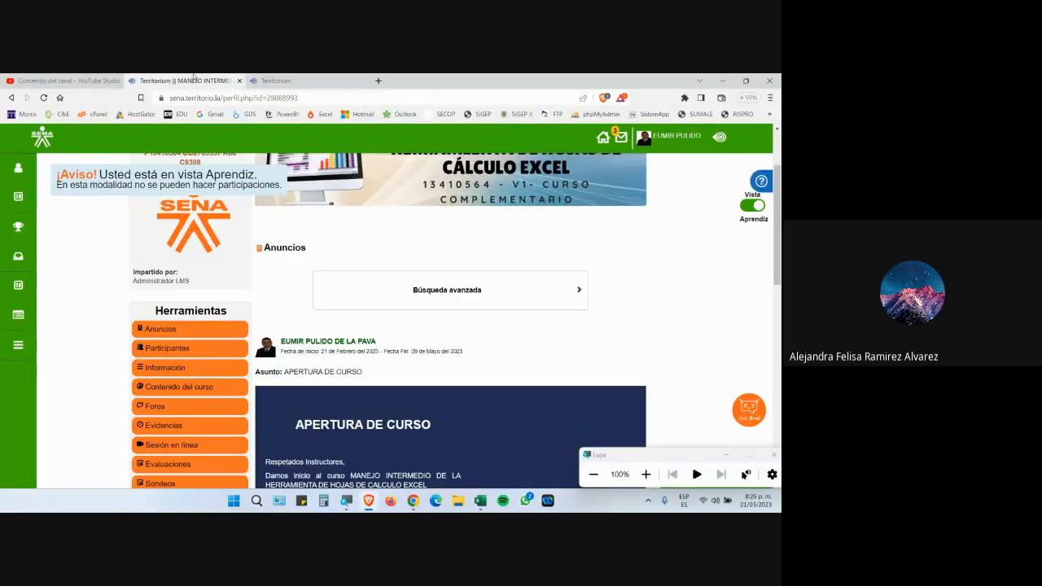
{"action": "key", "text": "ctrl+t"}
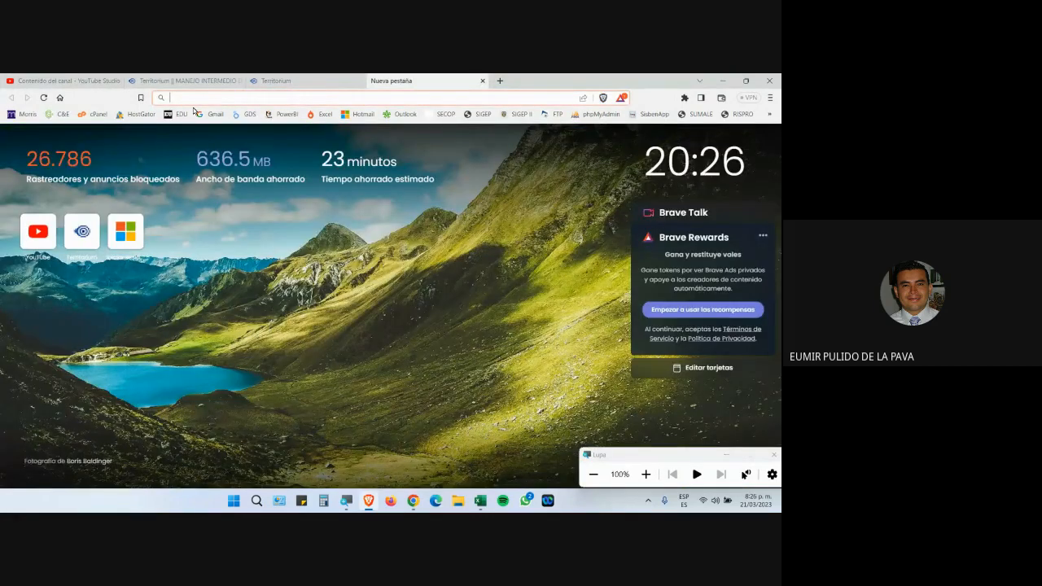
Log in to the El Profe EU platform with the saved account credentials.
{"action": "left_click", "coordinate": [177, 114]}
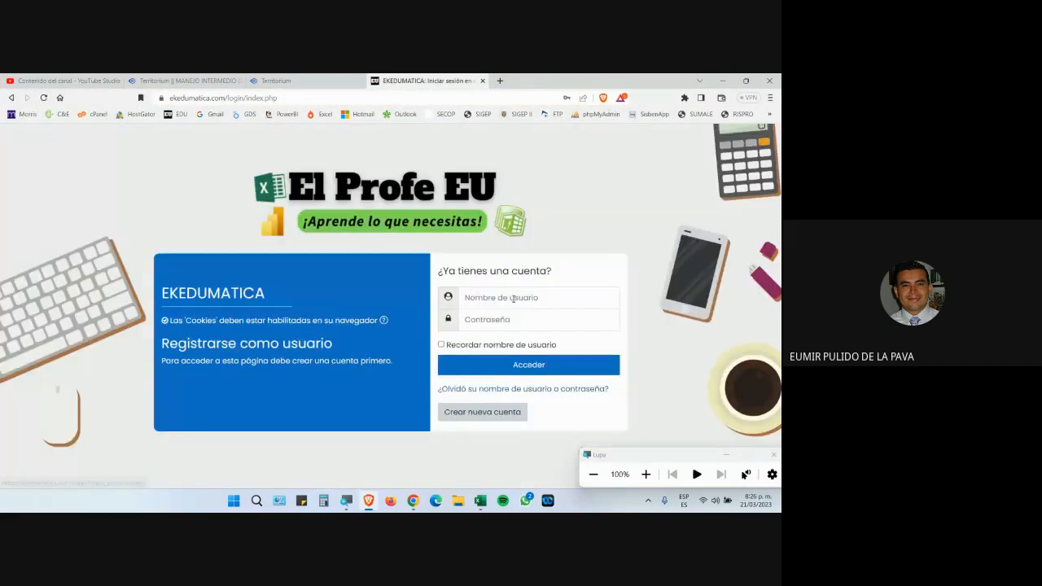
{"action": "left_click", "coordinate": [513, 299]}
{"action": "left_click", "coordinate": [536, 330]}
{"action": "left_click", "coordinate": [529, 365]}
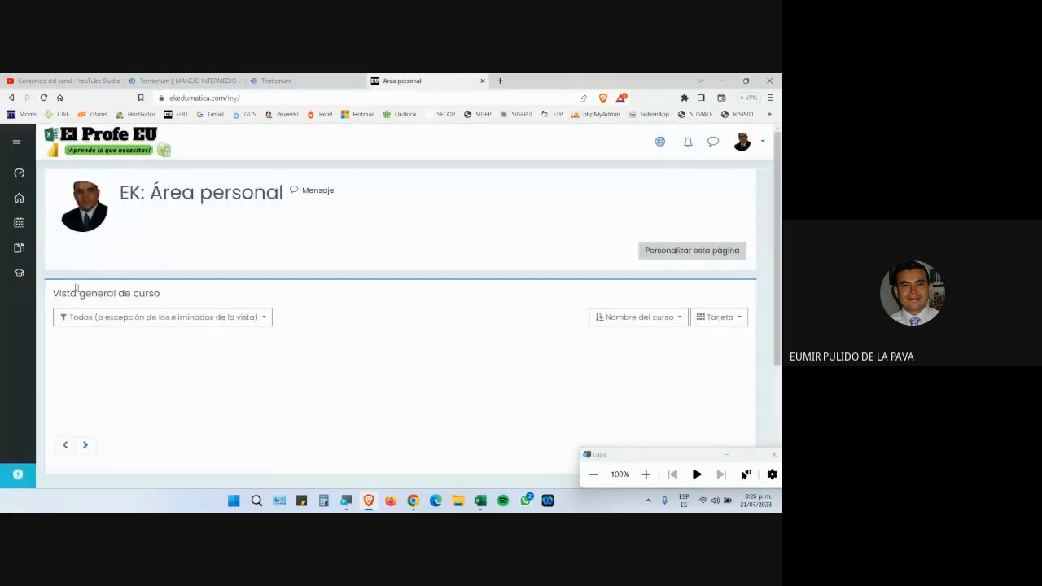
{"action": "mouse_move", "coordinate": [25, 276]}
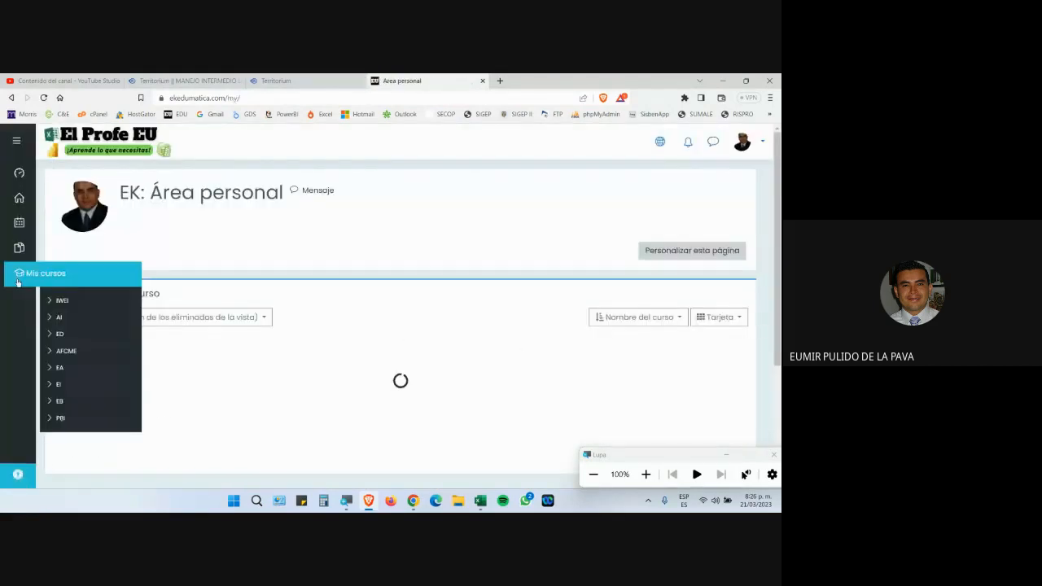
{"action": "scroll", "coordinate": [342, 357], "scroll_direction": "down", "scroll_amount": 3}
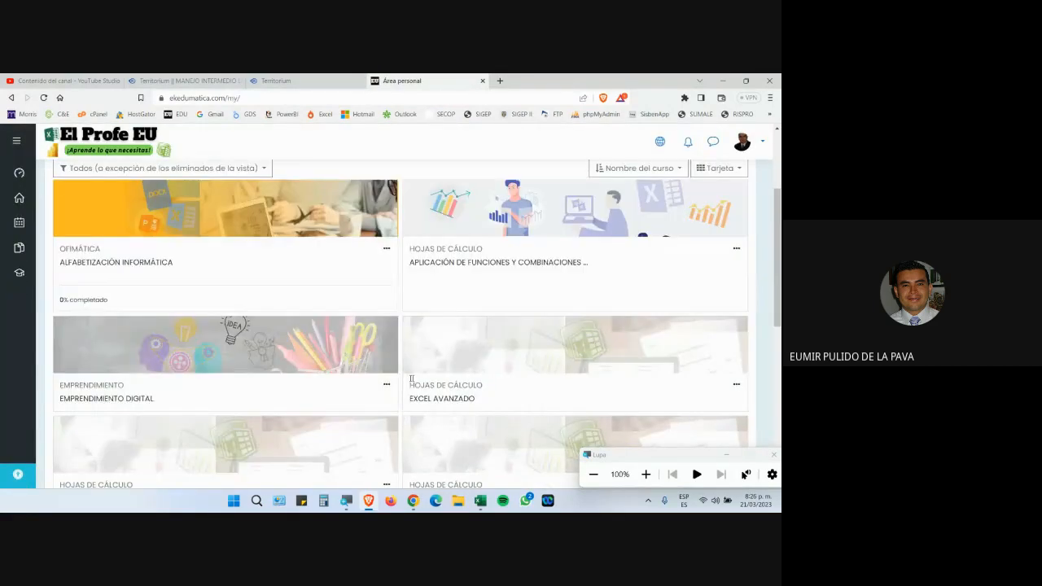
{"action": "scroll", "coordinate": [344, 357], "scroll_direction": "down", "scroll_amount": 2}
Open the EXCEL INTERMEDIO course's EVIDENCIA DE APRENDIZAJE G1 activity at 200% magnification.
{"action": "left_click", "coordinate": [436, 295]}
{"action": "scroll", "coordinate": [468, 315], "scroll_direction": "down", "scroll_amount": 7}
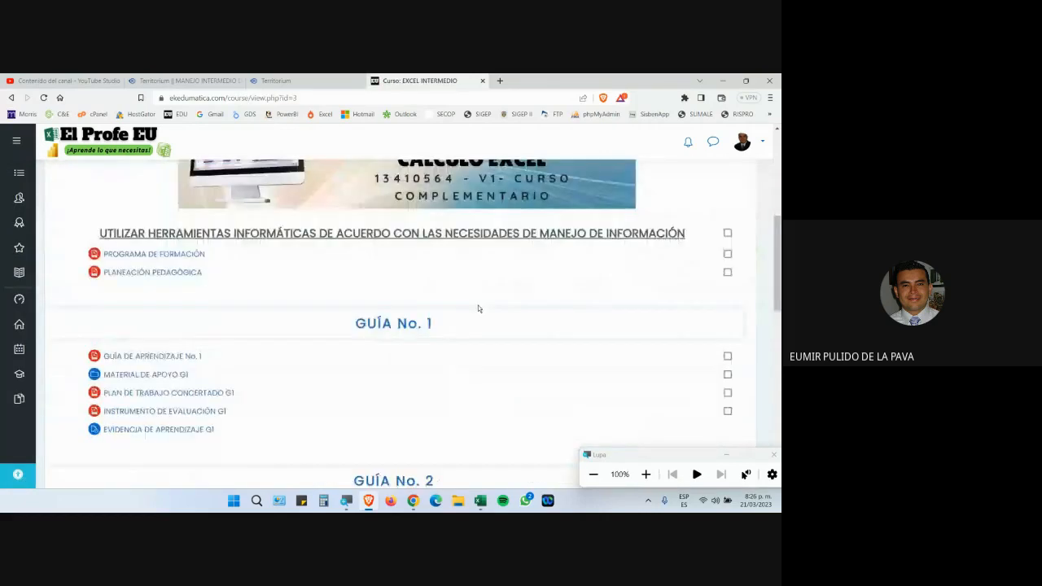
{"action": "left_click", "coordinate": [647, 476]}
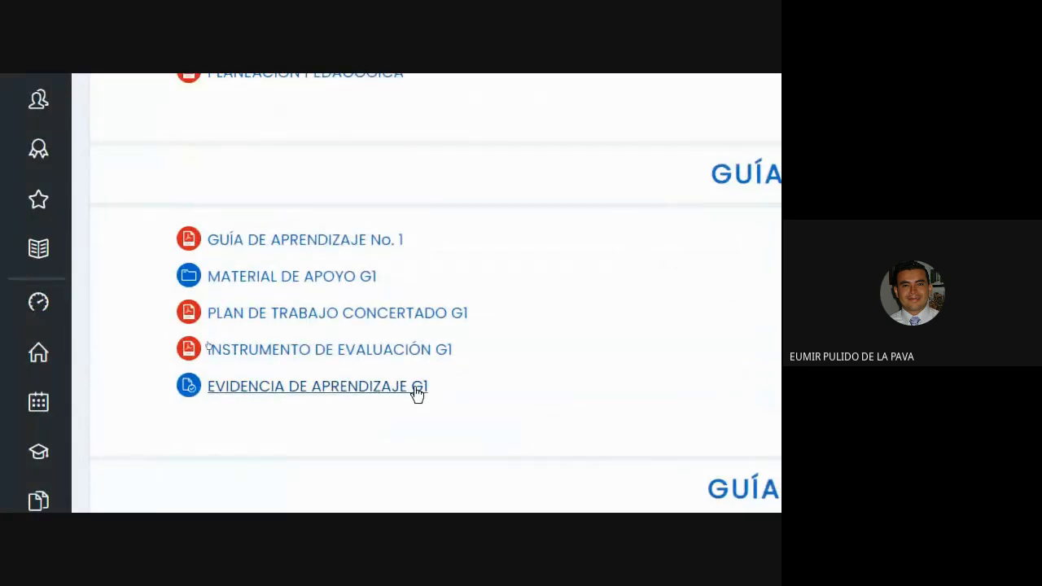
{"action": "left_click", "coordinate": [295, 388]}
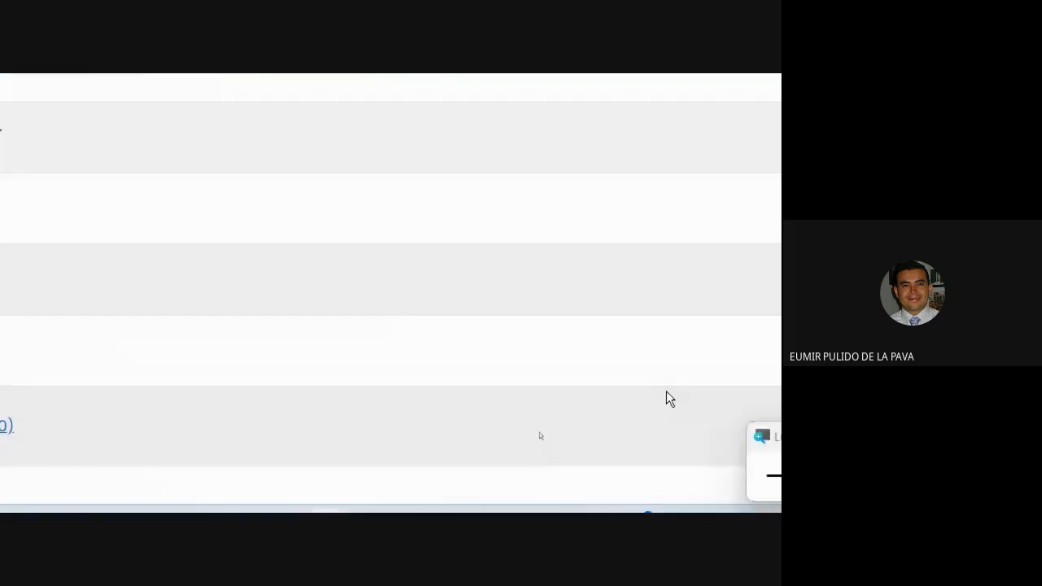
{"action": "scroll", "coordinate": [666, 399], "scroll_direction": "down", "scroll_amount": 2}
Start a new submission, pick the memorando PDF, then close the upload dialog without uploading.
{"action": "left_click", "coordinate": [381, 329]}
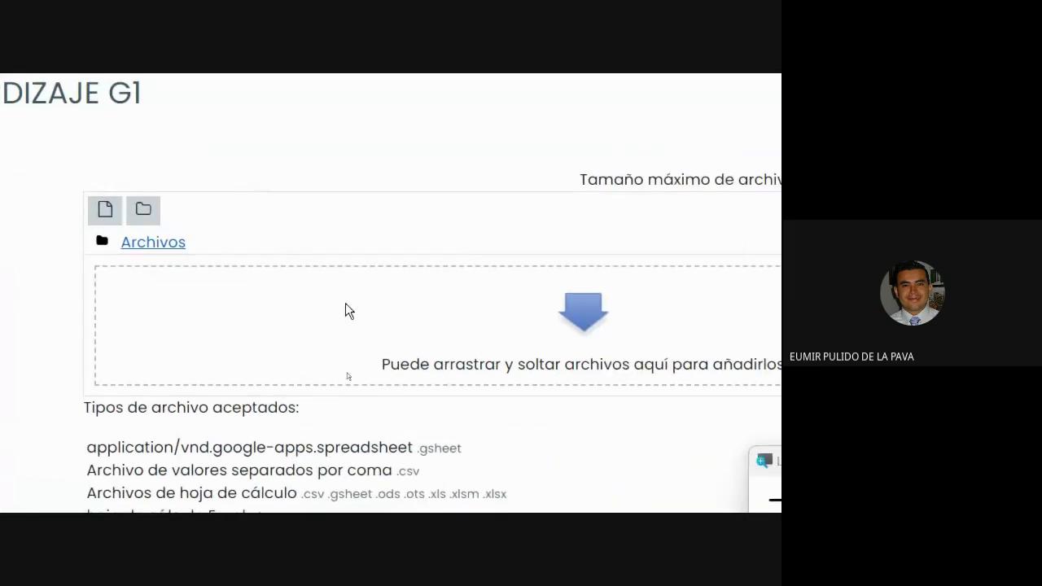
{"action": "left_click", "coordinate": [101, 215]}
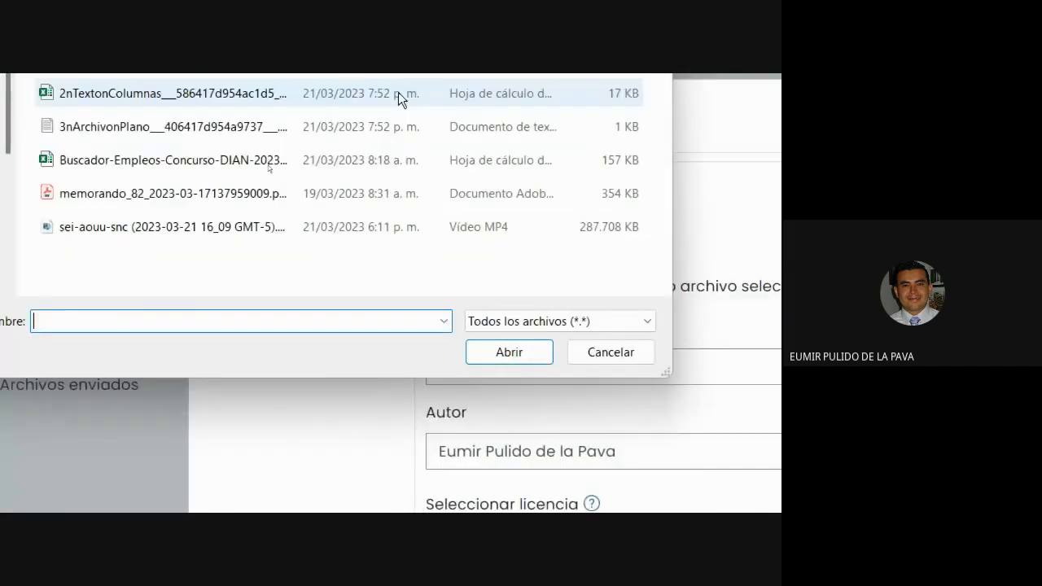
{"action": "left_click", "coordinate": [251, 372]}
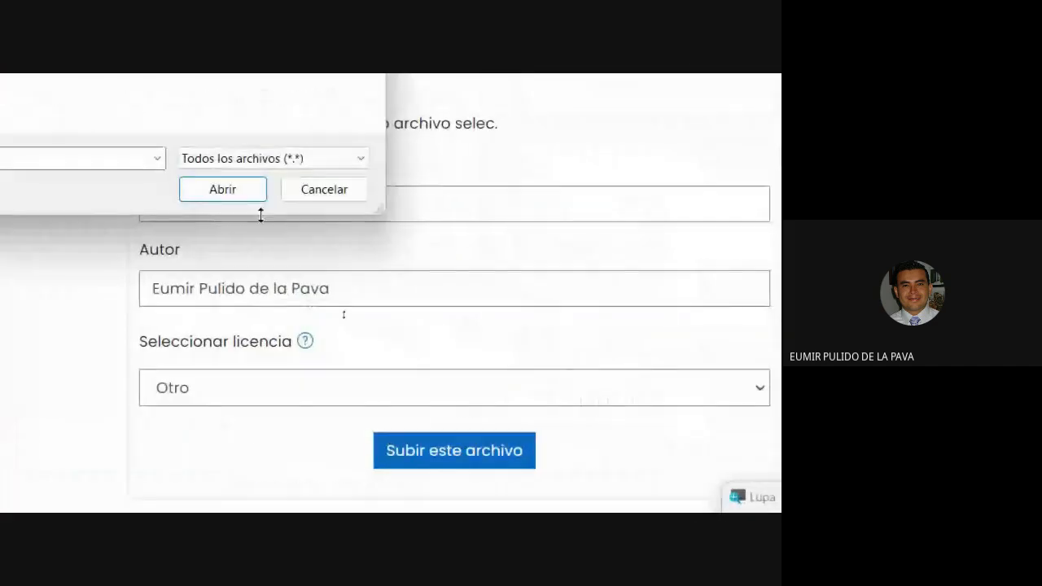
{"action": "left_click", "coordinate": [319, 321]}
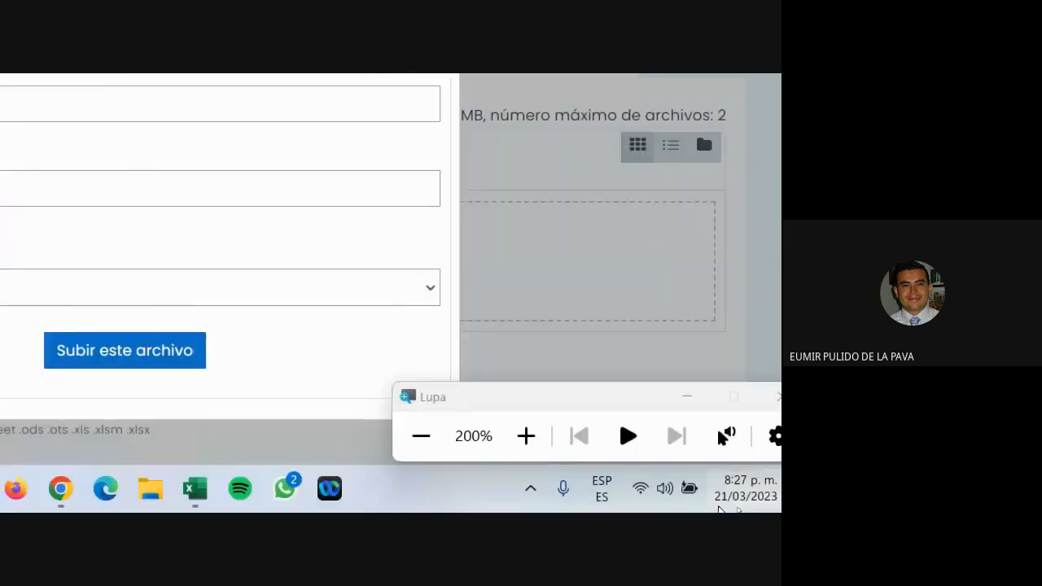
{"action": "left_click", "coordinate": [433, 162]}
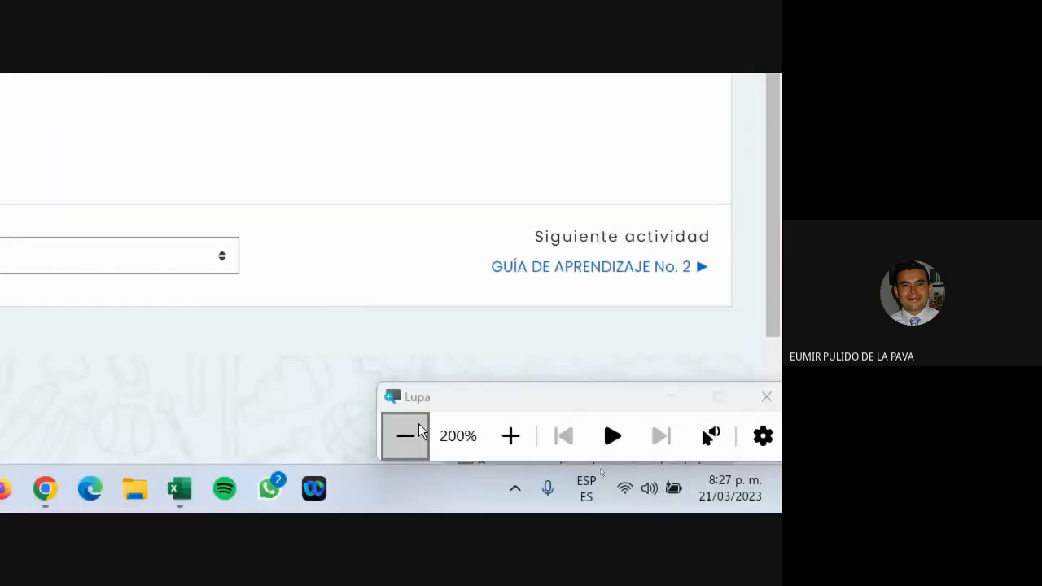
{"action": "left_click", "coordinate": [405, 435]}
{"action": "scroll", "coordinate": [579, 321], "scroll_direction": "up", "scroll_amount": 2}
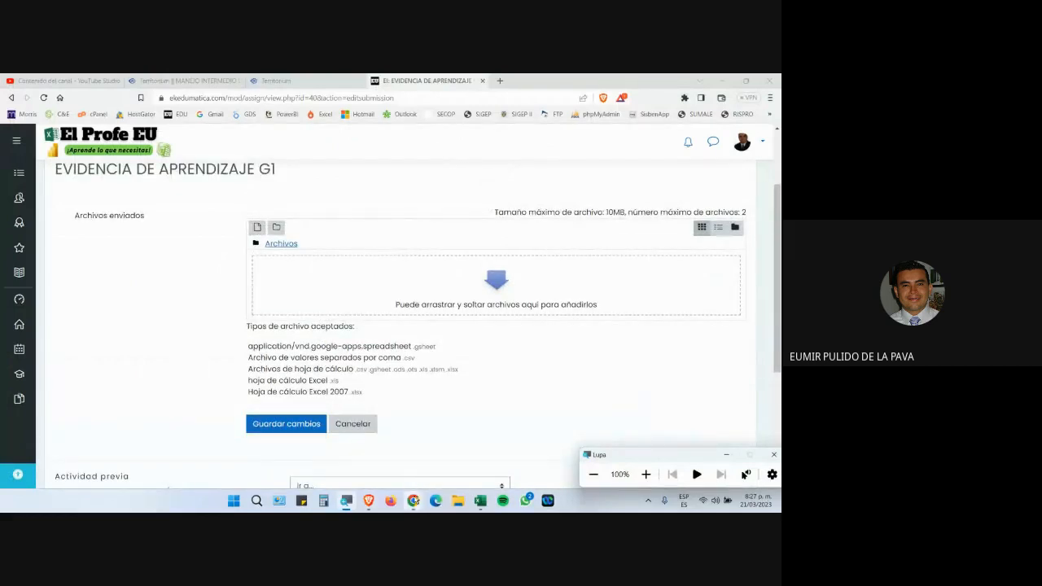
Close the Magnifier and log out of the El Profe EU course platform.
{"action": "mouse_move", "coordinate": [413, 500]}
{"action": "left_click", "coordinate": [354, 448]}
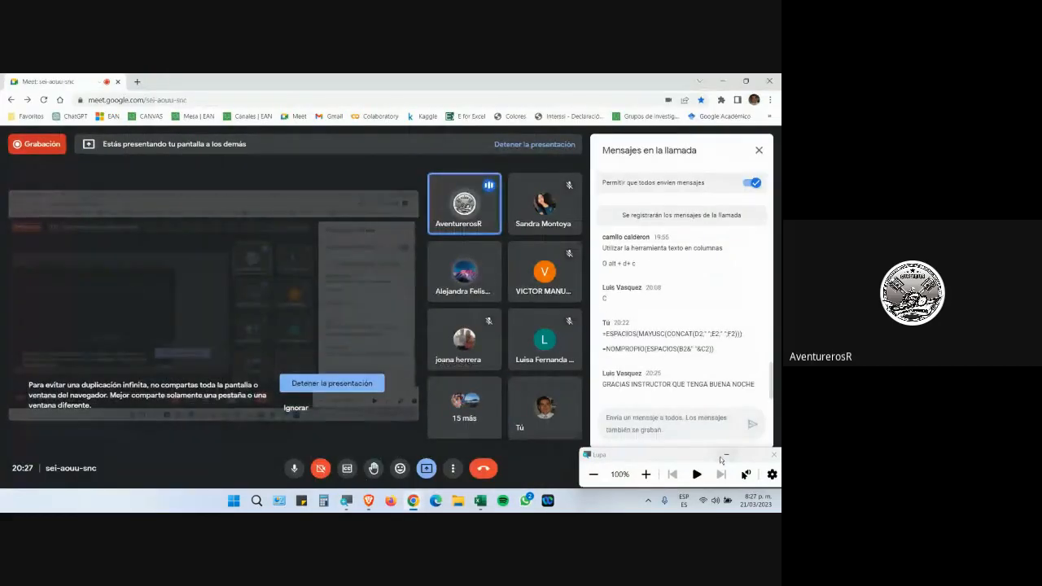
{"action": "left_click", "coordinate": [725, 456]}
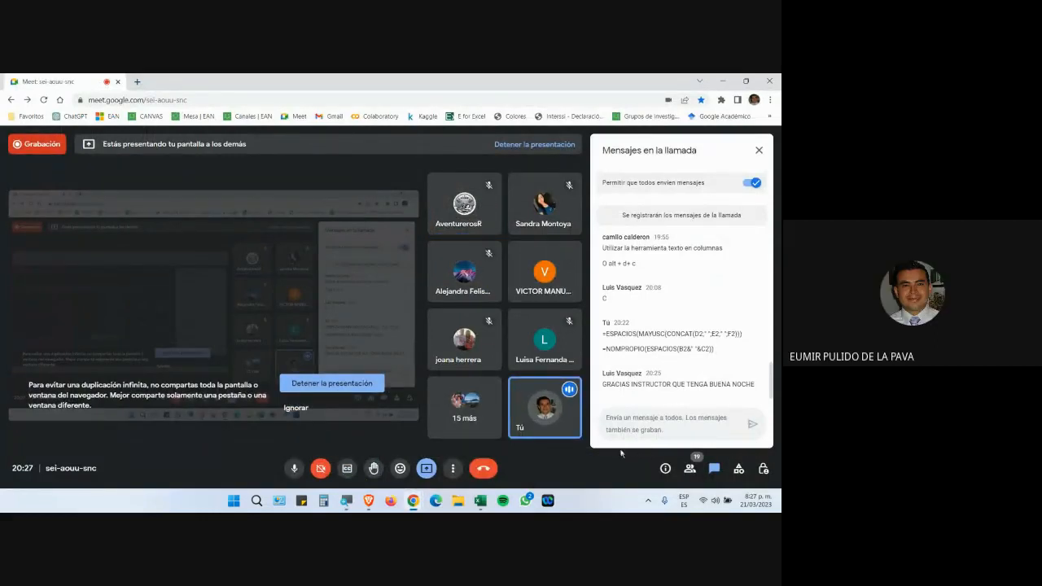
{"action": "left_click", "coordinate": [369, 500]}
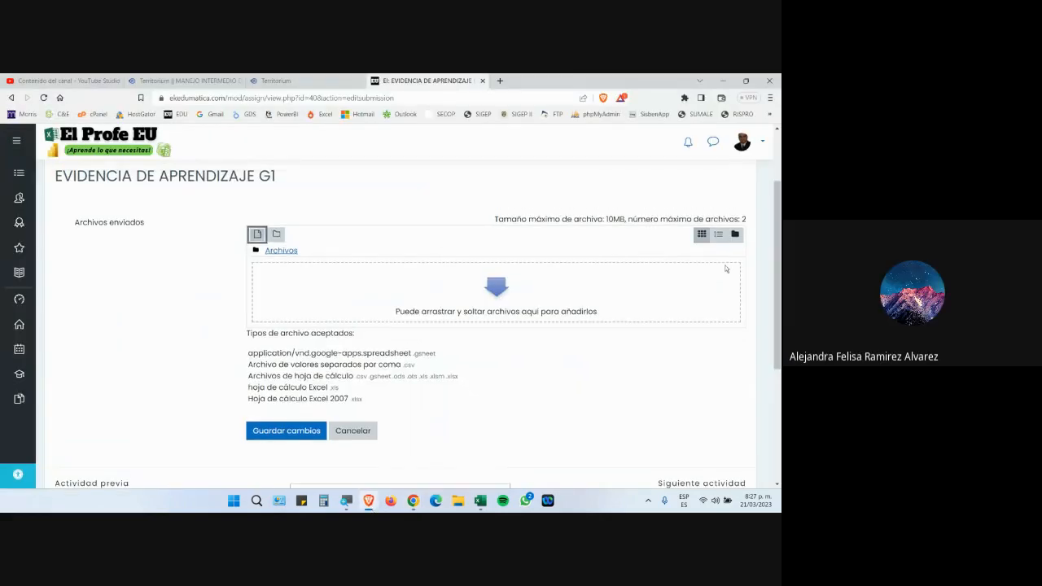
{"action": "scroll", "coordinate": [727, 269], "scroll_direction": "up", "scroll_amount": 2}
{"action": "left_click", "coordinate": [743, 142]}
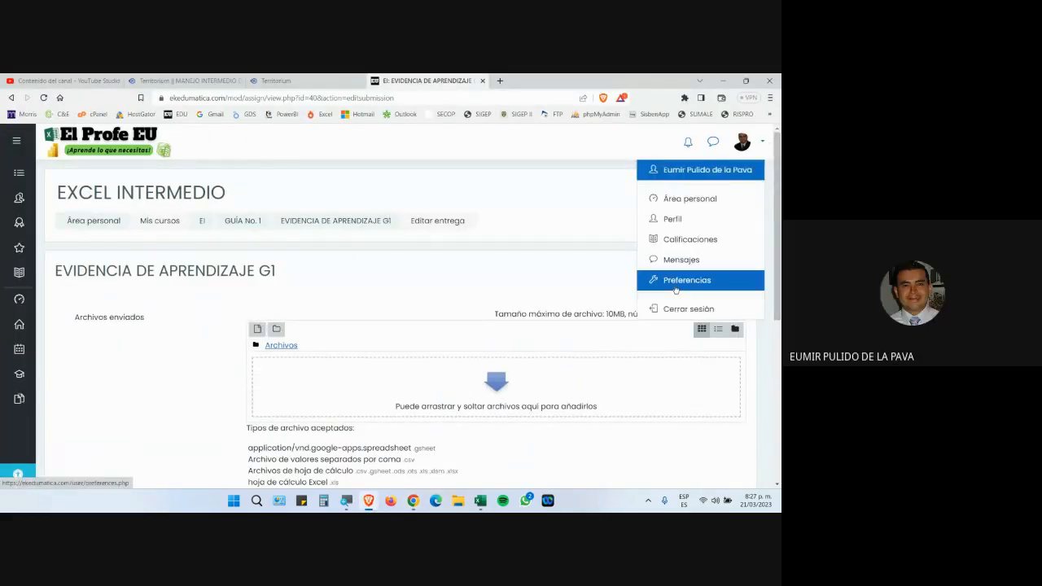
{"action": "left_click", "coordinate": [675, 310]}
In Google Meet, open Administrar grabación and choose Detener la grabación.
{"action": "left_click", "coordinate": [413, 501]}
{"action": "left_click", "coordinate": [354, 452]}
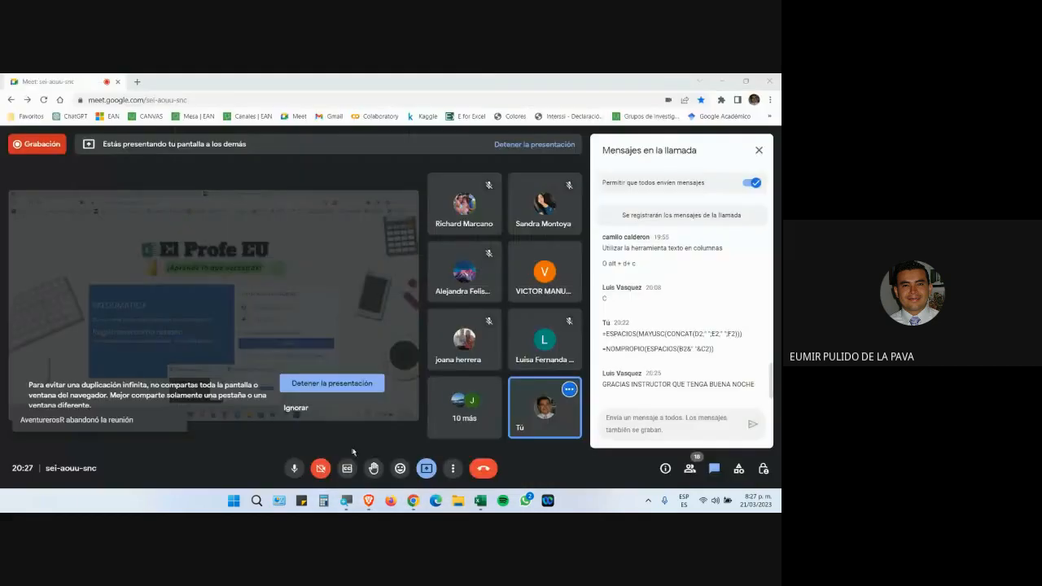
{"action": "left_click", "coordinate": [453, 468]}
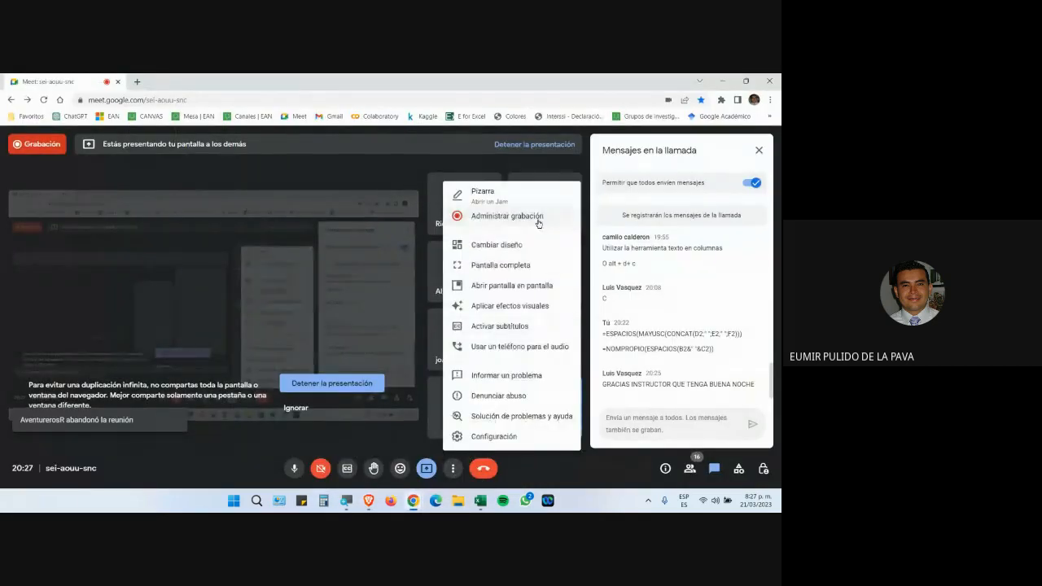
{"action": "left_click", "coordinate": [507, 216]}
{"action": "scroll", "coordinate": [680, 326], "scroll_direction": "down", "scroll_amount": 2}
{"action": "left_click", "coordinate": [661, 404]}
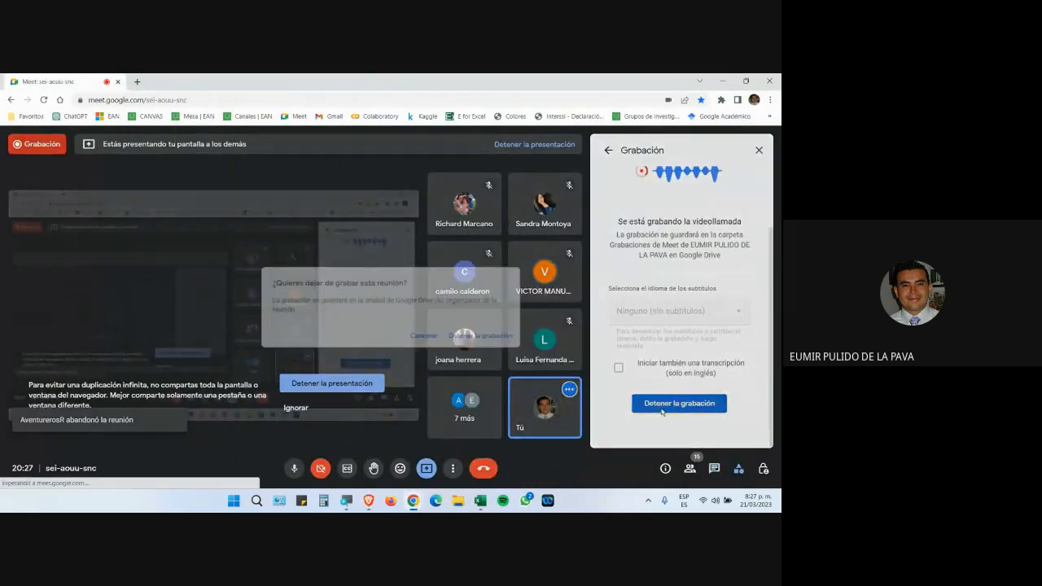